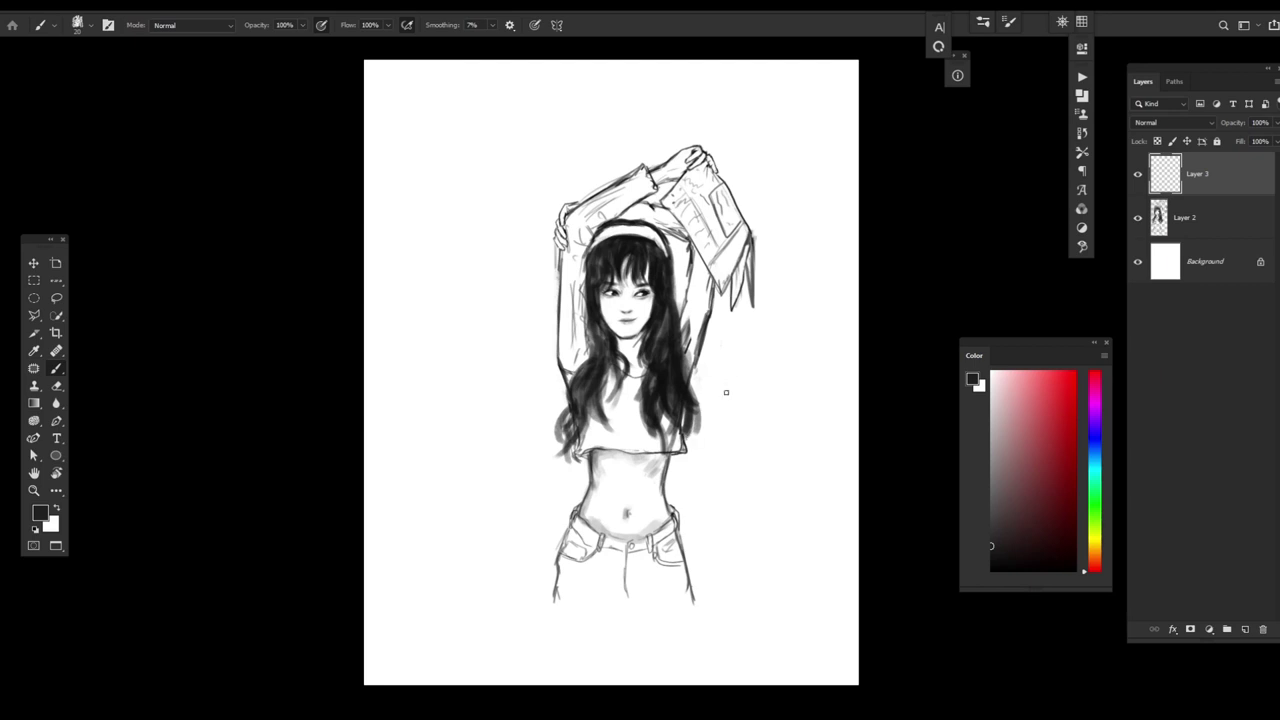
{"action": "left_click_drag", "start_coordinate": [778, 331], "coordinate": [851, 331]}
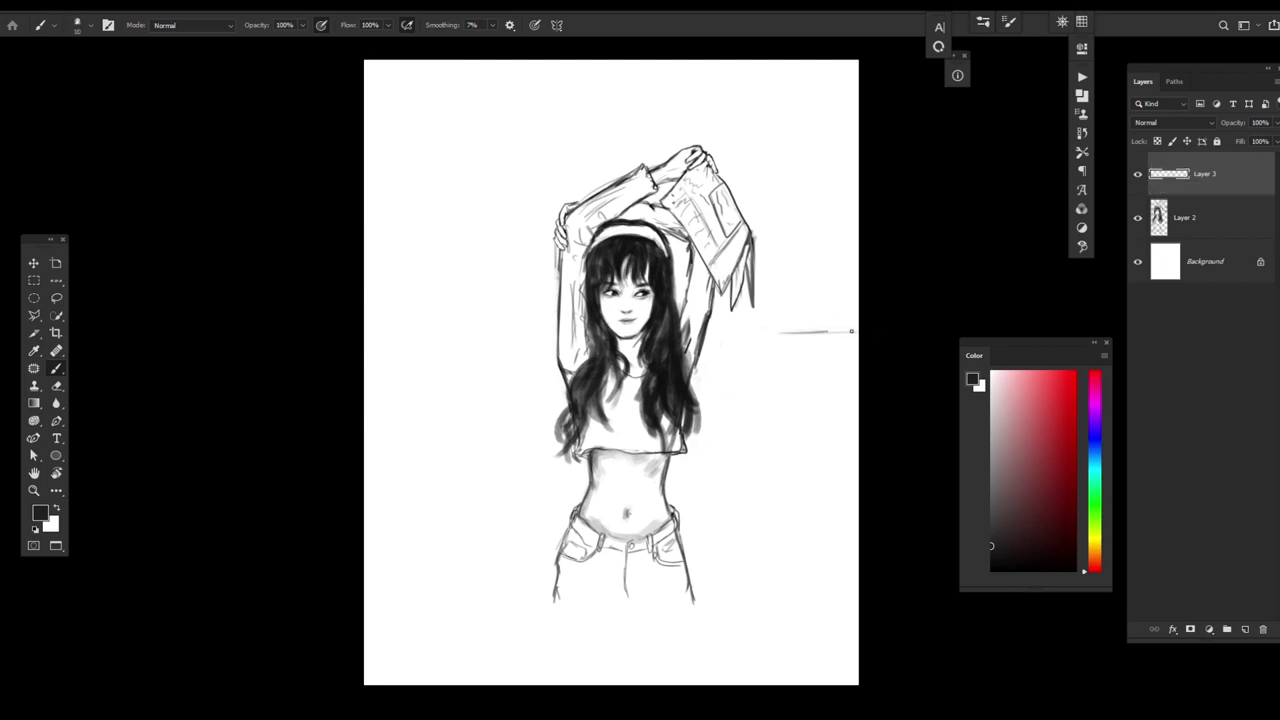
{"action": "left_click_drag", "start_coordinate": [746, 122], "coordinate": [757, 285]}
{"action": "key", "text": "ctrl+z"}
{"action": "key", "text": "ctrl+z"}
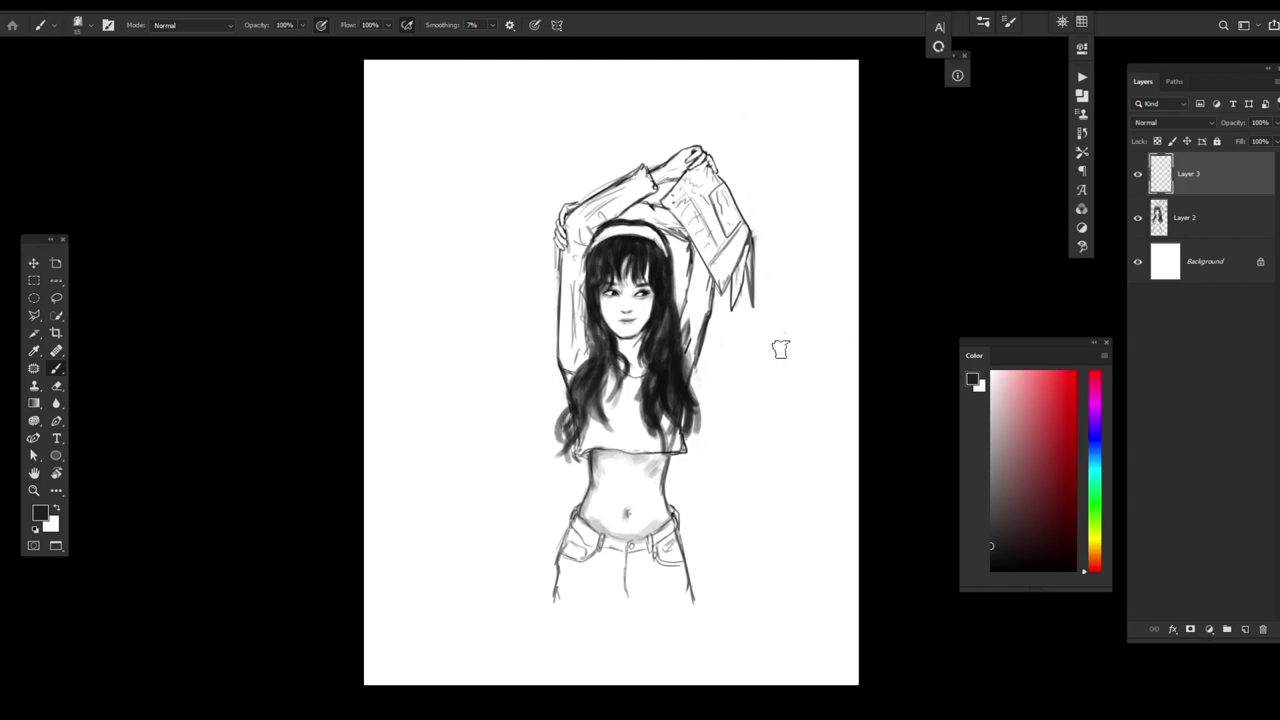
- Move Layer 3 below the sketch layer and block in the face, neck and midriff with a light peach skin tone
{"action": "left_click_drag", "start_coordinate": [1220, 245], "coordinate": [1220, 240]}
{"action": "left_click", "coordinate": [714, 412]}
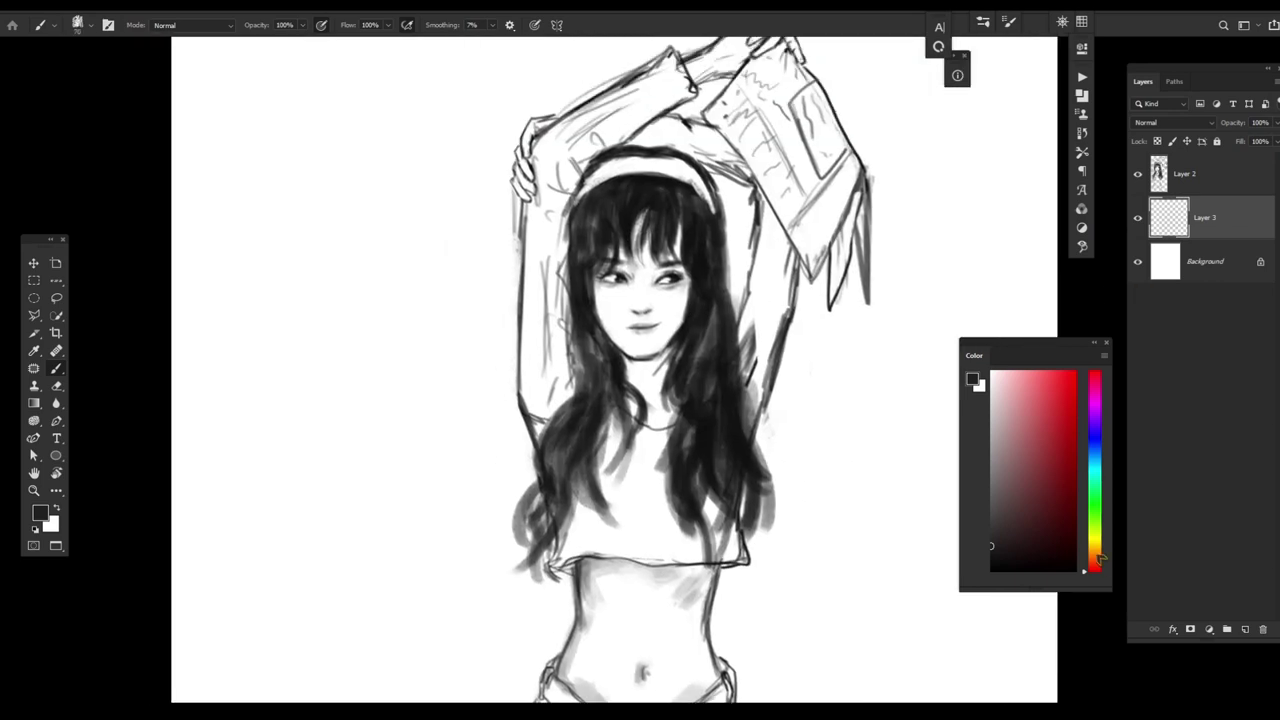
{"action": "left_click", "coordinate": [1021, 381]}
{"action": "mouse_move", "coordinate": [680, 300]}
{"action": "left_mouse_down"}
{"action": "mouse_move", "coordinate": [620, 320]}
{"action": "mouse_move", "coordinate": [648, 258]}
{"action": "mouse_move", "coordinate": [626, 273]}
{"action": "mouse_move", "coordinate": [643, 396]}
{"action": "left_mouse_up"}
{"action": "key", "text": "ctrl+minus"}
{"action": "mouse_move", "coordinate": [665, 500]}
{"action": "left_mouse_down"}
{"action": "mouse_move", "coordinate": [648, 537]}
{"action": "mouse_move", "coordinate": [712, 554]}
{"action": "mouse_move", "coordinate": [674, 598]}
{"action": "mouse_move", "coordinate": [630, 568]}
{"action": "mouse_move", "coordinate": [703, 563]}
{"action": "left_mouse_up"}
- Add a new layer above Layer 3 and paint both raised hands and the bare forearm with the sampled skin tone
{"action": "left_click", "coordinate": [1094, 565]}
{"action": "left_click", "coordinate": [1068, 374]}
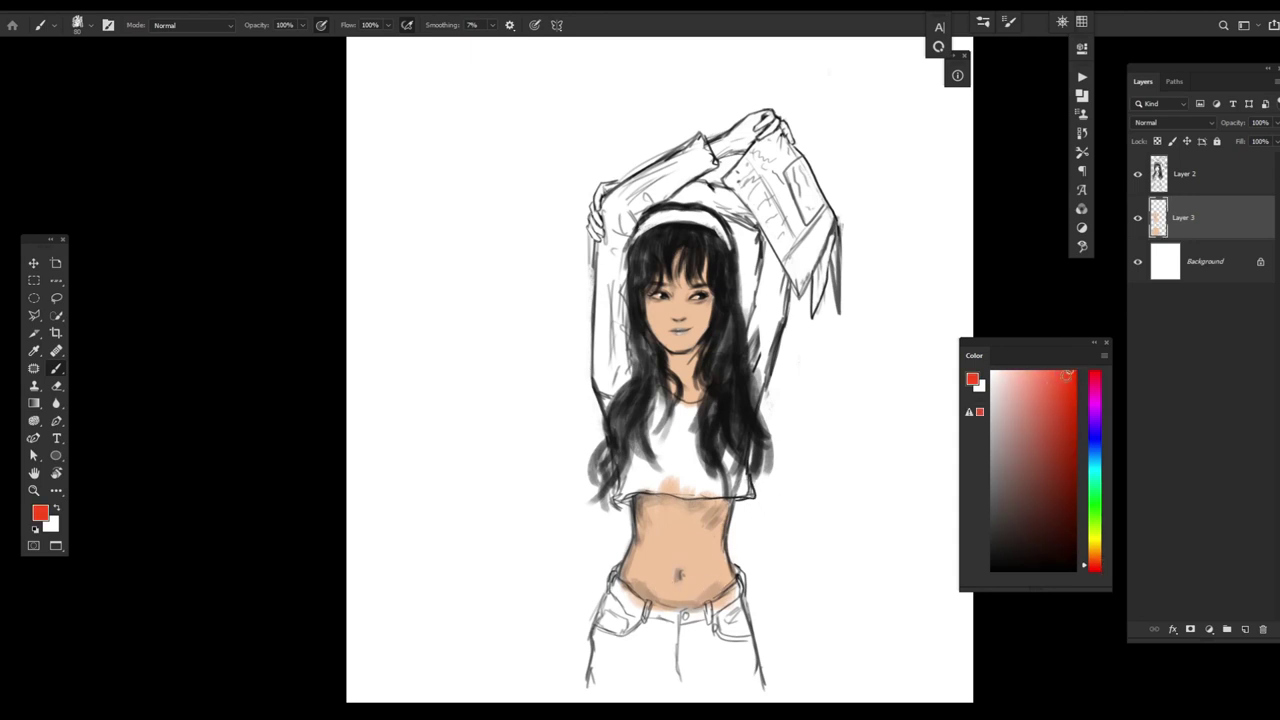
{"action": "left_click", "coordinate": [1245, 629]}
{"action": "left_click", "coordinate": [724, 552], "text": "alt"}
{"action": "key", "text": "ctrl+plus"}
{"action": "mouse_move", "coordinate": [540, 345]}
{"action": "left_mouse_down"}
{"action": "mouse_move", "coordinate": [558, 325]}
{"action": "mouse_move", "coordinate": [530, 405]}
{"action": "left_mouse_up"}
{"action": "mouse_move", "coordinate": [715, 270]}
{"action": "left_mouse_down"}
{"action": "mouse_move", "coordinate": [800, 212]}
{"action": "mouse_move", "coordinate": [836, 245]}
{"action": "left_mouse_up"}
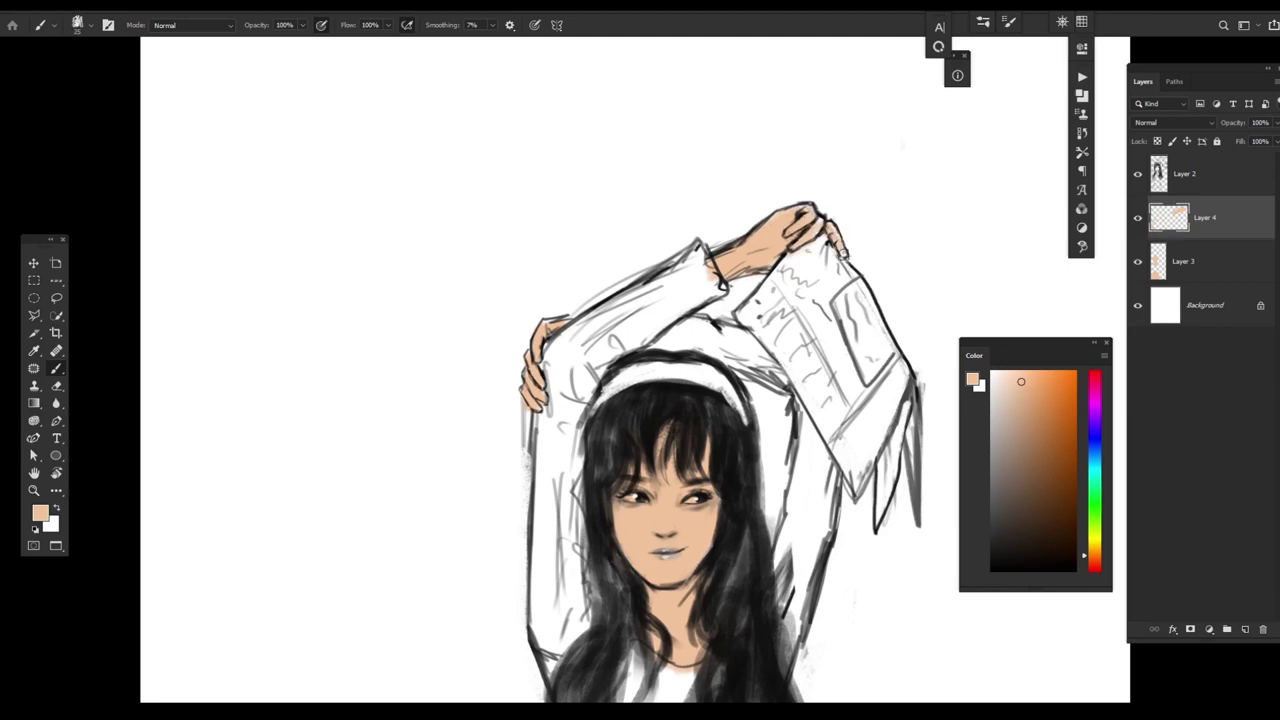
- Select the sketch layer, Layer 2, and clean the pale fill off the lips
{"action": "scroll", "coordinate": [686, 327], "scroll_direction": "down", "scroll_amount": 3}
{"action": "scroll", "coordinate": [686, 327], "scroll_direction": "up", "scroll_amount": 2}
{"action": "left_click", "coordinate": [686, 327], "text": "ctrl"}
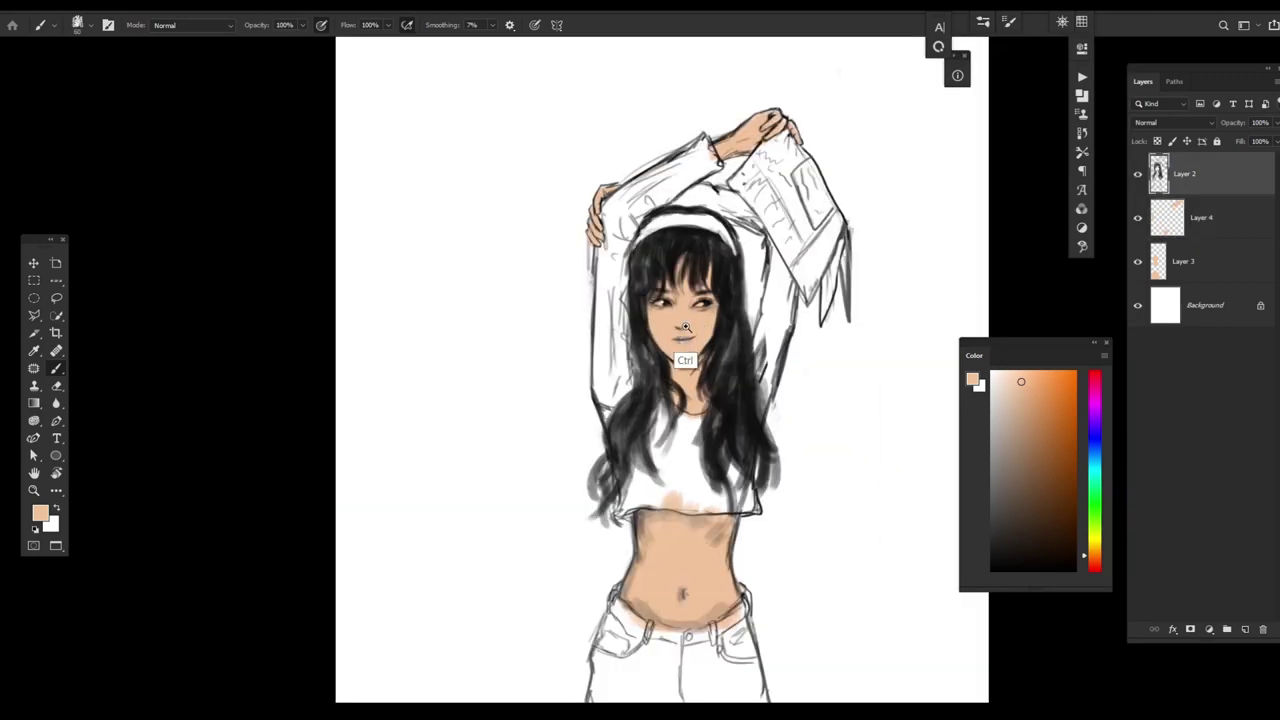
{"action": "scroll", "coordinate": [686, 327], "scroll_direction": "up", "scroll_amount": 3}
{"action": "scroll", "coordinate": [820, 378], "scroll_direction": "down", "scroll_amount": 3}
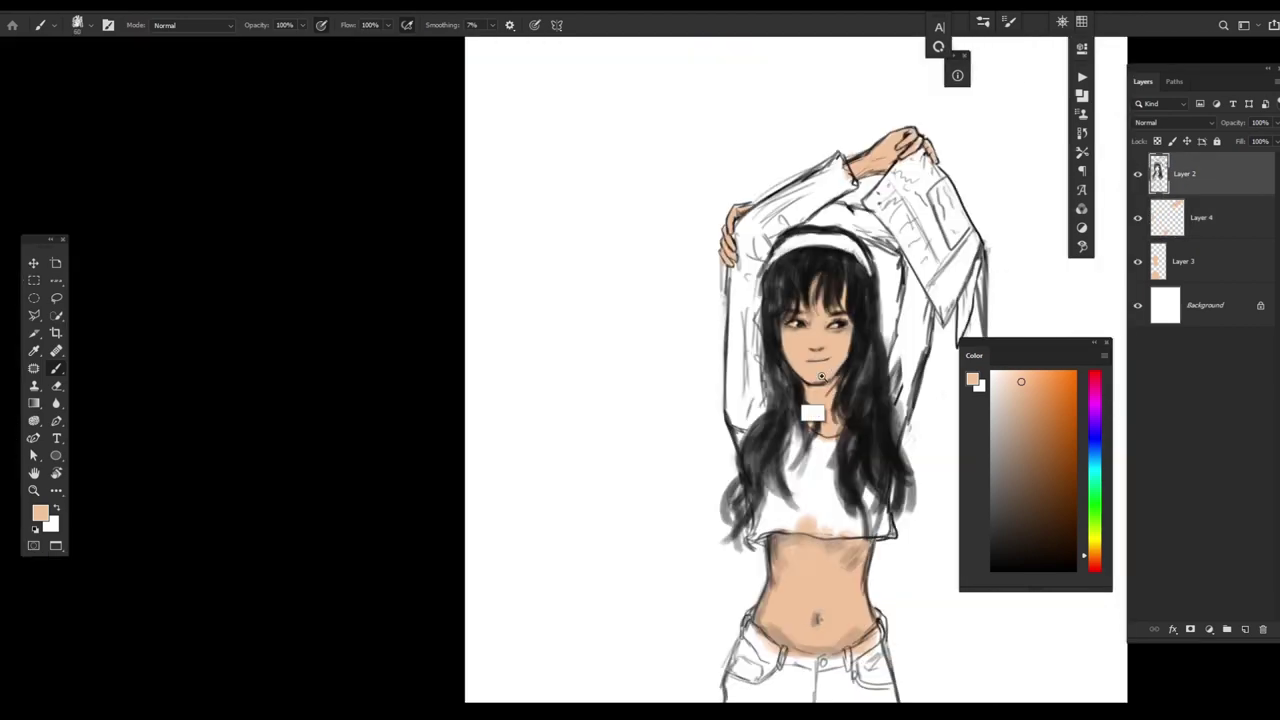
{"action": "scroll", "coordinate": [689, 423], "scroll_direction": "right", "scroll_amount": 3}
{"action": "scroll", "coordinate": [811, 366], "scroll_direction": "up", "scroll_amount": 4}
{"action": "scroll", "coordinate": [668, 415], "scroll_direction": "down", "scroll_amount": 4}
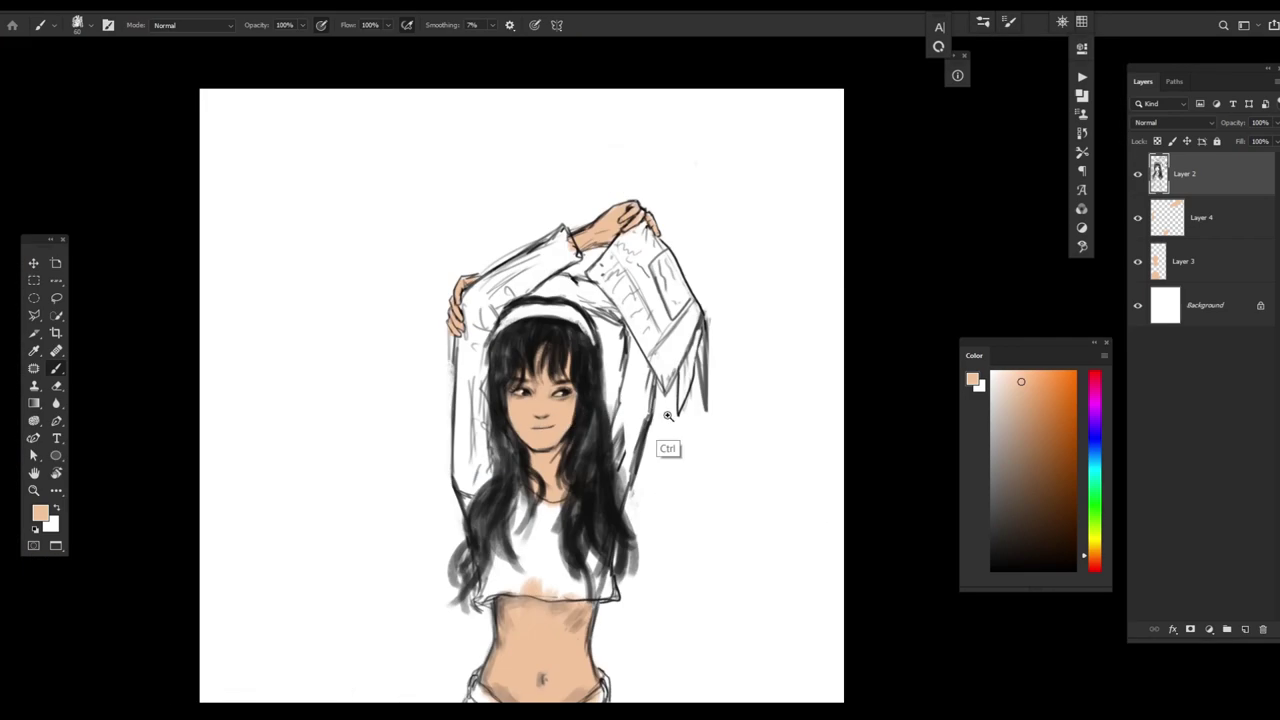
{"action": "scroll", "coordinate": [668, 415], "scroll_direction": "up", "scroll_amount": 4}
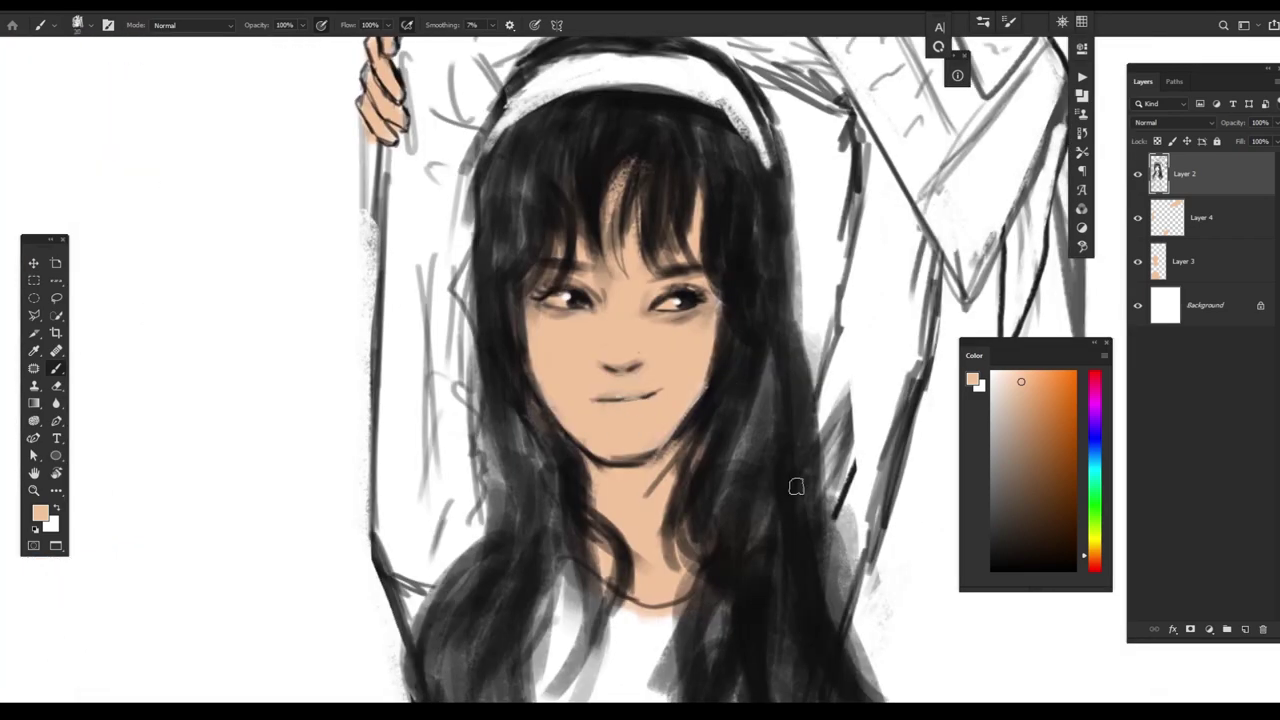
- Redraw the mouth line on Layer 2 with a smaller brush and a dark brown sampled from the face
{"action": "key", "text": "bracketleft"}
{"action": "key", "text": "bracketleft"}
{"action": "key", "text": "bracketleft"}
{"action": "scroll", "coordinate": [651, 380], "scroll_direction": "up", "scroll_amount": 4}
{"action": "left_click", "coordinate": [720, 409], "text": "alt"}
{"action": "left_click_drag", "start_coordinate": [616, 405], "coordinate": [690, 393]}
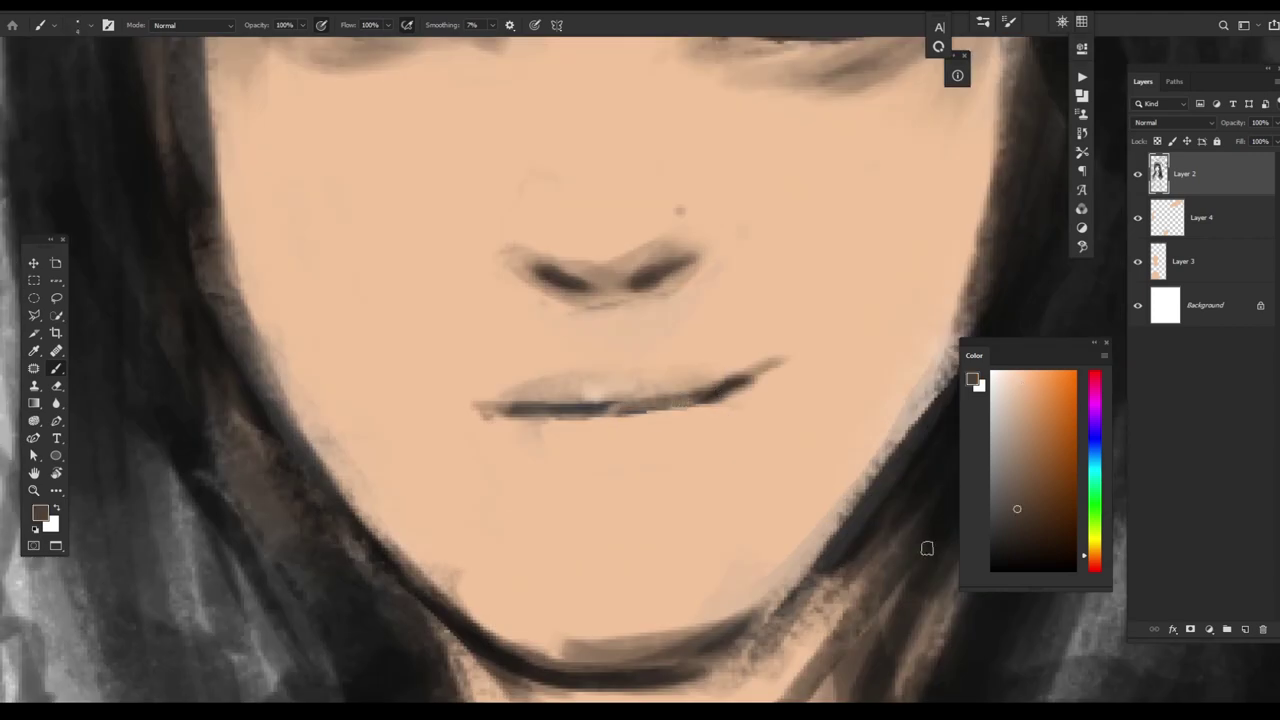
{"action": "left_click_drag", "start_coordinate": [606, 408], "coordinate": [700, 395]}
{"action": "left_click_drag", "start_coordinate": [566, 420], "coordinate": [704, 396]}
{"action": "scroll", "coordinate": [766, 400], "scroll_direction": "down", "scroll_amount": 4}
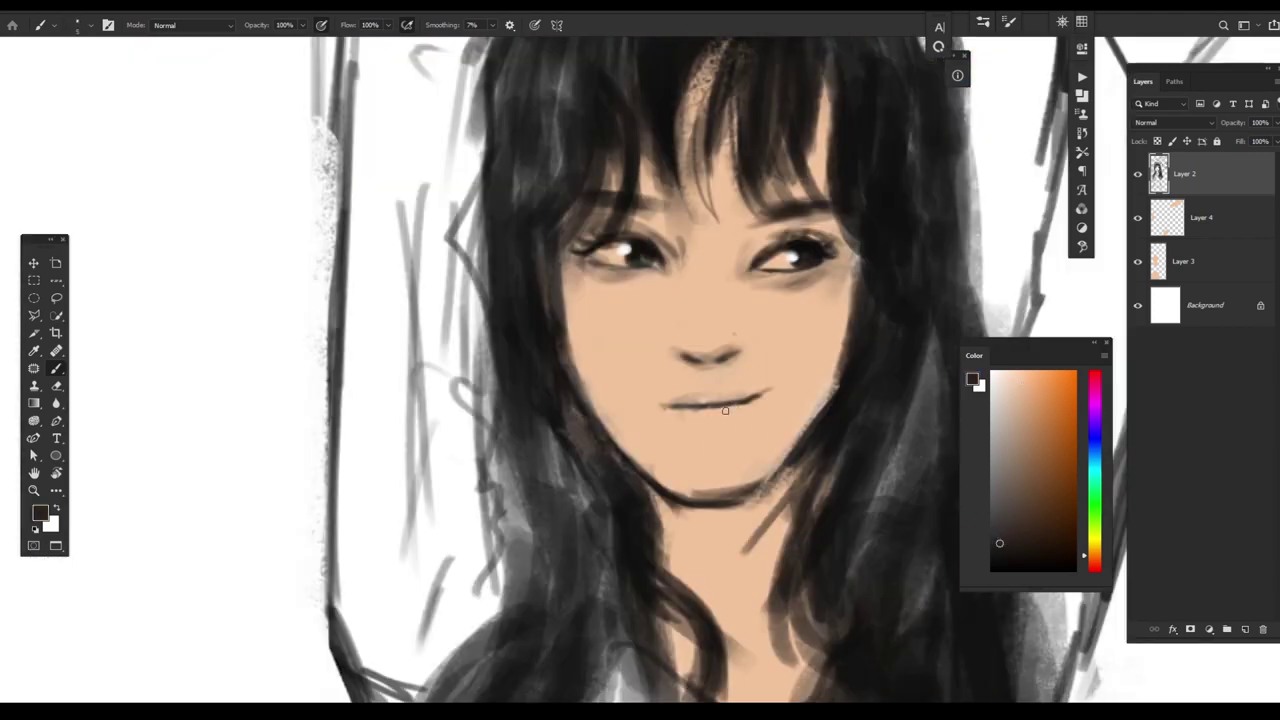
- Touch up the mouth and eyes using the sampled skin tone and a near-black colour
{"action": "left_click", "coordinate": [725, 425], "text": "alt"}
{"action": "scroll", "coordinate": [802, 391], "scroll_direction": "down", "scroll_amount": 3}
{"action": "scroll", "coordinate": [837, 334], "scroll_direction": "up", "scroll_amount": 2}
{"action": "key", "text": "d"}
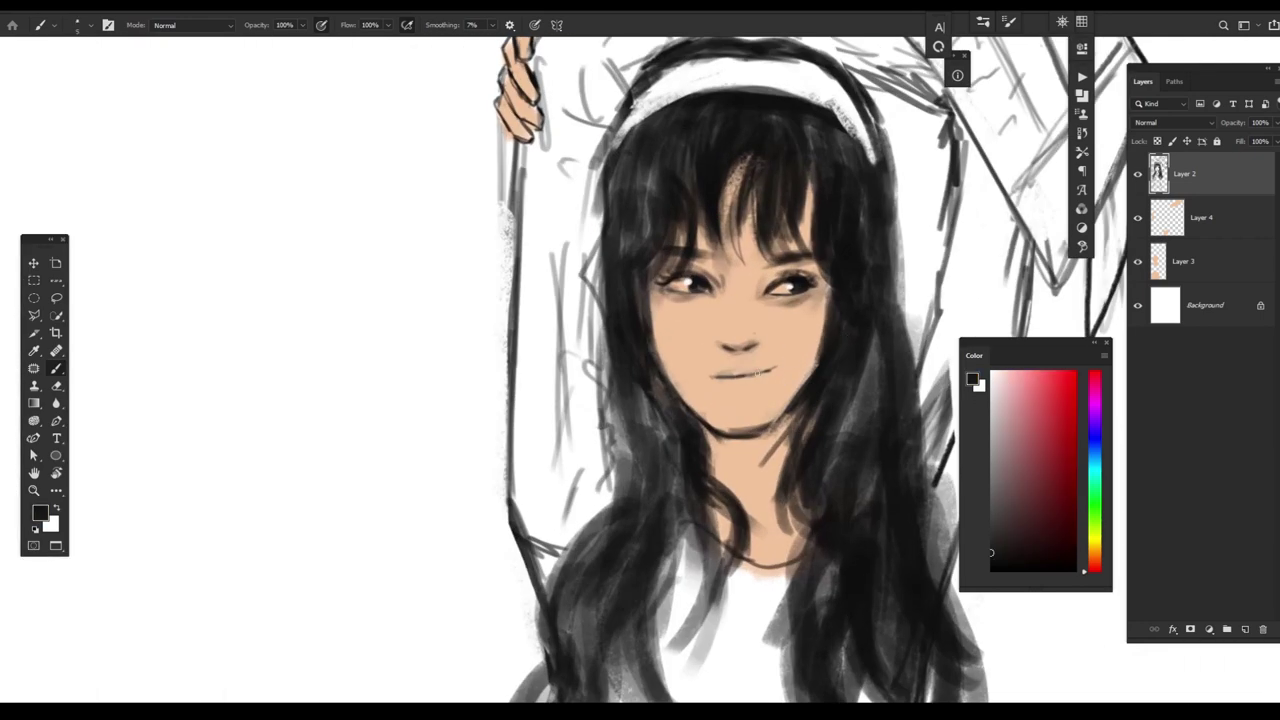
{"action": "left_click", "coordinate": [762, 381], "text": "alt"}
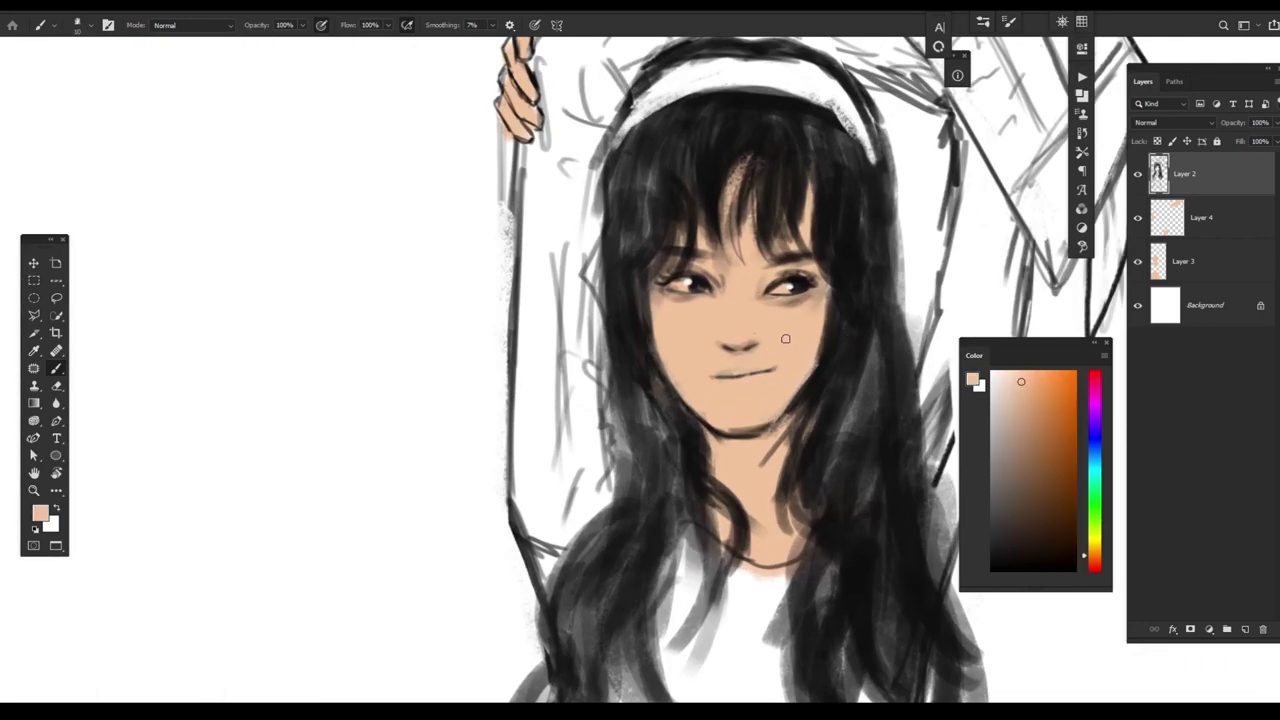
{"action": "scroll", "coordinate": [785, 339], "scroll_direction": "down", "scroll_amount": 3}
{"action": "scroll", "coordinate": [940, 300], "scroll_direction": "up", "scroll_amount": 2}
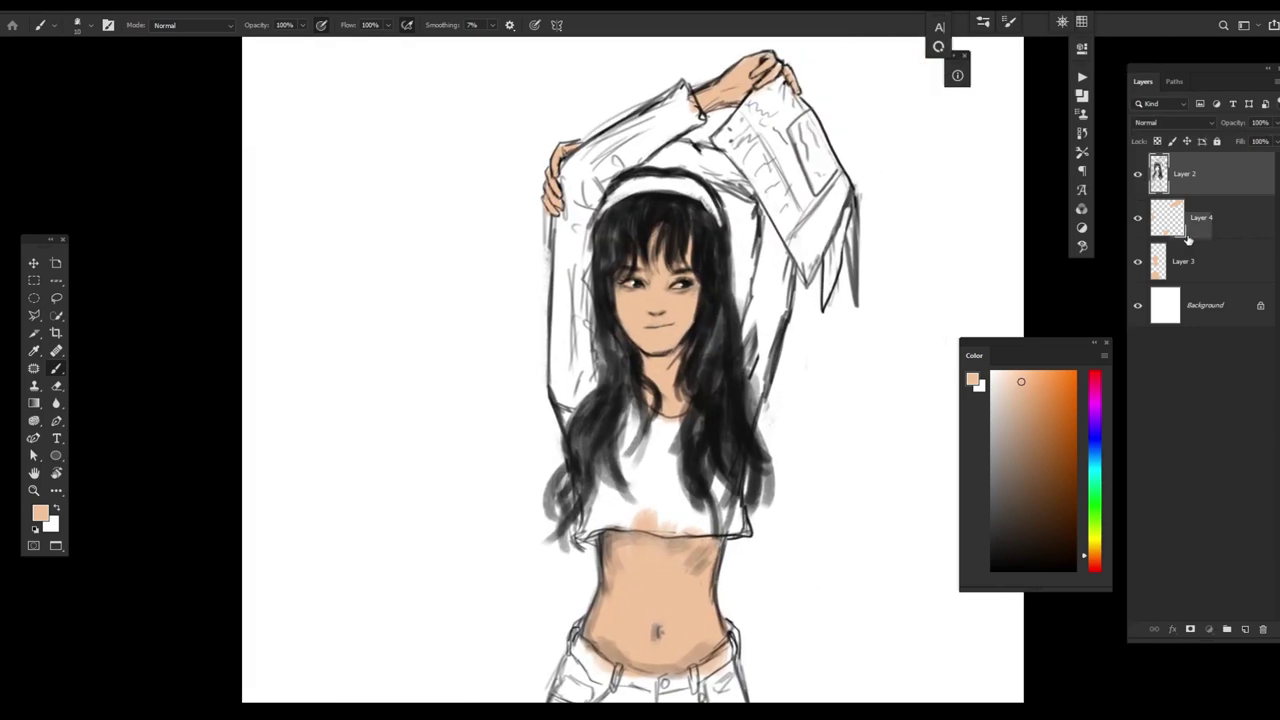
- On Layer 4, paint the crop top and its first raised sleeve in bright red and a softer red
{"action": "left_click", "coordinate": [1200, 217]}
{"action": "left_click", "coordinate": [1094, 568]}
{"action": "left_click", "coordinate": [1068, 374]}
{"action": "mouse_move", "coordinate": [705, 478]}
{"action": "left_mouse_down"}
{"action": "mouse_move", "coordinate": [660, 520]}
{"action": "mouse_move", "coordinate": [745, 530]}
{"action": "mouse_move", "coordinate": [706, 417]}
{"action": "mouse_move", "coordinate": [630, 405]}
{"action": "mouse_move", "coordinate": [680, 520]}
{"action": "left_mouse_up"}
{"action": "left_click", "coordinate": [1043, 397]}
{"action": "mouse_move", "coordinate": [580, 440]}
{"action": "left_mouse_down"}
{"action": "mouse_move", "coordinate": [650, 535]}
{"action": "mouse_move", "coordinate": [560, 320]}
{"action": "mouse_move", "coordinate": [600, 160]}
{"action": "mouse_move", "coordinate": [752, 200]}
{"action": "mouse_move", "coordinate": [745, 300]}
{"action": "left_mouse_up"}
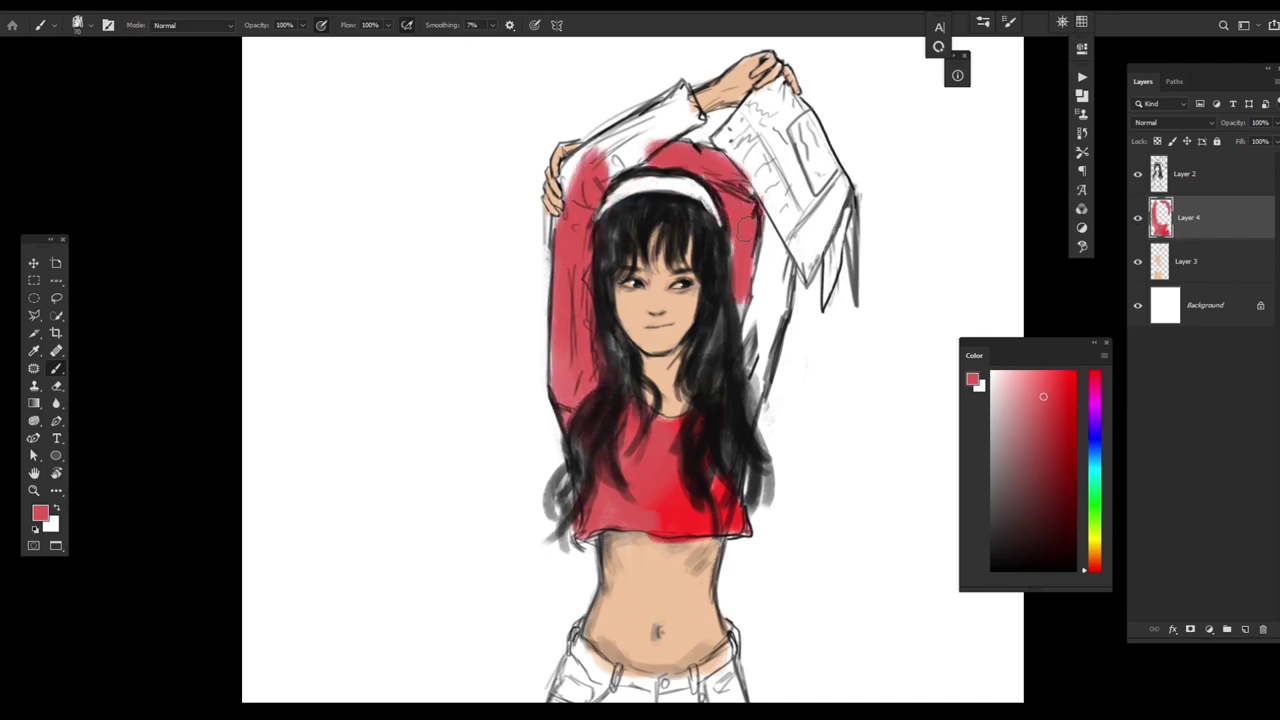
- Undo the red strokes placed between the hair and the arm, and paint the second raised sleeve red
{"action": "key", "text": "ctrl+z"}
{"action": "key", "text": "ctrl+z"}
{"action": "mouse_move", "coordinate": [765, 192]}
{"action": "left_mouse_down"}
{"action": "mouse_move", "coordinate": [758, 390]}
{"action": "mouse_move", "coordinate": [785, 300]}
{"action": "left_mouse_up"}
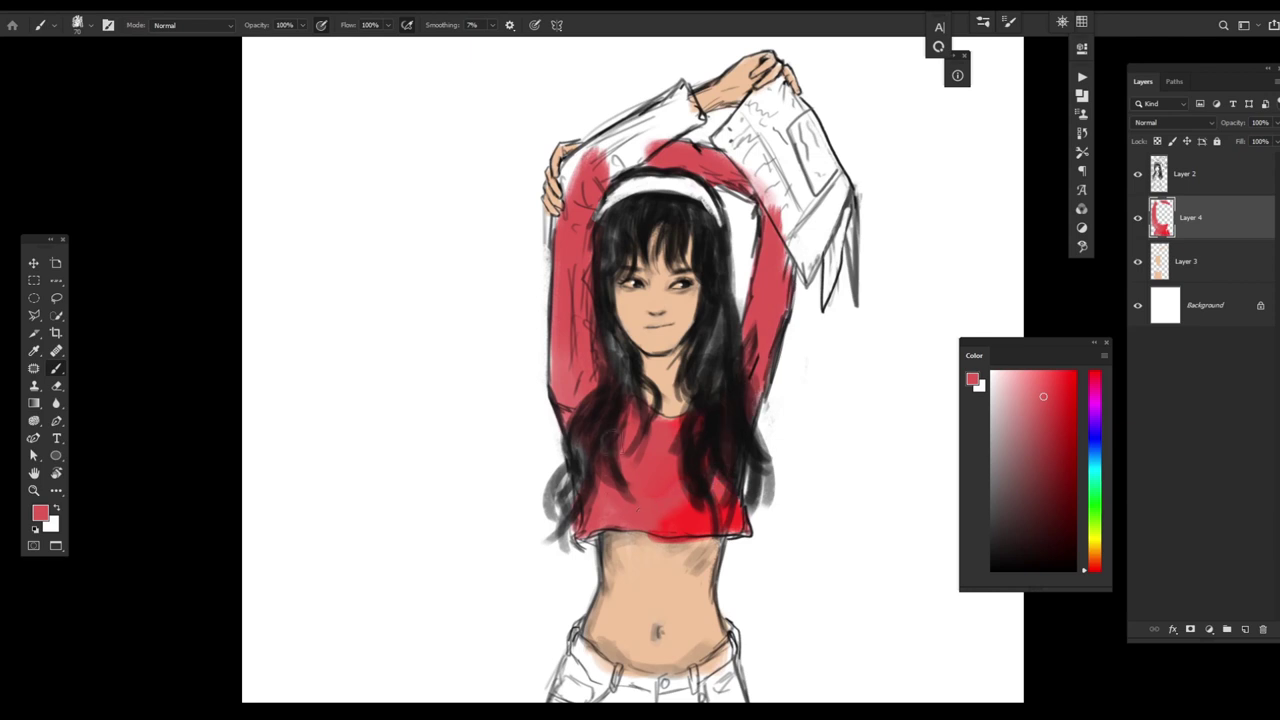
- Paint the folded forearm sleeve with red sampled from the shirt and move Layer 4 below Layer 3
{"action": "left_click", "coordinate": [700, 476], "text": "alt"}
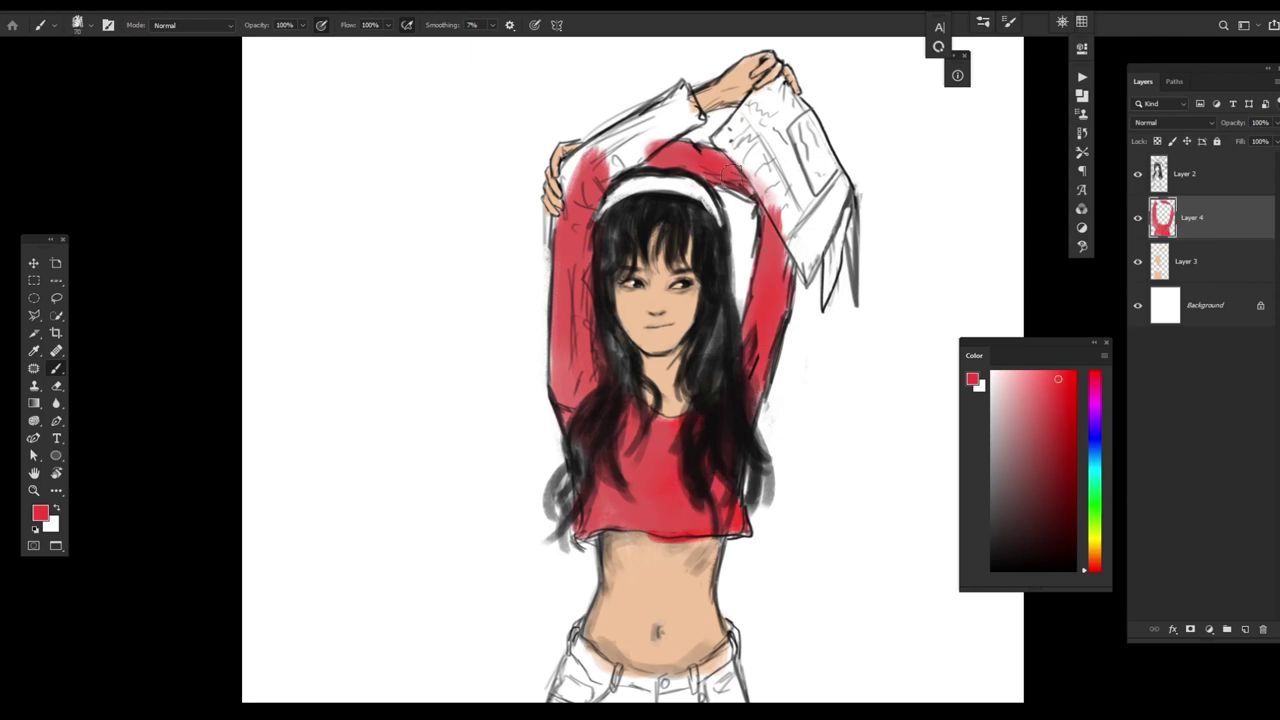
{"action": "mouse_move", "coordinate": [690, 105]}
{"action": "left_mouse_down"}
{"action": "mouse_move", "coordinate": [610, 140]}
{"action": "mouse_move", "coordinate": [570, 178]}
{"action": "left_mouse_up"}
{"action": "key", "text": "ctrl+bracketleft"}
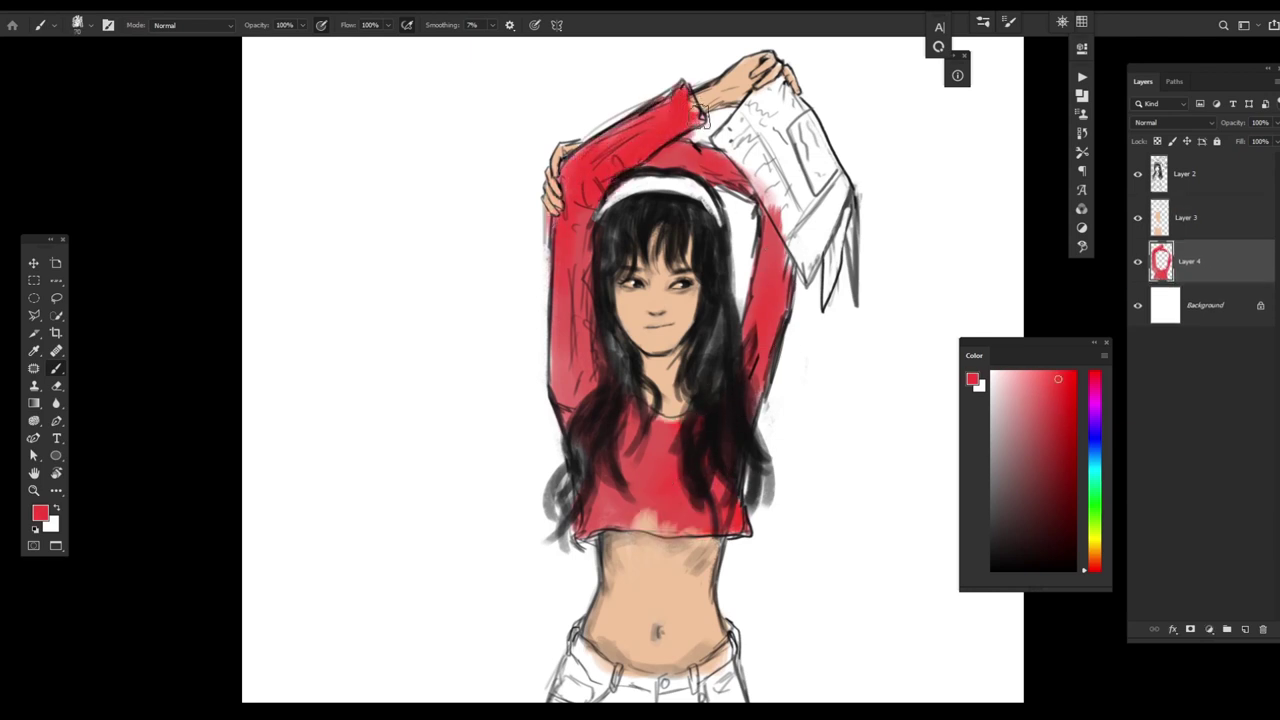
- On Layer 3, clear the skin colour spilling over the shirt hem and touch up the waist with sampled skin tone
{"action": "key", "text": "alt+bracketright"}
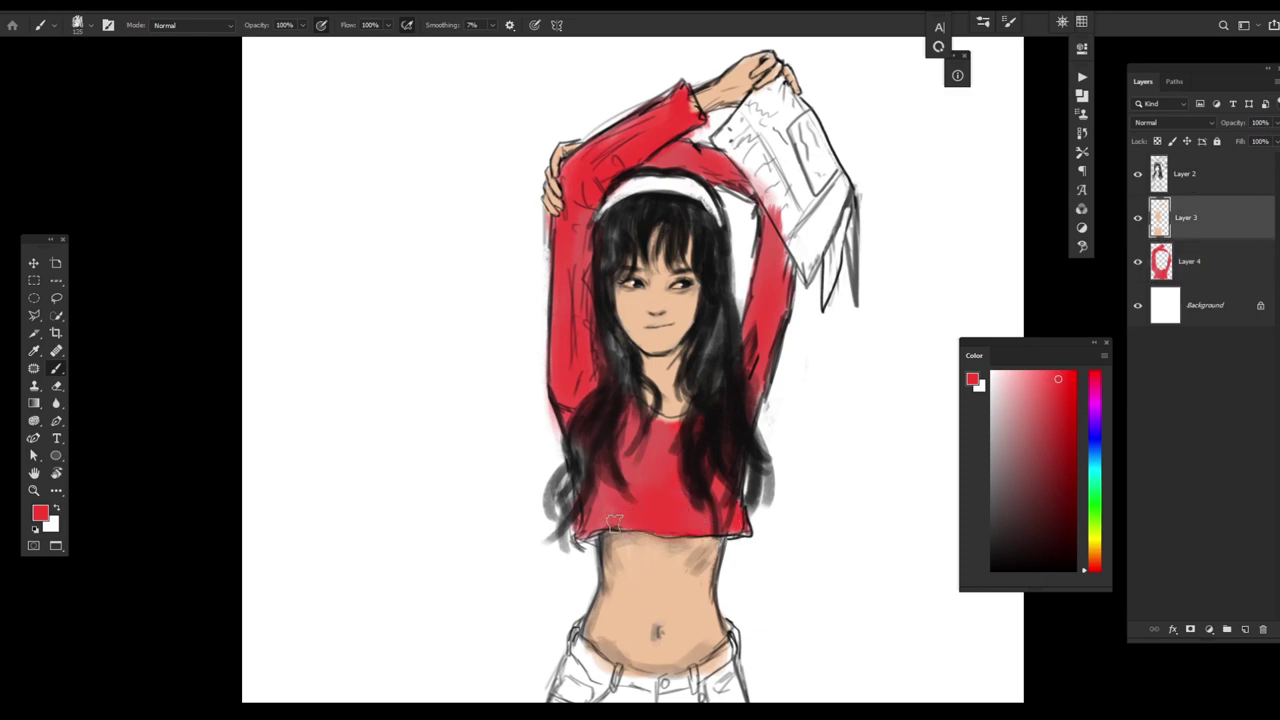
{"action": "key", "text": "ctrl+minus"}
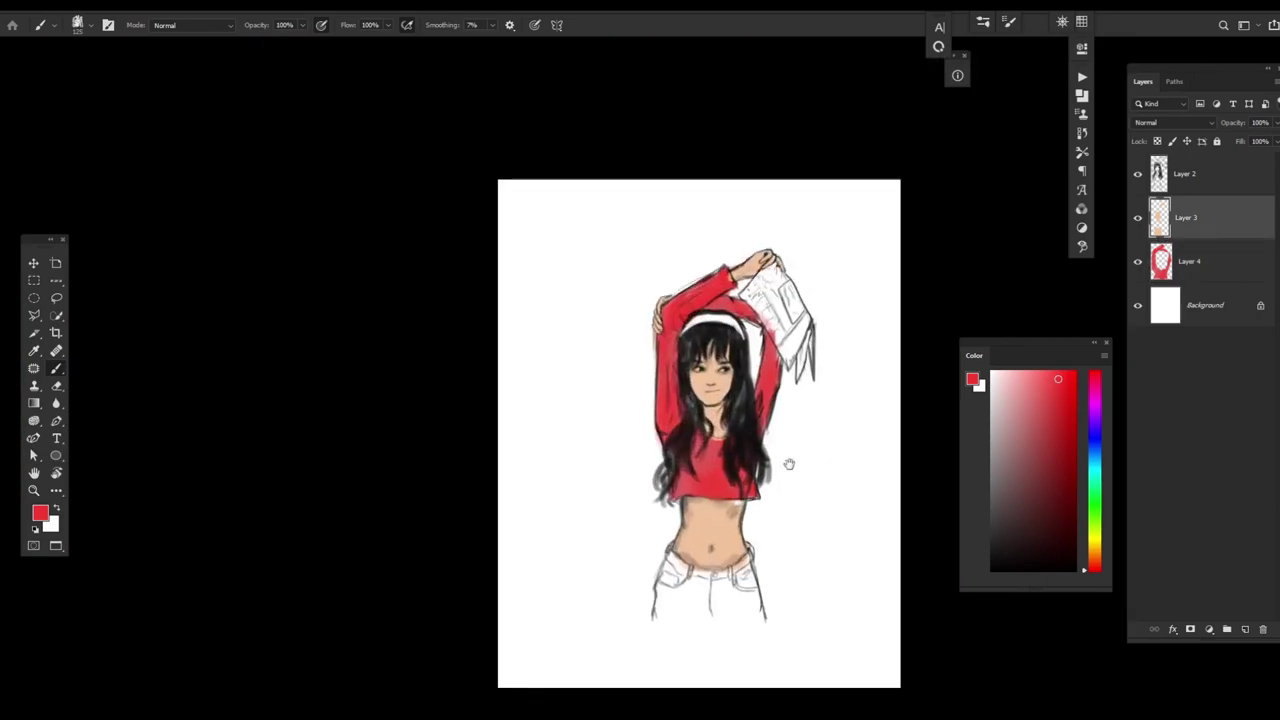
{"action": "left_click", "coordinate": [790, 438]}
{"action": "left_click", "coordinate": [600, 537], "text": "alt"}
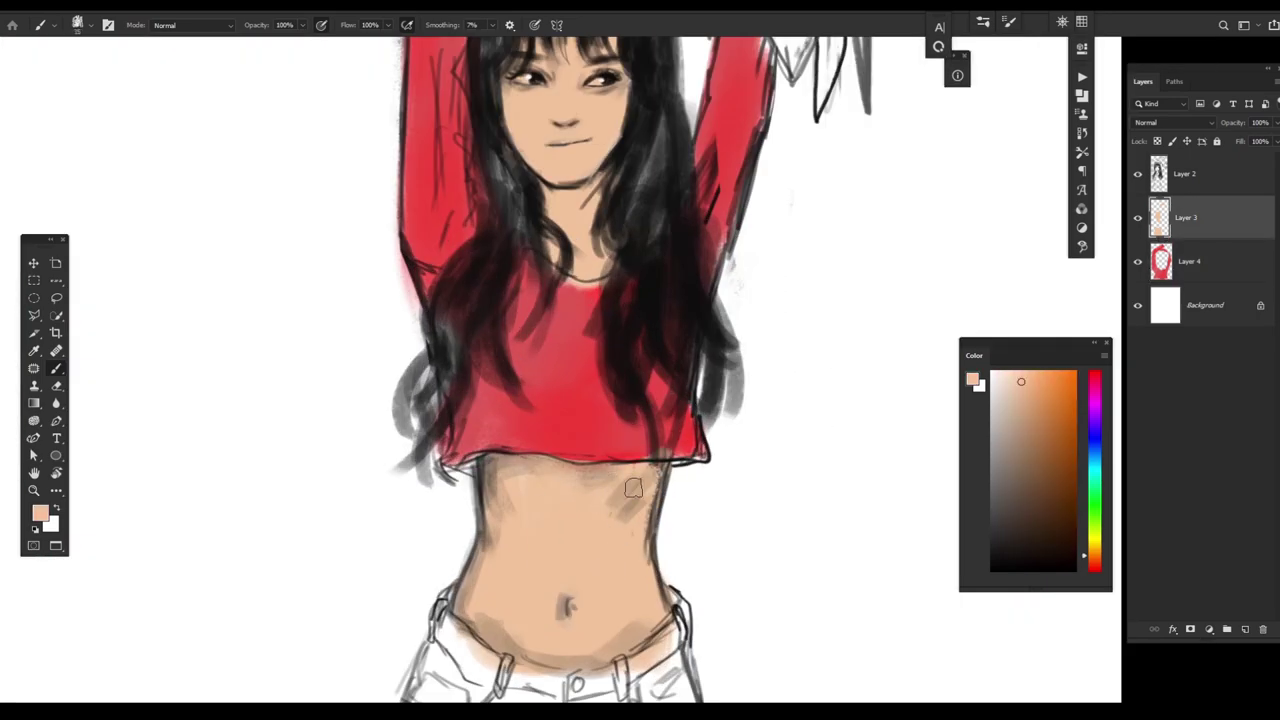
{"action": "left_click", "coordinate": [690, 470], "text": "alt"}
- Pick a light blue and fill in the jeans on Layer 3
{"action": "scroll", "coordinate": [871, 396], "scroll_direction": "down", "scroll_amount": 2}
{"action": "left_click", "coordinate": [1095, 457]}
{"action": "left_click", "coordinate": [1030, 406]}
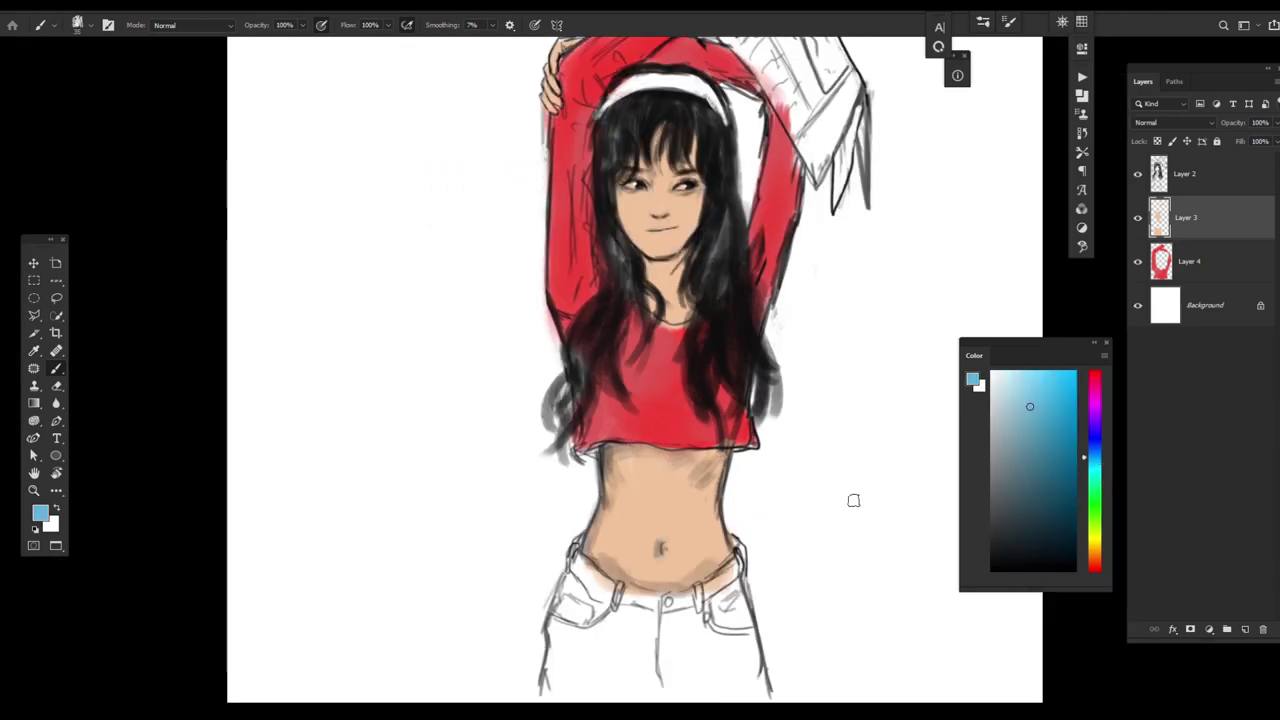
{"action": "left_click_drag", "start_coordinate": [720, 610], "coordinate": [670, 622]}
{"action": "mouse_move", "coordinate": [735, 560]}
{"action": "left_mouse_down"}
{"action": "mouse_move", "coordinate": [680, 605]}
{"action": "mouse_move", "coordinate": [693, 597]}
{"action": "left_mouse_up"}
{"action": "scroll", "coordinate": [693, 597], "scroll_direction": "down", "scroll_amount": 3}
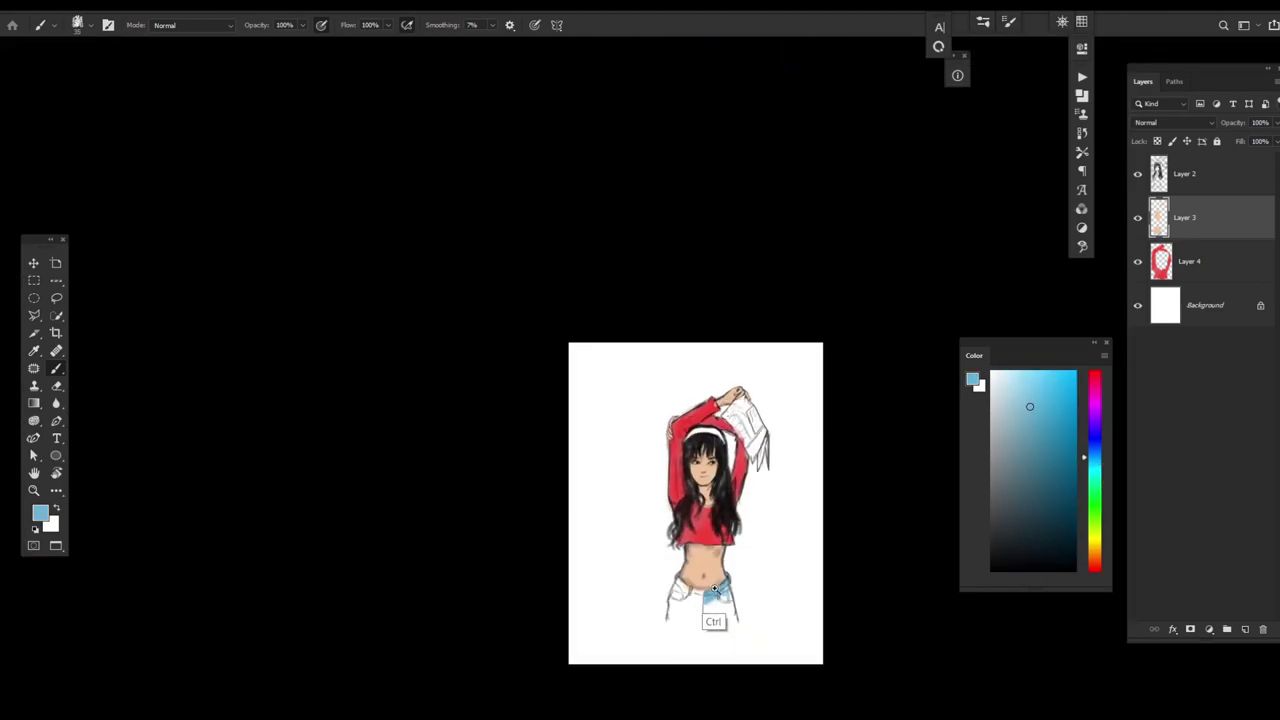
{"action": "scroll", "coordinate": [693, 597], "scroll_direction": "up", "scroll_amount": 4}
{"action": "mouse_move", "coordinate": [745, 485]}
{"action": "left_mouse_down"}
{"action": "mouse_move", "coordinate": [650, 600]}
{"action": "mouse_move", "coordinate": [567, 505]}
{"action": "mouse_move", "coordinate": [560, 560]}
{"action": "mouse_move", "coordinate": [620, 490]}
{"action": "left_mouse_up"}
{"action": "left_click", "coordinate": [75, 4]}
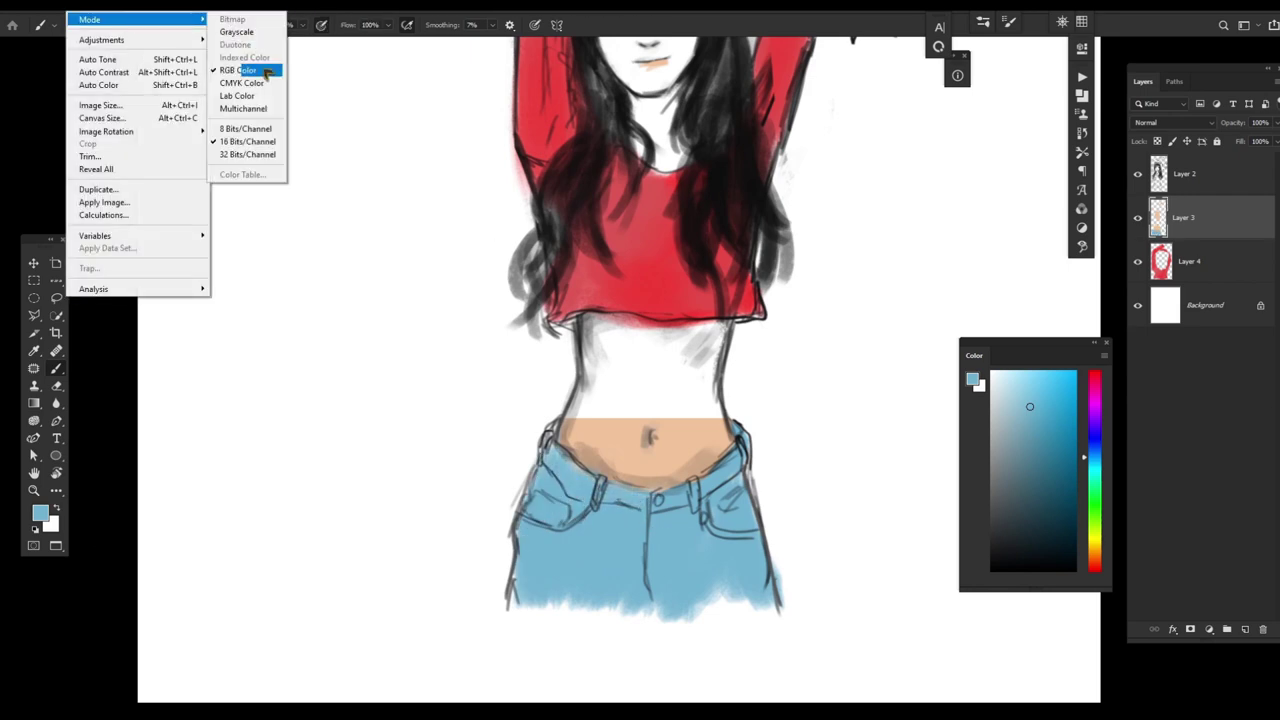
{"action": "left_click", "coordinate": [257, 69]}
{"action": "scroll", "coordinate": [749, 480], "scroll_direction": "down", "scroll_amount": 2}
{"action": "scroll", "coordinate": [755, 437], "scroll_direction": "up", "scroll_amount": 3}
{"action": "scroll", "coordinate": [752, 438], "scroll_direction": "up", "scroll_amount": 2}
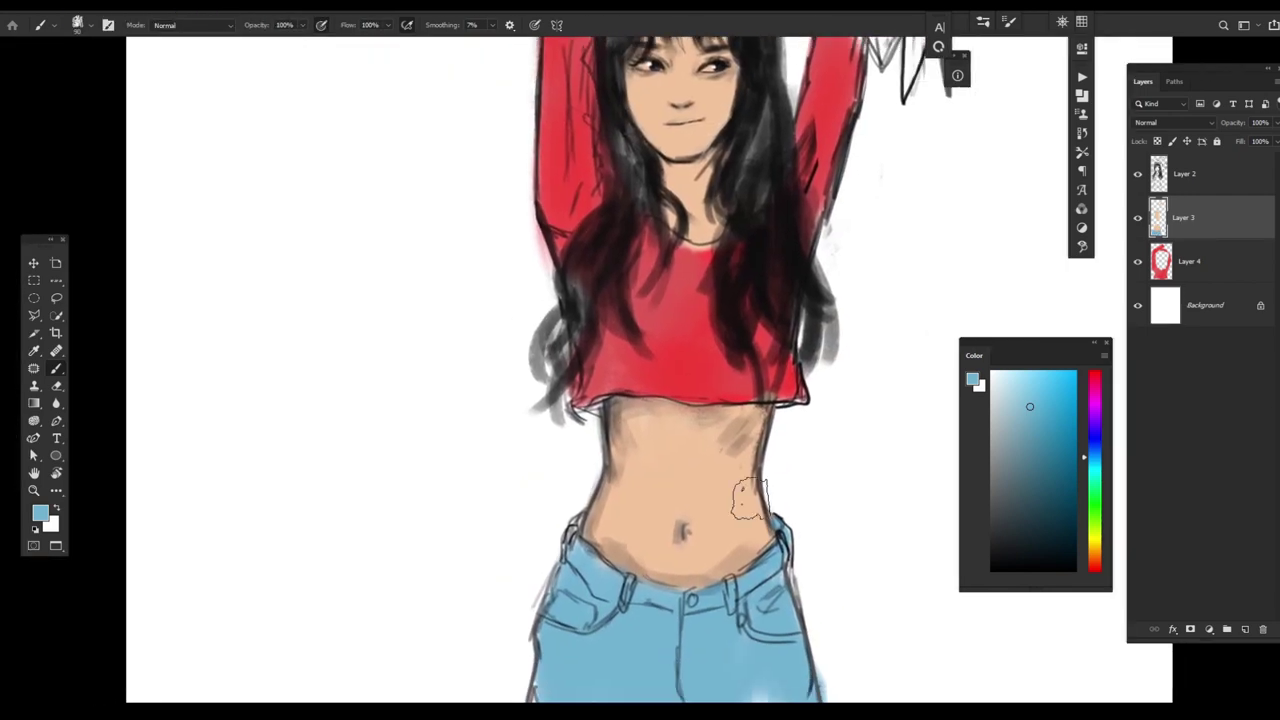
{"action": "left_click", "coordinate": [80, 4]}
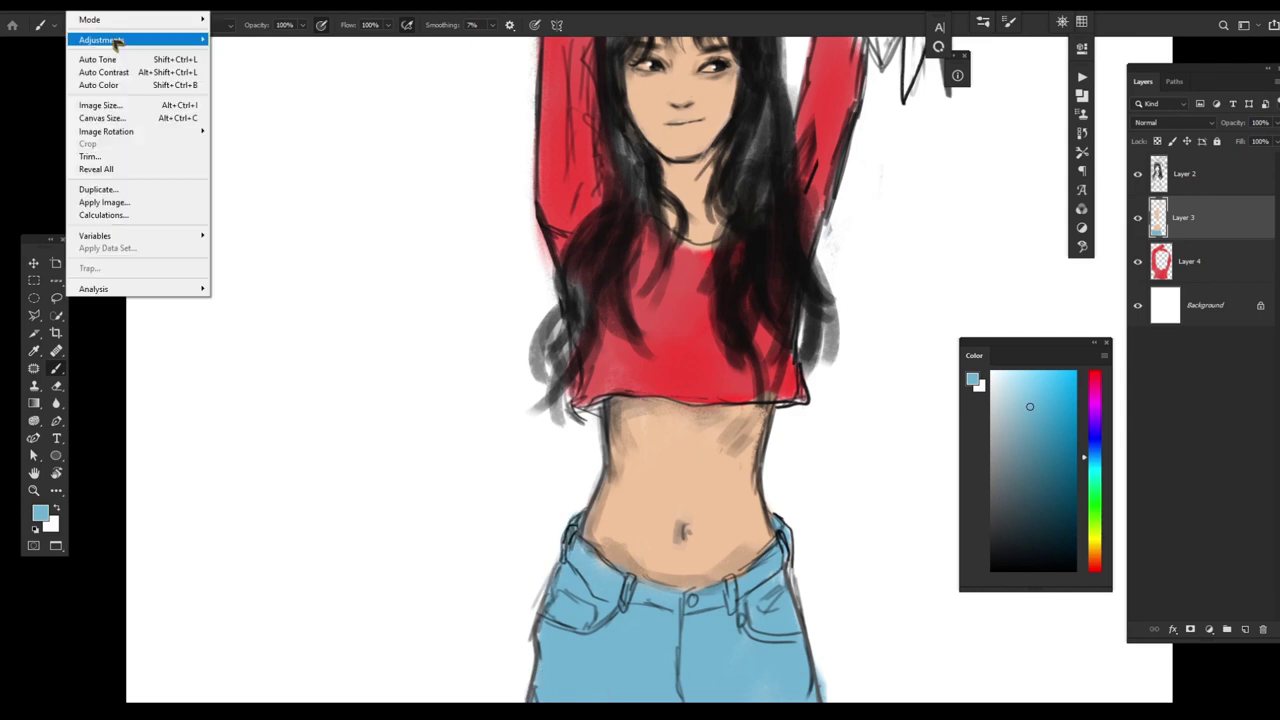
{"action": "mouse_move", "coordinate": [170, 19]}
{"action": "key", "text": "Escape"}
{"action": "key", "text": "ctrl+0"}
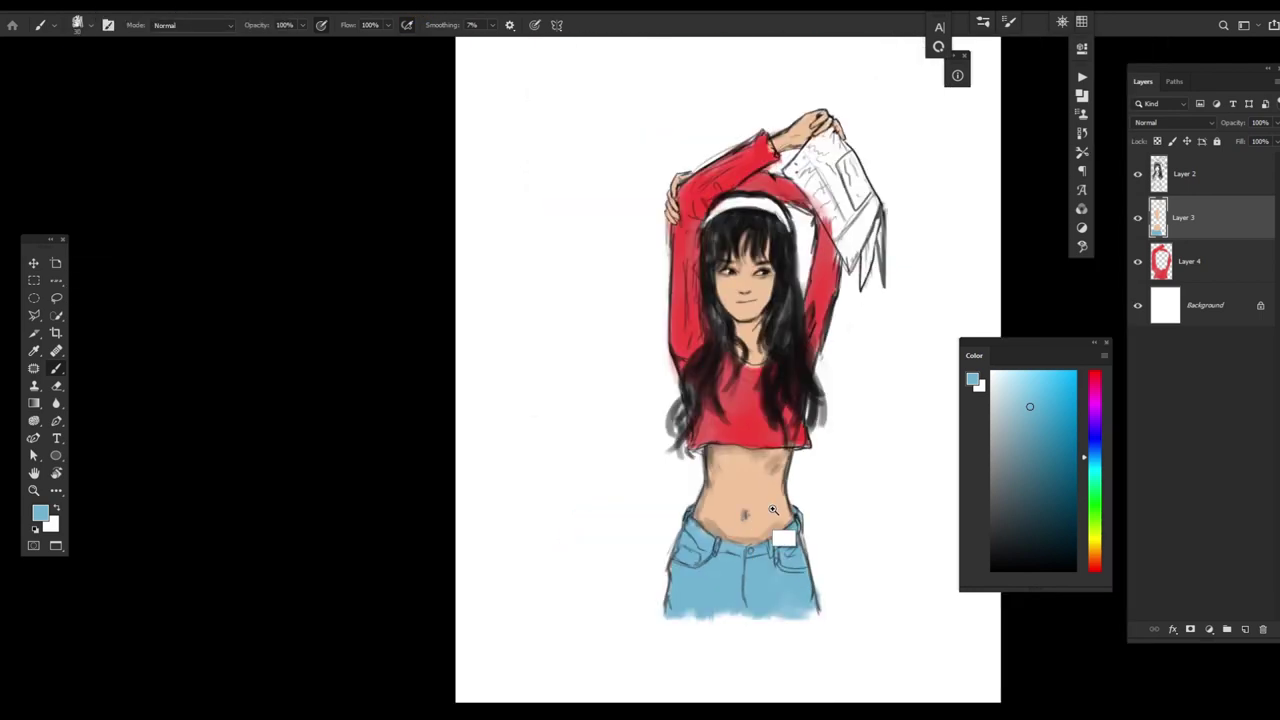
- Apply a Hue/Saturation adjustment to Layer 4, shifting the shirt to a more vivid crimson red
{"action": "key", "text": "ctrl+plus"}
{"action": "left_click", "coordinate": [1176, 262]}
{"action": "key", "text": "ctrl+u"}
{"action": "left_click_drag", "start_coordinate": [1060, 236], "coordinate": [1095, 240]}
{"action": "left_click_drag", "start_coordinate": [1059, 304], "coordinate": [1108, 304]}
{"action": "left_click_drag", "start_coordinate": [1100, 236], "coordinate": [1043, 253]}
{"action": "left_click_drag", "start_coordinate": [1108, 304], "coordinate": [1054, 304]}
{"action": "mouse_move", "coordinate": [1059, 270]}
{"action": "left_mouse_down"}
{"action": "mouse_move", "coordinate": [1089, 270]}
{"action": "mouse_move", "coordinate": [1079, 250]}
{"action": "mouse_move", "coordinate": [1030, 251]}
{"action": "mouse_move", "coordinate": [1077, 251]}
{"action": "mouse_move", "coordinate": [1064, 251]}
{"action": "left_mouse_up"}
{"action": "key", "text": "Return"}
- Merge Layer 2, Layer 3 and Layer 4 into a single layer above the background
{"action": "mouse_move", "coordinate": [929, 319]}
{"action": "left_mouse_down"}
{"action": "mouse_move", "coordinate": [760, 450]}
{"action": "mouse_move", "coordinate": [846, 463]}
{"action": "mouse_move", "coordinate": [763, 429]}
{"action": "mouse_move", "coordinate": [782, 567]}
{"action": "mouse_move", "coordinate": [772, 428]}
{"action": "left_mouse_up"}
{"action": "key", "text": "ctrl+0"}
{"action": "left_click", "coordinate": [1184, 173], "text": "shift"}
{"action": "key", "text": "ctrl+e"}
- Erase the stray sketch lines and colour spill around the raised sleeves and trim the loose hair beside the torso
{"action": "scroll", "coordinate": [815, 411], "scroll_direction": "up", "scroll_amount": 3}
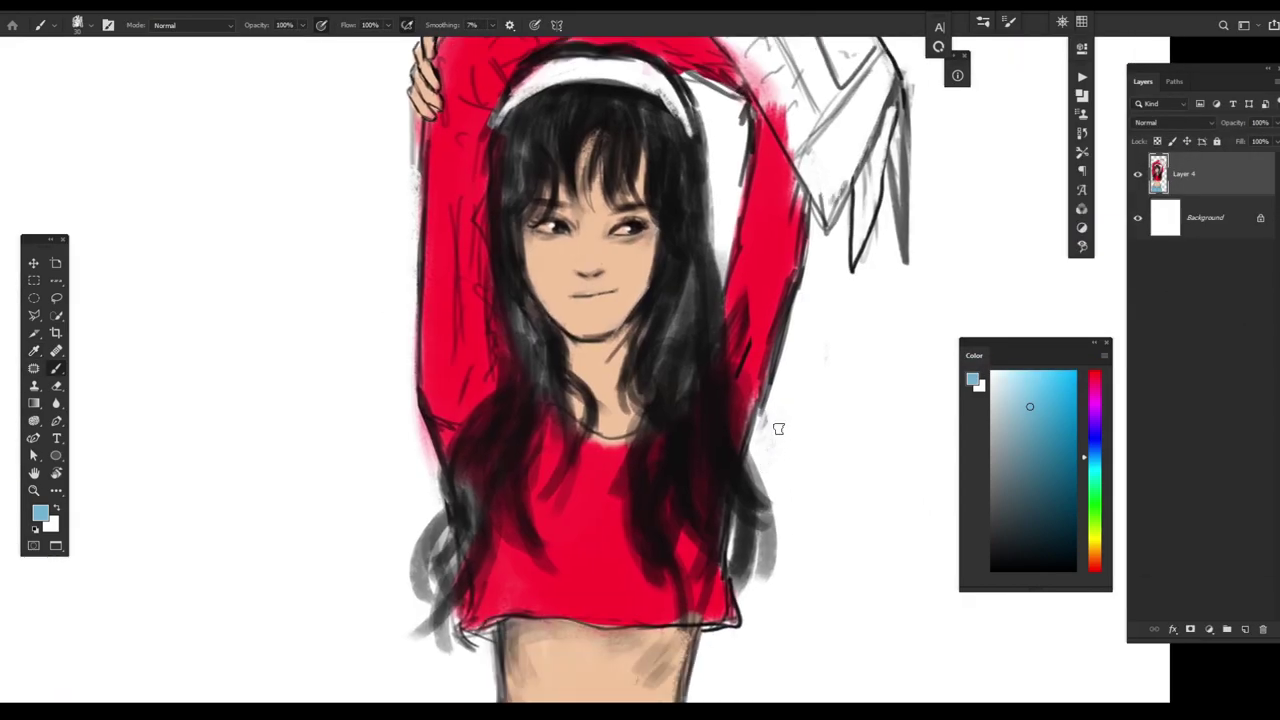
{"action": "left_click_drag", "start_coordinate": [744, 130], "coordinate": [700, 284]}
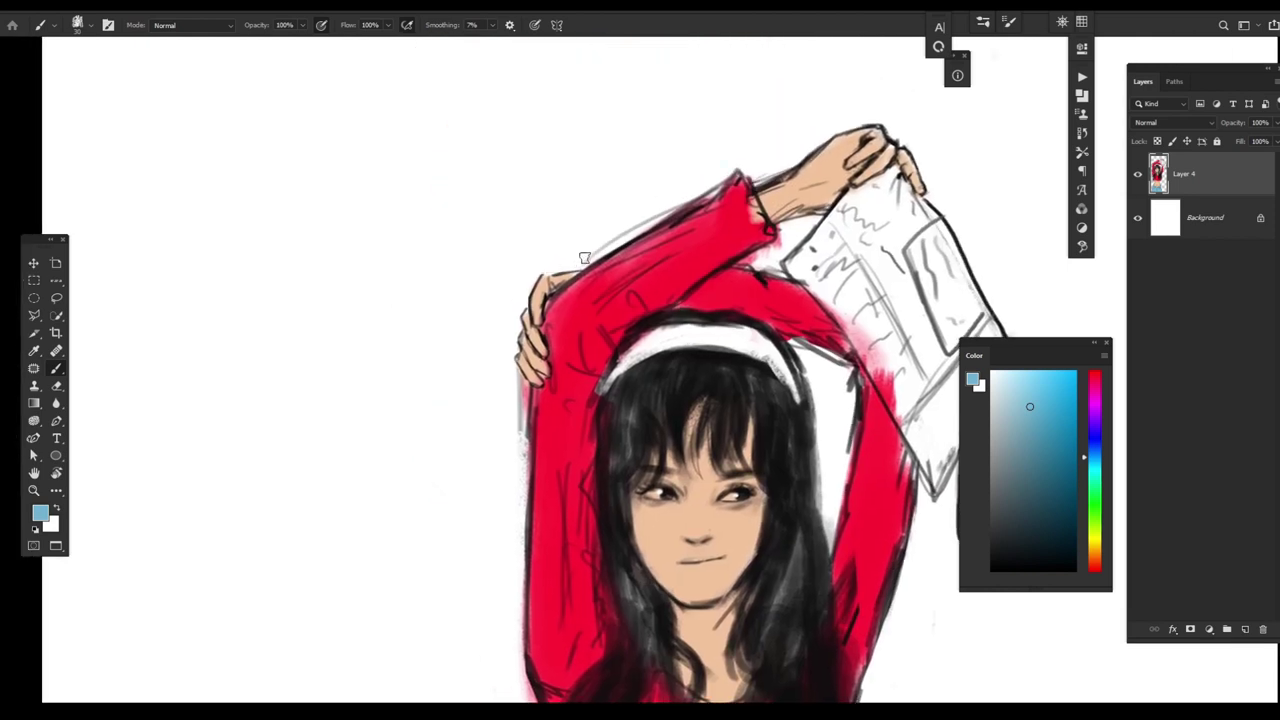
{"action": "left_click_drag", "start_coordinate": [584, 258], "coordinate": [729, 175]}
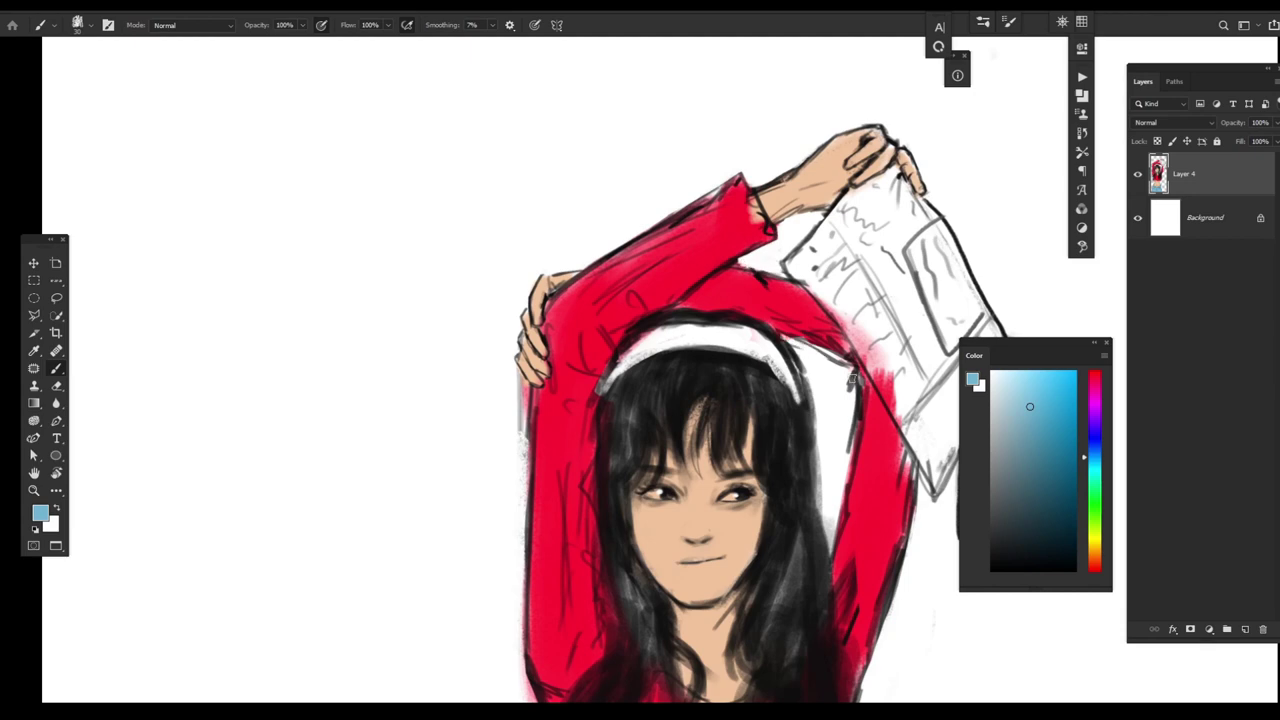
{"action": "left_click_drag", "start_coordinate": [852, 379], "coordinate": [830, 536]}
{"action": "left_click_drag", "start_coordinate": [896, 607], "coordinate": [834, 237]}
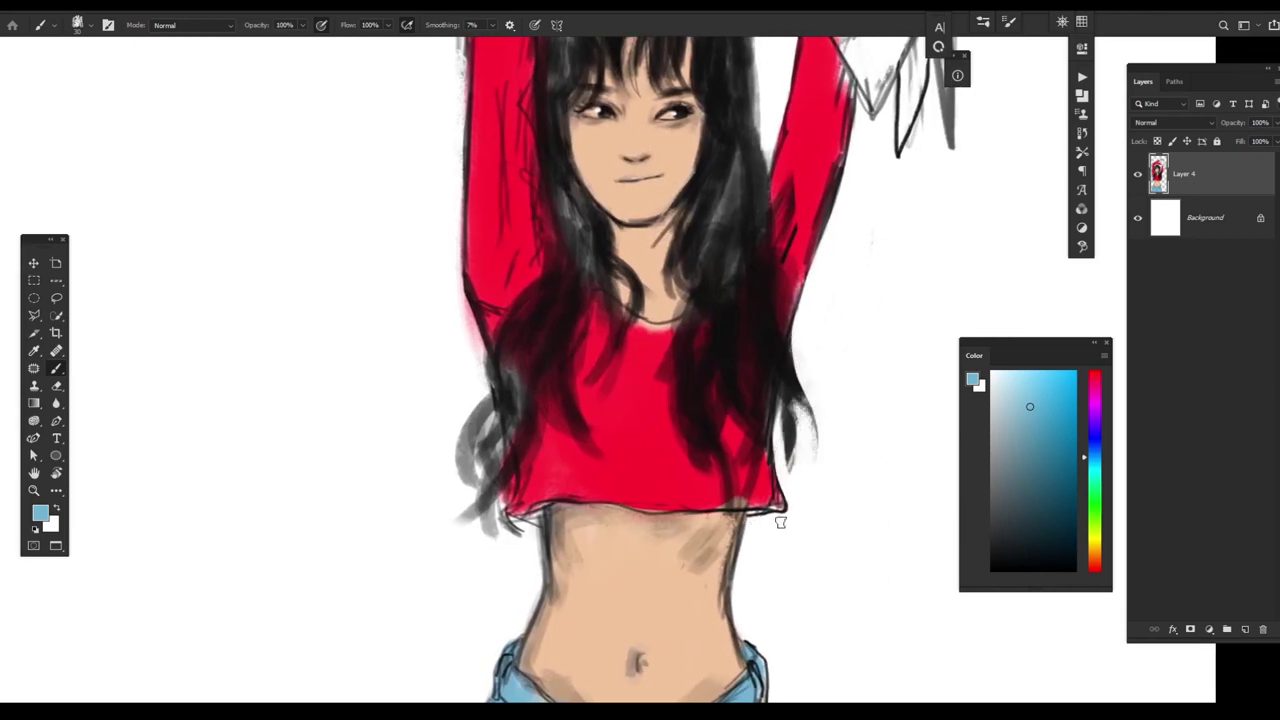
- Clean up the outer edges of the jeans, the waist, the shirt hem and the loose hair ends
{"action": "scroll", "coordinate": [780, 620], "scroll_direction": "down", "scroll_amount": 5}
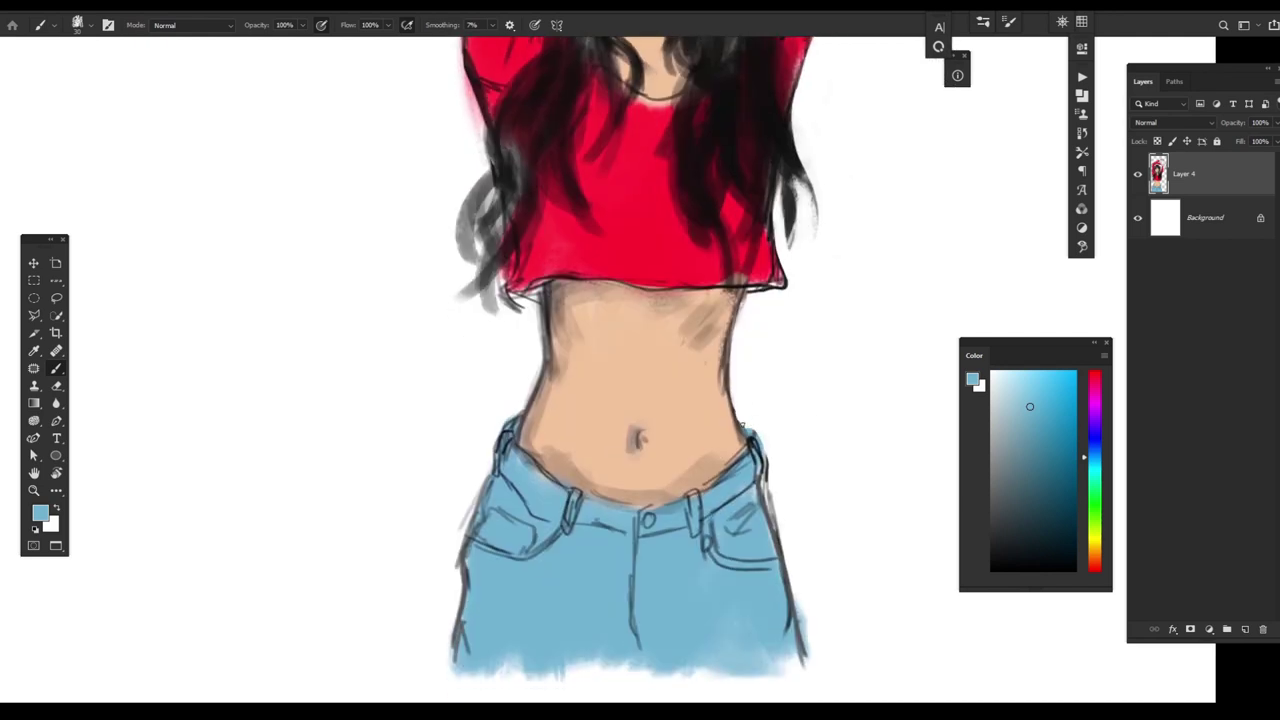
{"action": "mouse_move", "coordinate": [766, 496]}
{"action": "left_mouse_down"}
{"action": "mouse_move", "coordinate": [786, 543]}
{"action": "mouse_move", "coordinate": [800, 665]}
{"action": "left_mouse_up"}
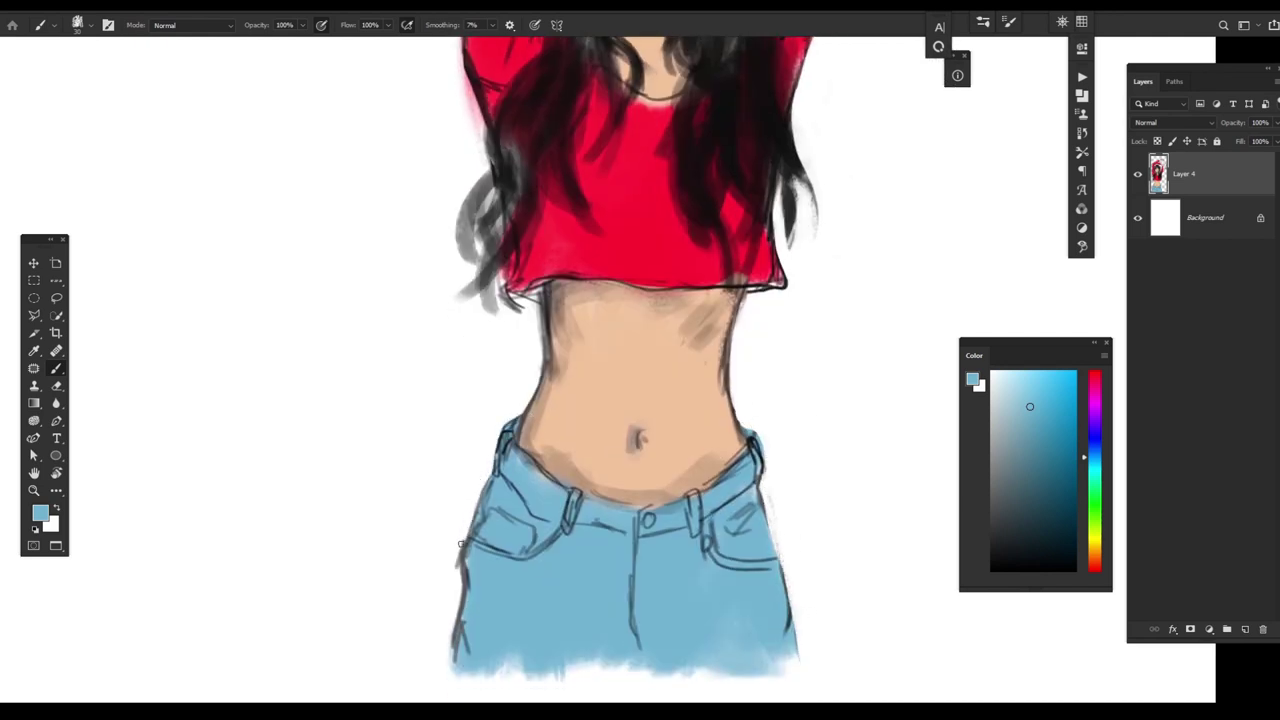
{"action": "left_click_drag", "start_coordinate": [539, 344], "coordinate": [529, 357]}
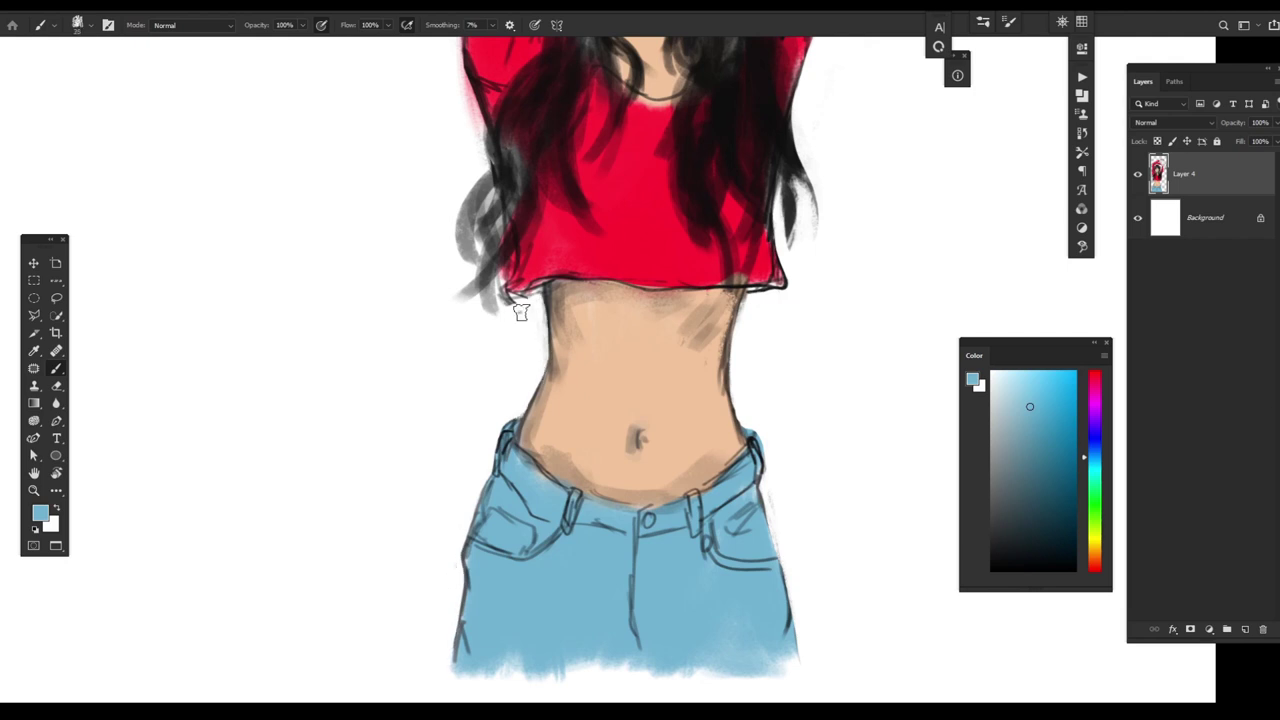
{"action": "mouse_move", "coordinate": [521, 312]}
{"action": "left_mouse_down"}
{"action": "mouse_move", "coordinate": [470, 280]}
{"action": "mouse_move", "coordinate": [471, 194]}
{"action": "mouse_move", "coordinate": [461, 246]}
{"action": "mouse_move", "coordinate": [490, 220]}
{"action": "mouse_move", "coordinate": [478, 262]}
{"action": "mouse_move", "coordinate": [542, 566]}
{"action": "left_mouse_up"}
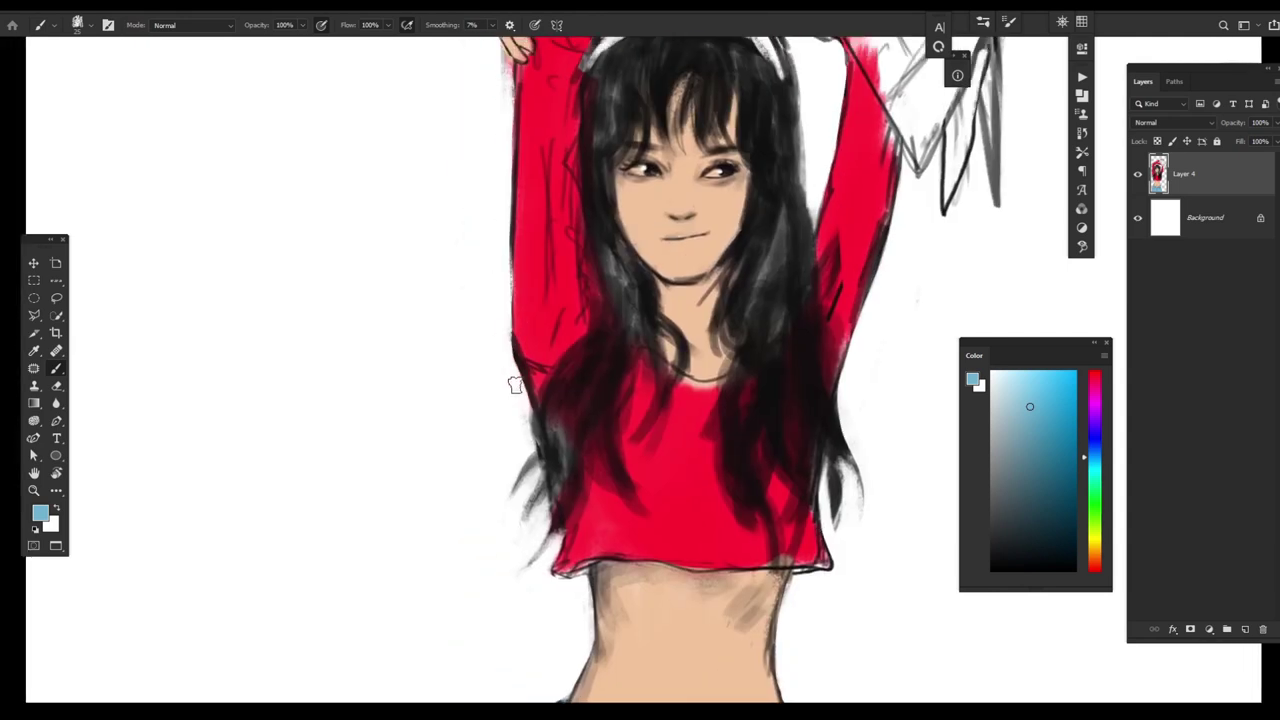
- Clean up the outer edge of the raised sleeve along the woman's arm
{"action": "left_click_drag", "start_coordinate": [508, 220], "coordinate": [488, 497]}
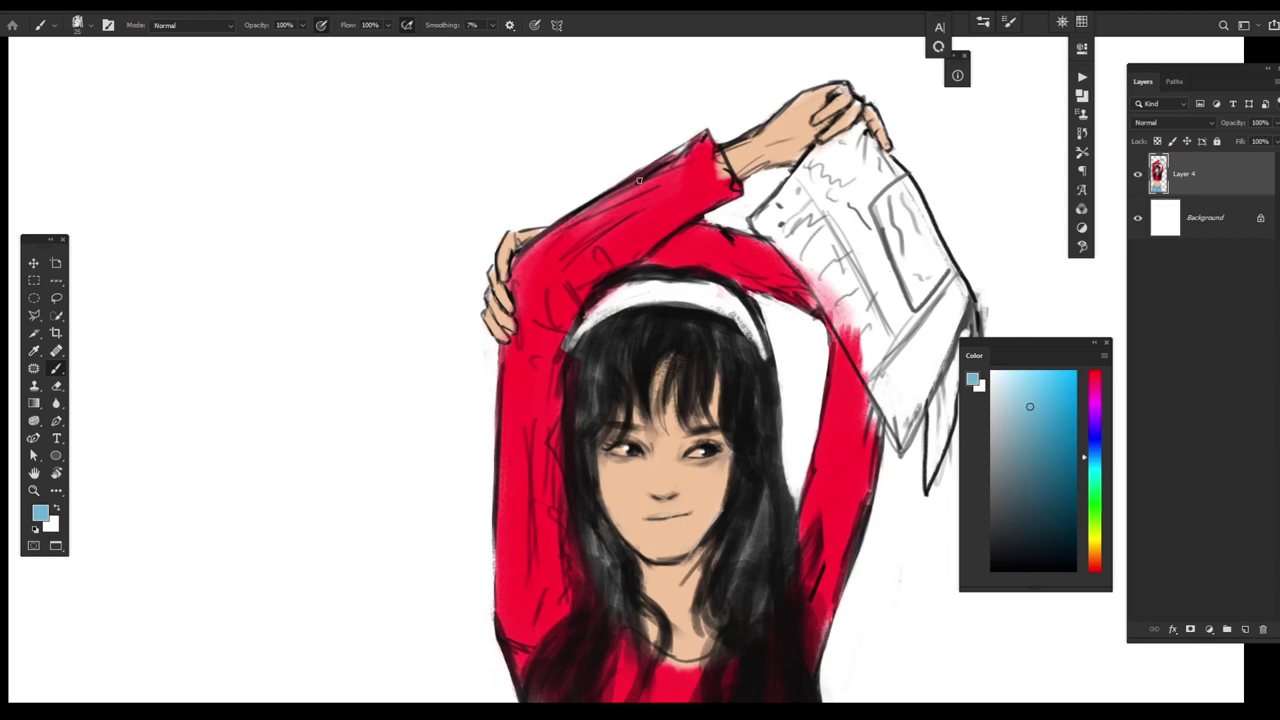
{"action": "scroll", "coordinate": [630, 321], "scroll_direction": "down", "scroll_amount": 5}
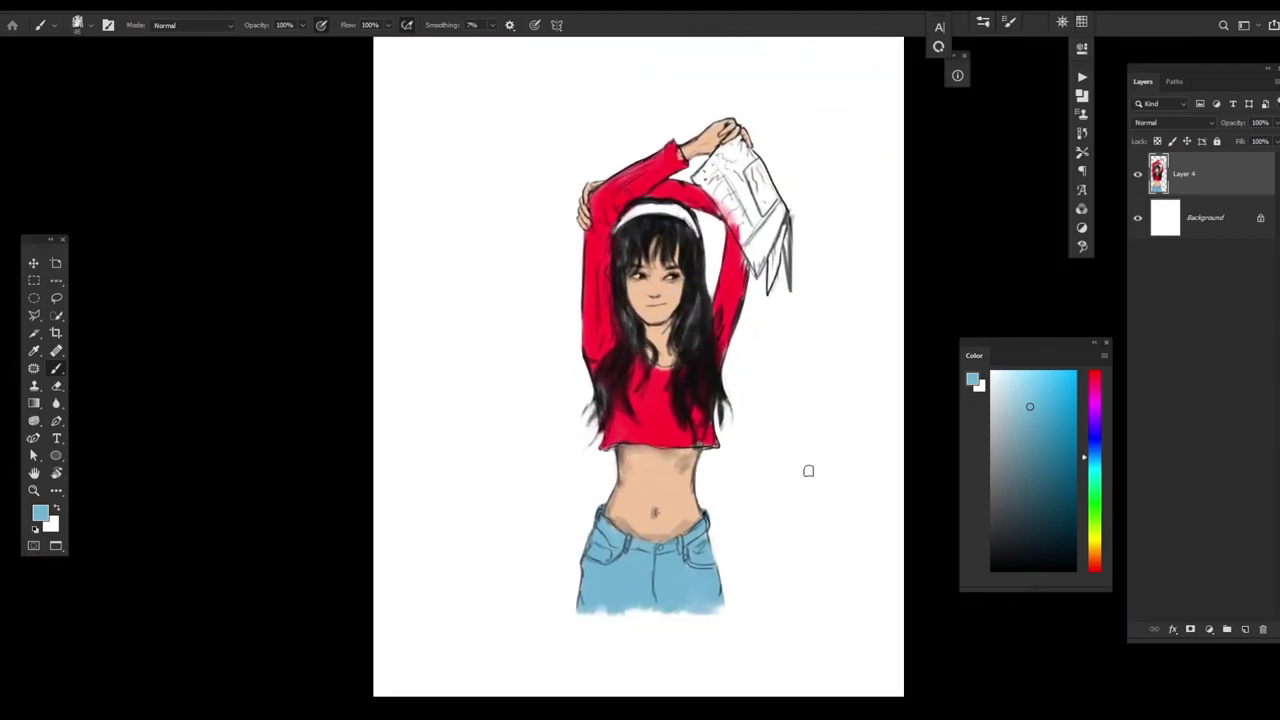
- Lock Layer 4's transparent pixels and paint the midriff in warm orange and light peach skin tones
{"action": "right_click", "coordinate": [808, 471], "text": "alt+shift"}
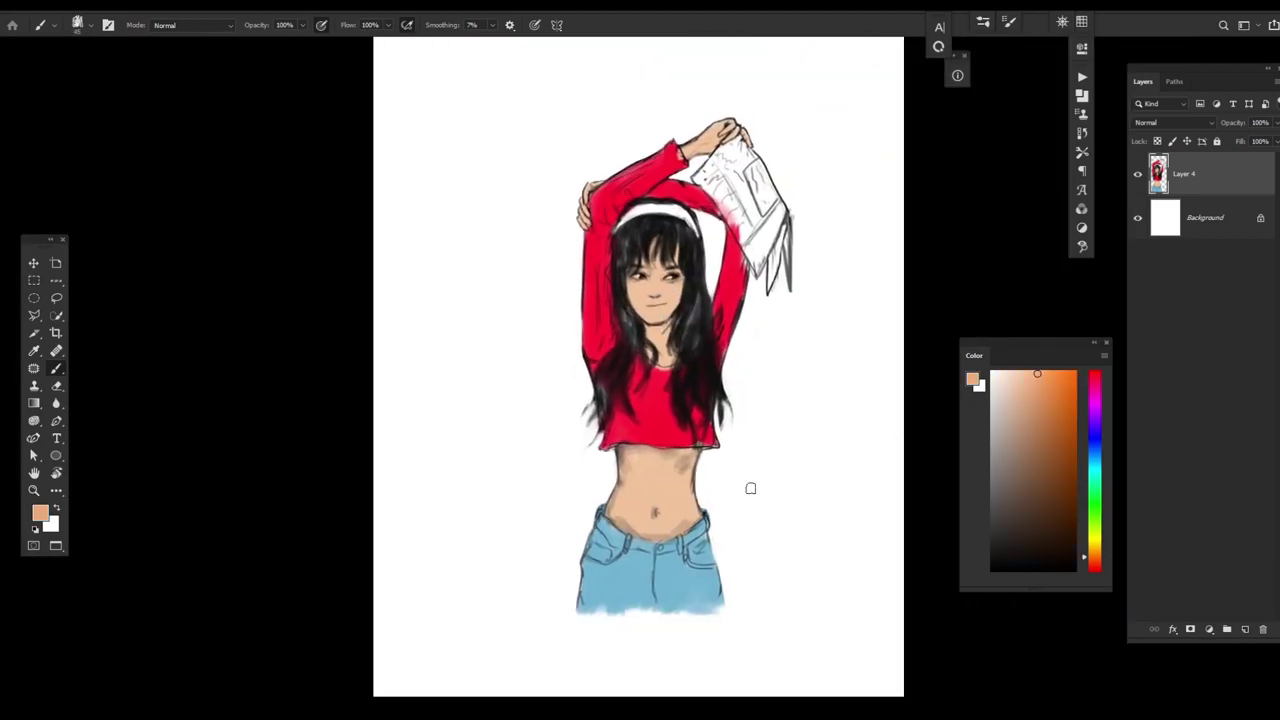
{"action": "scroll", "coordinate": [660, 489], "scroll_direction": "up", "scroll_amount": 3}
{"action": "mouse_move", "coordinate": [660, 489]}
{"action": "left_mouse_down"}
{"action": "mouse_move", "coordinate": [671, 503]}
{"action": "mouse_move", "coordinate": [690, 470]}
{"action": "left_mouse_up"}
{"action": "left_click", "coordinate": [1158, 140]}
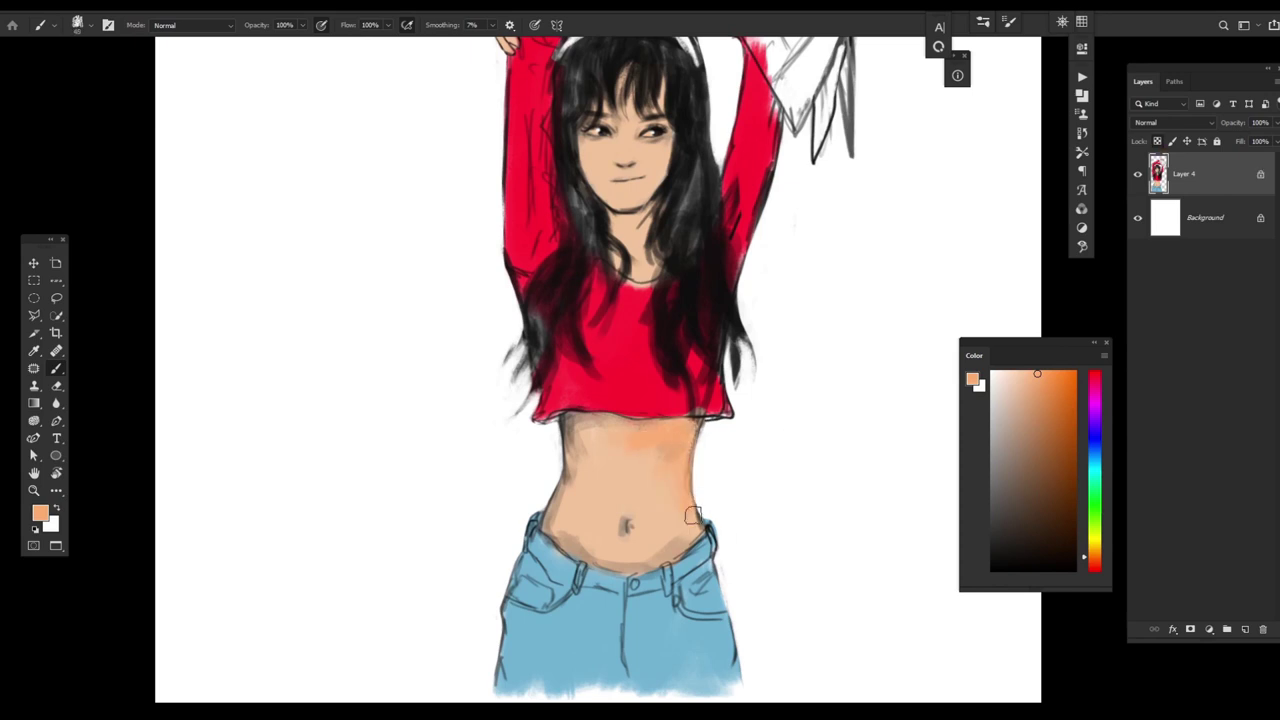
{"action": "mouse_move", "coordinate": [575, 418]}
{"action": "left_mouse_down"}
{"action": "mouse_move", "coordinate": [562, 504]}
{"action": "mouse_move", "coordinate": [627, 539]}
{"action": "mouse_move", "coordinate": [639, 540]}
{"action": "mouse_move", "coordinate": [669, 465]}
{"action": "mouse_move", "coordinate": [649, 491]}
{"action": "mouse_move", "coordinate": [604, 431]}
{"action": "mouse_move", "coordinate": [584, 489]}
{"action": "mouse_move", "coordinate": [618, 531]}
{"action": "left_mouse_up"}
{"action": "right_click", "coordinate": [934, 486], "text": "alt+shift"}
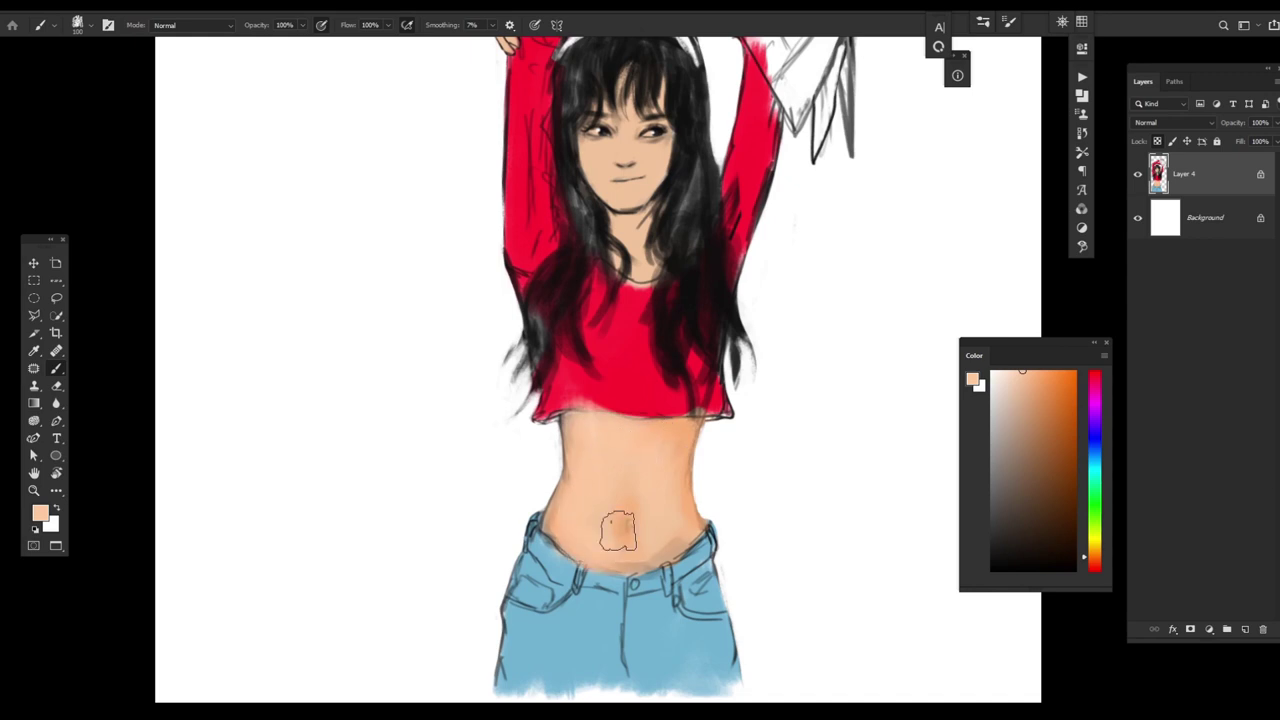
- Paint reddish-brown shadows under the shirt hem, along the sides of the waist and above the waistband
{"action": "left_click", "coordinate": [1100, 567]}
{"action": "left_click", "coordinate": [1038, 416]}
{"action": "left_click_drag", "start_coordinate": [702, 412], "coordinate": [660, 430]}
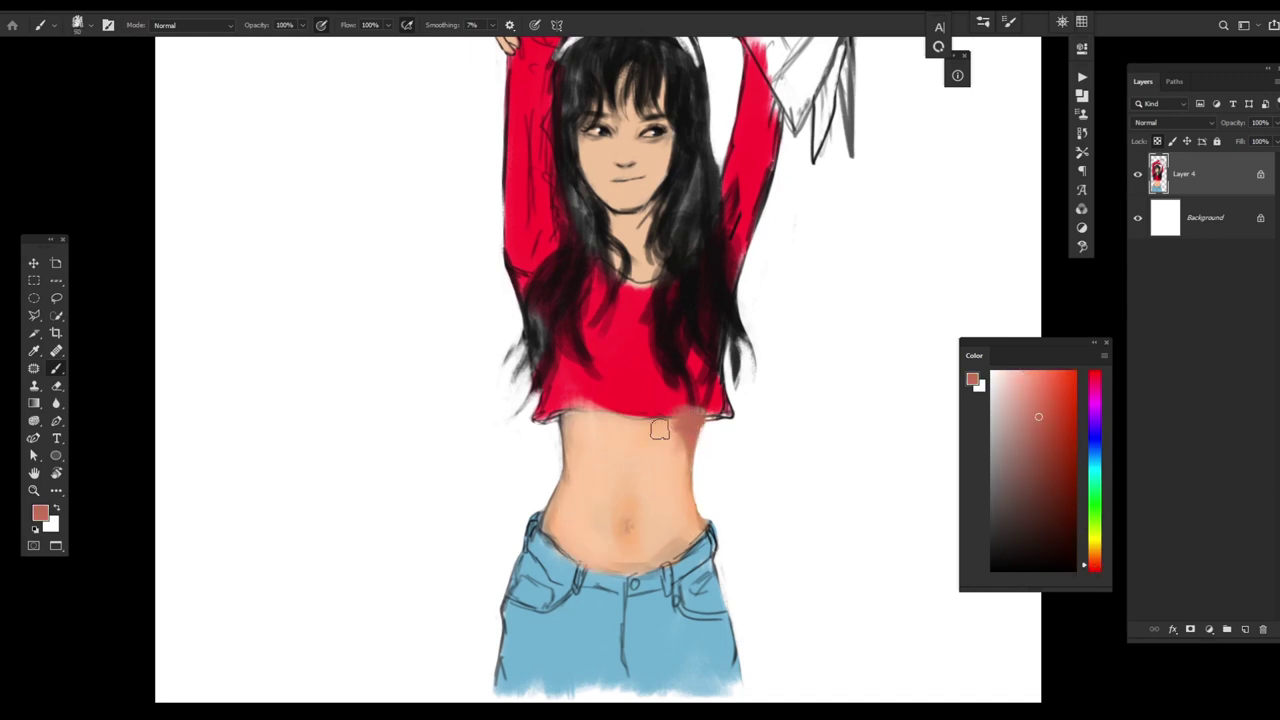
{"action": "left_click_drag", "start_coordinate": [572, 417], "coordinate": [568, 469]}
{"action": "left_click_drag", "start_coordinate": [566, 534], "coordinate": [695, 506]}
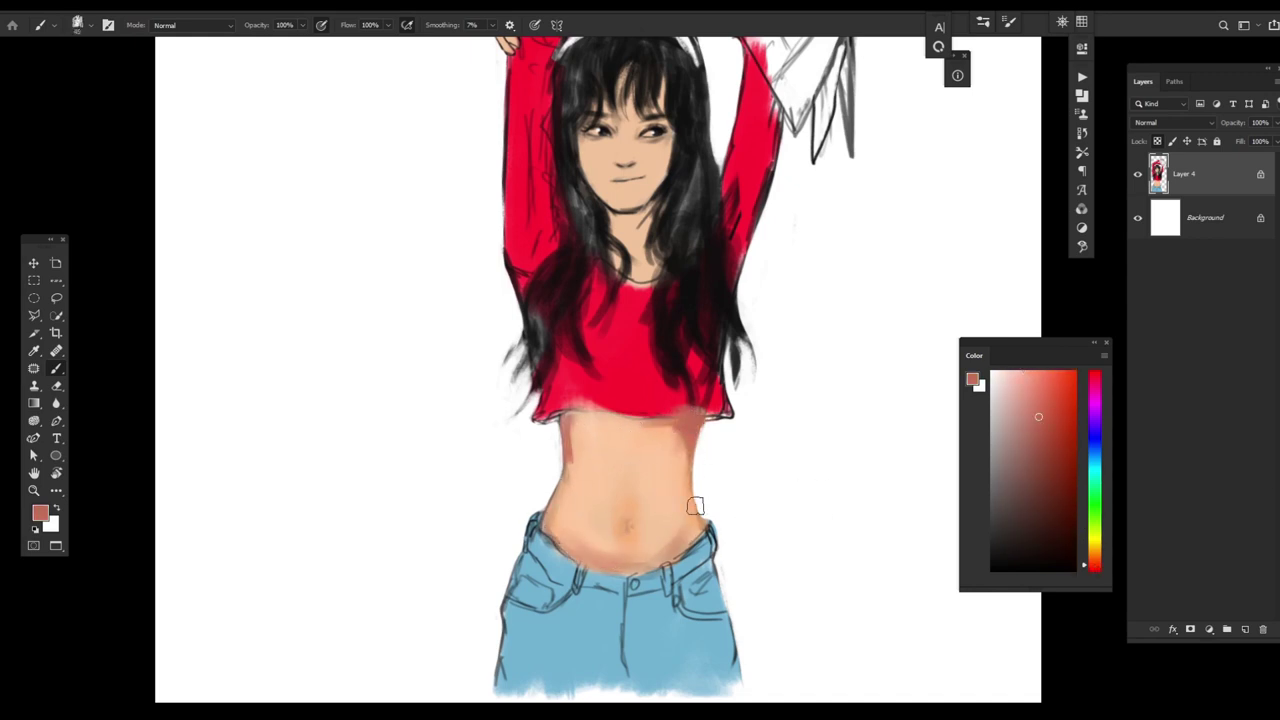
- Blend the lower belly and the sides of the waist with light peach and pale pink tones
{"action": "left_click", "coordinate": [676, 551], "text": "alt"}
{"action": "left_click_drag", "start_coordinate": [1096, 531], "coordinate": [1085, 520]}
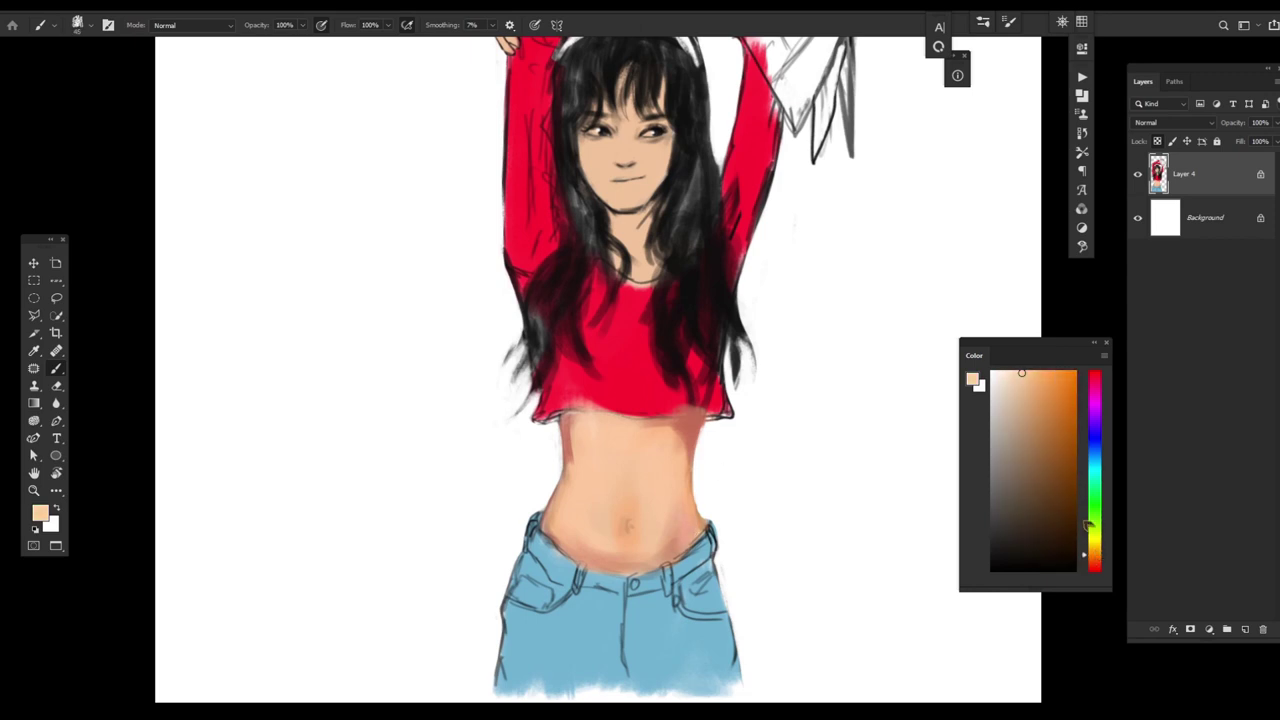
{"action": "left_click", "coordinate": [1096, 462]}
{"action": "left_click", "coordinate": [660, 500], "text": "alt"}
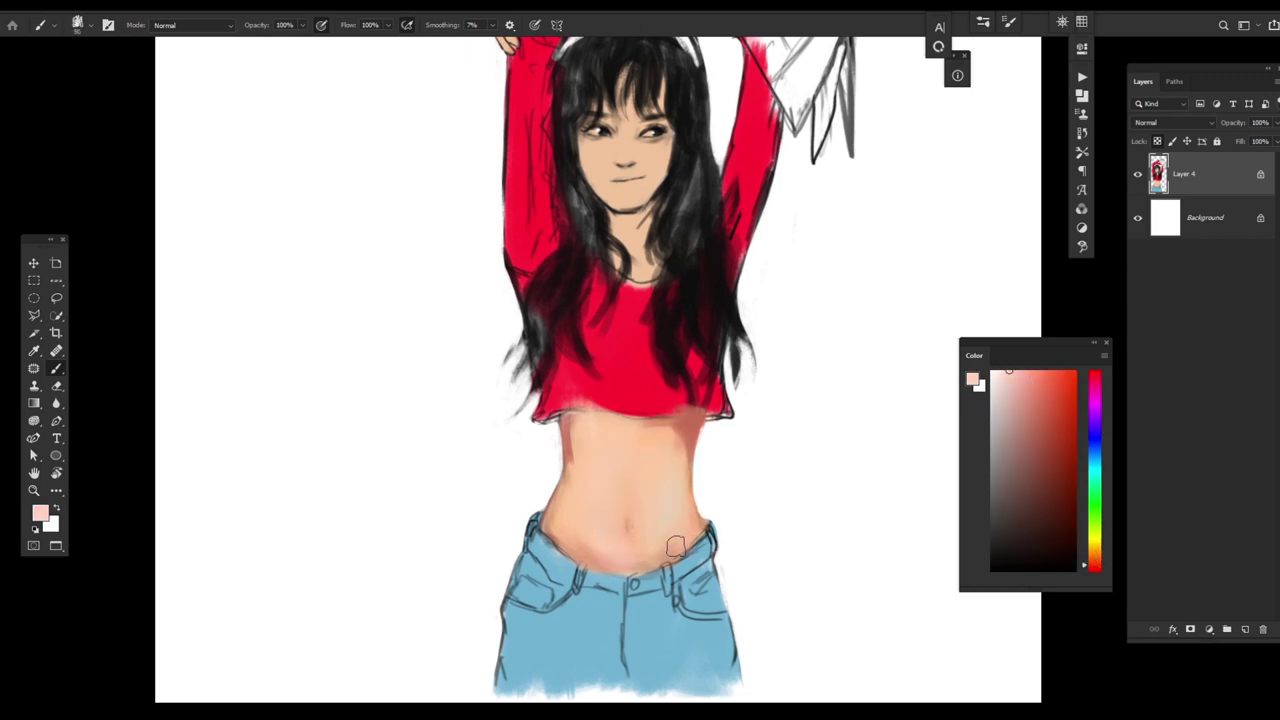
- Paint the navel in brown and soften it with skin tones sampled from the belly
{"action": "left_click", "coordinate": [1047, 429]}
{"action": "scroll", "coordinate": [630, 522], "scroll_direction": "up", "scroll_amount": 2}
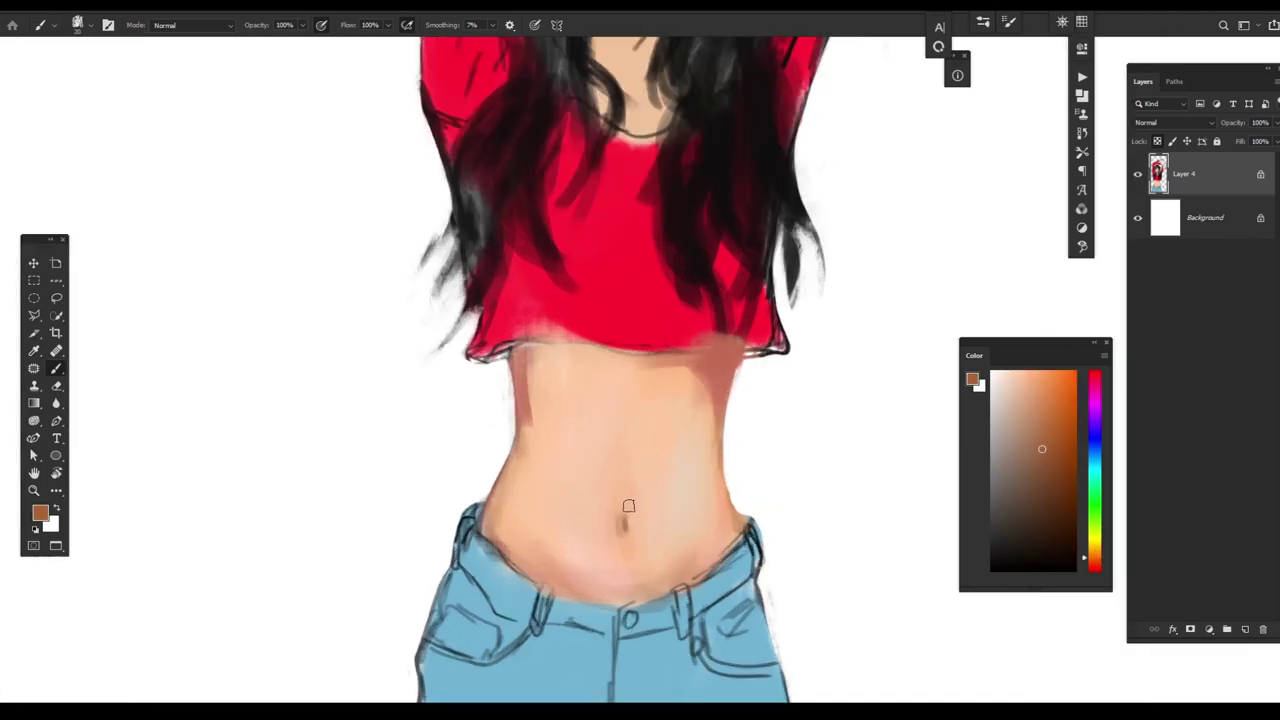
{"action": "left_click", "coordinate": [634, 491], "text": "alt"}
{"action": "scroll", "coordinate": [616, 512], "scroll_direction": "down", "scroll_amount": 3}
{"action": "left_click", "coordinate": [682, 521], "text": "alt"}
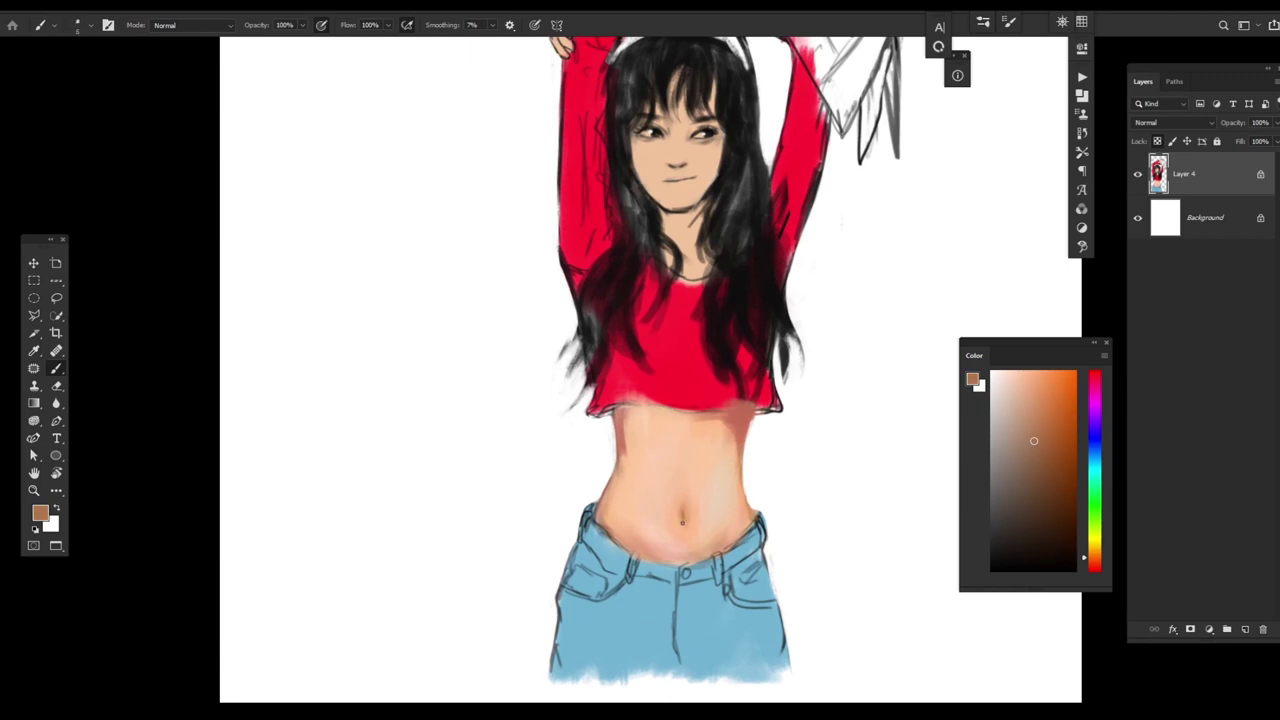
{"action": "left_click", "coordinate": [665, 541], "text": "alt"}
{"action": "left_click", "coordinate": [742, 462], "text": "alt"}
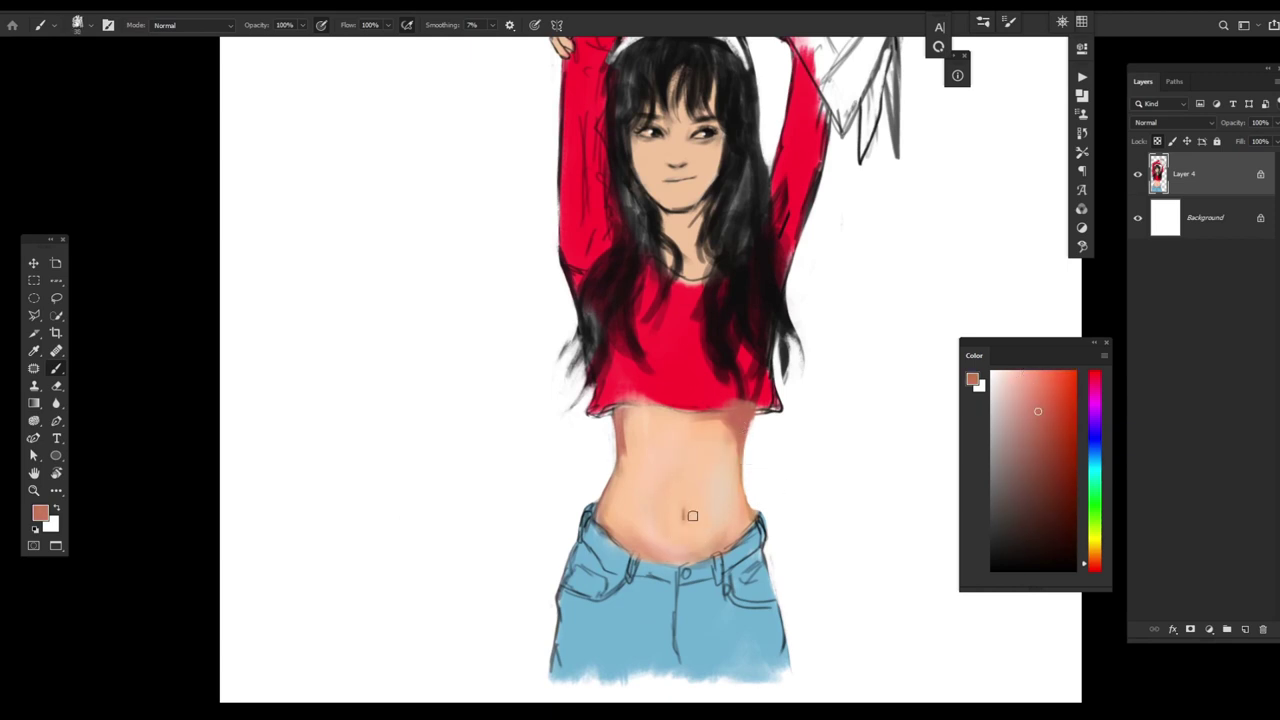
{"action": "left_click", "coordinate": [663, 523], "text": "alt"}
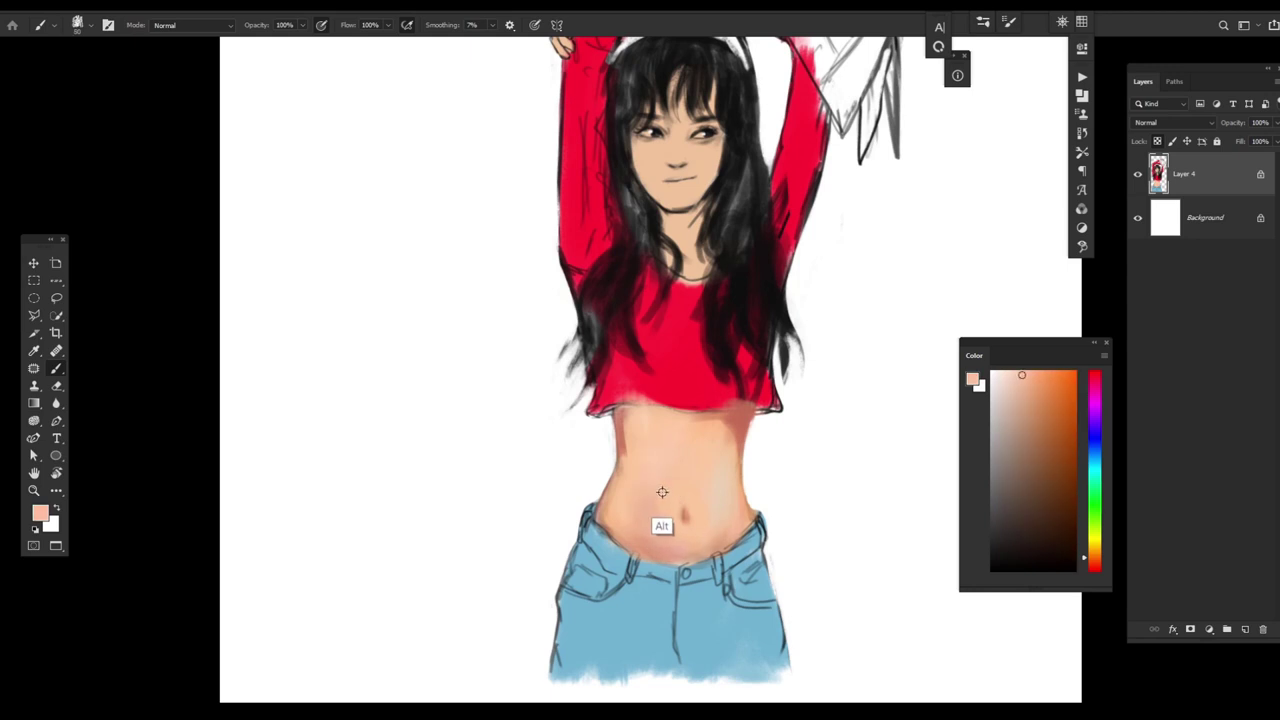
- Shade the skin beneath the shirt hem and along the waist with sampled reddish and peach tones
{"action": "left_click", "coordinate": [627, 411], "text": "alt"}
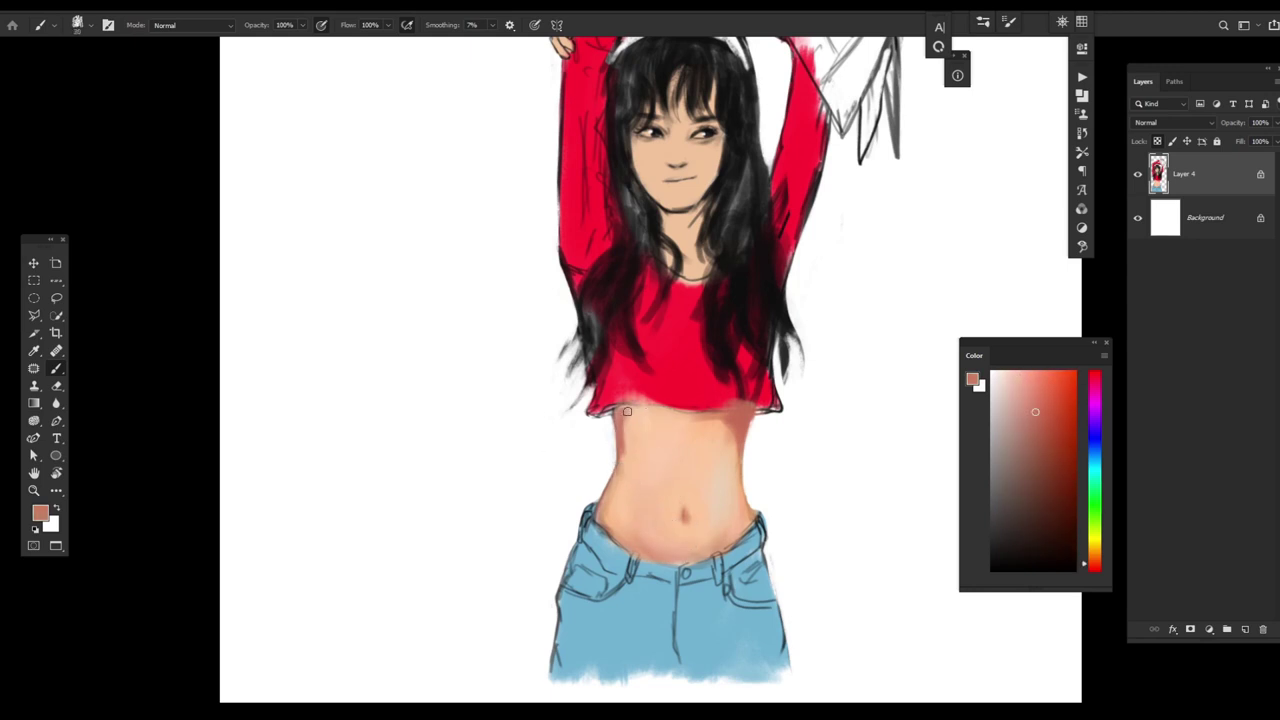
{"action": "left_click", "coordinate": [742, 415], "text": "alt"}
{"action": "left_click", "coordinate": [740, 446], "text": "alt"}
{"action": "left_click", "coordinate": [608, 499], "text": "alt"}
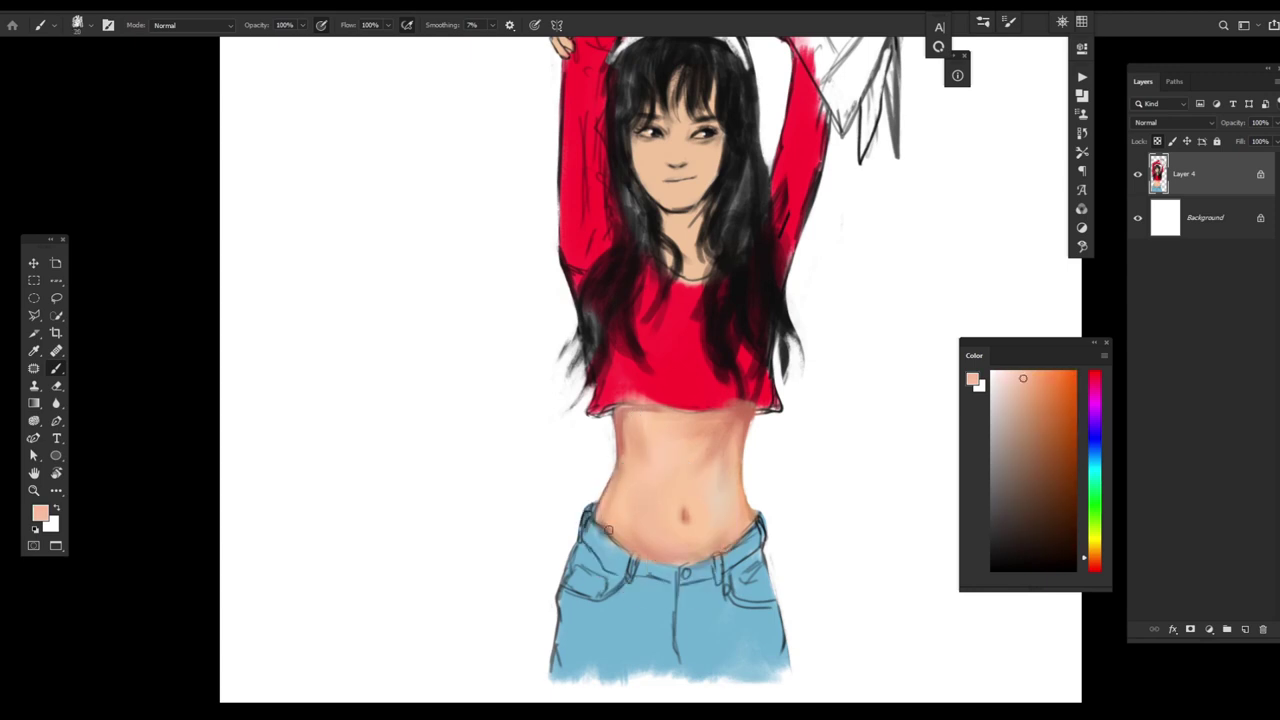
- Paint over the jeans button outline in denim blue, darken the waistband and add light and dark shading across the jeans
{"action": "left_click", "coordinate": [690, 570], "text": "alt"}
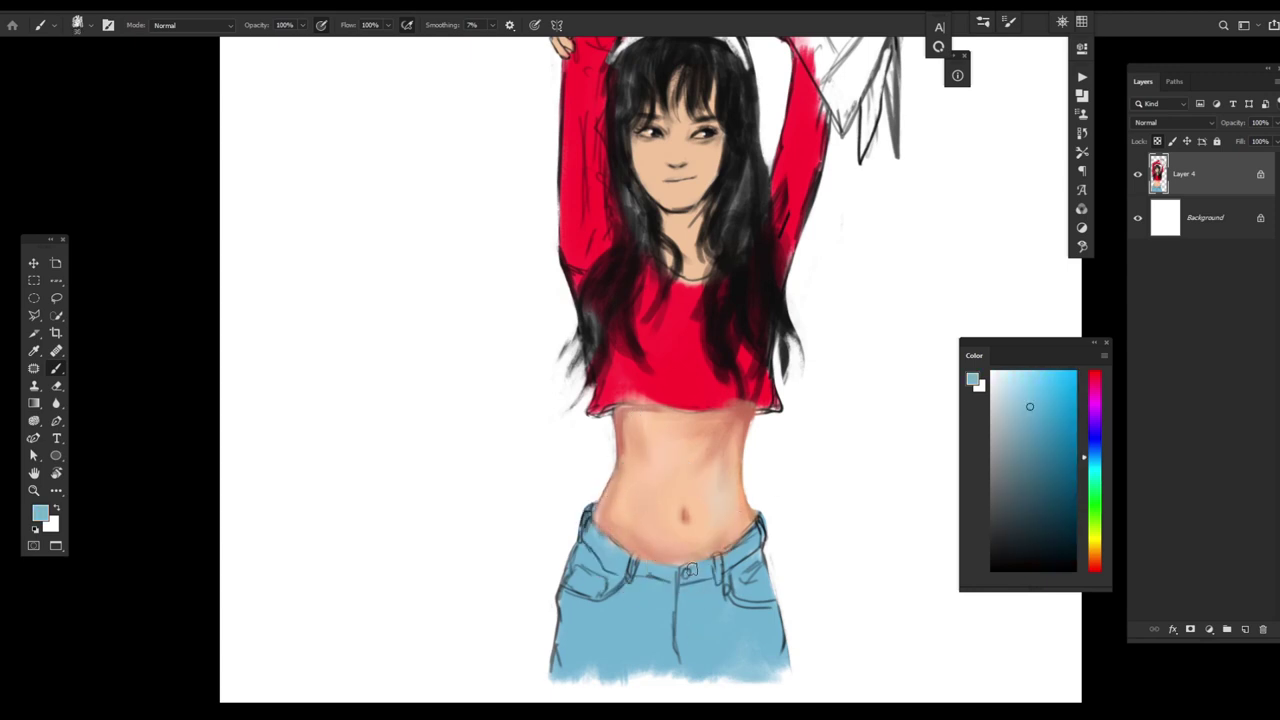
{"action": "left_click", "coordinate": [762, 524], "text": "alt"}
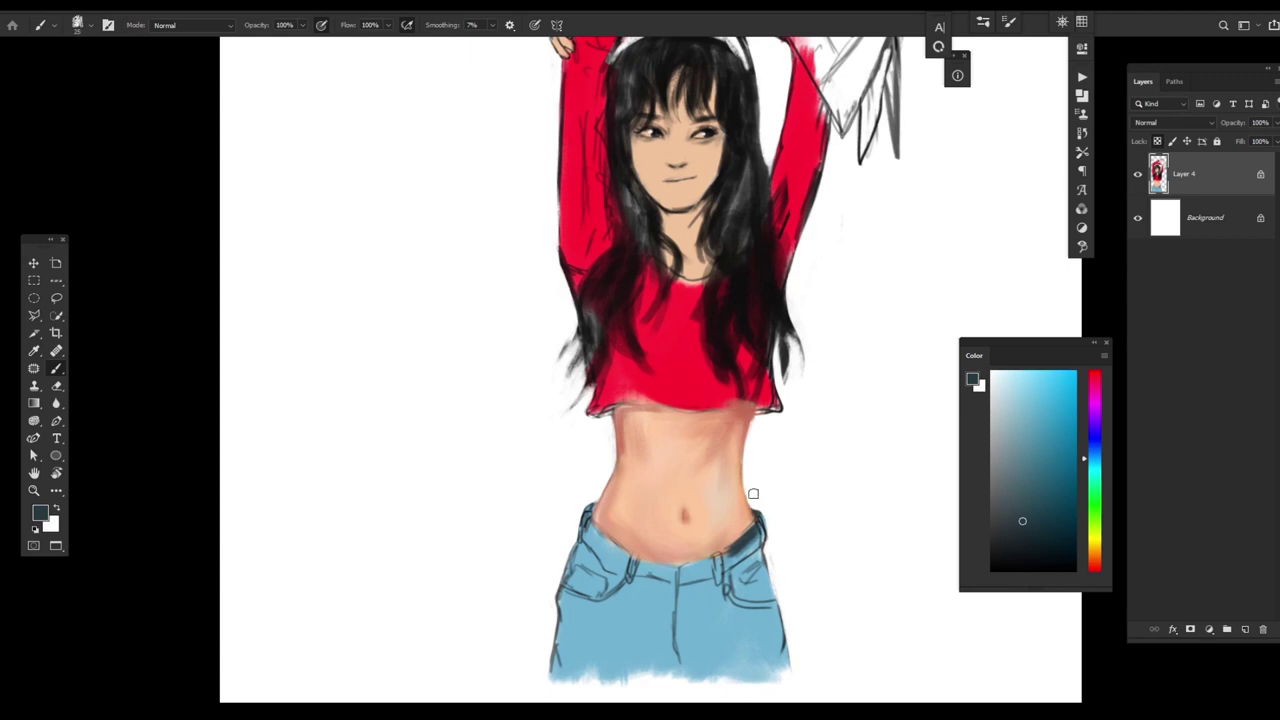
{"action": "mouse_move", "coordinate": [776, 549]}
{"action": "left_mouse_down"}
{"action": "mouse_move", "coordinate": [700, 640]}
{"action": "mouse_move", "coordinate": [580, 660]}
{"action": "mouse_move", "coordinate": [740, 580]}
{"action": "left_mouse_up"}
{"action": "left_click", "coordinate": [1021, 373]}
{"action": "key", "text": "]"}
{"action": "mouse_move", "coordinate": [604, 532]}
{"action": "left_mouse_down"}
{"action": "mouse_move", "coordinate": [651, 566]}
{"action": "mouse_move", "coordinate": [720, 567]}
{"action": "mouse_move", "coordinate": [761, 527]}
{"action": "mouse_move", "coordinate": [750, 565]}
{"action": "mouse_move", "coordinate": [762, 574]}
{"action": "mouse_move", "coordinate": [760, 626]}
{"action": "mouse_move", "coordinate": [717, 653]}
{"action": "mouse_move", "coordinate": [788, 639]}
{"action": "mouse_move", "coordinate": [699, 597]}
{"action": "mouse_move", "coordinate": [612, 603]}
{"action": "mouse_move", "coordinate": [606, 665]}
{"action": "mouse_move", "coordinate": [585, 653]}
{"action": "mouse_move", "coordinate": [623, 676]}
{"action": "mouse_move", "coordinate": [669, 653]}
{"action": "mouse_move", "coordinate": [783, 657]}
{"action": "left_mouse_up"}
- Paint the dark fly seam and add shading to the waistband, belt loop and denim folds
{"action": "left_click", "coordinate": [675, 600], "text": "alt"}
{"action": "left_click_drag", "start_coordinate": [678, 600], "coordinate": [680, 678]}
{"action": "left_click_drag", "start_coordinate": [676, 580], "coordinate": [731, 556]}
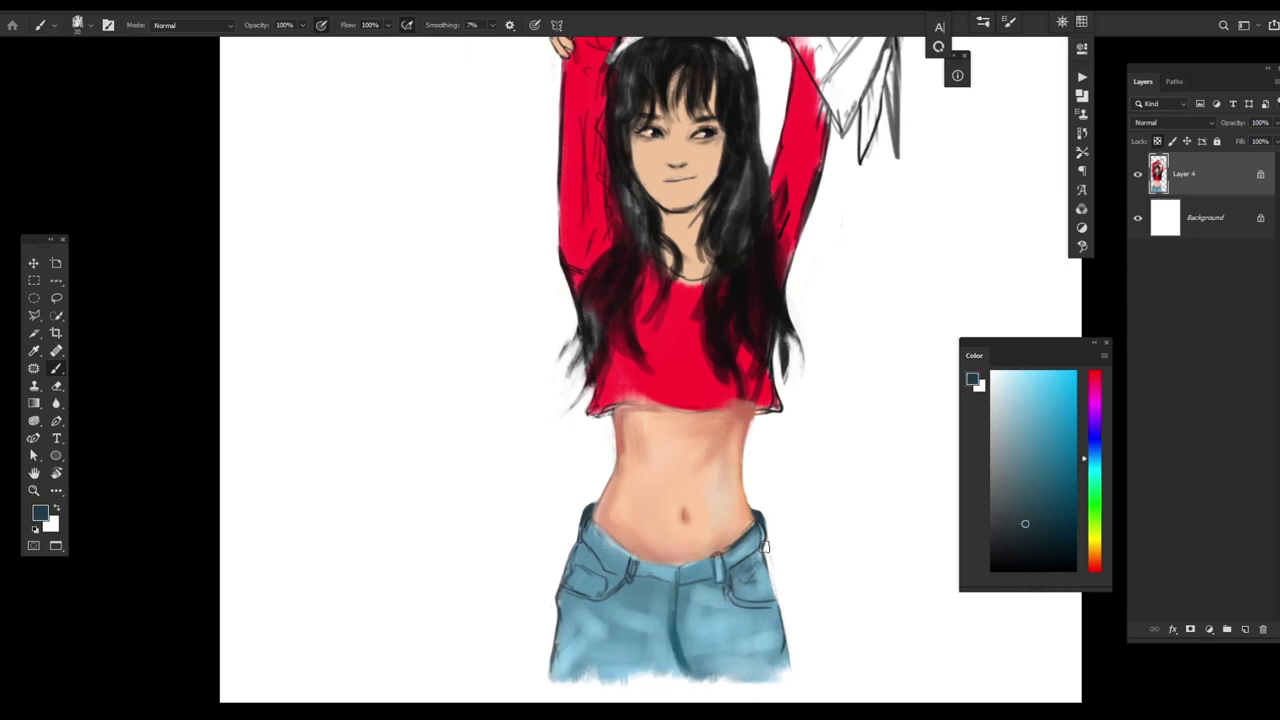
{"action": "left_click_drag", "start_coordinate": [759, 551], "coordinate": [681, 630]}
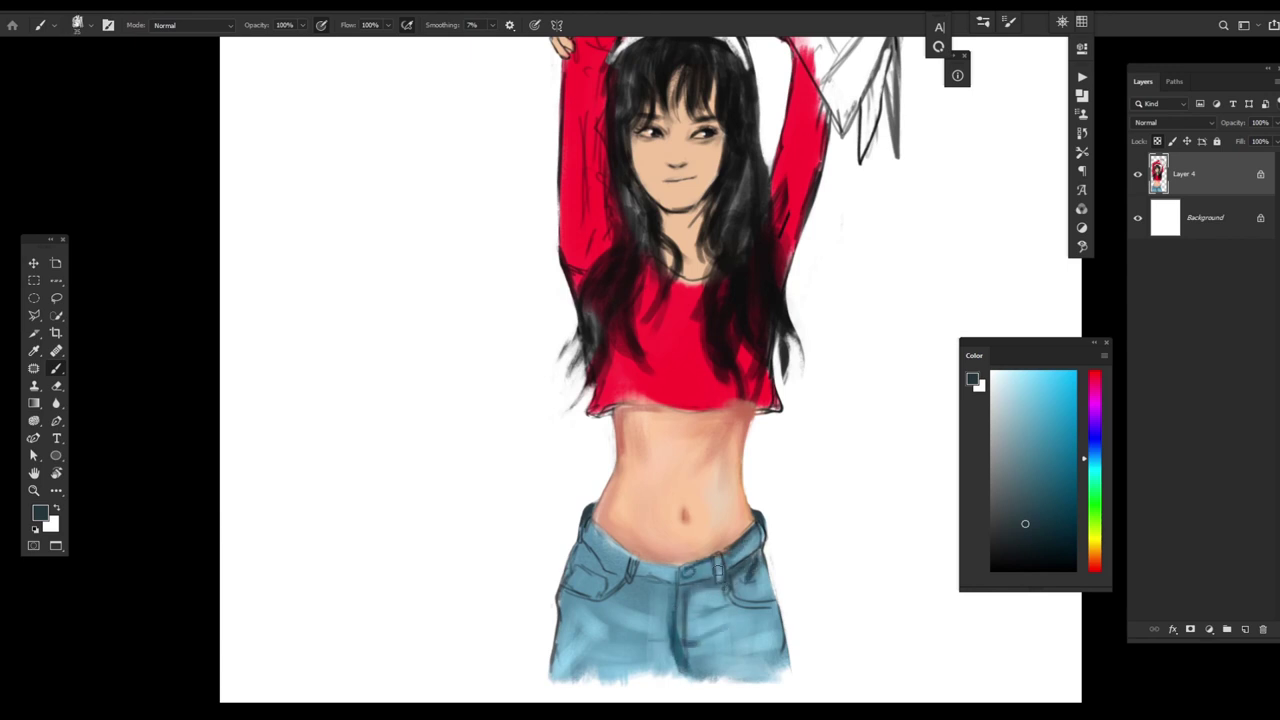
- Refine the waistband and belt loops with a smaller brush and tidy the skin edge above them
{"action": "key", "text": "bracketleft"}
{"action": "key", "text": "bracketleft"}
{"action": "key", "text": "bracketleft"}
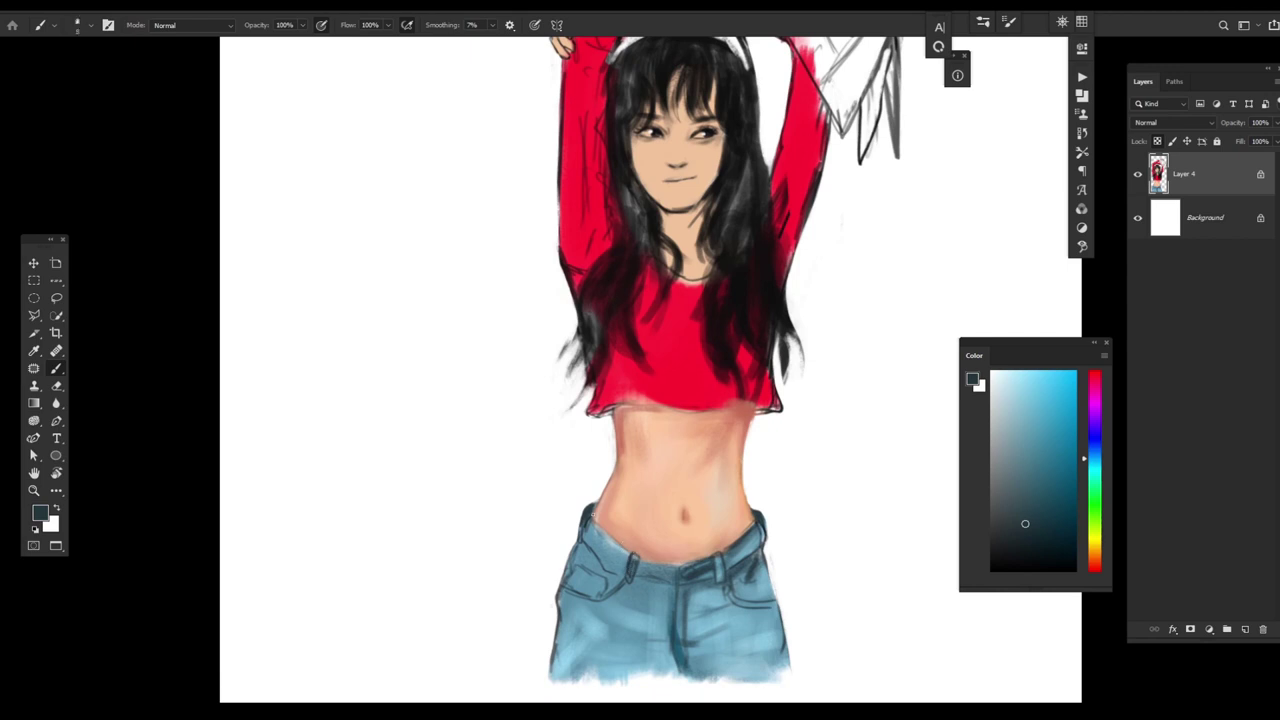
{"action": "left_click", "coordinate": [632, 514], "text": "alt"}
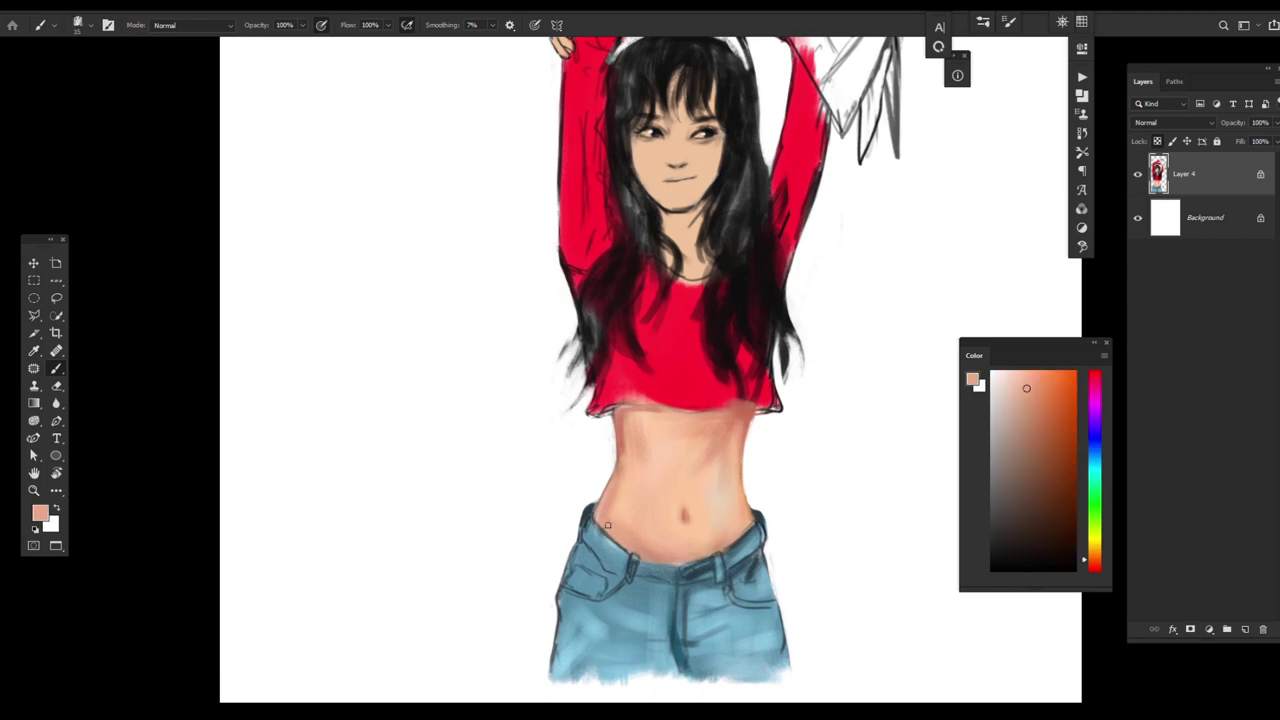
- Switch to the Brick brush and define the waistband, belt loops and metal button of the jeans with dark blue lines
{"action": "key", "text": "ctrl+equal"}
{"action": "left_click", "coordinate": [1095, 442]}
{"action": "left_click", "coordinate": [1041, 490]}
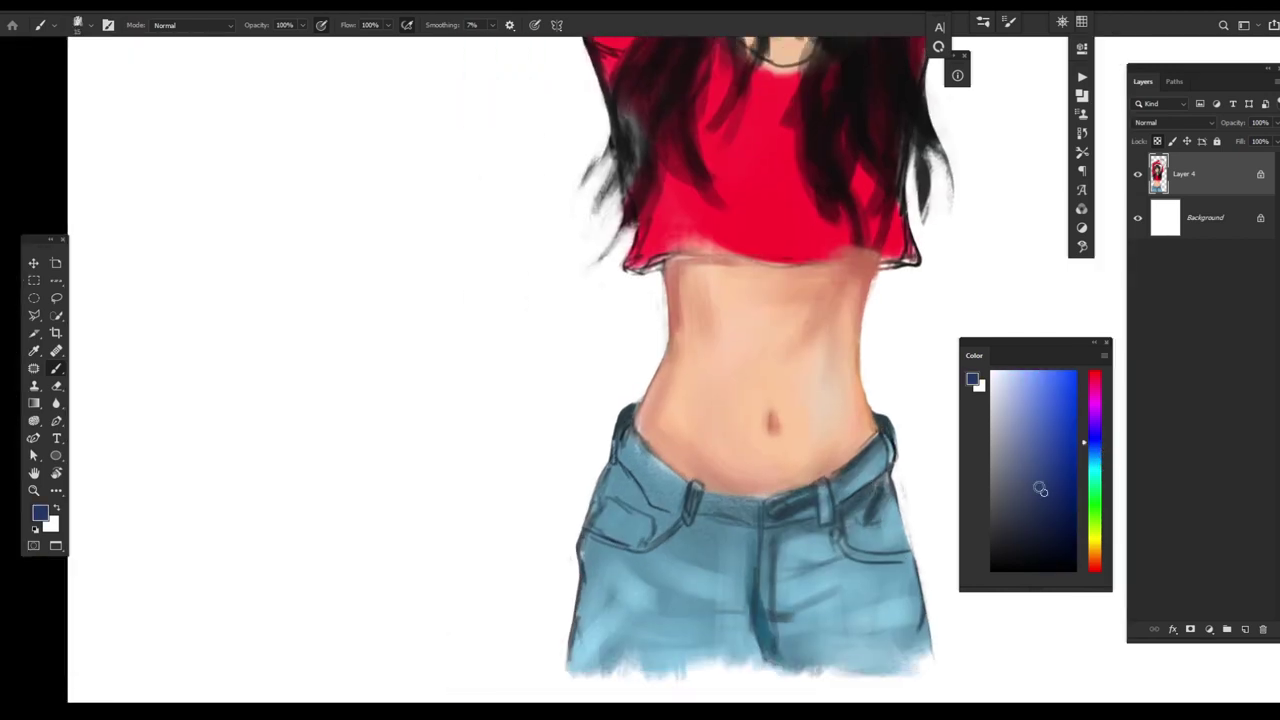
{"action": "left_click", "coordinate": [1095, 468]}
{"action": "right_click", "coordinate": [708, 540]}
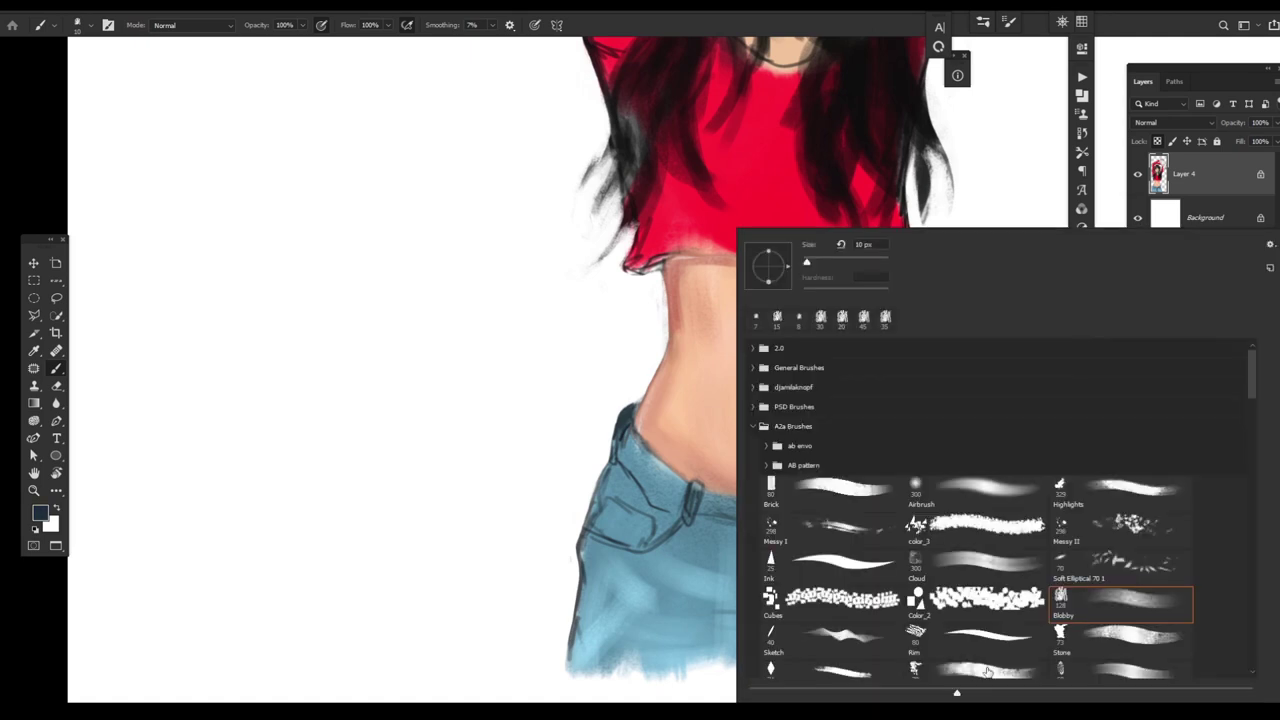
{"action": "left_click", "coordinate": [830, 490]}
{"action": "key", "text": "Return"}
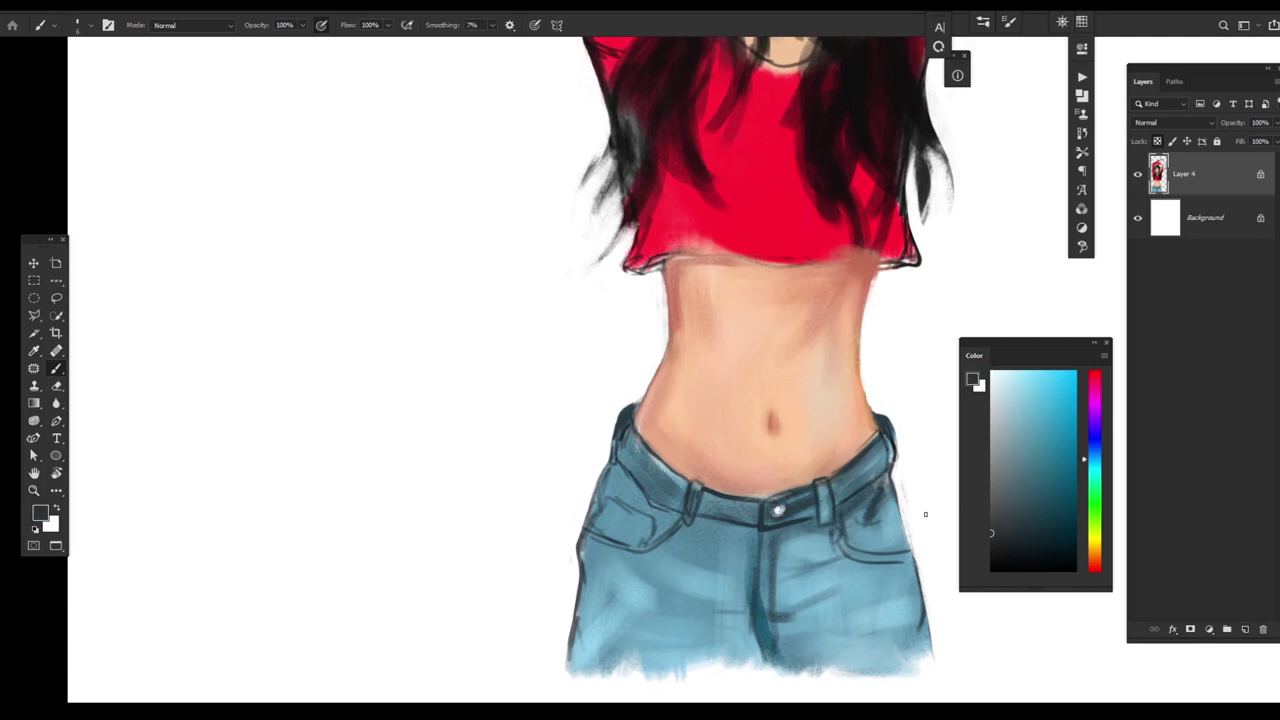
- Repaint the belt loop in mid blue, then clean up and darken the pocket and outer edges of the jeans
{"action": "left_click", "coordinate": [1038, 437]}
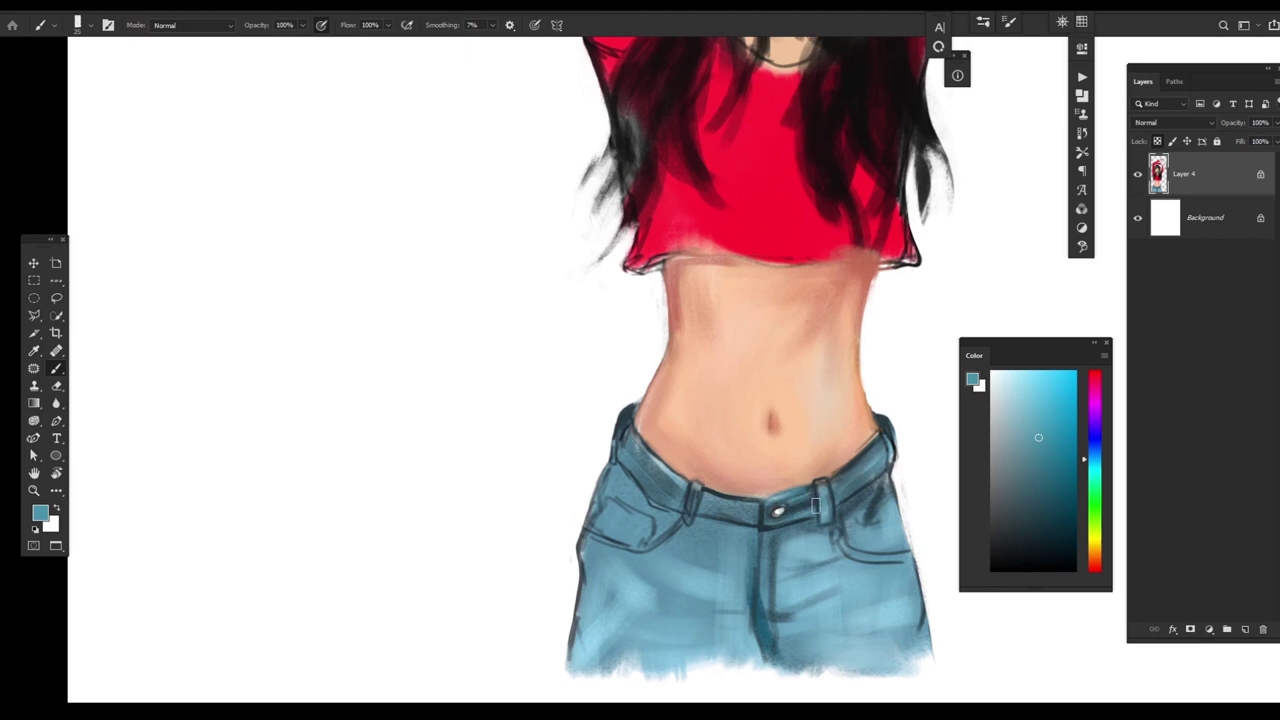
{"action": "left_click", "coordinate": [880, 428], "text": "alt"}
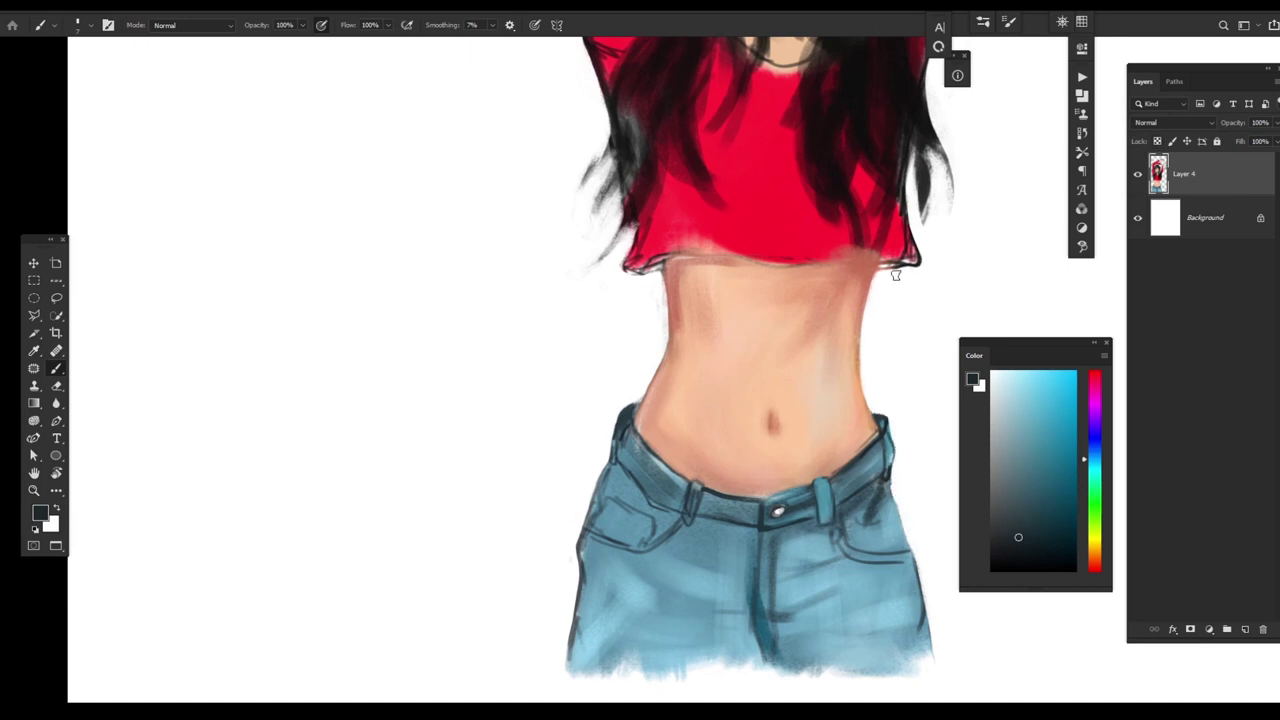
{"action": "key", "text": "ctrl+z"}
{"action": "mouse_move", "coordinate": [625, 500]}
{"action": "left_mouse_down"}
{"action": "mouse_move", "coordinate": [598, 545]}
{"action": "mouse_move", "coordinate": [568, 672]}
{"action": "left_mouse_up"}
{"action": "left_click_drag", "start_coordinate": [752, 625], "coordinate": [760, 680]}
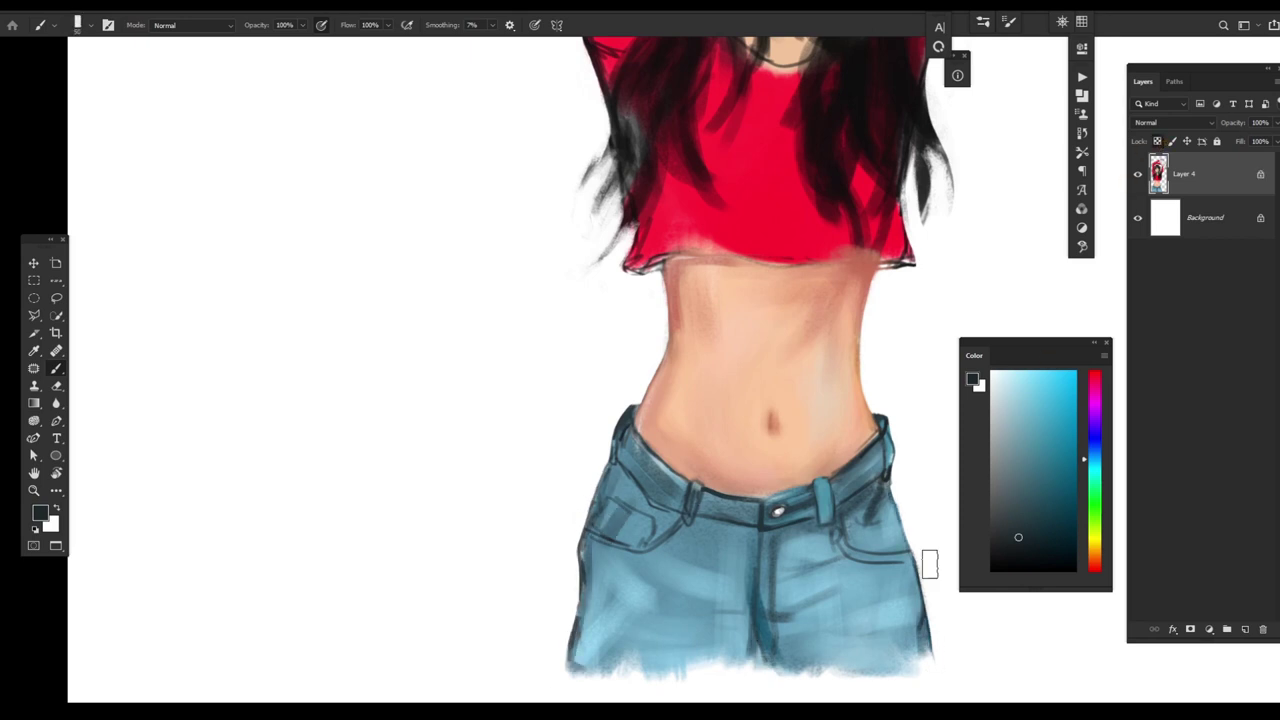
{"action": "scroll", "coordinate": [760, 505], "scroll_direction": "down", "scroll_amount": 3}
{"action": "scroll", "coordinate": [779, 510], "scroll_direction": "up", "scroll_amount": 3}
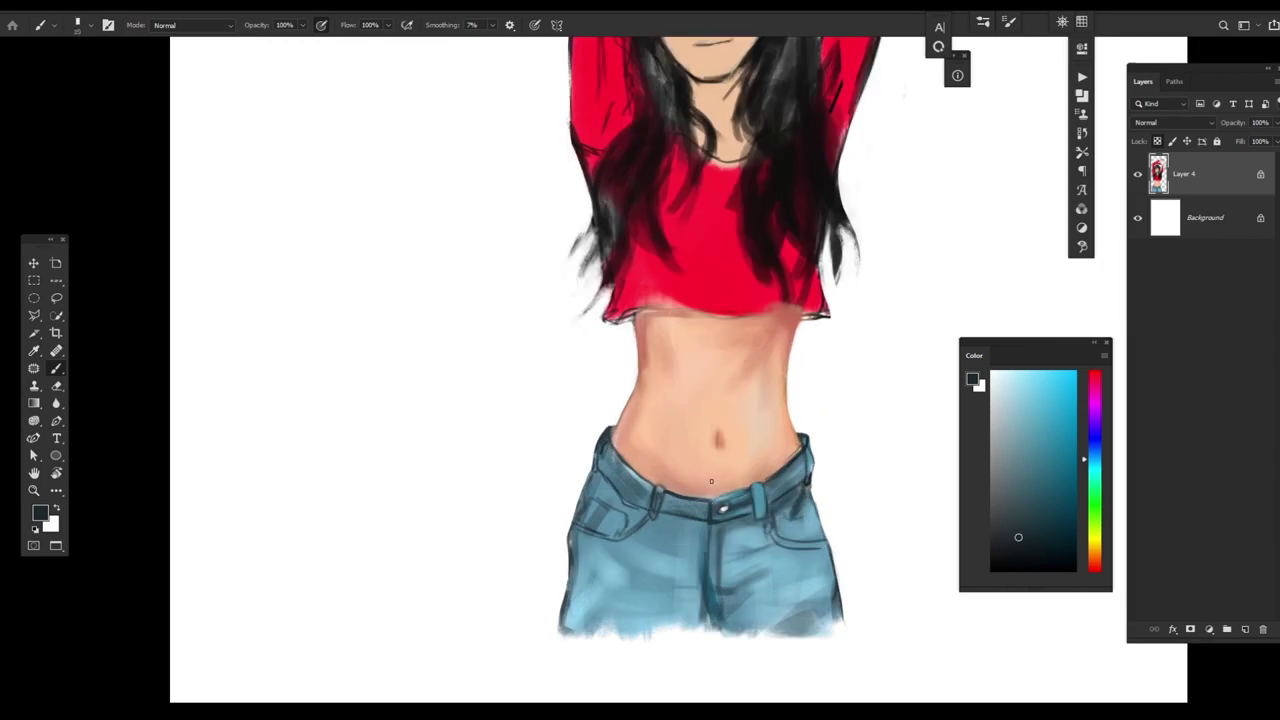
- Darken the fly seam and paint fold strokes across both legs of the jeans with sampled denim tones
{"action": "left_click", "coordinate": [767, 497], "text": "alt"}
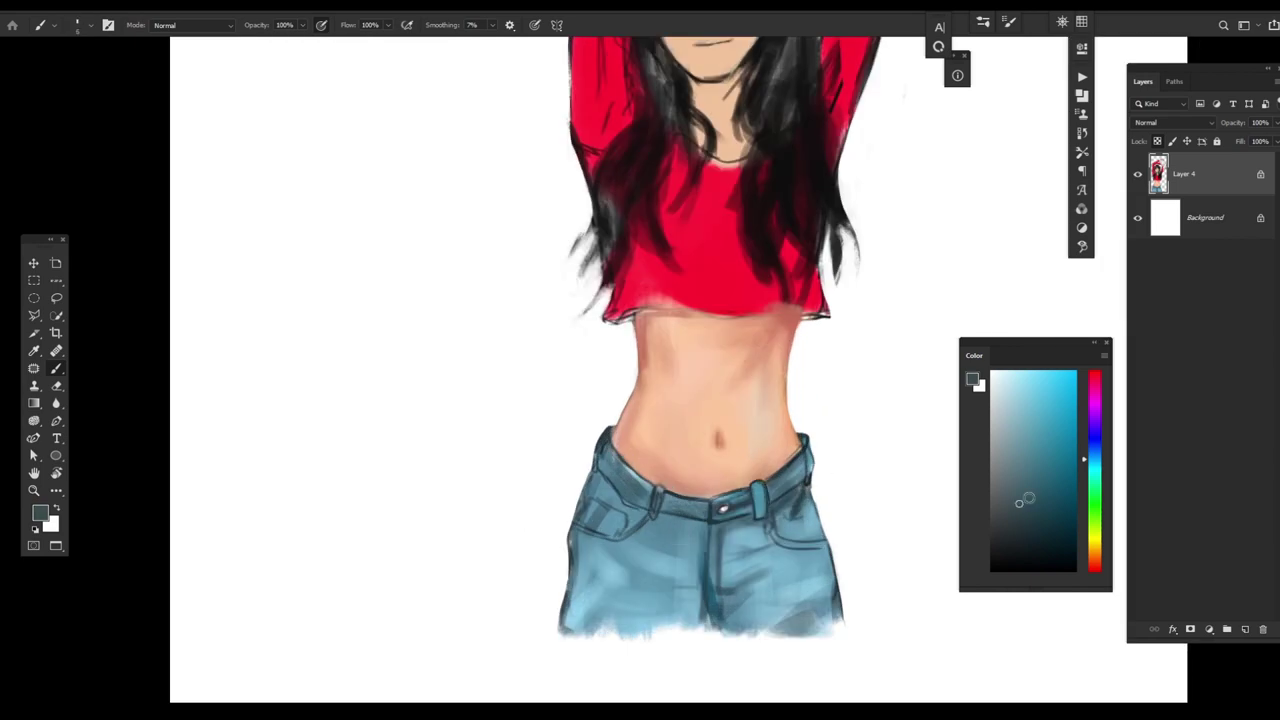
{"action": "left_click", "coordinate": [768, 505], "text": "alt"}
{"action": "scroll", "coordinate": [737, 549], "scroll_direction": "up", "scroll_amount": 3}
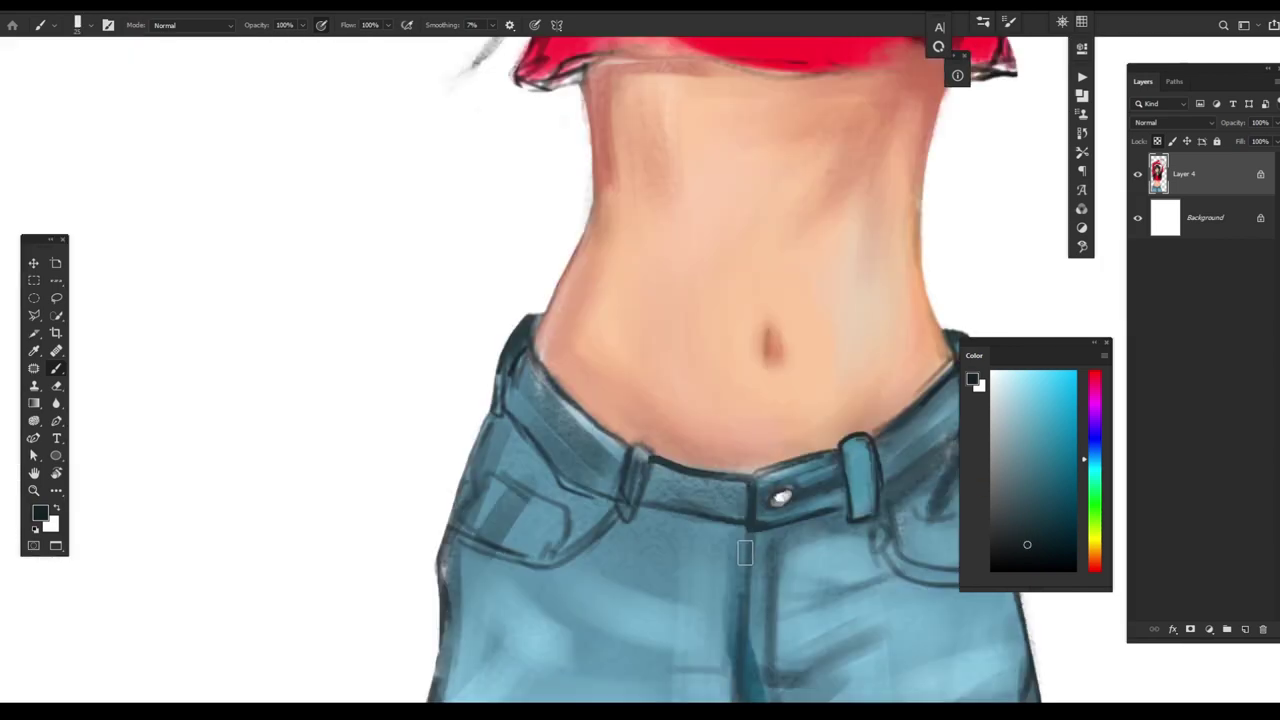
{"action": "scroll", "coordinate": [801, 538], "scroll_direction": "down", "scroll_amount": 3}
{"action": "mouse_move", "coordinate": [797, 604]}
{"action": "left_mouse_down"}
{"action": "mouse_move", "coordinate": [845, 575]}
{"action": "mouse_move", "coordinate": [930, 622]}
{"action": "left_mouse_up"}
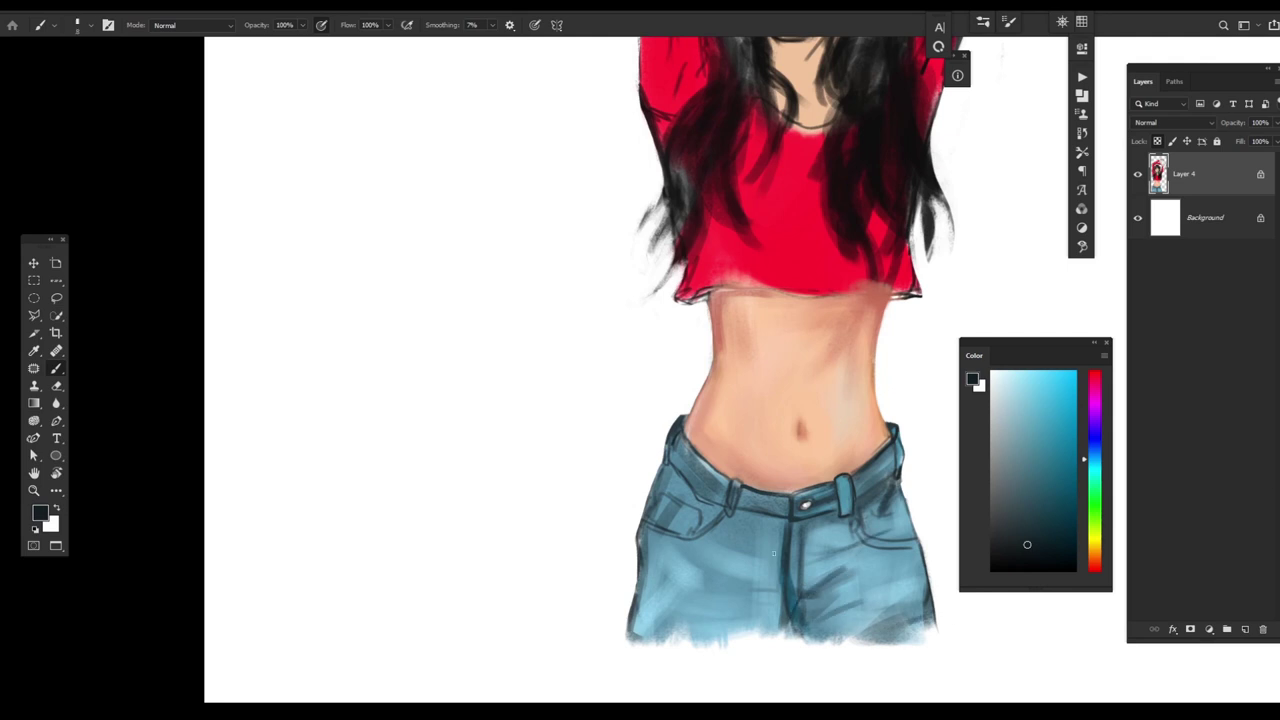
{"action": "left_click_drag", "start_coordinate": [640, 549], "coordinate": [634, 632]}
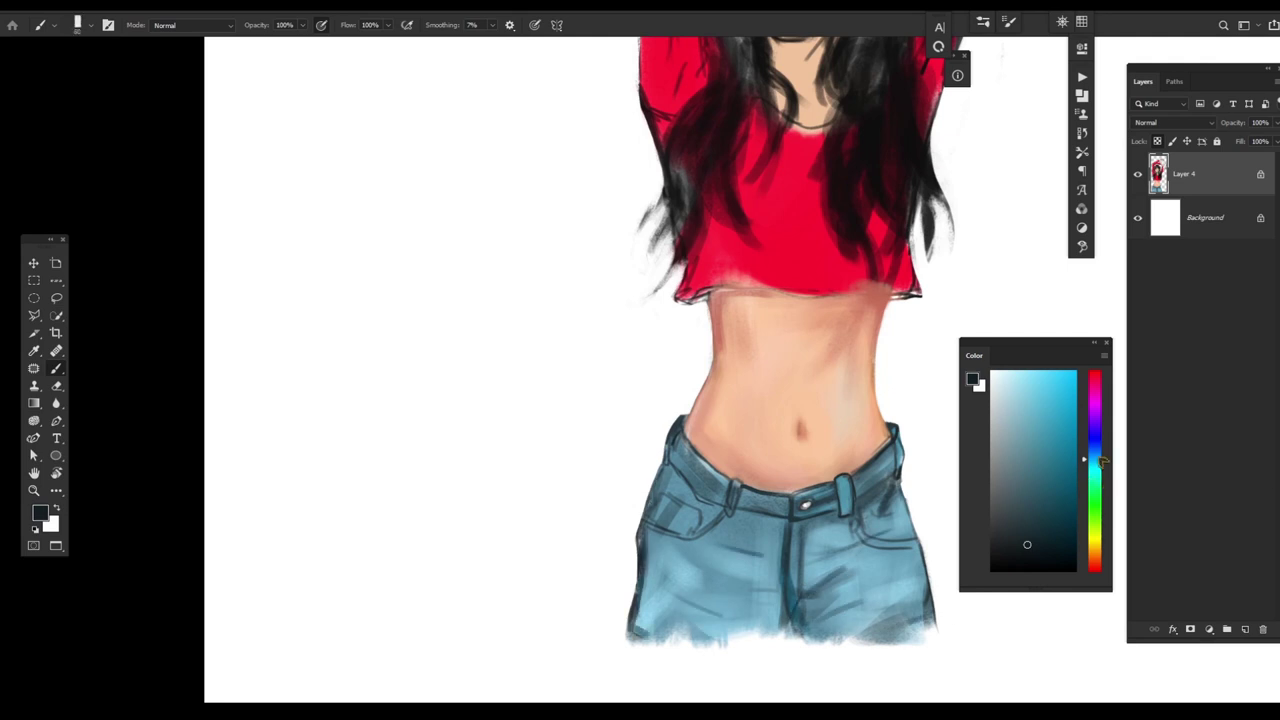
- Add a purple tint to the denim beside the fly, below the front pocket
{"action": "left_click", "coordinate": [1095, 410]}
{"action": "scroll", "coordinate": [866, 532], "scroll_direction": "down", "scroll_amount": 5}
{"action": "mouse_move", "coordinate": [824, 514]}
{"action": "left_mouse_down"}
{"action": "mouse_move", "coordinate": [866, 532]}
{"action": "mouse_move", "coordinate": [816, 598]}
{"action": "left_mouse_up"}
- Paint light cyan-mint highlights on the outer leg, waistband and pocket area of the jeans
{"action": "scroll", "coordinate": [866, 532], "scroll_direction": "up", "scroll_amount": 5}
{"action": "left_click", "coordinate": [1027, 372]}
{"action": "left_click_drag", "start_coordinate": [610, 515], "coordinate": [643, 457]}
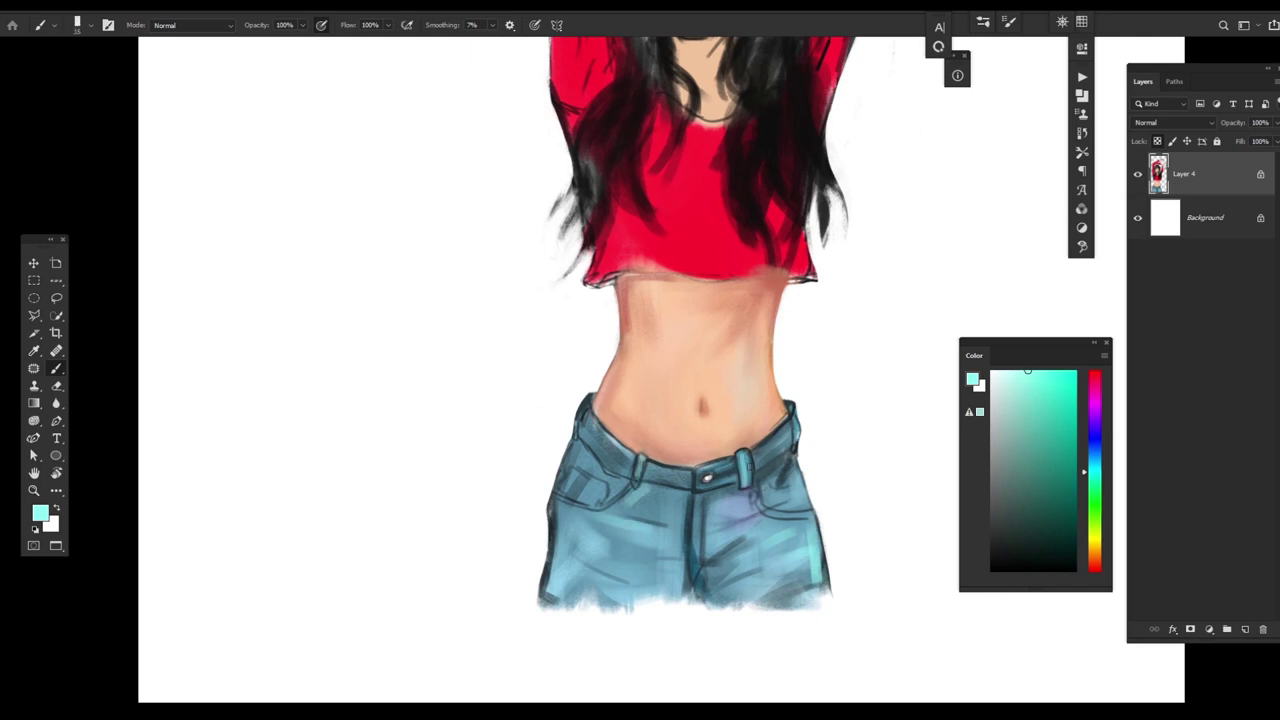
{"action": "left_click_drag", "start_coordinate": [796, 432], "coordinate": [795, 410]}
{"action": "mouse_move", "coordinate": [588, 455]}
{"action": "left_mouse_down"}
{"action": "mouse_move", "coordinate": [624, 520]}
{"action": "mouse_move", "coordinate": [692, 574]}
{"action": "mouse_move", "coordinate": [573, 519]}
{"action": "mouse_move", "coordinate": [563, 560]}
{"action": "left_mouse_up"}
- Deepen the denim around the fly, hip and front pocket with sampled dark blue and teal tones
{"action": "scroll", "coordinate": [727, 580], "scroll_direction": "down", "scroll_amount": 5}
{"action": "scroll", "coordinate": [727, 580], "scroll_direction": "up", "scroll_amount": 5}
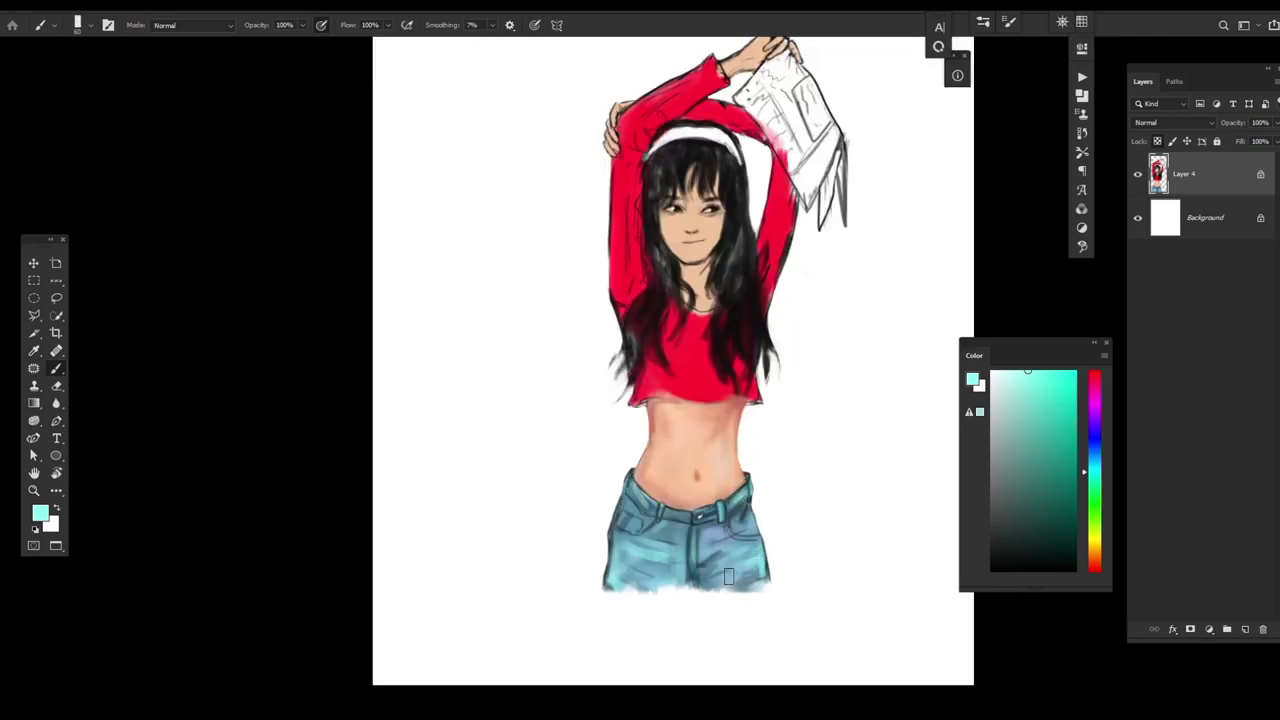
{"action": "left_click", "coordinate": [711, 530], "text": "alt"}
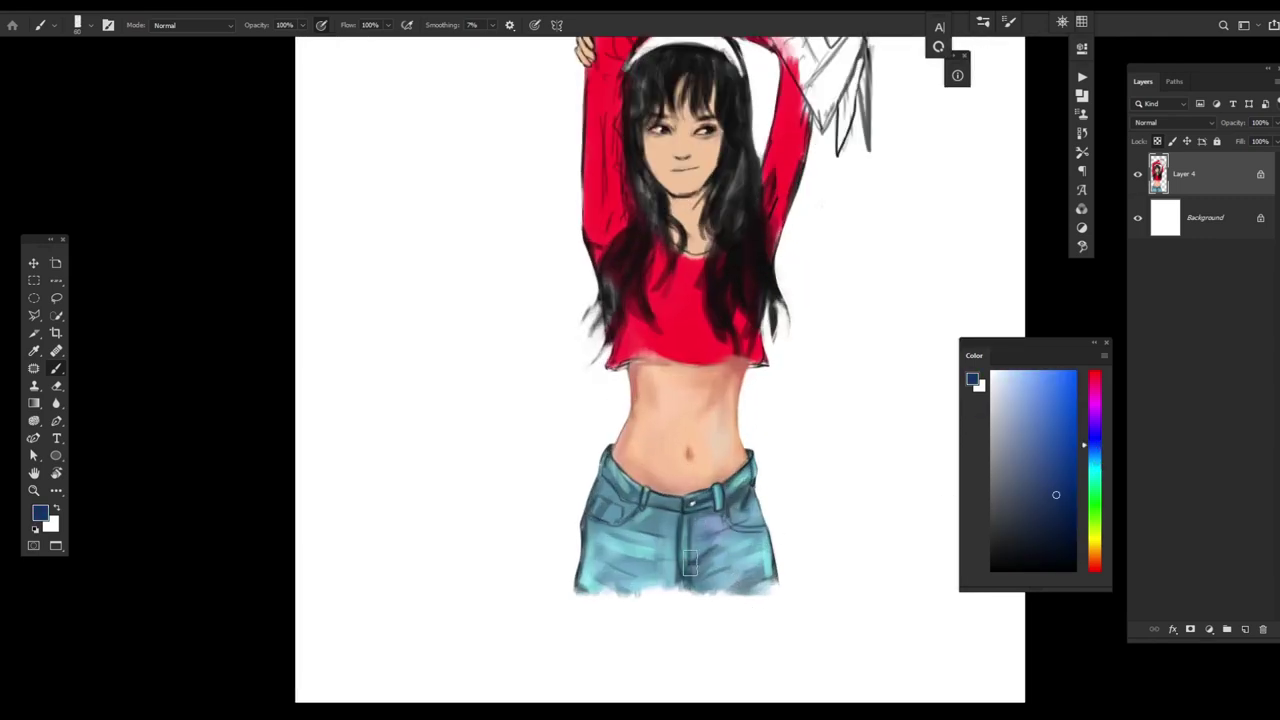
{"action": "left_click", "coordinate": [751, 496], "text": "alt"}
{"action": "mouse_move", "coordinate": [693, 573]}
{"action": "left_mouse_down"}
{"action": "mouse_move", "coordinate": [684, 545]}
{"action": "mouse_move", "coordinate": [620, 528]}
{"action": "mouse_move", "coordinate": [627, 514]}
{"action": "left_mouse_up"}
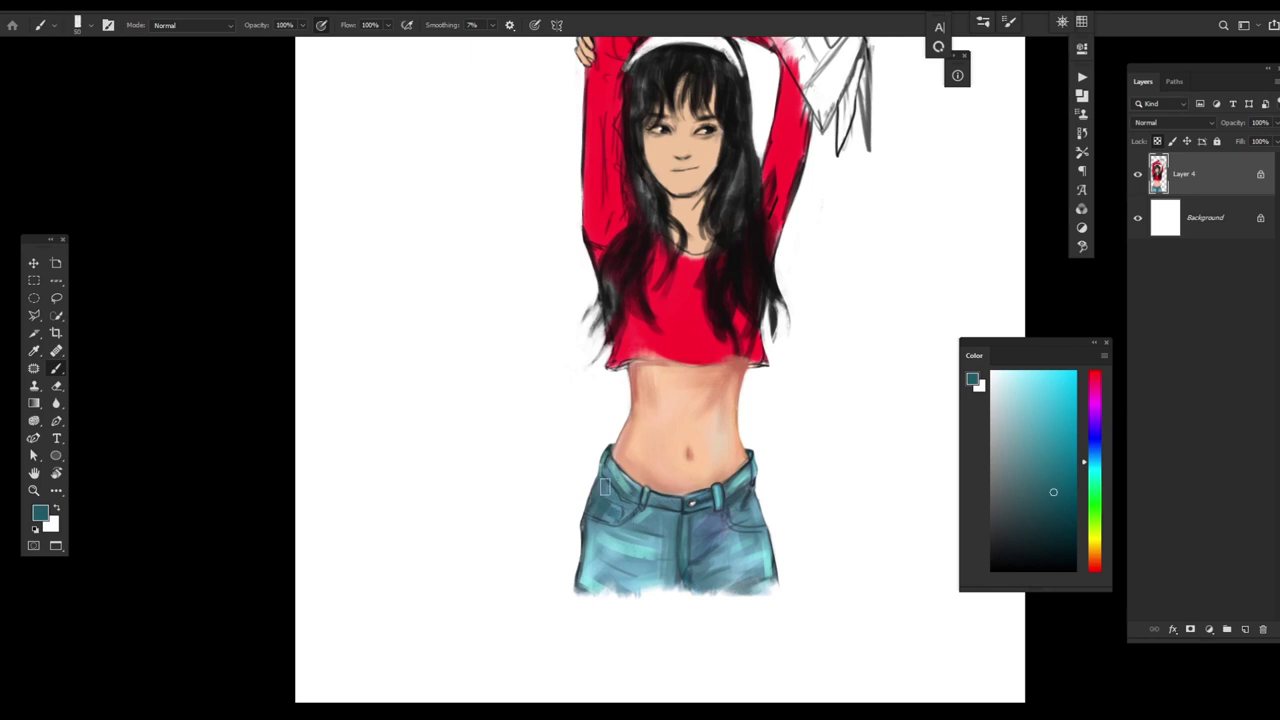
- Shift the paint colour to teal-green and tint the front pocket and lower outer leg of the jeans
{"action": "left_click", "coordinate": [1095, 467]}
{"action": "left_click", "coordinate": [1053, 456]}
{"action": "left_click", "coordinate": [614, 513], "text": "alt"}
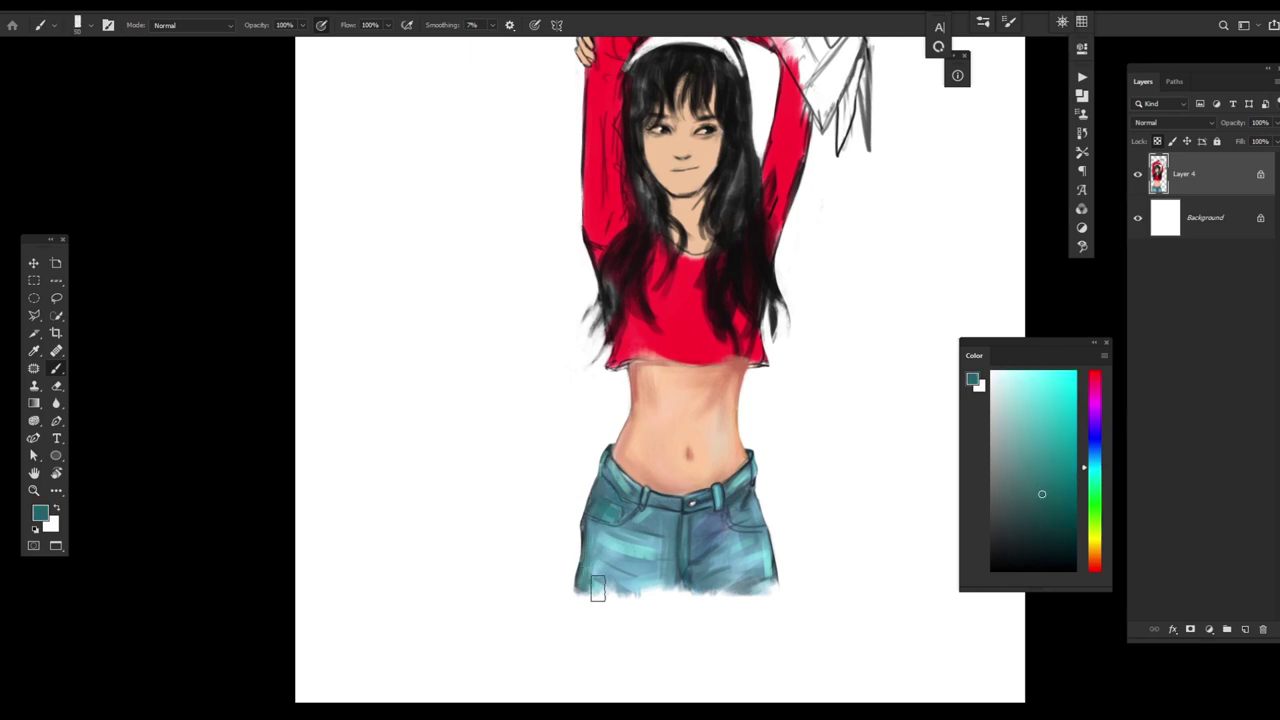
{"action": "left_click_drag", "start_coordinate": [800, 546], "coordinate": [798, 598]}
- Repaint the midriff with sampled orange and light peach skin tones, softening the shading below the top
{"action": "left_click", "coordinate": [793, 470], "text": "alt"}
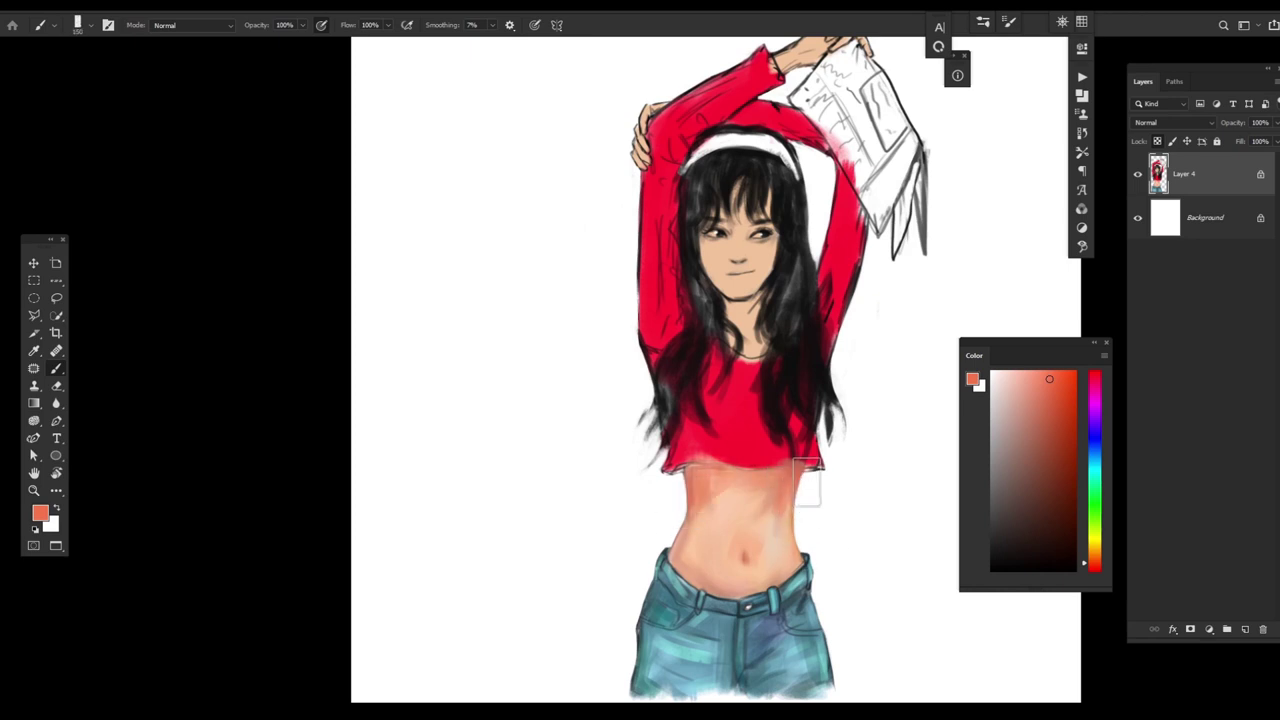
{"action": "left_click", "coordinate": [726, 528], "text": "alt"}
{"action": "left_click", "coordinate": [768, 498], "text": "alt"}
{"action": "left_click", "coordinate": [770, 500], "text": "alt"}
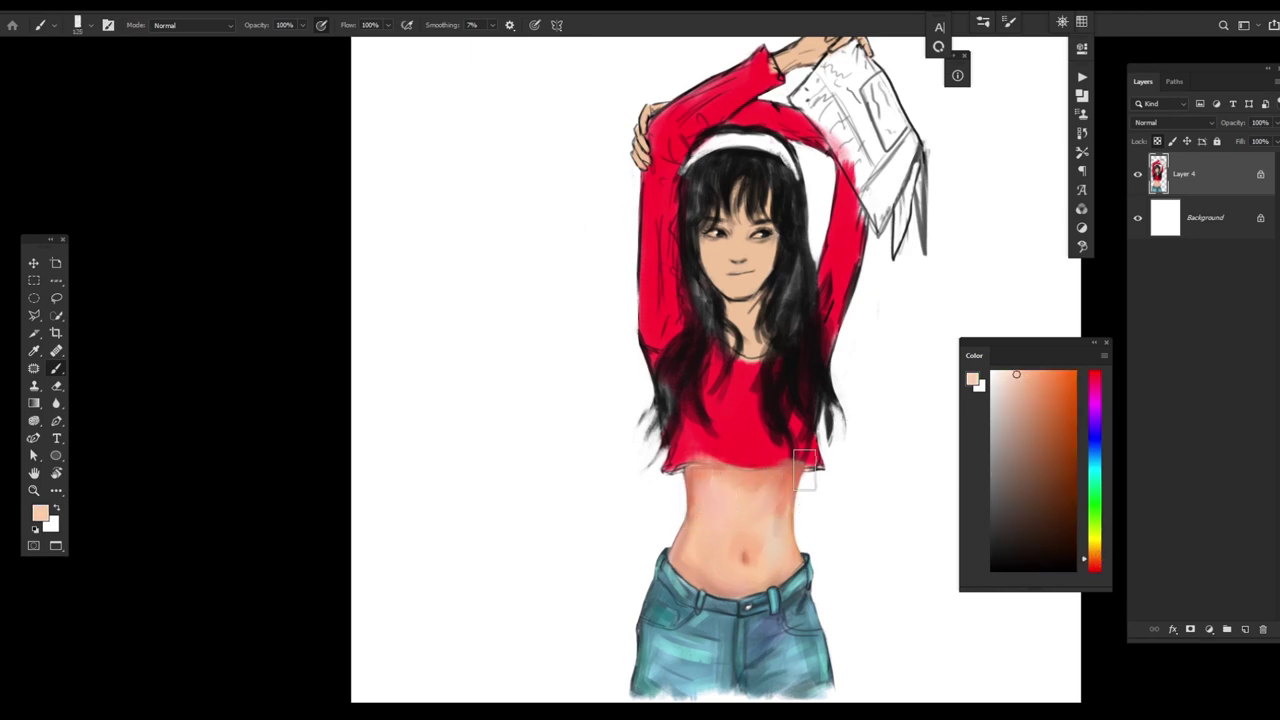
{"action": "mouse_move", "coordinate": [729, 508]}
{"action": "left_mouse_down"}
{"action": "mouse_move", "coordinate": [790, 482]}
{"action": "mouse_move", "coordinate": [766, 525]}
{"action": "mouse_move", "coordinate": [772, 566]}
{"action": "mouse_move", "coordinate": [703, 580]}
{"action": "left_mouse_up"}
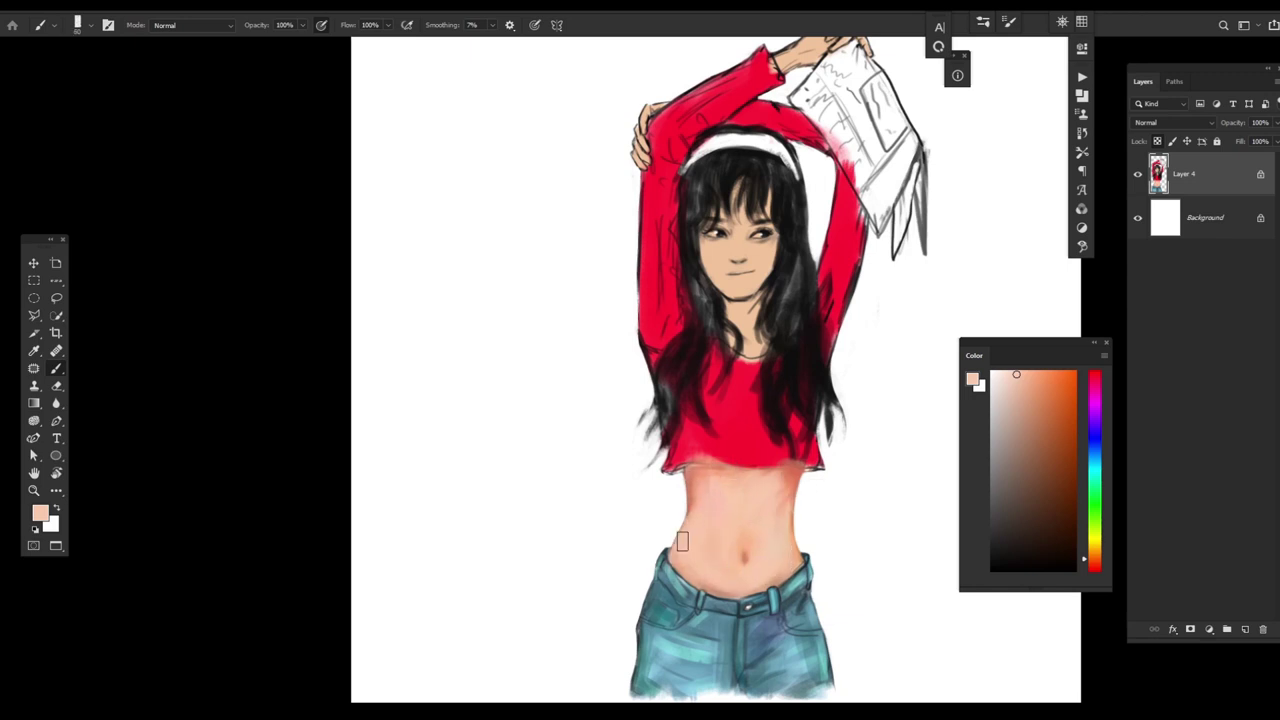
- Switch to a rougher-edged brush and blend sampled pink and coral skin tones across the midriff
{"action": "left_click", "coordinate": [670, 572], "text": "alt"}
{"action": "right_click", "coordinate": [771, 476]}
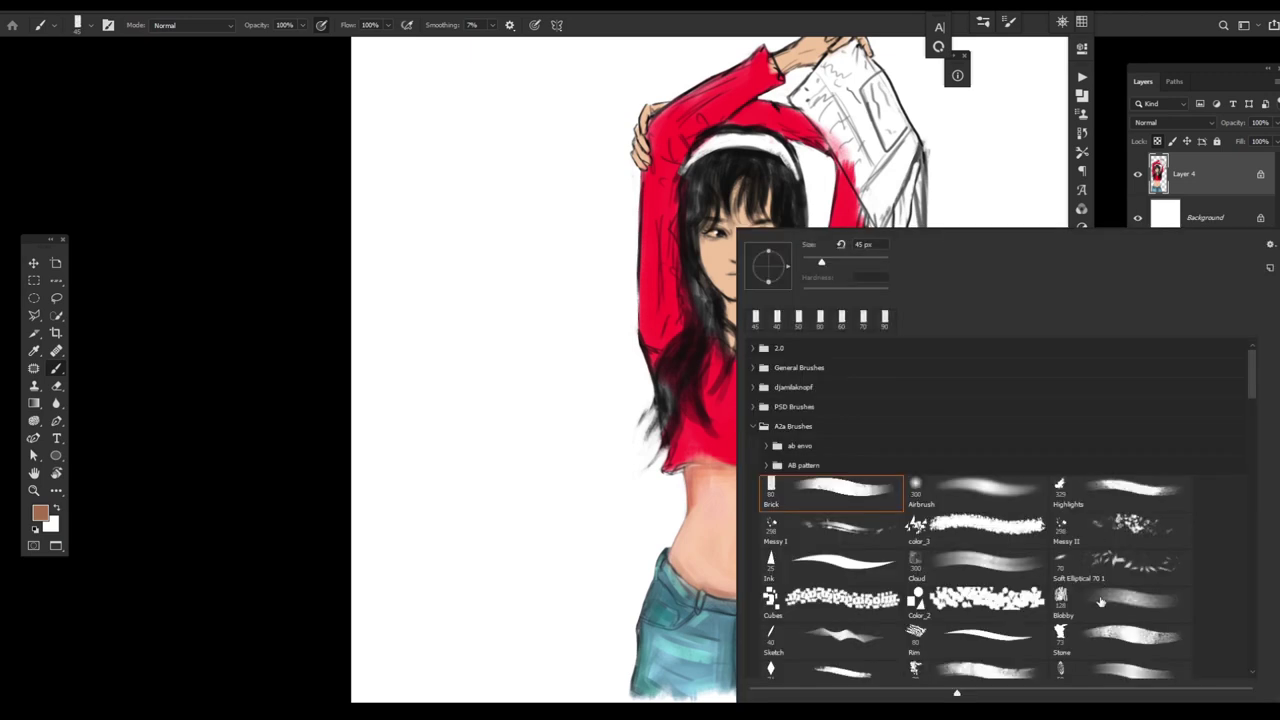
{"action": "key", "text": "Return"}
{"action": "left_click", "coordinate": [753, 571], "text": "alt"}
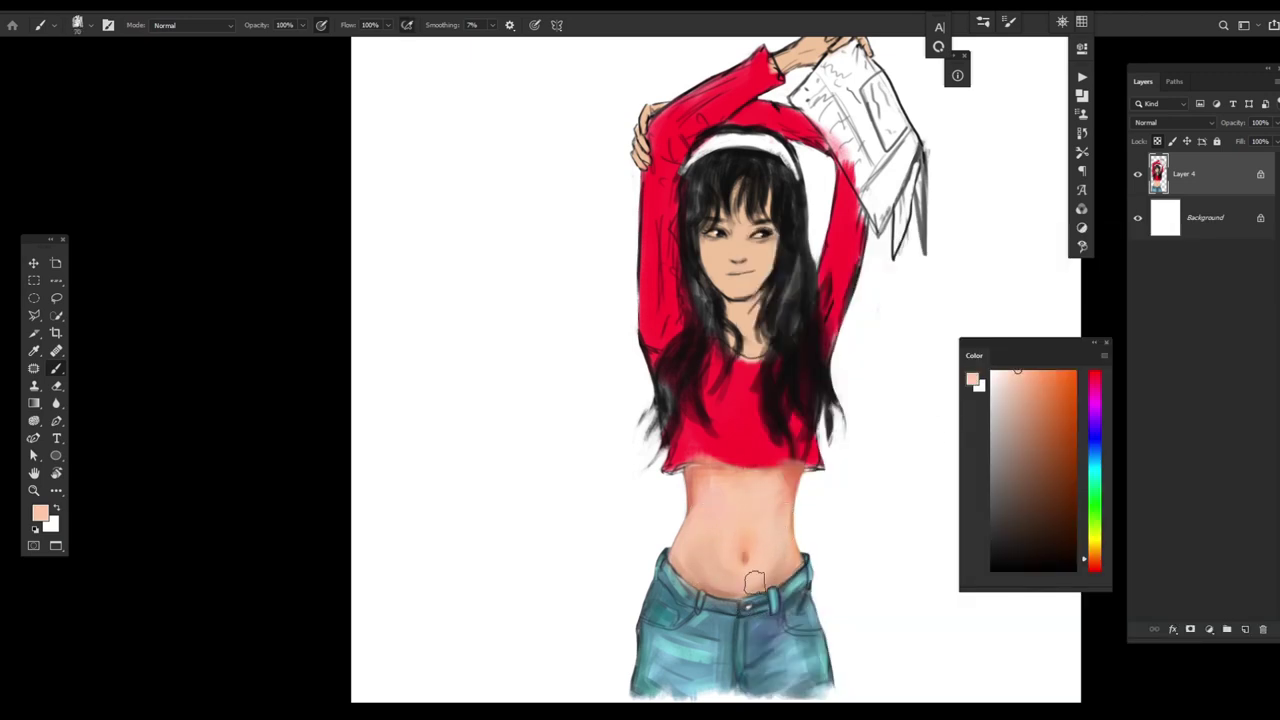
{"action": "left_click", "coordinate": [710, 490], "text": "alt"}
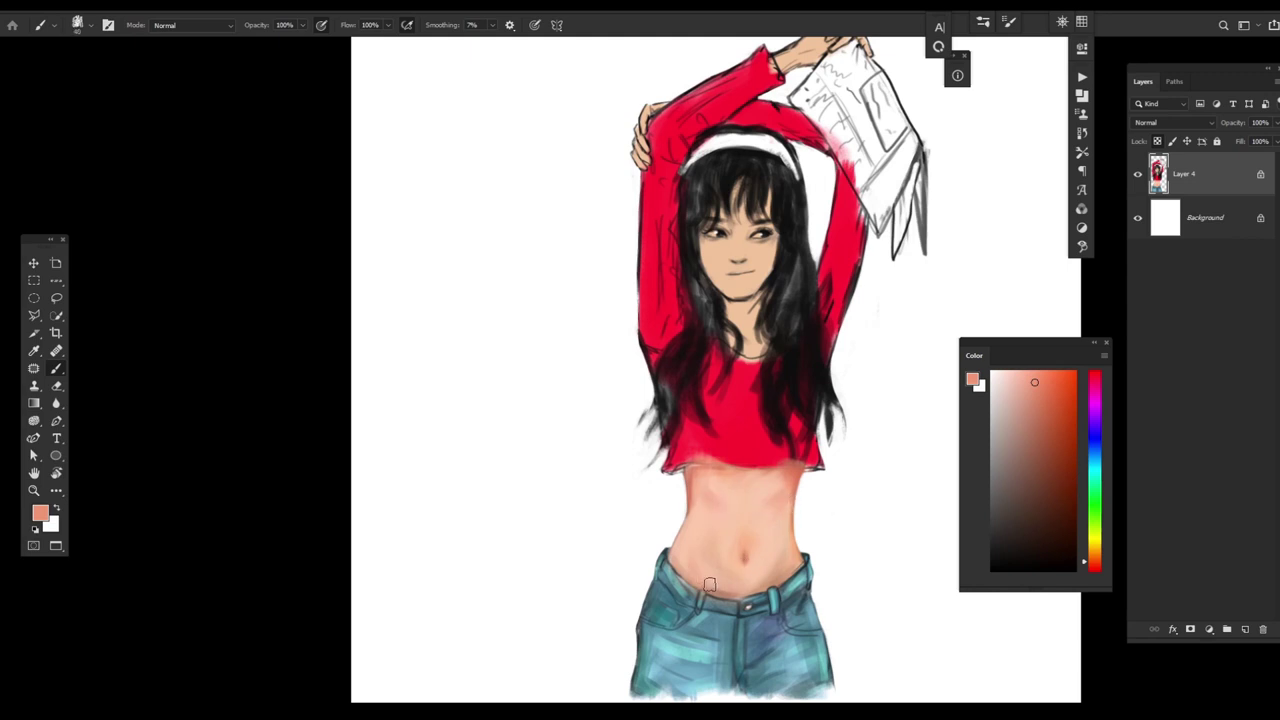
{"action": "left_click_drag", "start_coordinate": [760, 550], "coordinate": [772, 570]}
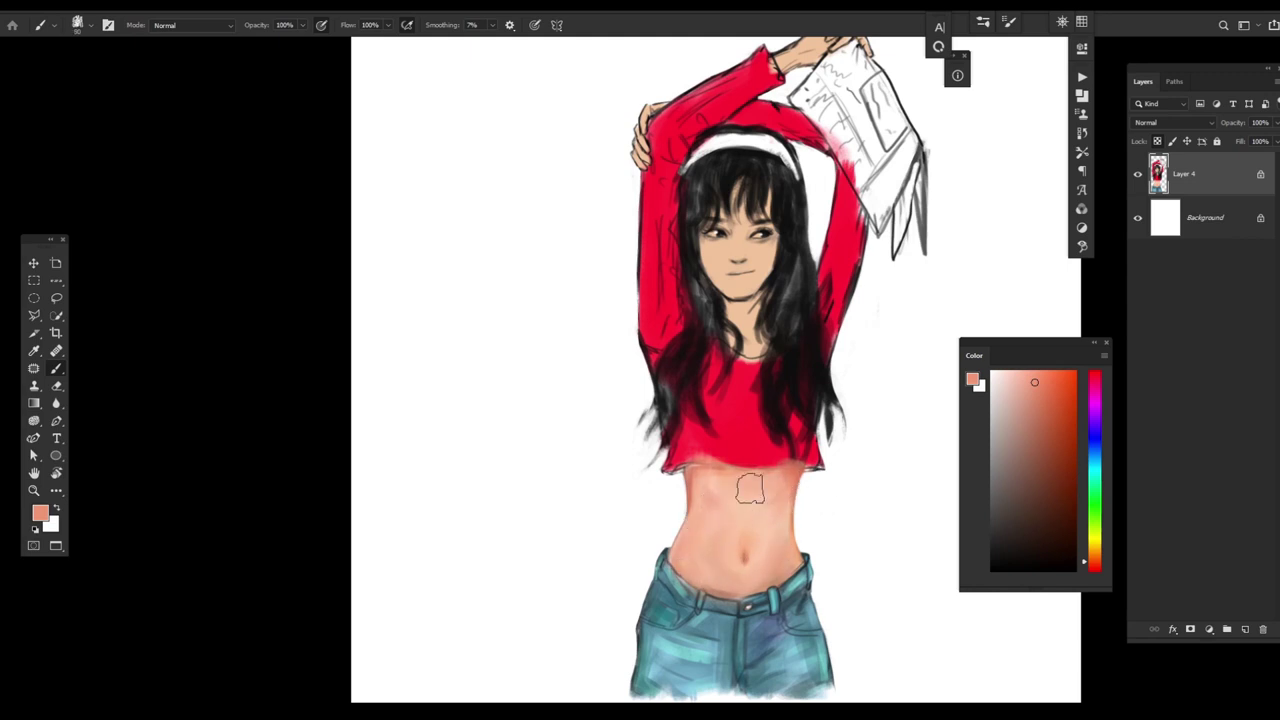
- Paint a reddish-brown shadow on the neck under the chin and blend it with sampled light skin tones
{"action": "scroll", "coordinate": [749, 486], "scroll_direction": "up", "scroll_amount": 4}
{"action": "left_click", "coordinate": [810, 493], "text": "alt"}
{"action": "scroll", "coordinate": [810, 493], "scroll_direction": "down", "scroll_amount": 4}
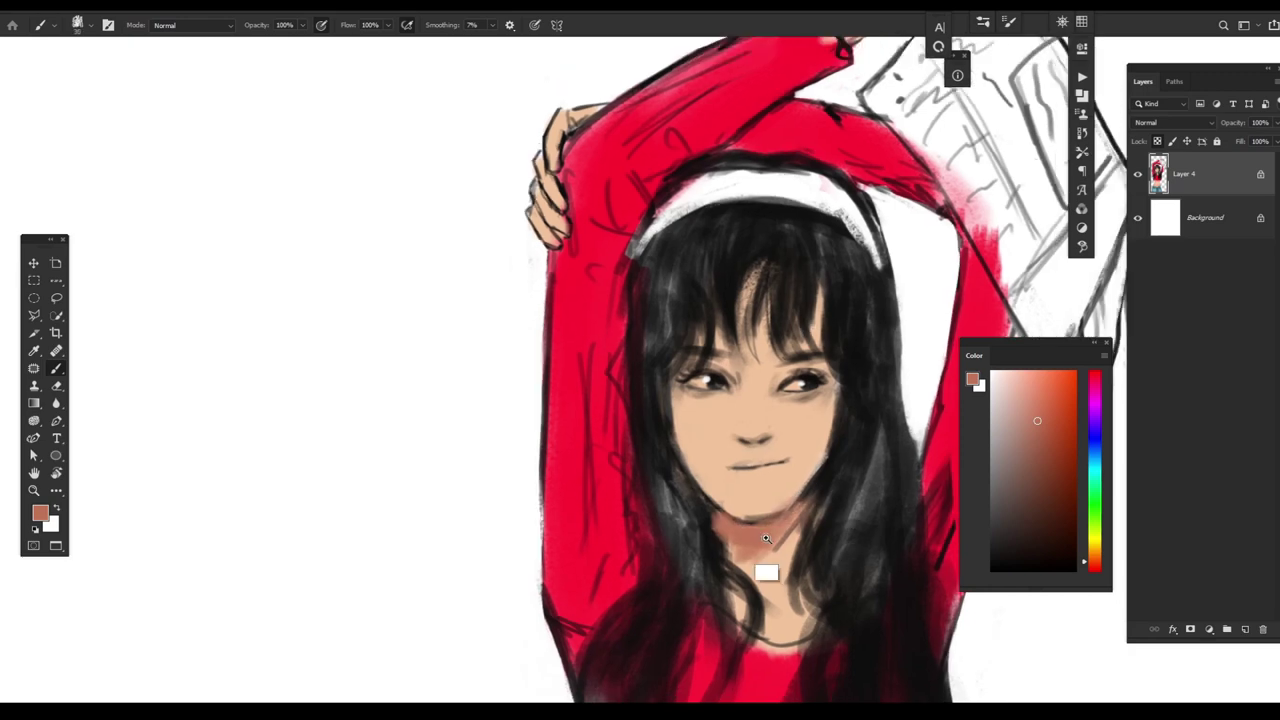
{"action": "left_click", "coordinate": [780, 400], "text": "alt"}
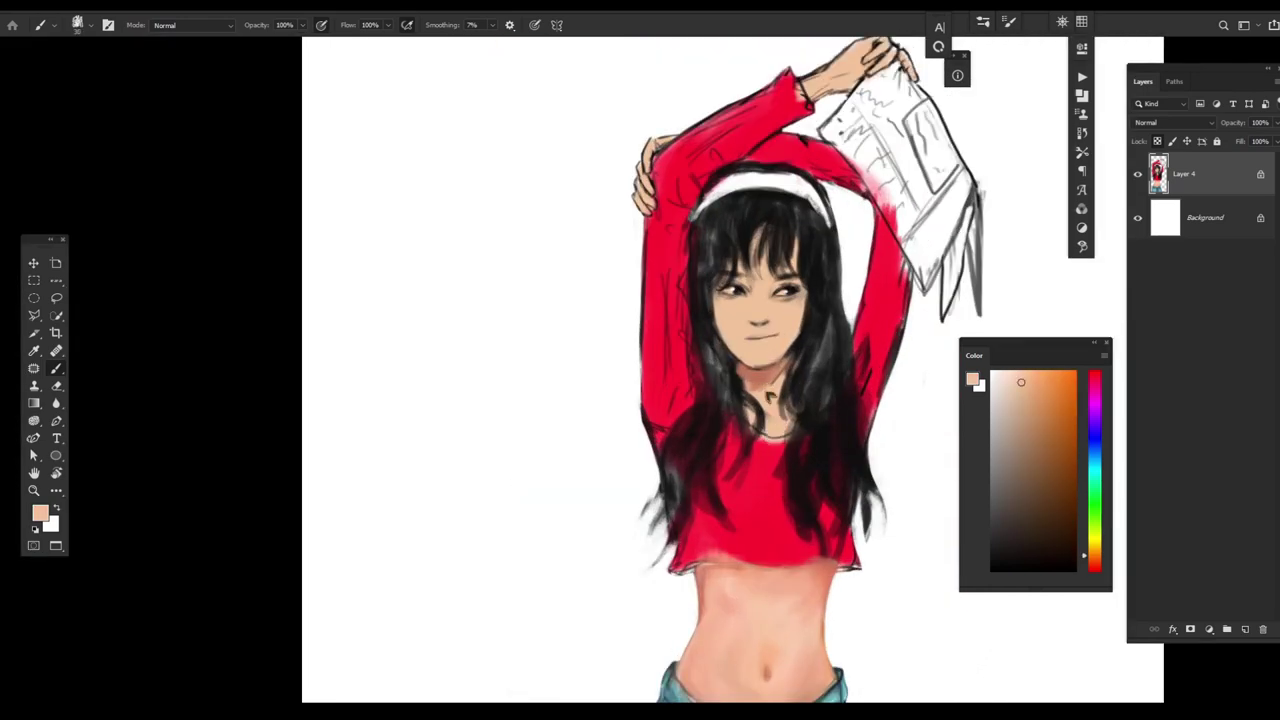
{"action": "left_click", "coordinate": [760, 460], "text": "alt"}
- Change the brush and paint red over the neckline, shoulder and sleeve sketch lines
{"action": "right_click", "coordinate": [770, 440]}
{"action": "left_click", "coordinate": [790, 452]}
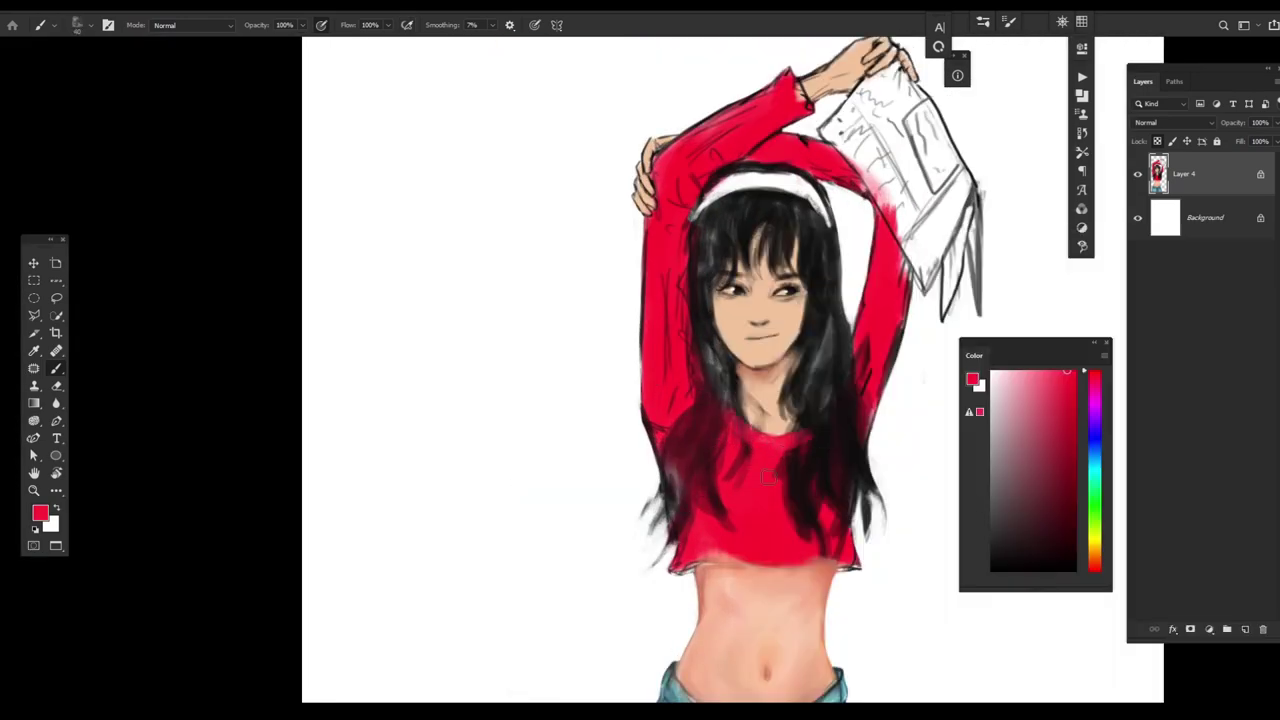
{"action": "mouse_move", "coordinate": [766, 478]}
{"action": "left_mouse_down"}
{"action": "mouse_move", "coordinate": [862, 385]}
{"action": "mouse_move", "coordinate": [893, 330]}
{"action": "mouse_move", "coordinate": [710, 445]}
{"action": "left_mouse_up"}
{"action": "mouse_move", "coordinate": [720, 380]}
{"action": "left_mouse_down"}
{"action": "mouse_move", "coordinate": [658, 519]}
{"action": "mouse_move", "coordinate": [646, 476]}
{"action": "left_mouse_up"}
{"action": "left_click_drag", "start_coordinate": [528, 286], "coordinate": [557, 232]}
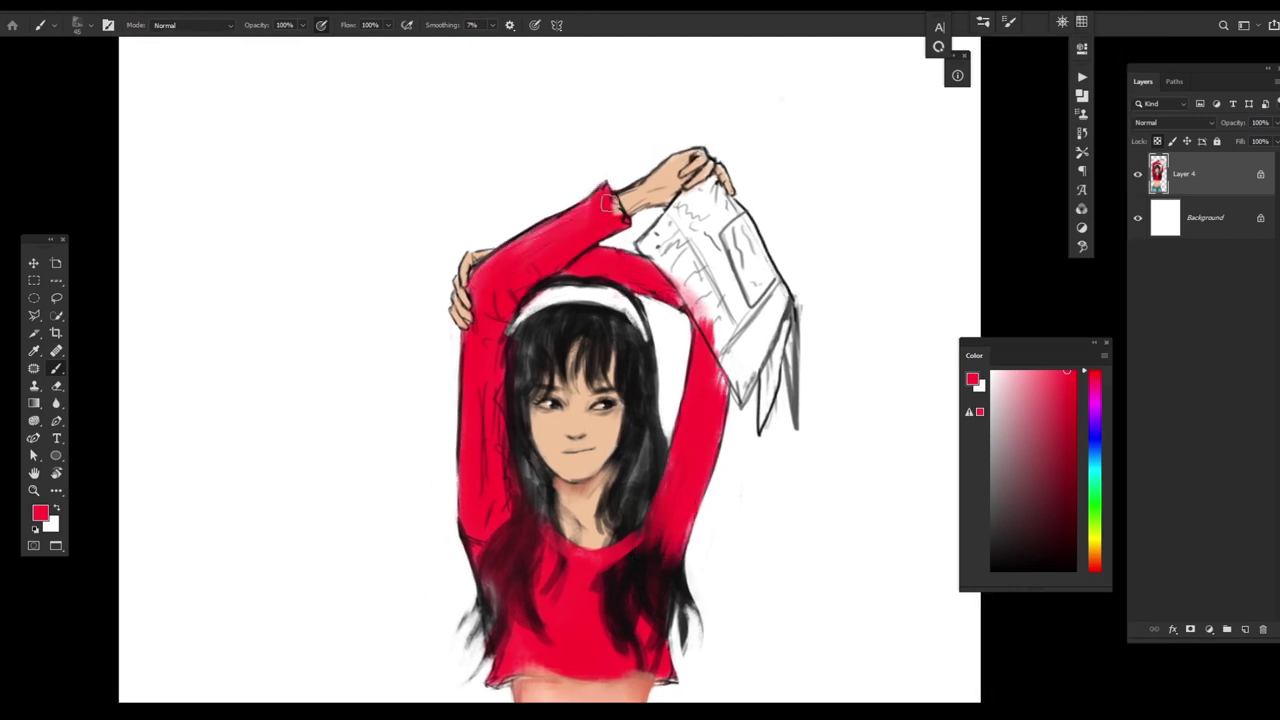
- Cover the remaining sleeve lines, side outlines, hem and hair strands overlapping the top with red
{"action": "mouse_move", "coordinate": [504, 293]}
{"action": "left_mouse_down"}
{"action": "mouse_move", "coordinate": [470, 560]}
{"action": "mouse_move", "coordinate": [508, 685]}
{"action": "left_mouse_up"}
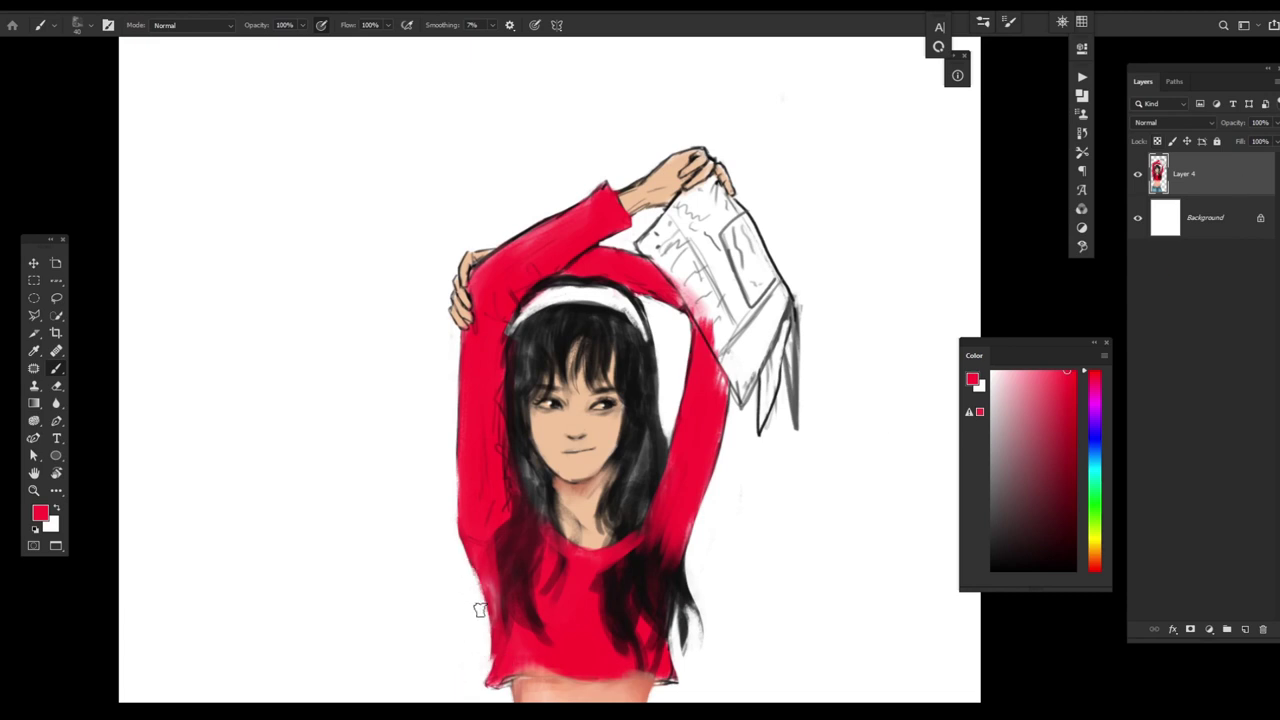
{"action": "left_click_drag", "start_coordinate": [750, 564], "coordinate": [743, 409]}
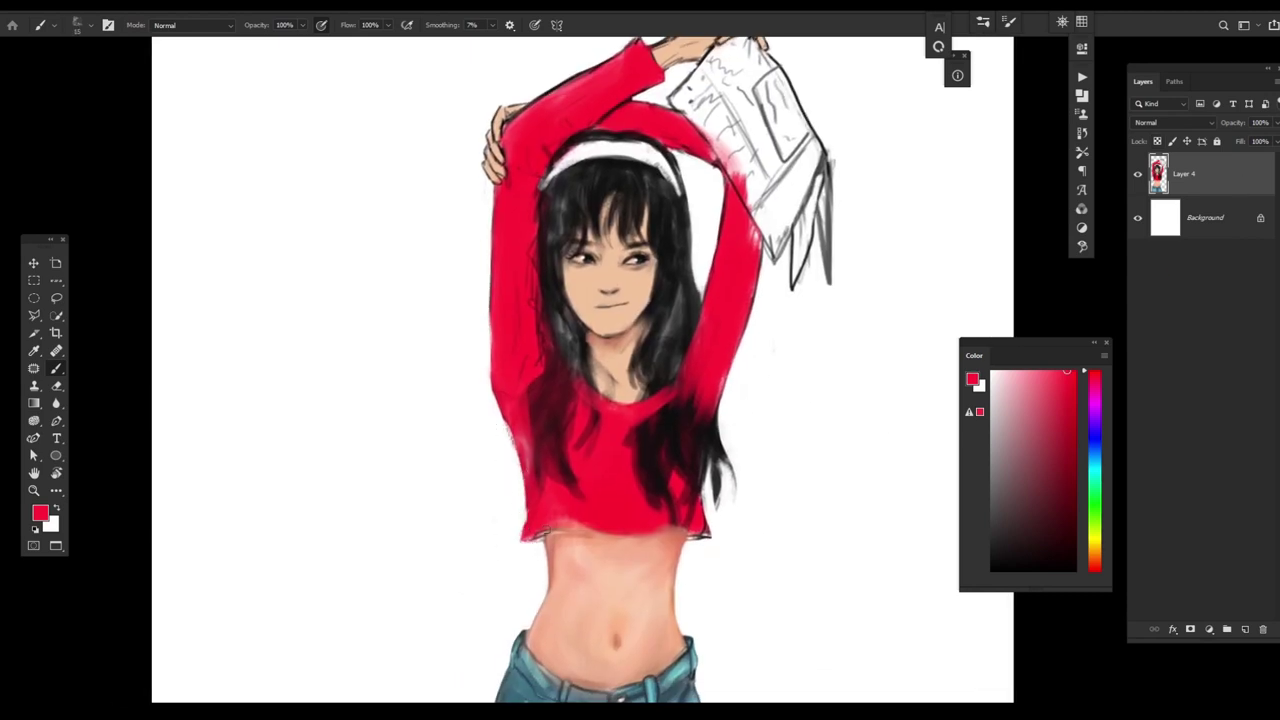
{"action": "left_click_drag", "start_coordinate": [534, 532], "coordinate": [708, 522]}
{"action": "mouse_move", "coordinate": [704, 456]}
{"action": "left_mouse_down"}
{"action": "mouse_move", "coordinate": [690, 470]}
{"action": "mouse_move", "coordinate": [651, 417]}
{"action": "mouse_move", "coordinate": [688, 395]}
{"action": "left_mouse_up"}
- Blend dark red over the chest and sleeve, and repaint the corners of the top's hem in sampled reds
{"action": "key", "text": "alt"}
{"action": "left_click", "coordinate": [679, 378], "text": "alt"}
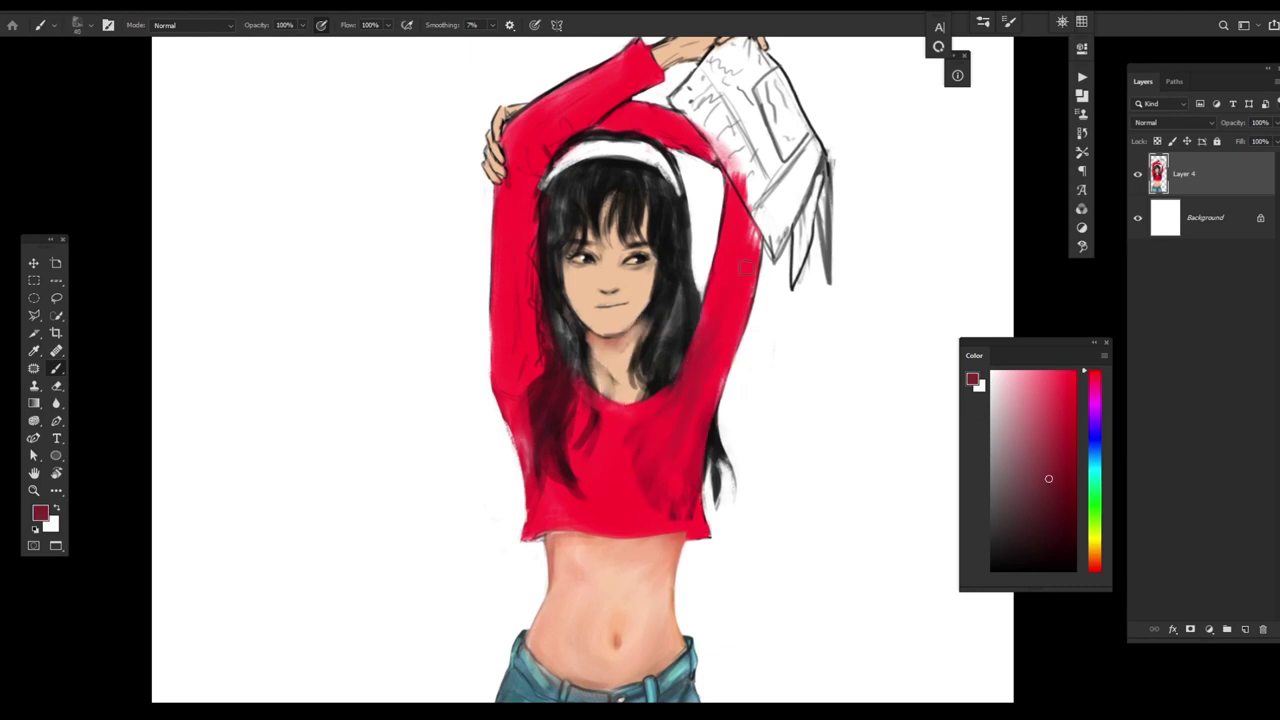
{"action": "left_click", "coordinate": [716, 527]}
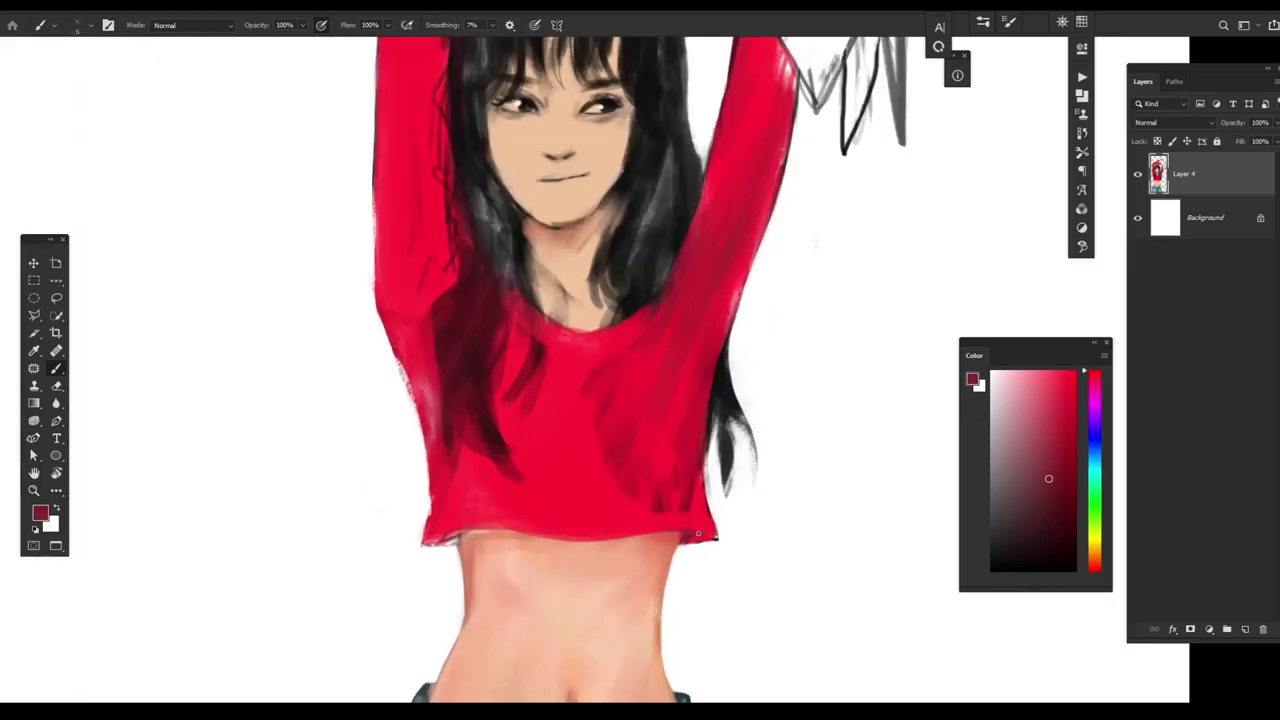
{"action": "left_click", "coordinate": [684, 538], "text": "alt"}
{"action": "left_click", "coordinate": [448, 531], "text": "alt"}
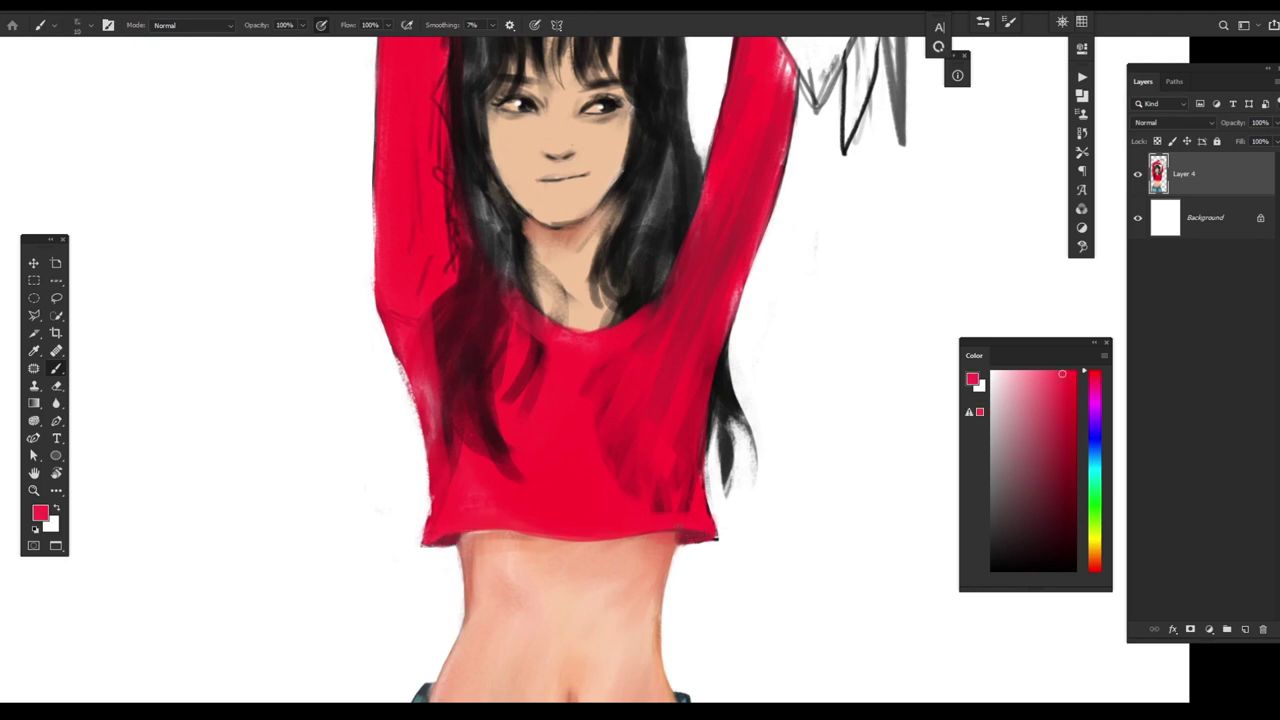
- Blend sampled coral, peach and pale pink skin tones below the hem and around the navel
{"action": "left_click", "coordinate": [668, 579], "text": "alt"}
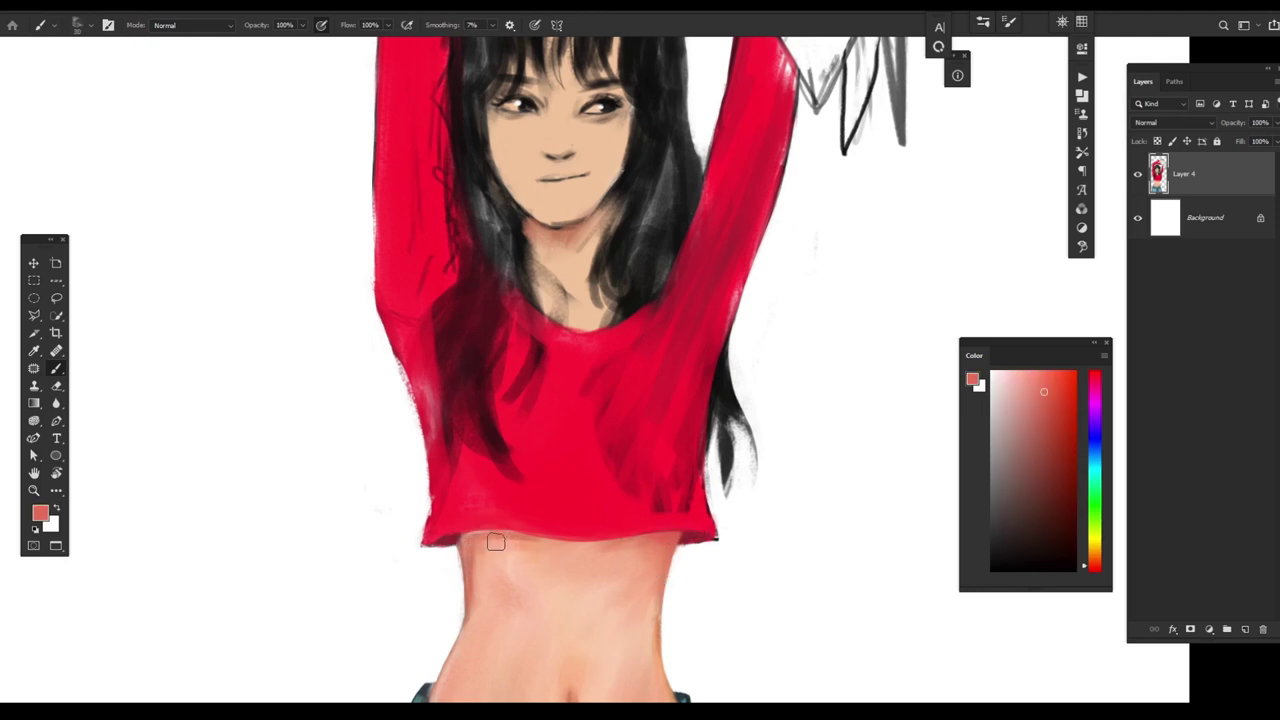
{"action": "key", "text": "ctrl+minus"}
{"action": "mouse_move", "coordinate": [673, 573]}
{"action": "left_mouse_down"}
{"action": "mouse_move", "coordinate": [577, 642]}
{"action": "mouse_move", "coordinate": [560, 625]}
{"action": "mouse_move", "coordinate": [586, 532]}
{"action": "mouse_move", "coordinate": [678, 657]}
{"action": "left_mouse_up"}
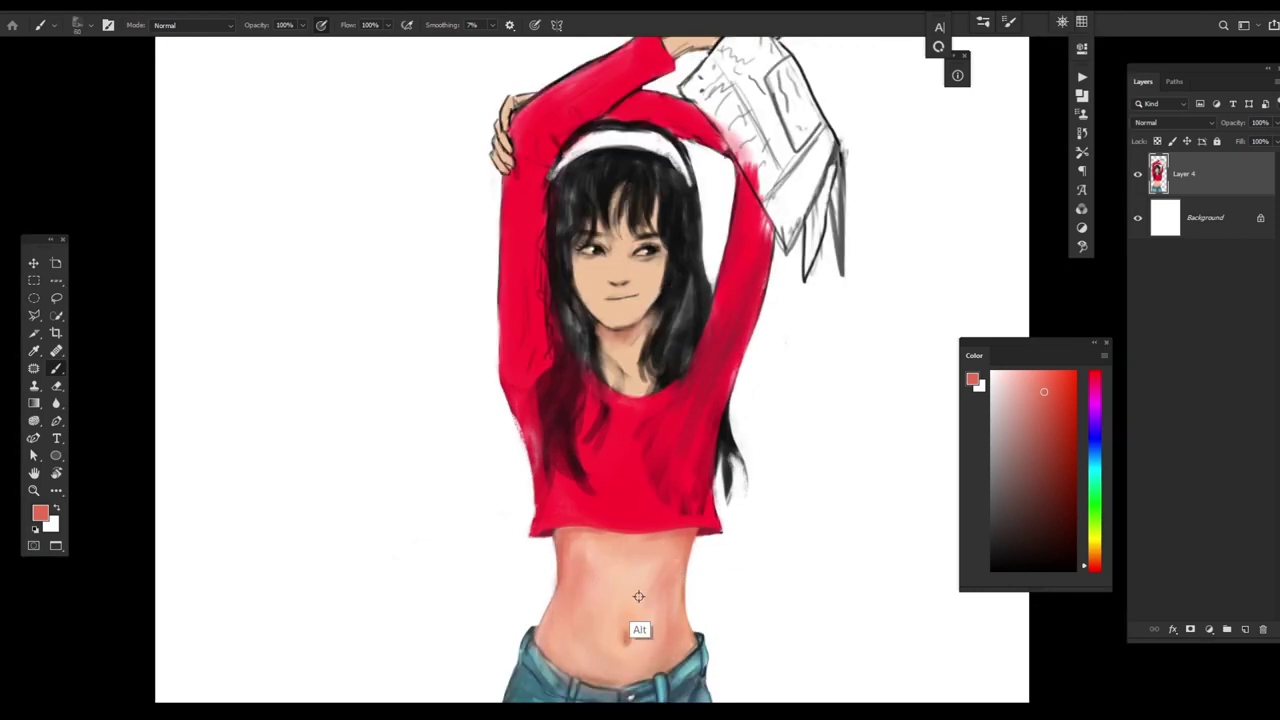
{"action": "left_click", "coordinate": [641, 630], "text": "alt"}
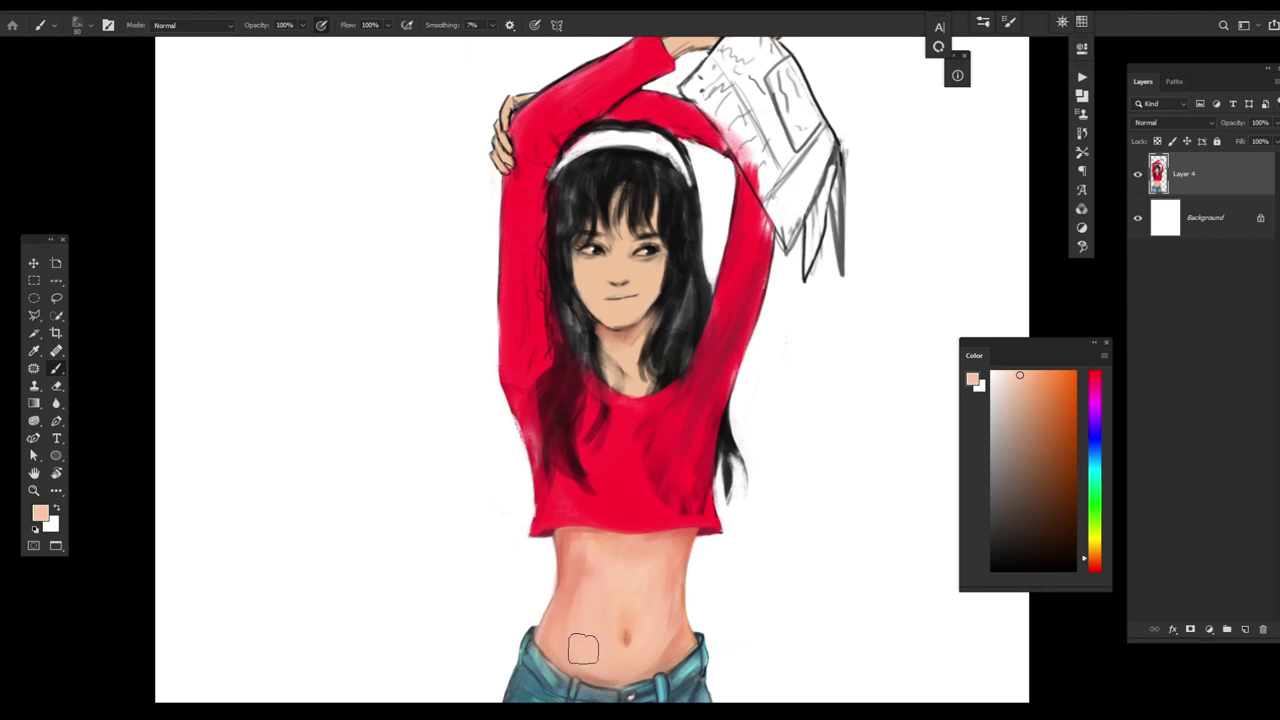
{"action": "left_click", "coordinate": [580, 595], "text": "alt"}
{"action": "left_click", "coordinate": [641, 645], "text": "alt"}
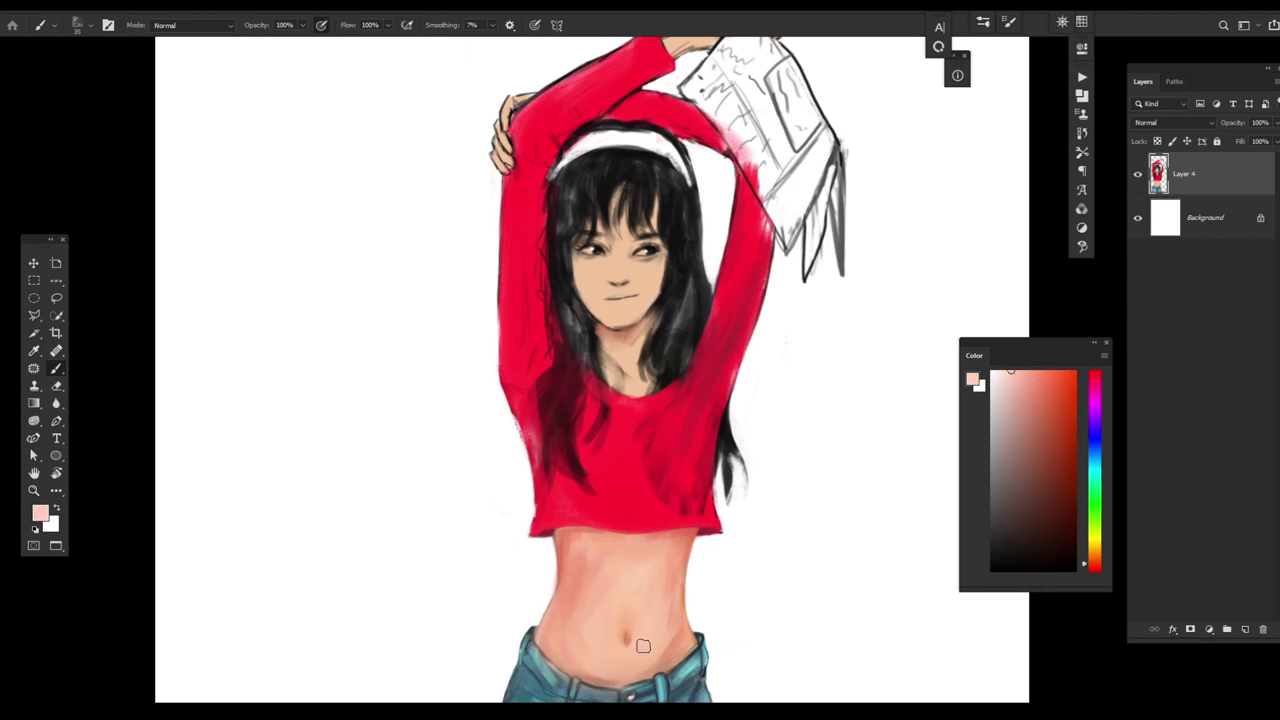
{"action": "mouse_move", "coordinate": [647, 613]}
{"action": "left_mouse_down"}
{"action": "mouse_move", "coordinate": [644, 660]}
{"action": "mouse_move", "coordinate": [663, 638]}
{"action": "mouse_move", "coordinate": [638, 696]}
{"action": "mouse_move", "coordinate": [664, 592]}
{"action": "mouse_move", "coordinate": [580, 655]}
{"action": "mouse_move", "coordinate": [616, 545]}
{"action": "mouse_move", "coordinate": [664, 574]}
{"action": "mouse_move", "coordinate": [583, 599]}
{"action": "mouse_move", "coordinate": [720, 523]}
{"action": "mouse_move", "coordinate": [595, 545]}
{"action": "mouse_move", "coordinate": [650, 510]}
{"action": "mouse_move", "coordinate": [628, 512]}
{"action": "mouse_move", "coordinate": [690, 526]}
{"action": "left_mouse_up"}
- Paint sampled red over the hair strands and sketch lines remaining on the chest and raised sleeve
{"action": "left_click", "coordinate": [637, 512], "text": "alt"}
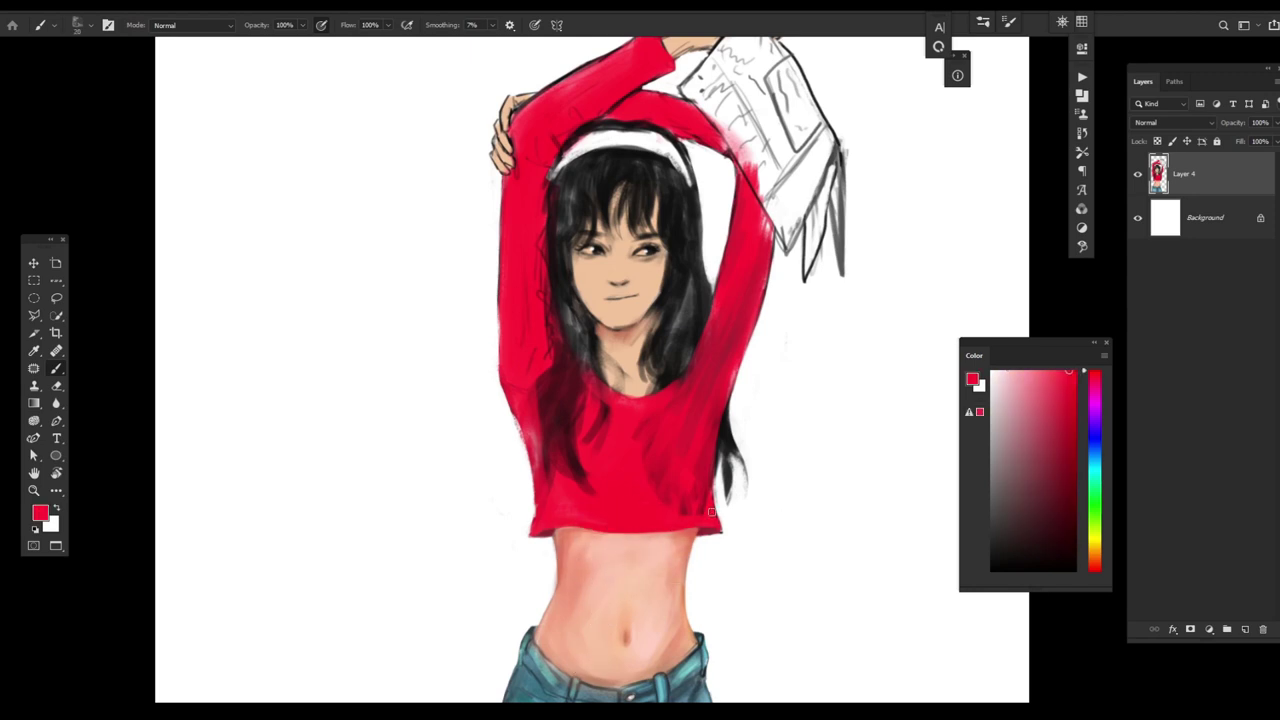
{"action": "left_click", "coordinate": [686, 355], "text": "alt"}
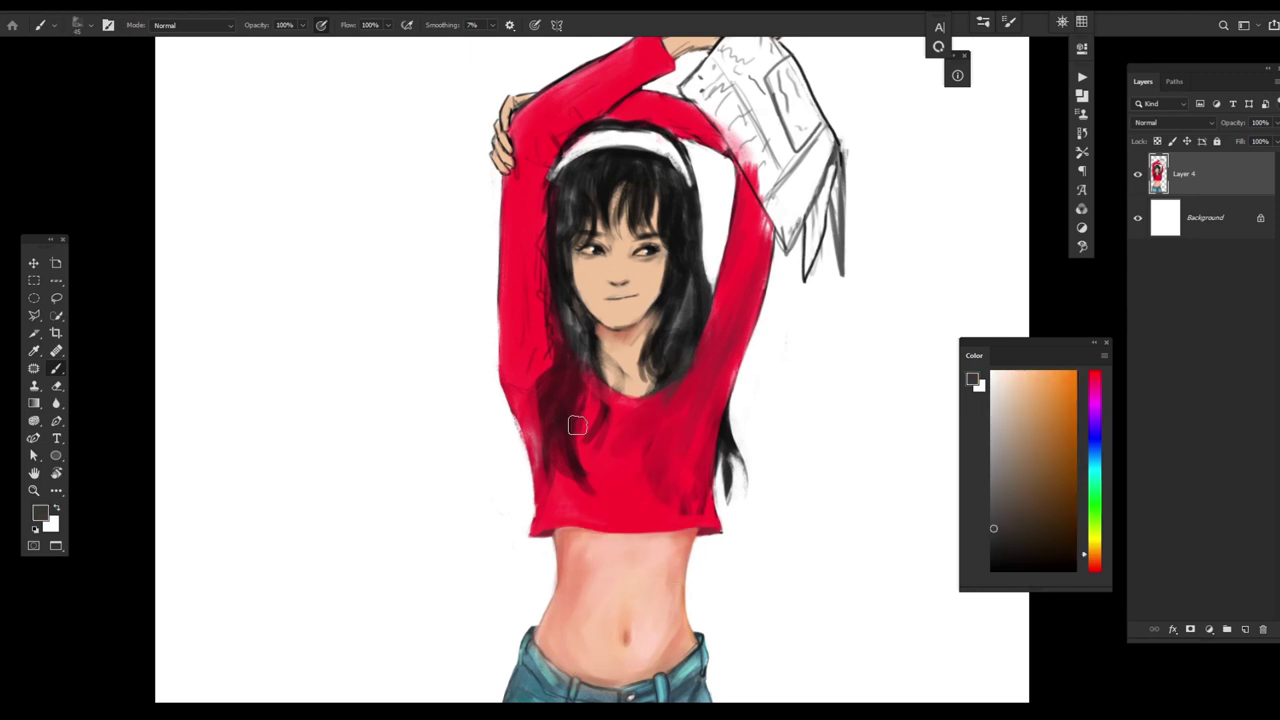
{"action": "left_click", "coordinate": [537, 358], "text": "alt"}
{"action": "mouse_move", "coordinate": [550, 470]}
{"action": "left_mouse_down"}
{"action": "mouse_move", "coordinate": [557, 410]}
{"action": "mouse_move", "coordinate": [571, 489]}
{"action": "mouse_move", "coordinate": [596, 451]}
{"action": "mouse_move", "coordinate": [599, 475]}
{"action": "mouse_move", "coordinate": [556, 372]}
{"action": "left_mouse_up"}
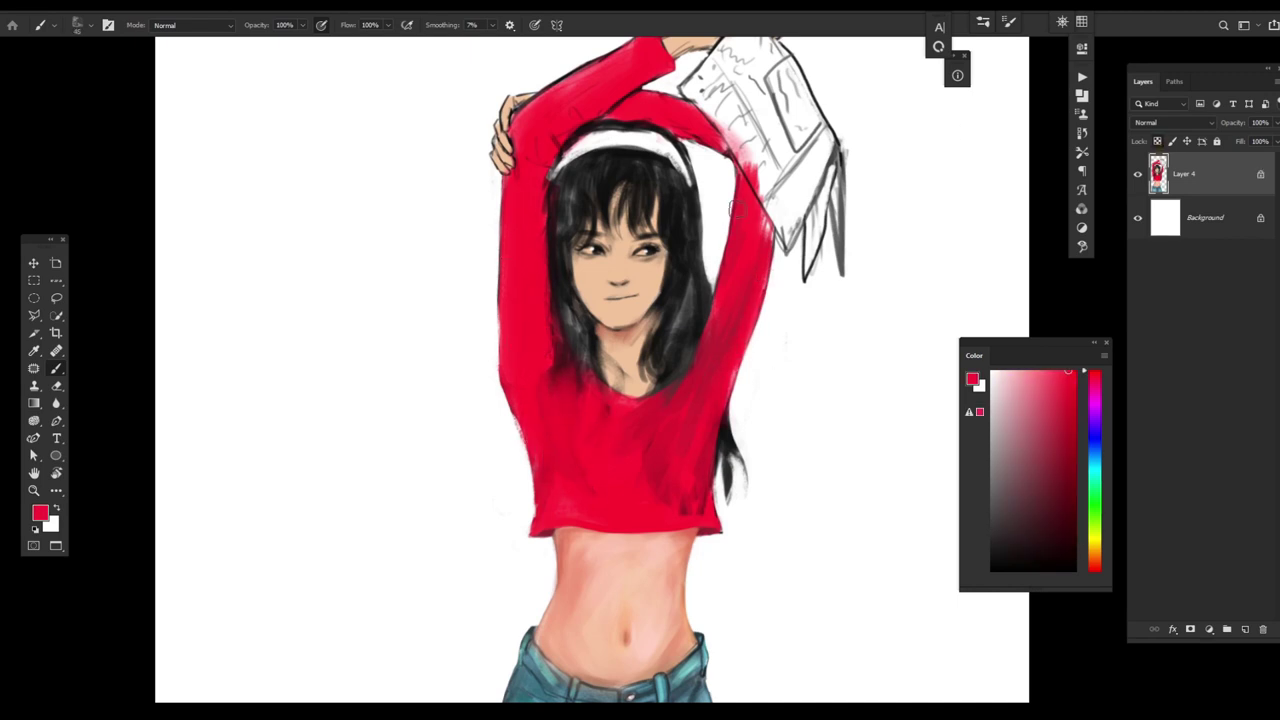
- Clean up the outlines of the raised sleeves in red and shade the forearm sleeve with darker red
{"action": "left_click_drag", "start_coordinate": [585, 133], "coordinate": [675, 331]}
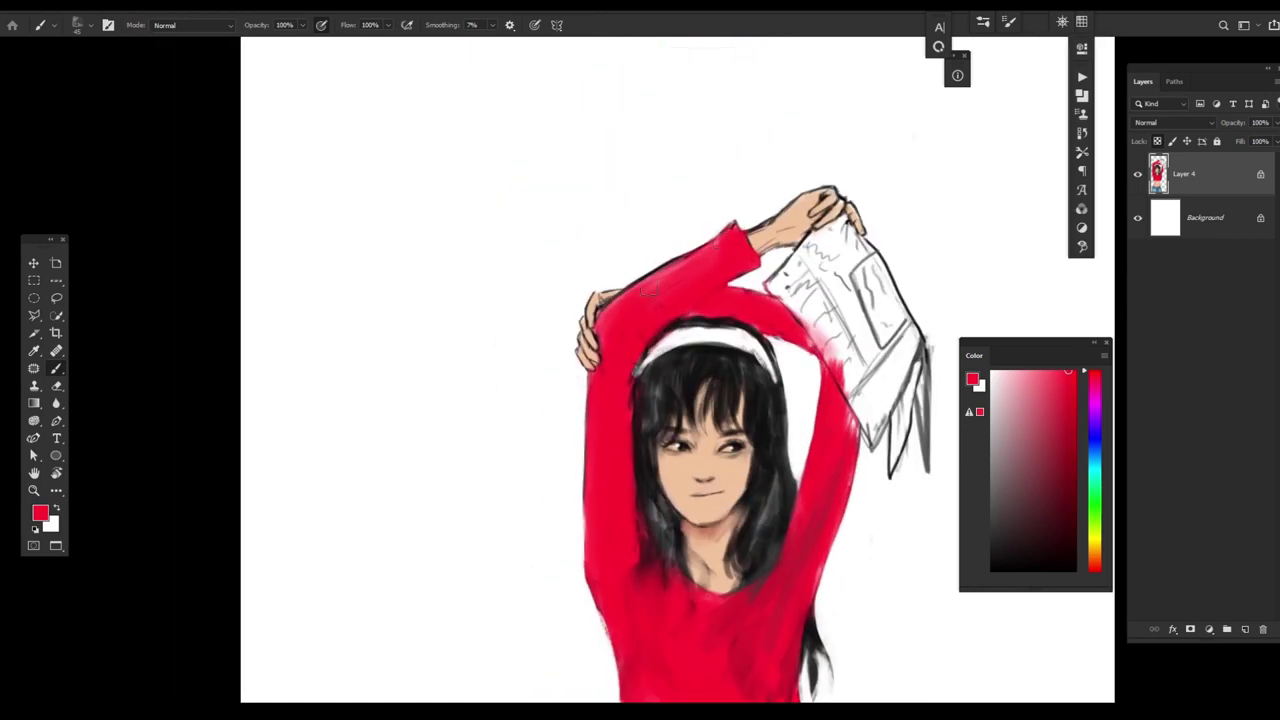
{"action": "key", "text": "ctrl+minus"}
{"action": "key", "text": "ctrl+0"}
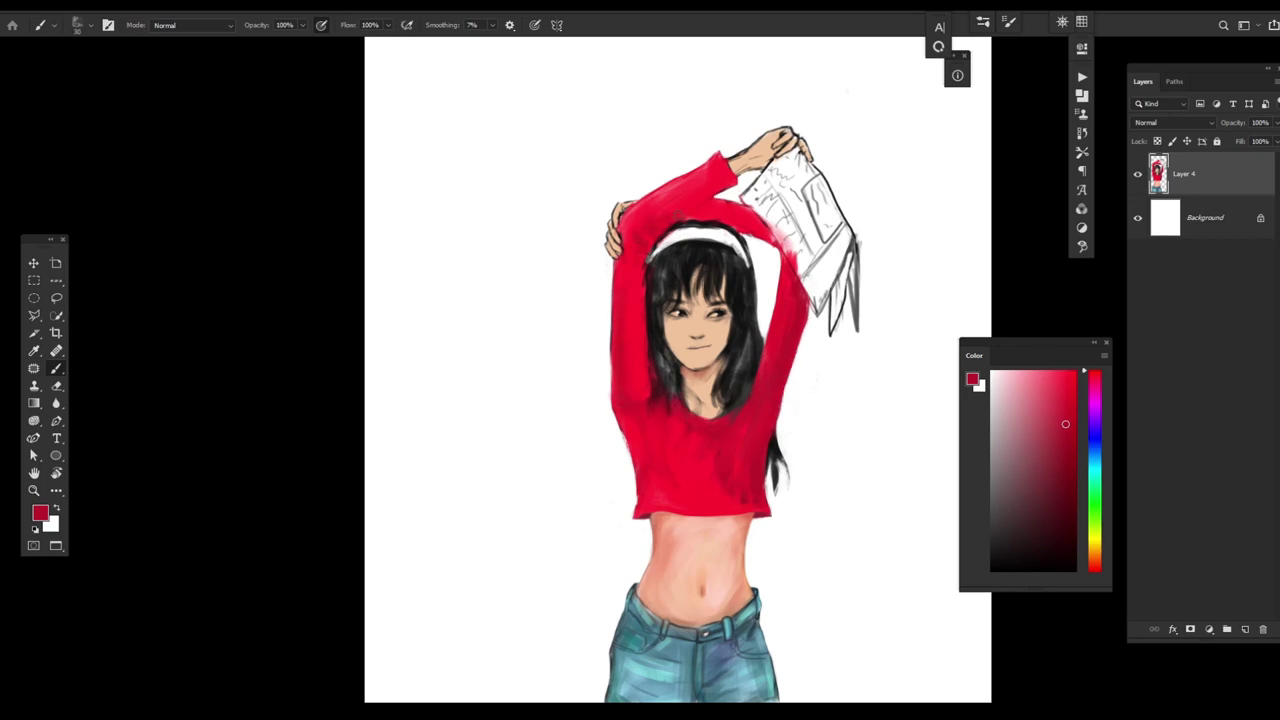
{"action": "left_click_drag", "start_coordinate": [715, 182], "coordinate": [627, 217]}
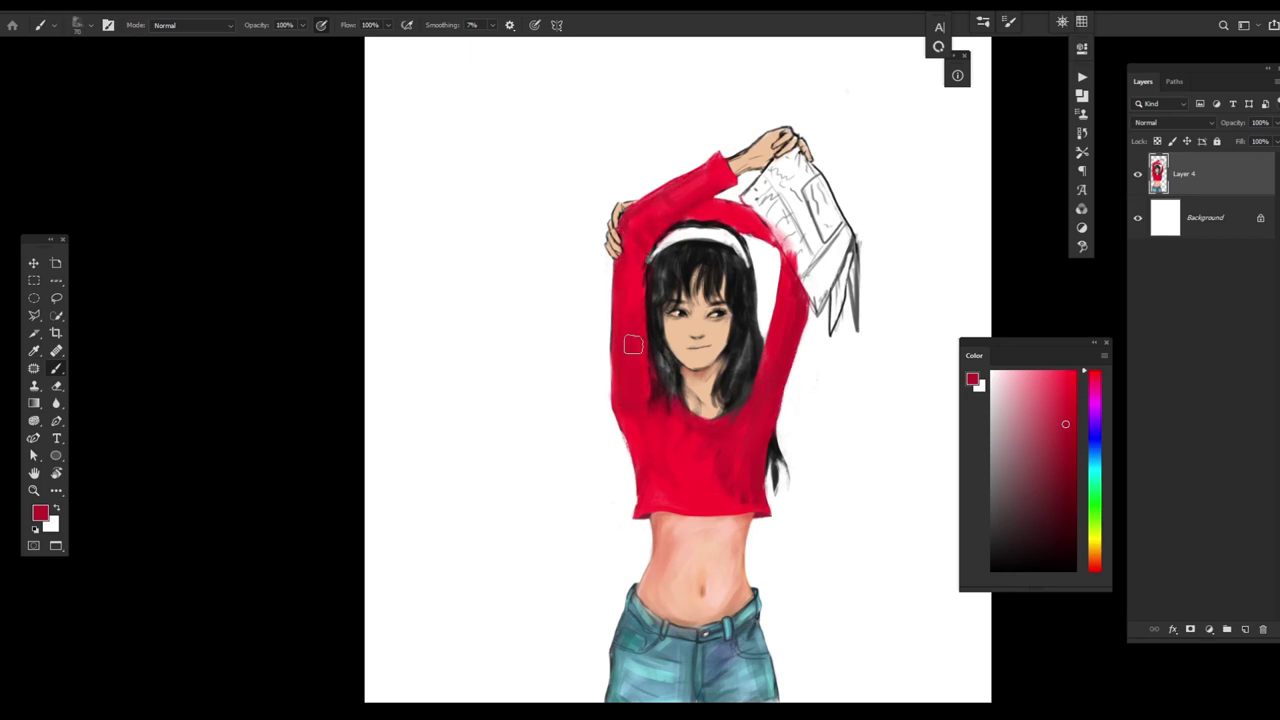
- Add pink highlights and crimson fold shading to the raised forearm sleeve
{"action": "left_click", "coordinate": [630, 370], "text": "alt"}
{"action": "left_click", "coordinate": [1053, 372]}
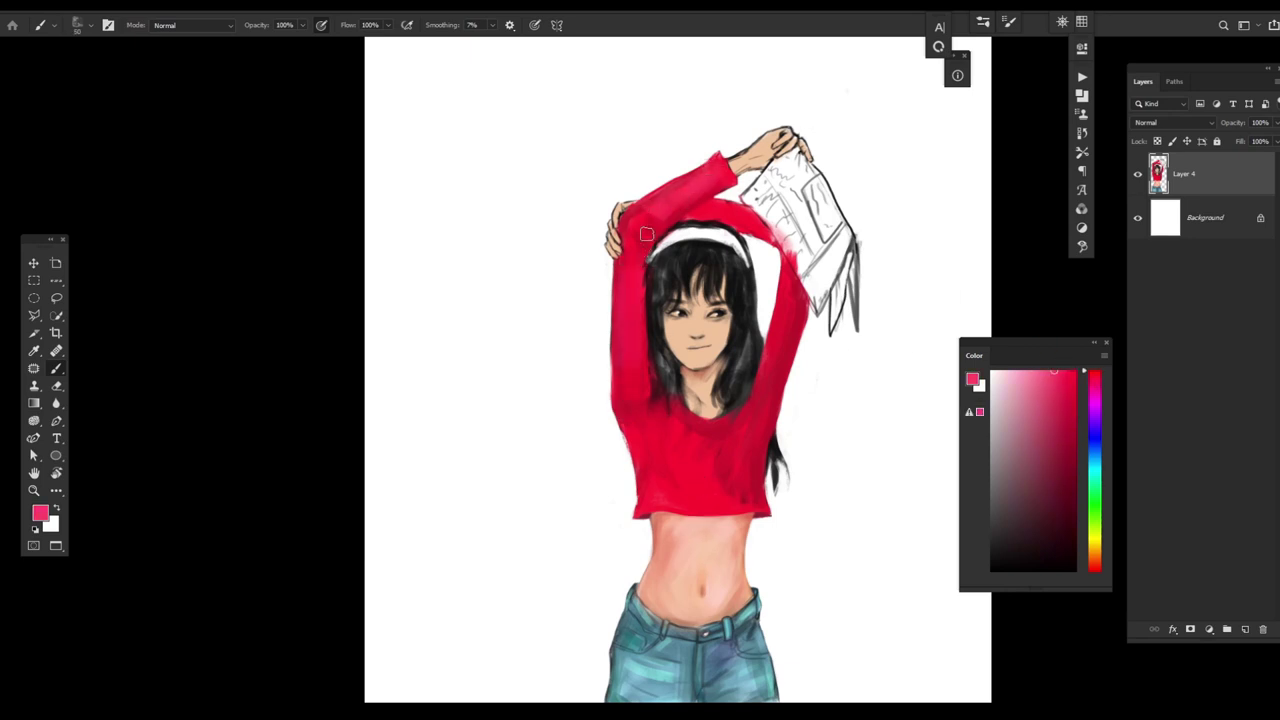
{"action": "left_click", "coordinate": [1061, 430]}
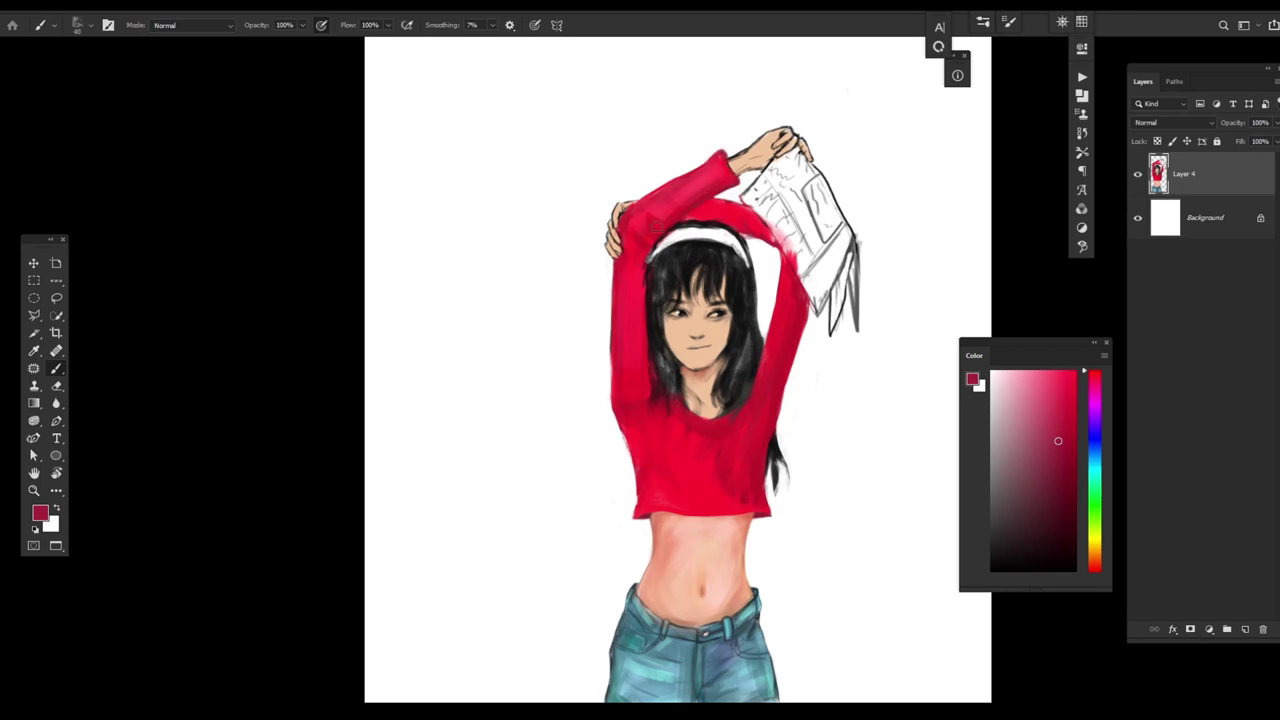
- Paint the white headband in bright blue with slightly varied blue strokes
{"action": "key", "text": "d"}
{"action": "scroll", "coordinate": [750, 209], "scroll_direction": "up", "scroll_amount": 3}
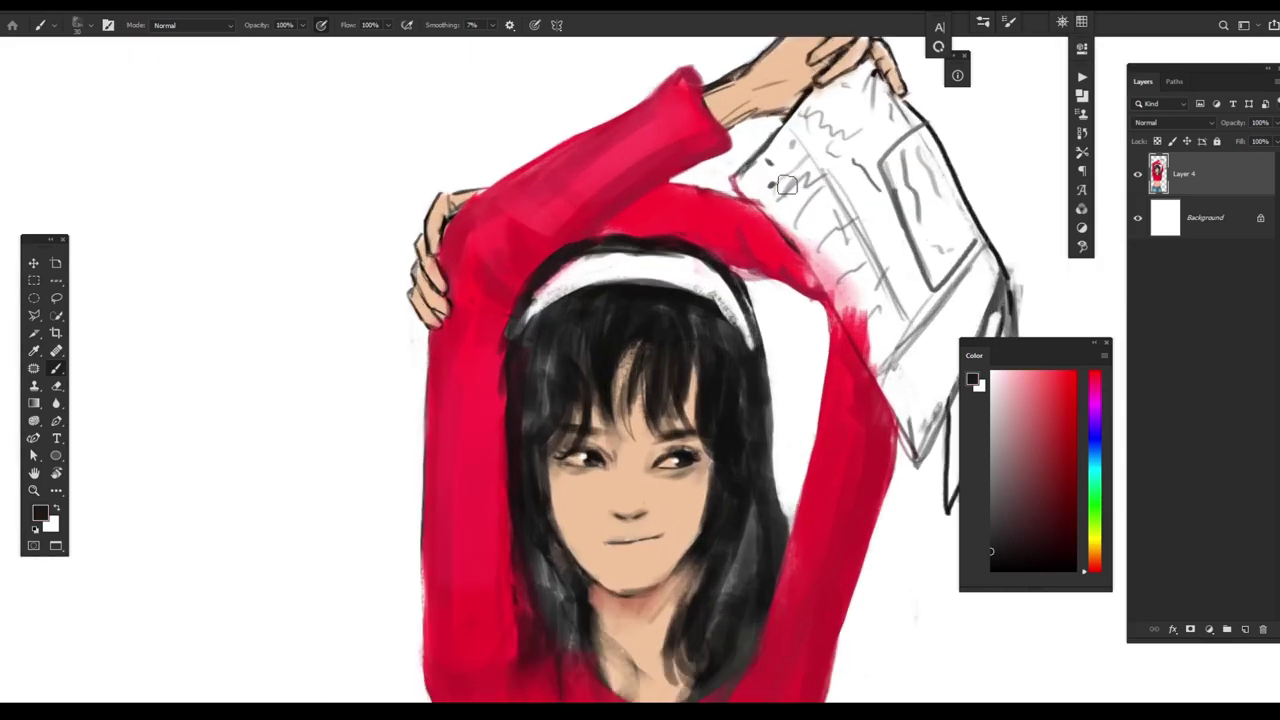
{"action": "key", "text": "x"}
{"action": "mouse_move", "coordinate": [670, 252]}
{"action": "left_mouse_down"}
{"action": "mouse_move", "coordinate": [520, 322]}
{"action": "mouse_move", "coordinate": [590, 258]}
{"action": "left_mouse_up"}
{"action": "left_click", "coordinate": [1060, 374]}
{"action": "mouse_move", "coordinate": [512, 328]}
{"action": "left_mouse_down"}
{"action": "mouse_move", "coordinate": [627, 256]}
{"action": "mouse_move", "coordinate": [740, 305]}
{"action": "mouse_move", "coordinate": [600, 280]}
{"action": "left_mouse_up"}
- Paint magenta-purple strokes over the blue headband, leaving some blue showing through
{"action": "scroll", "coordinate": [764, 275], "scroll_direction": "down", "scroll_amount": 4}
{"action": "scroll", "coordinate": [883, 206], "scroll_direction": "up", "scroll_amount": 5}
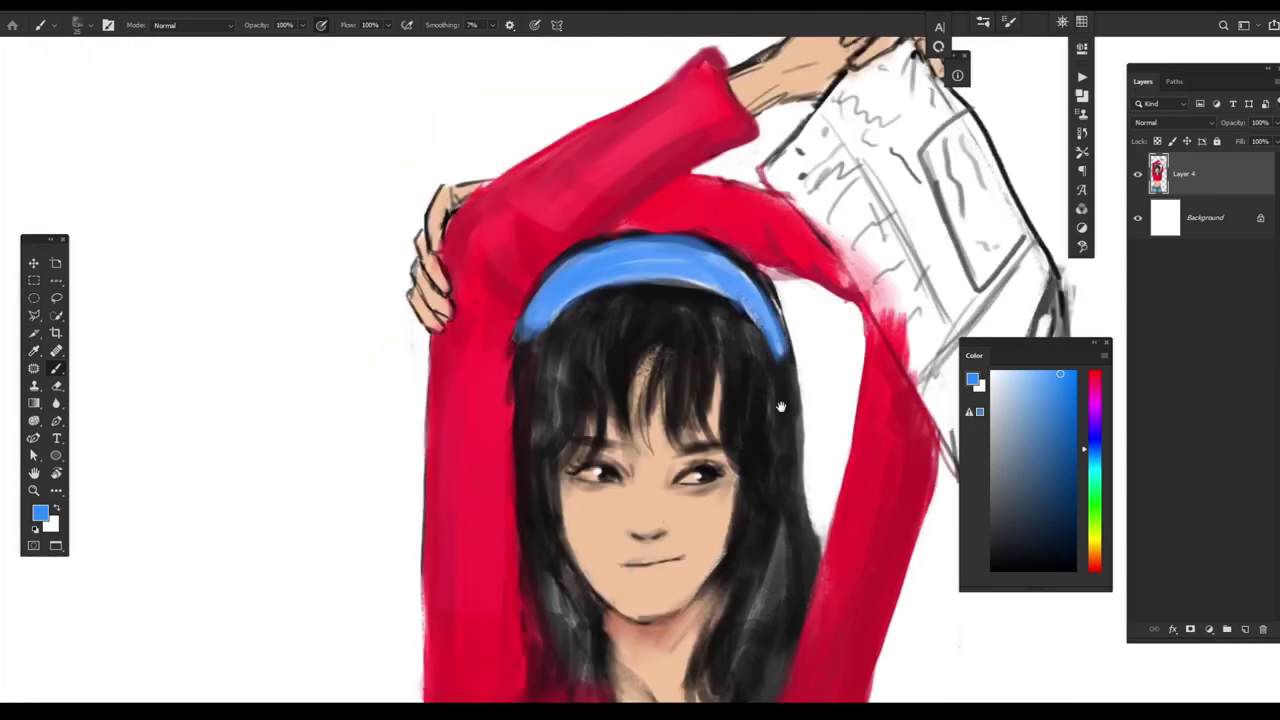
{"action": "left_click", "coordinate": [1095, 404]}
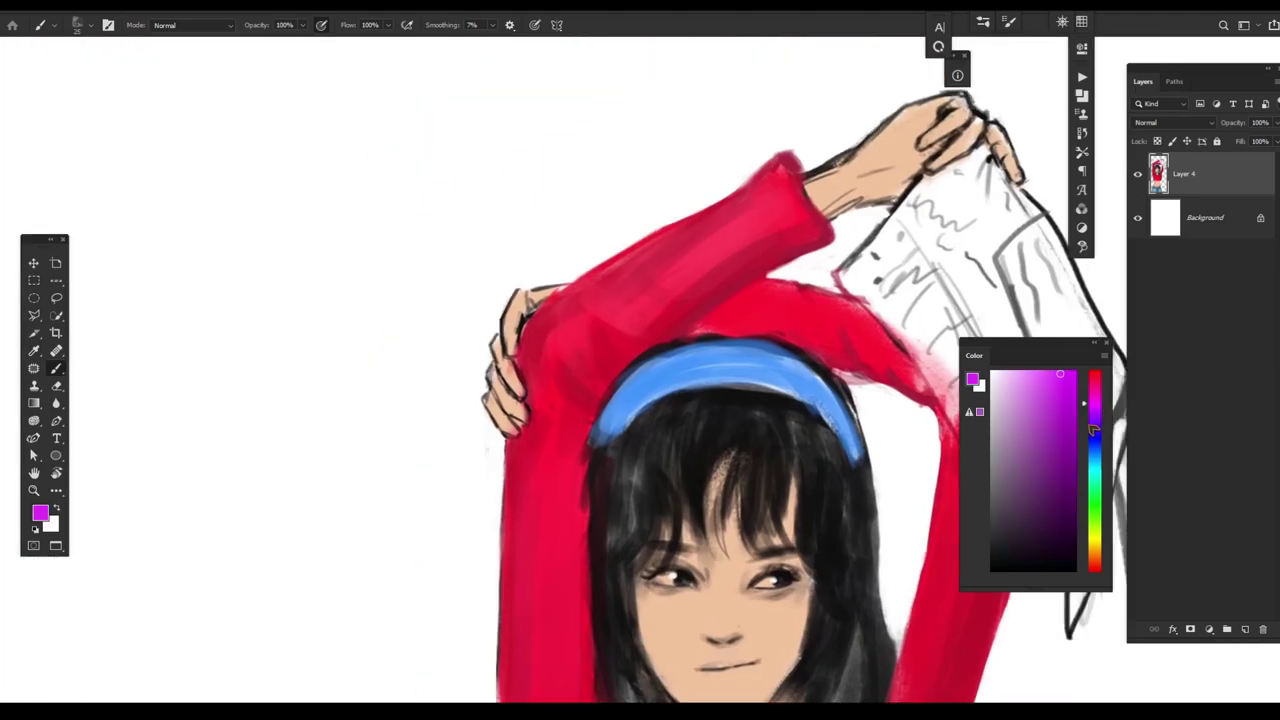
{"action": "mouse_move", "coordinate": [657, 392]}
{"action": "left_mouse_down"}
{"action": "mouse_move", "coordinate": [696, 364]}
{"action": "mouse_move", "coordinate": [658, 363]}
{"action": "mouse_move", "coordinate": [805, 386]}
{"action": "mouse_move", "coordinate": [862, 454]}
{"action": "left_mouse_up"}
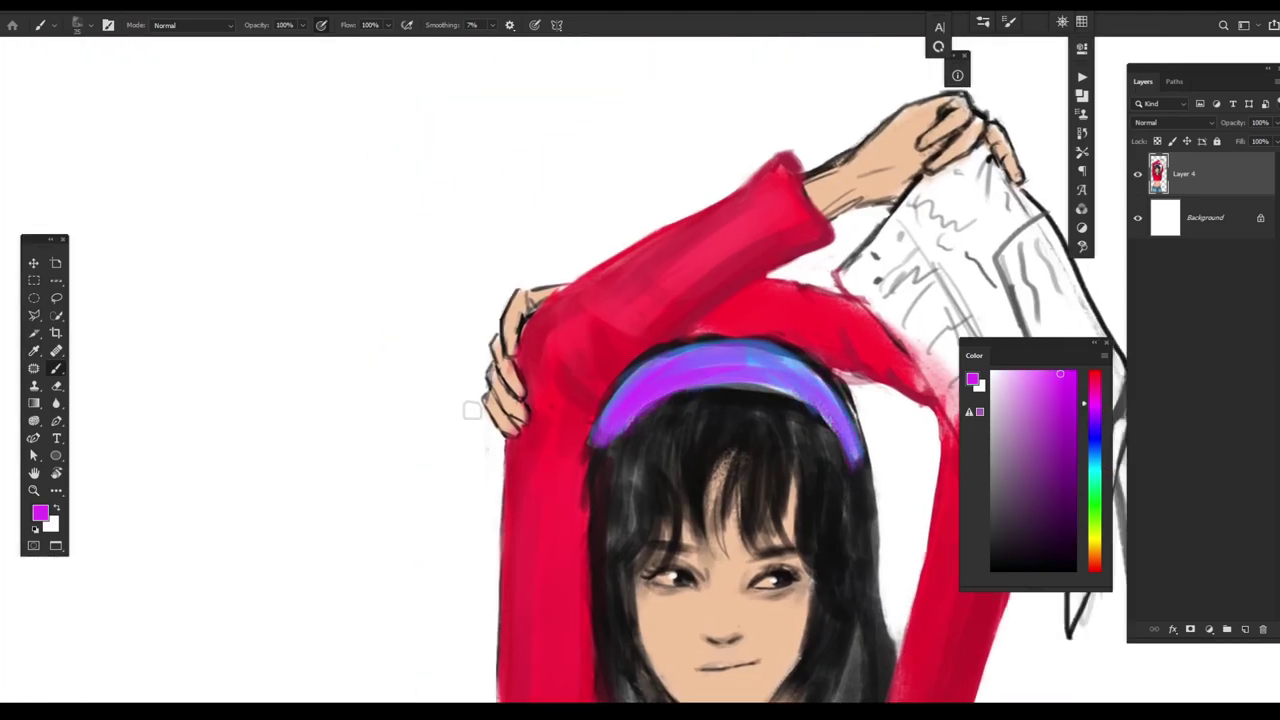
- Make a freehand Lasso selection around the whole headband
{"action": "key", "text": "l"}
{"action": "left_click_drag", "start_coordinate": [697, 360], "coordinate": [863, 476]}
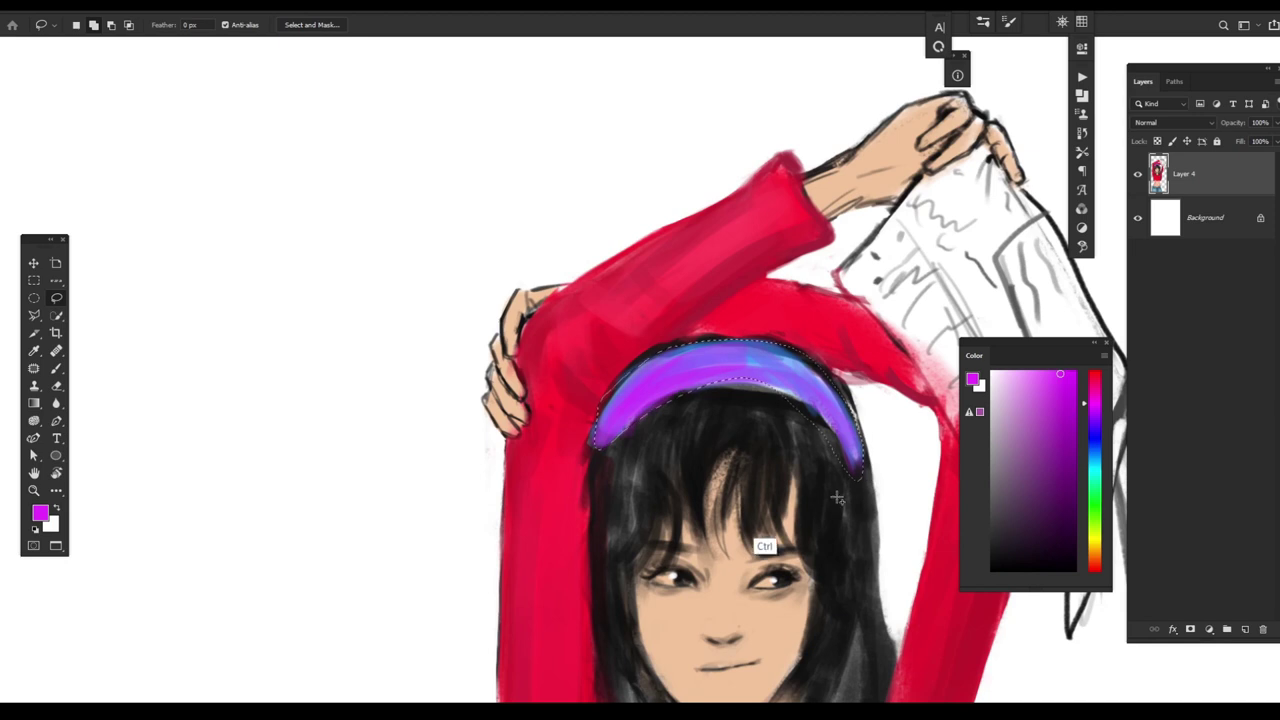
{"action": "key", "text": "b"}
{"action": "scroll", "coordinate": [859, 485], "scroll_direction": "down", "scroll_amount": 4}
{"action": "key", "text": "ctrl+0"}
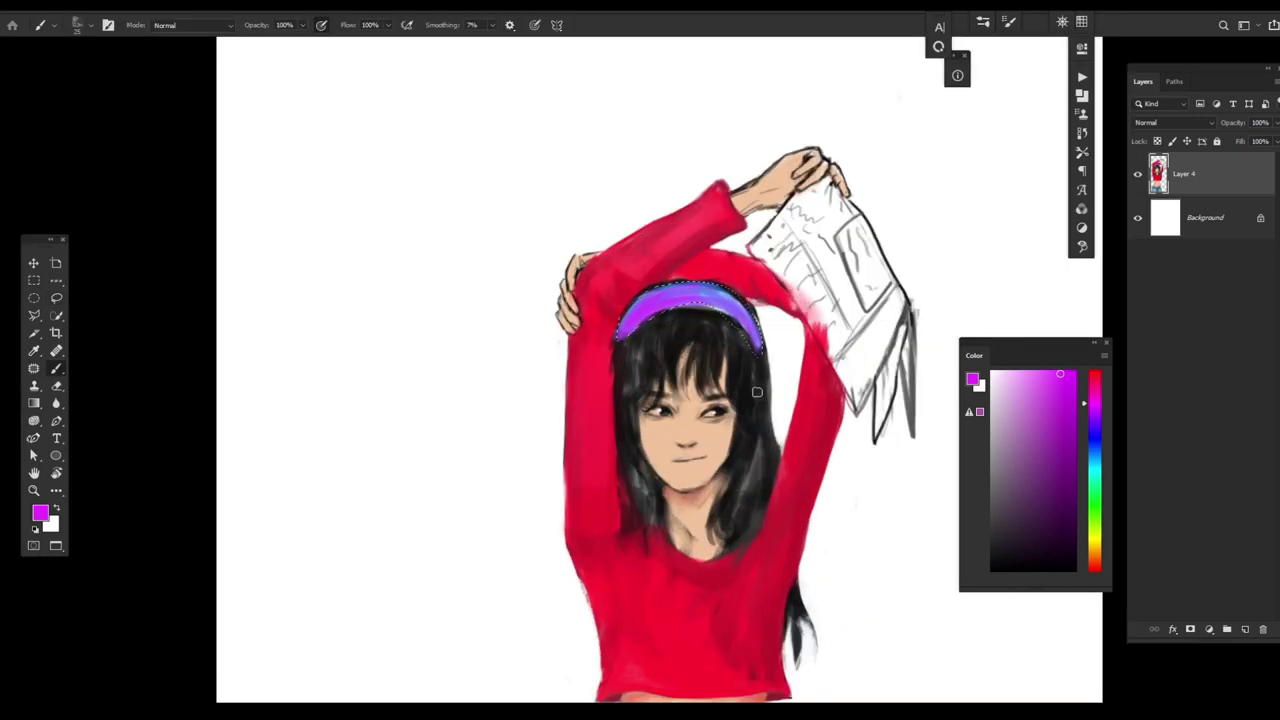
- Shift the selected headband's hue with Hue/Saturation to bright cyan, blue and green, and apply the adjustment
{"action": "key", "text": "ctrl+u"}
{"action": "left_click_drag", "start_coordinate": [1059, 234], "coordinate": [1122, 238]}
{"action": "scroll", "coordinate": [854, 459], "scroll_direction": "down", "scroll_amount": 3}
{"action": "left_click_drag", "start_coordinate": [1059, 304], "coordinate": [1095, 304]}
{"action": "left_click_drag", "start_coordinate": [1122, 236], "coordinate": [1125, 236]}
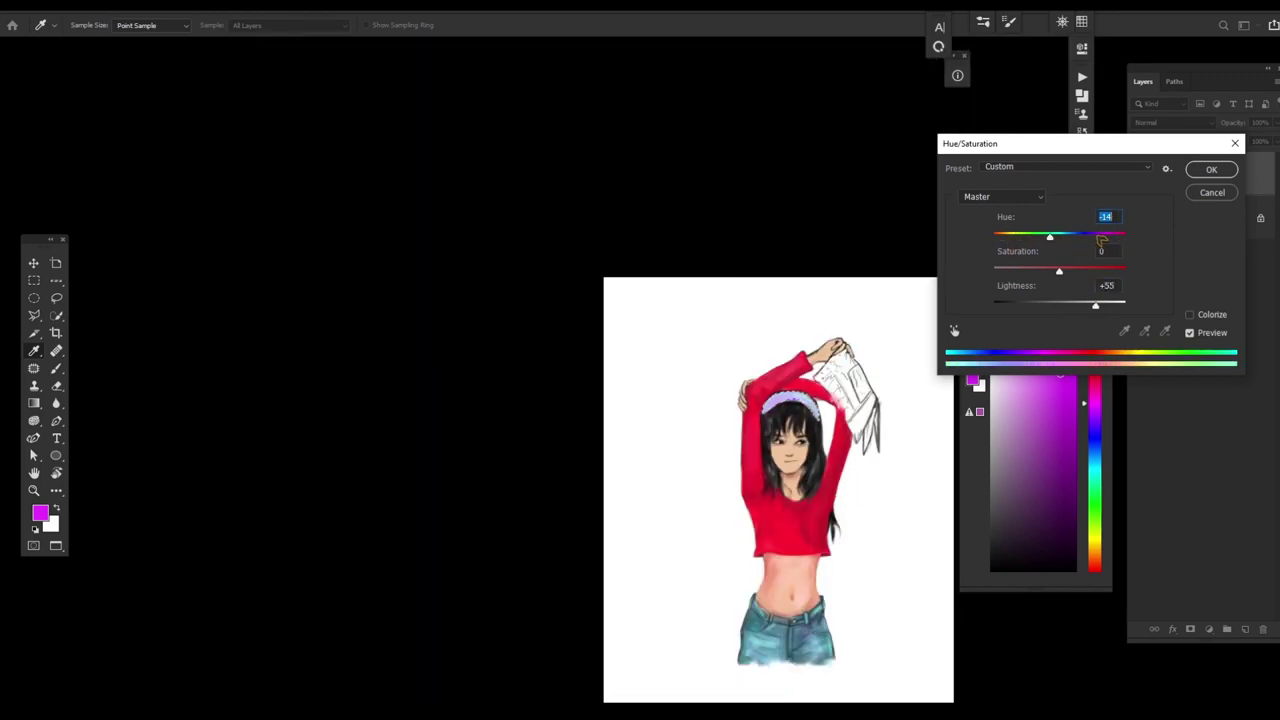
{"action": "left_click_drag", "start_coordinate": [1106, 285], "coordinate": [1060, 286]}
{"action": "left_click_drag", "start_coordinate": [1125, 236], "coordinate": [1019, 237]}
{"action": "key", "text": "Return"}
{"action": "key", "text": "b"}
- Paint sampled dark red over the sleeve edge beside the headband and across the hair just below it
{"action": "scroll", "coordinate": [810, 420], "scroll_direction": "up", "scroll_amount": 5}
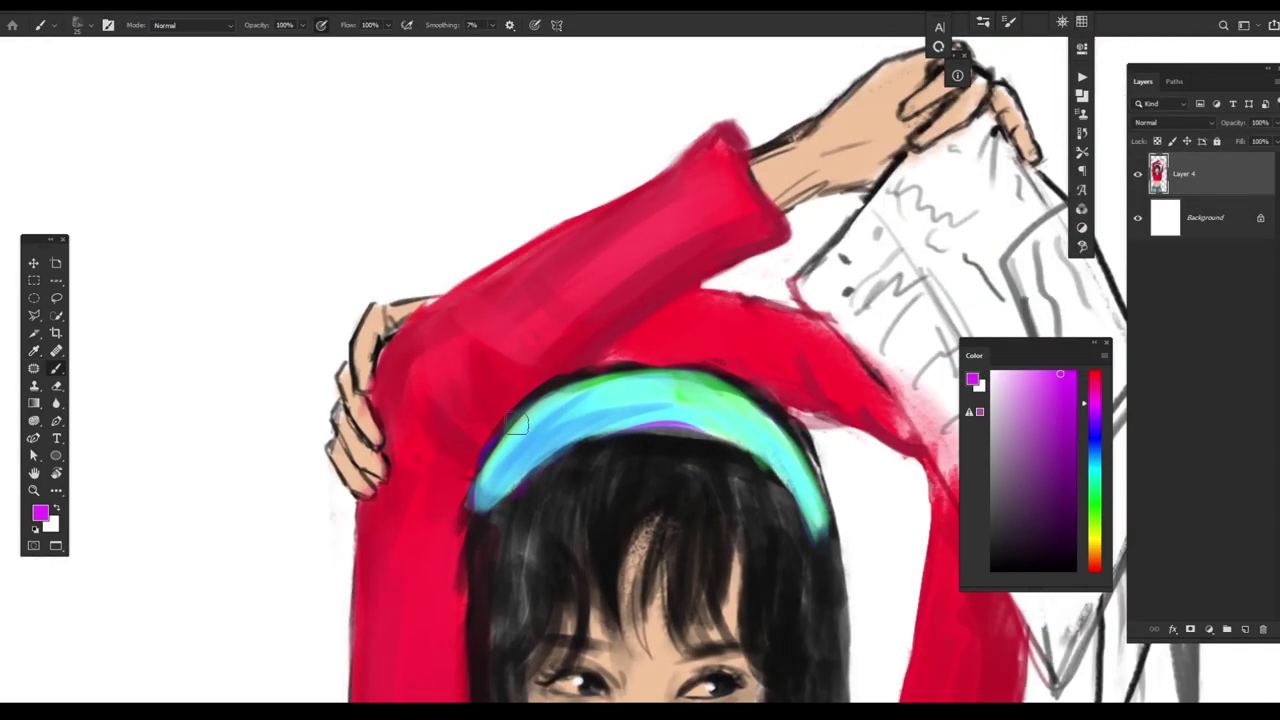
{"action": "left_click", "coordinate": [512, 401], "text": "alt"}
{"action": "mouse_move", "coordinate": [473, 465]}
{"action": "left_mouse_down"}
{"action": "mouse_move", "coordinate": [466, 517]}
{"action": "mouse_move", "coordinate": [540, 500]}
{"action": "mouse_move", "coordinate": [771, 290]}
{"action": "mouse_move", "coordinate": [545, 203]}
{"action": "left_mouse_up"}
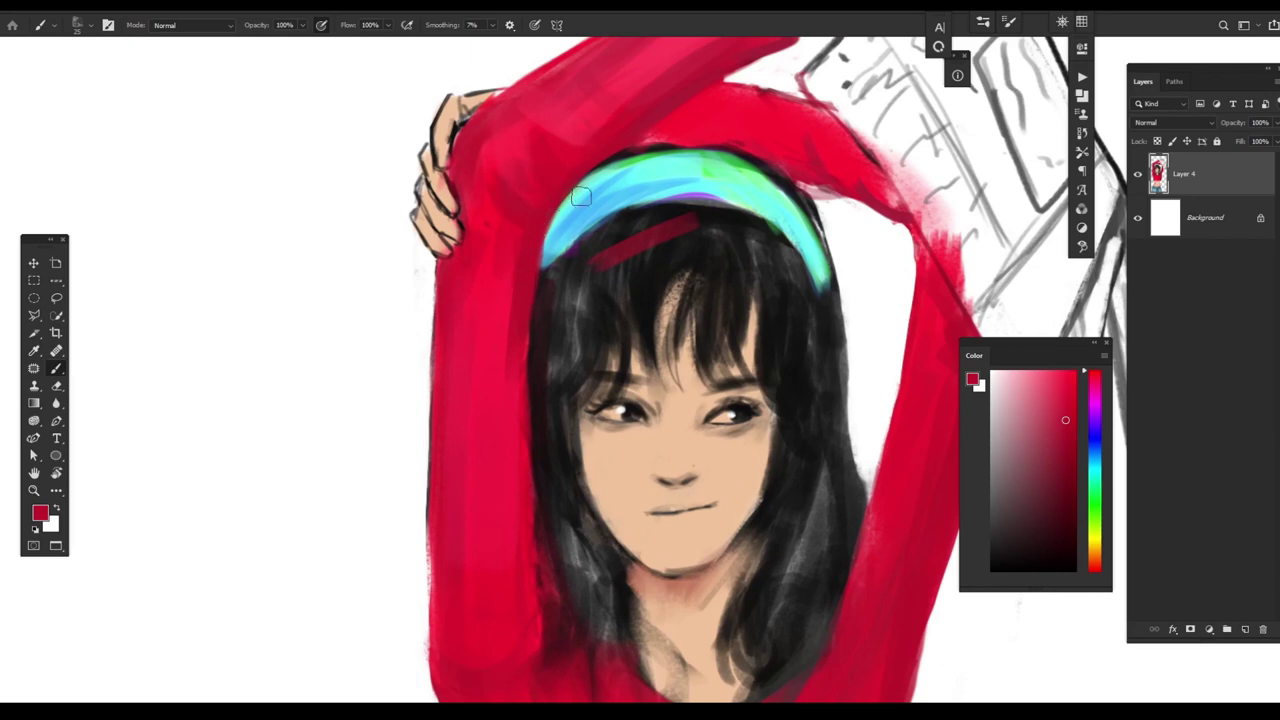
- Draw thin lines in sampled near-black where both raised sleeves meet the shoulders and beside the headband
{"action": "key", "text": "ctrl+minus"}
{"action": "left_click", "coordinate": [678, 445], "text": "alt"}
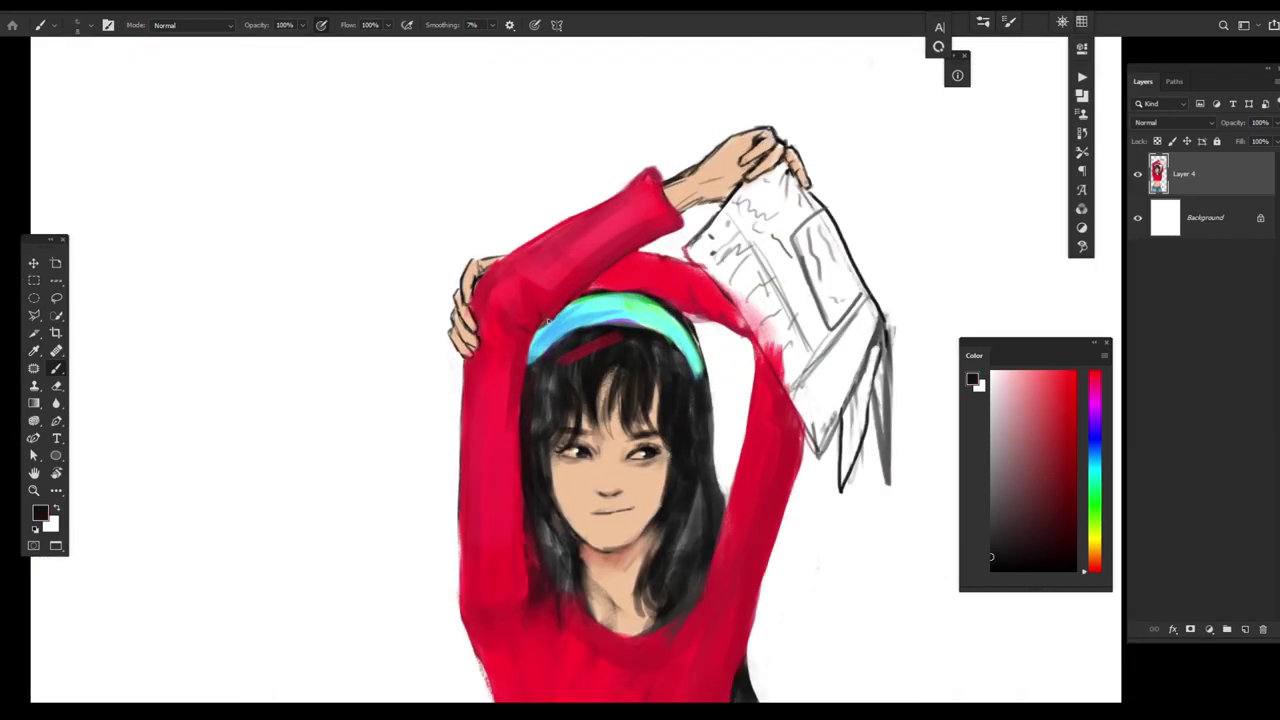
{"action": "left_click_drag", "start_coordinate": [526, 355], "coordinate": [521, 403]}
{"action": "key", "text": "h"}
{"action": "mouse_move", "coordinate": [766, 464]}
{"action": "left_mouse_down"}
{"action": "mouse_move", "coordinate": [690, 480]}
{"action": "mouse_move", "coordinate": [771, 457]}
{"action": "left_mouse_up"}
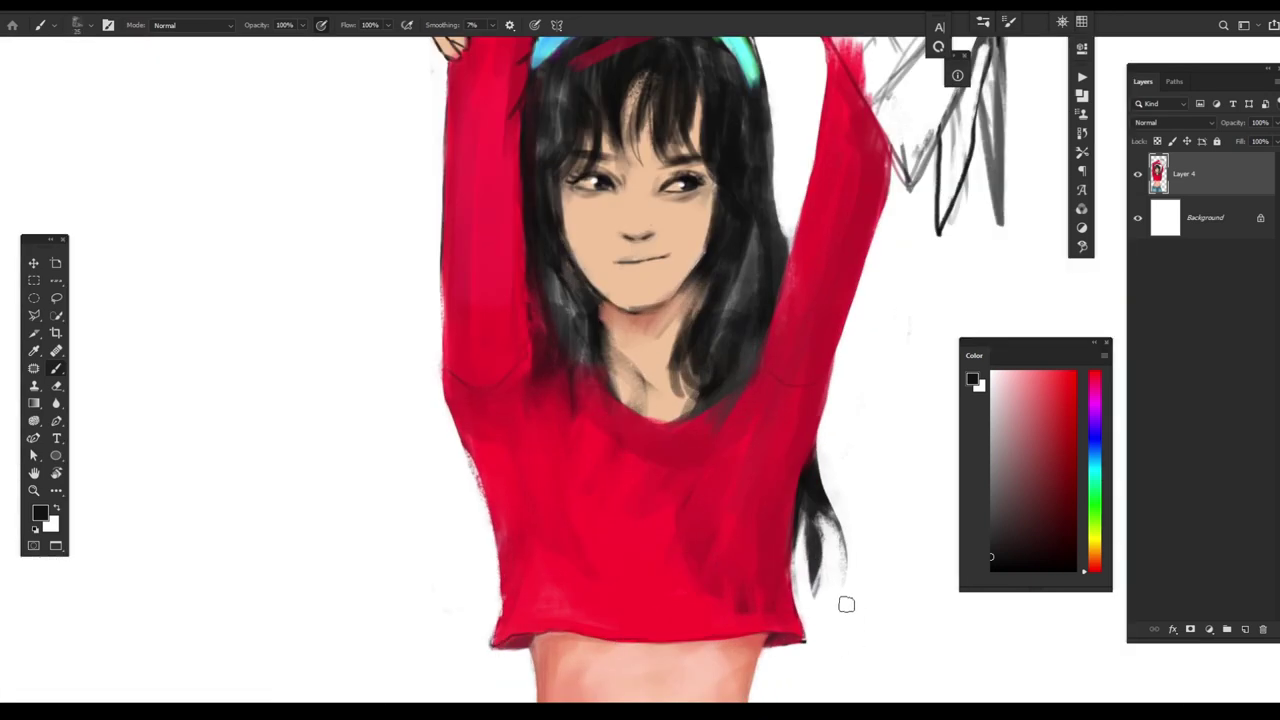
- Paint sampled skin tones along the midriff directly under the hem of the red top
{"action": "key", "text": "h"}
{"action": "left_click_drag", "start_coordinate": [672, 584], "coordinate": [560, 586]}
{"action": "left_click", "coordinate": [488, 573], "text": "alt"}
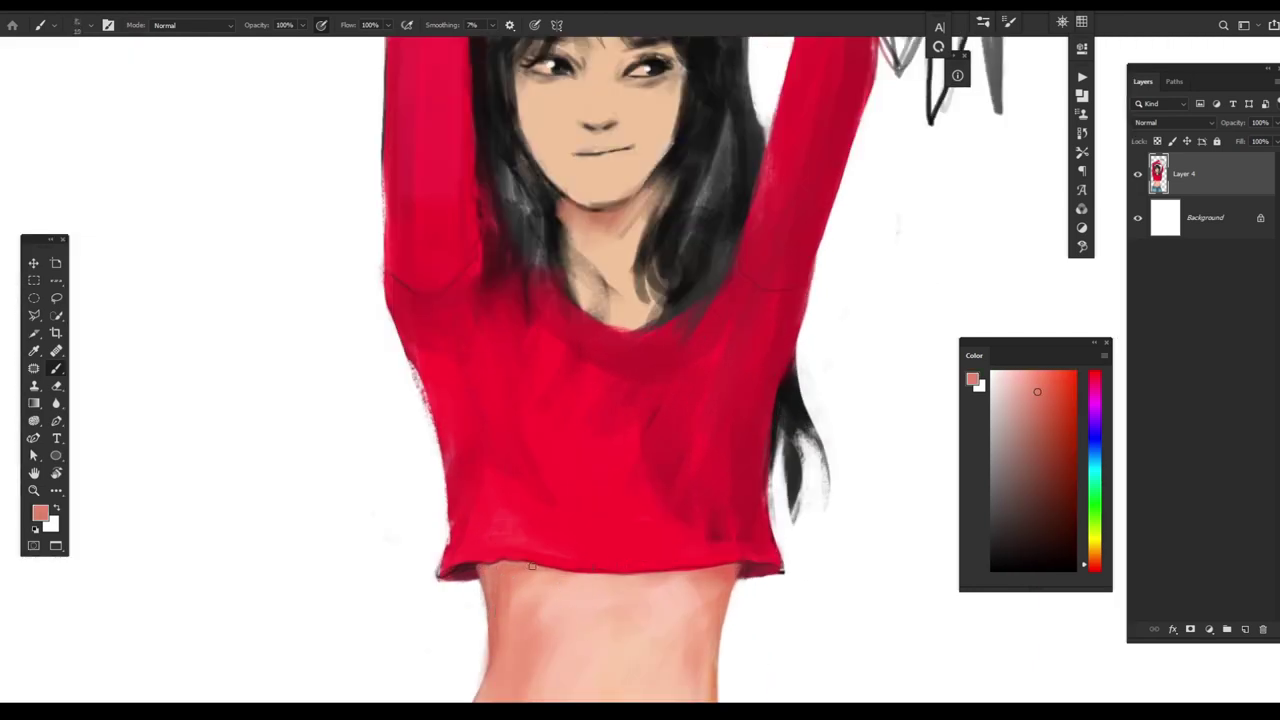
{"action": "left_click", "coordinate": [597, 581], "text": "alt"}
{"action": "mouse_move", "coordinate": [572, 580]}
{"action": "left_mouse_down"}
{"action": "mouse_move", "coordinate": [740, 576]}
{"action": "mouse_move", "coordinate": [605, 573]}
{"action": "left_mouse_up"}
{"action": "left_click", "coordinate": [723, 591], "text": "alt"}
- Refine the hem's edge and corner with sampled dark reds, covering the leftover black outline
{"action": "left_click", "coordinate": [745, 562], "text": "alt"}
{"action": "left_click", "coordinate": [770, 572], "text": "alt"}
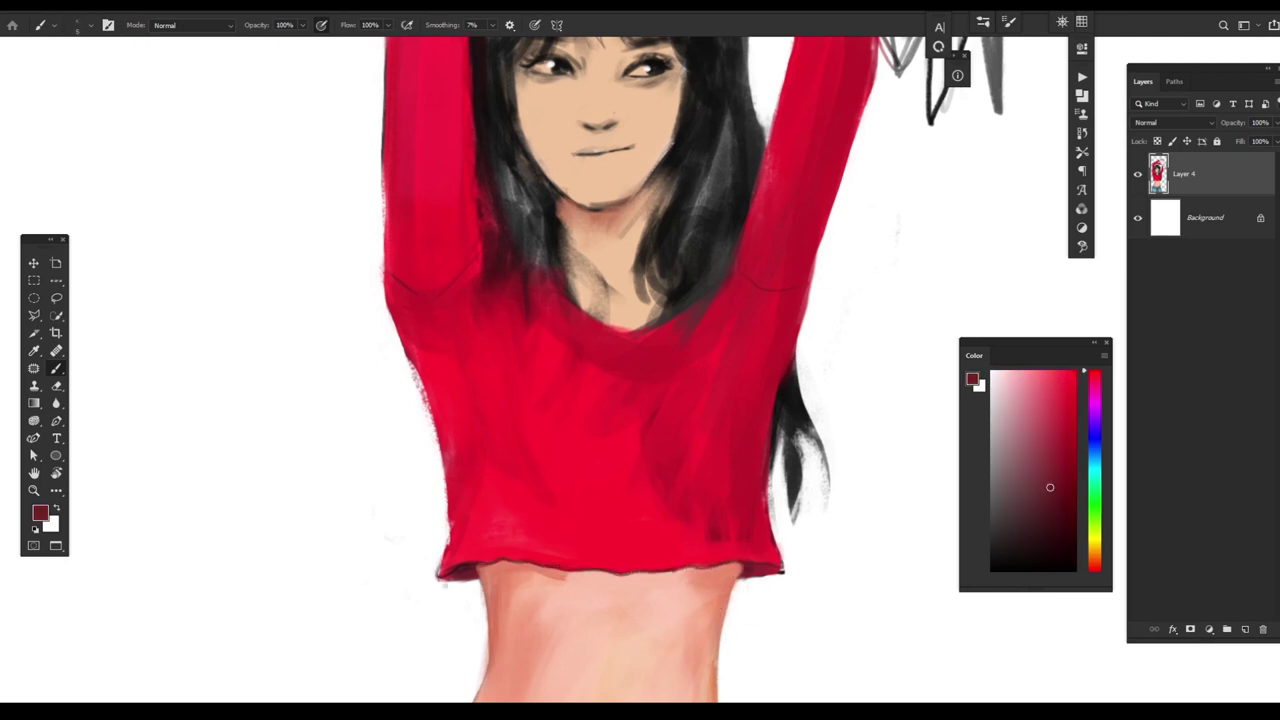
{"action": "left_click", "coordinate": [757, 568], "text": "alt"}
{"action": "left_click", "coordinate": [764, 578], "text": "alt"}
- Clean up the side of the top and the outer edge of the raised sleeve with sampled bright red
{"action": "left_click", "coordinate": [463, 556], "text": "alt"}
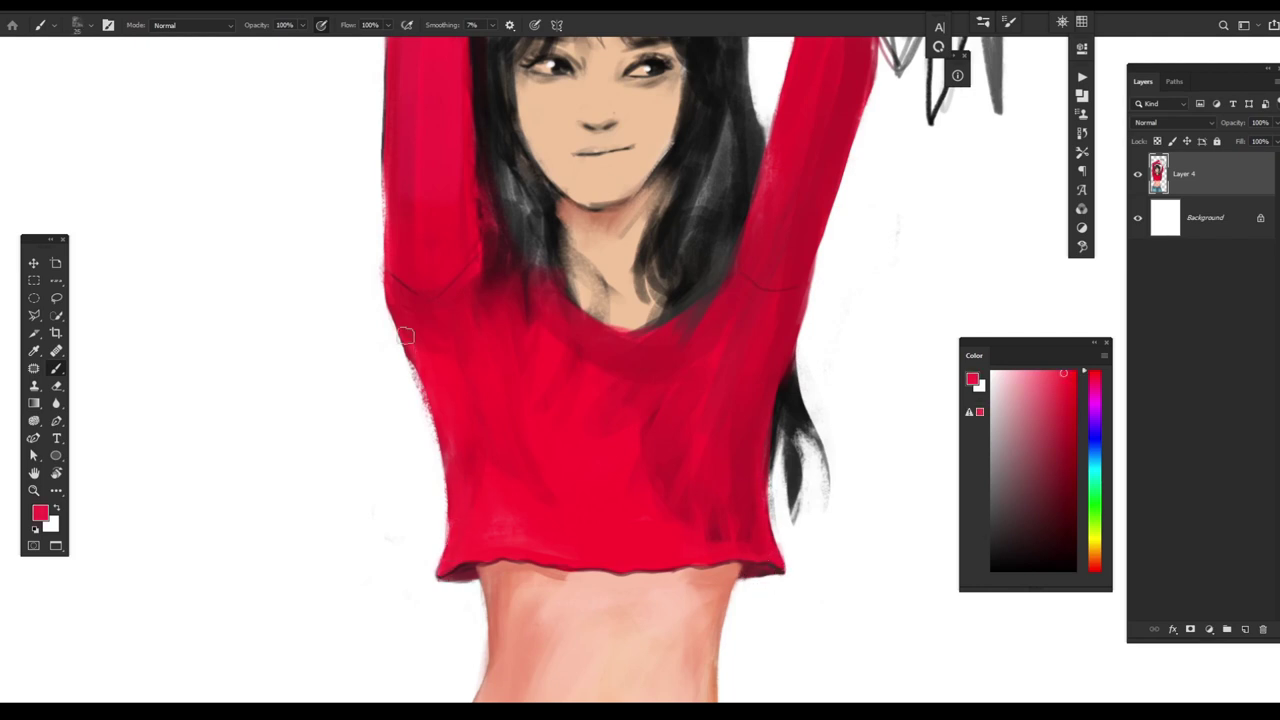
{"action": "left_click_drag", "start_coordinate": [406, 335], "coordinate": [586, 380]}
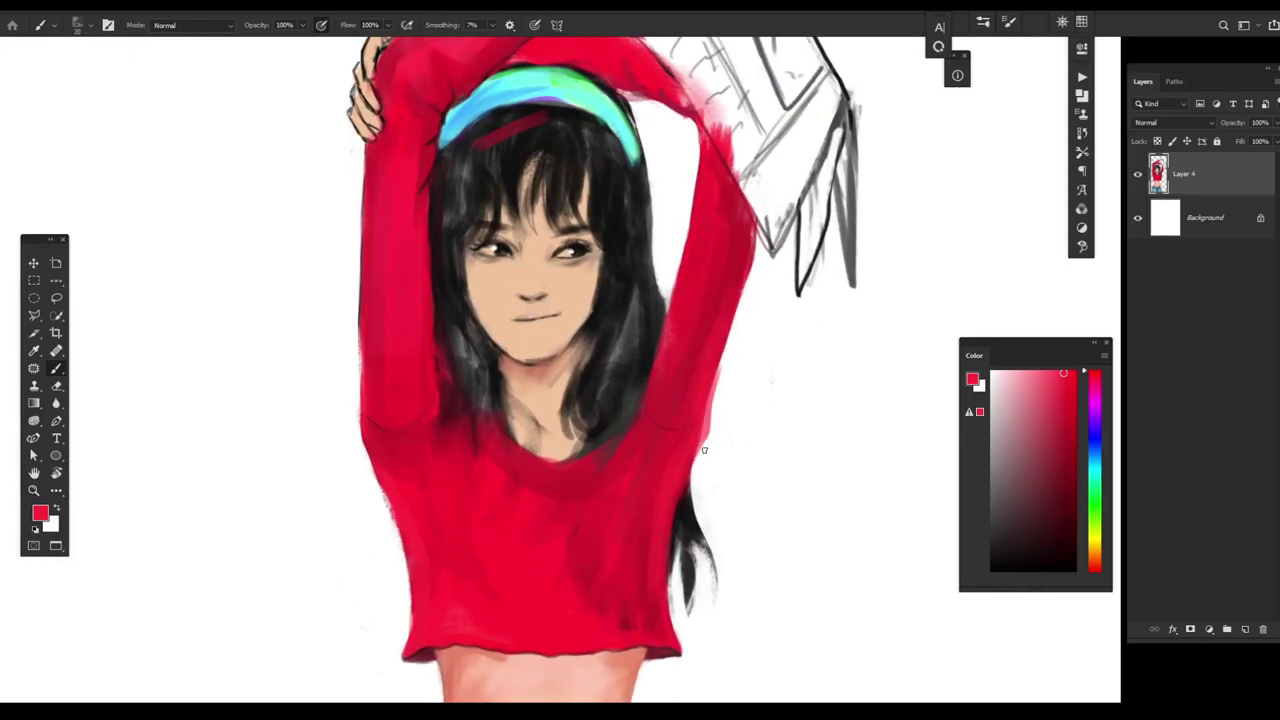
{"action": "left_click_drag", "start_coordinate": [748, 228], "coordinate": [712, 363]}
{"action": "left_click_drag", "start_coordinate": [699, 428], "coordinate": [732, 296]}
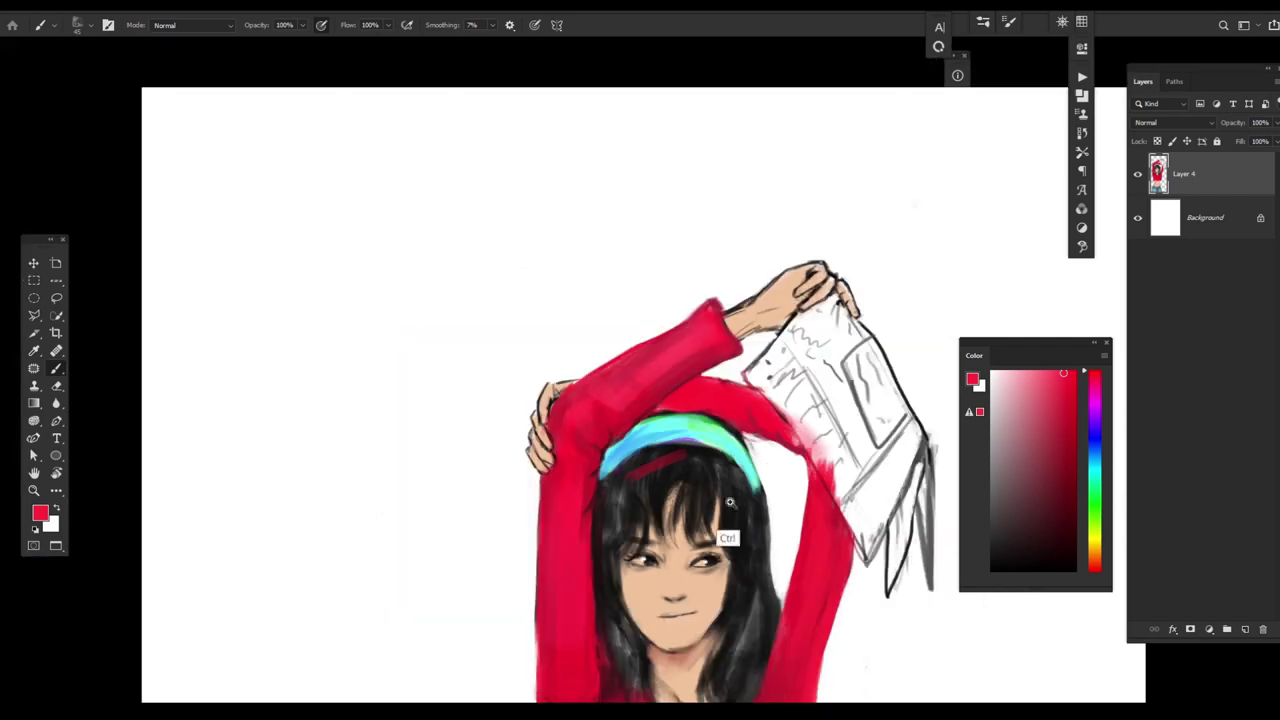
- Paint dark red folds on the sleeve near the gripped elbow and refine the forearm sleeve's upper edge
{"action": "key", "text": "ctrl+minus"}
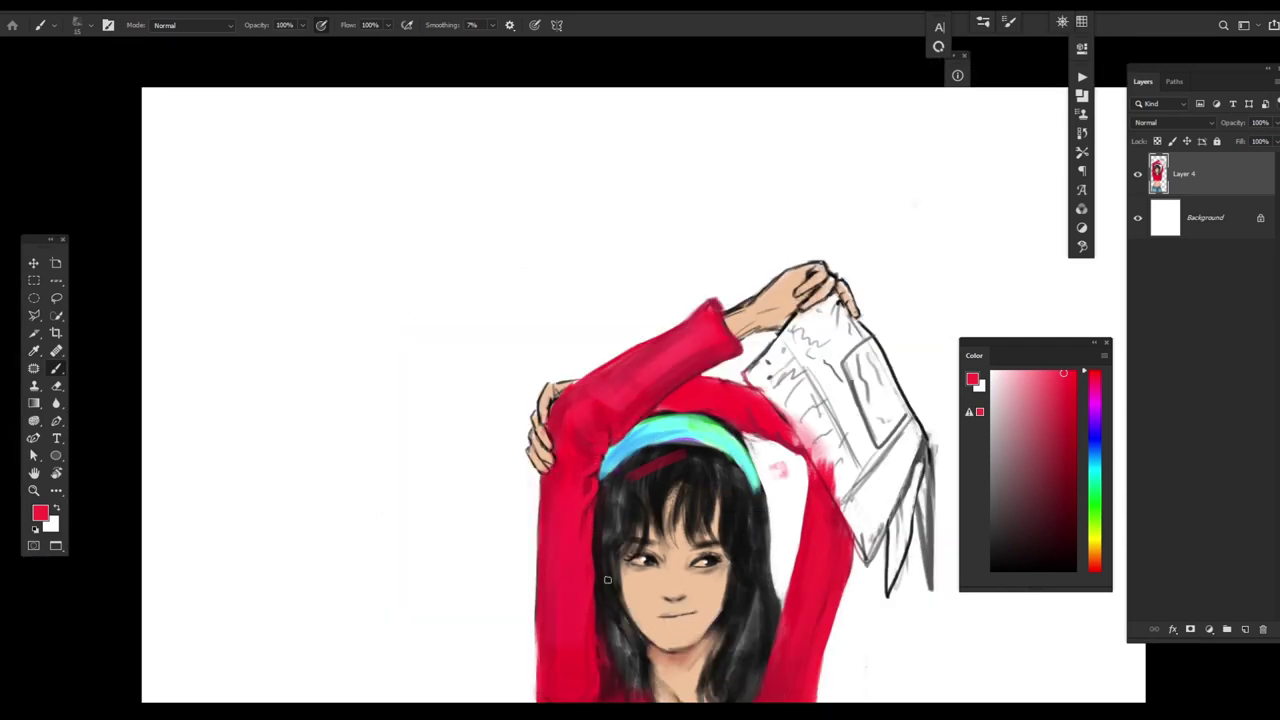
{"action": "key", "text": "ctrl+plus"}
{"action": "left_click", "coordinate": [600, 398], "text": "alt"}
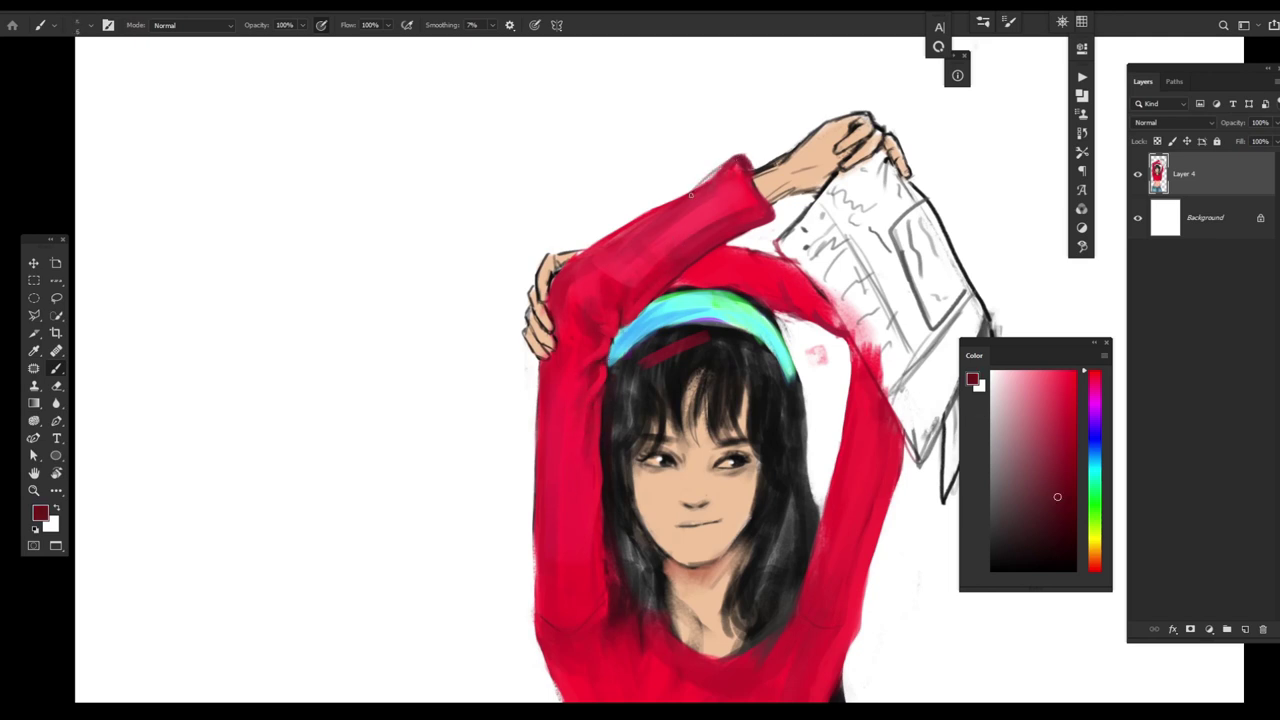
- Cover the sketch lines on the elbow-gripping hand with sampled skin tone and redraw the finger and sleeve edges in dark red
{"action": "left_click", "coordinate": [545, 276], "text": "alt"}
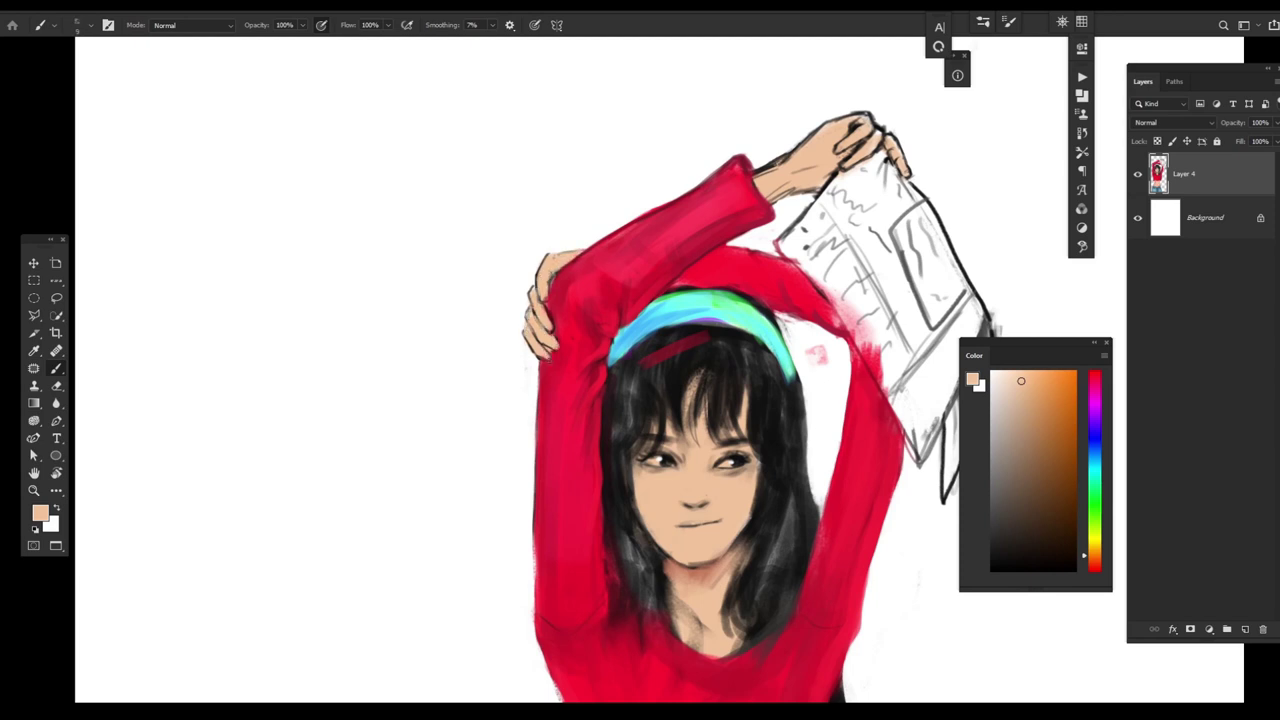
{"action": "left_click", "coordinate": [550, 350], "text": "alt"}
{"action": "left_click", "coordinate": [623, 320], "text": "alt"}
{"action": "left_click", "coordinate": [611, 379], "text": "alt"}
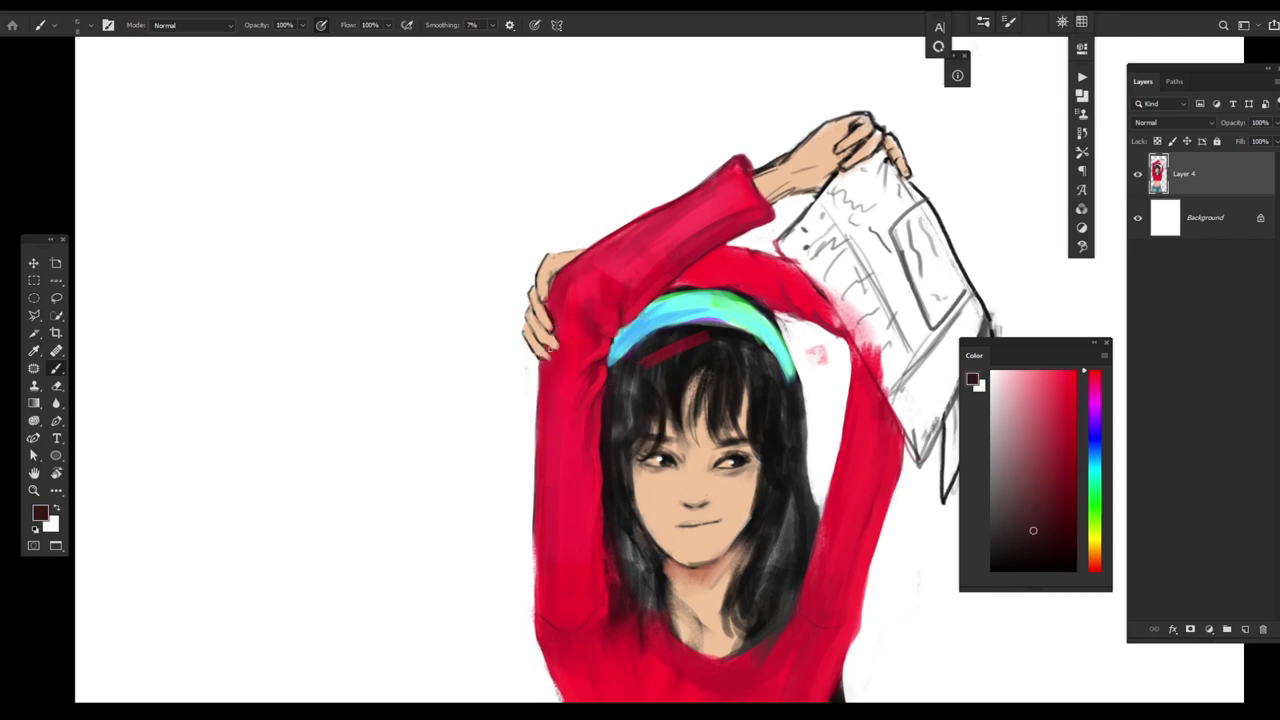
{"action": "left_click", "coordinate": [540, 355], "text": "alt"}
{"action": "left_click", "coordinate": [540, 395], "text": "alt"}
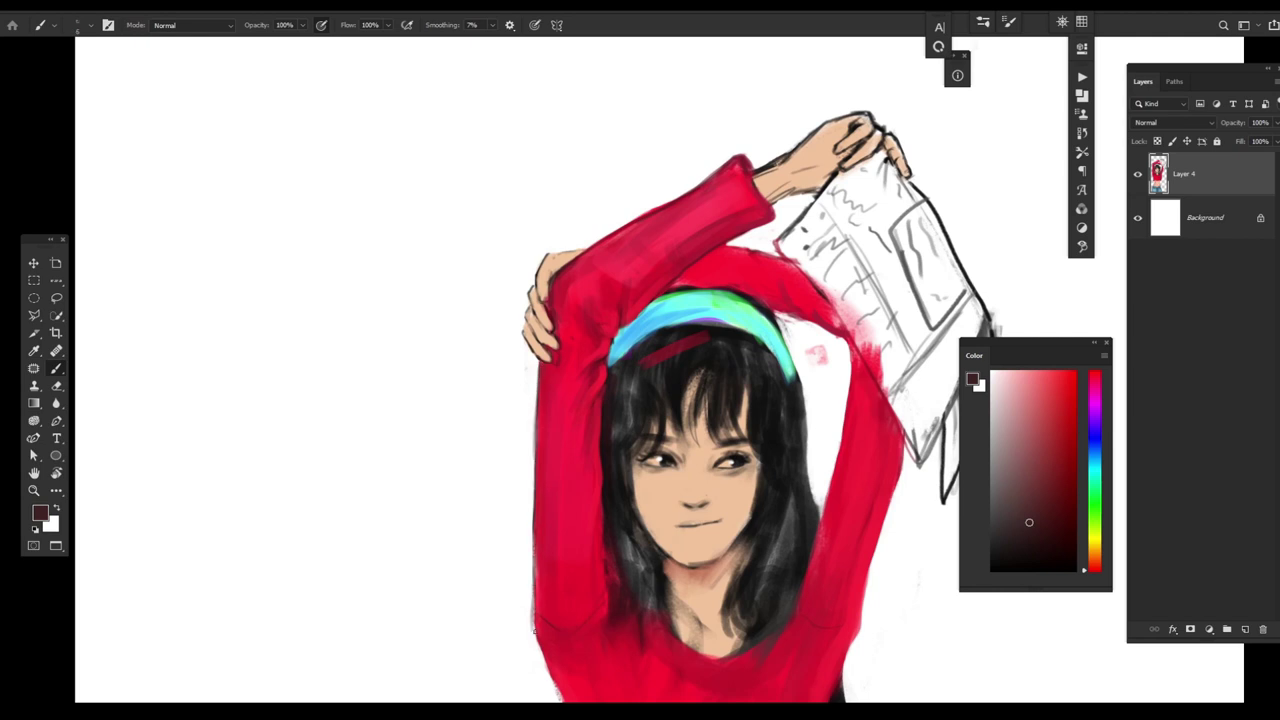
- Repaint the hair in sampled dark gray, covering the red stroke and narrowing the headband's end
{"action": "left_click_drag", "start_coordinate": [687, 574], "coordinate": [719, 454]}
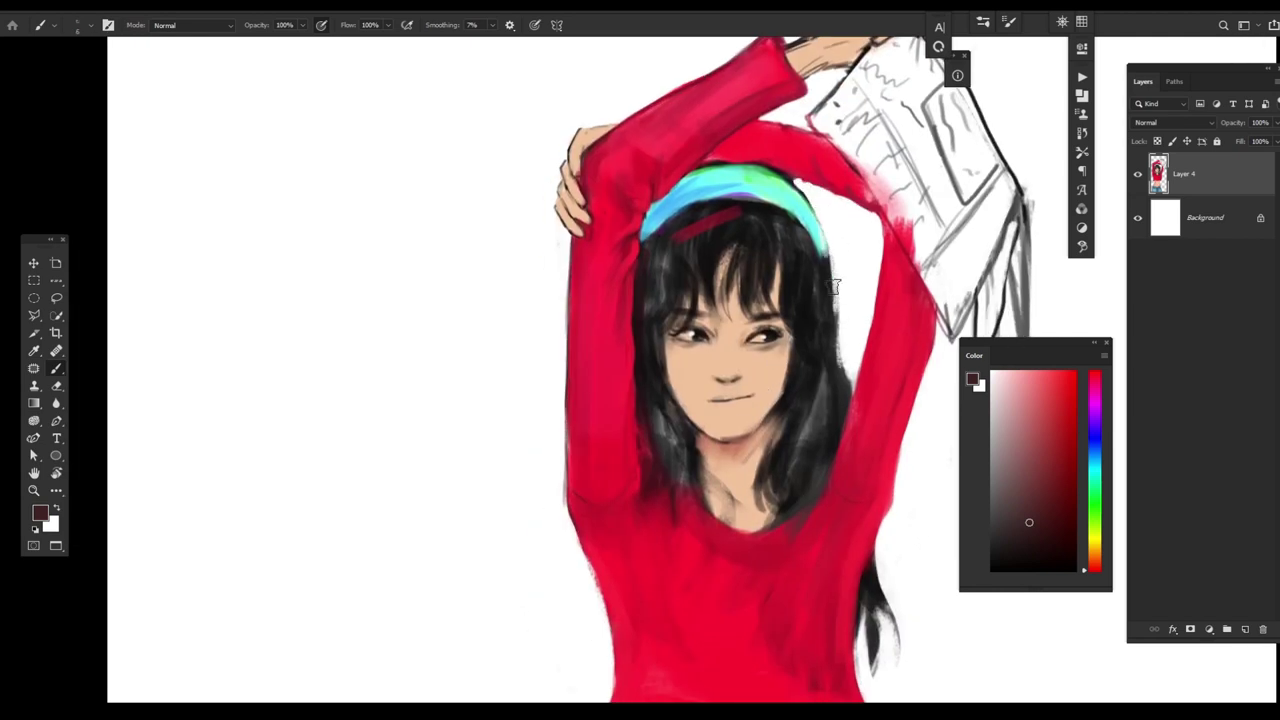
{"action": "left_click", "coordinate": [778, 201], "text": "alt"}
{"action": "left_click", "coordinate": [788, 220], "text": "alt"}
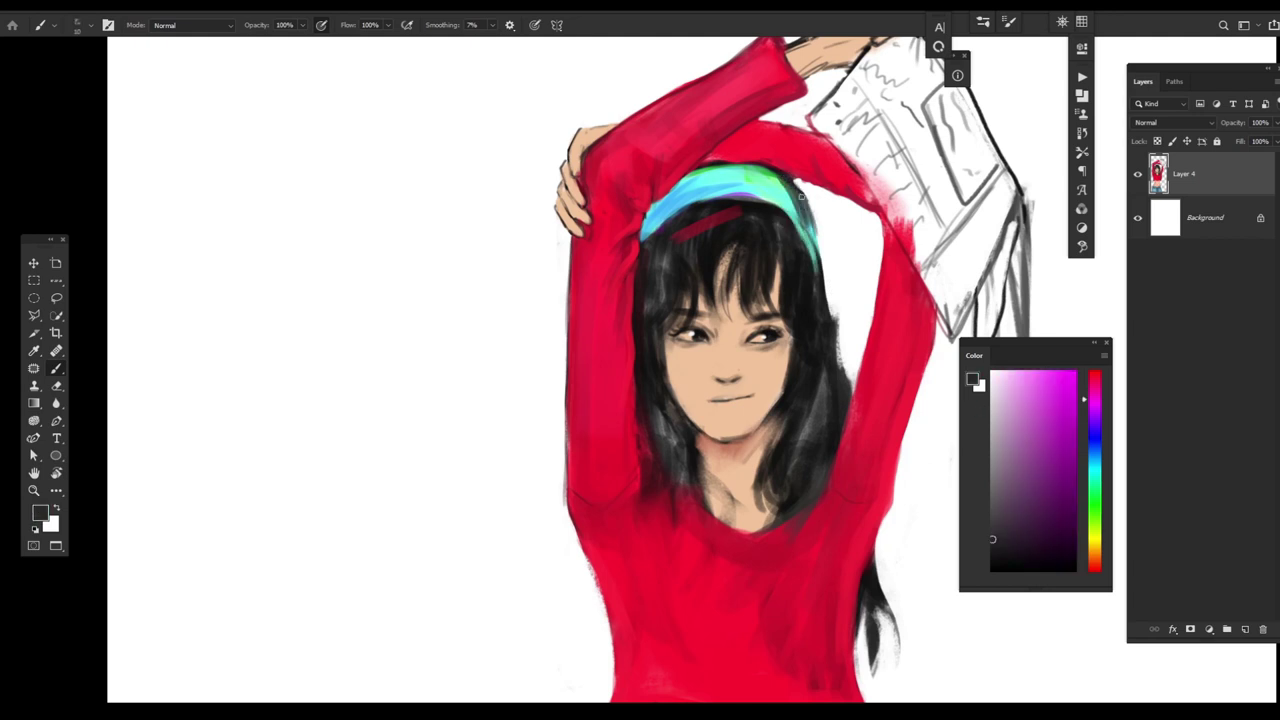
{"action": "mouse_move", "coordinate": [838, 388]}
{"action": "left_mouse_down"}
{"action": "mouse_move", "coordinate": [795, 275]}
{"action": "mouse_move", "coordinate": [755, 228]}
{"action": "mouse_move", "coordinate": [717, 220]}
{"action": "mouse_move", "coordinate": [648, 323]}
{"action": "left_mouse_up"}
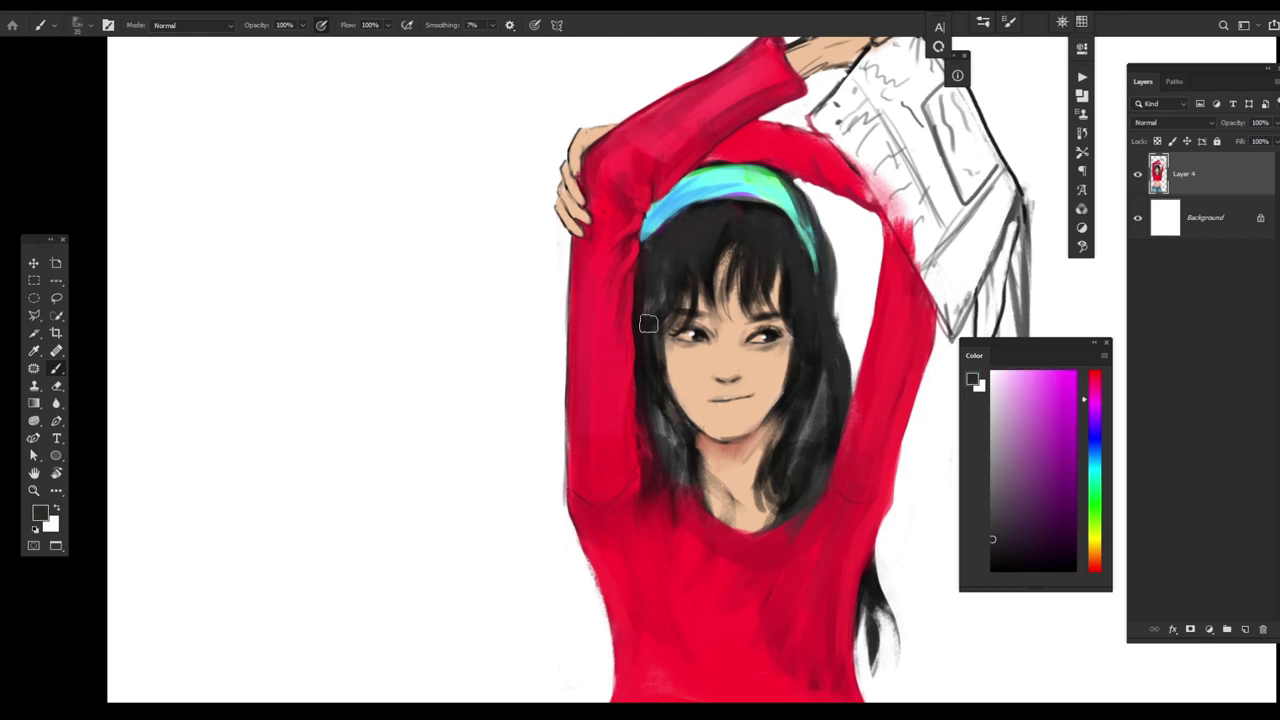
- Shade the lower part and edges of the upright sleeve with sampled dark red
{"action": "left_click", "coordinate": [643, 491], "text": "alt"}
{"action": "mouse_move", "coordinate": [568, 424]}
{"action": "left_mouse_down"}
{"action": "mouse_move", "coordinate": [572, 513]}
{"action": "mouse_move", "coordinate": [609, 596]}
{"action": "mouse_move", "coordinate": [614, 688]}
{"action": "left_mouse_up"}
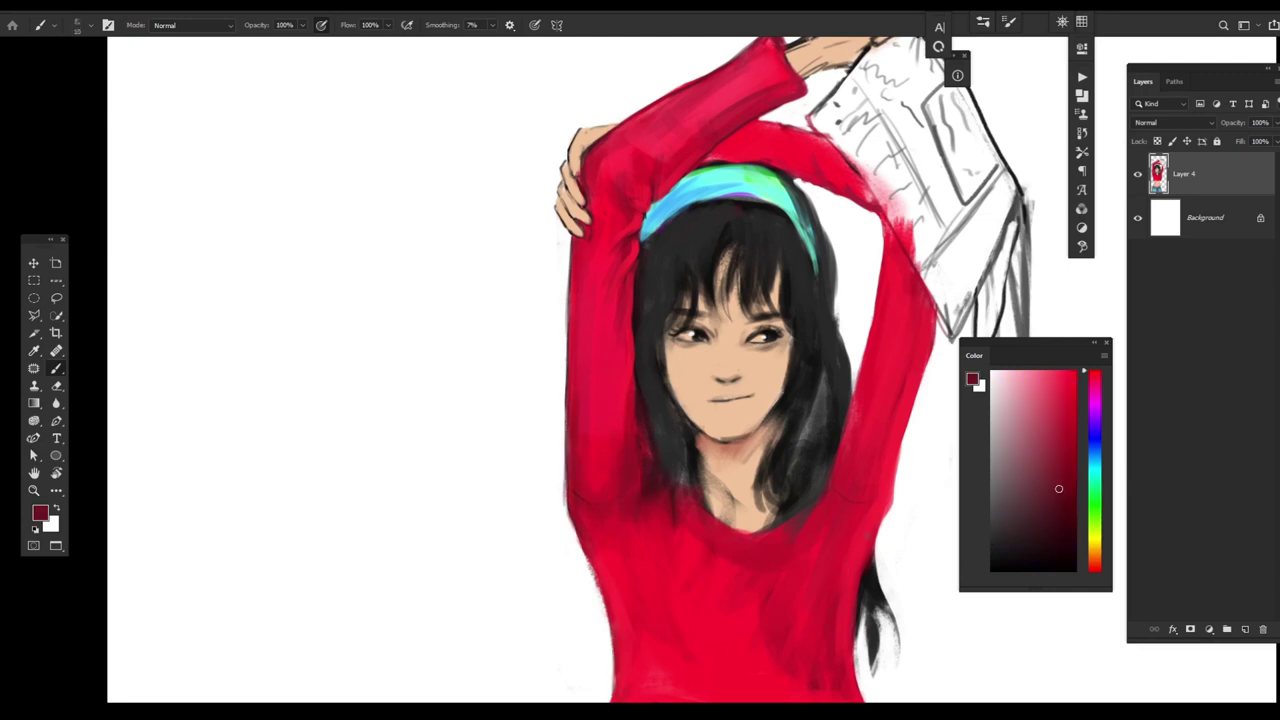
{"action": "scroll", "coordinate": [864, 569], "scroll_direction": "down", "scroll_amount": 2}
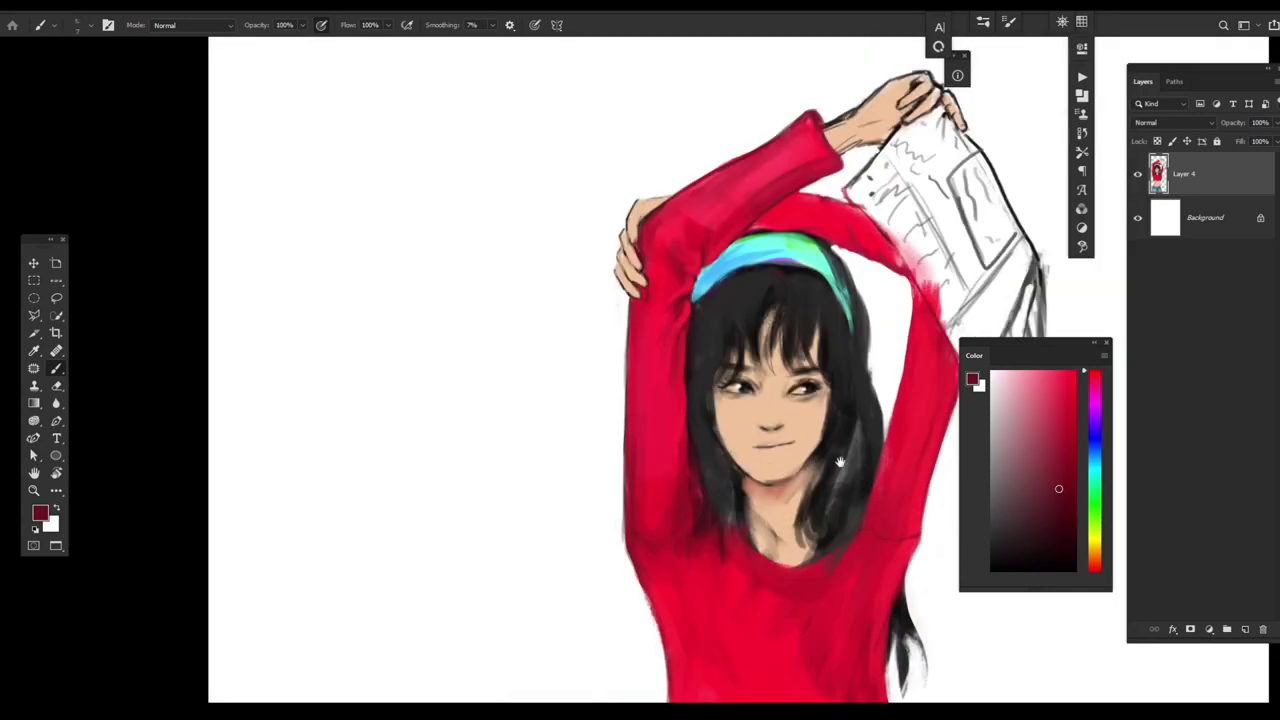
- Add dark red shading under the chin, on the neck and along the hair framing the face
{"action": "scroll", "coordinate": [820, 530], "scroll_direction": "up", "scroll_amount": 4}
{"action": "scroll", "coordinate": [800, 510], "scroll_direction": "down", "scroll_amount": 4}
{"action": "scroll", "coordinate": [791, 502], "scroll_direction": "up", "scroll_amount": 4}
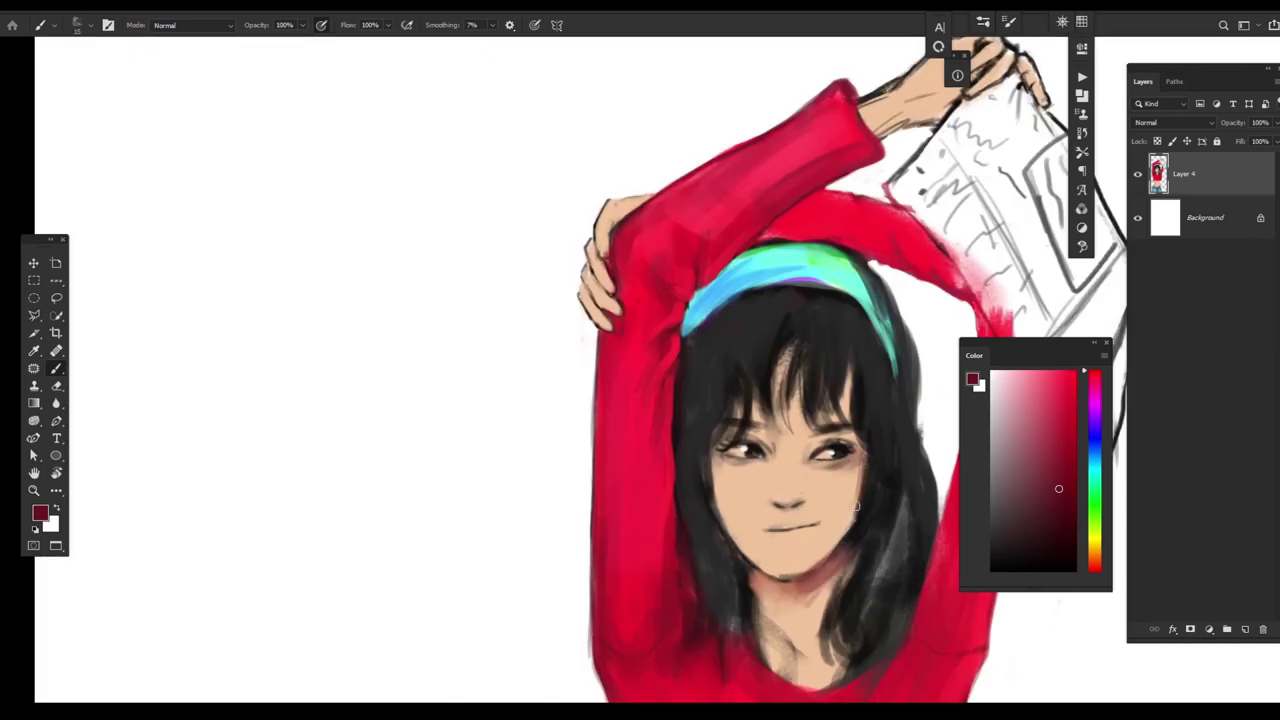
{"action": "scroll", "coordinate": [855, 555], "scroll_direction": "down", "scroll_amount": 1}
{"action": "scroll", "coordinate": [855, 555], "scroll_direction": "up", "scroll_amount": 1}
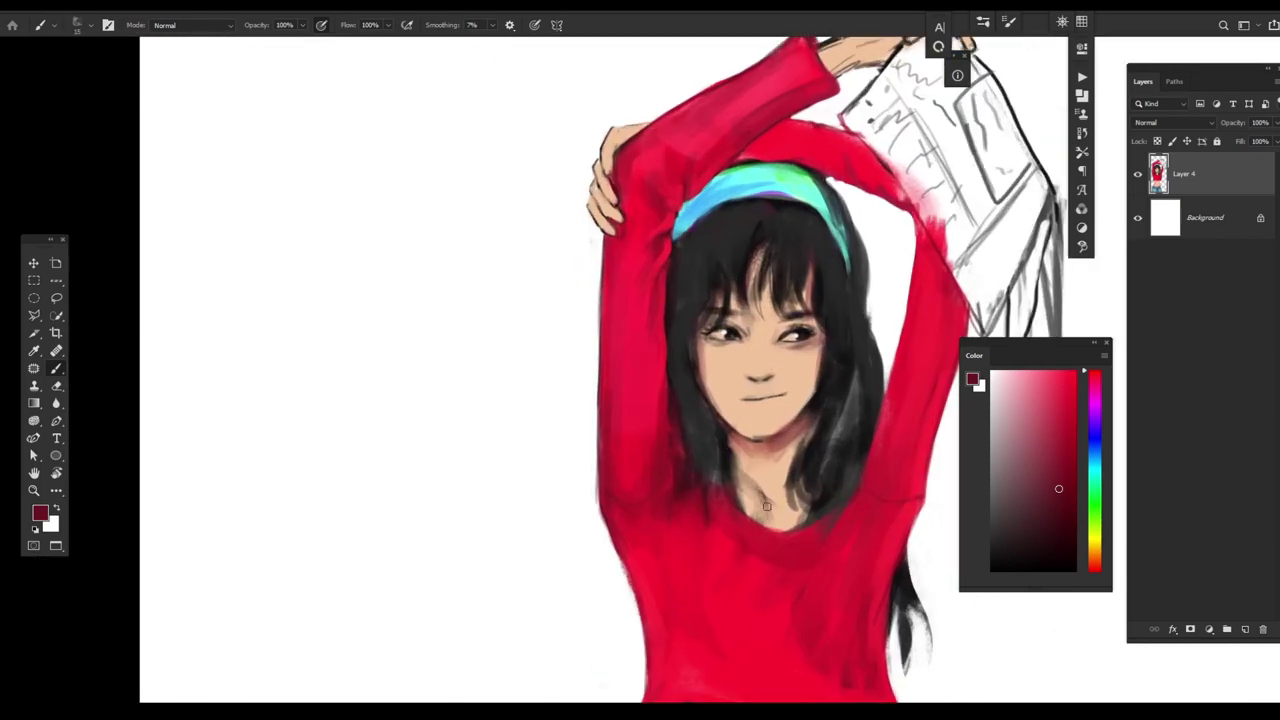
- Blend a warm peach tone over the face, the forehead by the bangs and the neck
{"action": "left_click", "coordinate": [801, 400], "text": "alt"}
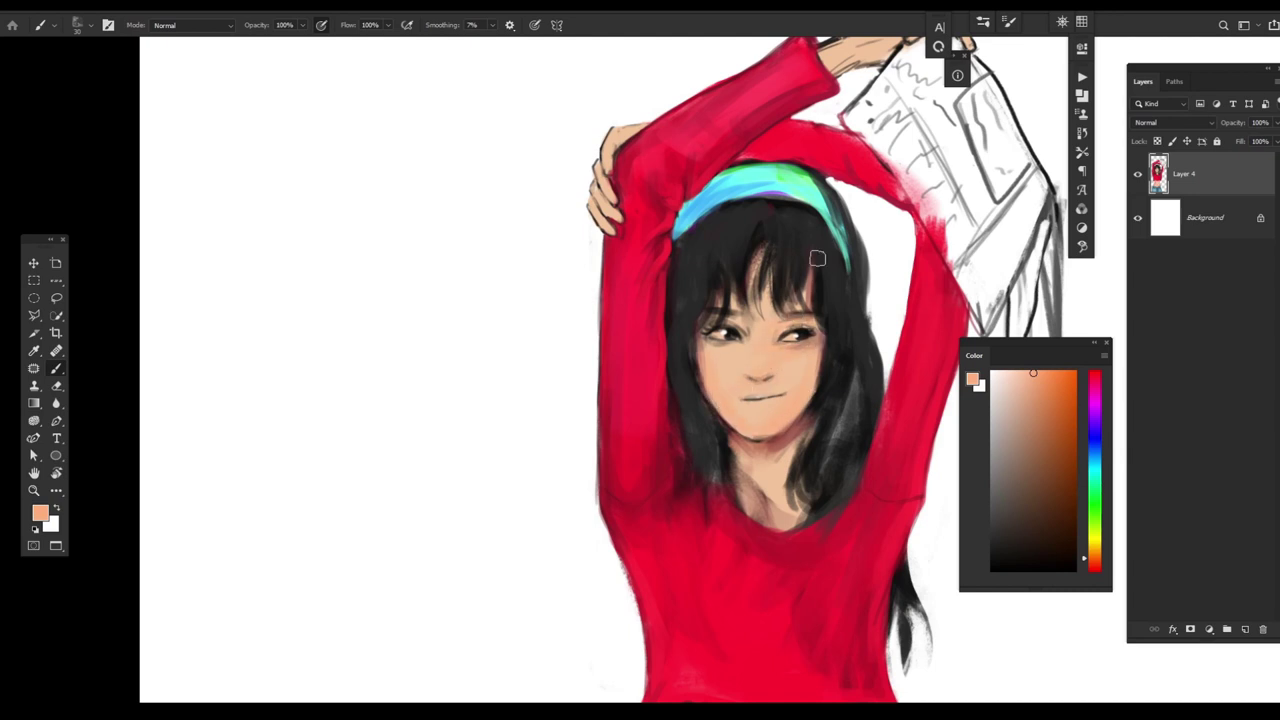
{"action": "mouse_move", "coordinate": [814, 257]}
{"action": "left_mouse_down"}
{"action": "mouse_move", "coordinate": [760, 305]}
{"action": "mouse_move", "coordinate": [755, 331]}
{"action": "mouse_move", "coordinate": [719, 308]}
{"action": "mouse_move", "coordinate": [709, 316]}
{"action": "mouse_move", "coordinate": [748, 326]}
{"action": "left_mouse_up"}
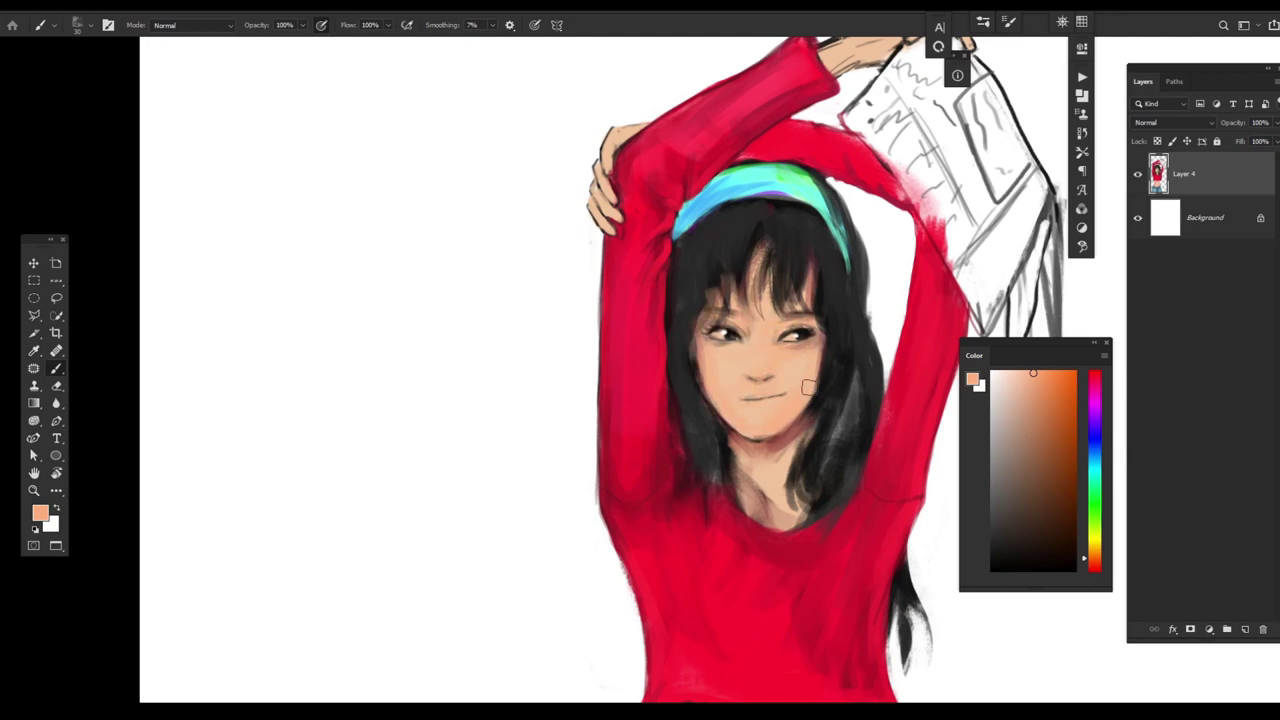
{"action": "mouse_move", "coordinate": [808, 386]}
{"action": "left_mouse_down"}
{"action": "mouse_move", "coordinate": [749, 446]}
{"action": "mouse_move", "coordinate": [806, 433]}
{"action": "mouse_move", "coordinate": [752, 474]}
{"action": "mouse_move", "coordinate": [784, 522]}
{"action": "mouse_move", "coordinate": [743, 469]}
{"action": "mouse_move", "coordinate": [792, 506]}
{"action": "left_mouse_up"}
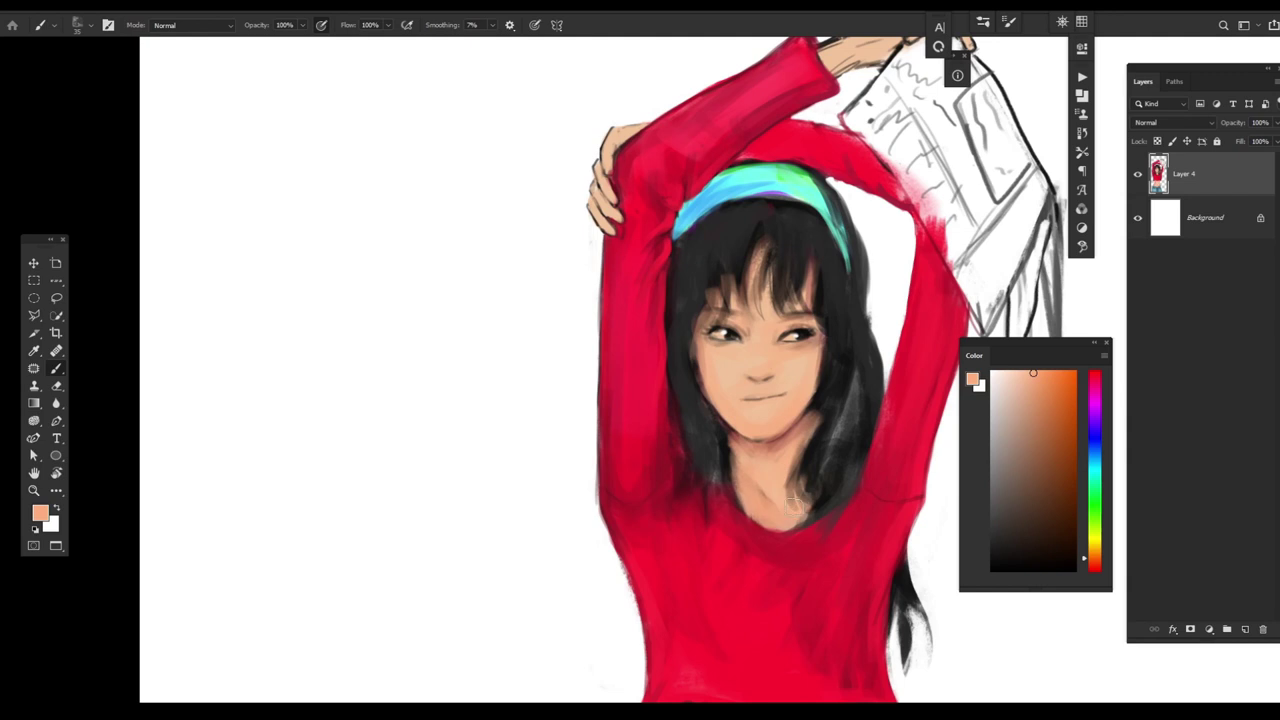
- Tint the lips with muted red and soften the skin around the mouth with sampled peach tones
{"action": "left_click", "coordinate": [1050, 425]}
{"action": "left_click", "coordinate": [824, 400], "text": "alt"}
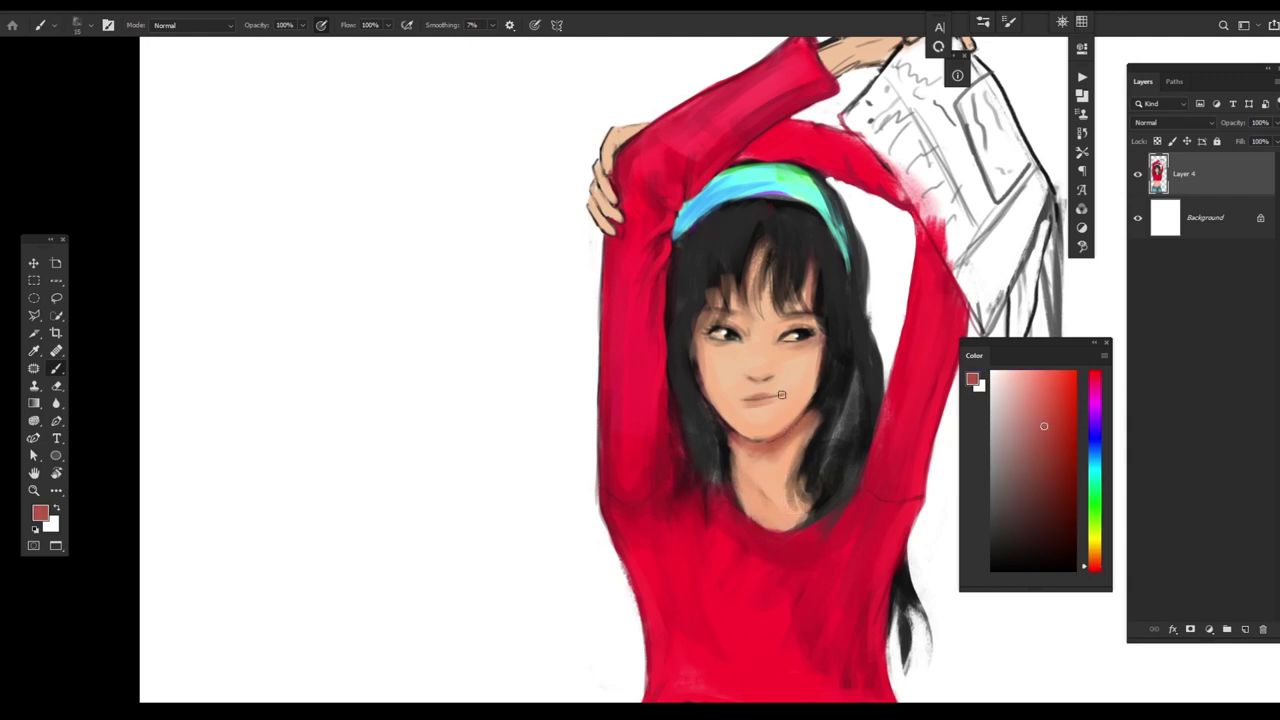
{"action": "scroll", "coordinate": [750, 424], "scroll_direction": "up", "scroll_amount": 1}
{"action": "left_click", "coordinate": [749, 409], "text": "alt"}
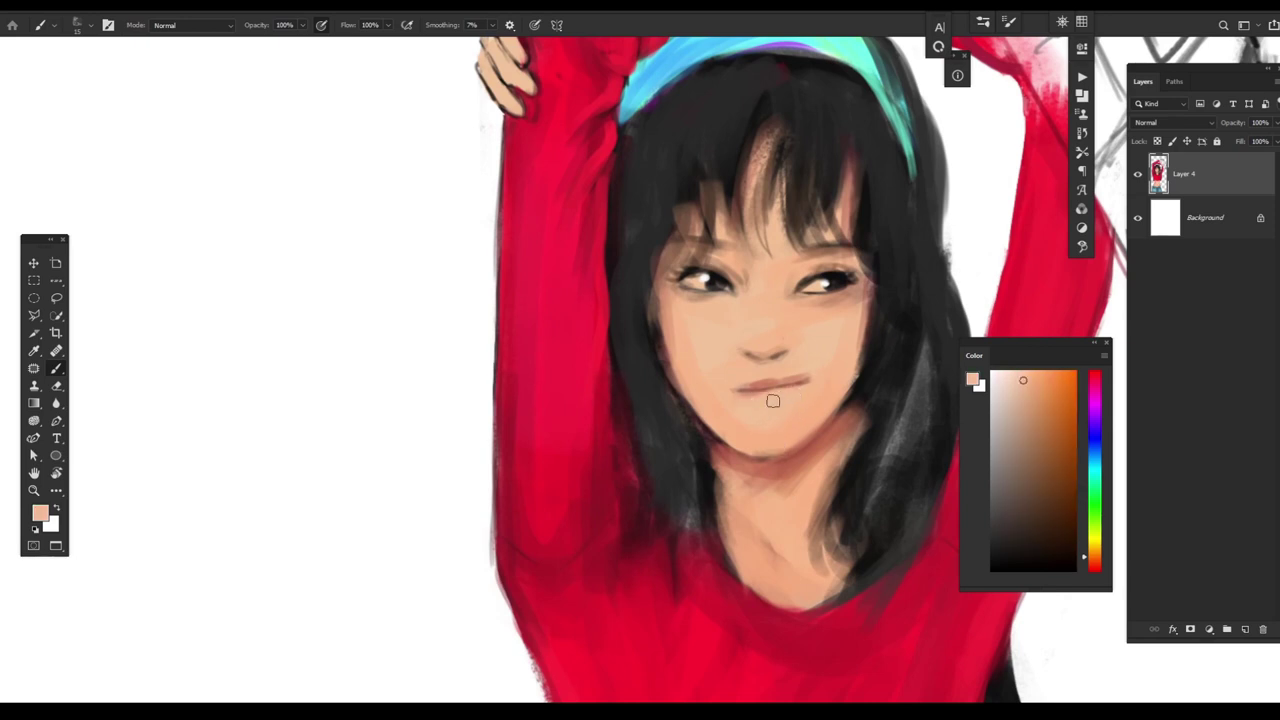
{"action": "left_click", "coordinate": [761, 388], "text": "alt"}
{"action": "left_click", "coordinate": [818, 378], "text": "alt"}
- Define the mouth line in dark red and colour the lips with a brighter red
{"action": "scroll", "coordinate": [757, 388], "scroll_direction": "down", "scroll_amount": 2}
{"action": "left_click", "coordinate": [768, 382], "text": "alt"}
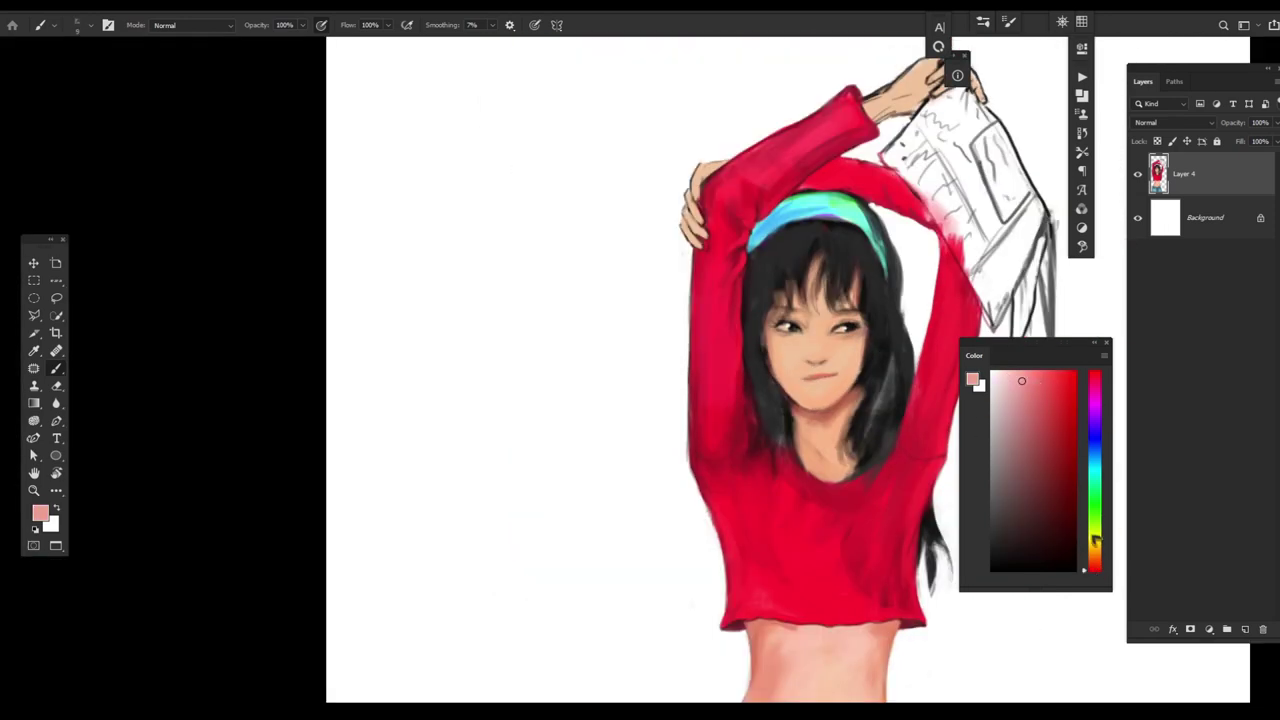
{"action": "scroll", "coordinate": [768, 382], "scroll_direction": "up", "scroll_amount": 3}
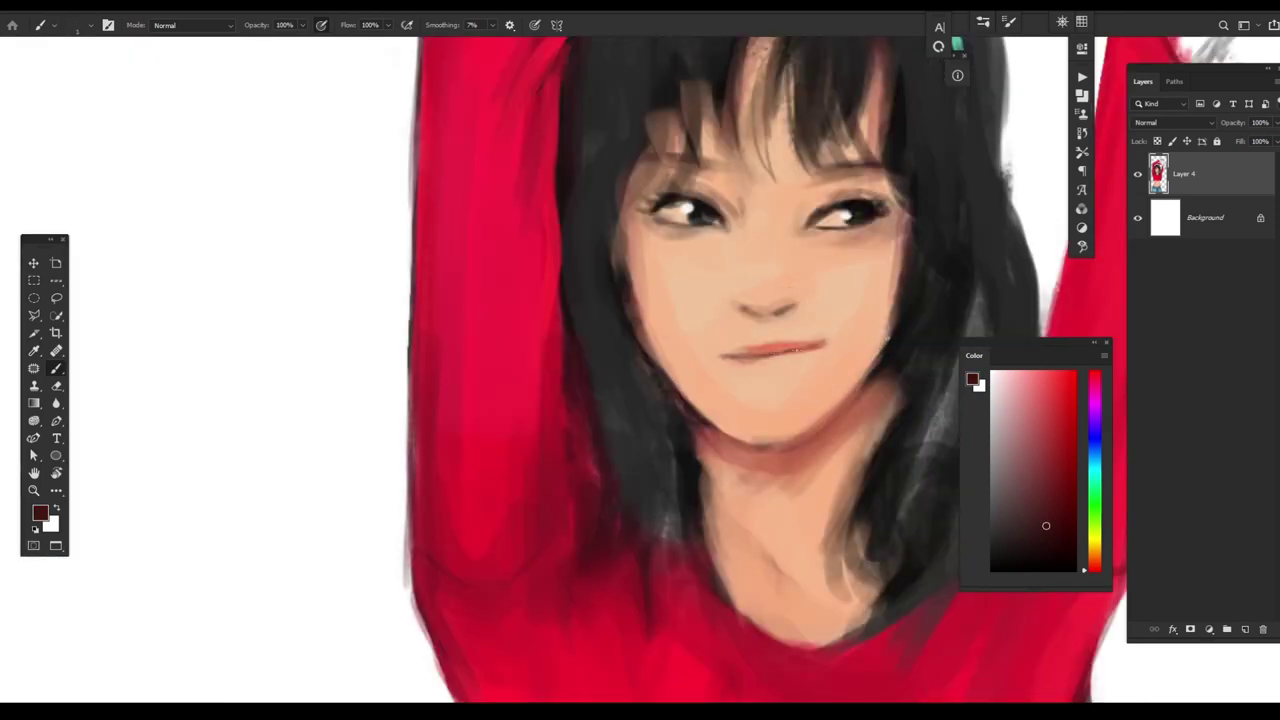
{"action": "left_click", "coordinate": [816, 346], "text": "alt"}
{"action": "left_click_drag", "start_coordinate": [837, 355], "coordinate": [737, 363]}
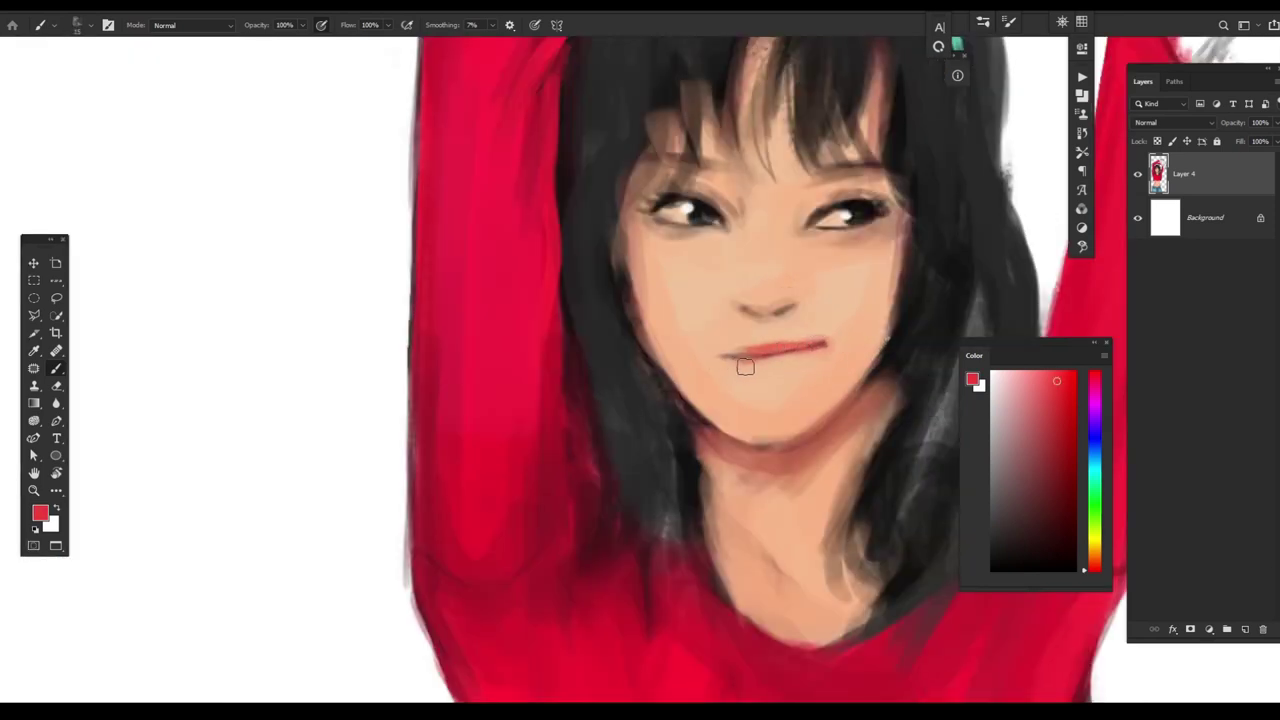
- Brush a sampled red blush along both outer edges of the face, from the cheeks down towards the jaw
{"action": "left_click", "coordinate": [784, 358], "text": "alt"}
{"action": "scroll", "coordinate": [820, 380], "scroll_direction": "down", "scroll_amount": 3}
{"action": "scroll", "coordinate": [820, 380], "scroll_direction": "up", "scroll_amount": 3}
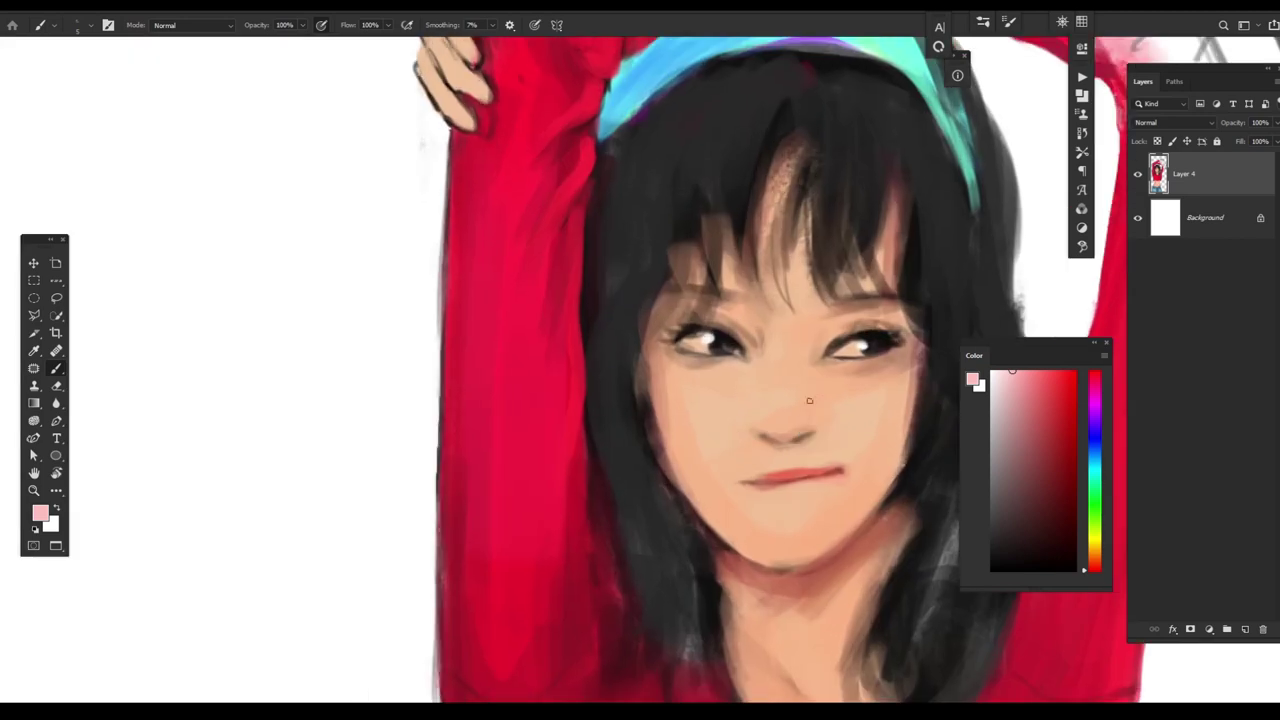
{"action": "left_click", "coordinate": [917, 428], "text": "alt"}
{"action": "left_click_drag", "start_coordinate": [917, 430], "coordinate": [886, 488]}
{"action": "left_click_drag", "start_coordinate": [652, 365], "coordinate": [690, 495]}
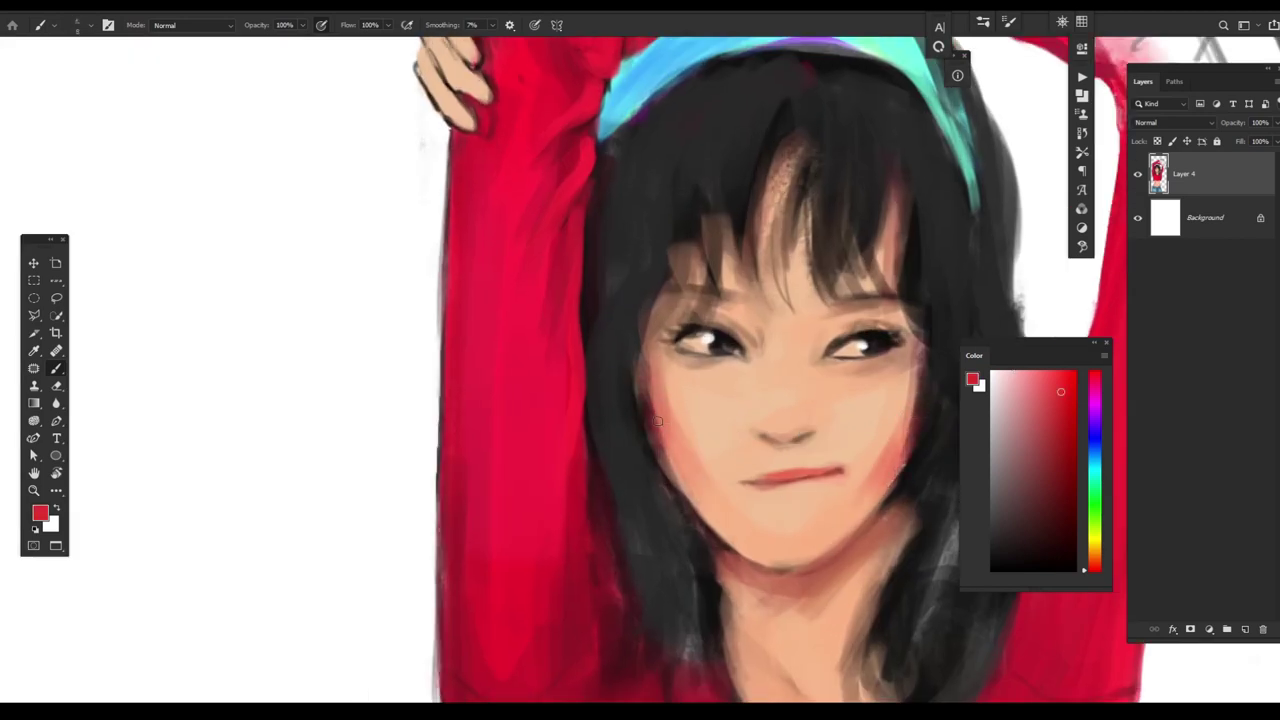
- Tint the skin beneath both eyes with red
{"action": "mouse_move", "coordinate": [690, 430]}
{"action": "left_mouse_down"}
{"action": "mouse_move", "coordinate": [700, 350]}
{"action": "mouse_move", "coordinate": [745, 372]}
{"action": "left_mouse_up"}
{"action": "left_click_drag", "start_coordinate": [855, 362], "coordinate": [900, 376]}
{"action": "scroll", "coordinate": [700, 350], "scroll_direction": "down", "scroll_amount": 3}
{"action": "scroll", "coordinate": [700, 350], "scroll_direction": "up", "scroll_amount": 3}
{"action": "left_click", "coordinate": [700, 356], "text": "alt"}
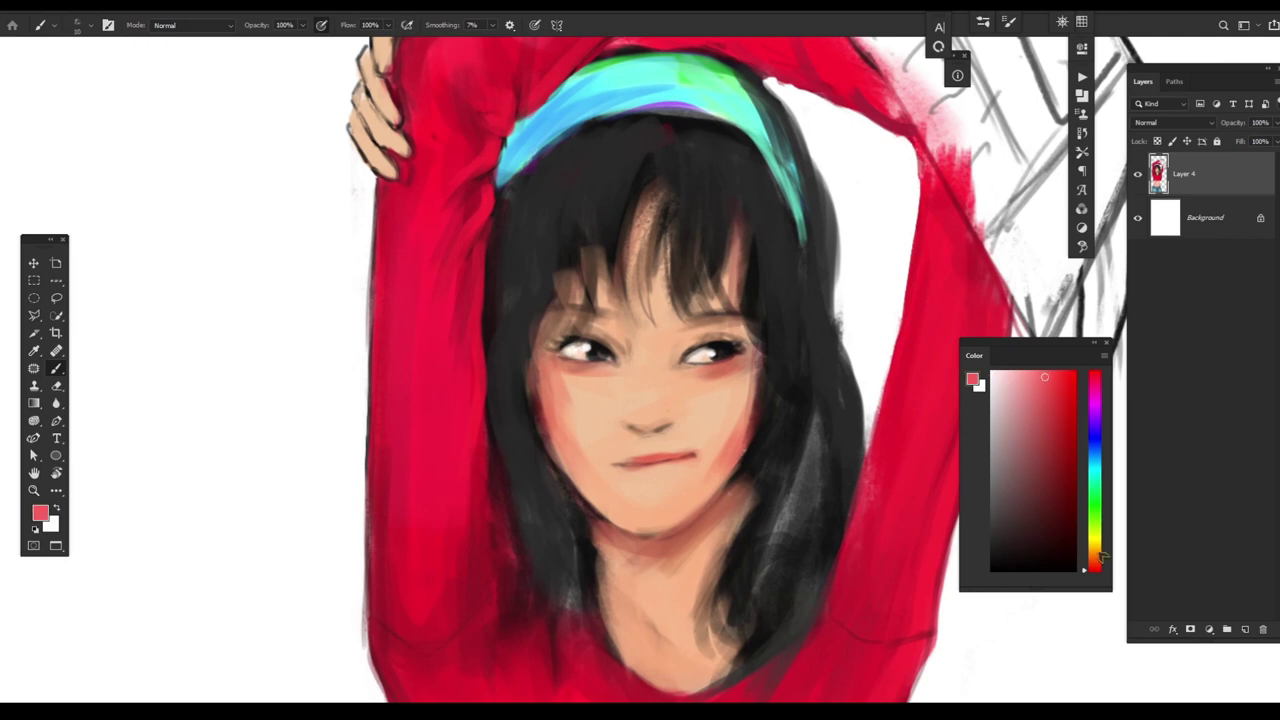
- Undo the last stroke and rework the blush on both outer cheeks with sampled skin and darker red tones
{"action": "left_click", "coordinate": [737, 408], "text": "alt"}
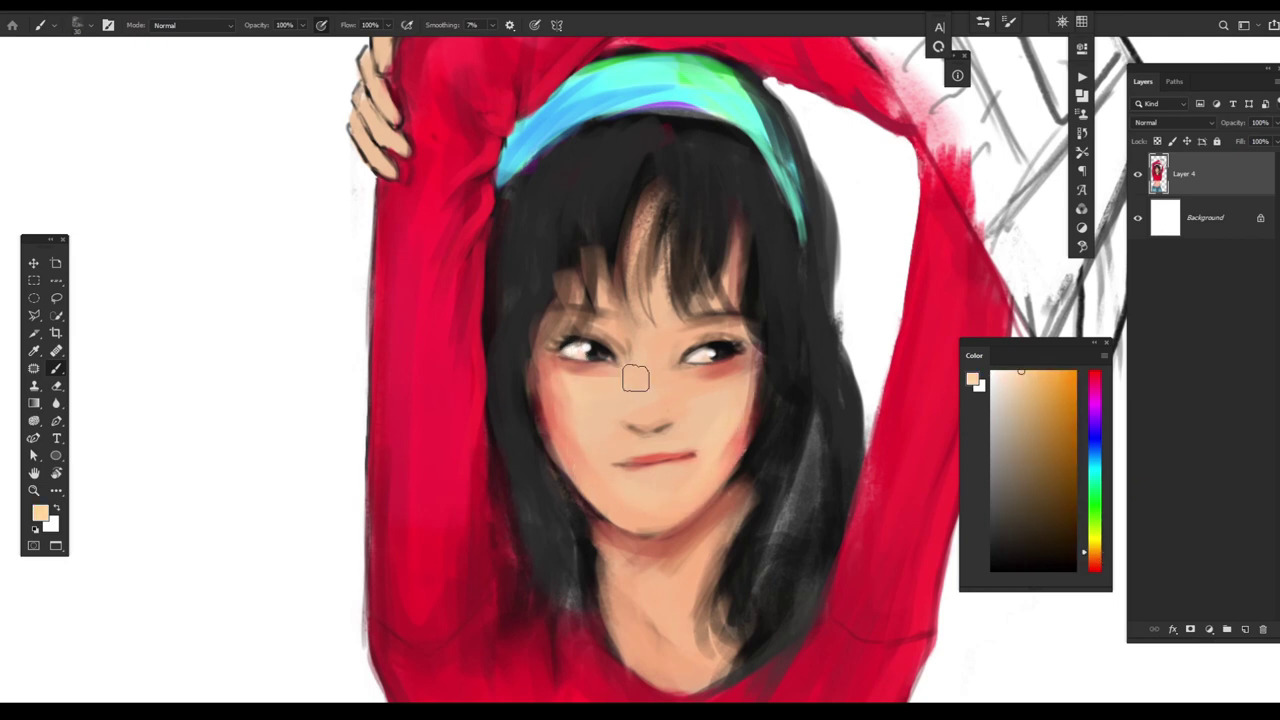
{"action": "key", "text": "ctrl+z"}
{"action": "left_click", "coordinate": [540, 393], "text": "alt"}
{"action": "mouse_move", "coordinate": [535, 440]}
{"action": "left_mouse_down"}
{"action": "mouse_move", "coordinate": [560, 490]}
{"action": "mouse_move", "coordinate": [585, 486]}
{"action": "left_mouse_up"}
{"action": "left_click_drag", "start_coordinate": [745, 440], "coordinate": [720, 470]}
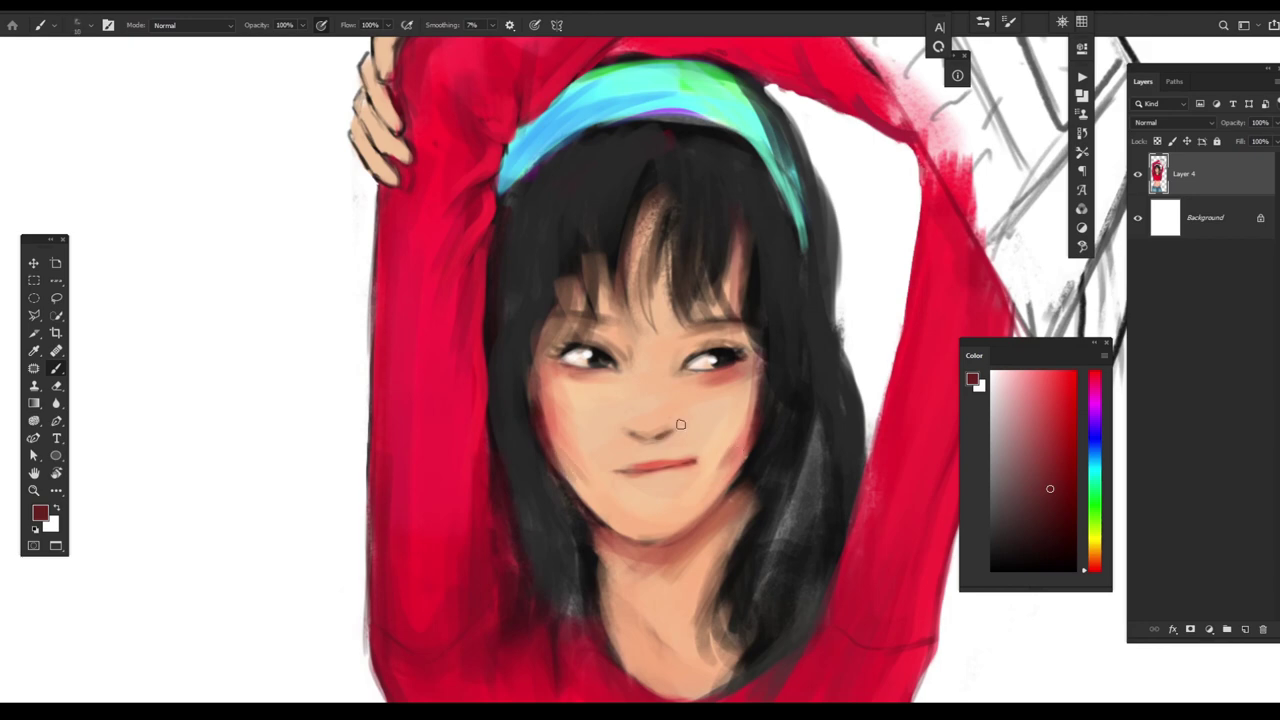
- Redden the tip and sides of the nose with a sampled pinkish red
{"action": "scroll", "coordinate": [680, 425], "scroll_direction": "down", "scroll_amount": 1}
{"action": "left_click", "coordinate": [705, 463], "text": "alt"}
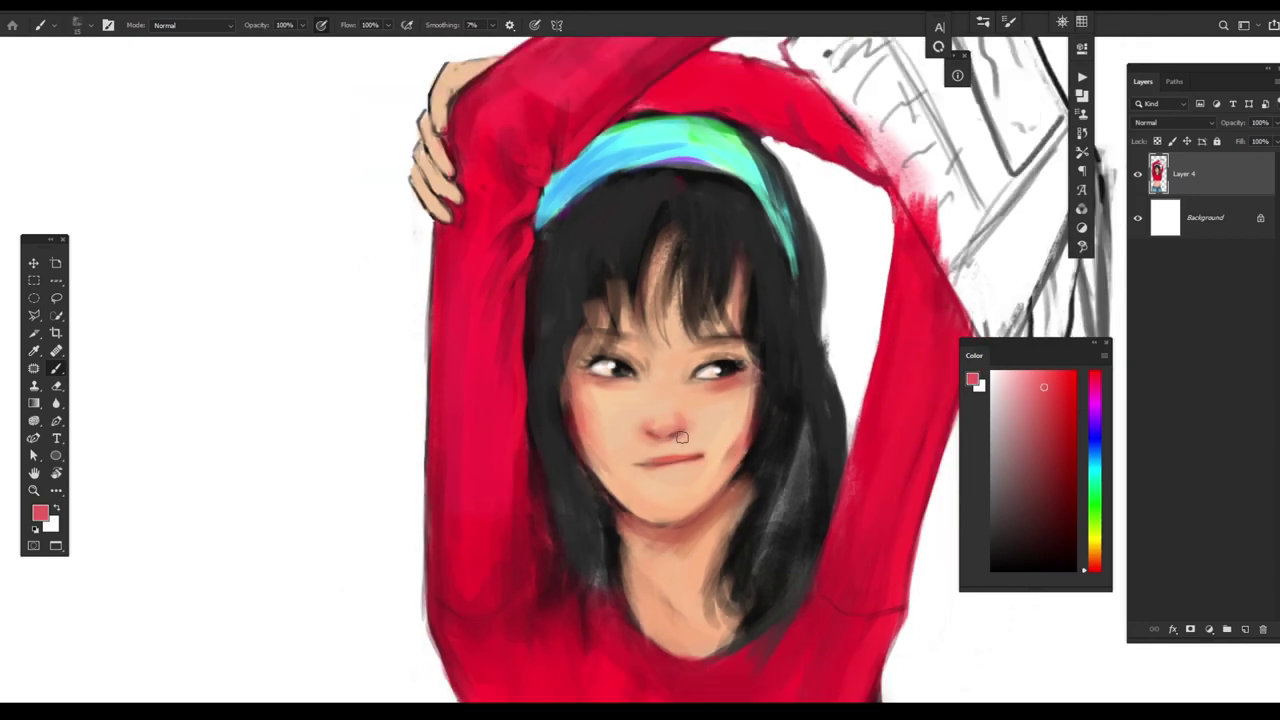
{"action": "scroll", "coordinate": [645, 425], "scroll_direction": "down", "scroll_amount": 3}
{"action": "scroll", "coordinate": [771, 443], "scroll_direction": "up", "scroll_amount": 5}
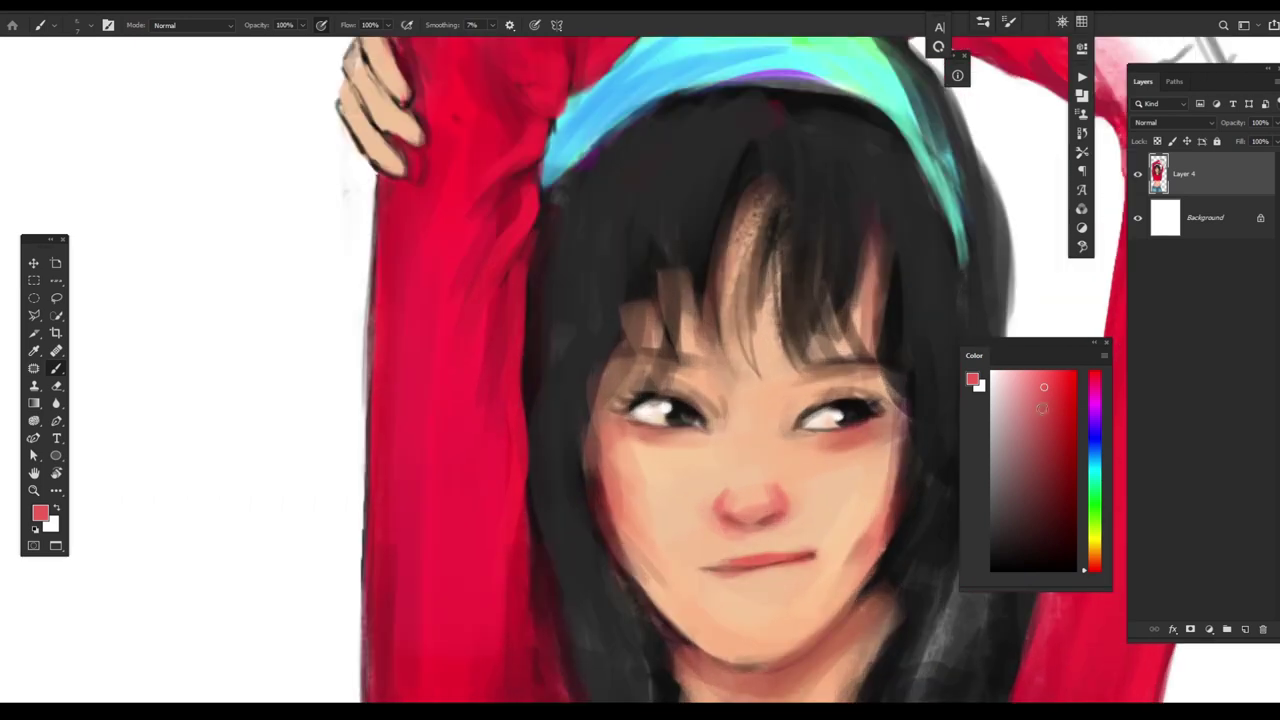
- Mix a saturated orange, warm the cheek edges with it, and sample a softer orange-peach from the face
{"action": "left_click", "coordinate": [858, 475], "text": "alt"}
{"action": "left_click_drag", "start_coordinate": [1093, 534], "coordinate": [1093, 560]}
{"action": "left_click", "coordinate": [1065, 372]}
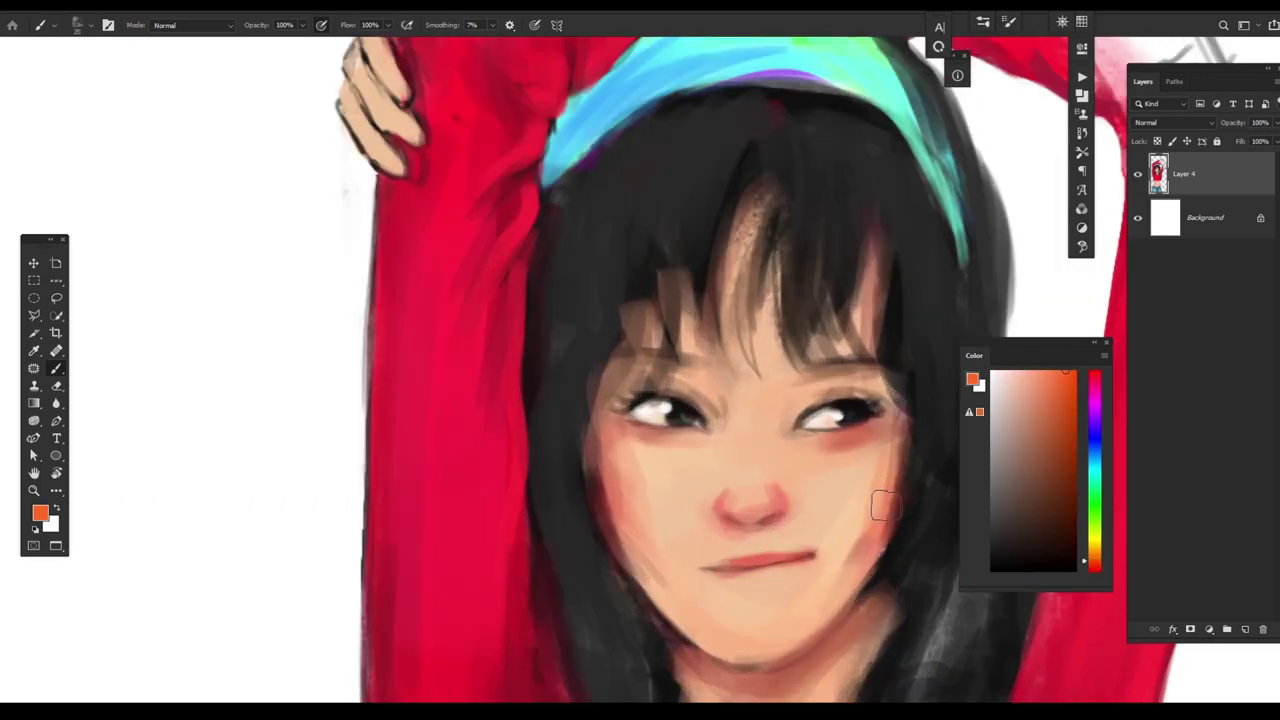
{"action": "scroll", "coordinate": [786, 543], "scroll_direction": "down", "scroll_amount": 5}
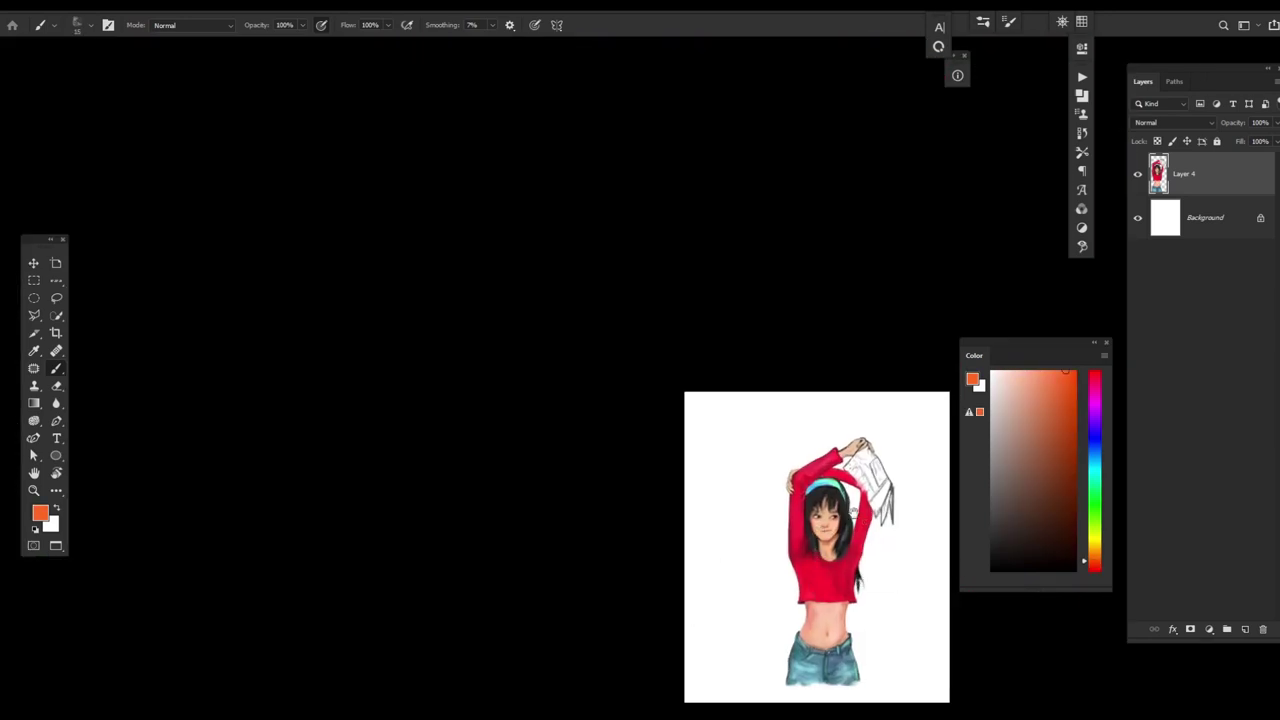
{"action": "scroll", "coordinate": [851, 490], "scroll_direction": "up", "scroll_amount": 5}
{"action": "left_click", "coordinate": [590, 470], "text": "alt"}
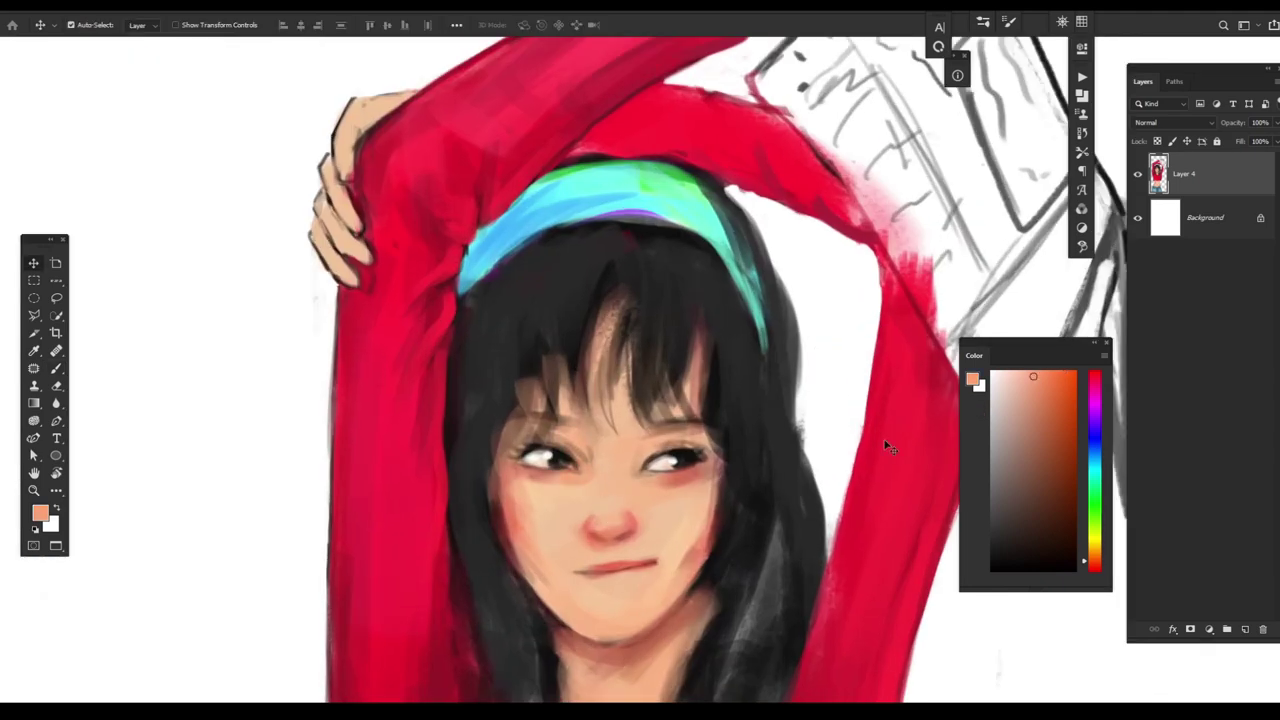
{"action": "key", "text": "v"}
{"action": "key", "text": "b"}
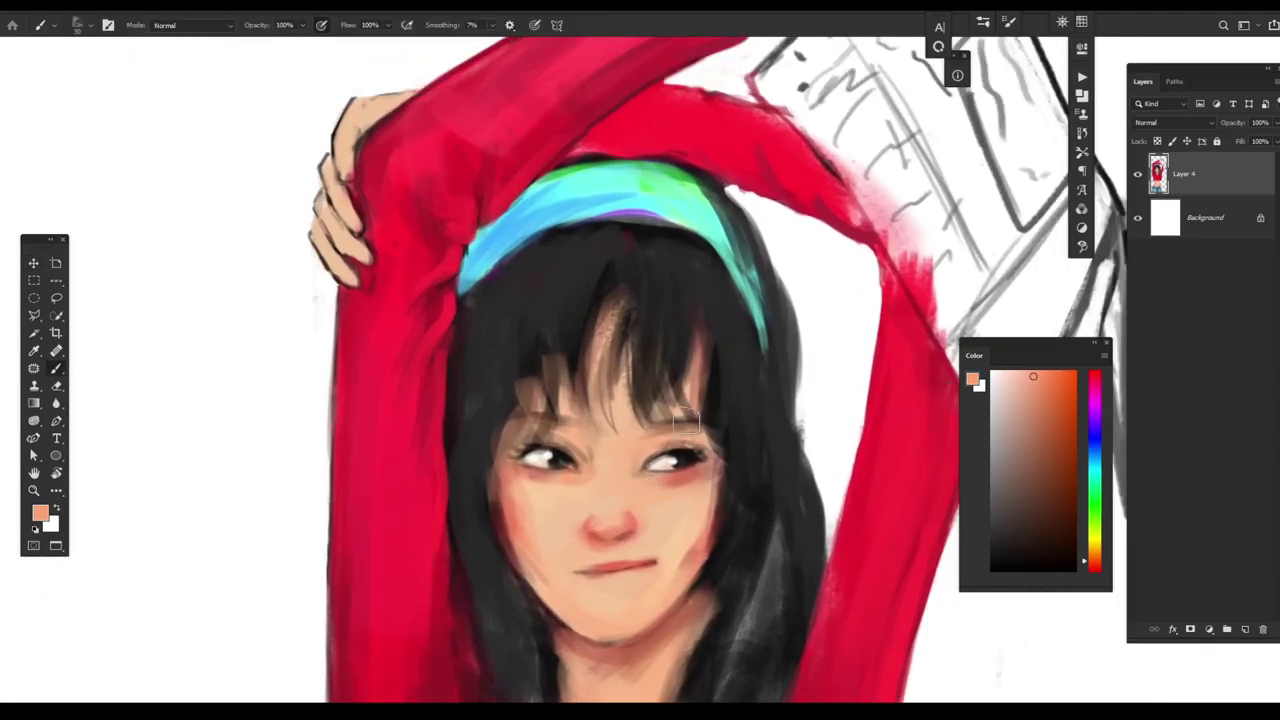
- Soften the nose and cheek transitions with sampled light peach skin tones
{"action": "left_click", "coordinate": [637, 476], "text": "alt"}
{"action": "left_click", "coordinate": [690, 545], "text": "alt"}
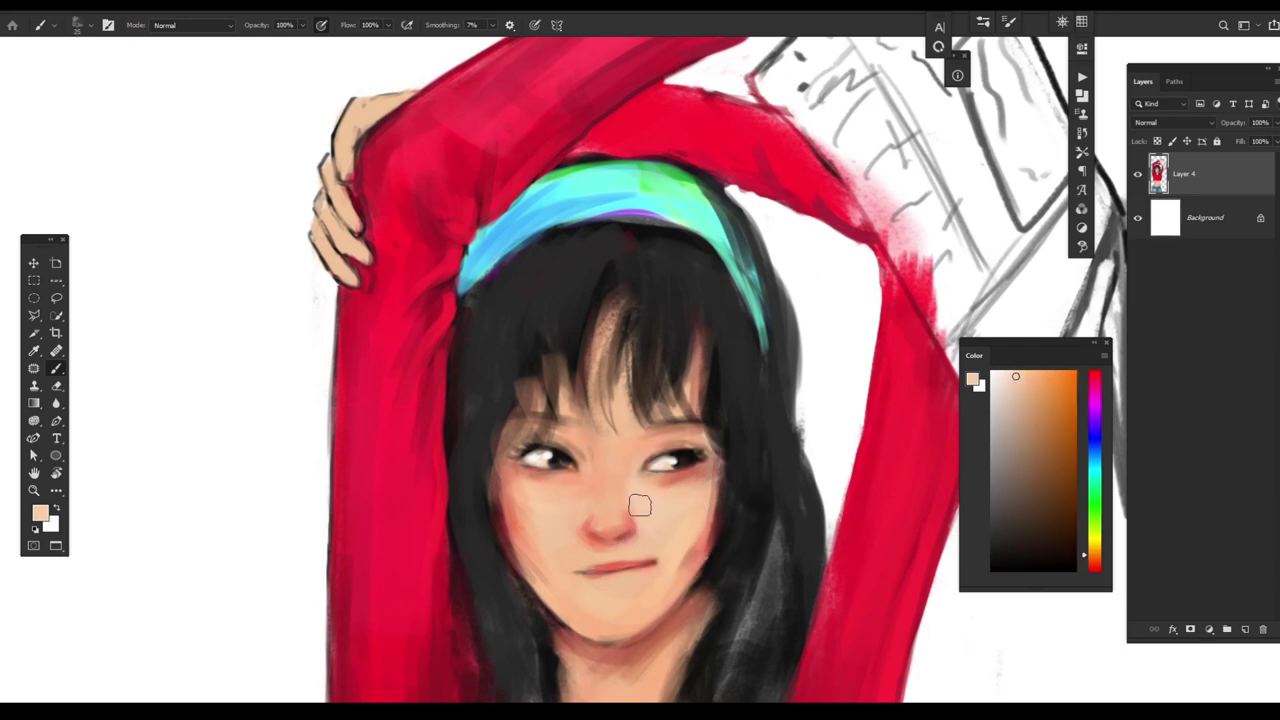
{"action": "key", "text": "ctrl+0"}
{"action": "left_click_drag", "start_coordinate": [694, 553], "coordinate": [786, 457]}
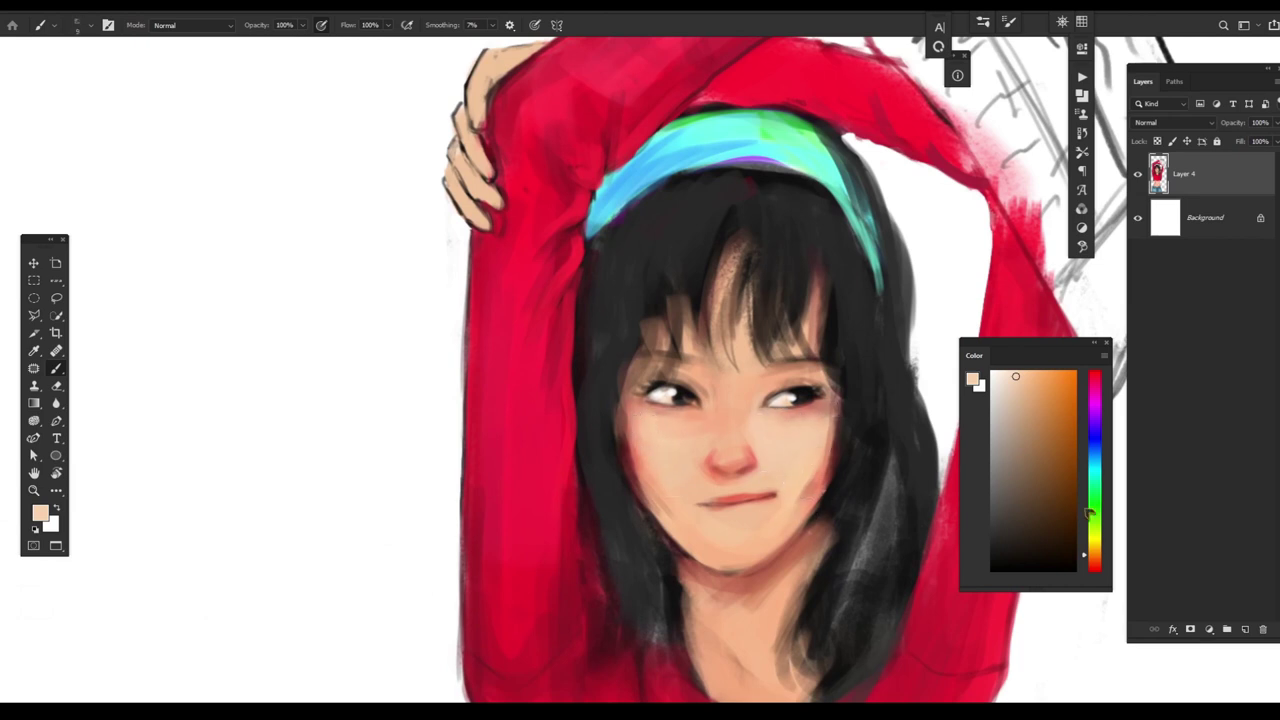
- Paint red shading over both upper eyelids, up to the eyebrows
{"action": "left_click", "coordinate": [793, 404], "text": "alt"}
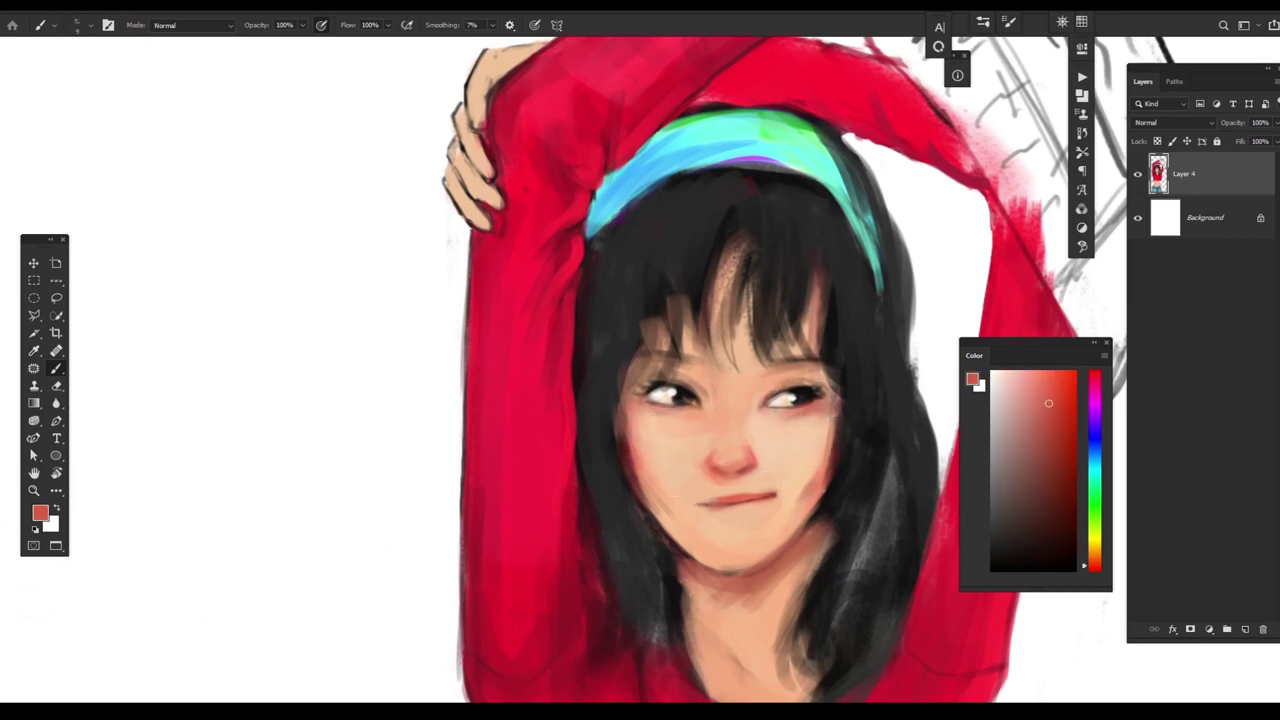
{"action": "left_click_drag", "start_coordinate": [772, 384], "coordinate": [818, 392]}
{"action": "left_click_drag", "start_coordinate": [638, 386], "coordinate": [660, 368]}
{"action": "key", "text": "bracketright"}
{"action": "key", "text": "bracketright"}
{"action": "key", "text": "bracketright"}
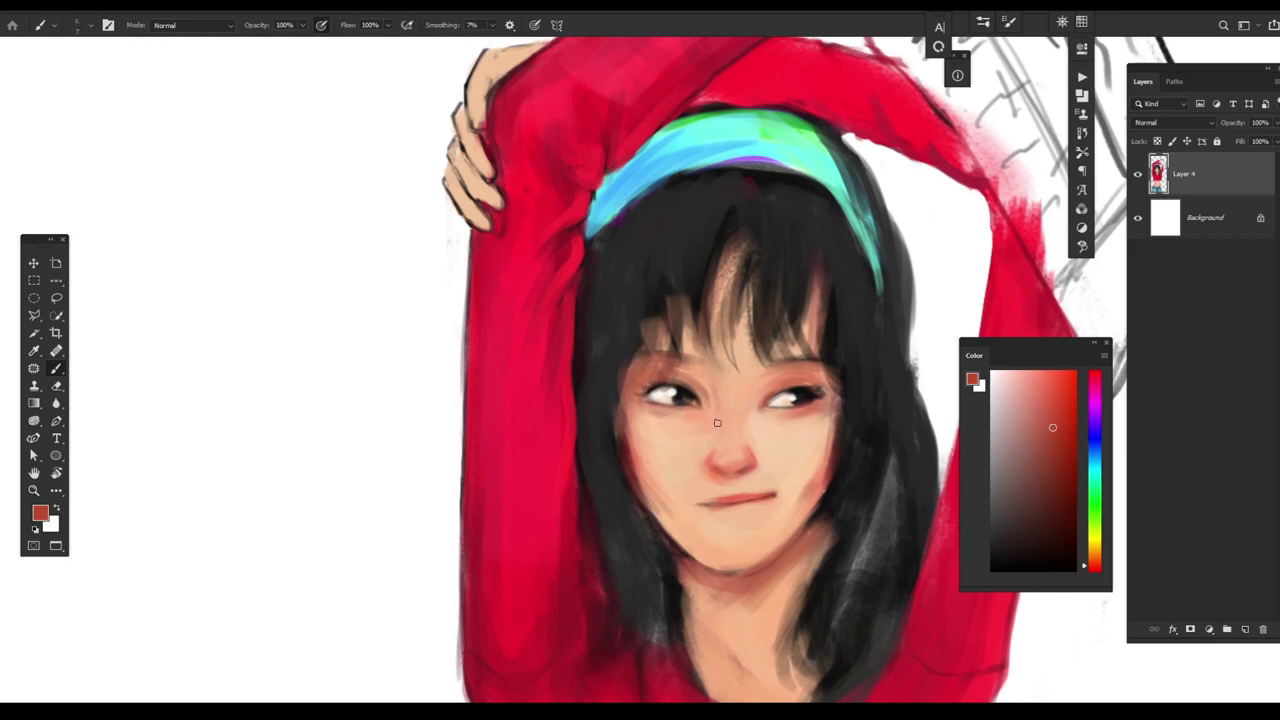
- Enlarge the brush, add red to the nose bridge and jaw contour, and blend the chin with sampled peach
{"action": "key", "text": "bracketright"}
{"action": "key", "text": "bracketright"}
{"action": "key", "text": "bracketright"}
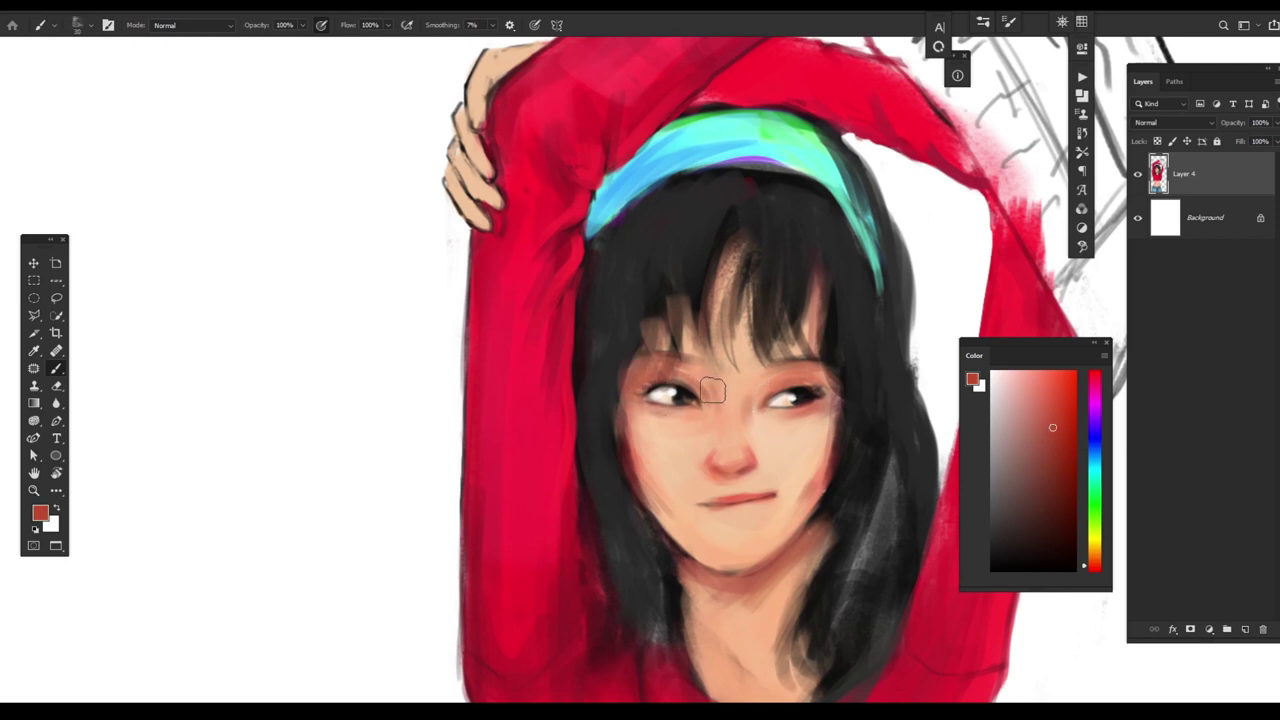
{"action": "left_click_drag", "start_coordinate": [712, 372], "coordinate": [710, 418]}
{"action": "mouse_move", "coordinate": [637, 487]}
{"action": "left_mouse_down"}
{"action": "mouse_move", "coordinate": [748, 544]}
{"action": "mouse_move", "coordinate": [687, 549]}
{"action": "mouse_move", "coordinate": [733, 501]}
{"action": "mouse_move", "coordinate": [755, 542]}
{"action": "mouse_move", "coordinate": [659, 464]}
{"action": "mouse_move", "coordinate": [735, 531]}
{"action": "left_mouse_up"}
{"action": "left_click", "coordinate": [750, 535], "text": "alt"}
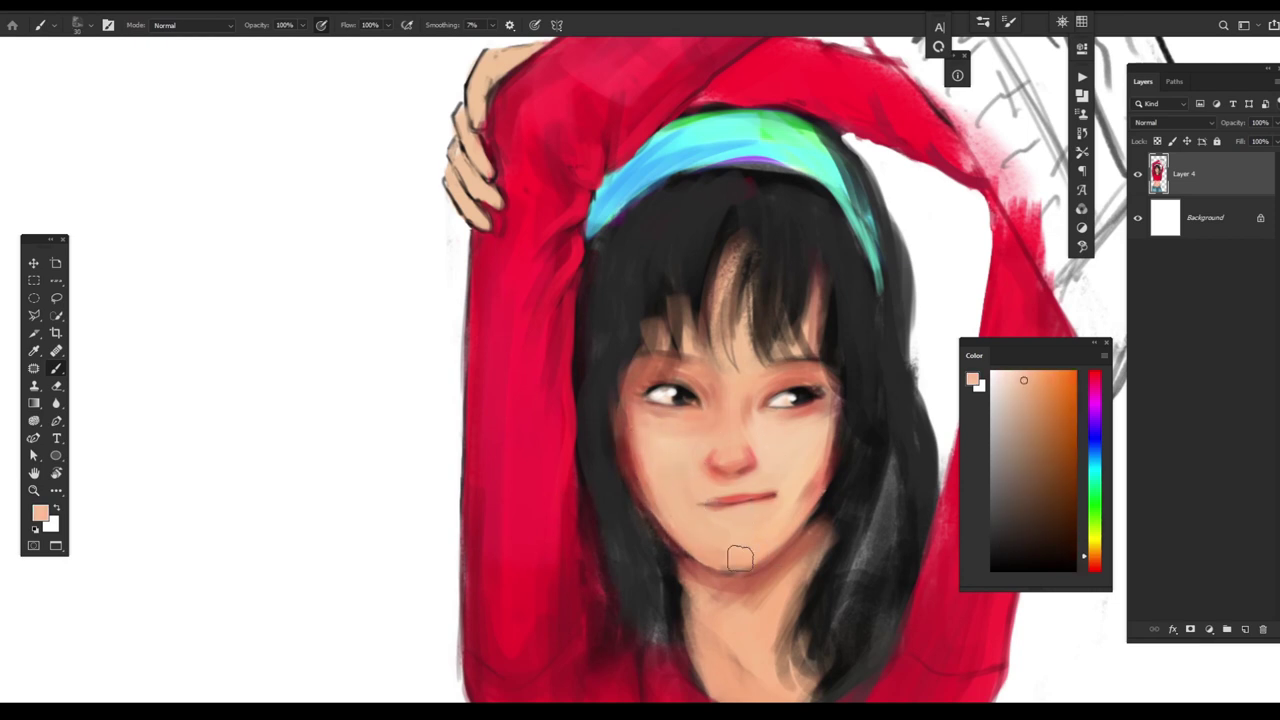
- Refine the lips with sampled tones and deepen the underside of the nose with dark red
{"action": "left_click", "coordinate": [737, 498], "text": "alt"}
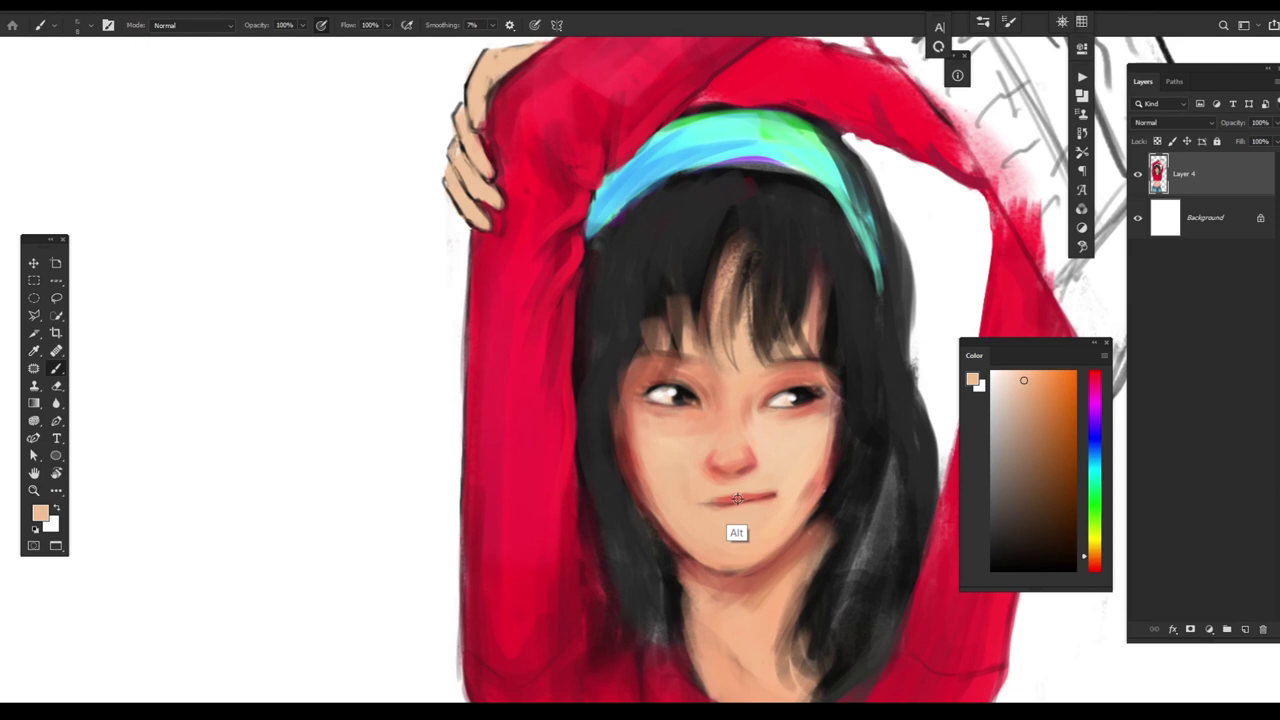
{"action": "left_click", "coordinate": [829, 474], "text": "alt"}
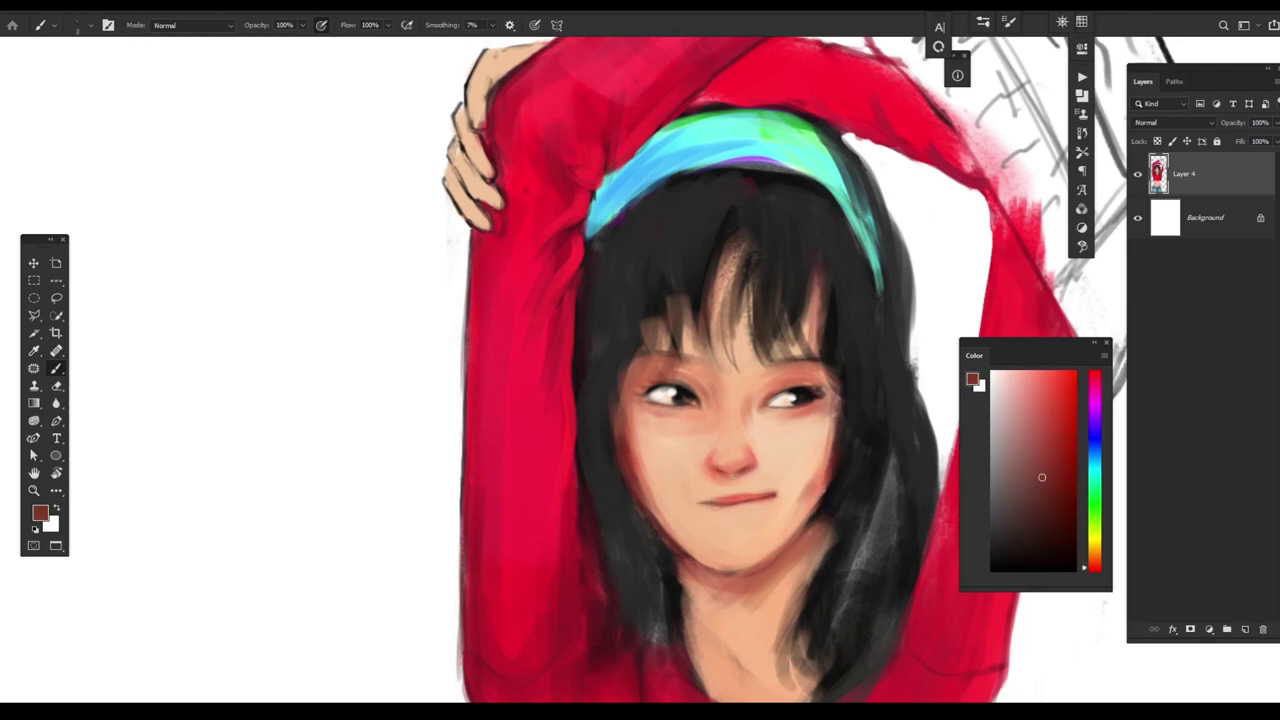
{"action": "left_click", "coordinate": [729, 471], "text": "alt"}
{"action": "left_click", "coordinate": [804, 408], "text": "alt"}
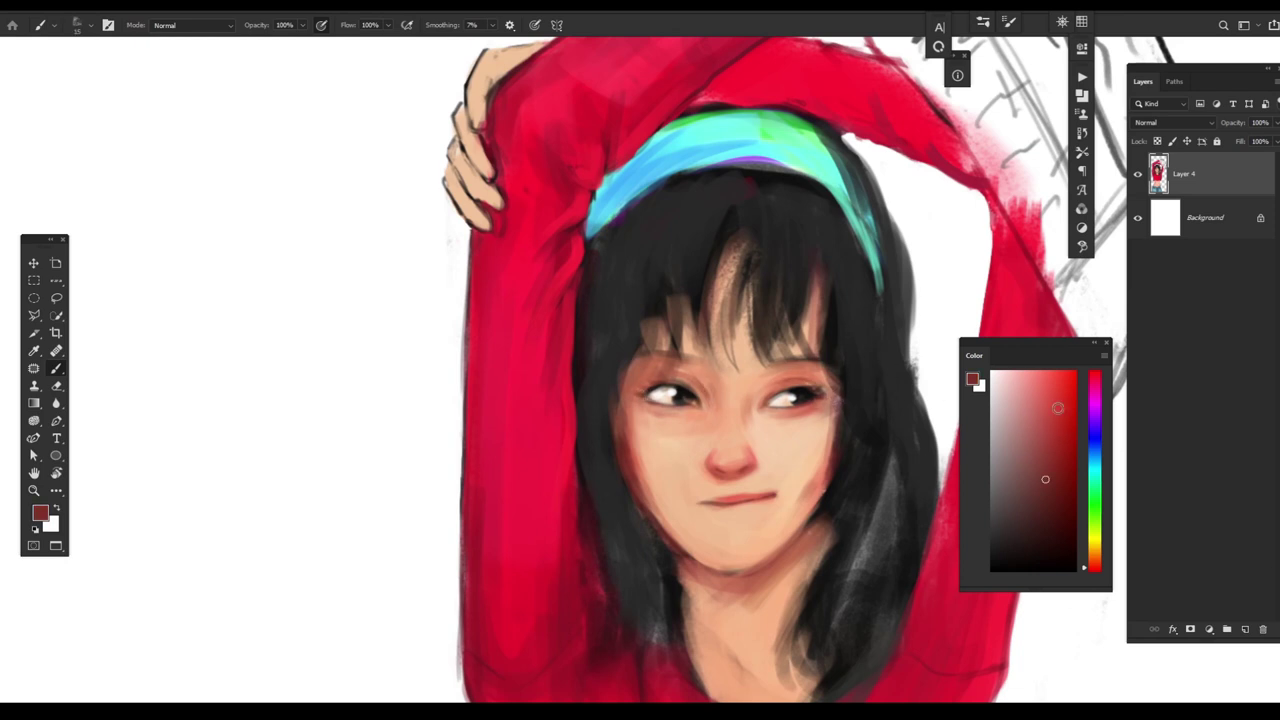
- Paint both eyebrows in very dark reddish brown
{"action": "left_click", "coordinate": [776, 380], "text": "alt"}
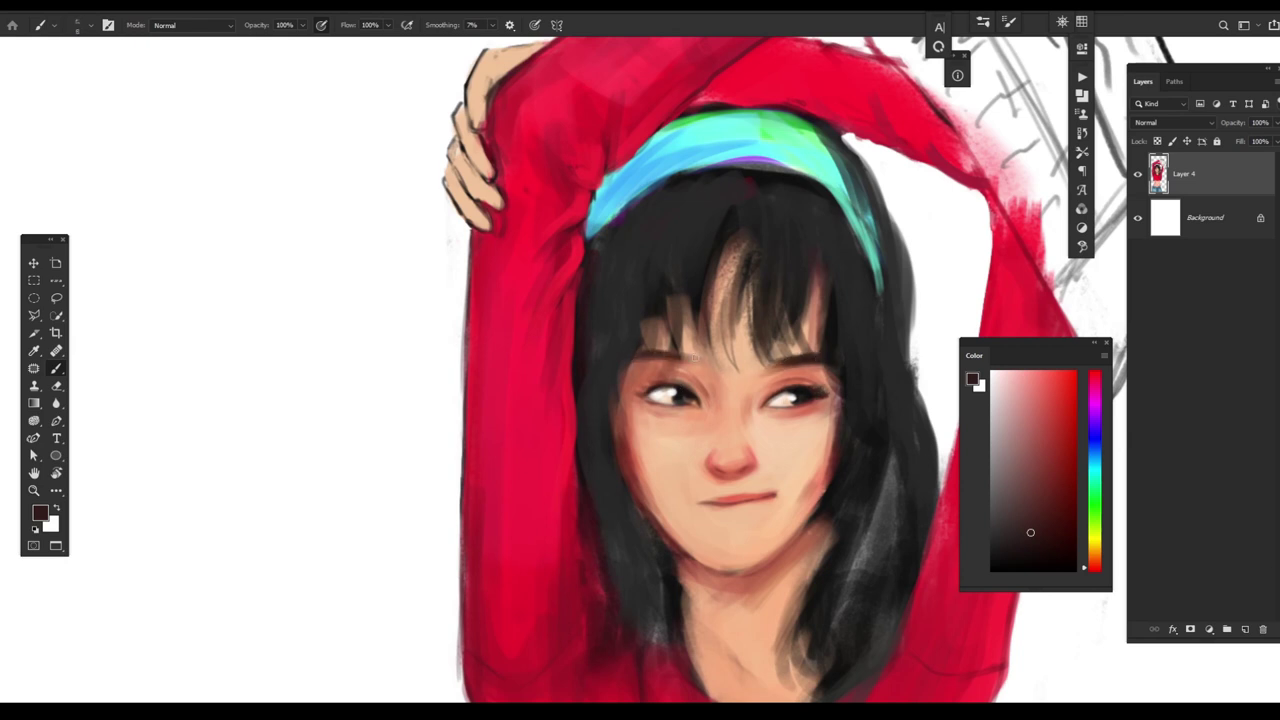
{"action": "scroll", "coordinate": [670, 360], "scroll_direction": "down", "scroll_amount": 5}
{"action": "scroll", "coordinate": [536, 364], "scroll_direction": "up", "scroll_amount": 5}
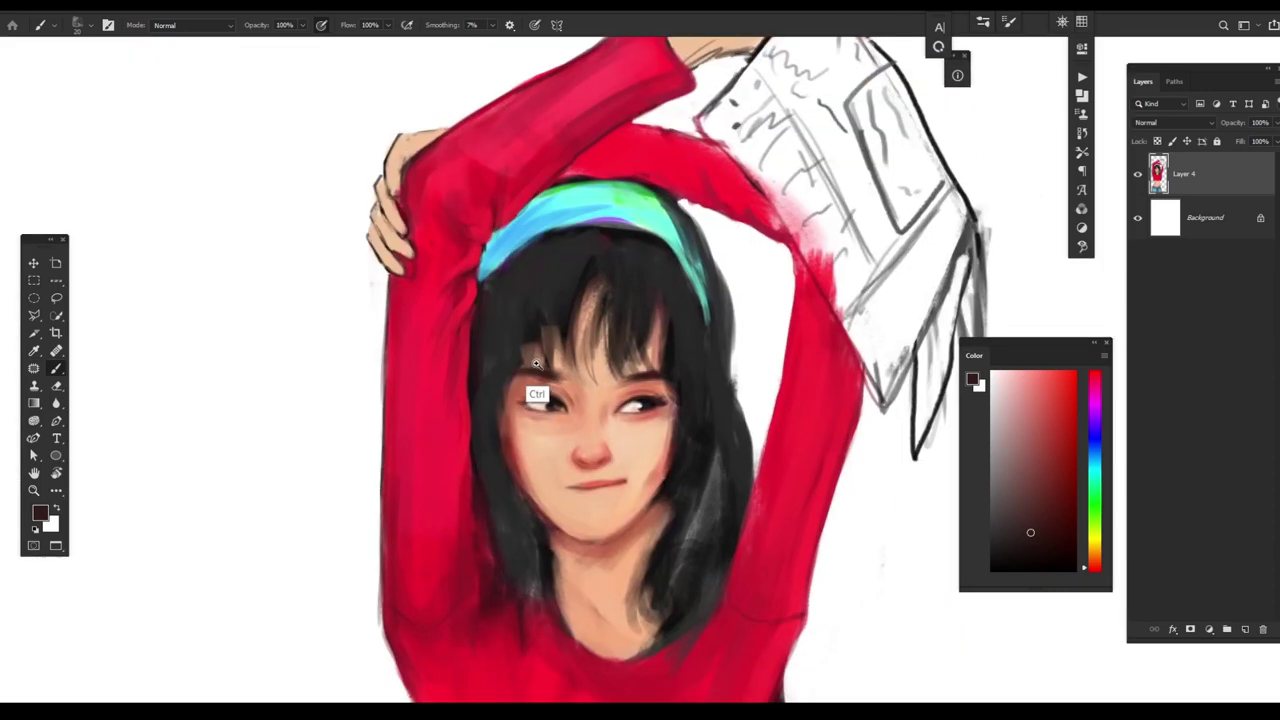
{"action": "scroll", "coordinate": [536, 364], "scroll_direction": "up", "scroll_amount": 1}
{"action": "scroll", "coordinate": [560, 297], "scroll_direction": "down", "scroll_amount": 4}
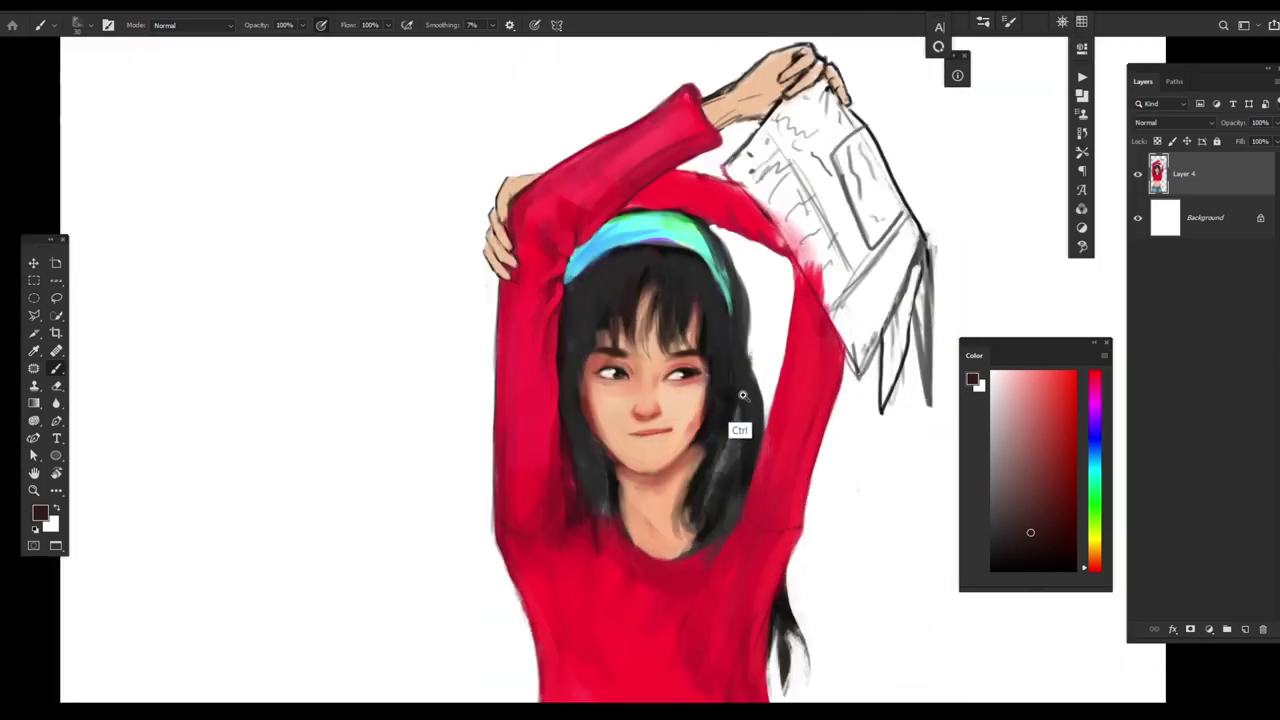
{"action": "scroll", "coordinate": [503, 289], "scroll_direction": "up", "scroll_amount": 4}
- Darken the bangs and eyebrows with near-black strokes, and clean the skin around the brows with sampled peach
{"action": "left_click", "coordinate": [722, 310], "text": "alt"}
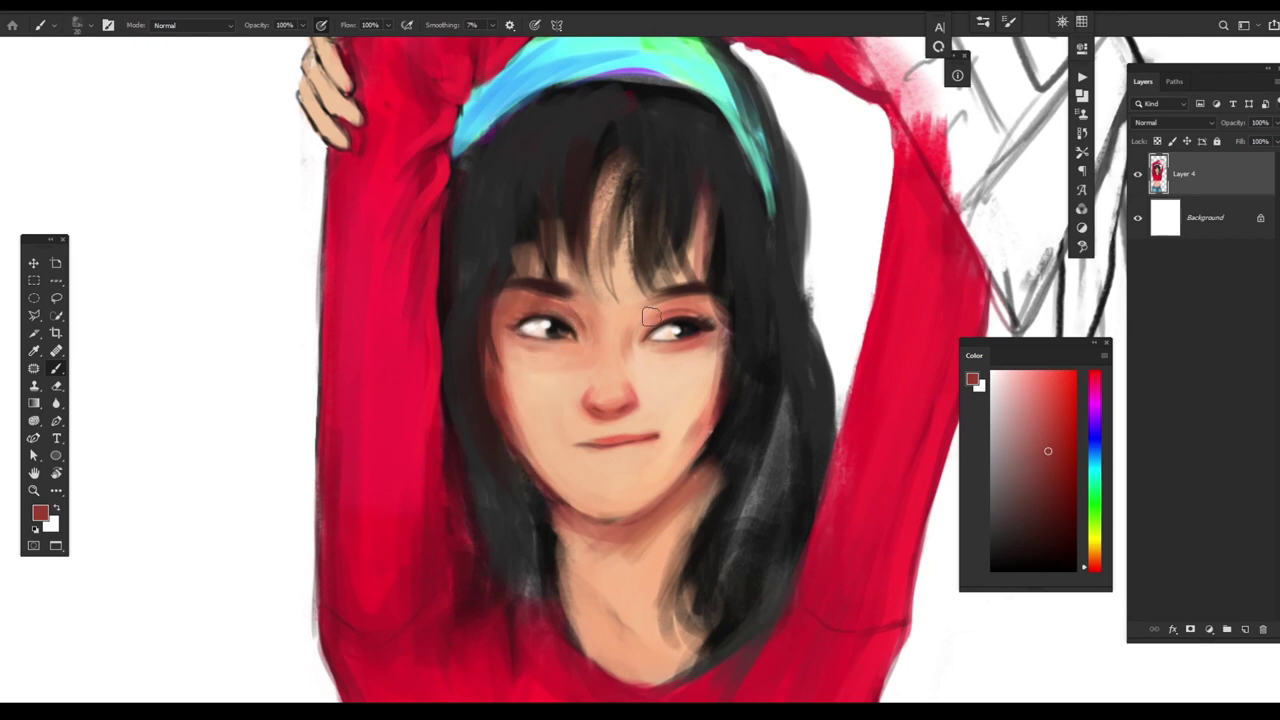
{"action": "left_click", "coordinate": [759, 344], "text": "alt"}
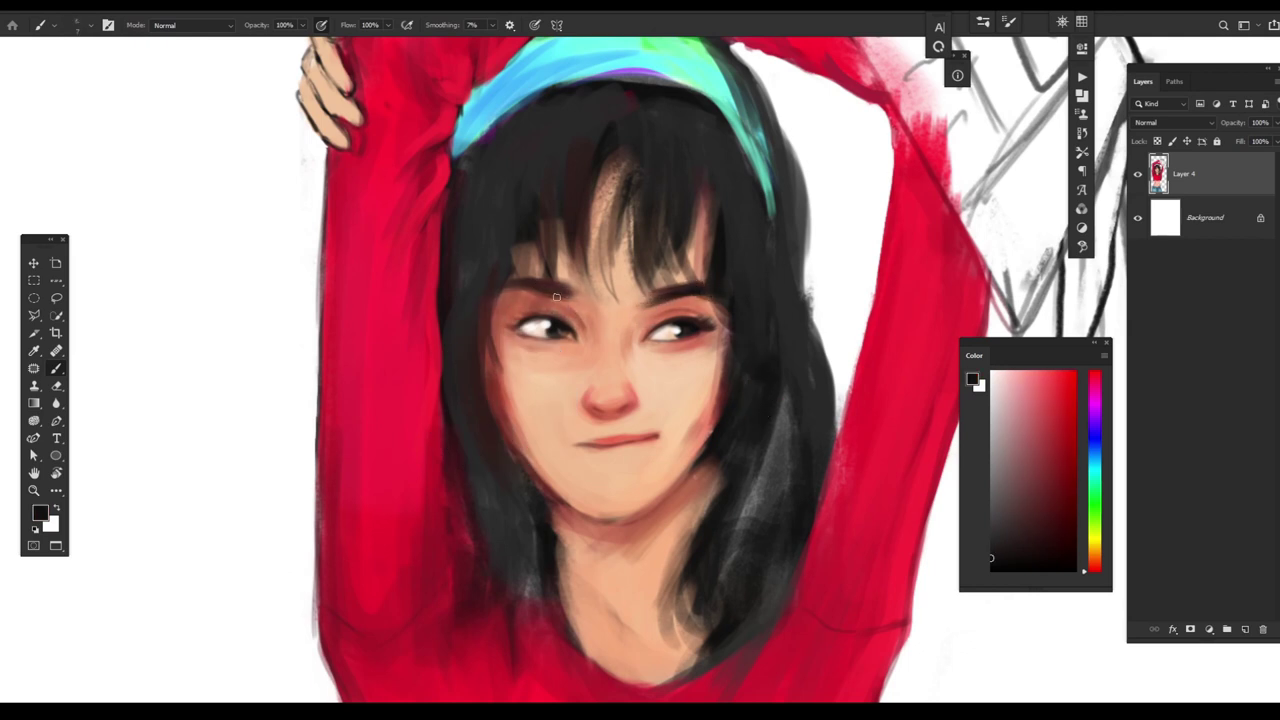
{"action": "left_click", "coordinate": [591, 334], "text": "alt"}
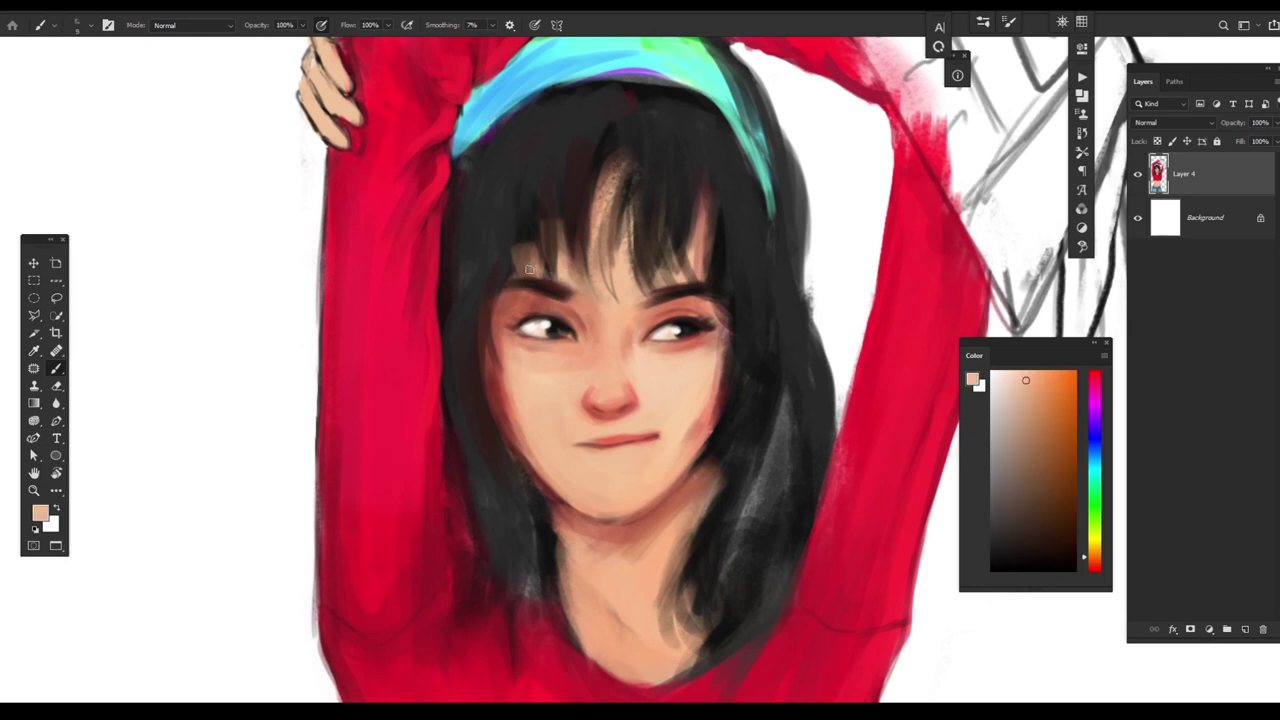
- Repaint the irises and eye outlines with a near-black tone and add a muted maroon accent
{"action": "left_click", "coordinate": [549, 332], "text": "alt"}
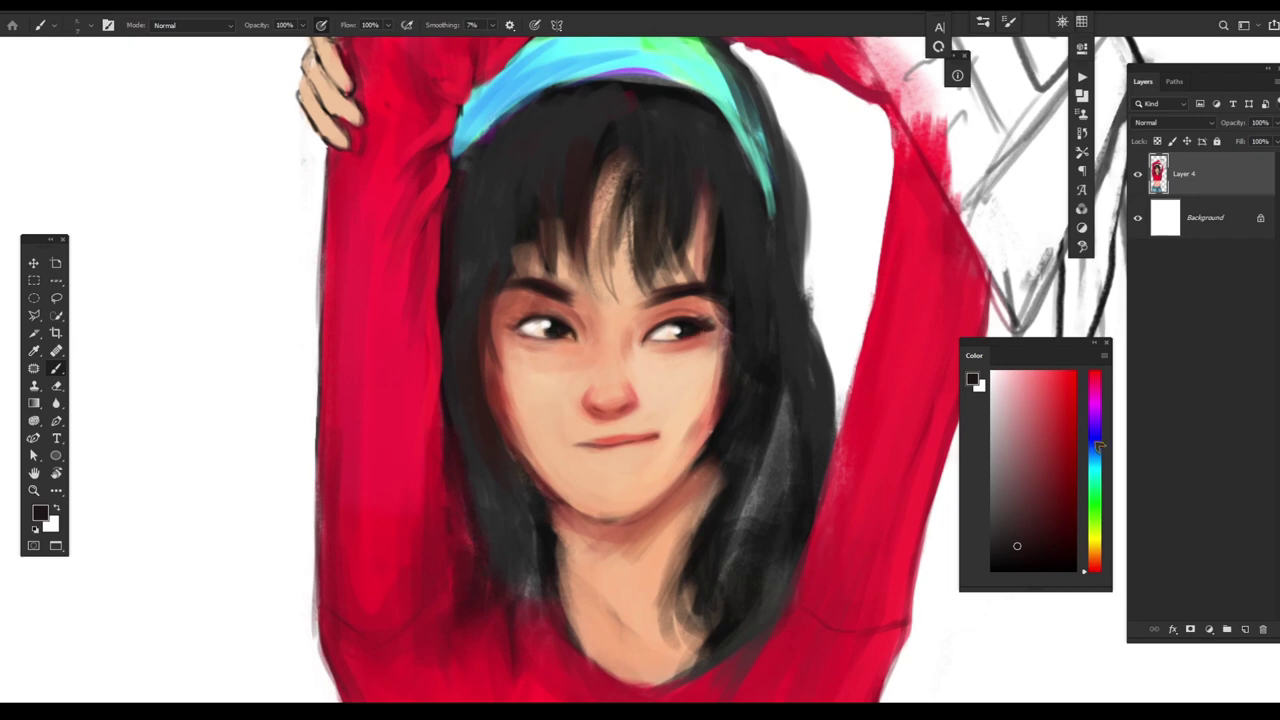
{"action": "left_click", "coordinate": [722, 340], "text": "alt"}
{"action": "left_click", "coordinate": [694, 331], "text": "ctrl"}
{"action": "left_click", "coordinate": [826, 356], "text": "ctrl+alt"}
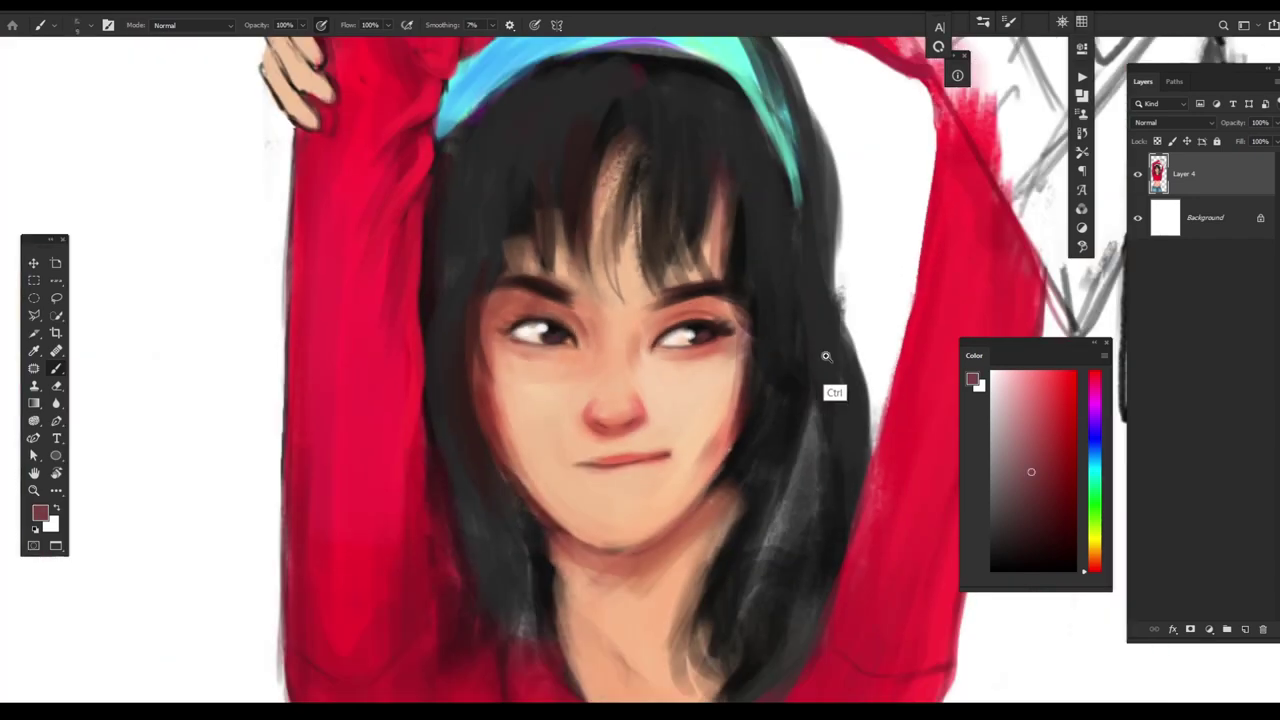
{"action": "left_click", "coordinate": [826, 356], "text": "ctrl+alt"}
{"action": "left_click", "coordinate": [614, 443], "text": "ctrl"}
- Clean up the jawline and the face edge by the hair with sampled peach and black
{"action": "left_click", "coordinate": [683, 492], "text": "alt"}
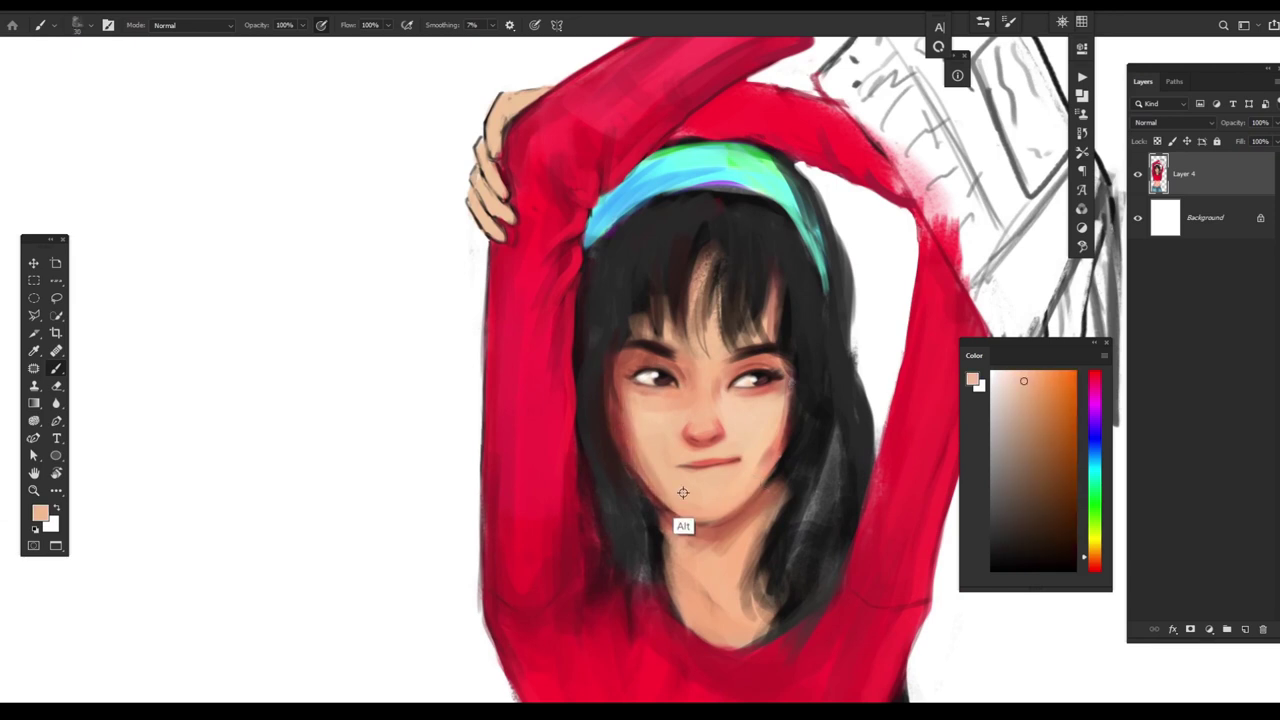
{"action": "left_click", "coordinate": [630, 475], "text": "alt"}
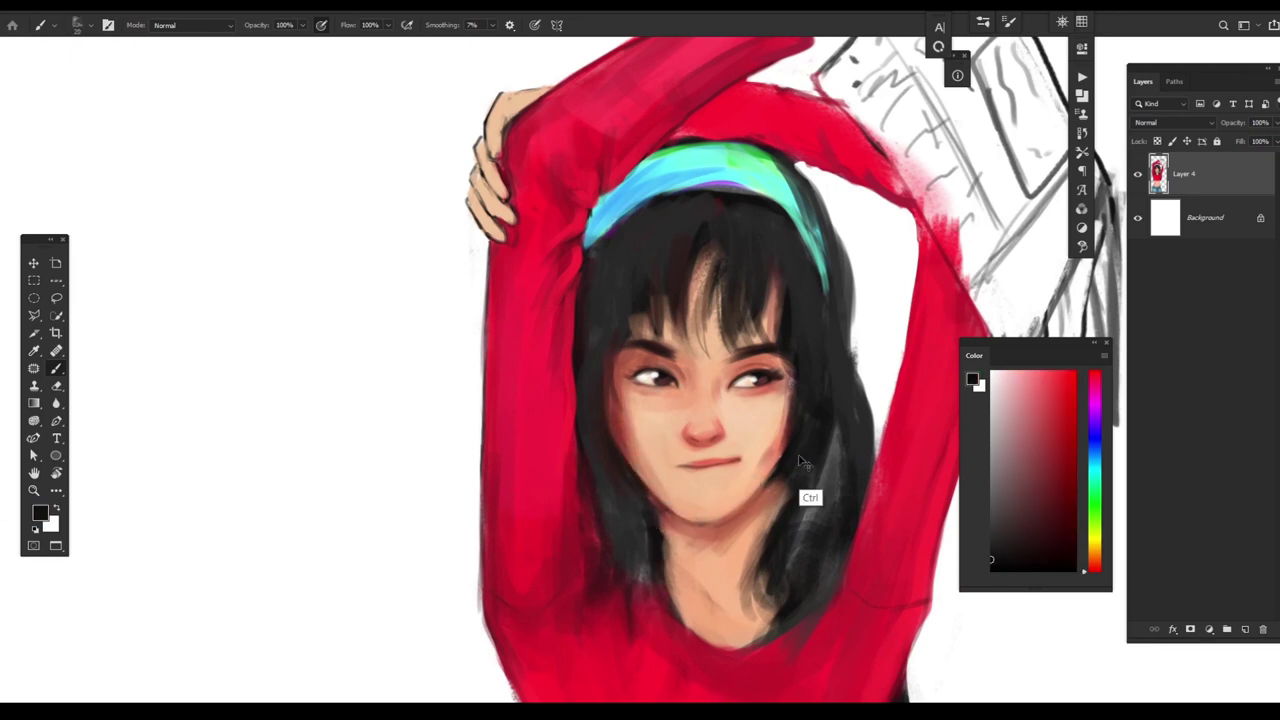
{"action": "left_click", "coordinate": [785, 388], "text": "alt"}
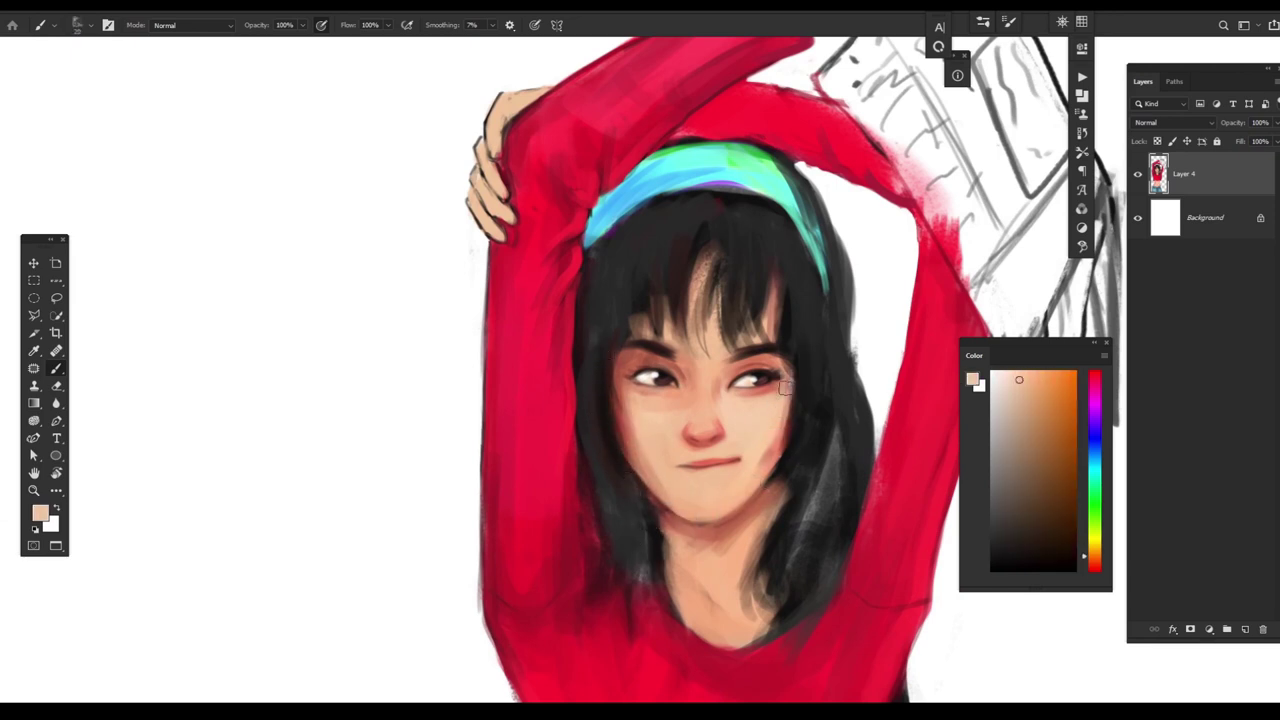
{"action": "left_click", "coordinate": [788, 420], "text": "alt"}
{"action": "left_click", "coordinate": [747, 465], "text": "alt"}
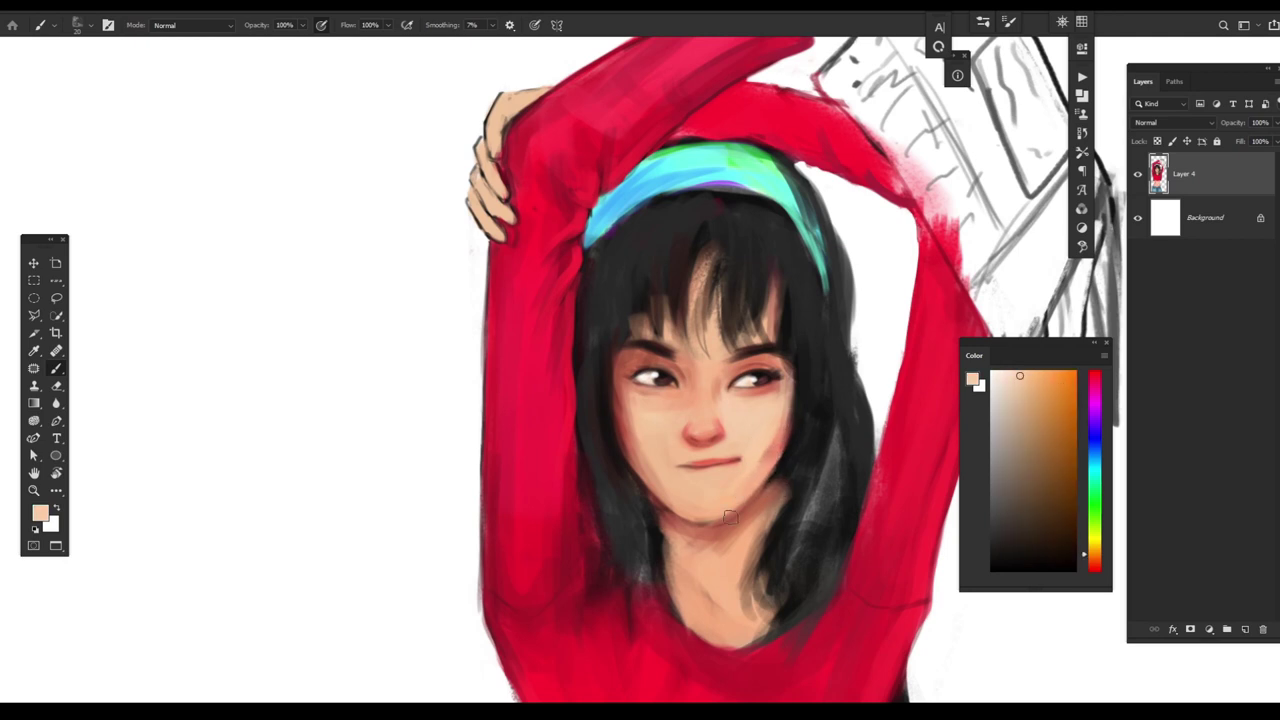
- Blend the cheeks, the outer eye area and the nose with repeatedly sampled peach and orange skin tones
{"action": "left_click", "coordinate": [775, 424], "text": "alt"}
{"action": "left_click", "coordinate": [785, 394], "text": "alt"}
{"action": "left_click", "coordinate": [744, 438], "text": "alt"}
{"action": "left_click", "coordinate": [788, 378], "text": "alt"}
{"action": "left_click", "coordinate": [696, 418], "text": "alt"}
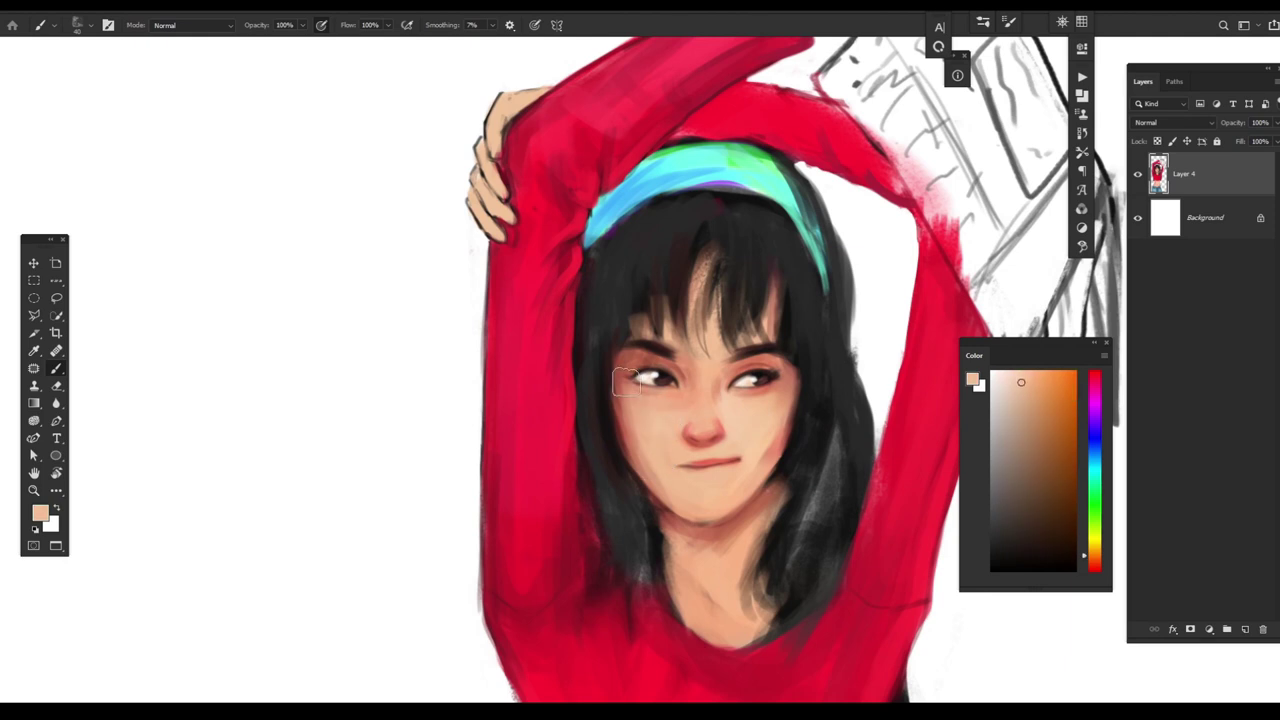
{"action": "left_click", "coordinate": [750, 430], "text": "alt"}
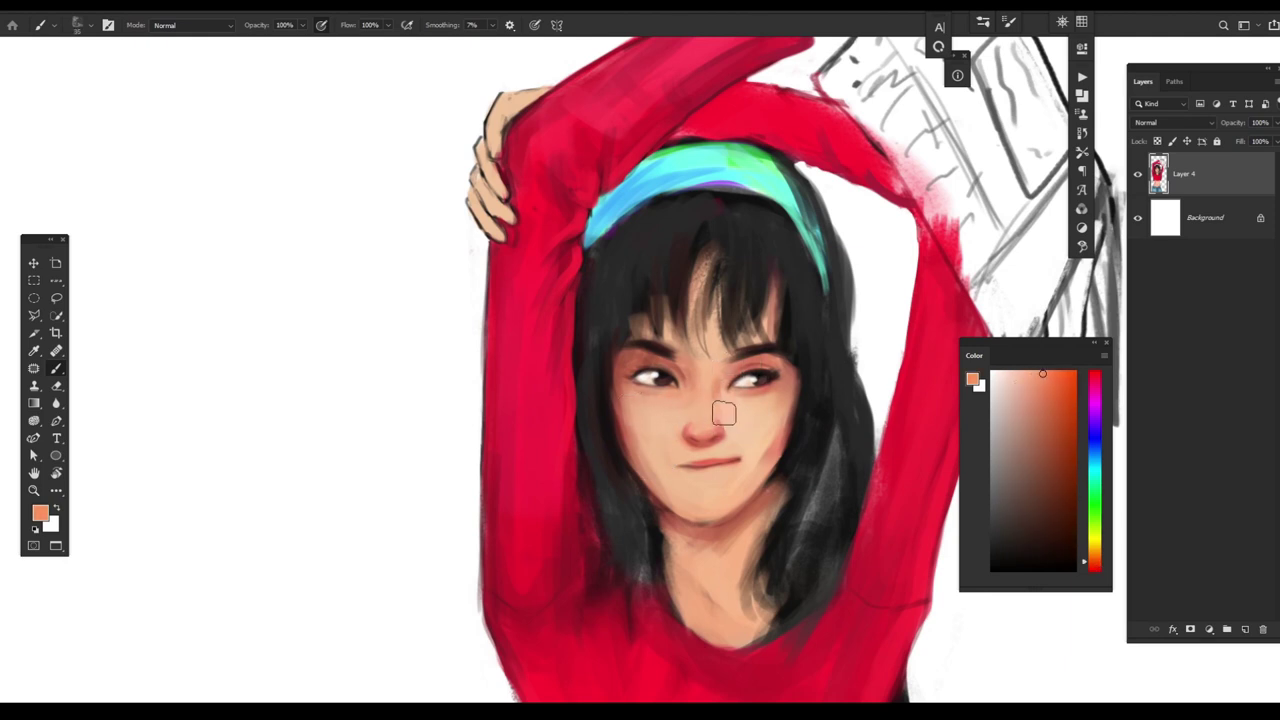
{"action": "left_click", "coordinate": [778, 410], "text": "alt"}
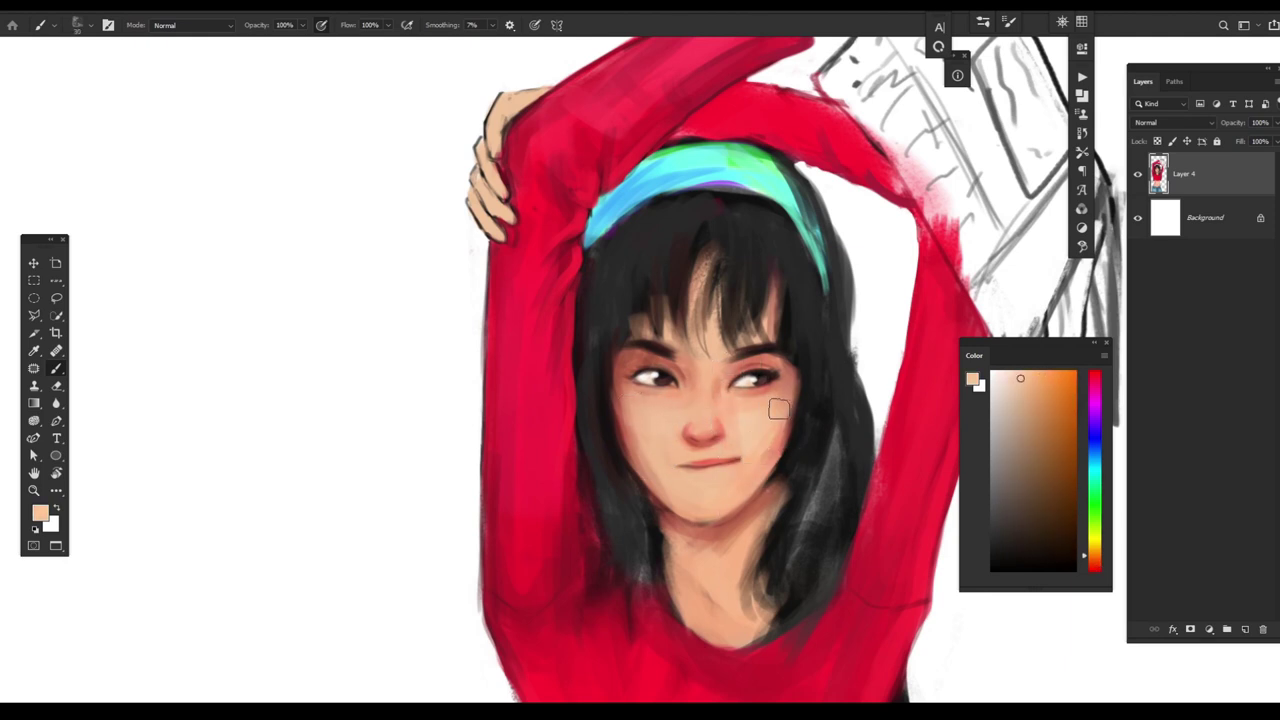
- Brighten the cheeks under the eyes and the lower lip with pale peach highlights, and retouch the mouth with sampled red
{"action": "left_click", "coordinate": [763, 406], "text": "alt"}
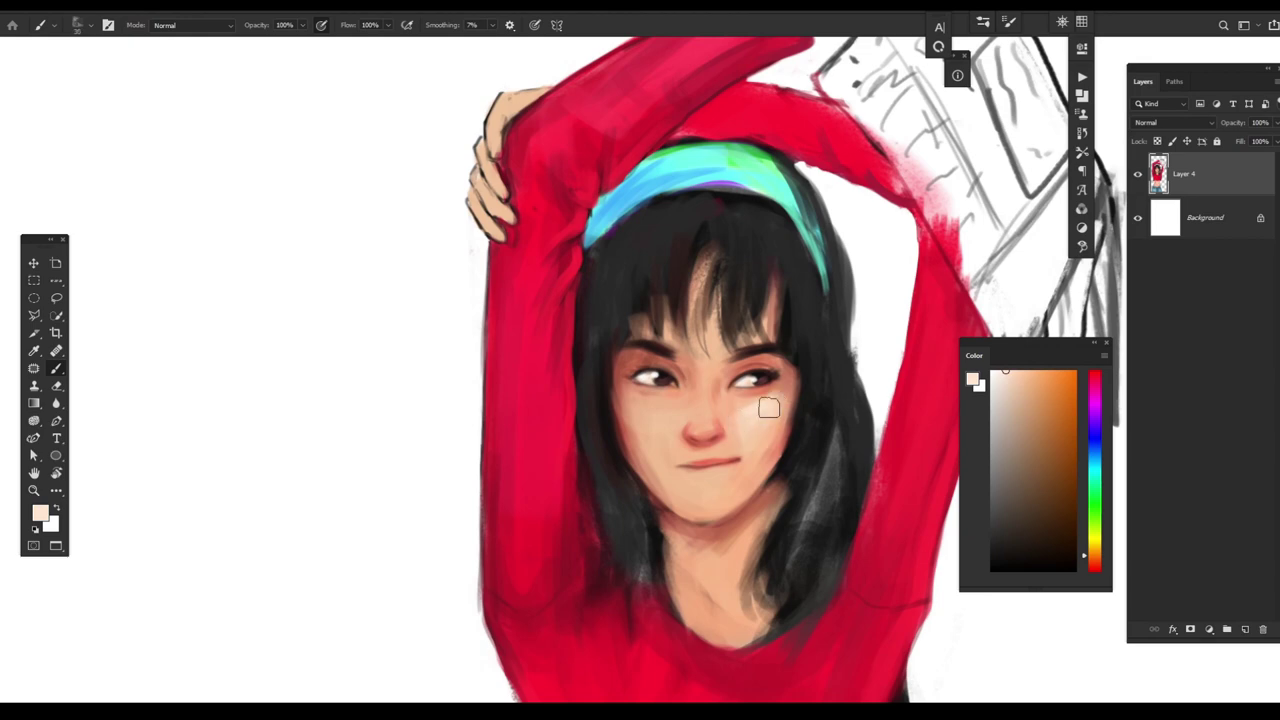
{"action": "scroll", "coordinate": [800, 420], "scroll_direction": "down", "scroll_amount": 3}
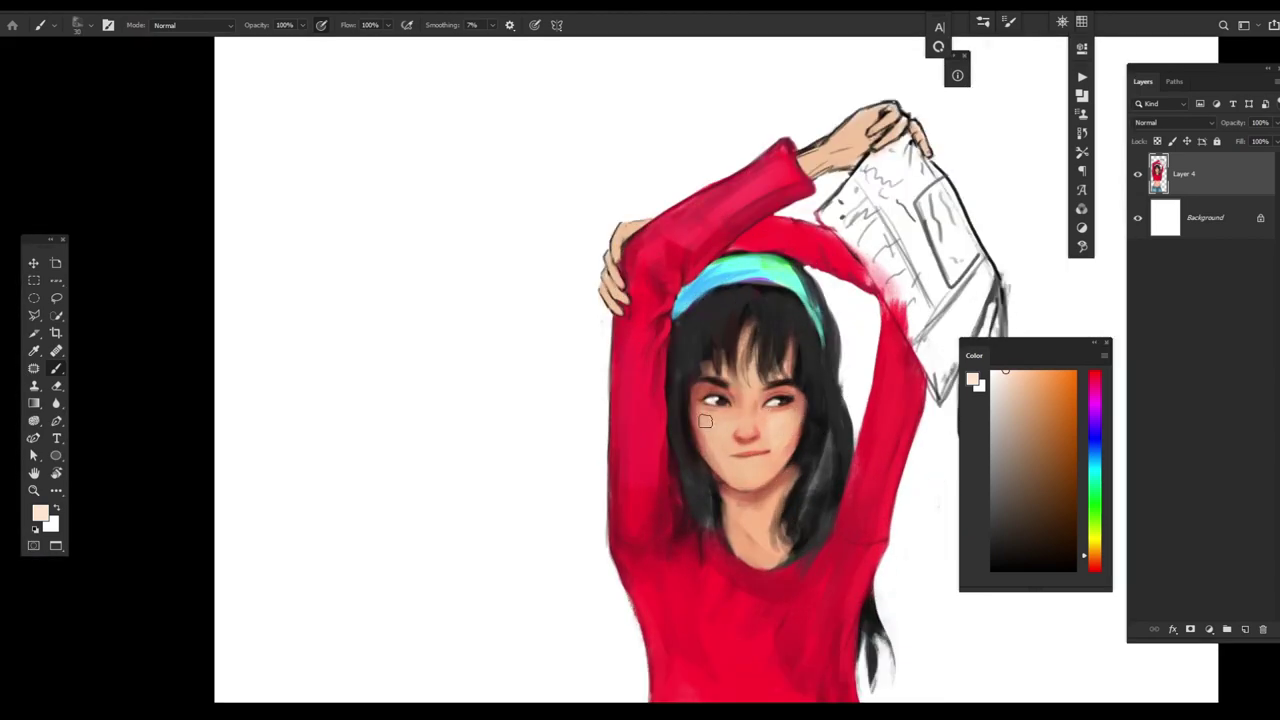
{"action": "scroll", "coordinate": [751, 427], "scroll_direction": "up", "scroll_amount": 3}
{"action": "scroll", "coordinate": [780, 438], "scroll_direction": "down", "scroll_amount": 2}
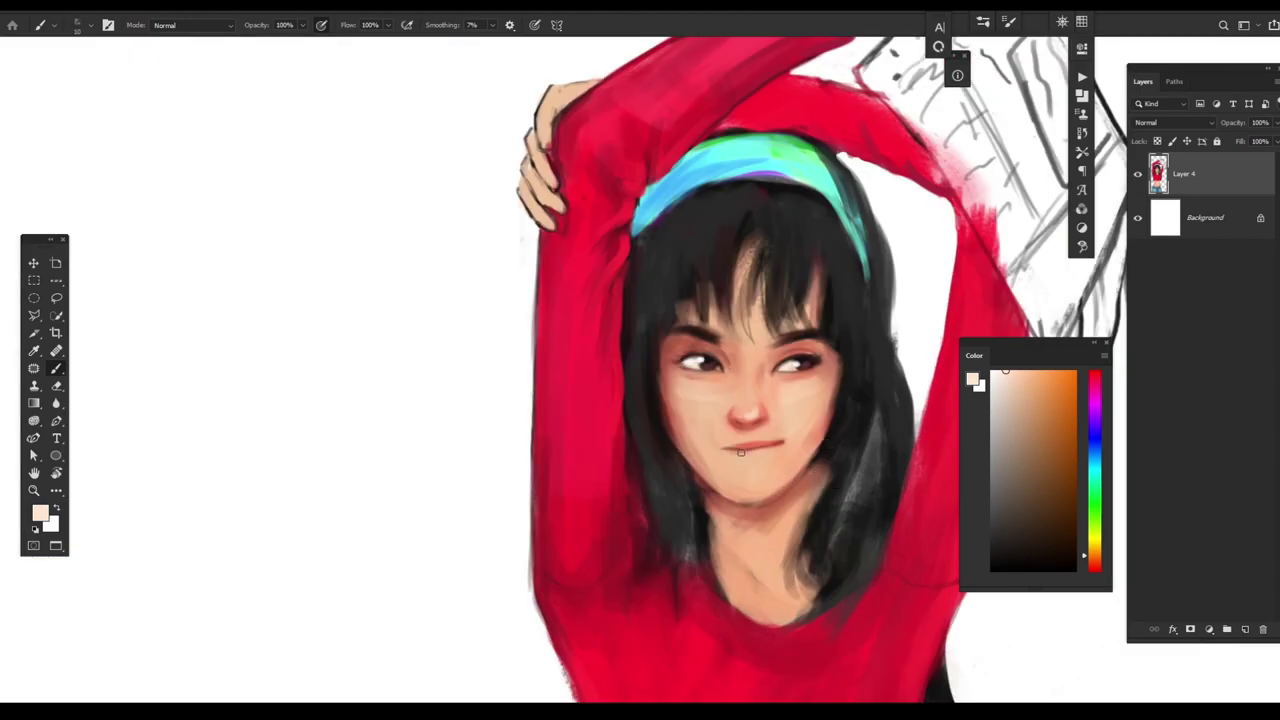
{"action": "left_click", "coordinate": [760, 446], "text": "alt"}
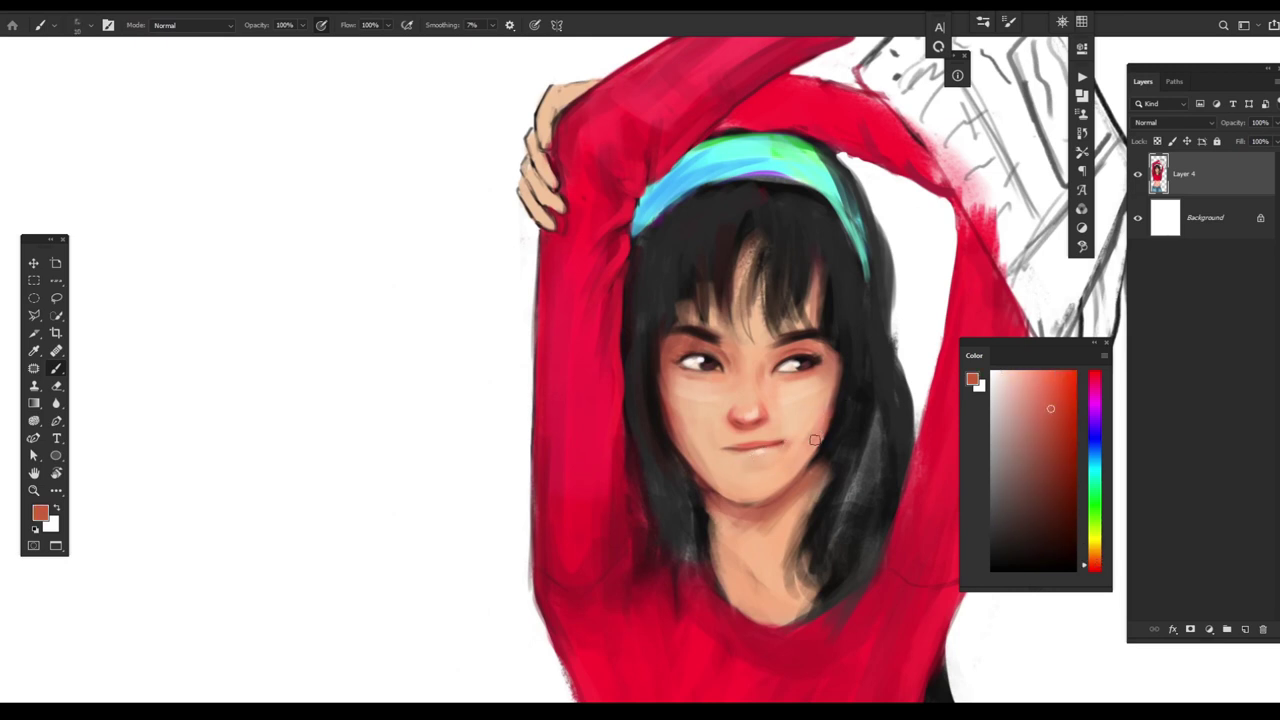
- Clean up the jaw edge and soften the cheek beside the hair with repeatedly sampled peach tones
{"action": "left_click", "coordinate": [717, 503], "text": "alt"}
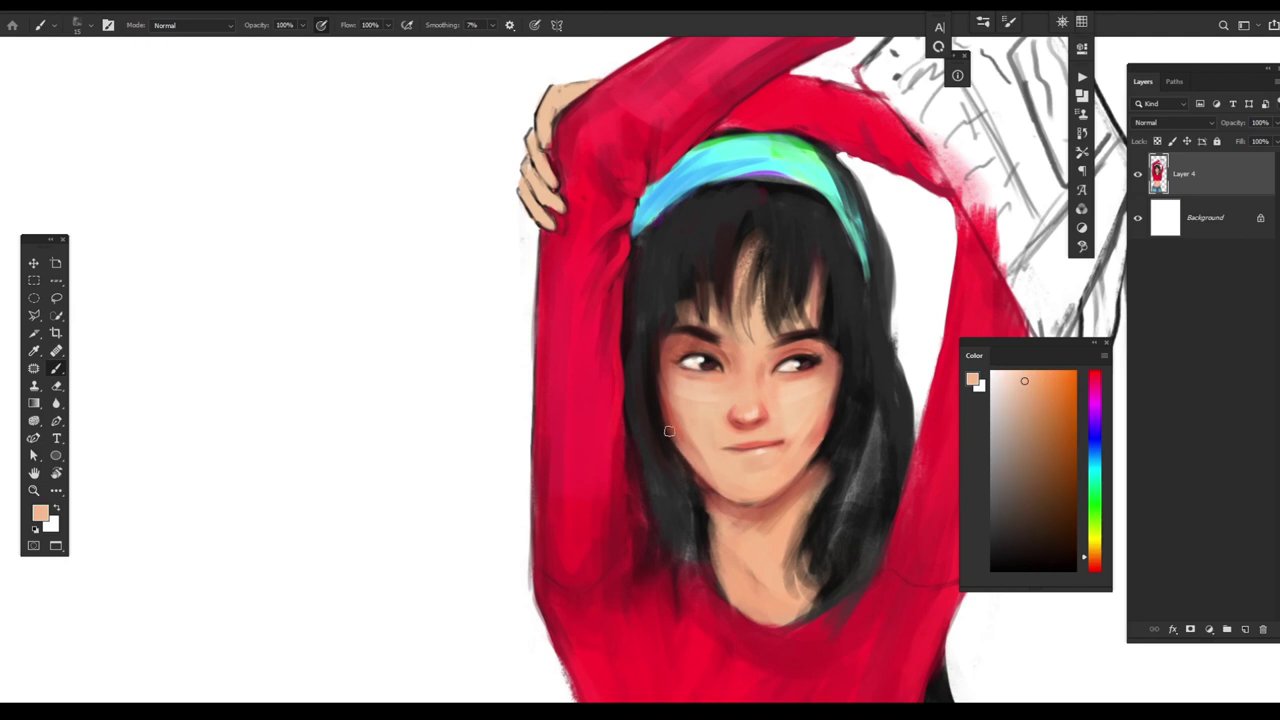
{"action": "left_click", "coordinate": [677, 460], "text": "alt"}
{"action": "left_click", "coordinate": [686, 414], "text": "alt"}
{"action": "left_click", "coordinate": [694, 426], "text": "alt"}
{"action": "left_click", "coordinate": [684, 388], "text": "alt"}
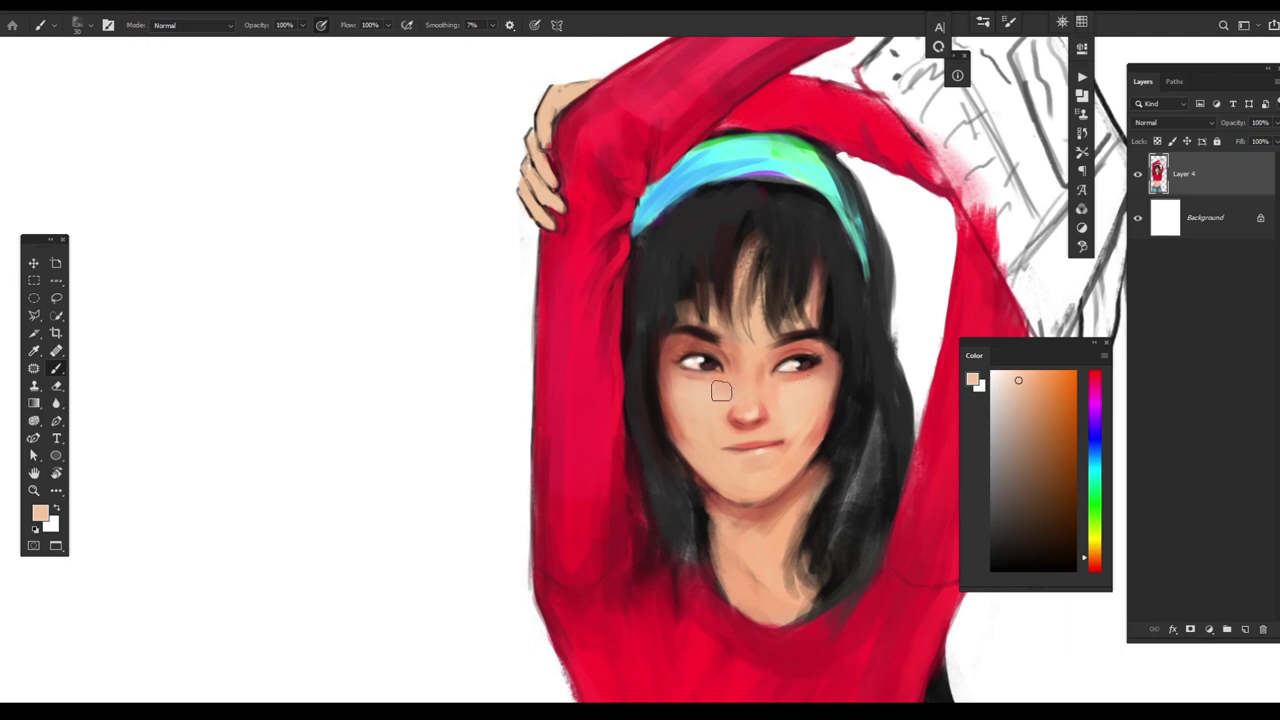
- Smooth the skin transitions on the face with the Mixer Brush, raising its wetness to 57%
{"action": "right_click", "coordinate": [56, 368]}
{"action": "left_click", "coordinate": [100, 416]}
{"action": "left_click_drag", "start_coordinate": [325, 24], "coordinate": [334, 40]}
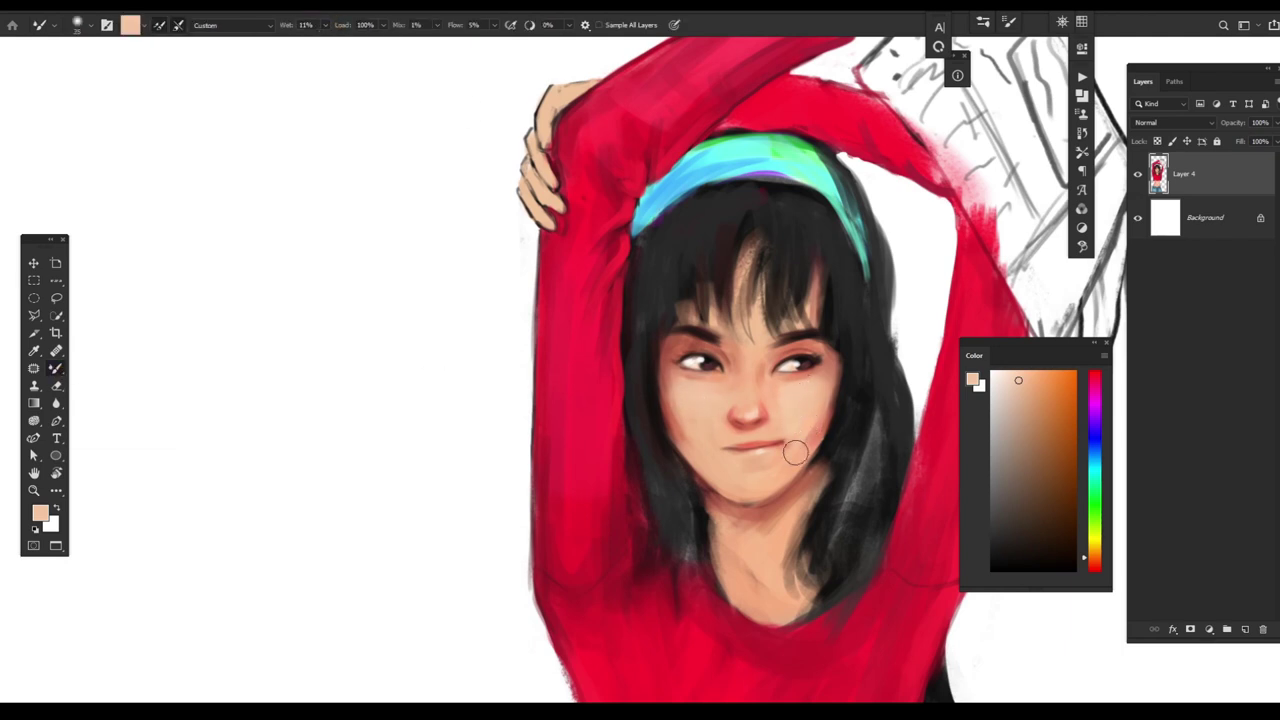
{"action": "scroll", "coordinate": [789, 410], "scroll_direction": "up", "scroll_amount": 3}
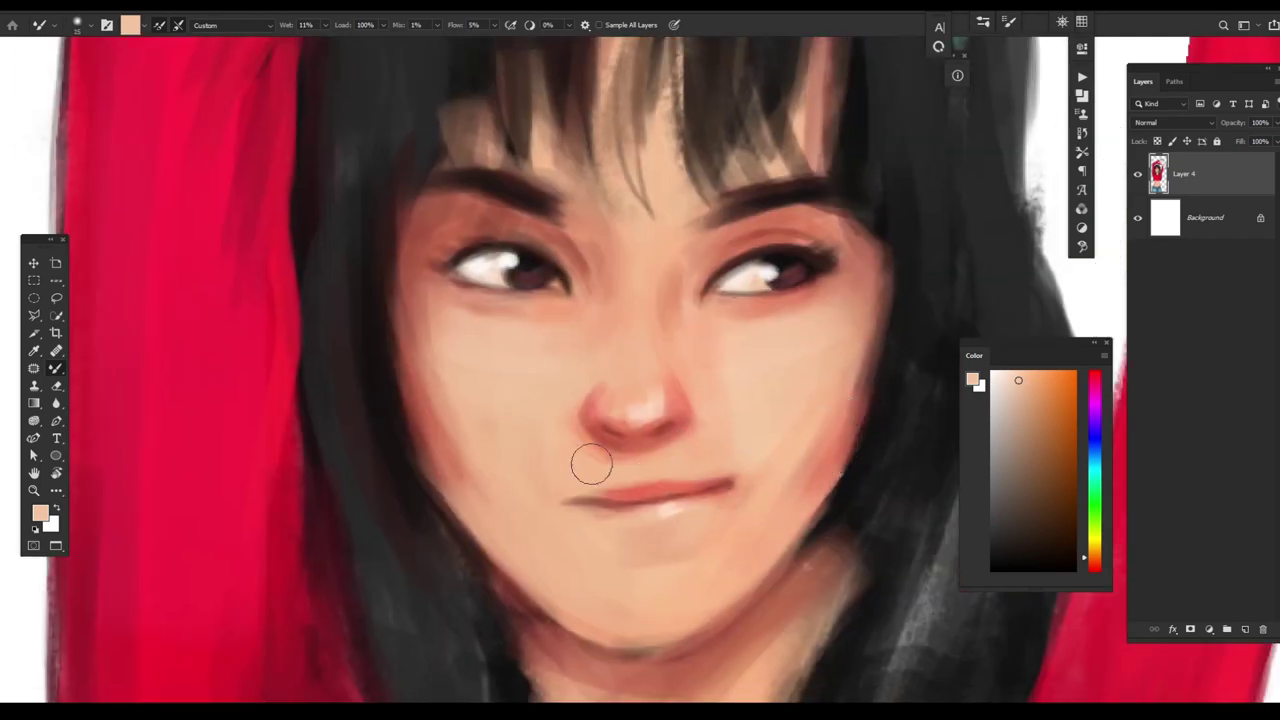
{"action": "left_click_drag", "start_coordinate": [325, 24], "coordinate": [340, 45]}
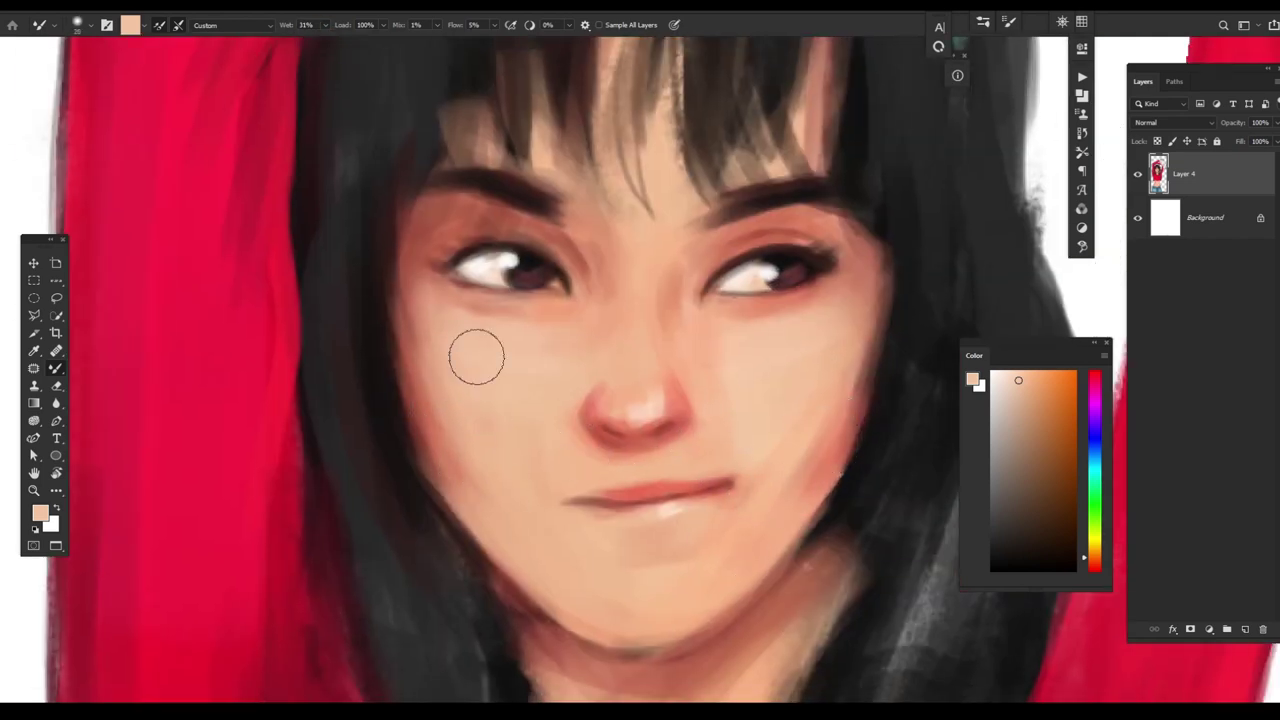
{"action": "key", "text": "5"}
{"action": "key", "text": "7"}
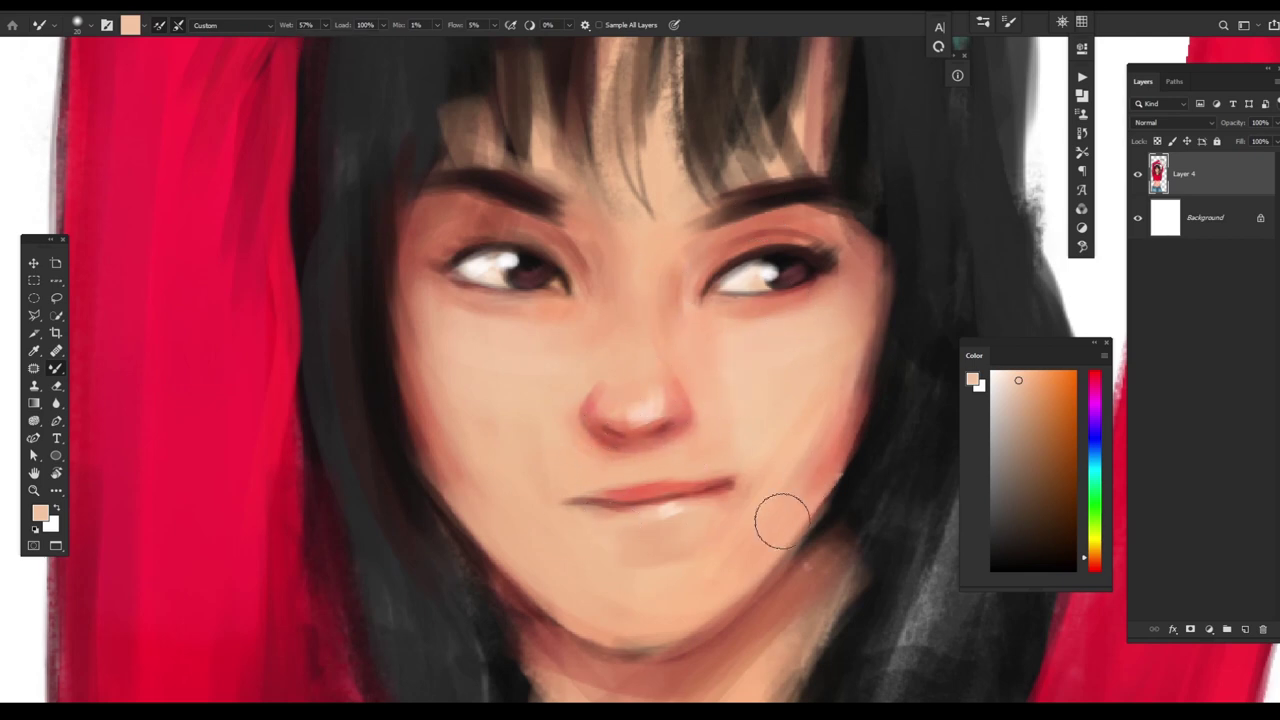
- Blend the chin and neck area and the bare midriff with the Mixer Brush
{"action": "scroll", "coordinate": [825, 473], "scroll_direction": "down", "scroll_amount": 5}
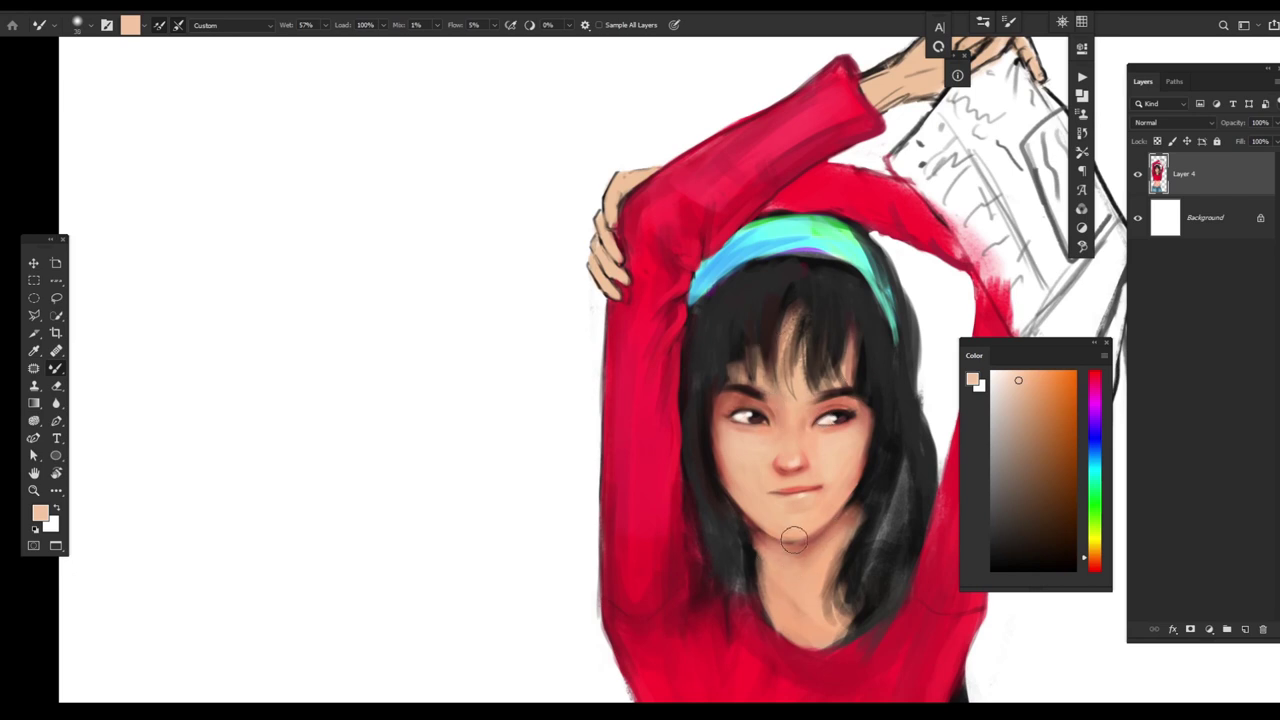
{"action": "left_click_drag", "start_coordinate": [793, 540], "coordinate": [769, 506]}
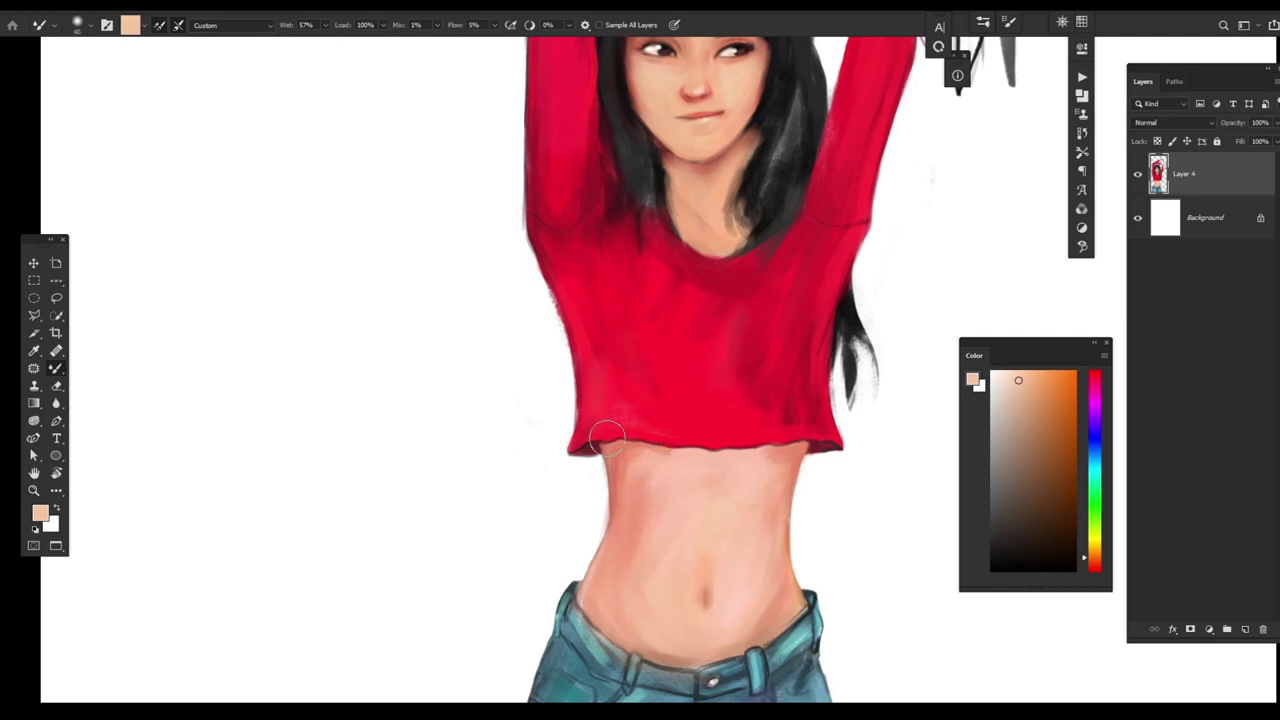
{"action": "mouse_move", "coordinate": [811, 586]}
{"action": "left_mouse_down"}
{"action": "mouse_move", "coordinate": [740, 330]}
{"action": "mouse_move", "coordinate": [661, 415]}
{"action": "left_mouse_up"}
- Redefine the jawline and chin contour with a thin dark brown line using the regular Brush
{"action": "right_click", "coordinate": [56, 367]}
{"action": "left_click", "coordinate": [100, 370]}
{"action": "scroll", "coordinate": [843, 495], "scroll_direction": "up", "scroll_amount": 3}
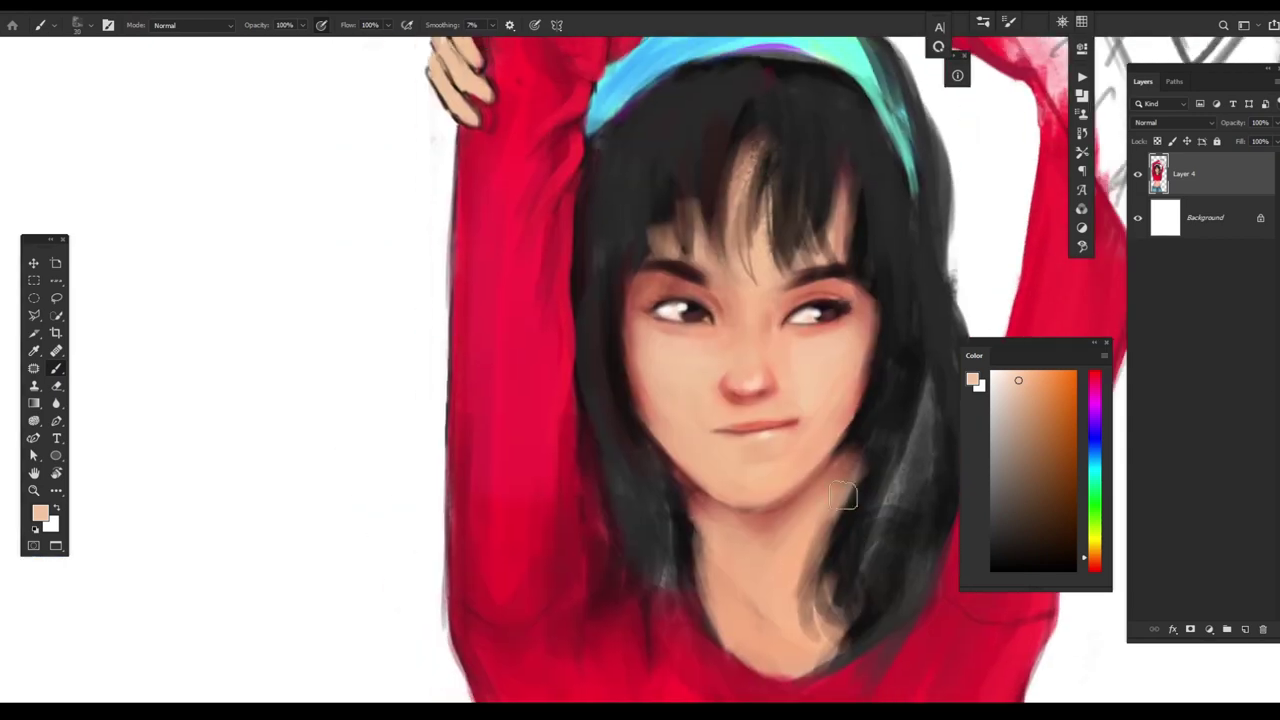
{"action": "left_click", "coordinate": [836, 460], "text": "alt"}
{"action": "left_click", "coordinate": [831, 453], "text": "alt"}
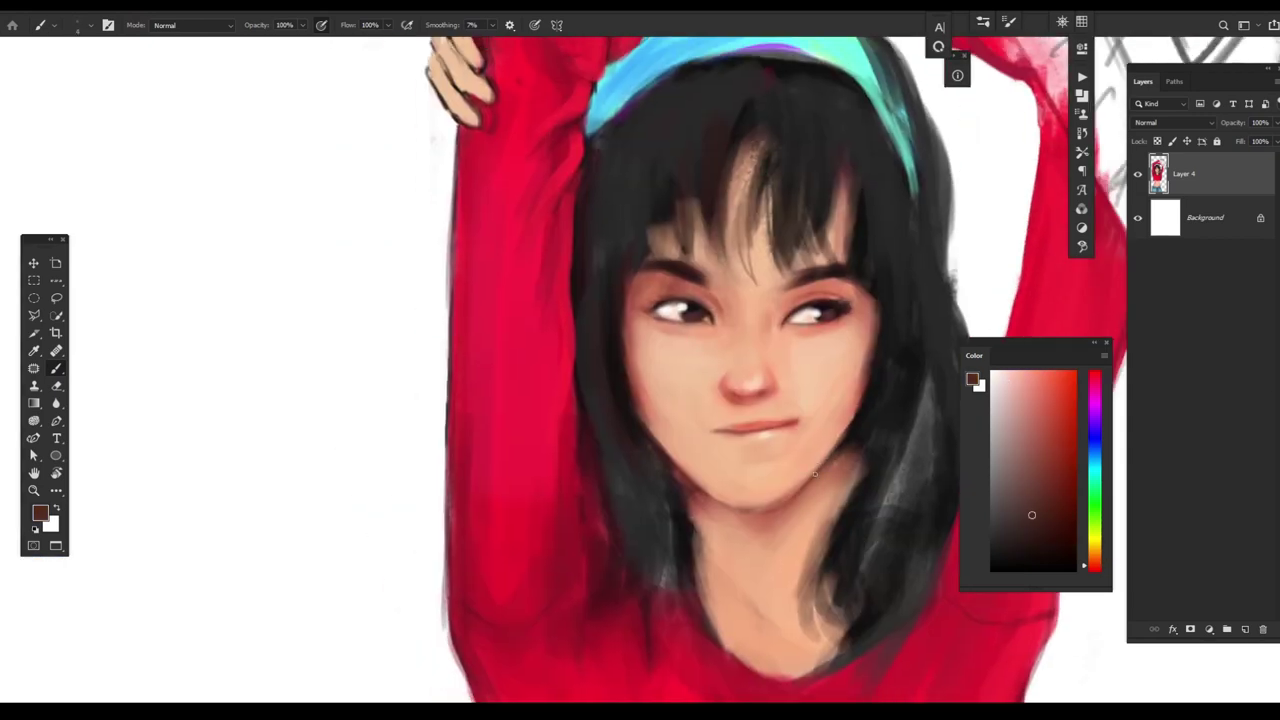
{"action": "left_click_drag", "start_coordinate": [727, 500], "coordinate": [759, 506]}
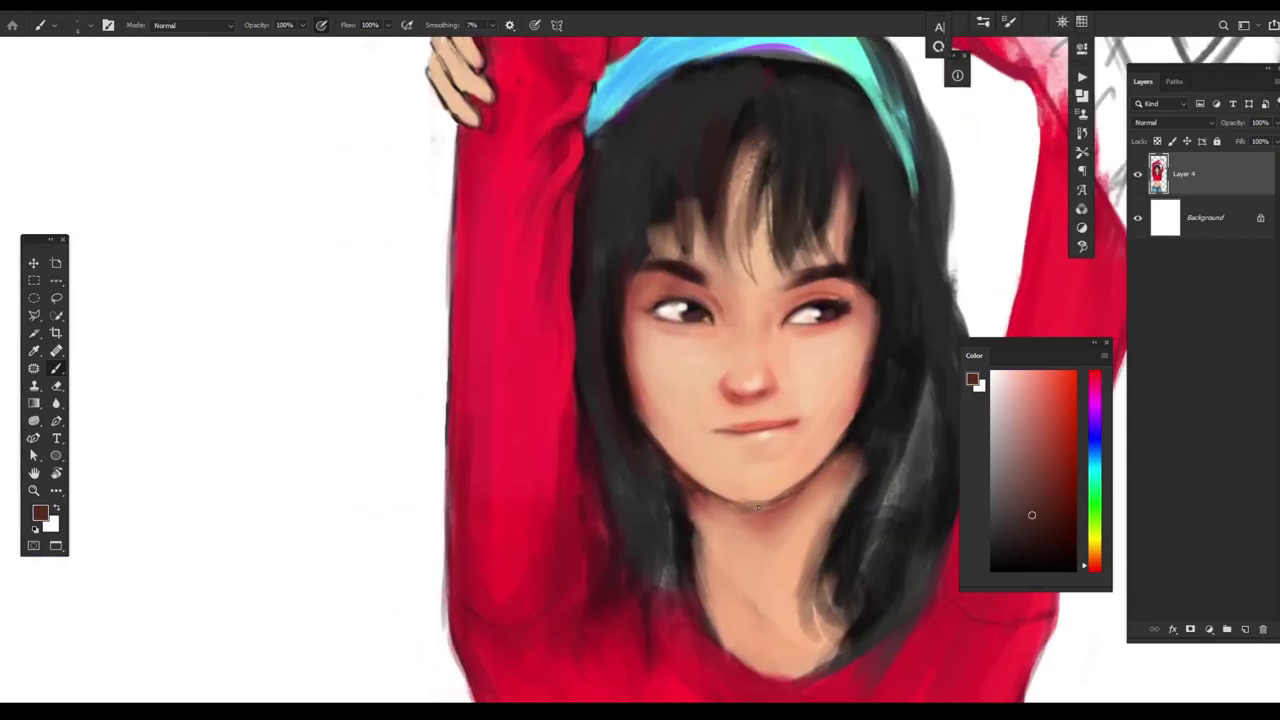
- Deepen the shadow on the neck beneath the chin with sampled brownish and red tones
{"action": "scroll", "coordinate": [770, 360], "scroll_direction": "down", "scroll_amount": 5}
{"action": "scroll", "coordinate": [770, 360], "scroll_direction": "up", "scroll_amount": 4}
{"action": "left_click", "coordinate": [785, 465], "text": "alt"}
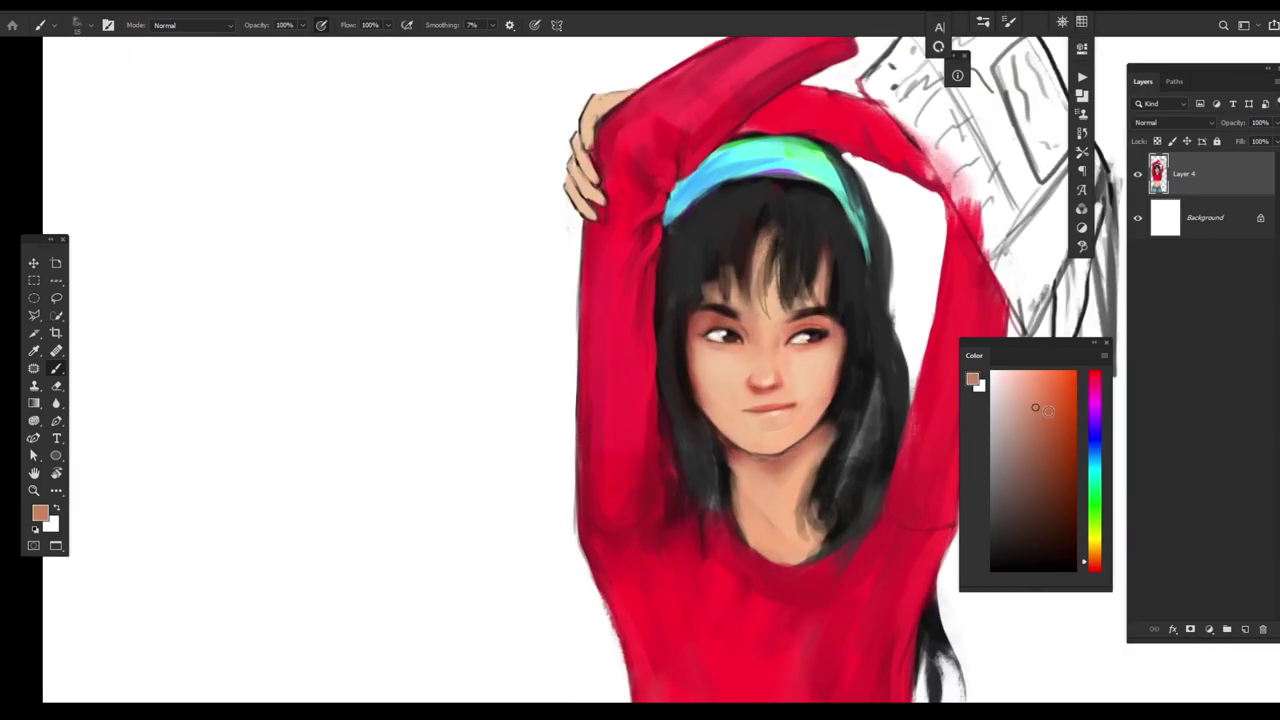
{"action": "left_click", "coordinate": [831, 422], "text": "alt"}
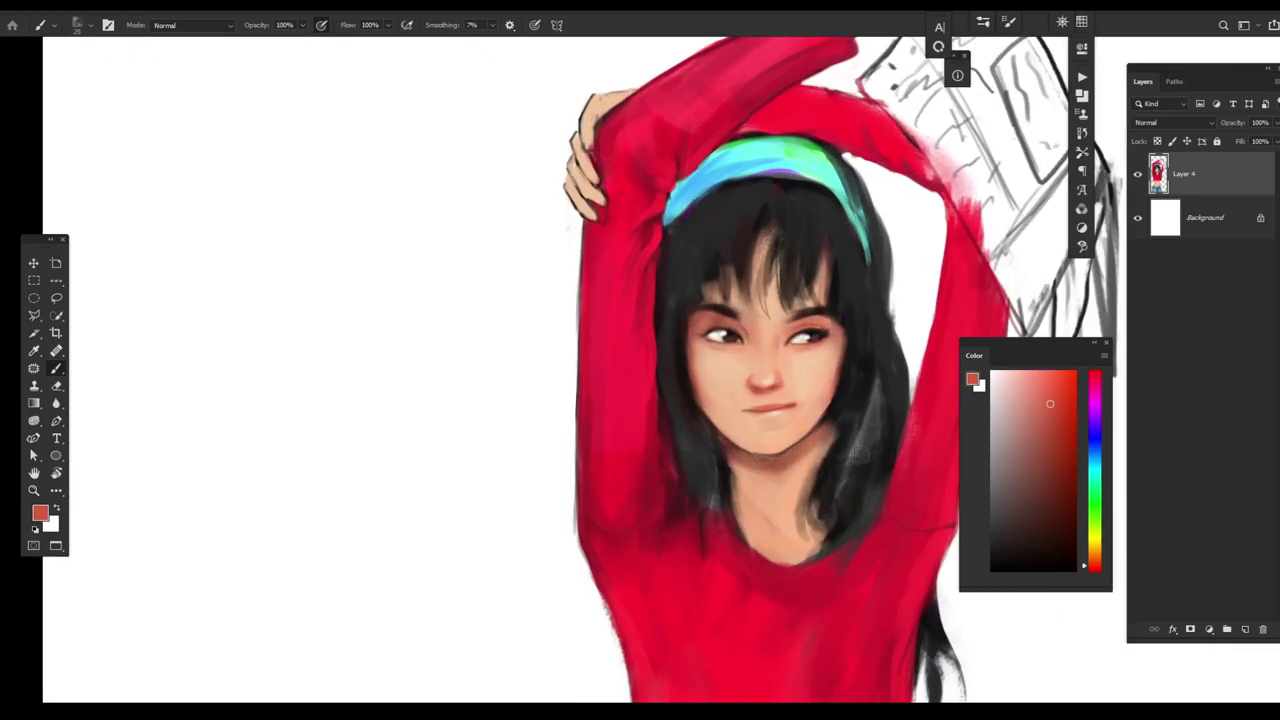
- Paint dark grey over the hair beside the neck and extend a wavy lock down over the red top
{"action": "left_click", "coordinate": [845, 405], "text": "alt"}
{"action": "mouse_move", "coordinate": [810, 447]}
{"action": "left_mouse_down"}
{"action": "mouse_move", "coordinate": [837, 423]}
{"action": "mouse_move", "coordinate": [818, 430]}
{"action": "mouse_move", "coordinate": [854, 430]}
{"action": "mouse_move", "coordinate": [812, 520]}
{"action": "left_mouse_up"}
{"action": "key", "text": "bracketright"}
{"action": "scroll", "coordinate": [854, 430], "scroll_direction": "down", "scroll_amount": 3}
{"action": "scroll", "coordinate": [814, 334], "scroll_direction": "up", "scroll_amount": 3}
{"action": "left_click", "coordinate": [814, 237], "text": "alt"}
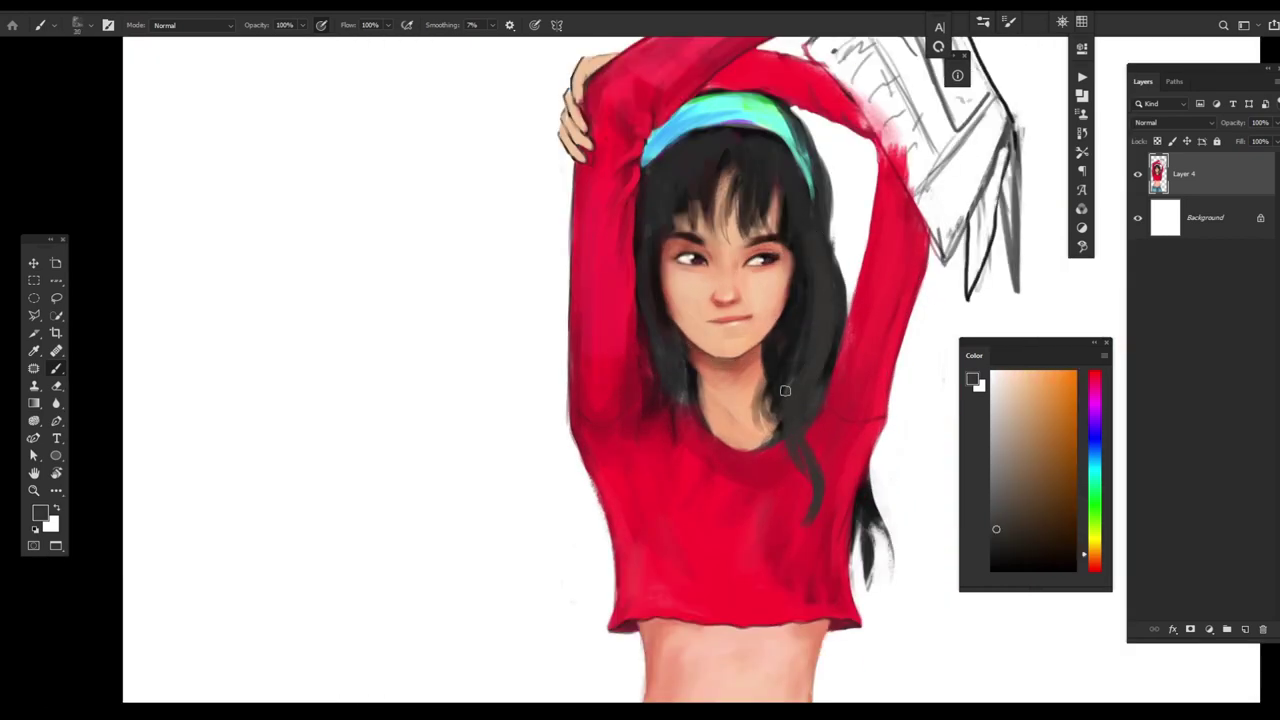
- Pick a light mint green and tint the cheek and neck with faint reflected colour
{"action": "left_click", "coordinate": [740, 388], "text": "alt"}
{"action": "left_click", "coordinate": [1037, 371]}
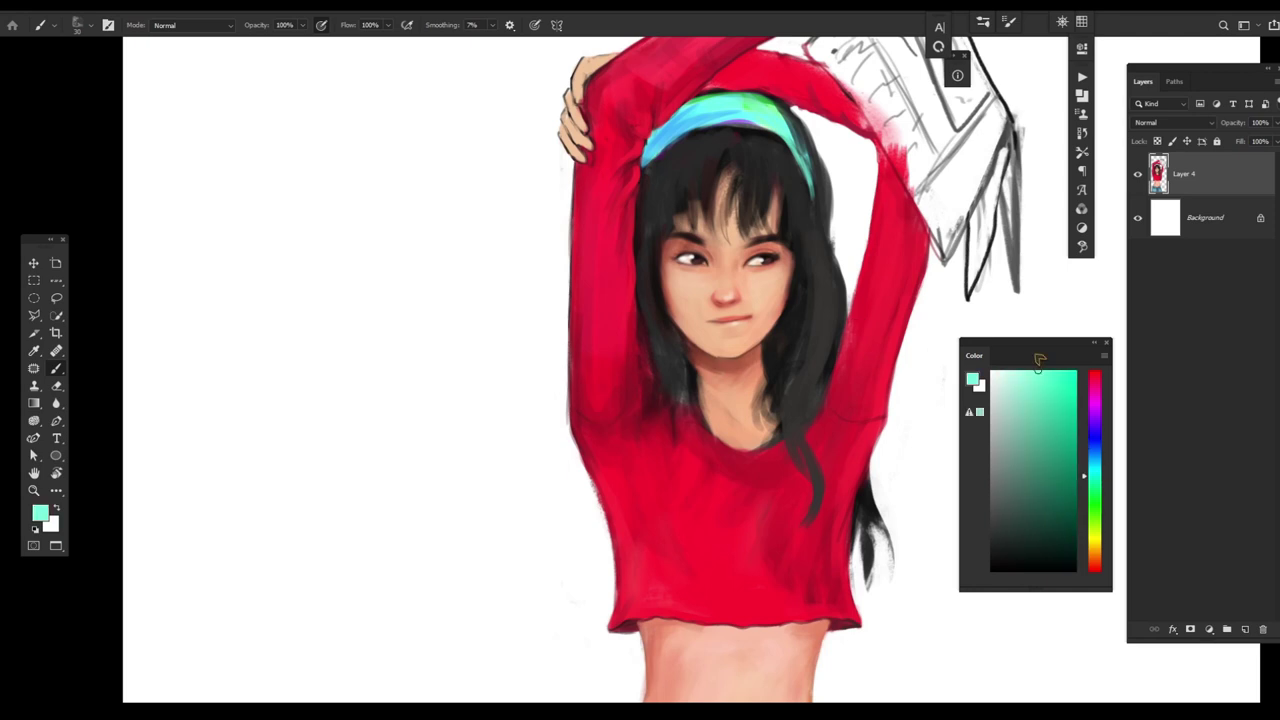
{"action": "scroll", "coordinate": [757, 300], "scroll_direction": "up", "scroll_amount": 3}
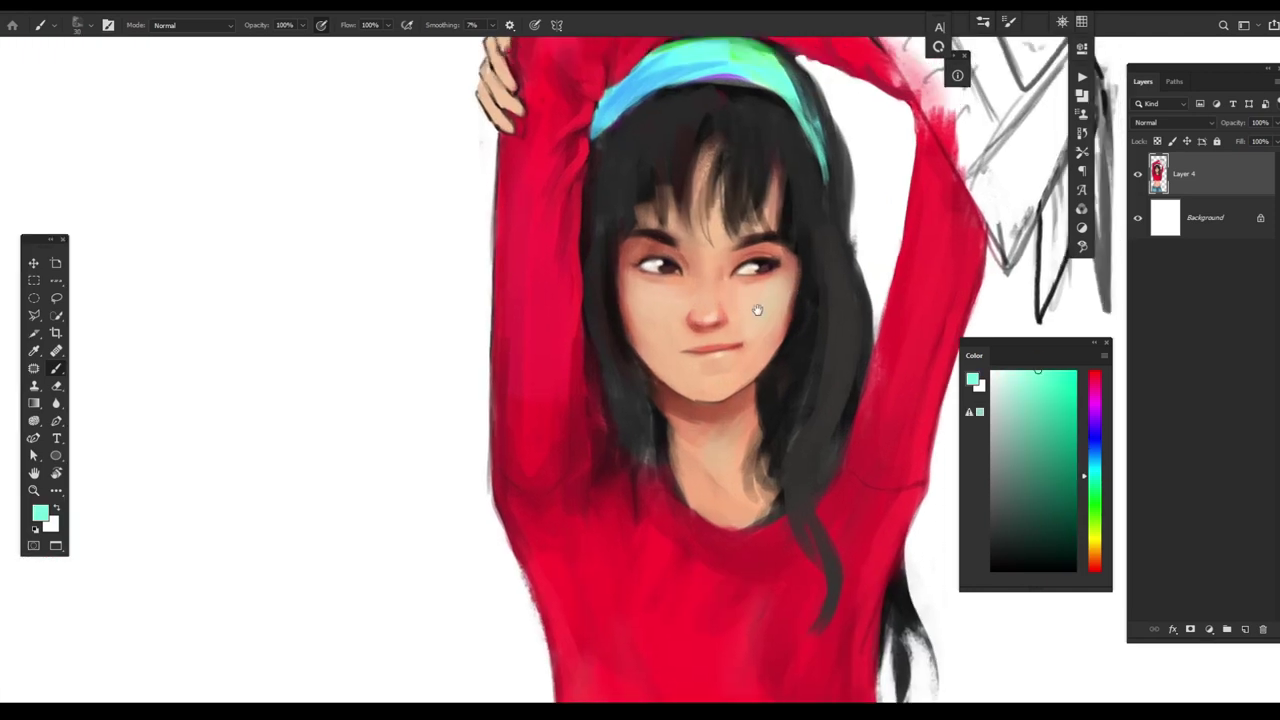
- Refine the nostrils and nose edges with fine strokes in sampled red and maroon tones
{"action": "left_click", "coordinate": [686, 383], "text": "alt"}
{"action": "left_click", "coordinate": [743, 302], "text": "alt"}
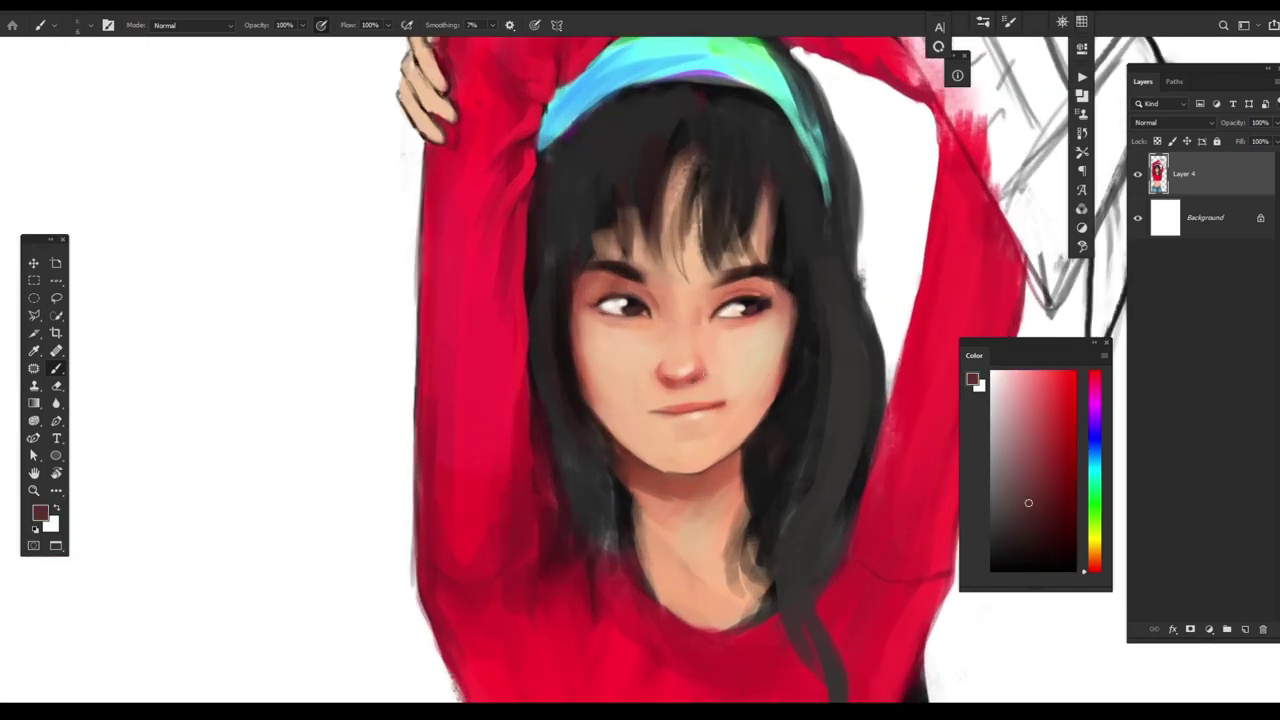
{"action": "left_click", "coordinate": [682, 380], "text": "alt"}
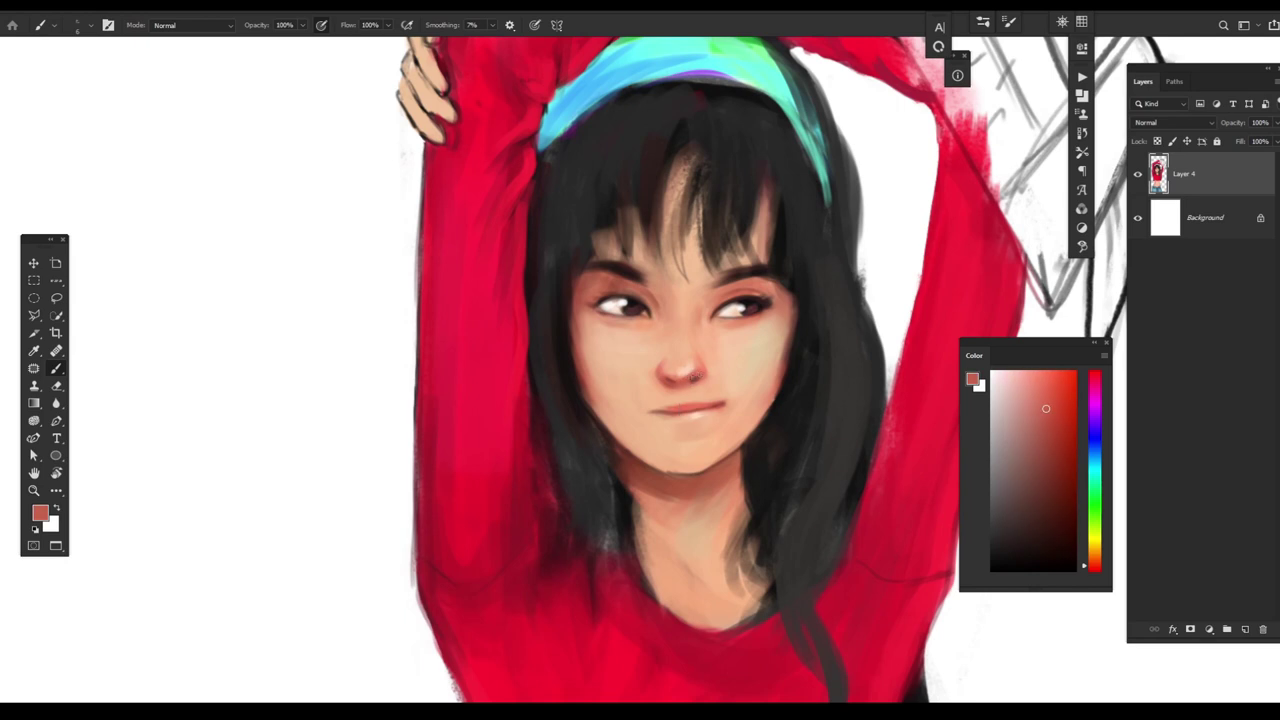
{"action": "left_click", "coordinate": [685, 379], "text": "alt"}
{"action": "left_click", "coordinate": [676, 383], "text": "alt"}
{"action": "left_click", "coordinate": [804, 420], "text": "alt"}
{"action": "right_click", "coordinate": [700, 228]}
{"action": "key", "text": "Escape"}
{"action": "left_click", "coordinate": [986, 22]}
{"action": "left_click", "coordinate": [986, 22]}
{"action": "scroll", "coordinate": [700, 390], "scroll_direction": "up", "scroll_amount": 2}
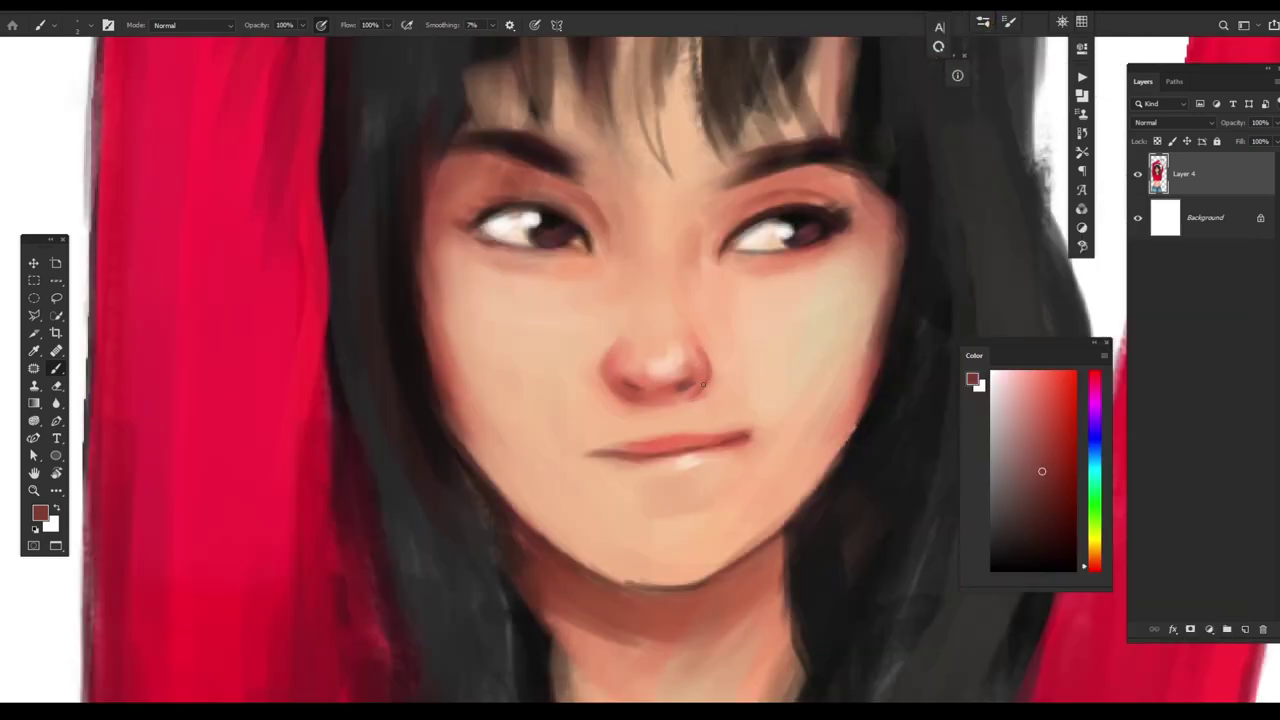
{"action": "scroll", "coordinate": [776, 424], "scroll_direction": "down", "scroll_amount": 3}
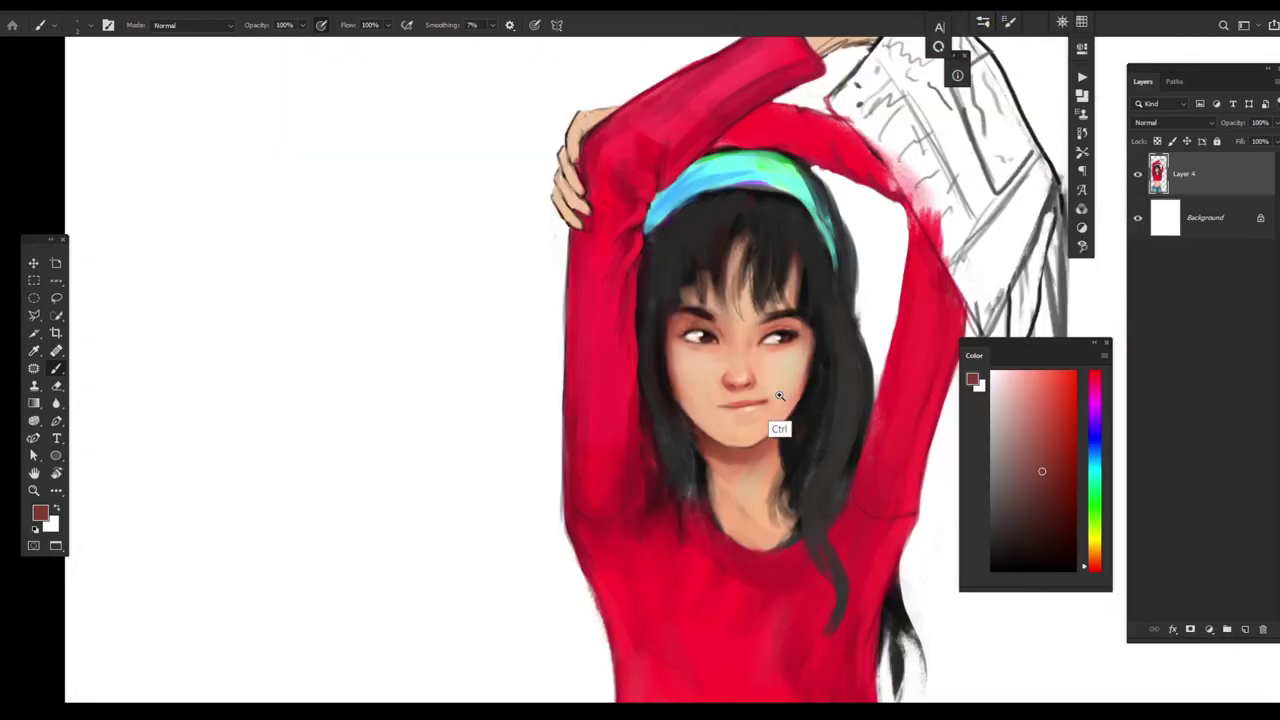
{"action": "scroll", "coordinate": [770, 418], "scroll_direction": "up", "scroll_amount": 2}
{"action": "scroll", "coordinate": [676, 418], "scroll_direction": "down", "scroll_amount": 3}
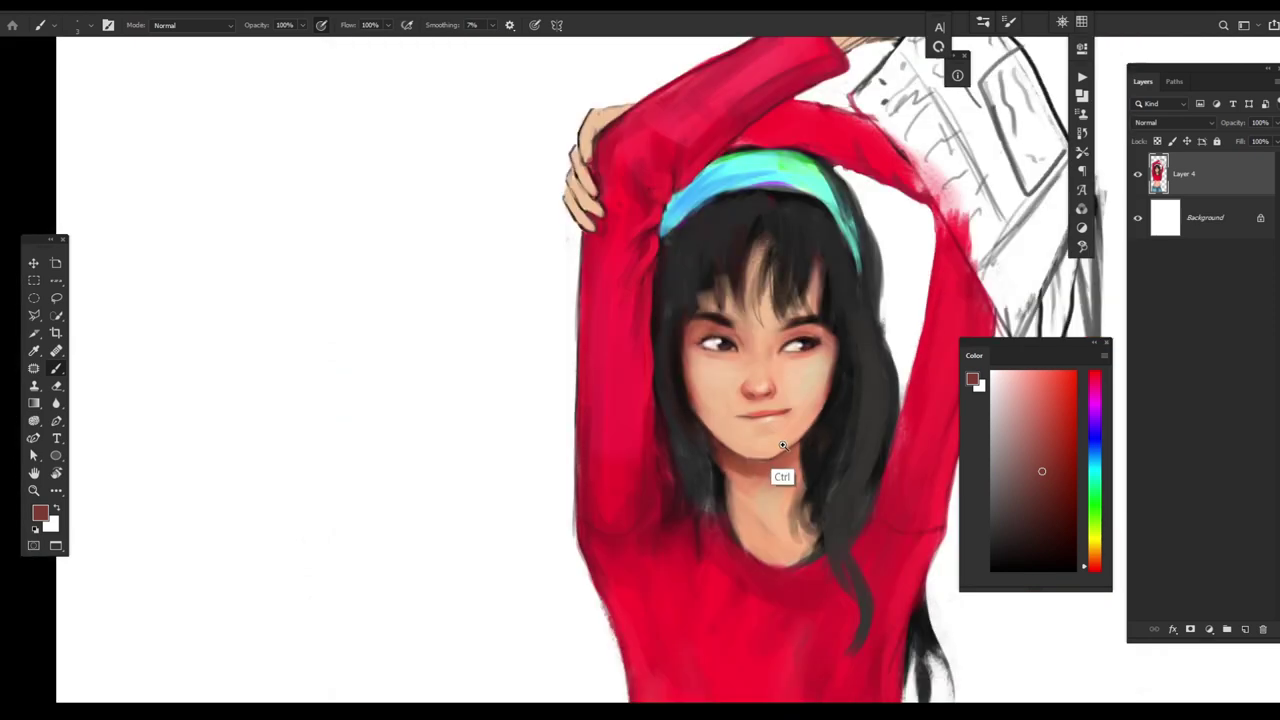
{"action": "scroll", "coordinate": [815, 427], "scroll_direction": "up", "scroll_amount": 2}
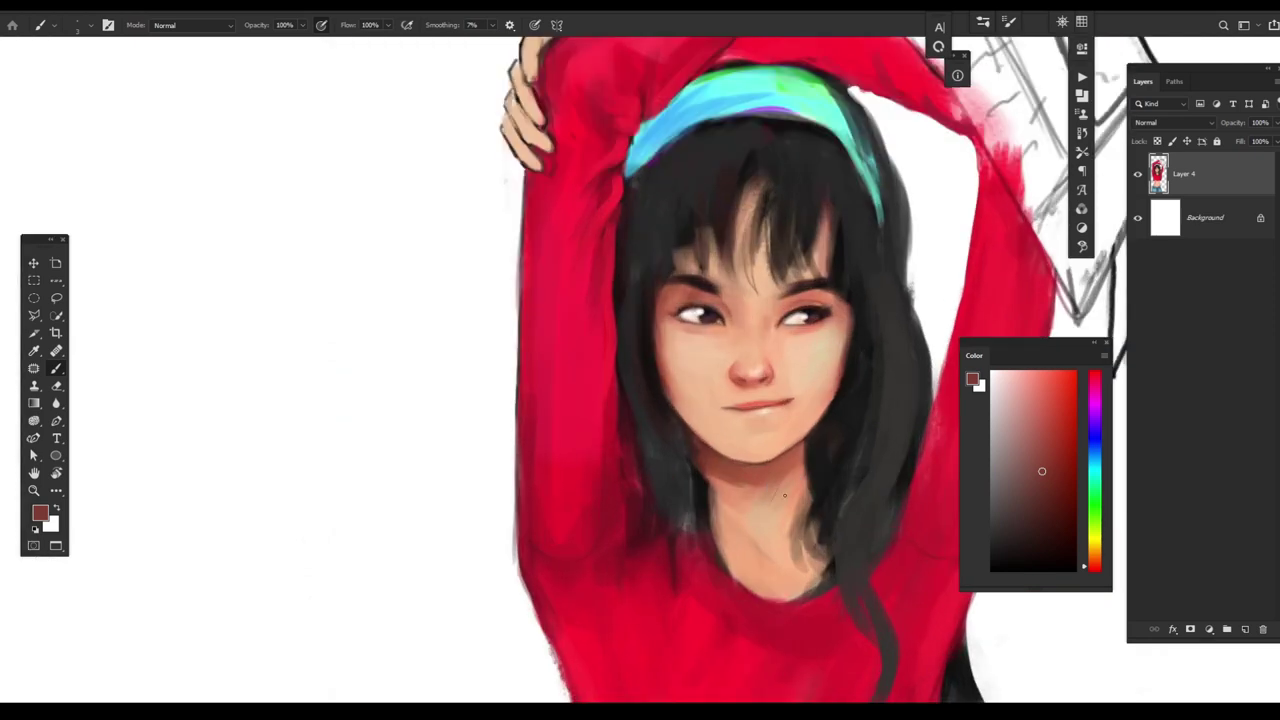
{"action": "scroll", "coordinate": [768, 499], "scroll_direction": "down", "scroll_amount": 3}
{"action": "scroll", "coordinate": [757, 500], "scroll_direction": "up", "scroll_amount": 3}
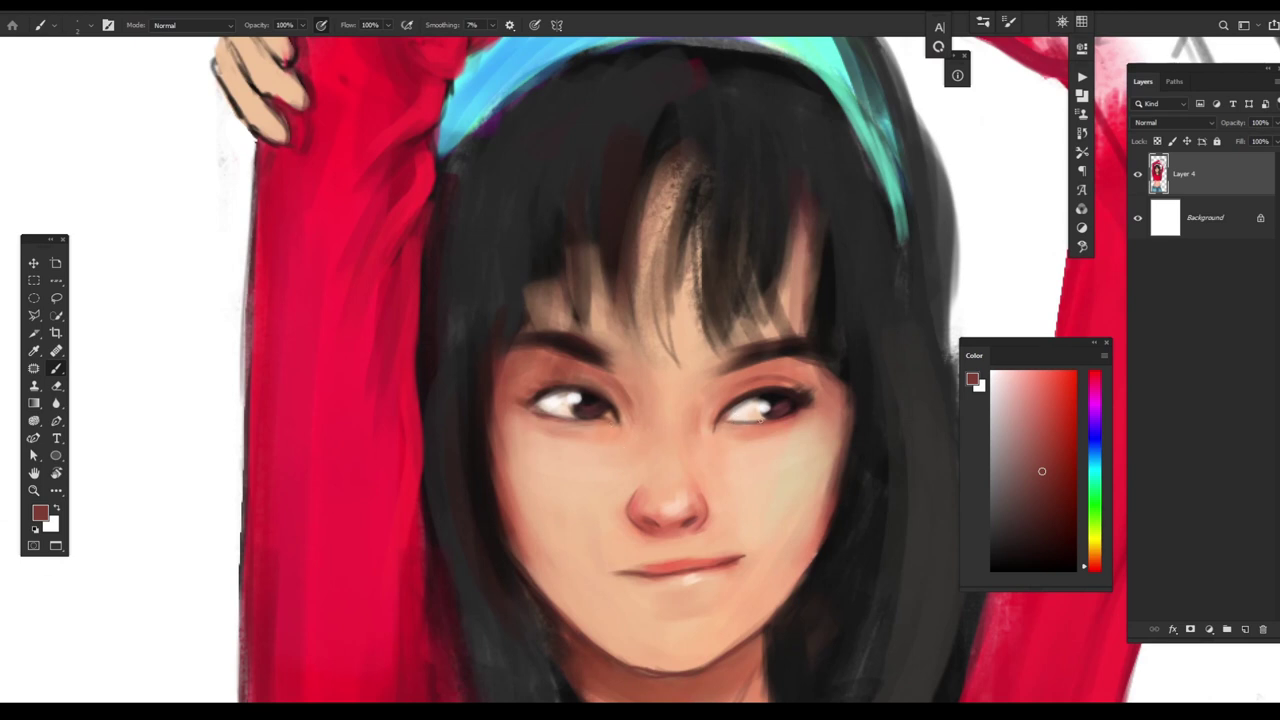
- Paint eyelashes and neck accents with a near-black tone, and refine the eye contours with dark red-brown
{"action": "left_click", "coordinate": [762, 420], "text": "alt"}
{"action": "scroll", "coordinate": [640, 360], "scroll_direction": "down", "scroll_amount": 5}
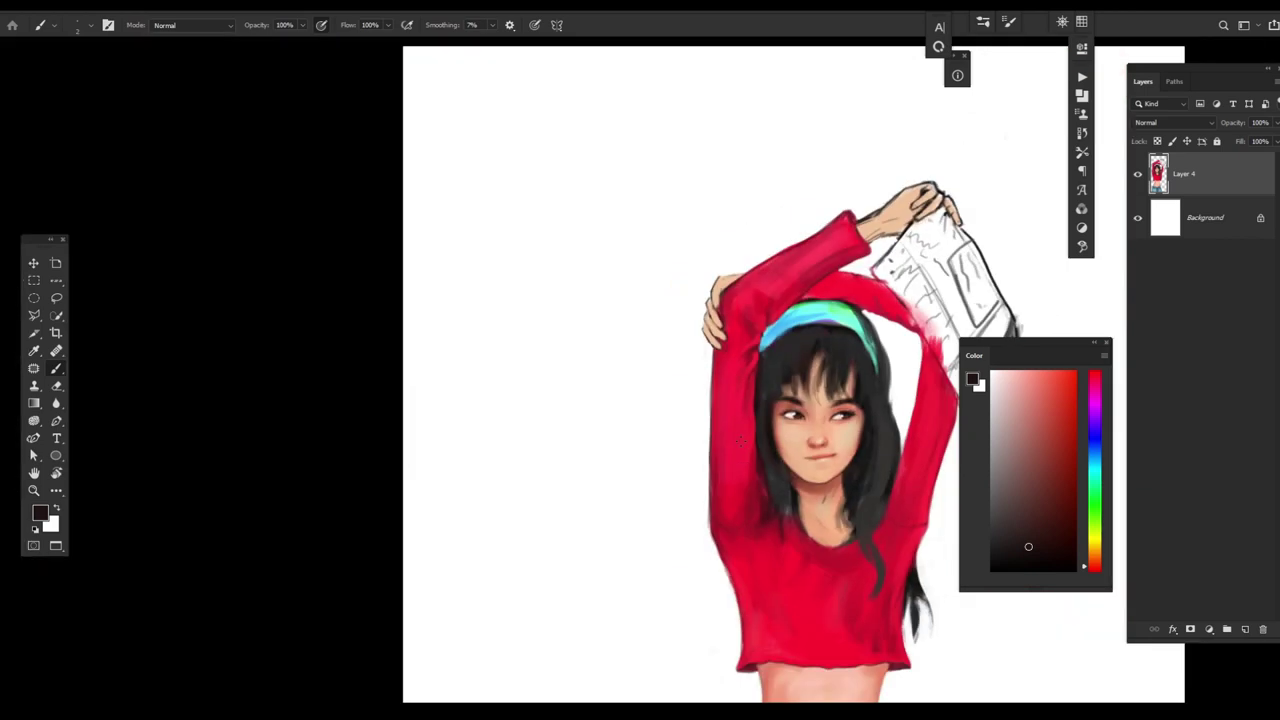
{"action": "scroll", "coordinate": [660, 420], "scroll_direction": "up", "scroll_amount": 5}
{"action": "left_click", "coordinate": [686, 432], "text": "alt"}
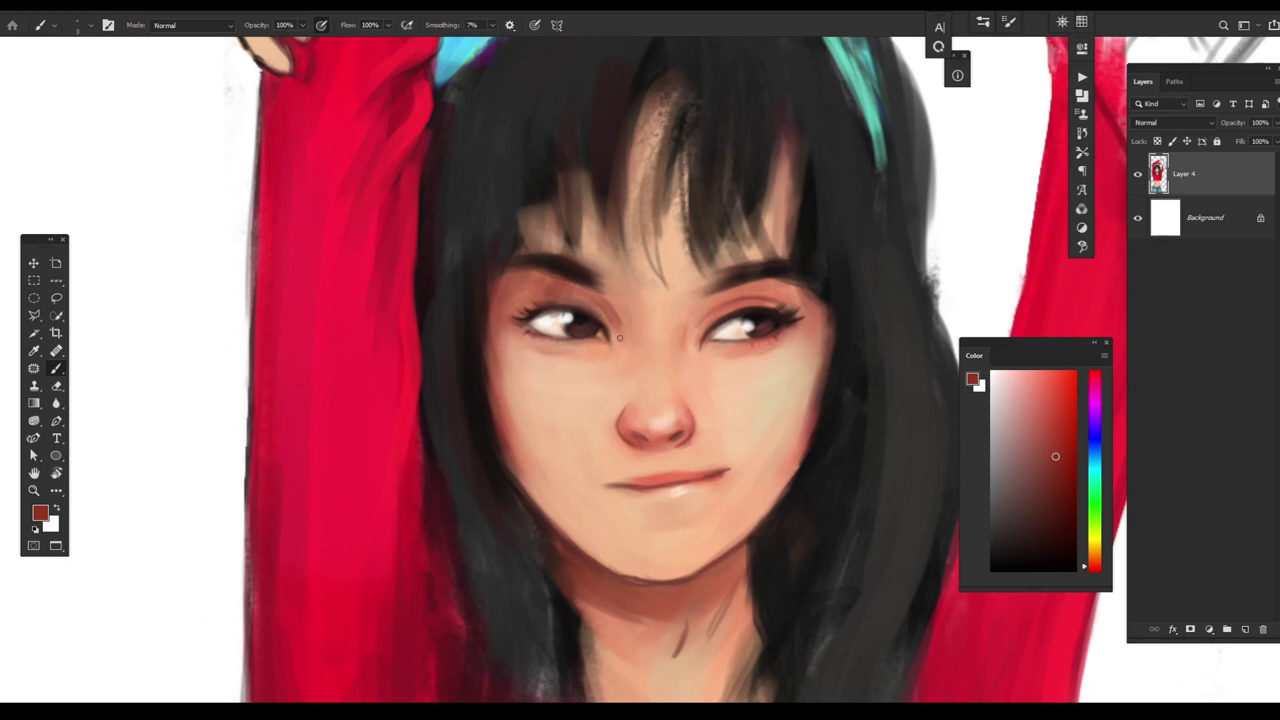
{"action": "left_click", "coordinate": [1045, 484]}
{"action": "left_click_drag", "start_coordinate": [483, 365], "coordinate": [709, 388]}
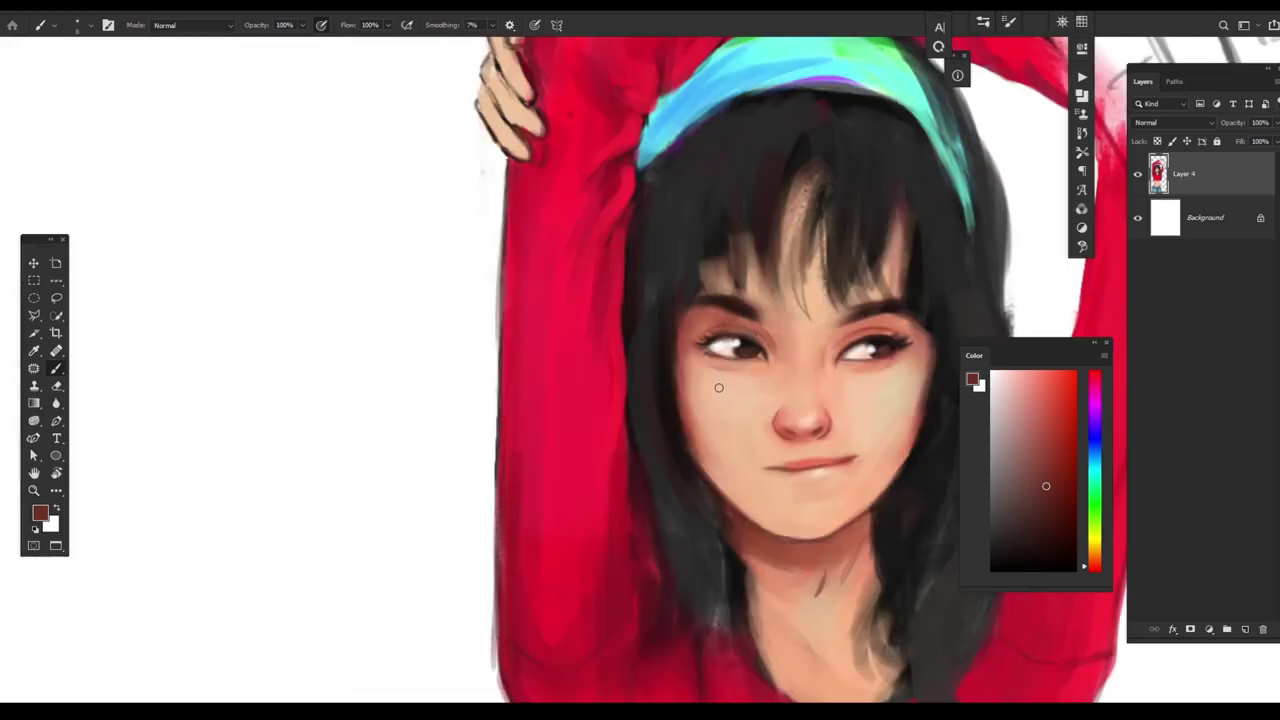
- Add a small mole on the cheek and tiny dark red freckles around the nose and under the eyes
{"action": "left_click", "coordinate": [711, 390], "text": "alt"}
{"action": "left_click", "coordinate": [721, 381], "text": "alt"}
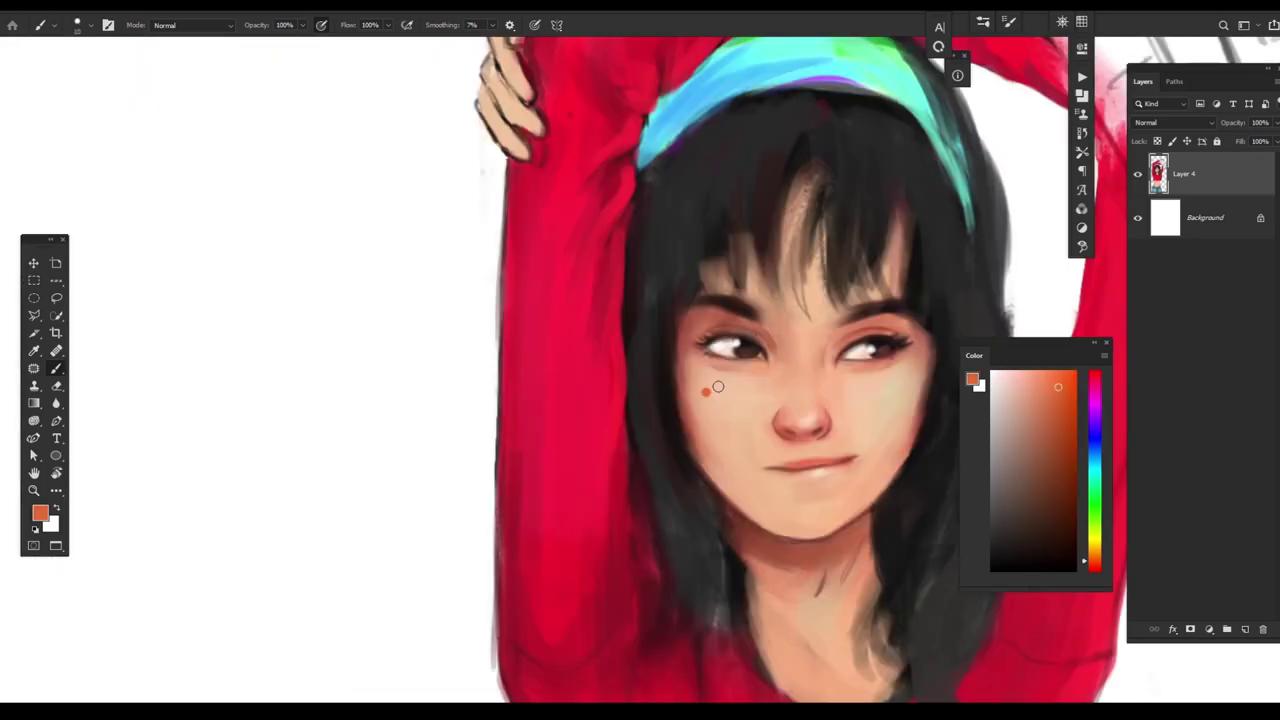
{"action": "key", "text": "ctrl+0"}
{"action": "left_click", "coordinate": [897, 458], "text": "alt"}
{"action": "scroll", "coordinate": [786, 406], "scroll_direction": "up", "scroll_amount": 2}
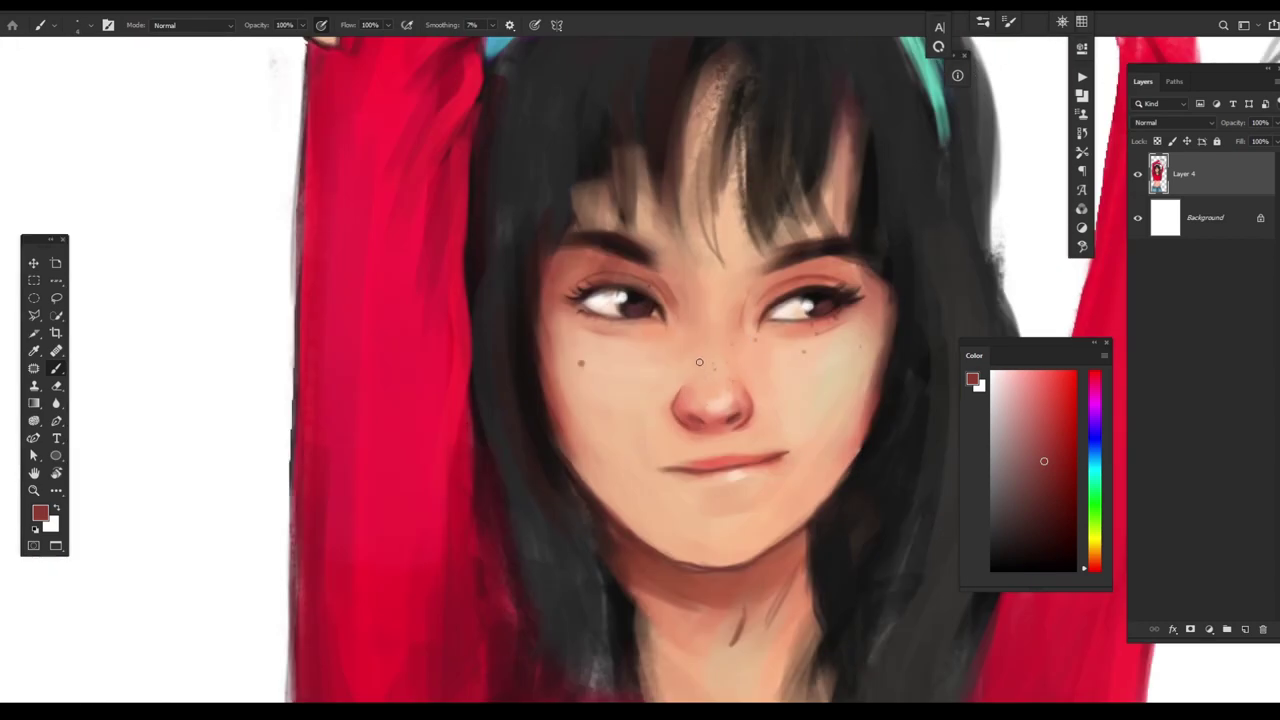
{"action": "key", "text": "ctrl+0"}
{"action": "scroll", "coordinate": [855, 485], "scroll_direction": "up", "scroll_amount": 2}
- Pick a darker muted red-brown and dot tiny freckles on the hand gripping the elbow
{"action": "key", "text": "z"}
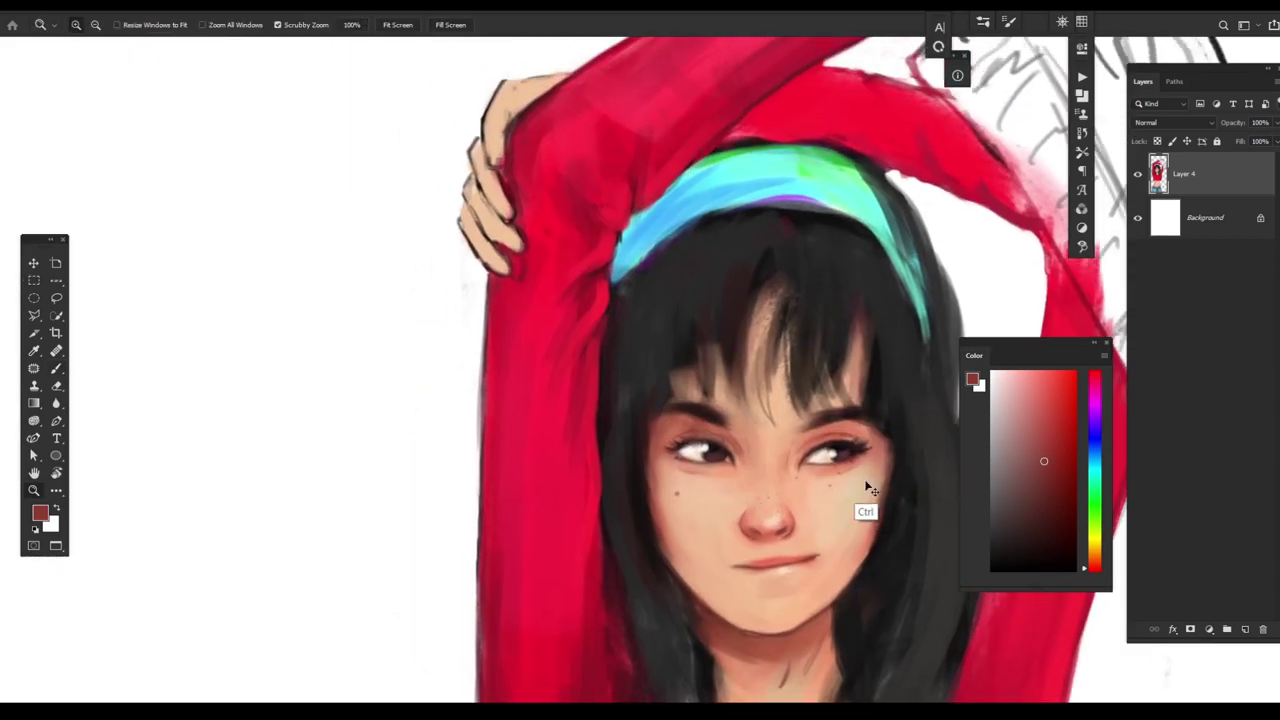
{"action": "scroll", "coordinate": [820, 528], "scroll_direction": "up", "scroll_amount": 5}
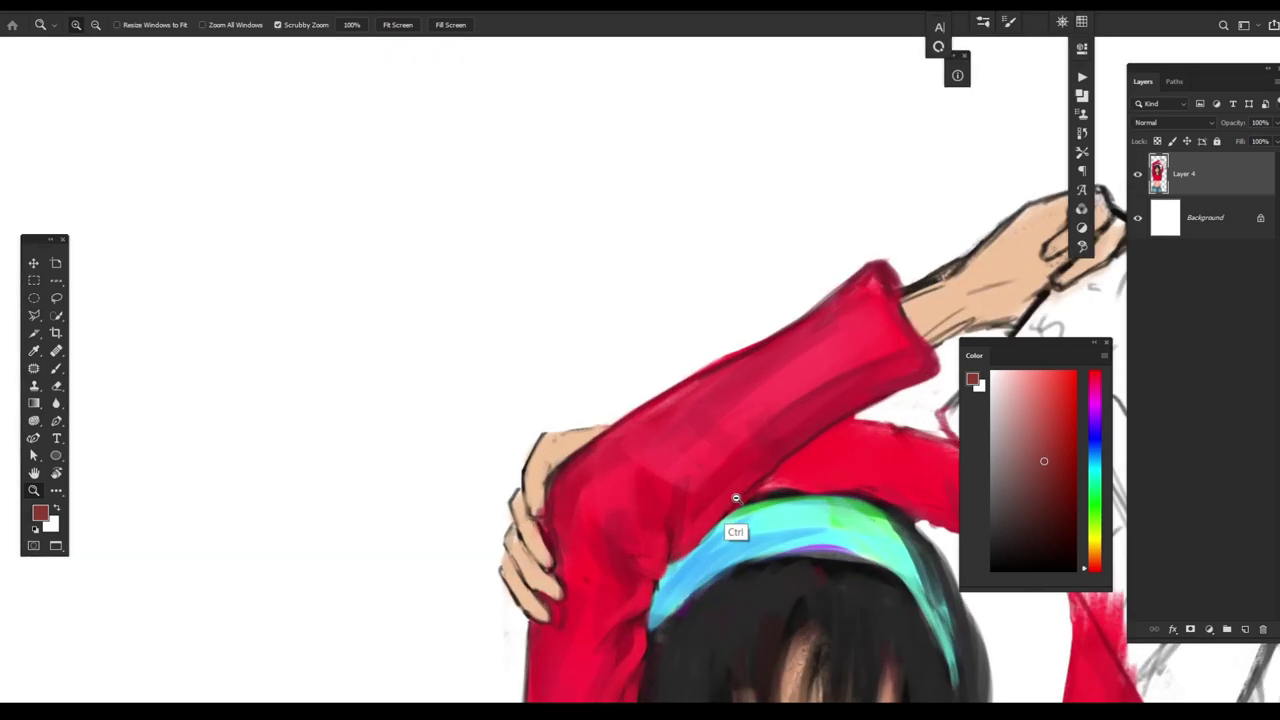
{"action": "key", "text": "b"}
{"action": "right_click", "coordinate": [650, 235]}
{"action": "key", "text": "Escape"}
{"action": "left_click", "coordinate": [1031, 493]}
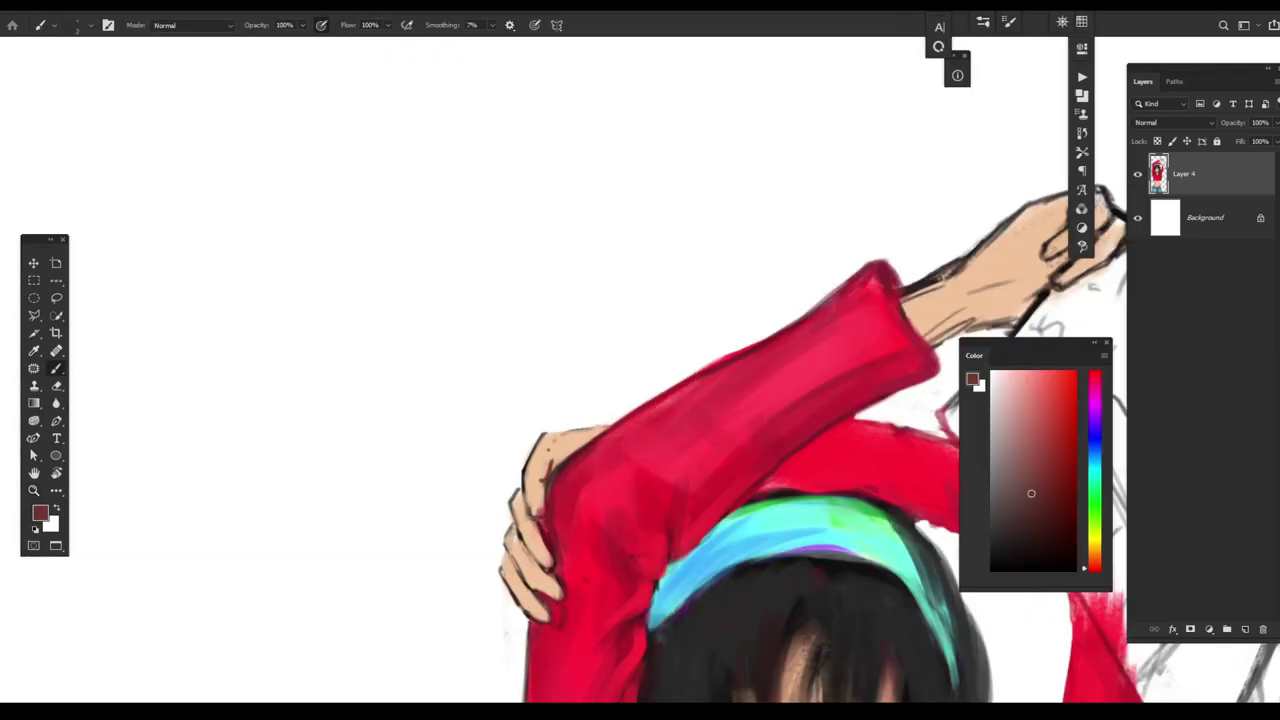
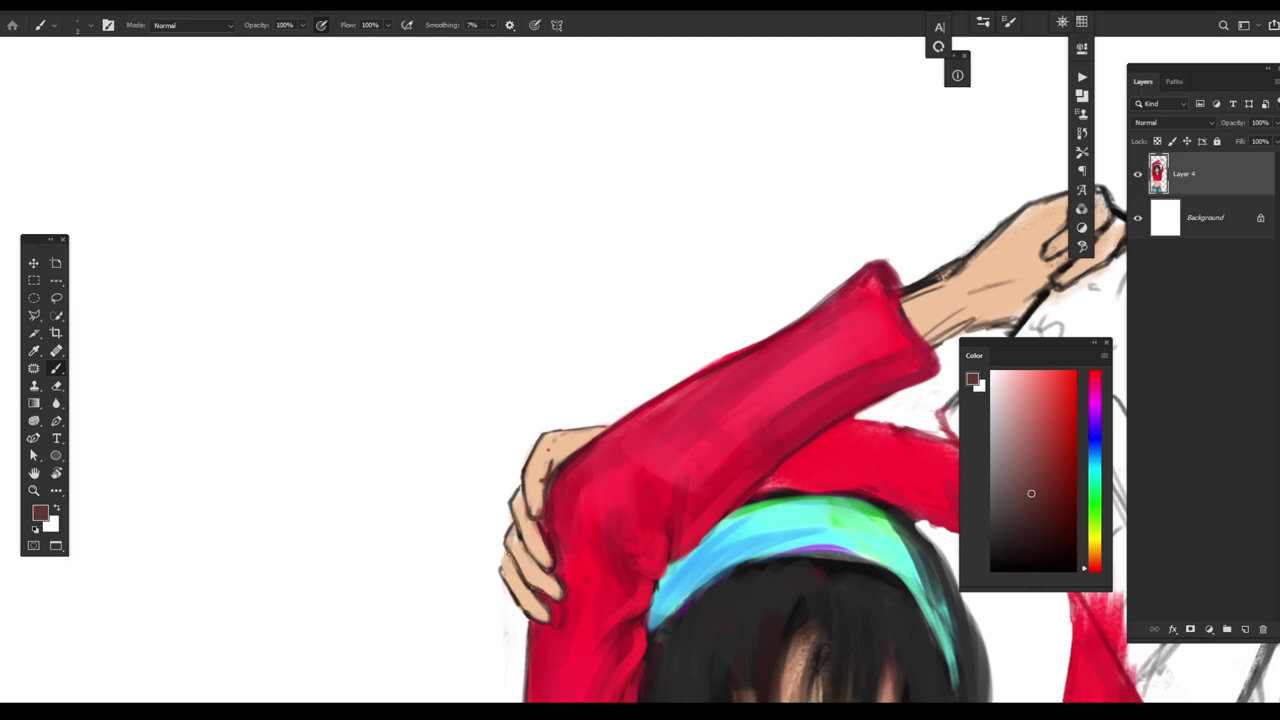
{"action": "scroll", "coordinate": [534, 591], "scroll_direction": "up", "scroll_amount": 5}
{"action": "key", "text": "ctrl+0"}
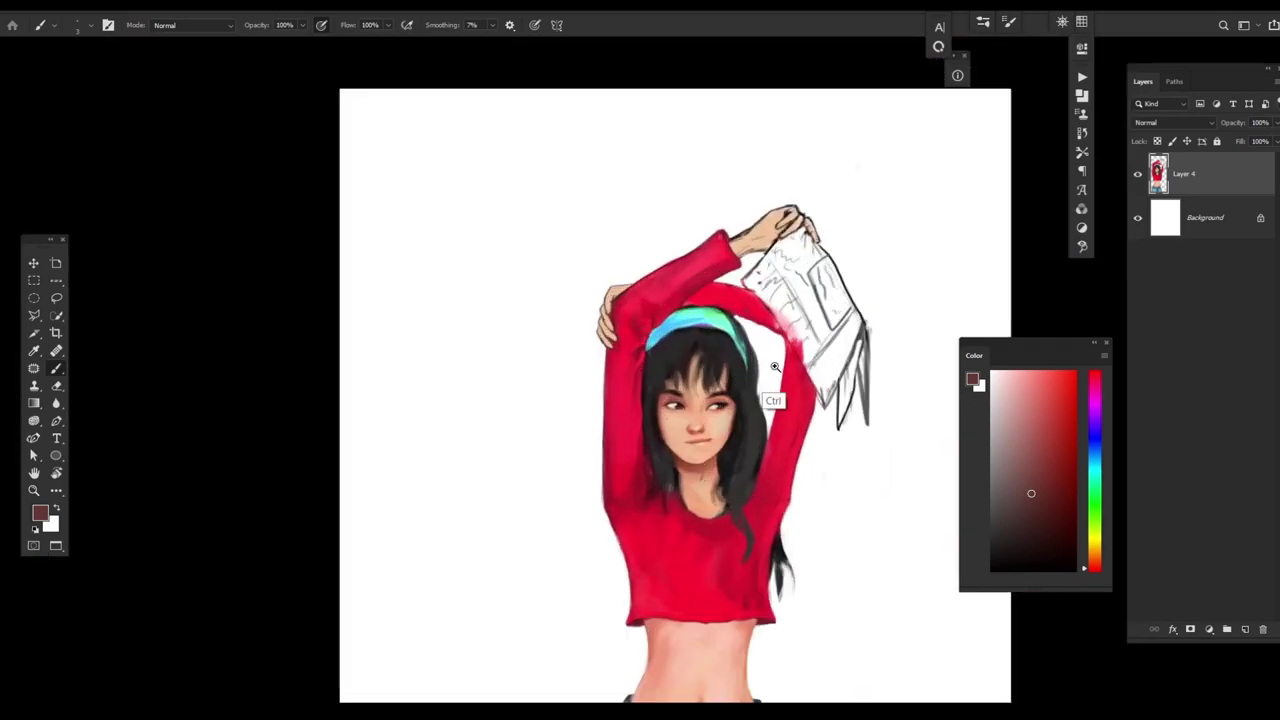
- Outline both sides of the bare waist with thin dark red strokes
{"action": "scroll", "coordinate": [792, 539], "scroll_direction": "up", "scroll_amount": 2}
{"action": "scroll", "coordinate": [792, 539], "scroll_direction": "up", "scroll_amount": 2}
{"action": "left_click", "coordinate": [1054, 481]}
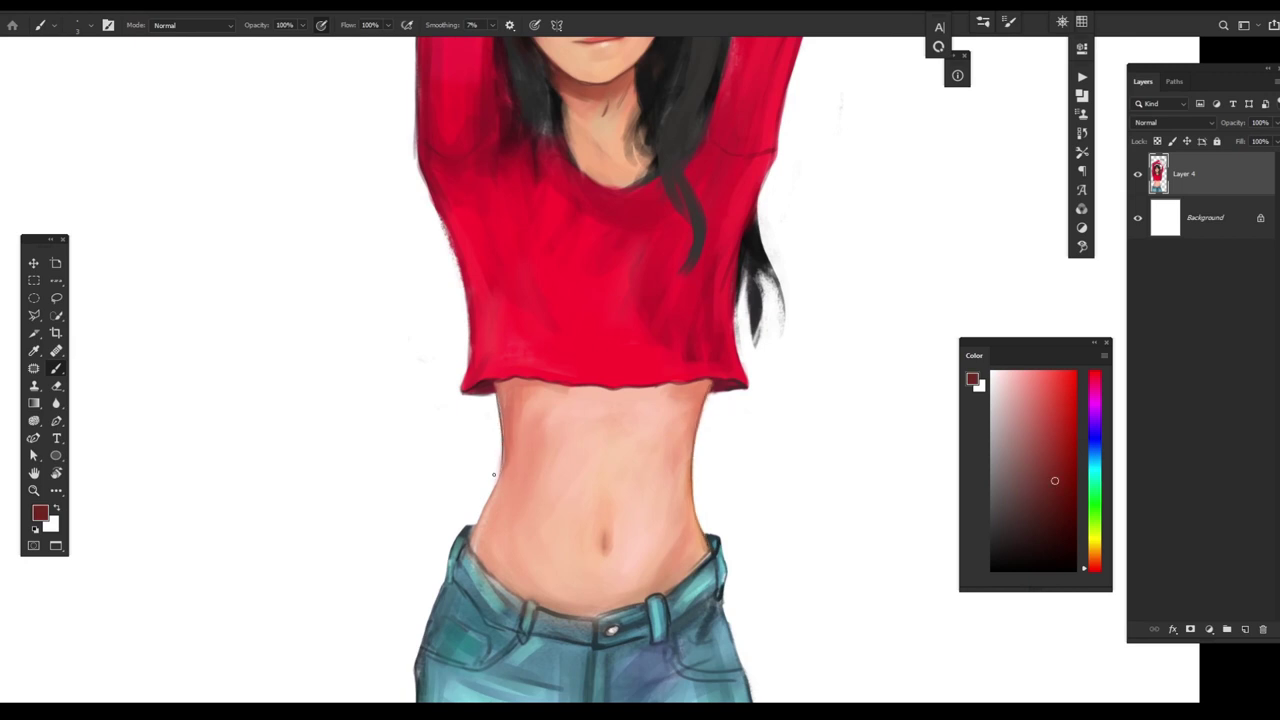
{"action": "scroll", "coordinate": [760, 470], "scroll_direction": "down", "scroll_amount": 3}
{"action": "scroll", "coordinate": [490, 365], "scroll_direction": "up", "scroll_amount": 5}
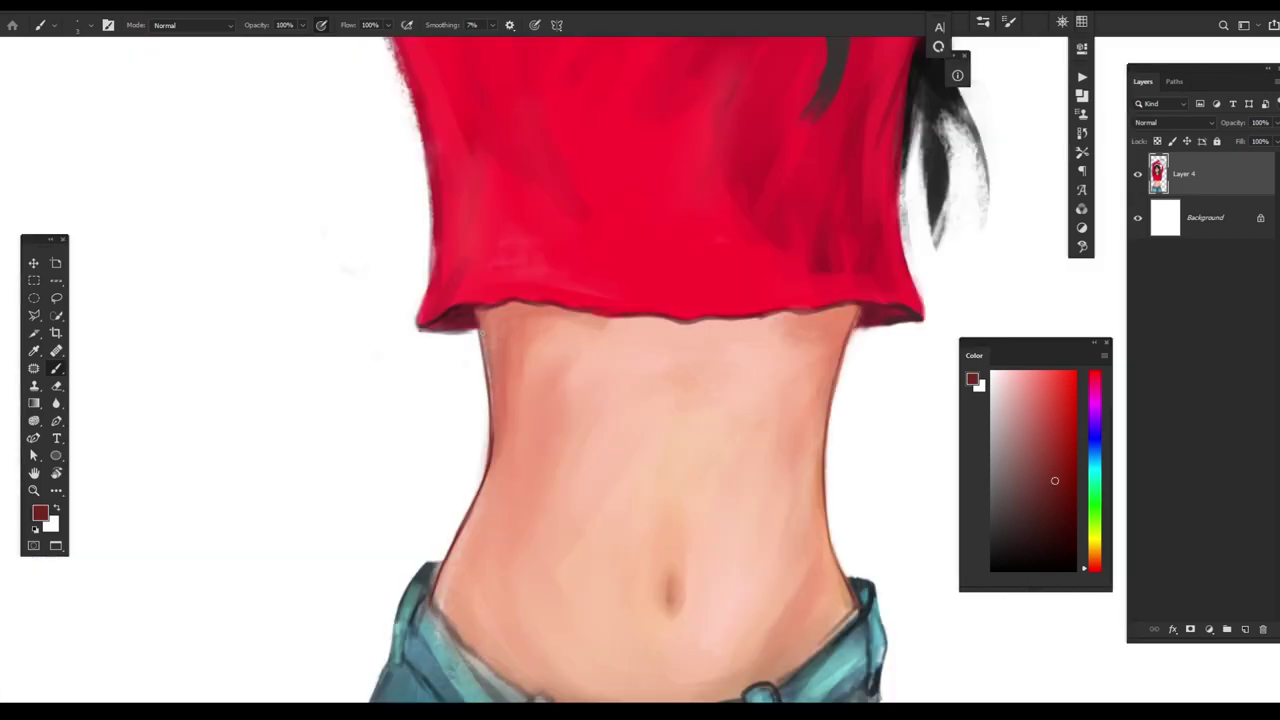
- Sample a salmon skin tone and soften the shading along the inner edge of the waist
{"action": "left_click", "coordinate": [499, 386], "text": "alt"}
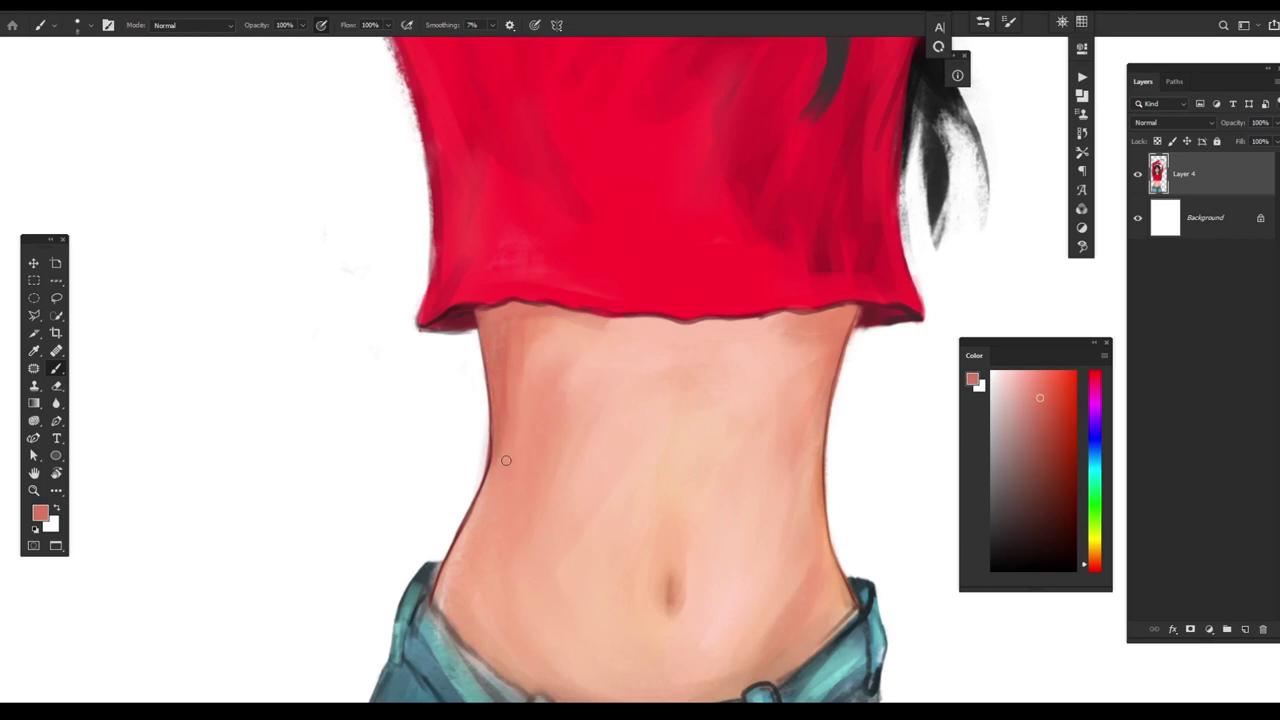
{"action": "left_click_drag", "start_coordinate": [506, 460], "coordinate": [467, 536]}
{"action": "scroll", "coordinate": [717, 566], "scroll_direction": "down", "scroll_amount": 2}
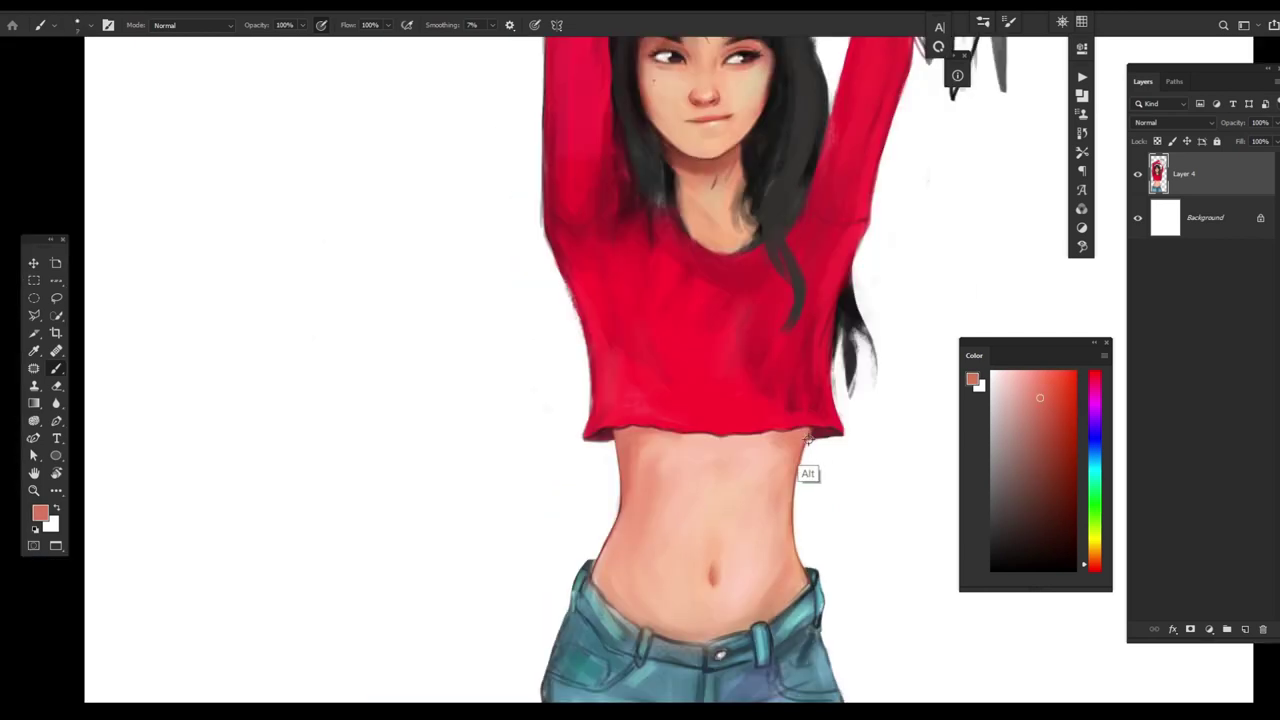
- Deepen the navel with dark maroon and touch up the skin edge near the hip
{"action": "left_click", "coordinate": [716, 568], "text": "alt"}
{"action": "left_click", "coordinate": [726, 566]}
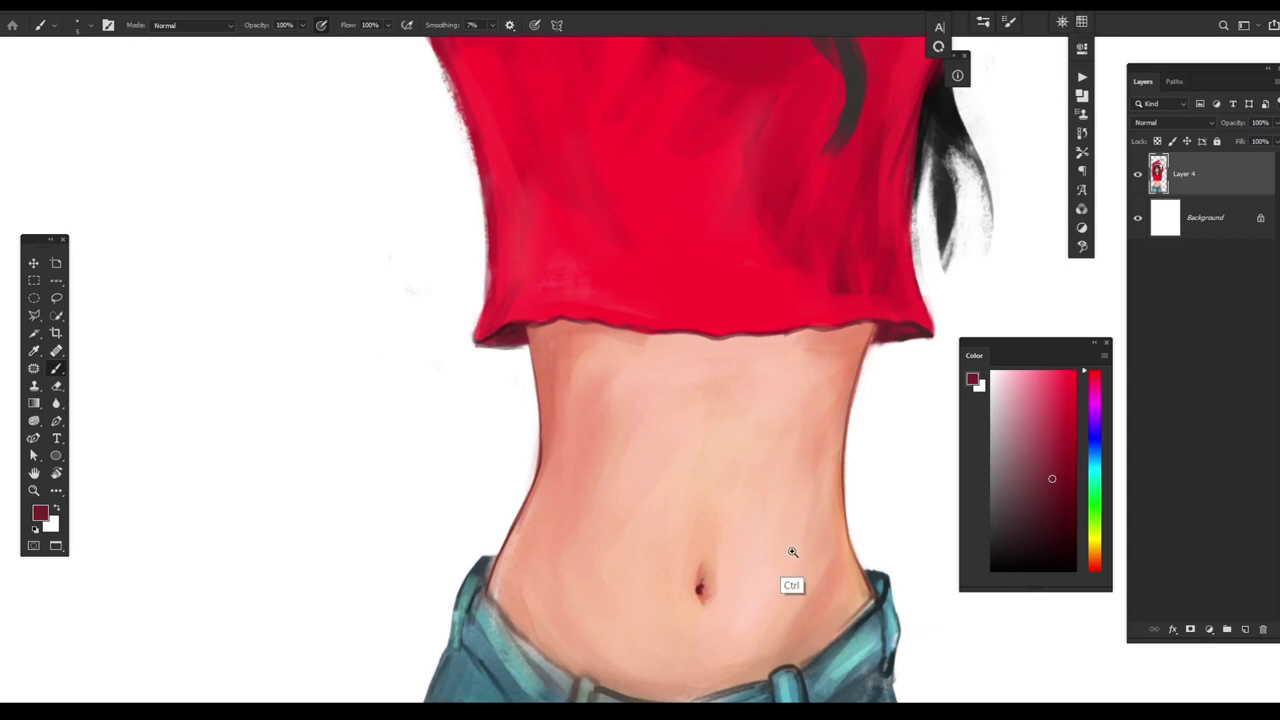
{"action": "left_click", "coordinate": [791, 557], "text": "alt"}
{"action": "left_click", "coordinate": [831, 537]}
{"action": "scroll", "coordinate": [826, 537], "scroll_direction": "down", "scroll_amount": 3}
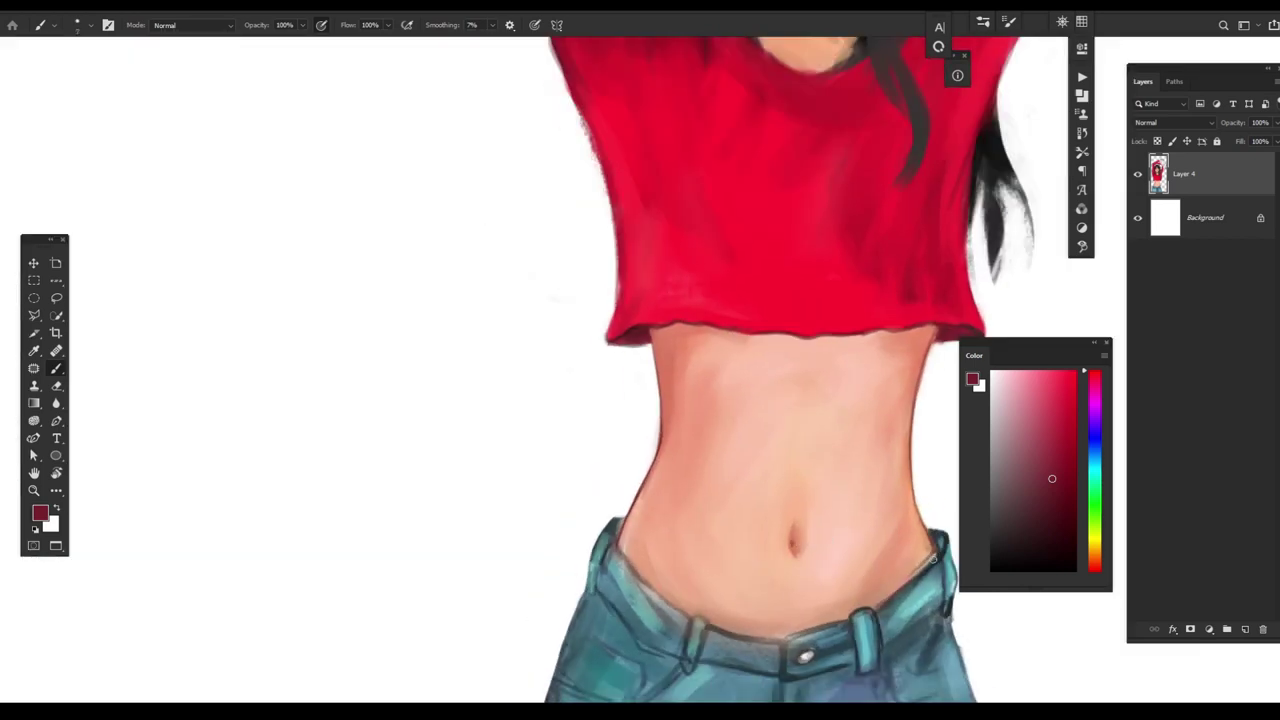
- Pick a near-black navy and redefine the jeans' waistband, belt loops and outer edge with a textured brush
{"action": "left_click", "coordinate": [1100, 455]}
{"action": "left_click", "coordinate": [1040, 520]}
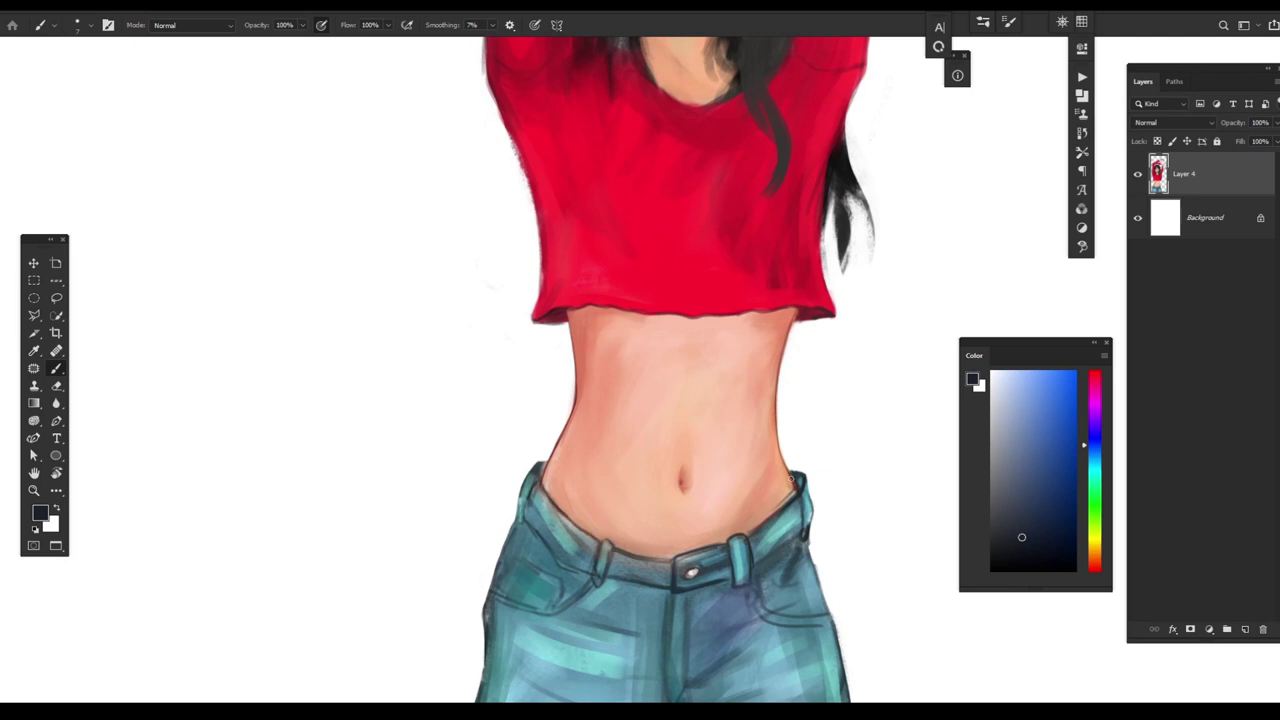
{"action": "right_click", "coordinate": [790, 497]}
{"action": "double_click", "coordinate": [1090, 609]}
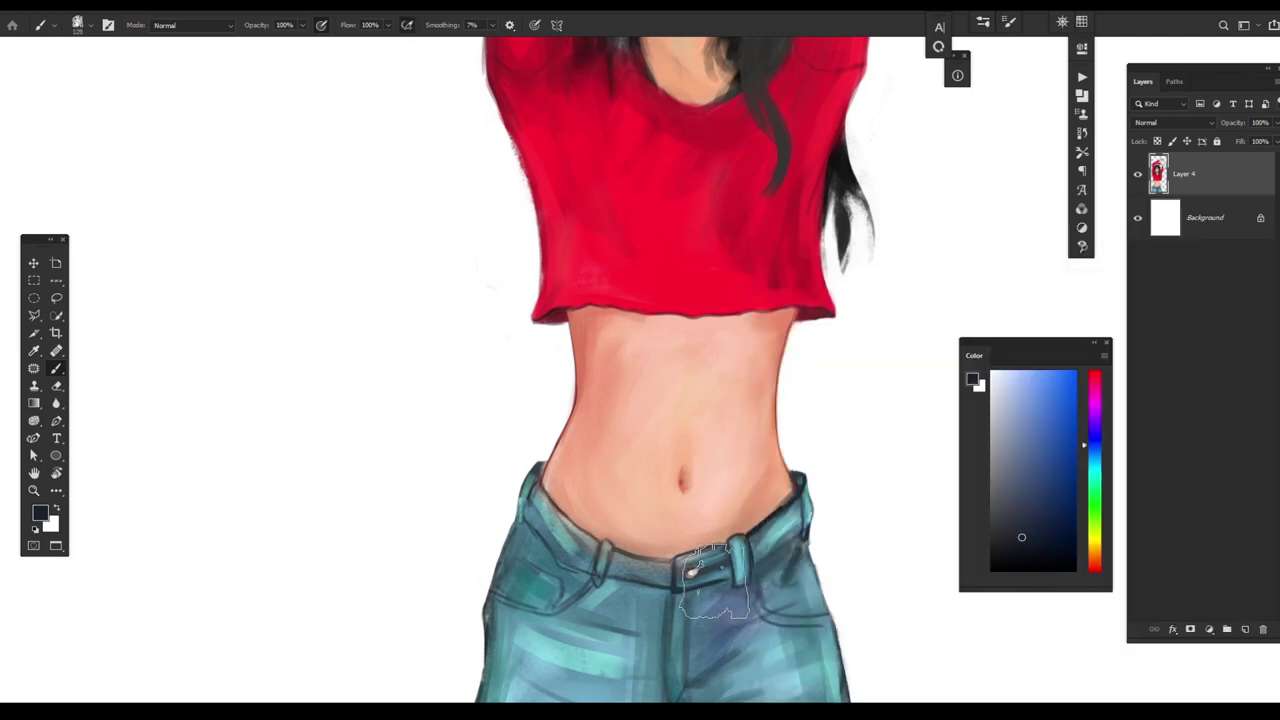
{"action": "left_click", "coordinate": [791, 506], "text": "alt"}
{"action": "left_click", "coordinate": [779, 510], "text": "alt"}
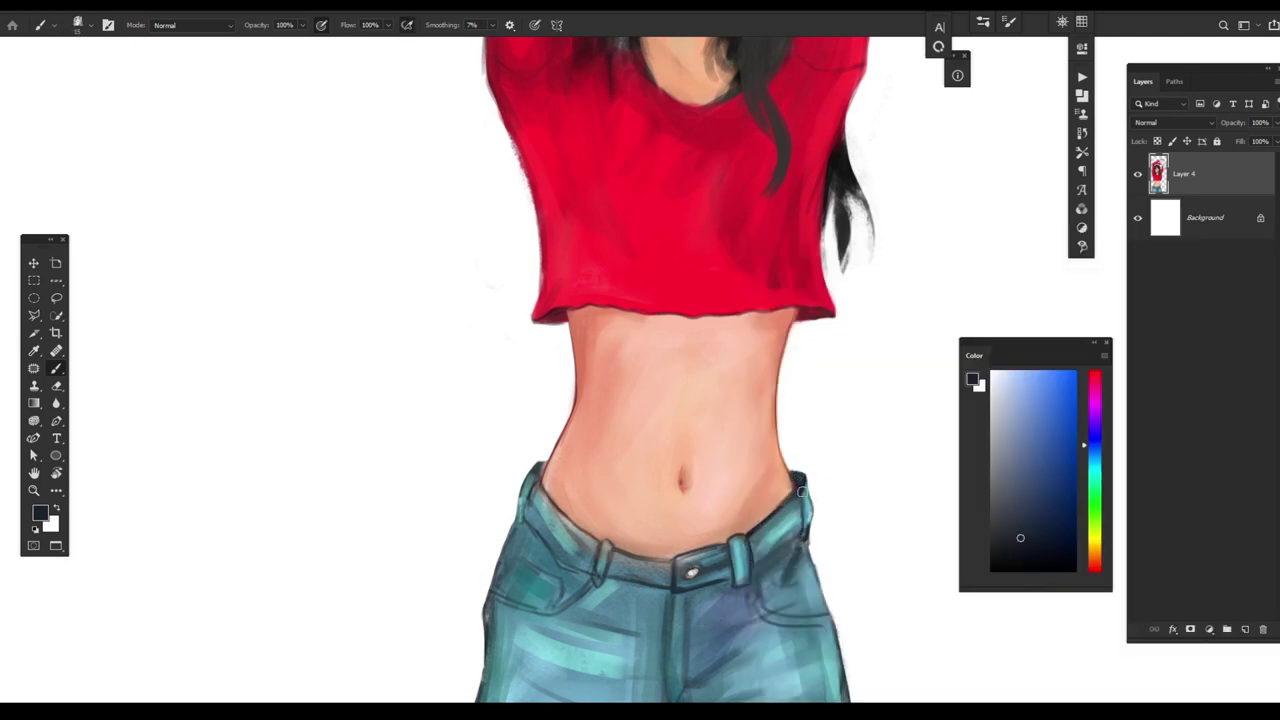
{"action": "left_click", "coordinate": [806, 535], "text": "alt"}
{"action": "left_click", "coordinate": [757, 553], "text": "alt"}
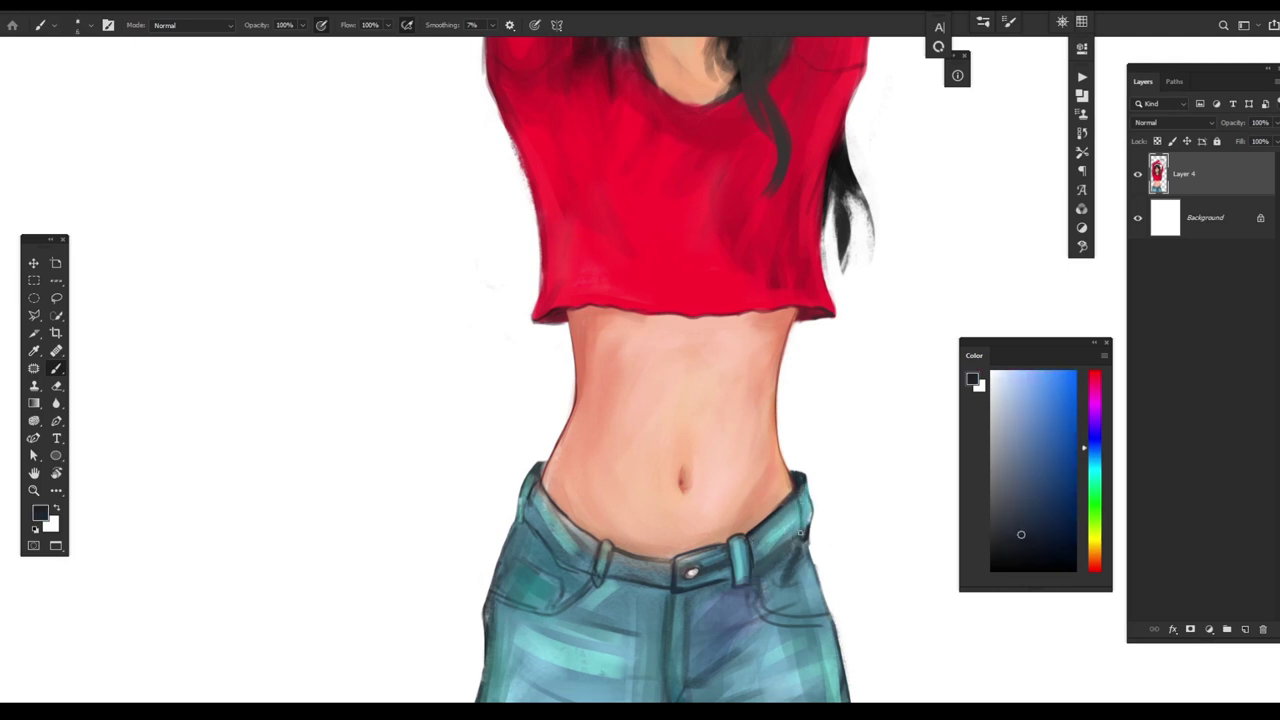
{"action": "mouse_move", "coordinate": [804, 492]}
{"action": "left_mouse_down"}
{"action": "mouse_move", "coordinate": [806, 541]}
{"action": "mouse_move", "coordinate": [750, 615]}
{"action": "mouse_move", "coordinate": [686, 660]}
{"action": "left_mouse_up"}
- Lock the layer's transparent pixels and blend darker sampled blue tones across the jeans
{"action": "key", "text": "slash"}
{"action": "left_click", "coordinate": [792, 526], "text": "alt"}
{"action": "left_click", "coordinate": [737, 594], "text": "alt"}
{"action": "left_click", "coordinate": [716, 583], "text": "alt"}
{"action": "key", "text": "ctrl+0"}
{"action": "mouse_move", "coordinate": [737, 574]}
{"action": "left_mouse_down"}
{"action": "mouse_move", "coordinate": [725, 693]}
{"action": "mouse_move", "coordinate": [646, 636]}
{"action": "mouse_move", "coordinate": [627, 677]}
{"action": "mouse_move", "coordinate": [803, 604]}
{"action": "mouse_move", "coordinate": [653, 623]}
{"action": "mouse_move", "coordinate": [885, 685]}
{"action": "mouse_move", "coordinate": [870, 600]}
{"action": "left_mouse_up"}
- Pick a light blue shifted towards cyan and brush soft highlights along the jeans' waistband
{"action": "left_click", "coordinate": [1040, 388]}
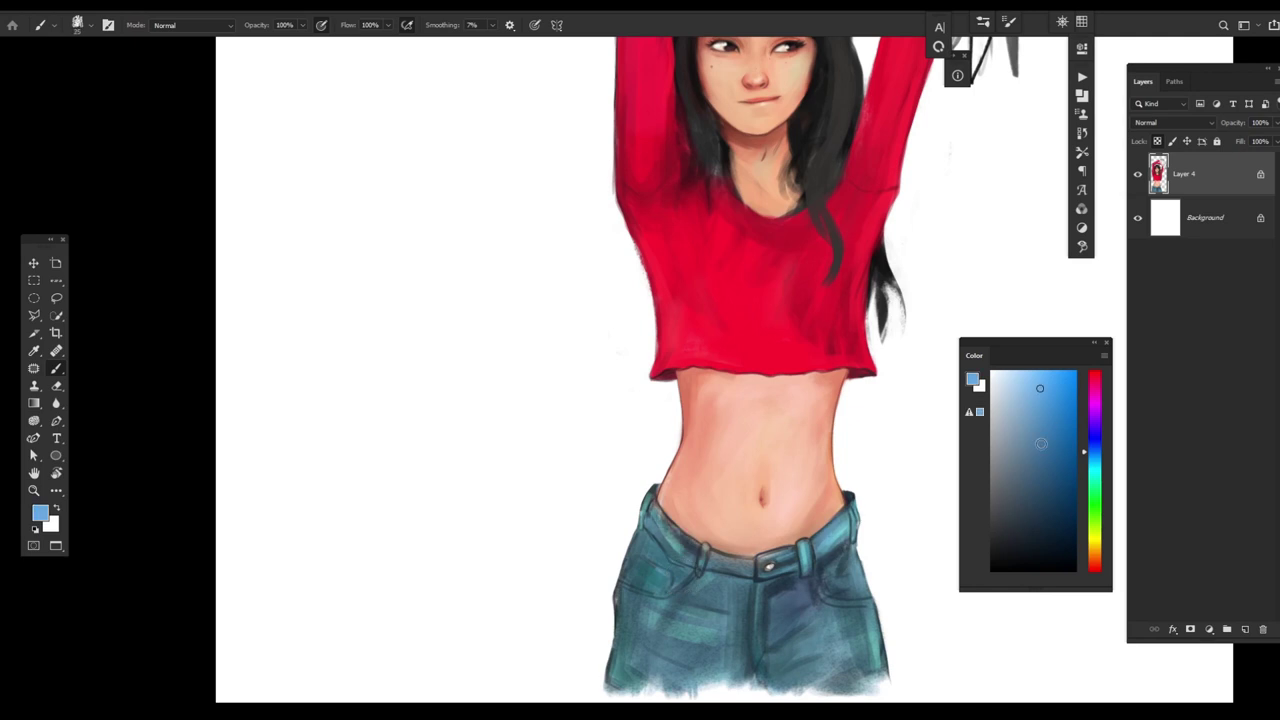
{"action": "left_click", "coordinate": [1084, 462]}
{"action": "mouse_move", "coordinate": [665, 525]}
{"action": "left_mouse_down"}
{"action": "mouse_move", "coordinate": [878, 648]}
{"action": "mouse_move", "coordinate": [650, 640]}
{"action": "mouse_move", "coordinate": [857, 586]}
{"action": "mouse_move", "coordinate": [774, 497]}
{"action": "mouse_move", "coordinate": [824, 466]}
{"action": "left_mouse_up"}
- Repaint the headband with muted teal shading and bright cyan highlights
{"action": "left_click", "coordinate": [1038, 475]}
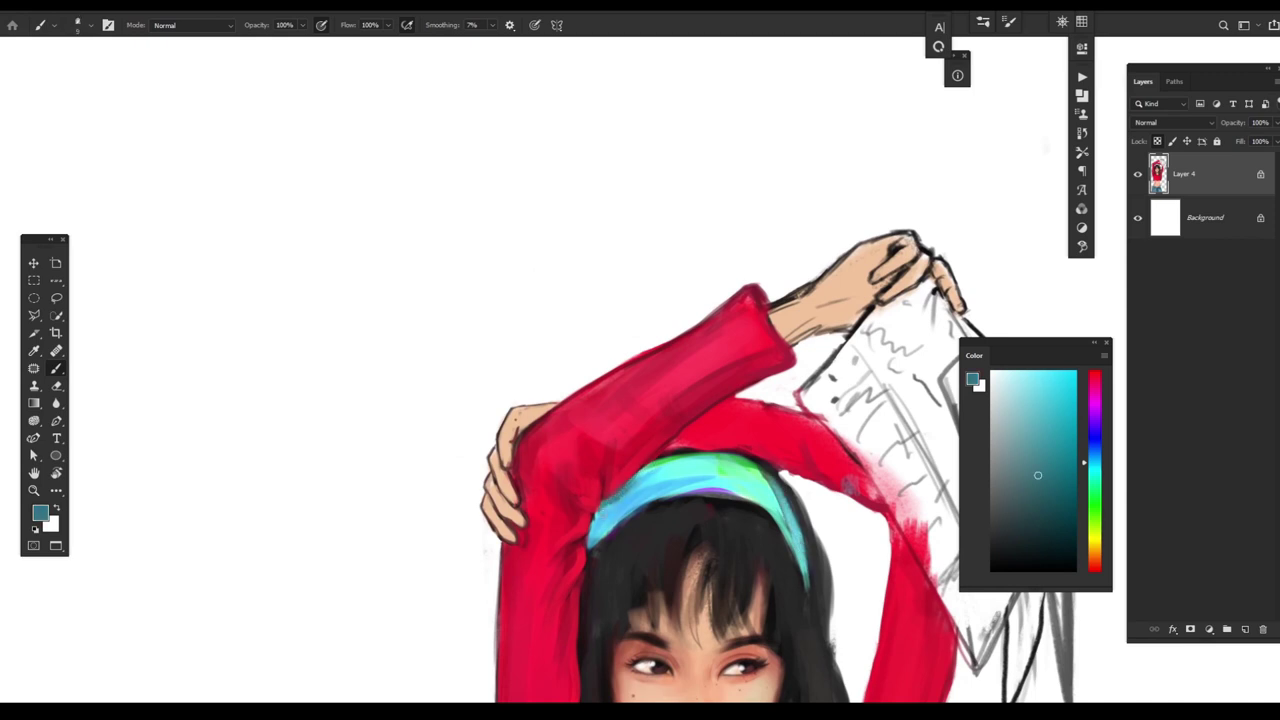
{"action": "mouse_move", "coordinate": [630, 505]}
{"action": "left_mouse_down"}
{"action": "mouse_move", "coordinate": [721, 477]}
{"action": "mouse_move", "coordinate": [639, 503]}
{"action": "mouse_move", "coordinate": [666, 491]}
{"action": "mouse_move", "coordinate": [777, 502]}
{"action": "mouse_move", "coordinate": [723, 464]}
{"action": "mouse_move", "coordinate": [765, 491]}
{"action": "mouse_move", "coordinate": [784, 548]}
{"action": "mouse_move", "coordinate": [849, 530]}
{"action": "mouse_move", "coordinate": [754, 473]}
{"action": "mouse_move", "coordinate": [806, 489]}
{"action": "mouse_move", "coordinate": [755, 473]}
{"action": "mouse_move", "coordinate": [695, 490]}
{"action": "mouse_move", "coordinate": [760, 469]}
{"action": "left_mouse_up"}
{"action": "left_click", "coordinate": [1051, 373]}
{"action": "scroll", "coordinate": [765, 490], "scroll_direction": "down", "scroll_amount": 1}
- Sample a sleeve red and a dark neutral, and shade the folds of the raised sleeve above the headband
{"action": "key", "text": "d"}
{"action": "left_click", "coordinate": [709, 461], "text": "alt"}
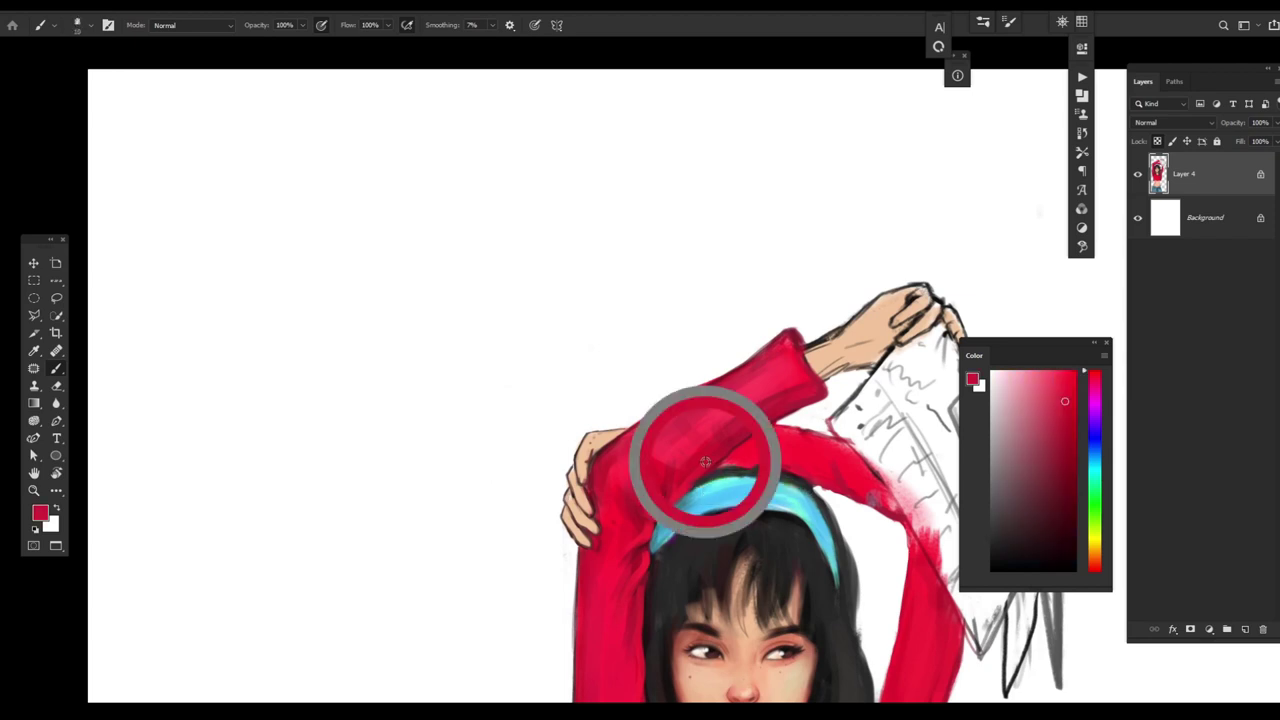
{"action": "key", "text": "d"}
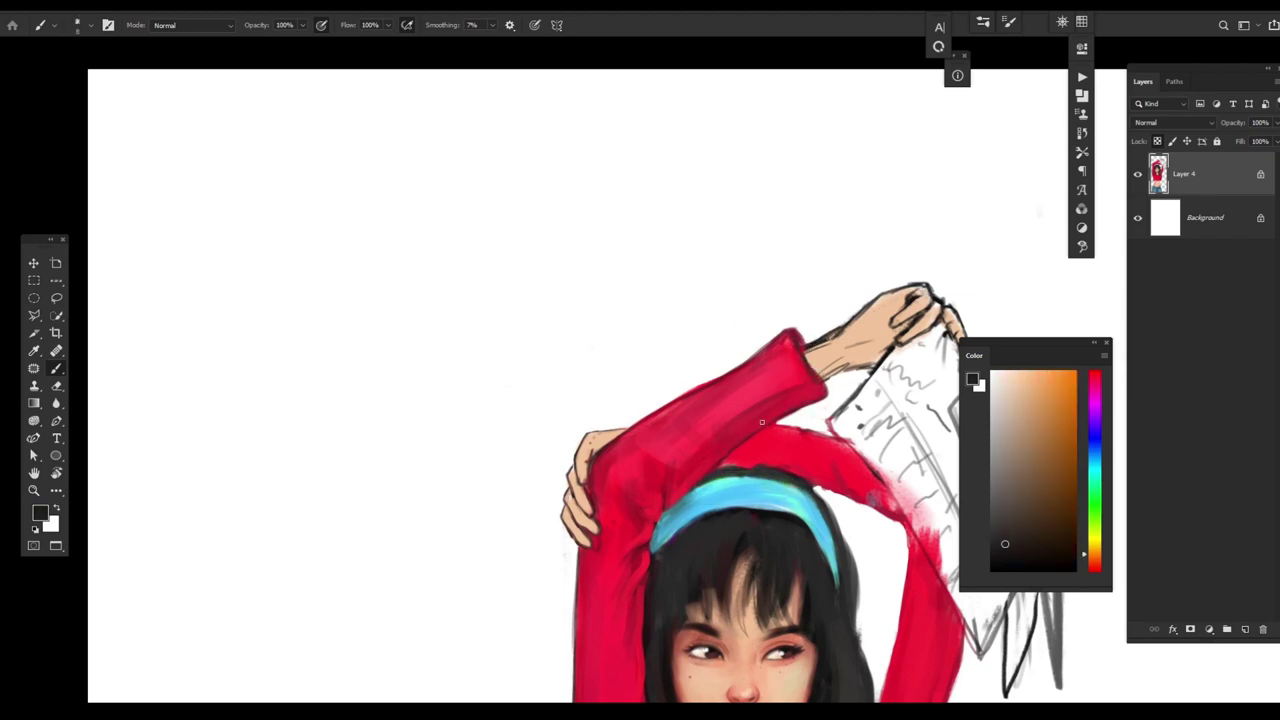
{"action": "left_click_drag", "start_coordinate": [755, 402], "coordinate": [680, 466]}
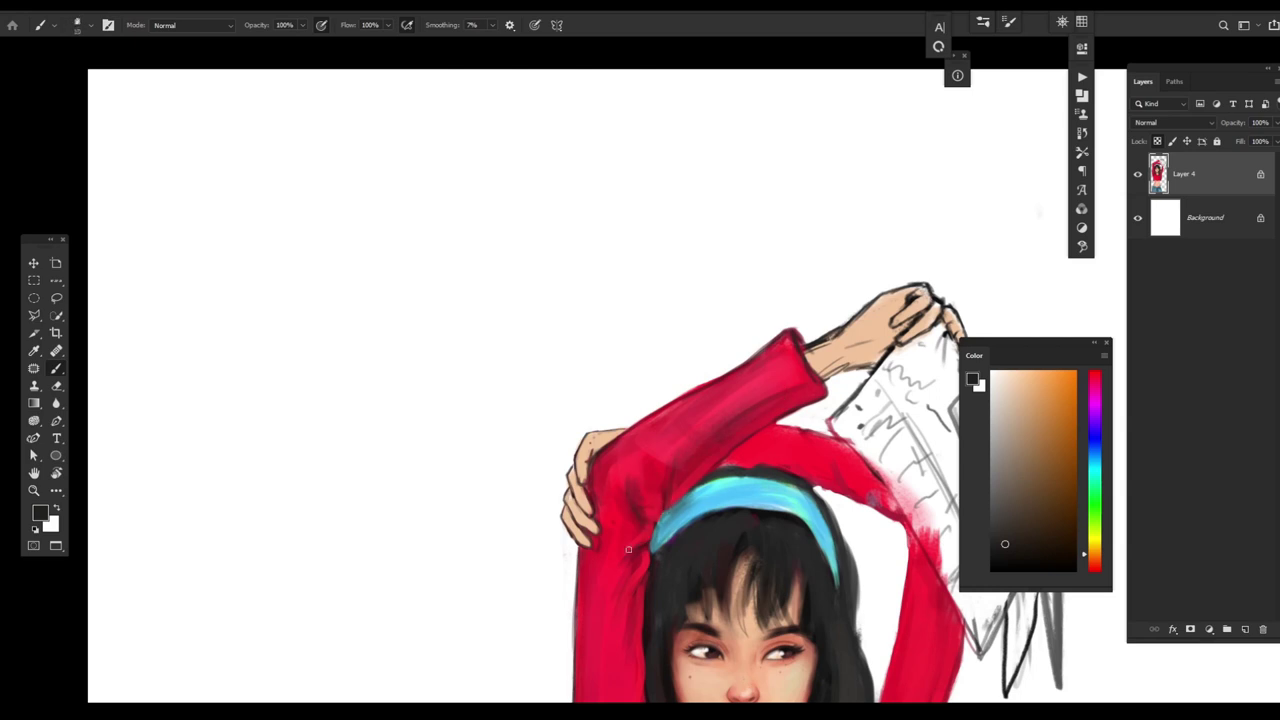
- Glaze dark shadows over both upper sleeves and the arm behind the head with a larger textured brush
{"action": "scroll", "coordinate": [628, 549], "scroll_direction": "down", "scroll_amount": 3}
{"action": "scroll", "coordinate": [631, 333], "scroll_direction": "up", "scroll_amount": 2}
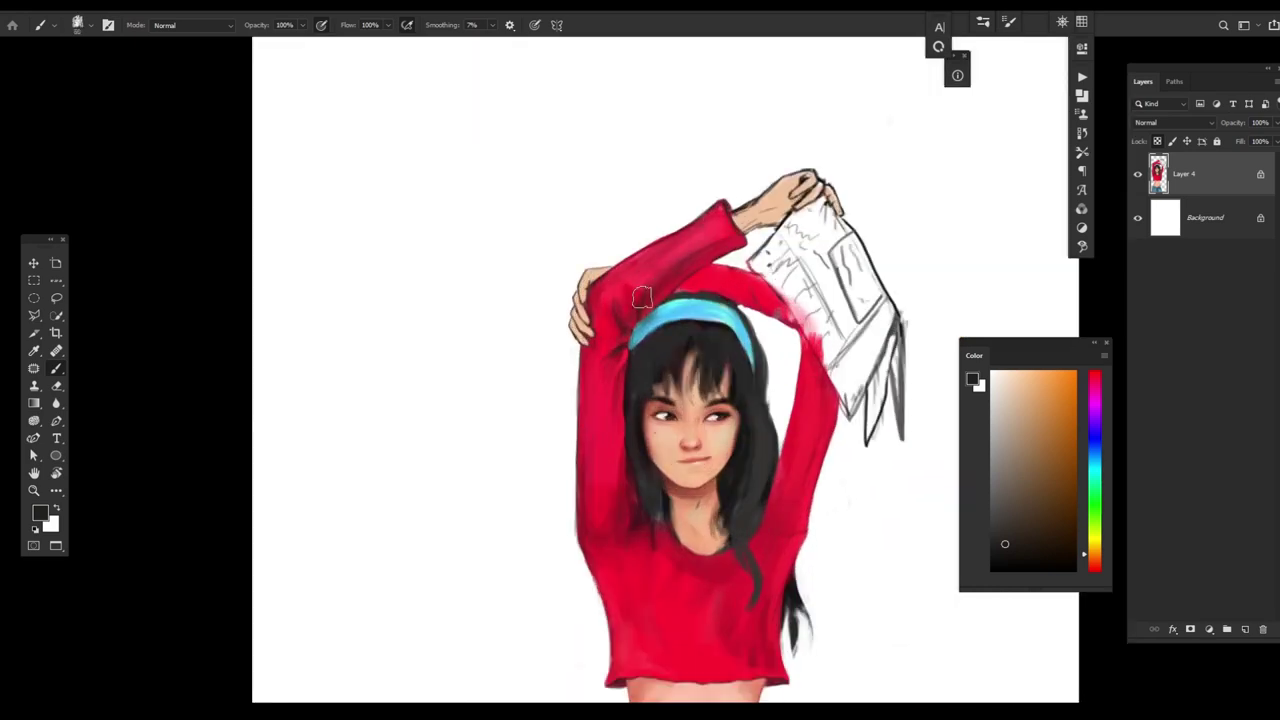
{"action": "left_click_drag", "start_coordinate": [600, 489], "coordinate": [596, 450]}
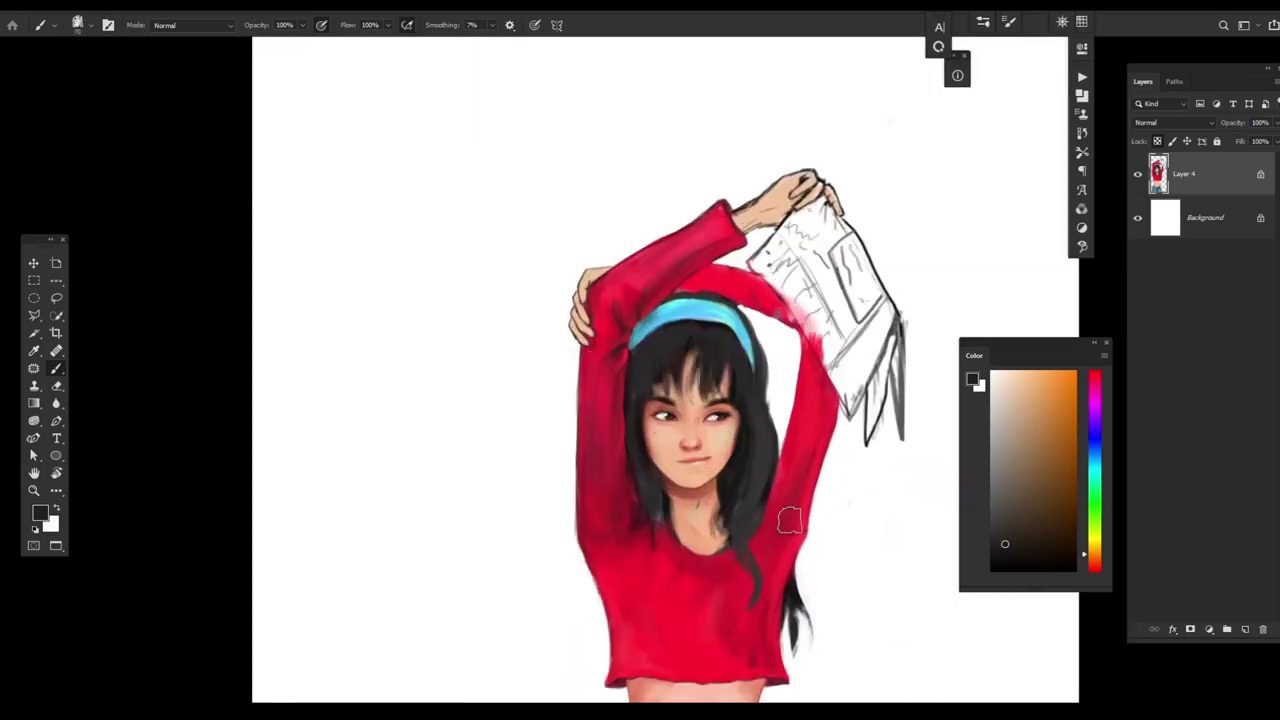
{"action": "mouse_move", "coordinate": [781, 322]}
{"action": "left_mouse_down"}
{"action": "mouse_move", "coordinate": [700, 290]}
{"action": "mouse_move", "coordinate": [780, 290]}
{"action": "mouse_move", "coordinate": [790, 360]}
{"action": "mouse_move", "coordinate": [679, 272]}
{"action": "left_mouse_up"}
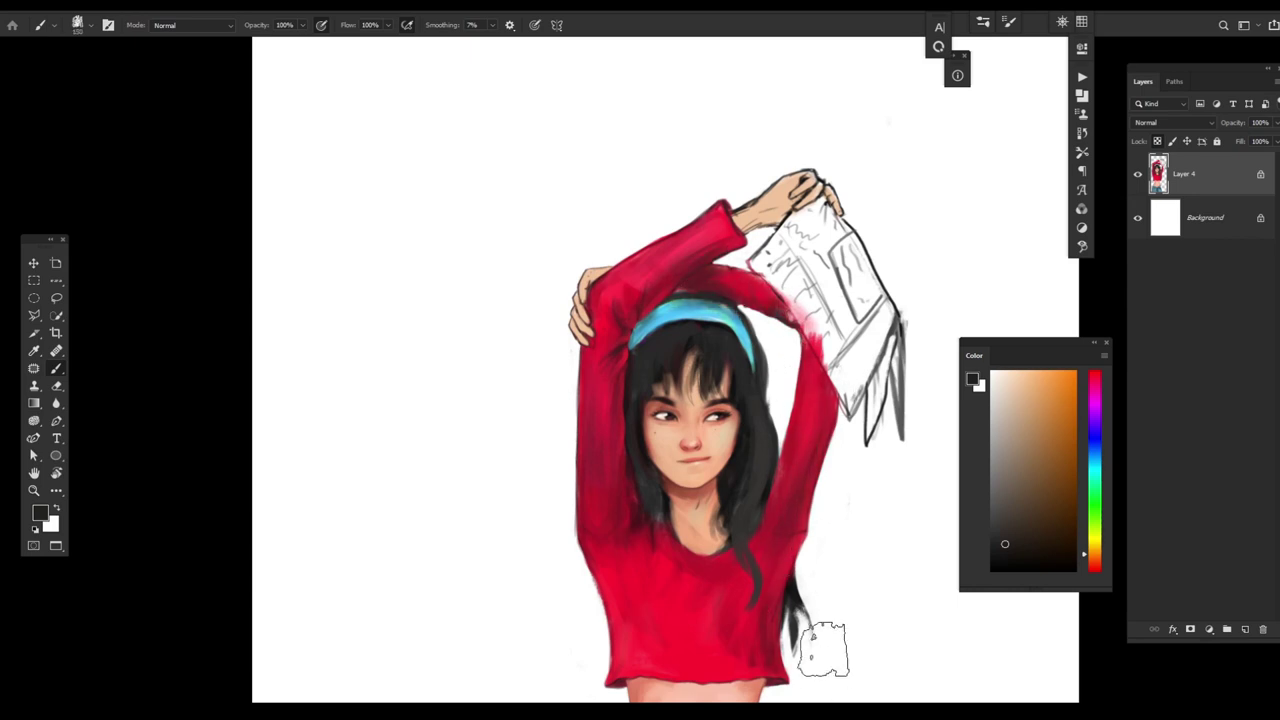
- Model the torso of the red top with sampled bright and dark reds, adding vertical folds above the hem
{"action": "scroll", "coordinate": [826, 640], "scroll_direction": "up", "scroll_amount": 2}
{"action": "left_click", "coordinate": [630, 490], "text": "alt"}
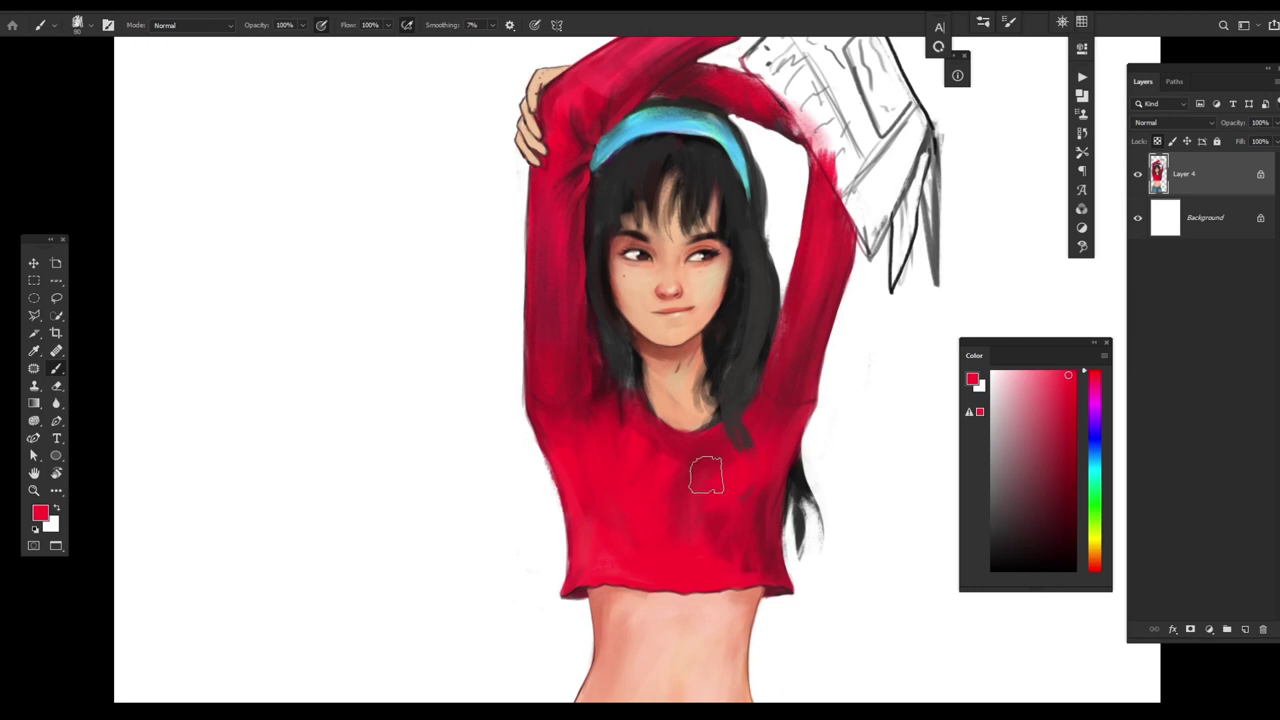
{"action": "left_click", "coordinate": [763, 525], "text": "alt"}
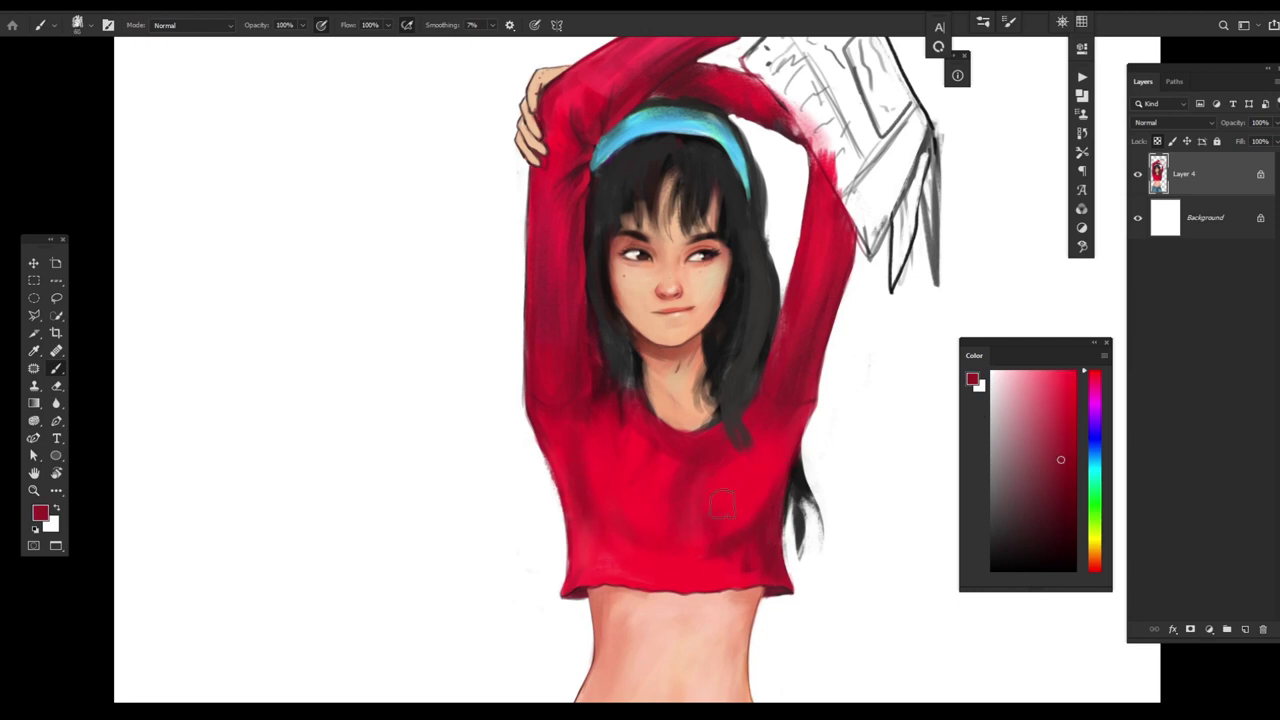
{"action": "left_click", "coordinate": [763, 509], "text": "alt"}
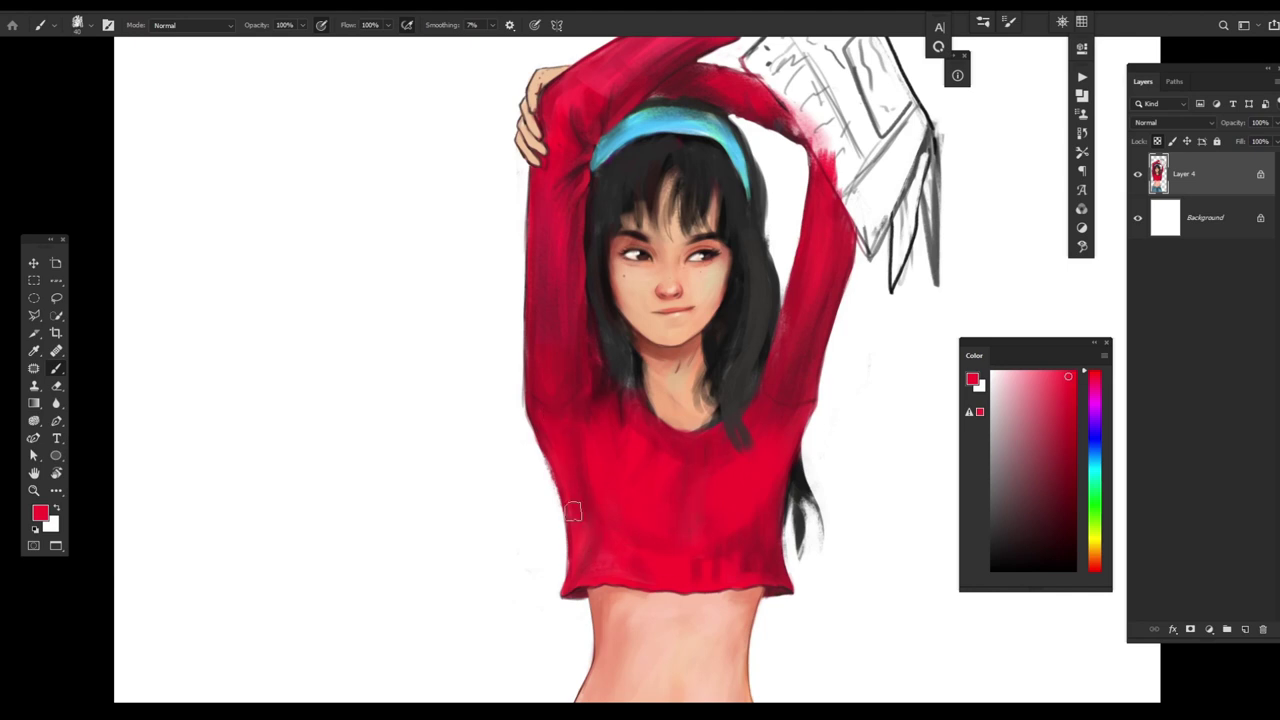
{"action": "left_click", "coordinate": [737, 549], "text": "alt"}
{"action": "mouse_move", "coordinate": [707, 536]}
{"action": "left_mouse_down"}
{"action": "mouse_move", "coordinate": [682, 604]}
{"action": "mouse_move", "coordinate": [638, 578]}
{"action": "left_mouse_up"}
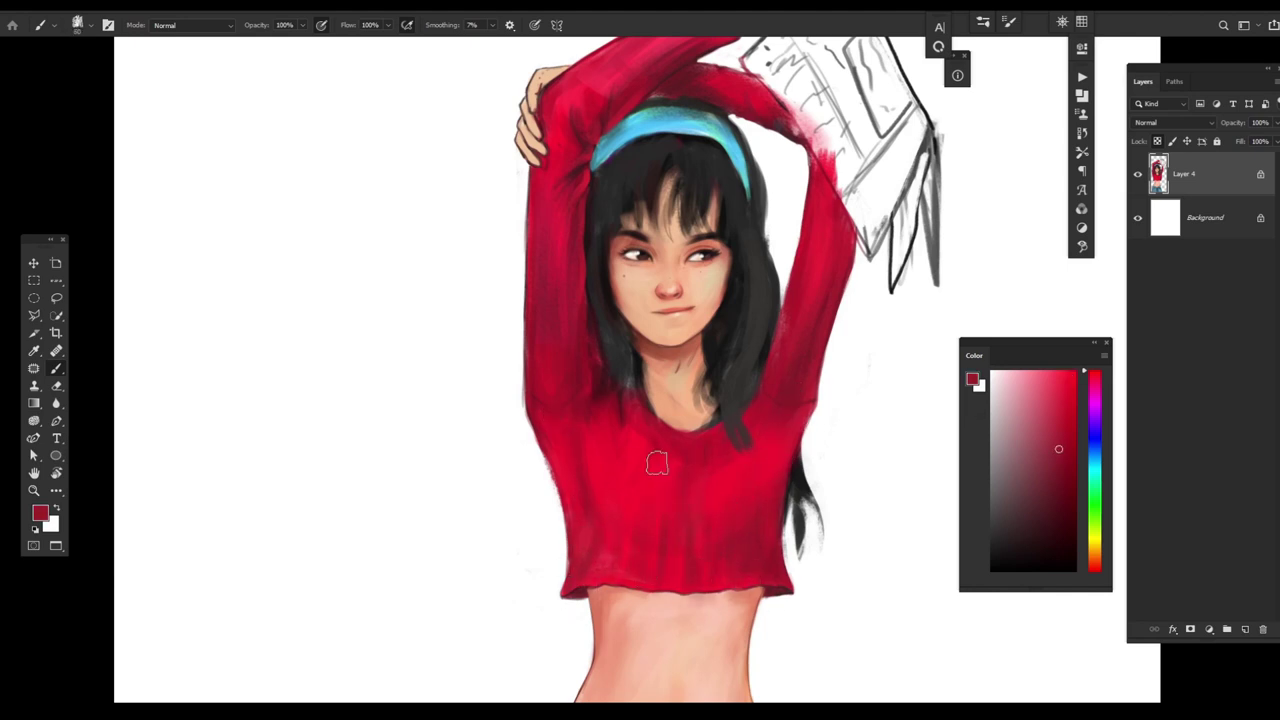
- Paint over the hair strand on the chest and blend the top with sampled reds
{"action": "left_click", "coordinate": [600, 491], "text": "alt"}
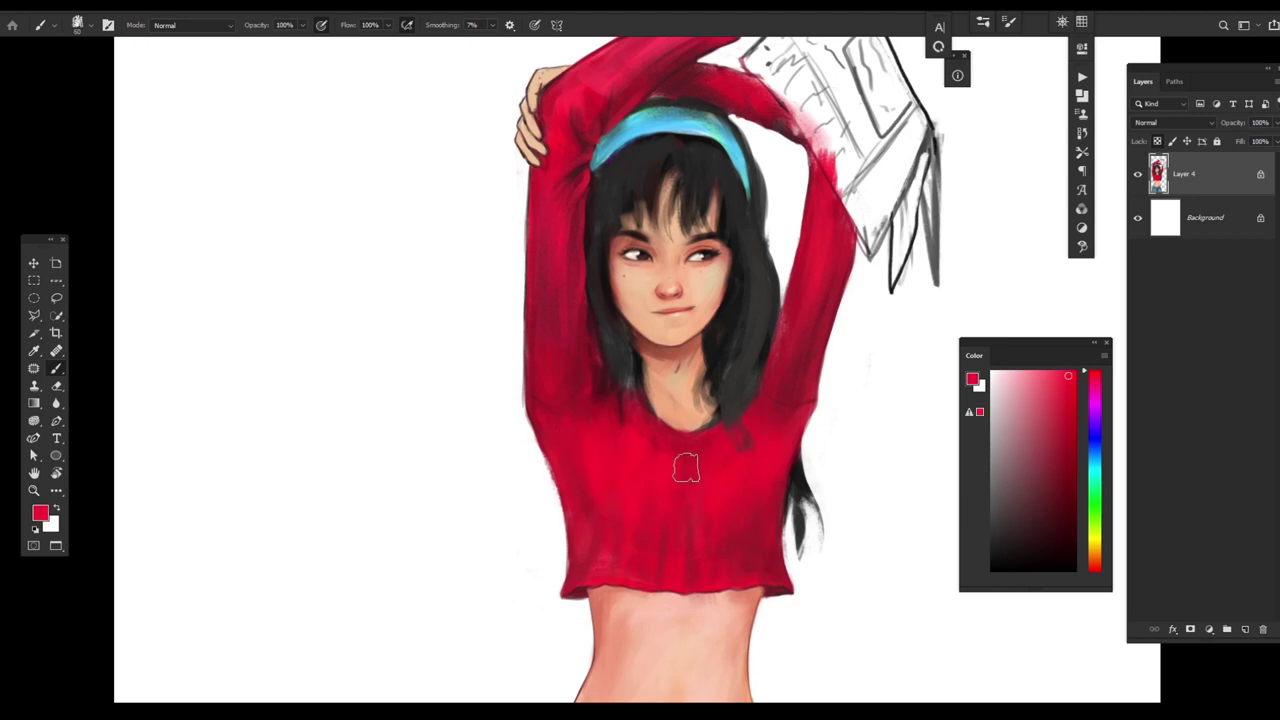
{"action": "left_click", "coordinate": [752, 475], "text": "alt"}
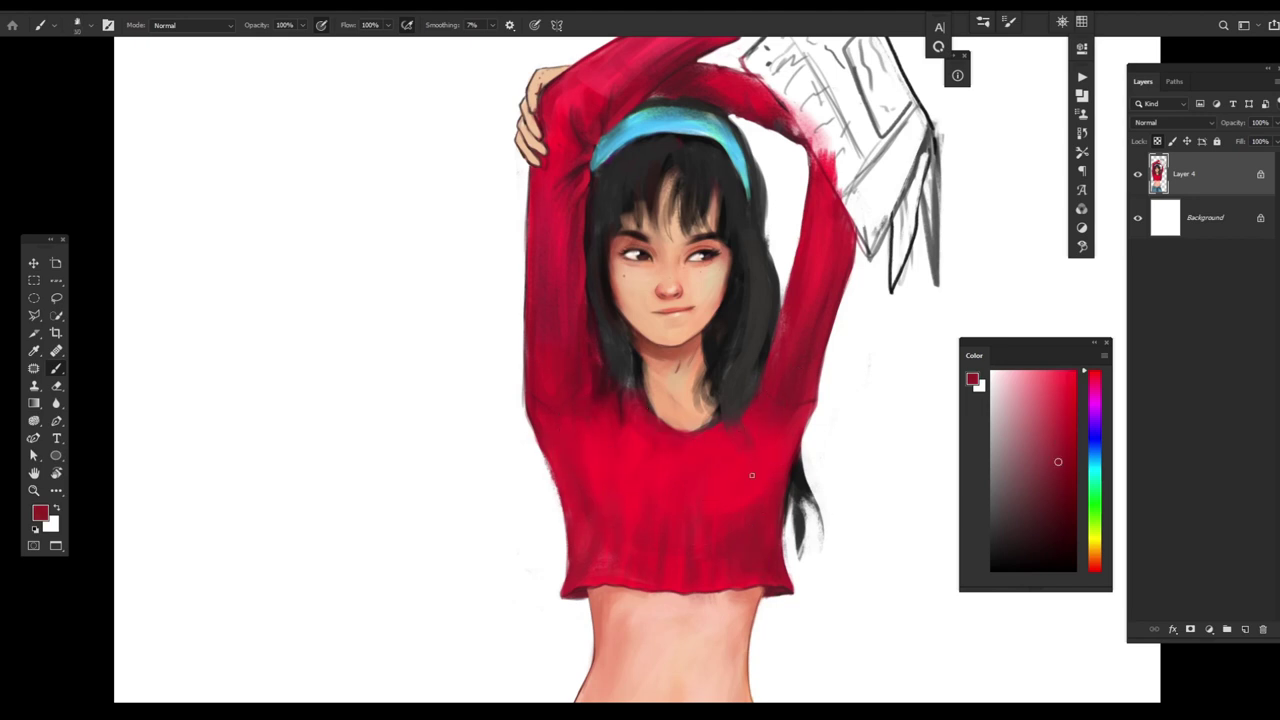
{"action": "left_click", "coordinate": [747, 528], "text": "alt"}
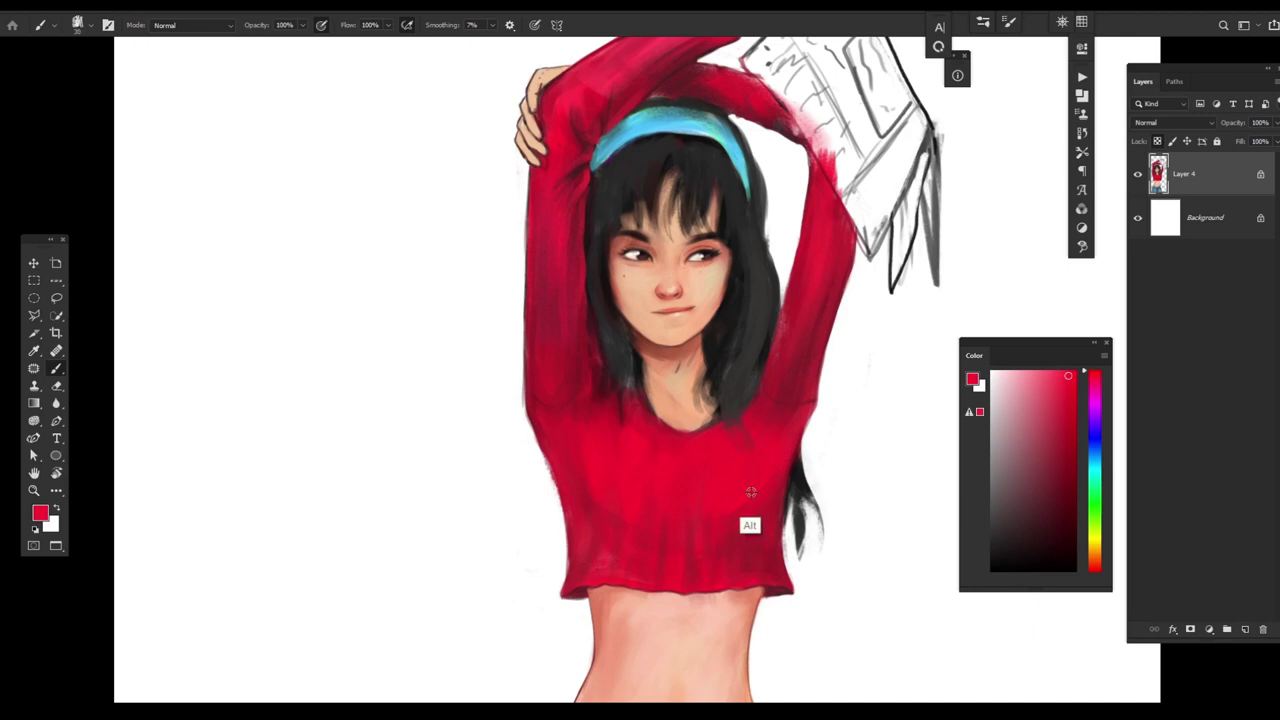
- Smooth the elbow and sleeve shading with sampled reds from the arms
{"action": "scroll", "coordinate": [803, 413], "scroll_direction": "down", "scroll_amount": 3}
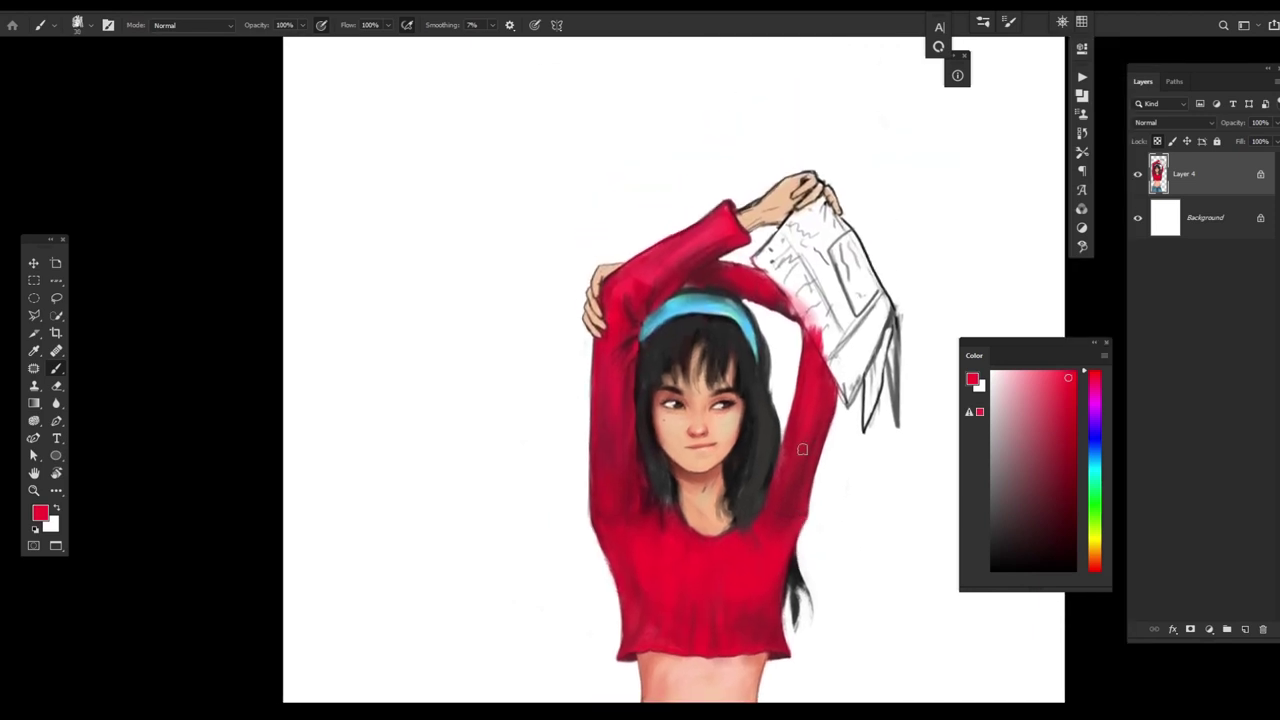
{"action": "left_click", "coordinate": [625, 278], "text": "alt"}
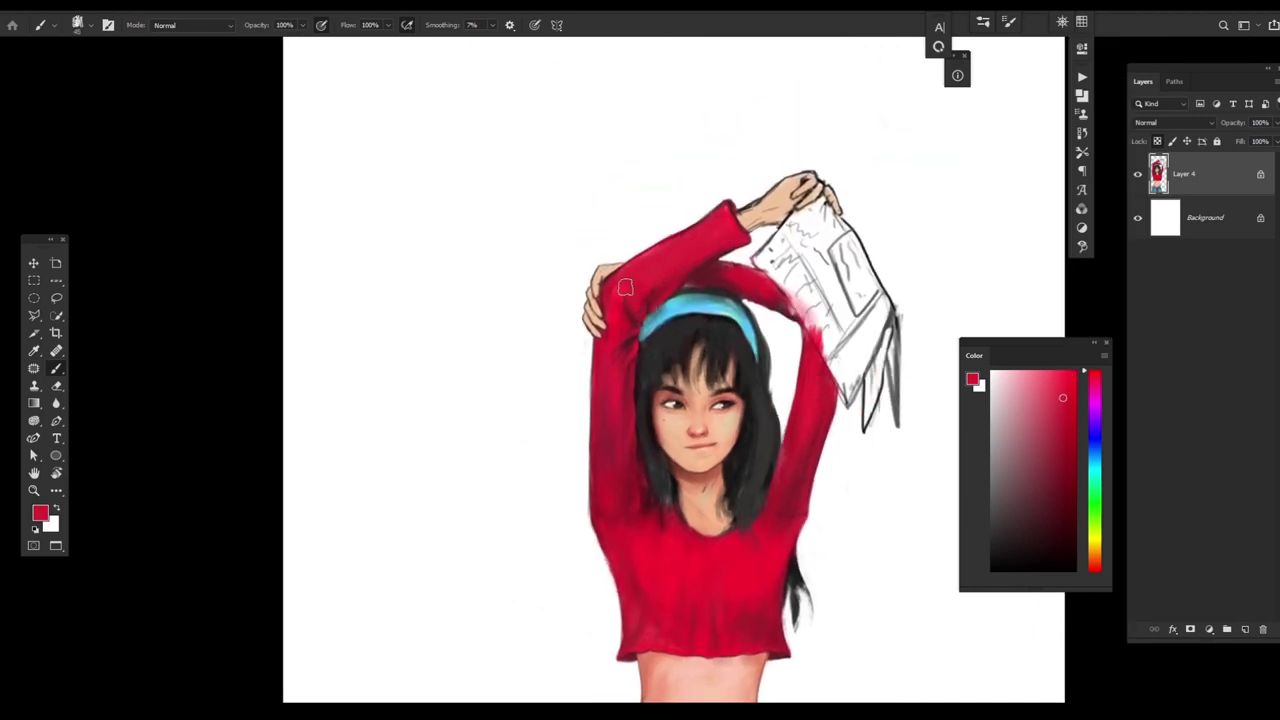
{"action": "left_click", "coordinate": [793, 434], "text": "alt"}
{"action": "left_click", "coordinate": [730, 283], "text": "alt"}
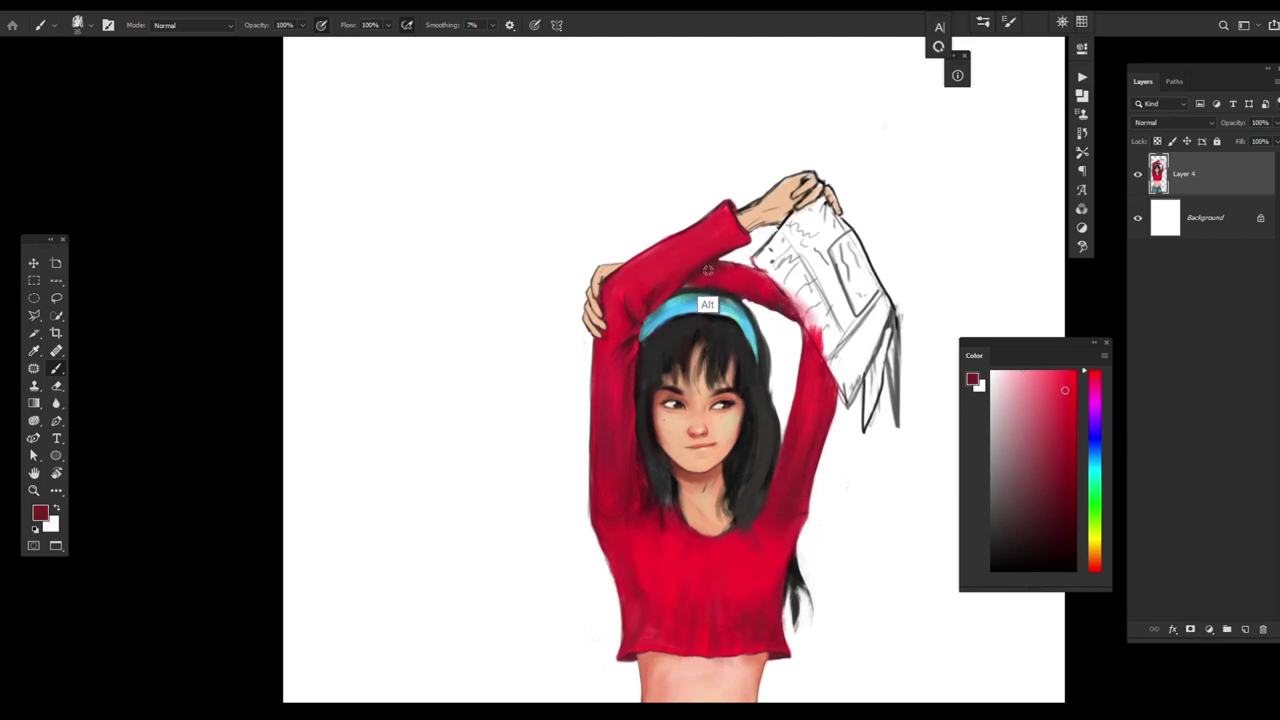
- Clean up the cuff, raised sleeve and arm edge behind the headband with sampled red and dark brown tones
{"action": "left_click", "coordinate": [723, 262], "text": "alt"}
{"action": "left_click", "coordinate": [681, 288], "text": "alt"}
{"action": "left_click", "coordinate": [728, 206], "text": "alt"}
{"action": "left_click", "coordinate": [713, 294], "text": "alt"}
{"action": "left_click", "coordinate": [650, 251], "text": "alt"}
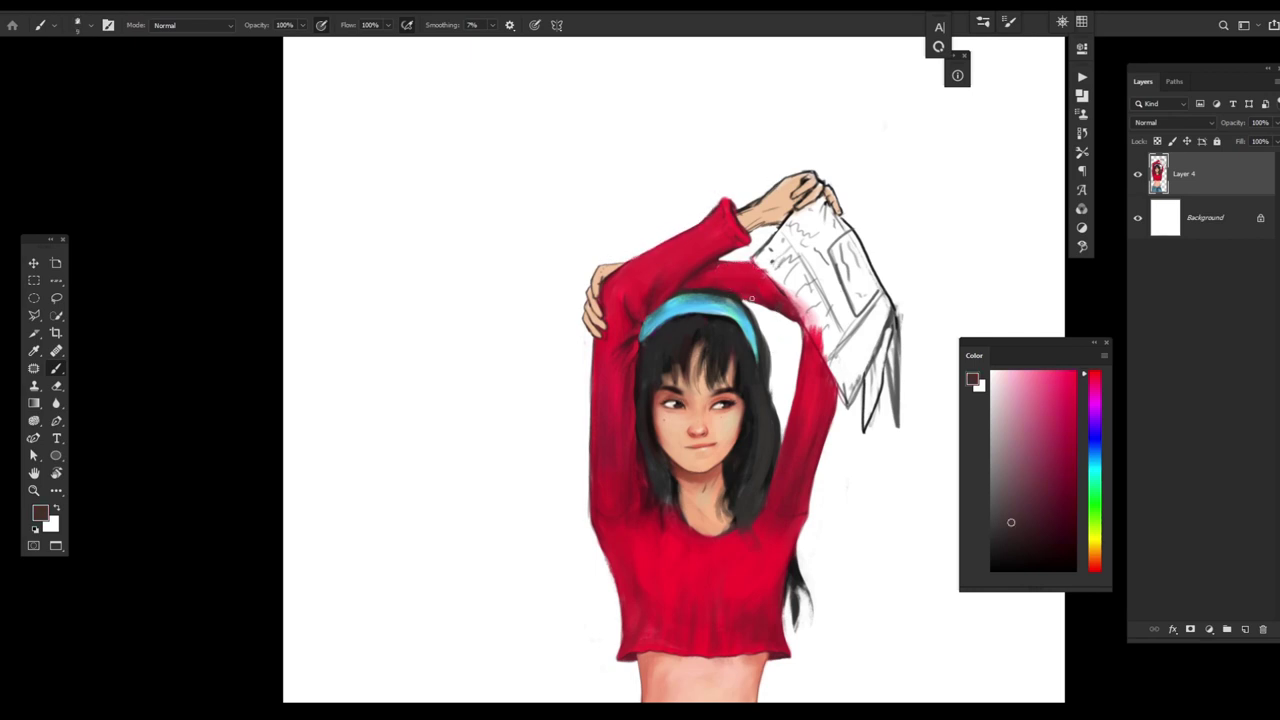
- Touch up the headband's edge with a sampled blue and add a new empty layer above the painting
{"action": "left_click", "coordinate": [748, 335], "text": "alt"}
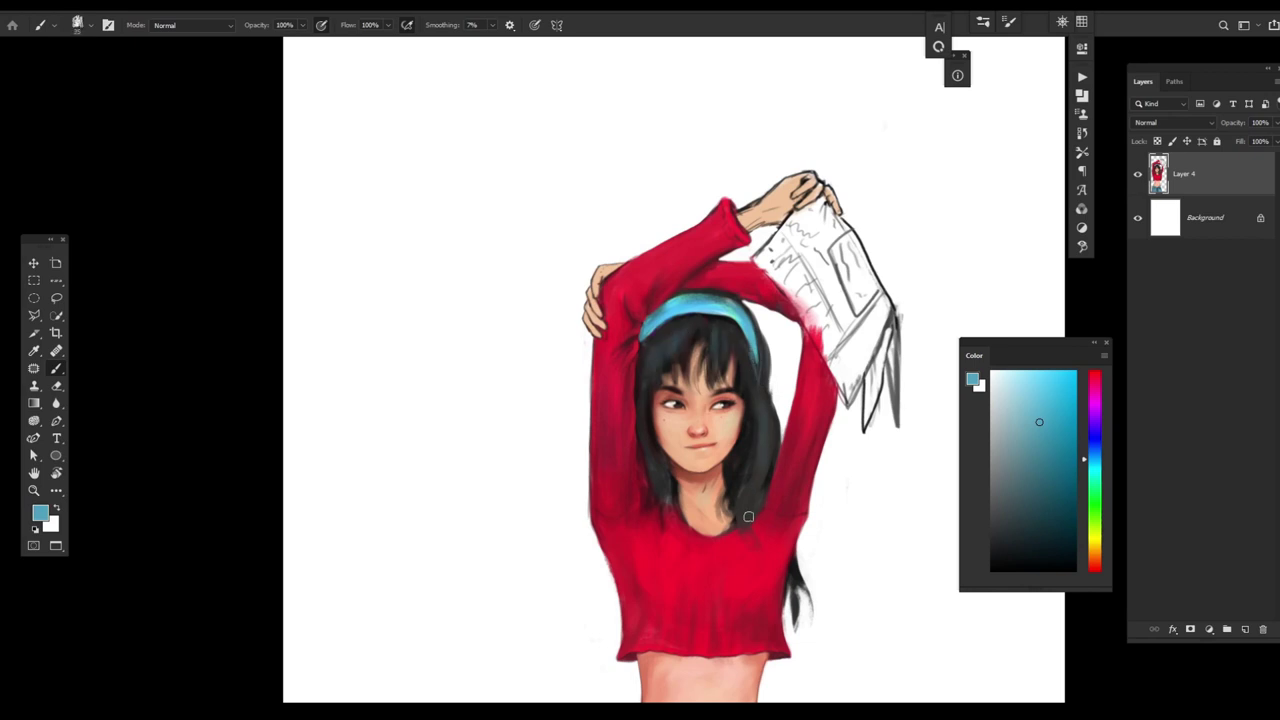
{"action": "scroll", "coordinate": [748, 516], "scroll_direction": "down", "scroll_amount": 3}
{"action": "key", "text": "ctrl+shift+alt+n"}
{"action": "scroll", "coordinate": [817, 563], "scroll_direction": "up", "scroll_amount": 6}
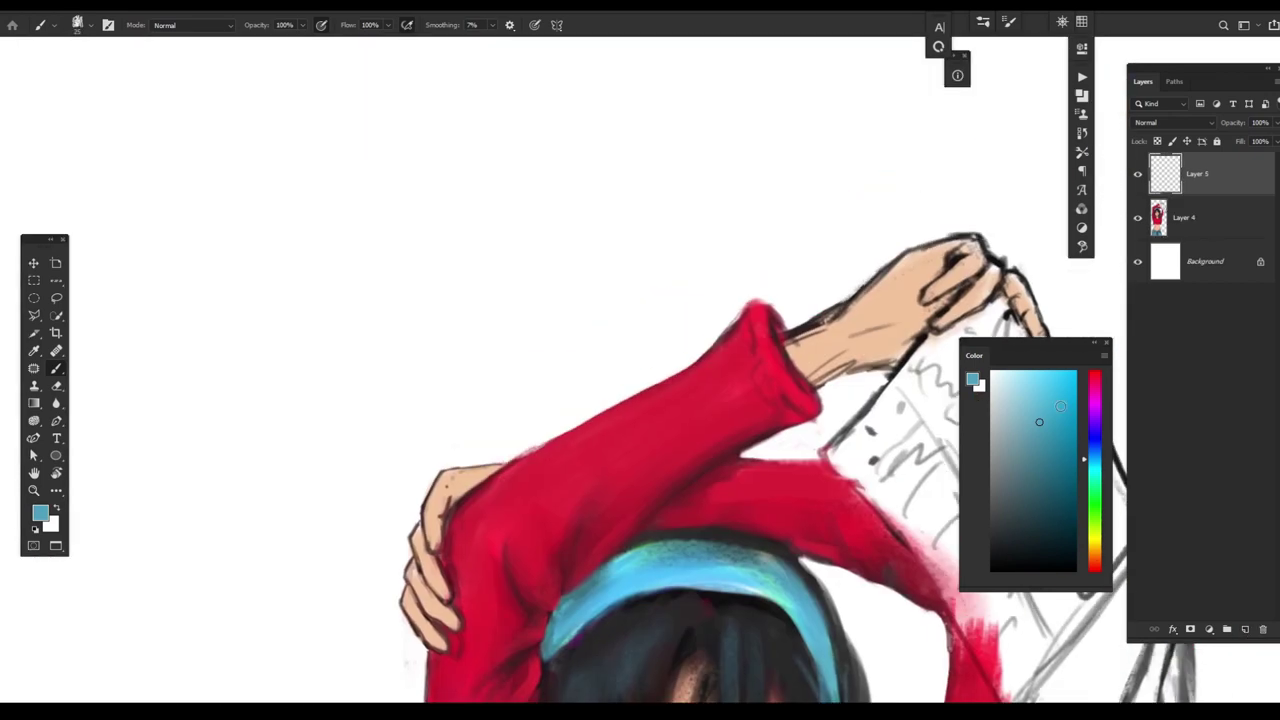
- Paint the raised hand and forearm on Layer 4 with sampled skin tones, softening the sketch lines
{"action": "left_click", "coordinate": [1010, 300], "text": "alt"}
{"action": "key", "text": "alt+bracketleft"}
{"action": "mouse_move", "coordinate": [925, 295]}
{"action": "left_mouse_down"}
{"action": "mouse_move", "coordinate": [817, 333]}
{"action": "mouse_move", "coordinate": [822, 368]}
{"action": "mouse_move", "coordinate": [1040, 313]}
{"action": "mouse_move", "coordinate": [970, 305]}
{"action": "mouse_move", "coordinate": [973, 267]}
{"action": "mouse_move", "coordinate": [956, 256]}
{"action": "mouse_move", "coordinate": [885, 283]}
{"action": "mouse_move", "coordinate": [858, 346]}
{"action": "mouse_move", "coordinate": [900, 343]}
{"action": "mouse_move", "coordinate": [848, 332]}
{"action": "mouse_move", "coordinate": [846, 318]}
{"action": "mouse_move", "coordinate": [815, 374]}
{"action": "mouse_move", "coordinate": [915, 325]}
{"action": "left_mouse_up"}
{"action": "left_click", "coordinate": [965, 272], "text": "alt"}
{"action": "mouse_move", "coordinate": [1018, 275]}
{"action": "left_mouse_down"}
{"action": "mouse_move", "coordinate": [733, 290]}
{"action": "mouse_move", "coordinate": [752, 345]}
{"action": "mouse_move", "coordinate": [745, 335]}
{"action": "left_mouse_up"}
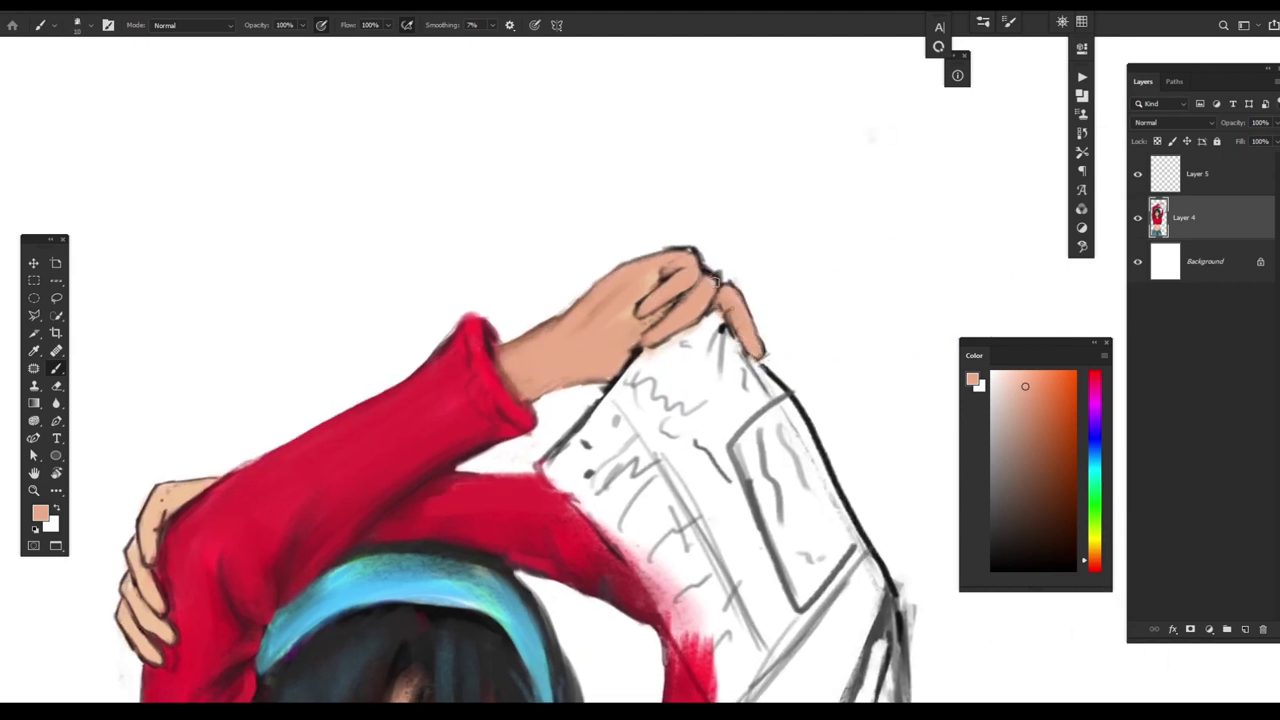
{"action": "key", "text": "ctrl+0"}
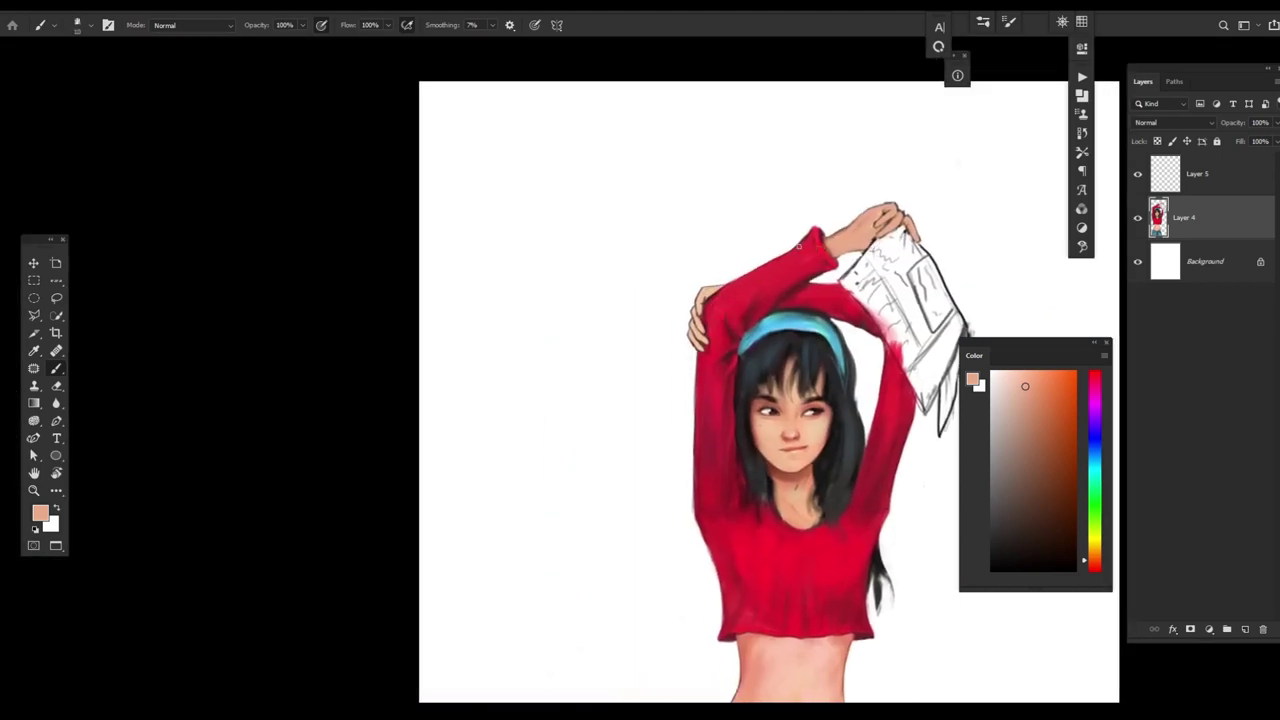
- Shade the raised wrist, palm and fingers with sampled reddish skin tones
{"action": "scroll", "coordinate": [771, 289], "scroll_direction": "up", "scroll_amount": 4}
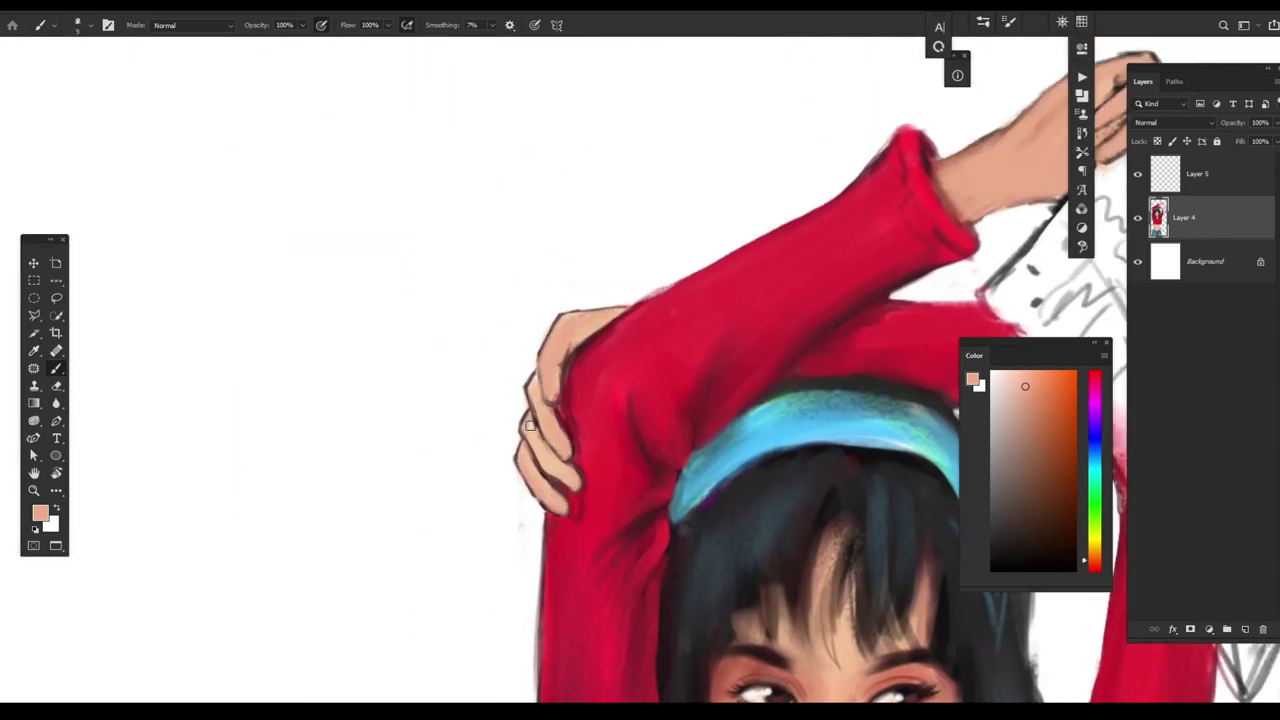
{"action": "key", "text": "ctrl+0"}
{"action": "scroll", "coordinate": [700, 400], "scroll_direction": "up", "scroll_amount": 3}
{"action": "left_click", "coordinate": [640, 480], "text": "alt"}
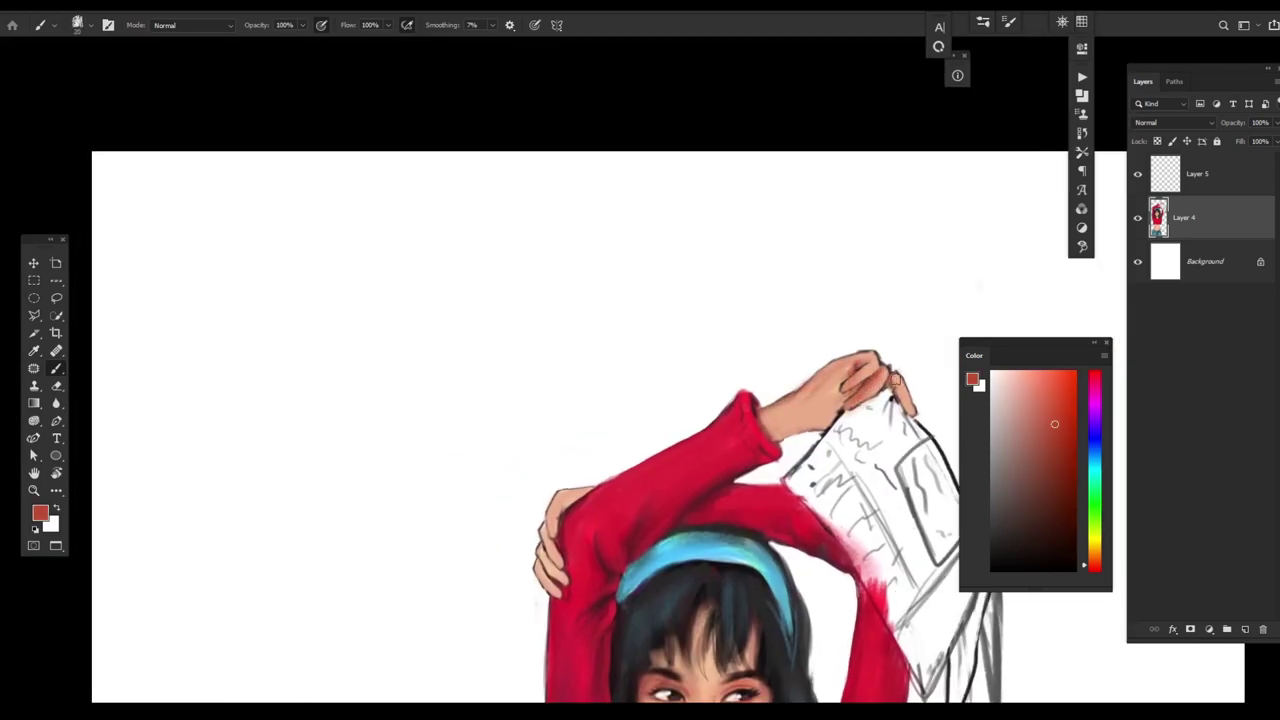
{"action": "mouse_move", "coordinate": [768, 430]}
{"action": "left_mouse_down"}
{"action": "mouse_move", "coordinate": [808, 422]}
{"action": "mouse_move", "coordinate": [766, 413]}
{"action": "mouse_move", "coordinate": [840, 378]}
{"action": "left_mouse_up"}
{"action": "left_click", "coordinate": [820, 395], "text": "alt"}
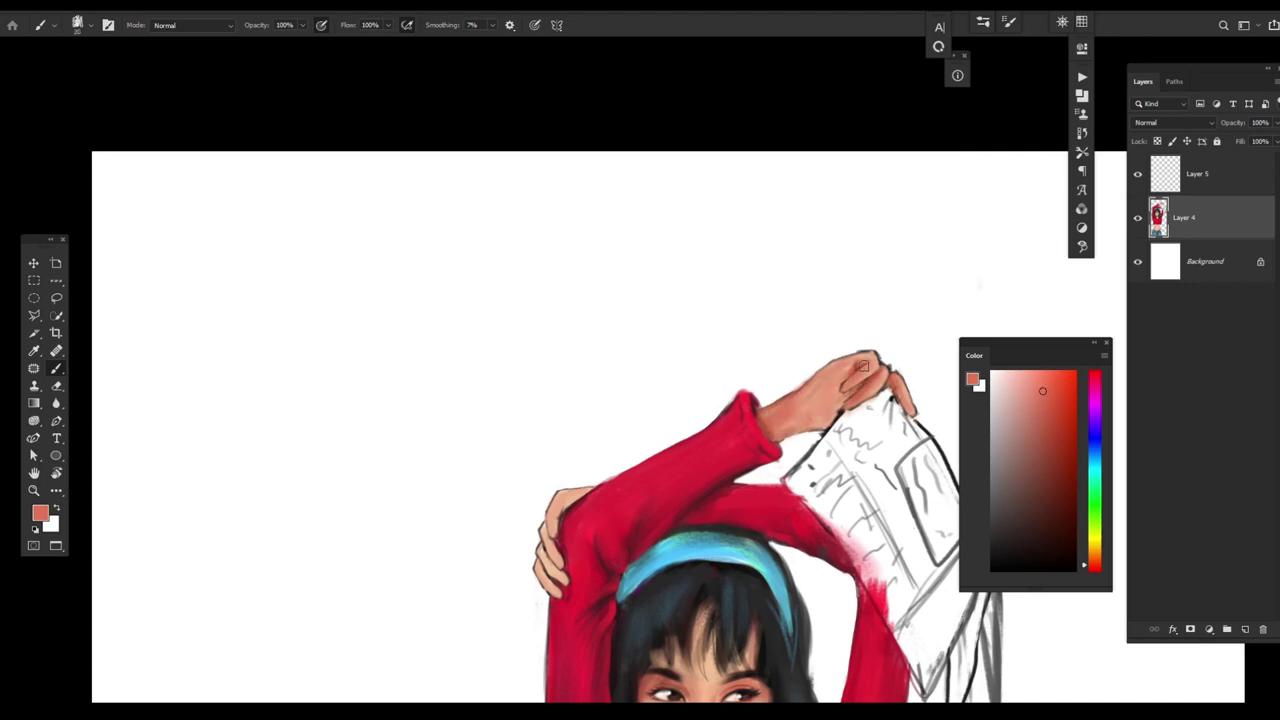
- Shade the hand gripping the elbow and its finger gaps with sampled brownish-red and warm red tones
{"action": "left_click", "coordinate": [567, 501], "text": "alt"}
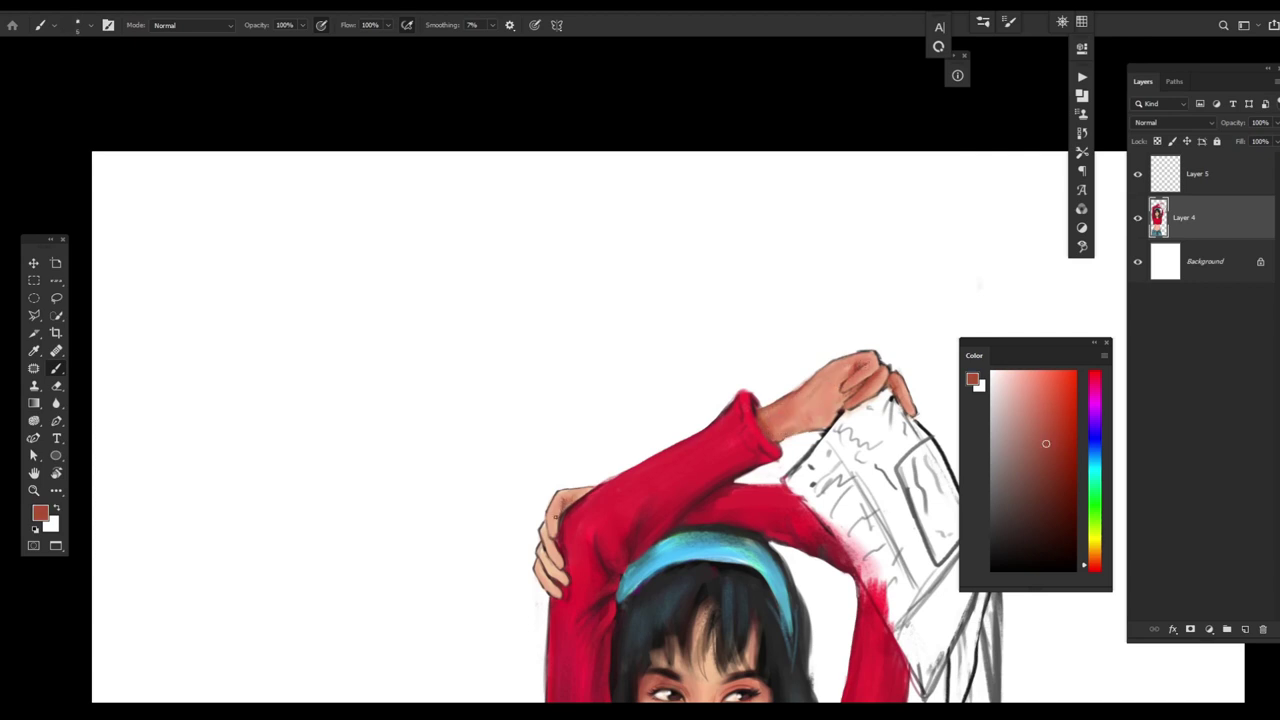
{"action": "left_click", "coordinate": [566, 507], "text": "alt"}
{"action": "left_click", "coordinate": [550, 540], "text": "alt"}
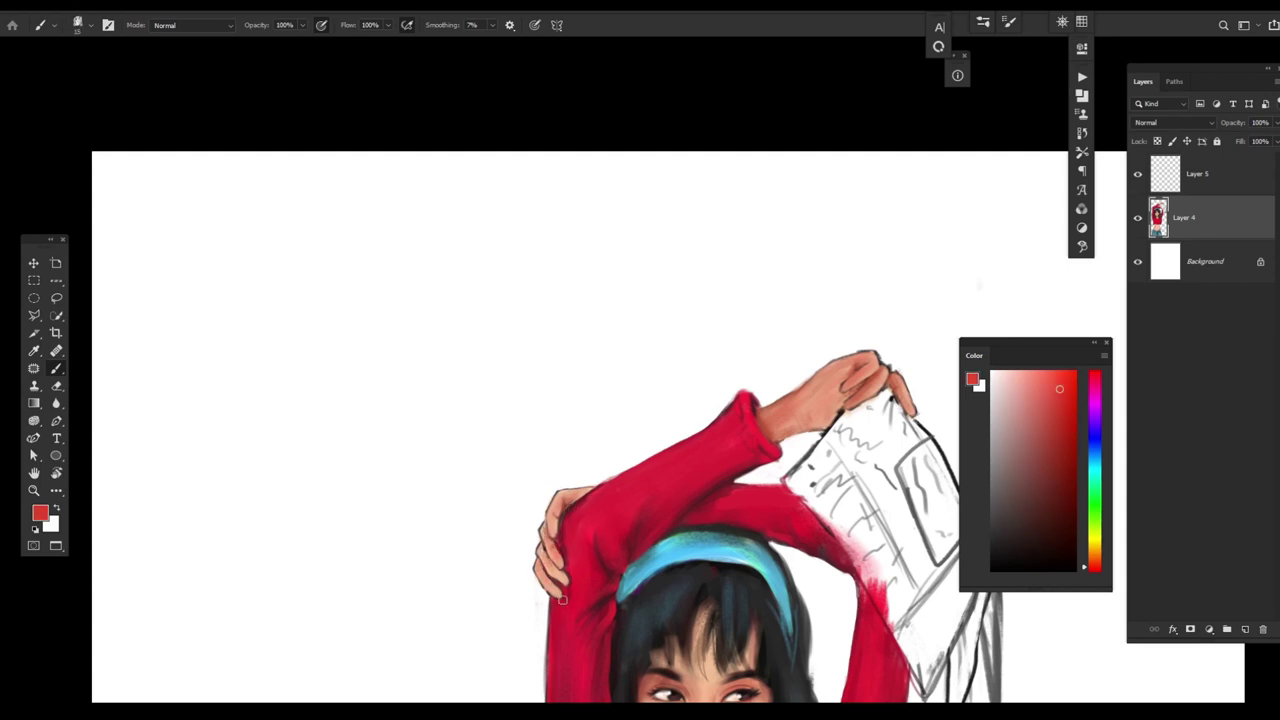
{"action": "left_click", "coordinate": [838, 393], "text": "alt"}
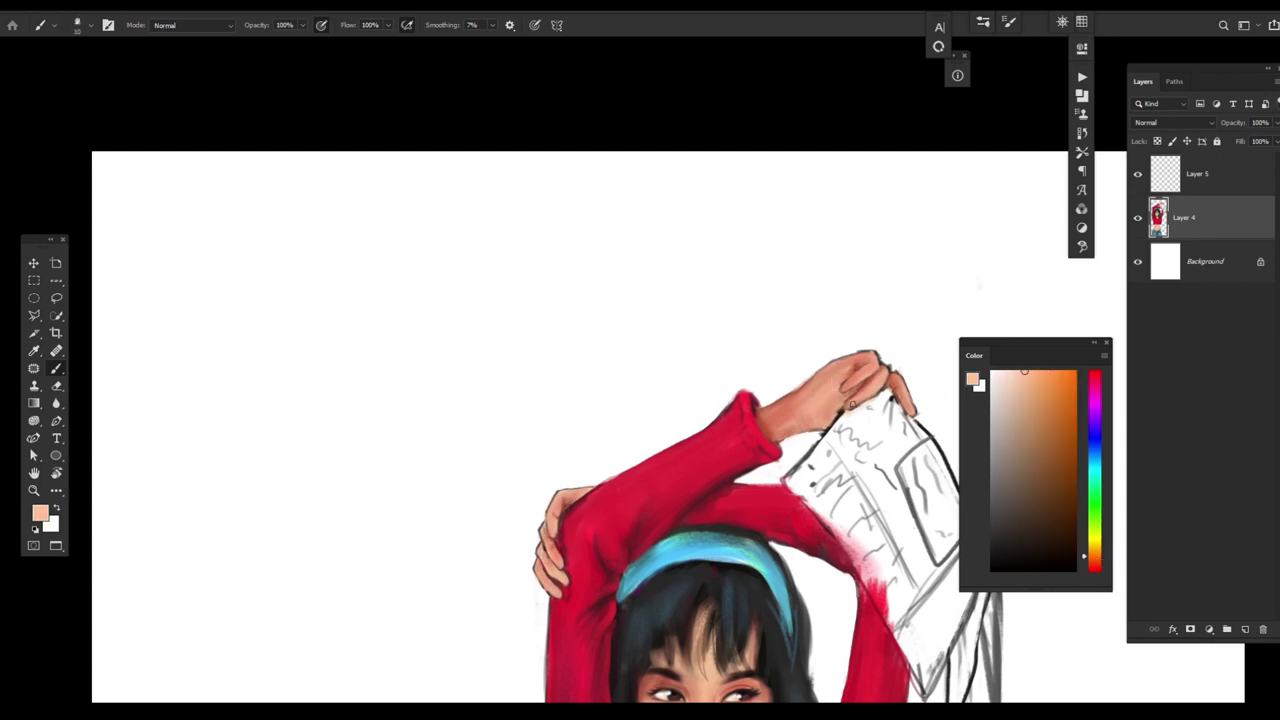
- Add light peach highlights to the fingers and pale tones to the fingernails of the hand on the elbow
{"action": "scroll", "coordinate": [902, 385], "scroll_direction": "down", "scroll_amount": 2}
{"action": "scroll", "coordinate": [734, 374], "scroll_direction": "up", "scroll_amount": 3}
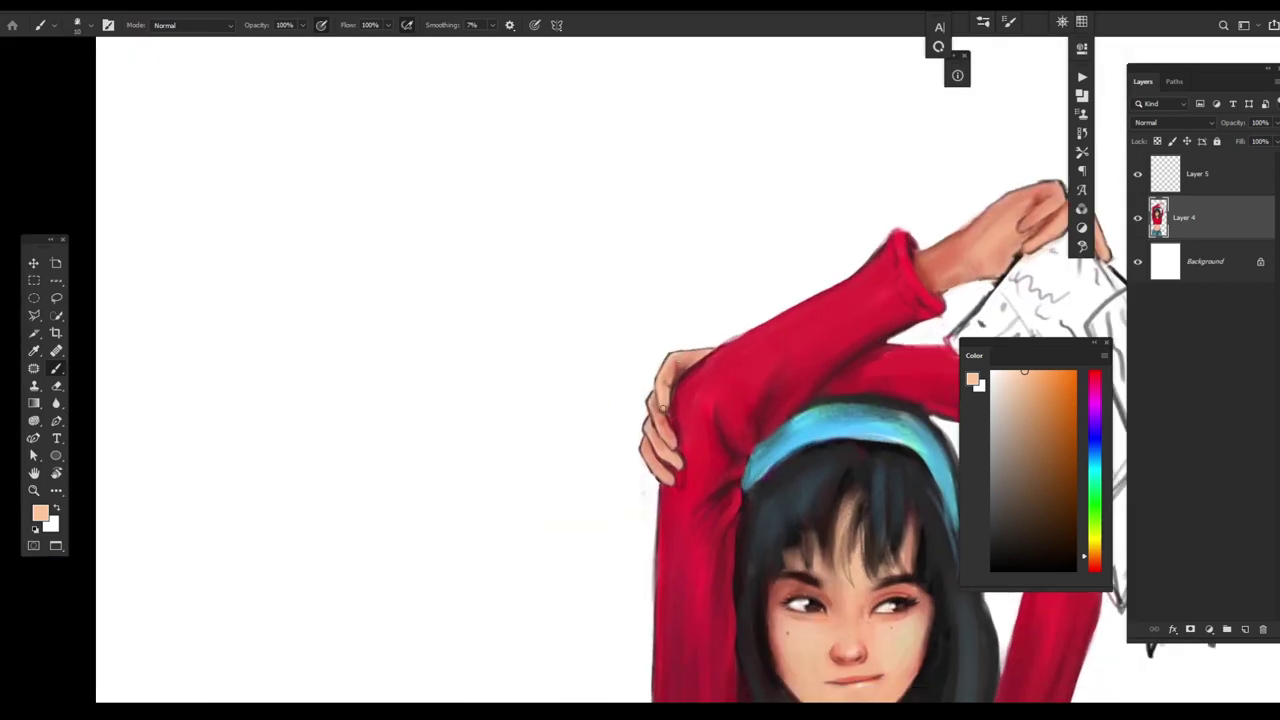
{"action": "left_click_drag", "start_coordinate": [649, 404], "coordinate": [649, 438]}
{"action": "left_click", "coordinate": [676, 443], "text": "alt"}
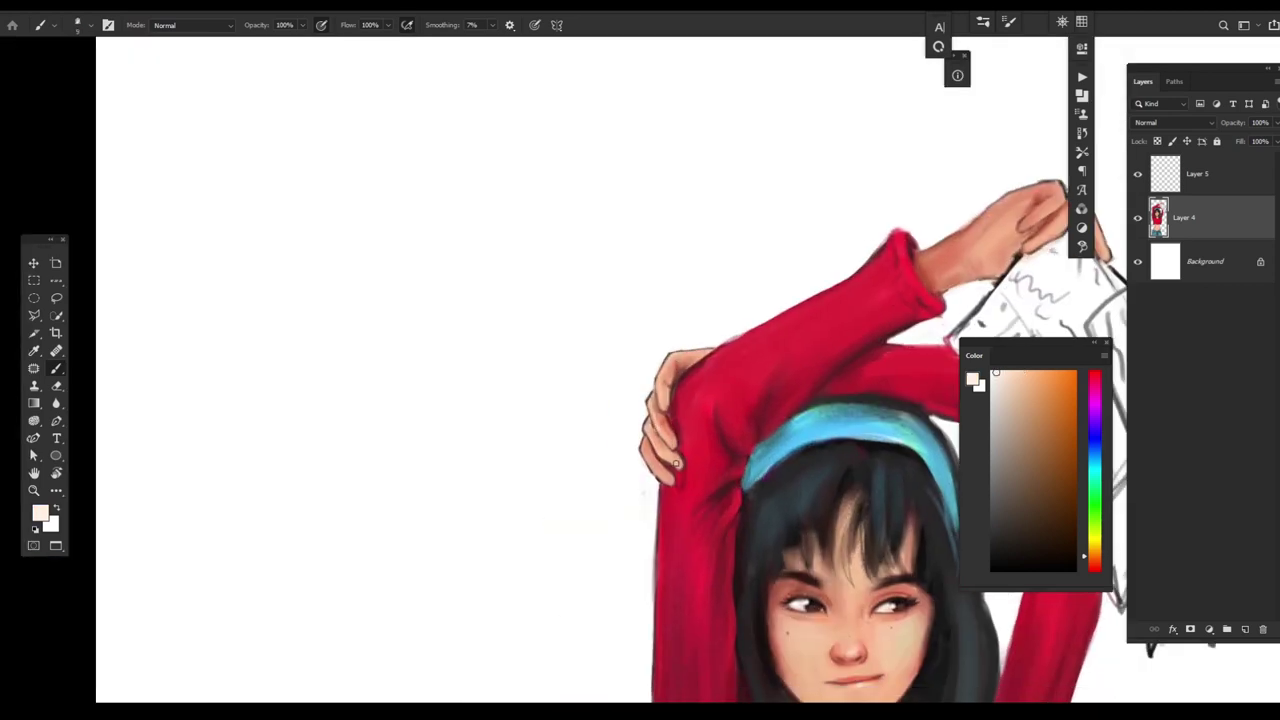
{"action": "scroll", "coordinate": [787, 370], "scroll_direction": "up", "scroll_amount": 3}
{"action": "scroll", "coordinate": [787, 370], "scroll_direction": "right", "scroll_amount": 5}
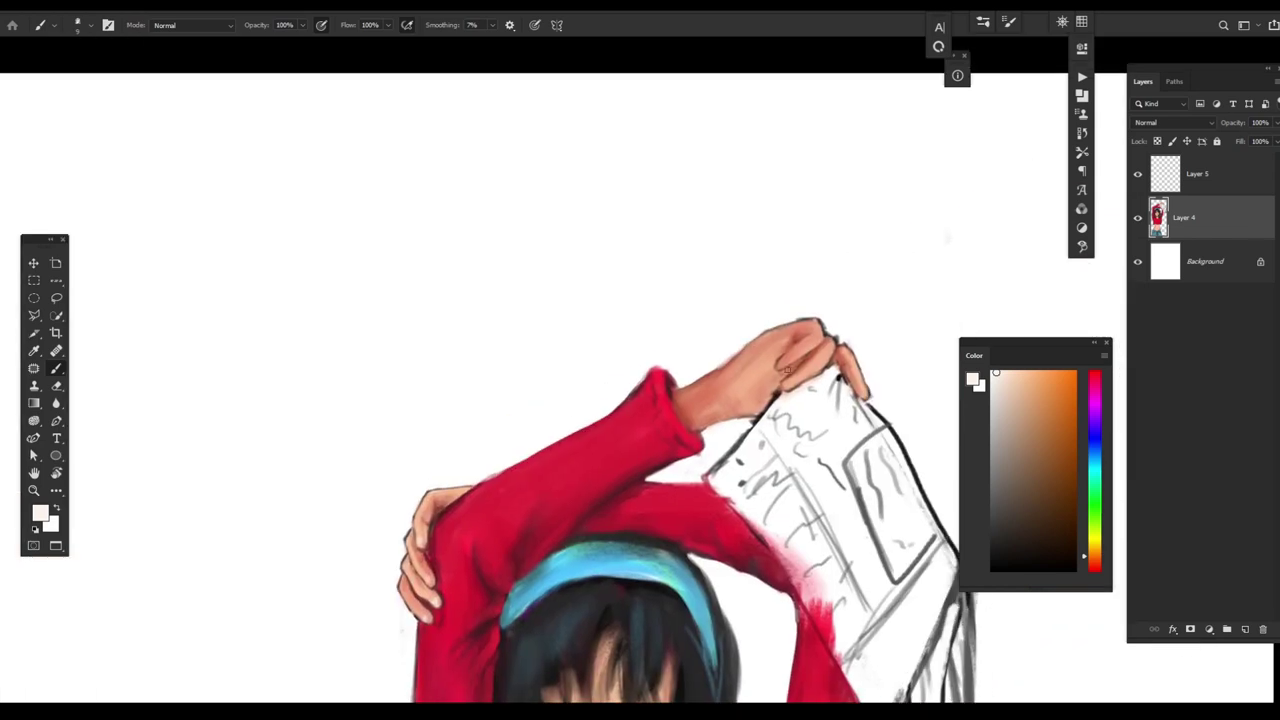
- Reshape the raised sleeve's cuff with sampled red and define its edges and underside with dark red
{"action": "scroll", "coordinate": [866, 389], "scroll_direction": "down", "scroll_amount": 3}
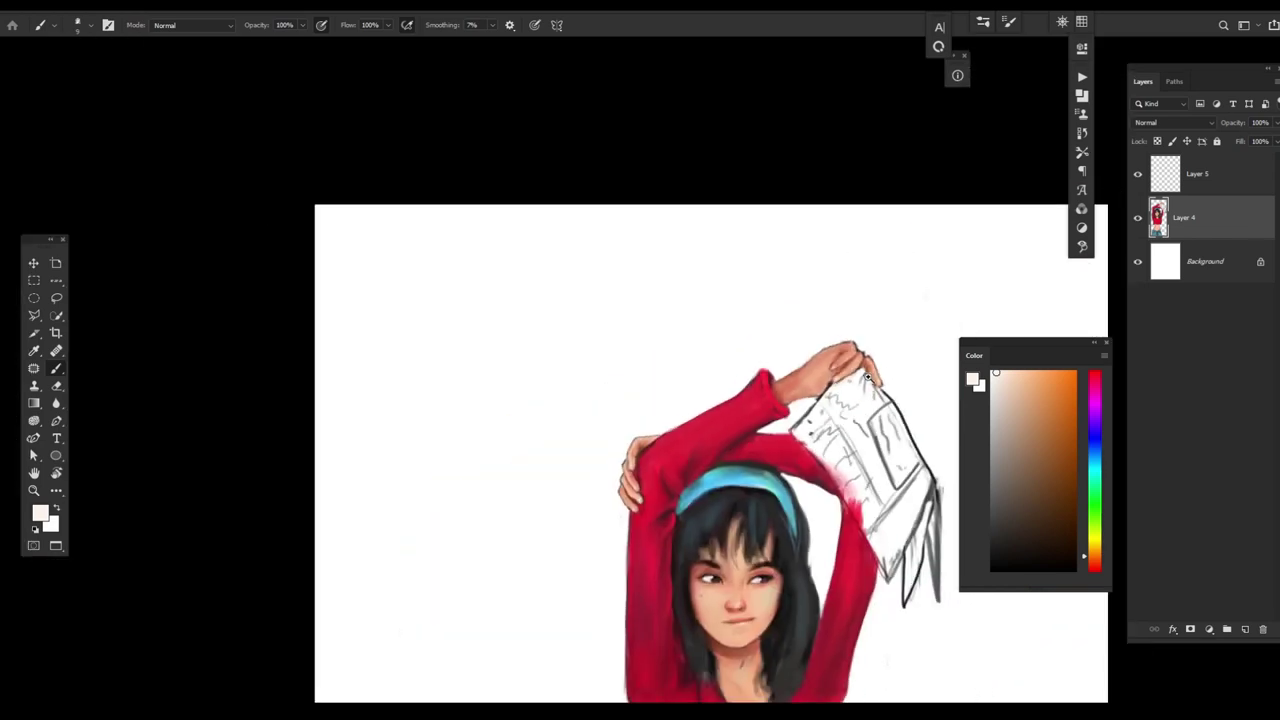
{"action": "scroll", "coordinate": [857, 514], "scroll_direction": "up", "scroll_amount": 4}
{"action": "left_click", "coordinate": [860, 534], "text": "alt"}
{"action": "left_click", "coordinate": [745, 334], "text": "alt"}
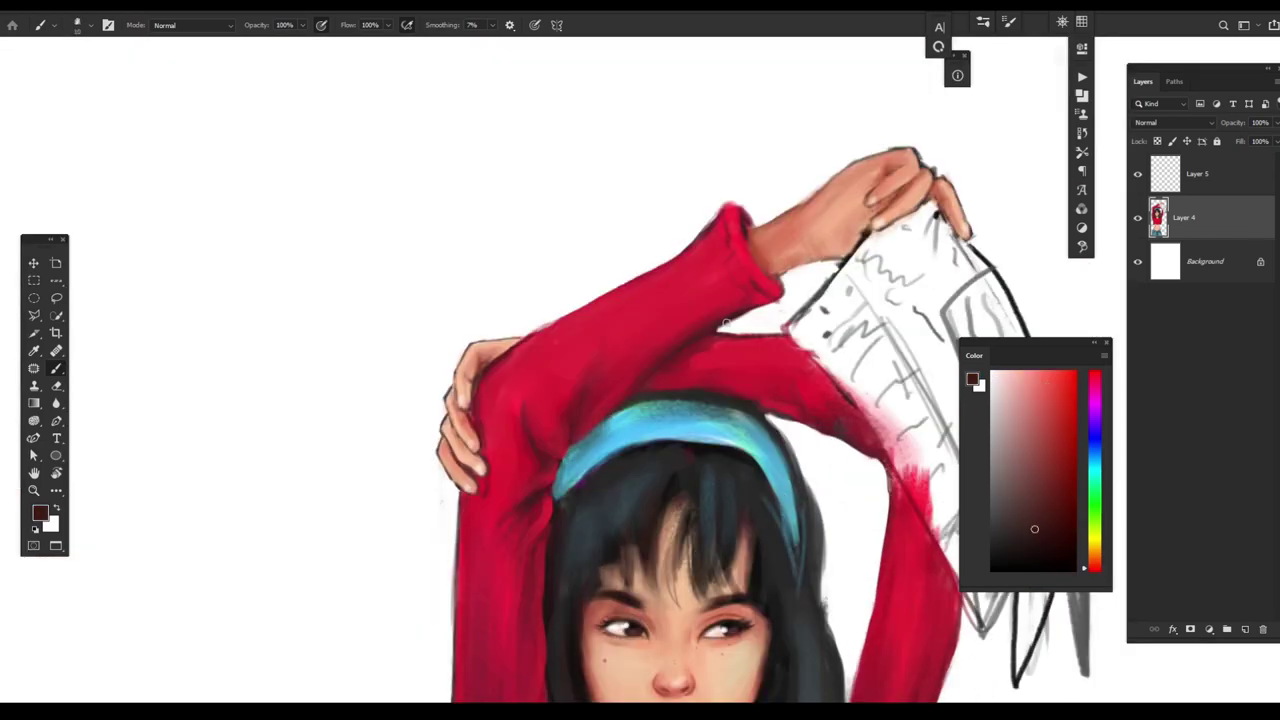
{"action": "left_click", "coordinate": [763, 285], "text": "alt"}
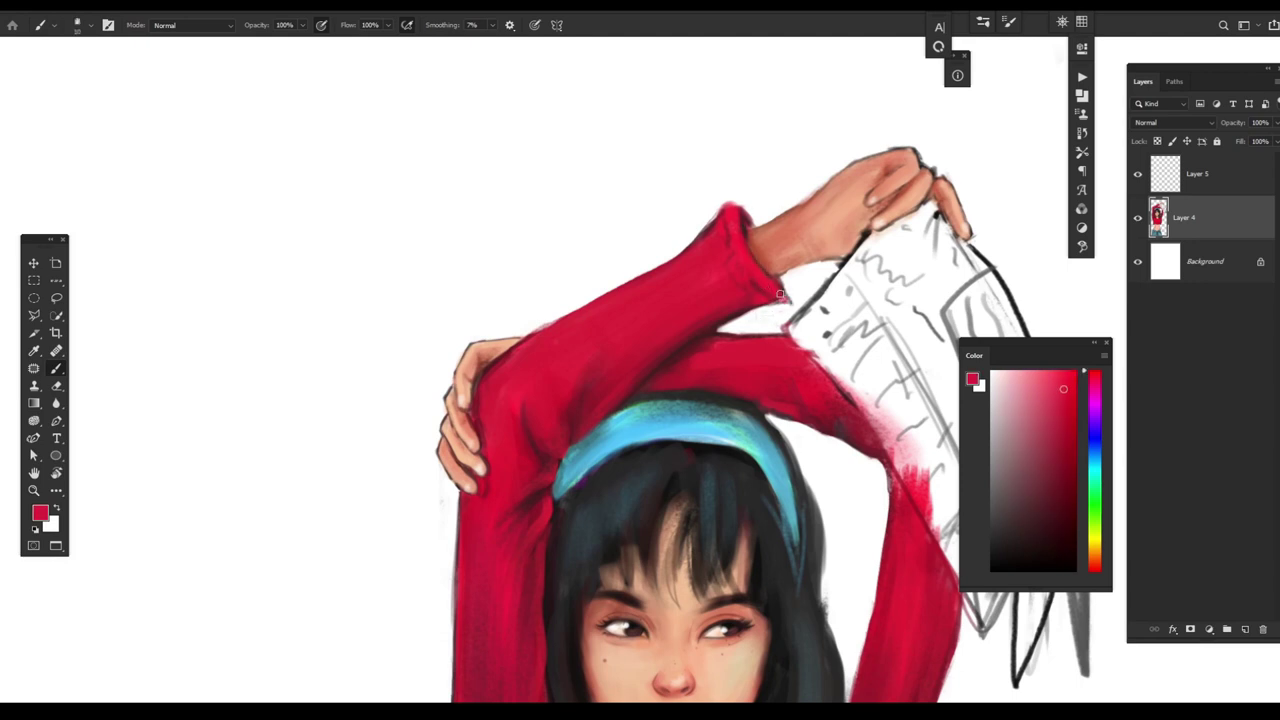
{"action": "left_click", "coordinate": [731, 353], "text": "alt"}
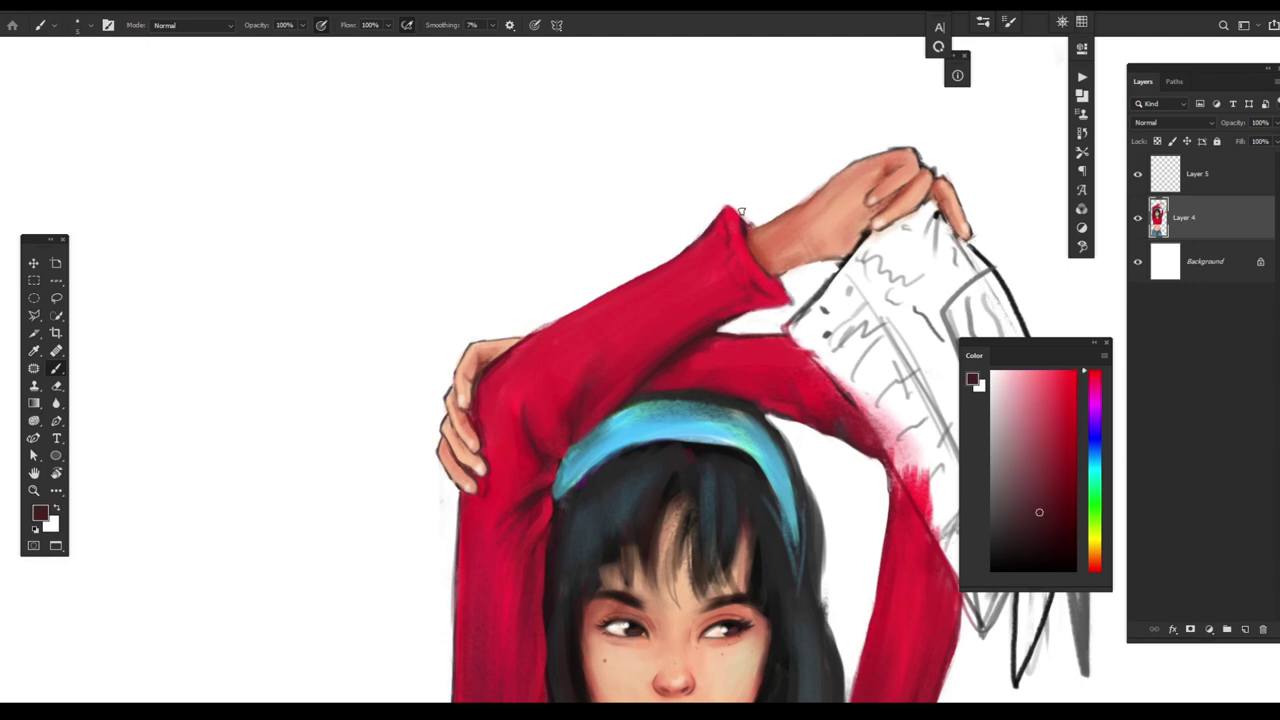
{"action": "left_click_drag", "start_coordinate": [750, 215], "coordinate": [772, 367]}
{"action": "left_click_drag", "start_coordinate": [703, 255], "coordinate": [729, 209]}
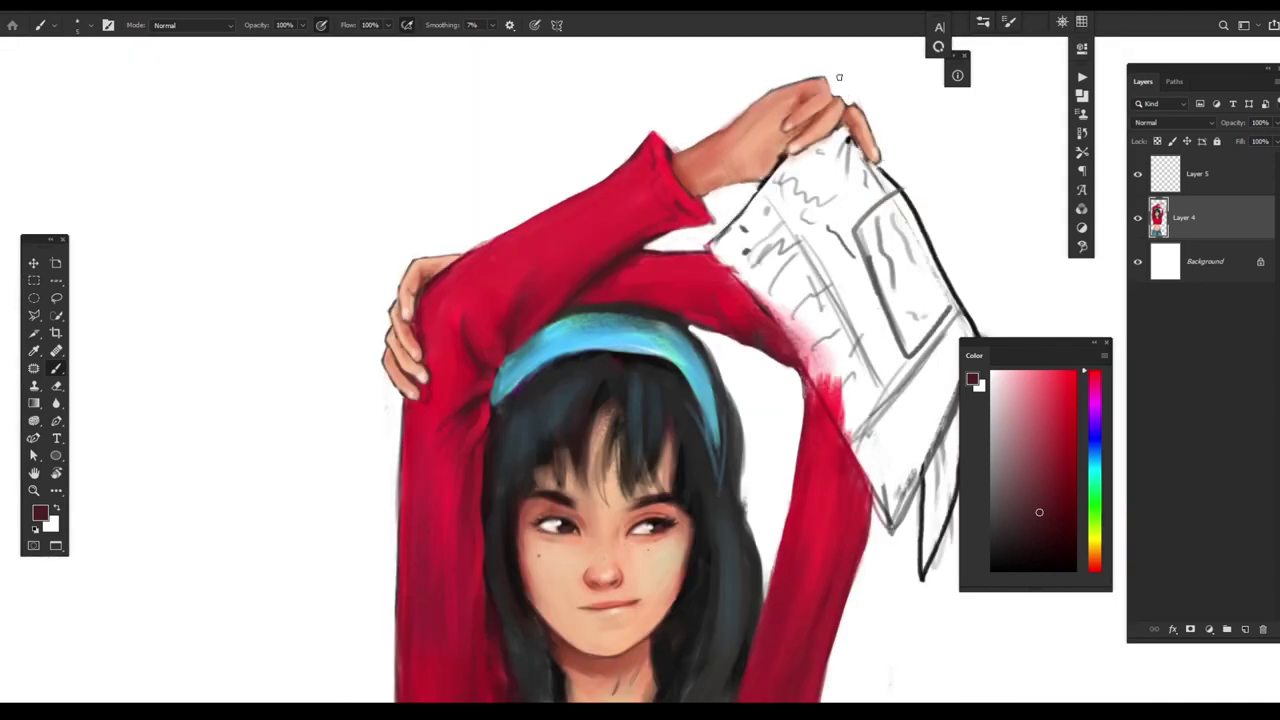
- Refine the outlines of the raised hand, forearm and elbow-side sleeve with thin dark red strokes
{"action": "mouse_move", "coordinate": [839, 77]}
{"action": "left_mouse_down"}
{"action": "mouse_move", "coordinate": [770, 92]}
{"action": "mouse_move", "coordinate": [672, 147]}
{"action": "left_mouse_up"}
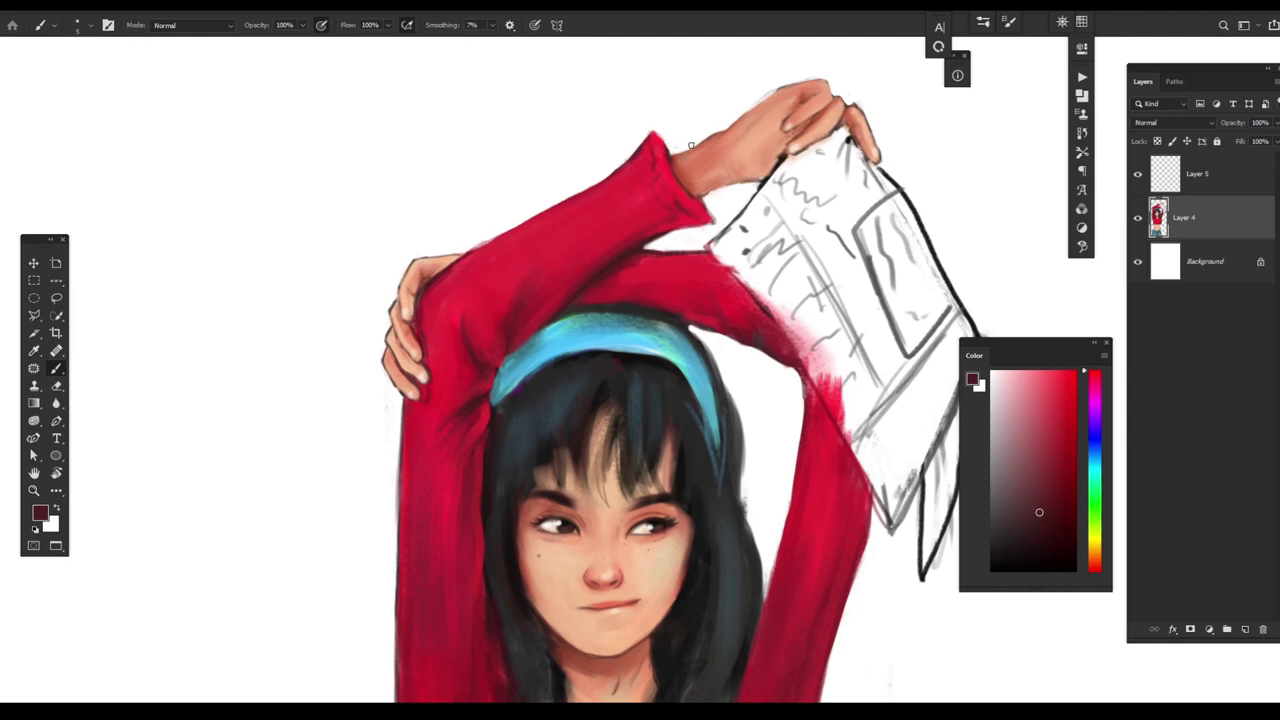
{"action": "mouse_move", "coordinate": [722, 228]}
{"action": "left_mouse_down"}
{"action": "mouse_move", "coordinate": [770, 349]}
{"action": "mouse_move", "coordinate": [611, 266]}
{"action": "left_mouse_up"}
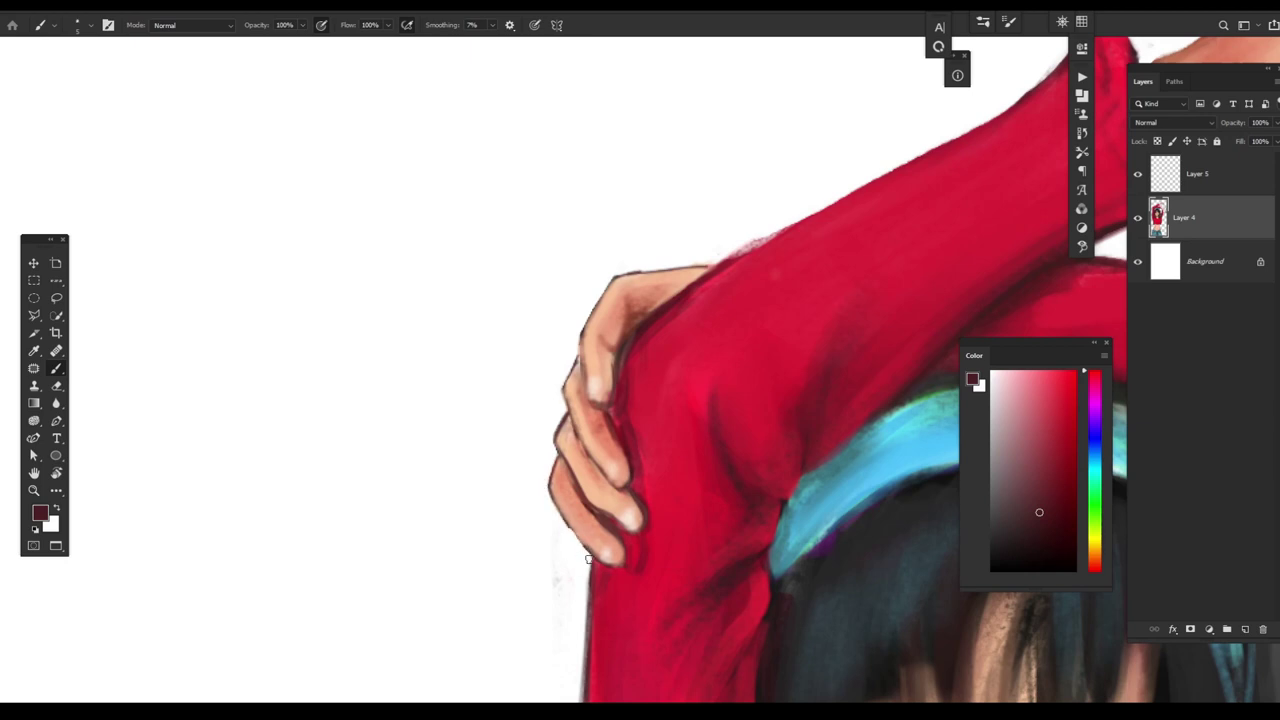
{"action": "left_click_drag", "start_coordinate": [626, 557], "coordinate": [631, 268]}
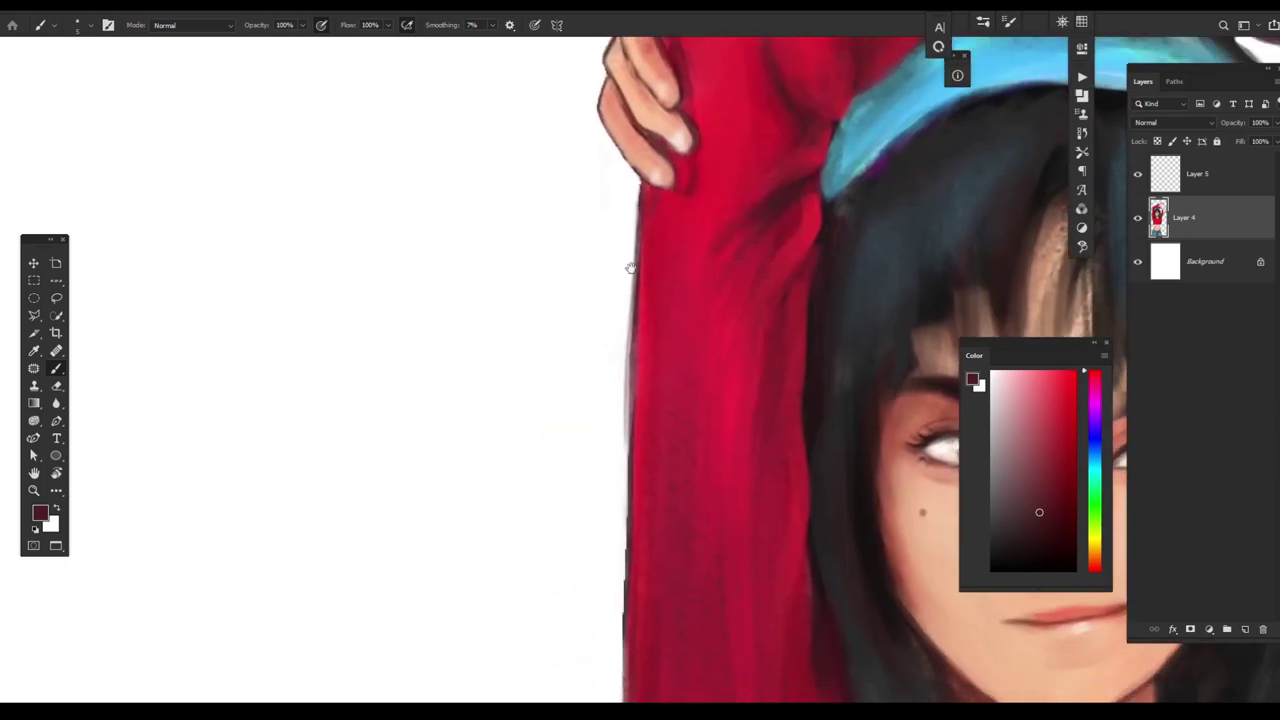
- Clean up the outer outline of the vertical sleeve and the side of the top in dark red
{"action": "scroll", "coordinate": [620, 520], "scroll_direction": "down", "scroll_amount": 3}
{"action": "scroll", "coordinate": [630, 545], "scroll_direction": "up", "scroll_amount": 1}
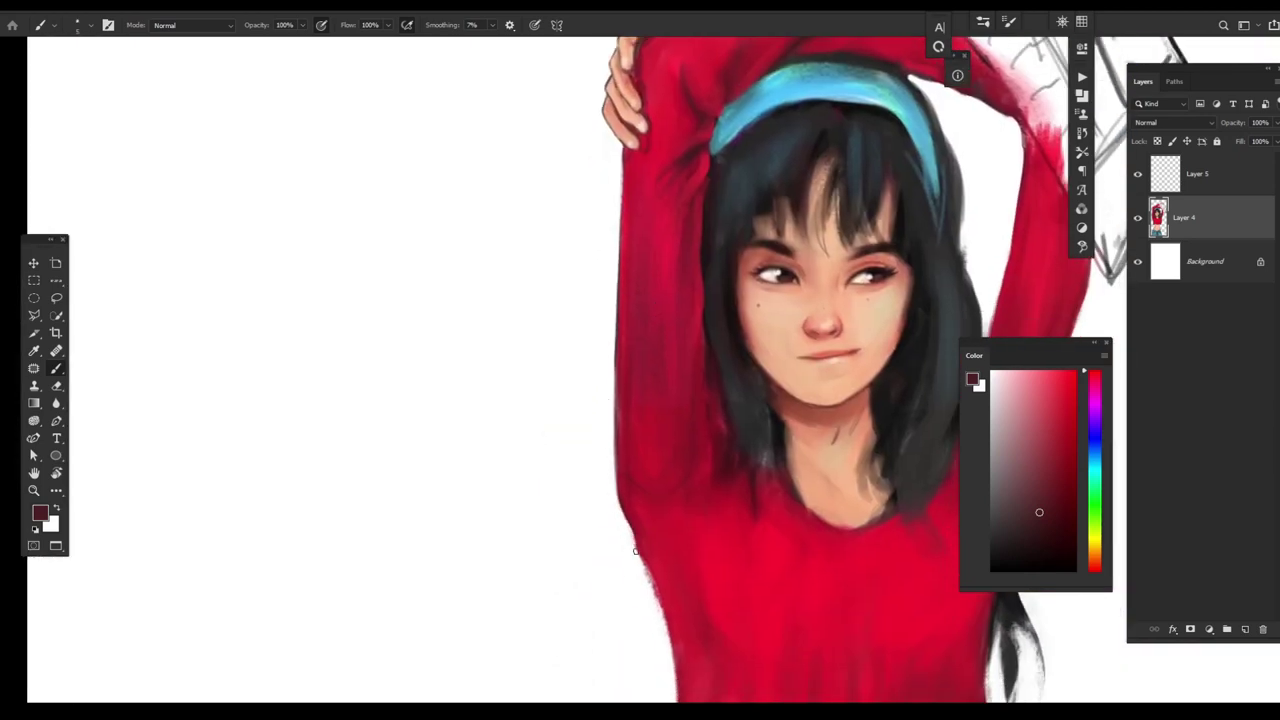
{"action": "scroll", "coordinate": [635, 551], "scroll_direction": "down", "scroll_amount": 2}
{"action": "left_click_drag", "start_coordinate": [723, 477], "coordinate": [677, 397]}
{"action": "scroll", "coordinate": [677, 397], "scroll_direction": "up", "scroll_amount": 3}
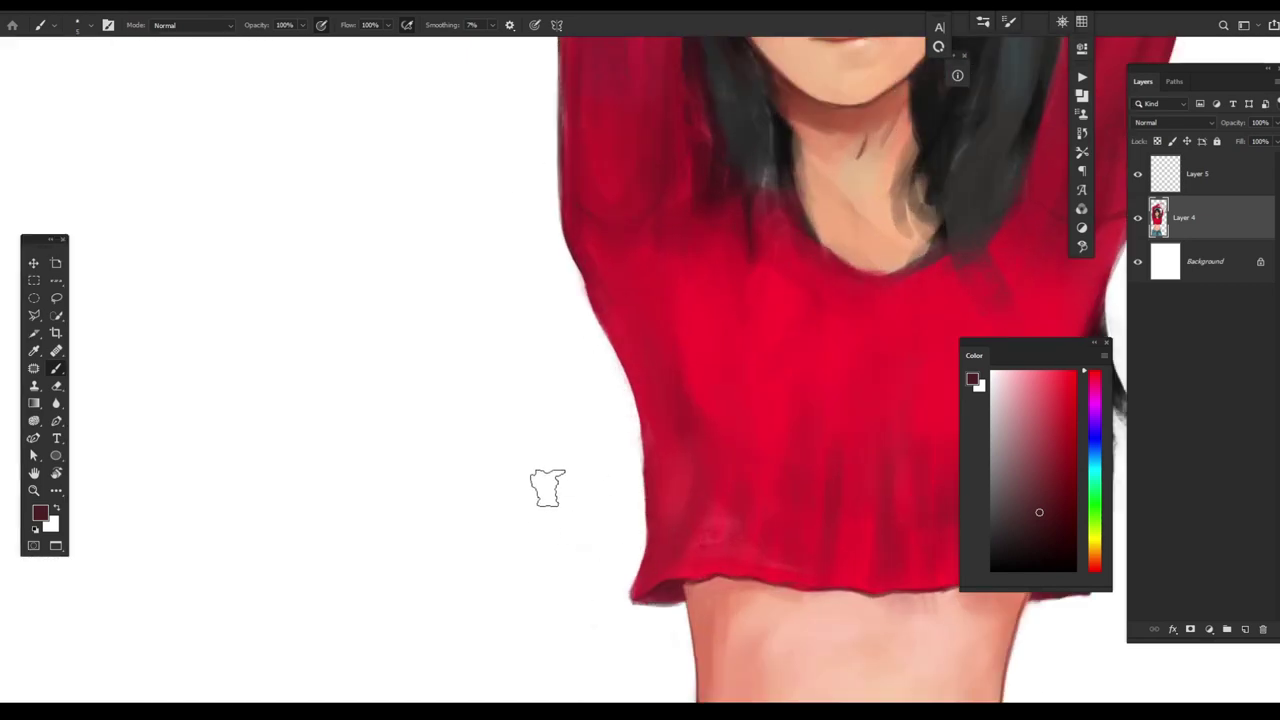
- Refine the outline along the top's hem, the bare waist and the jeans' edge with dark red
{"action": "scroll", "coordinate": [860, 480], "scroll_direction": "down", "scroll_amount": 3}
{"action": "scroll", "coordinate": [860, 480], "scroll_direction": "right", "scroll_amount": 3}
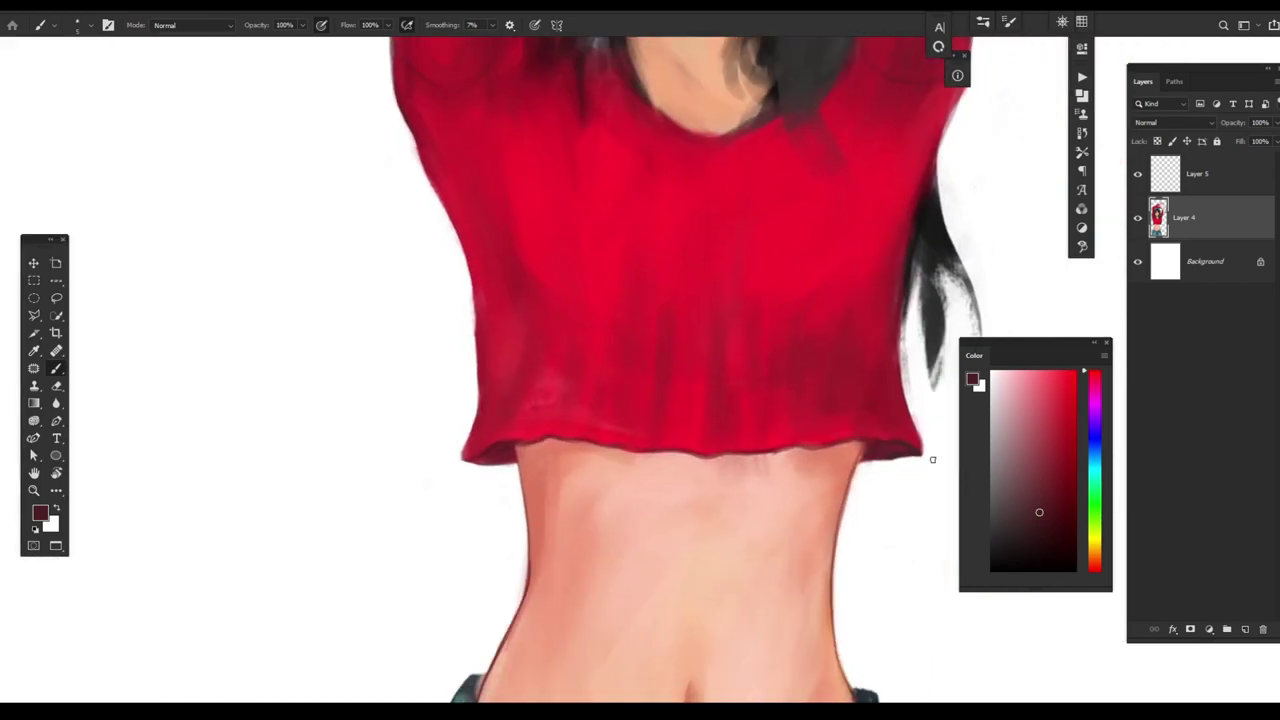
{"action": "scroll", "coordinate": [855, 680], "scroll_direction": "down", "scroll_amount": 3}
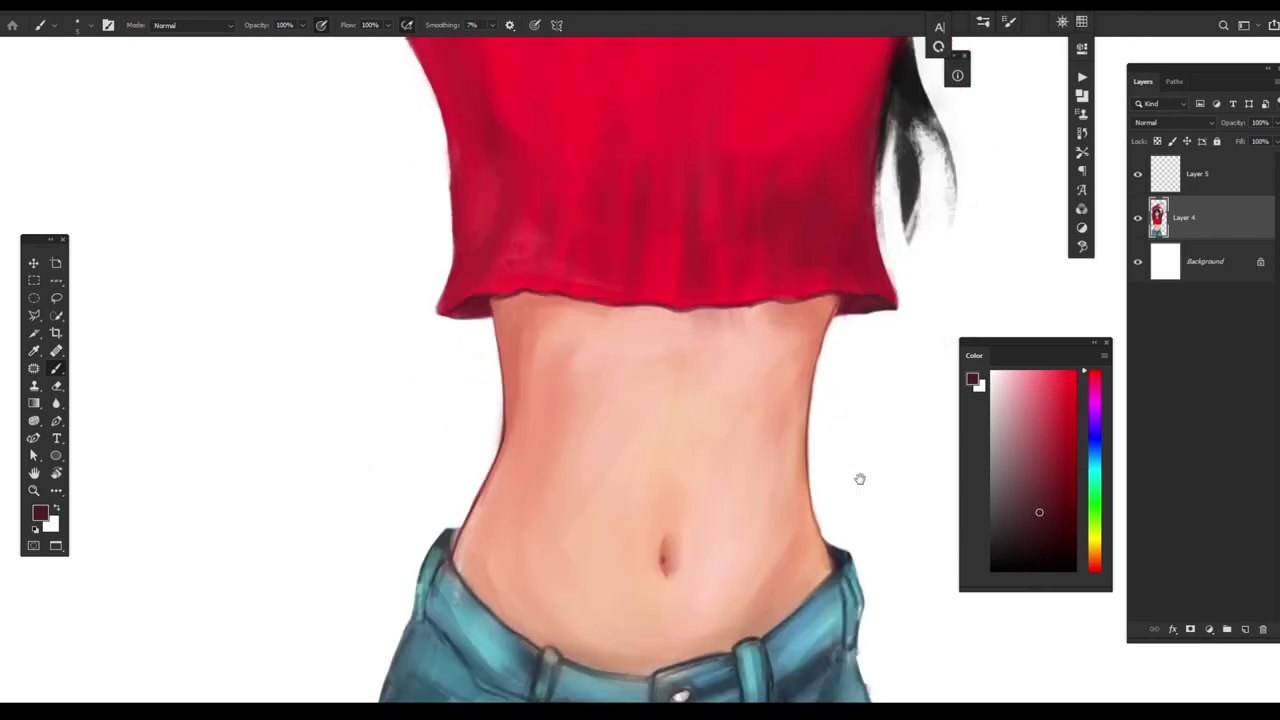
{"action": "scroll", "coordinate": [859, 479], "scroll_direction": "down", "scroll_amount": 3}
{"action": "left_click_drag", "start_coordinate": [866, 603], "coordinate": [990, 630]}
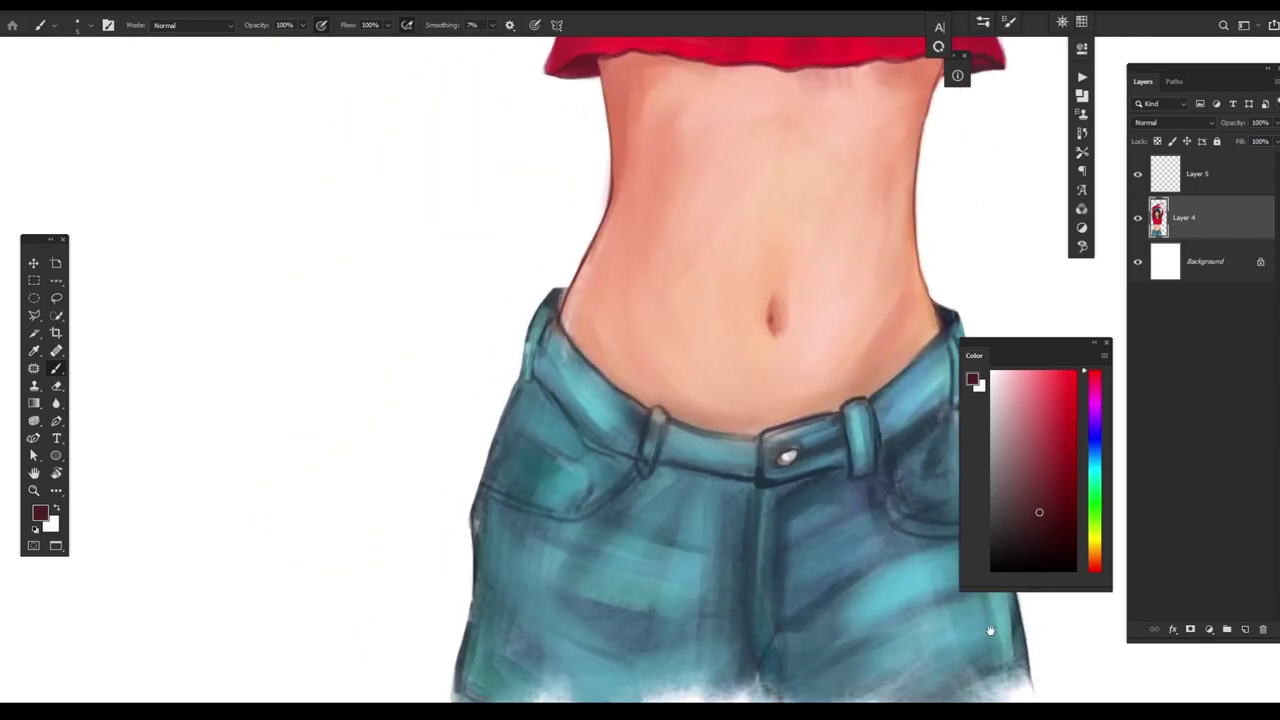
{"action": "scroll", "coordinate": [643, 514], "scroll_direction": "up", "scroll_amount": 5}
{"action": "key", "text": "ctrl+0"}
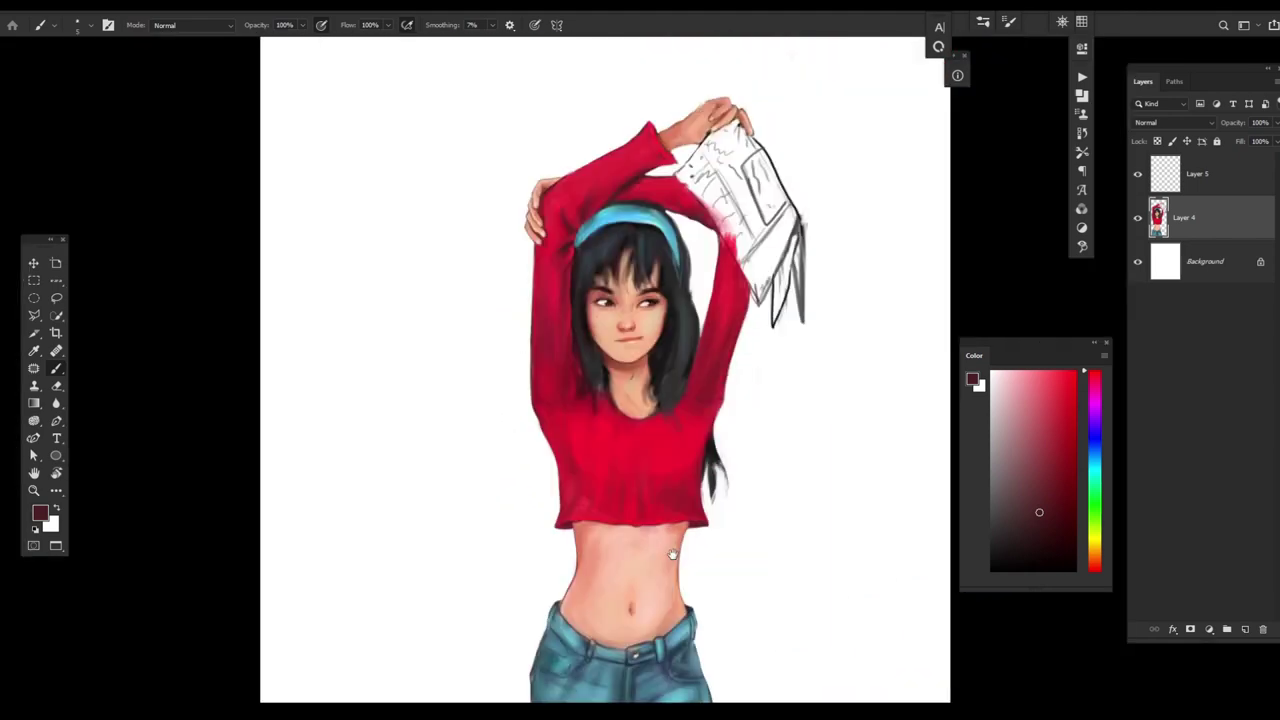
- Blend and brighten both sleeves with sampled crimson, bright red and pink tones
{"action": "scroll", "coordinate": [719, 437], "scroll_direction": "up", "scroll_amount": 3}
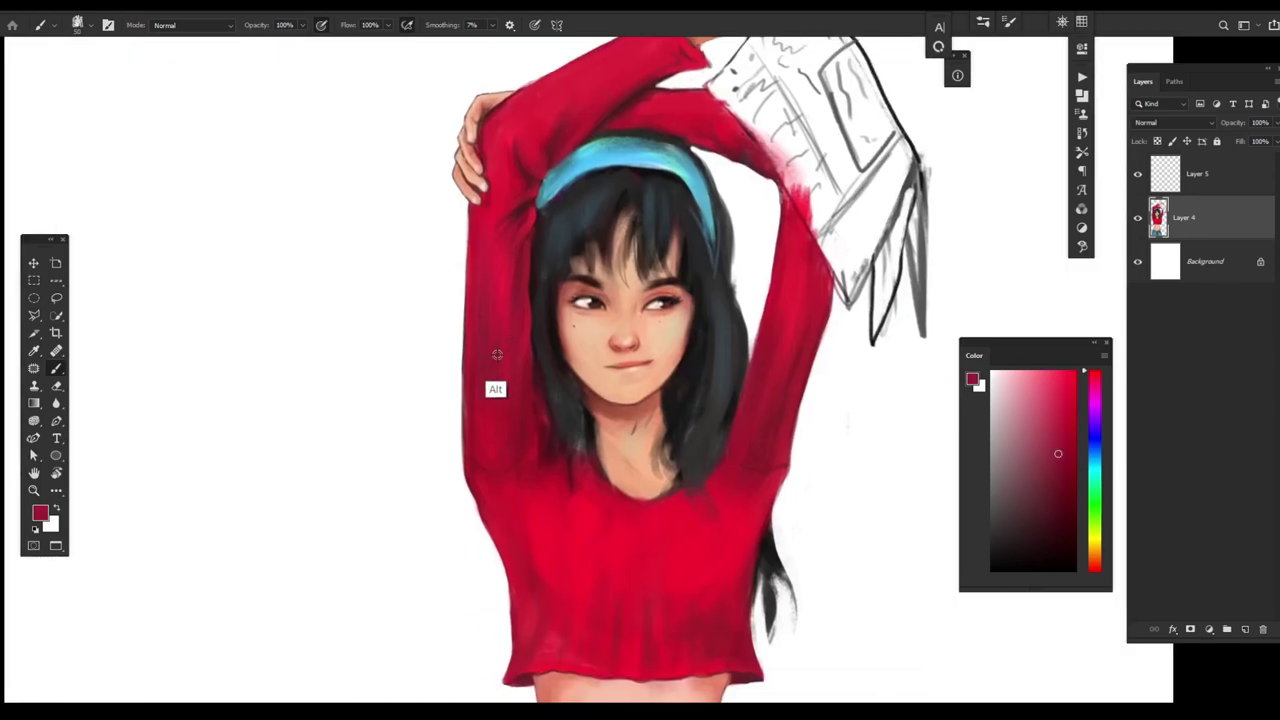
{"action": "left_click", "coordinate": [772, 410], "text": "alt"}
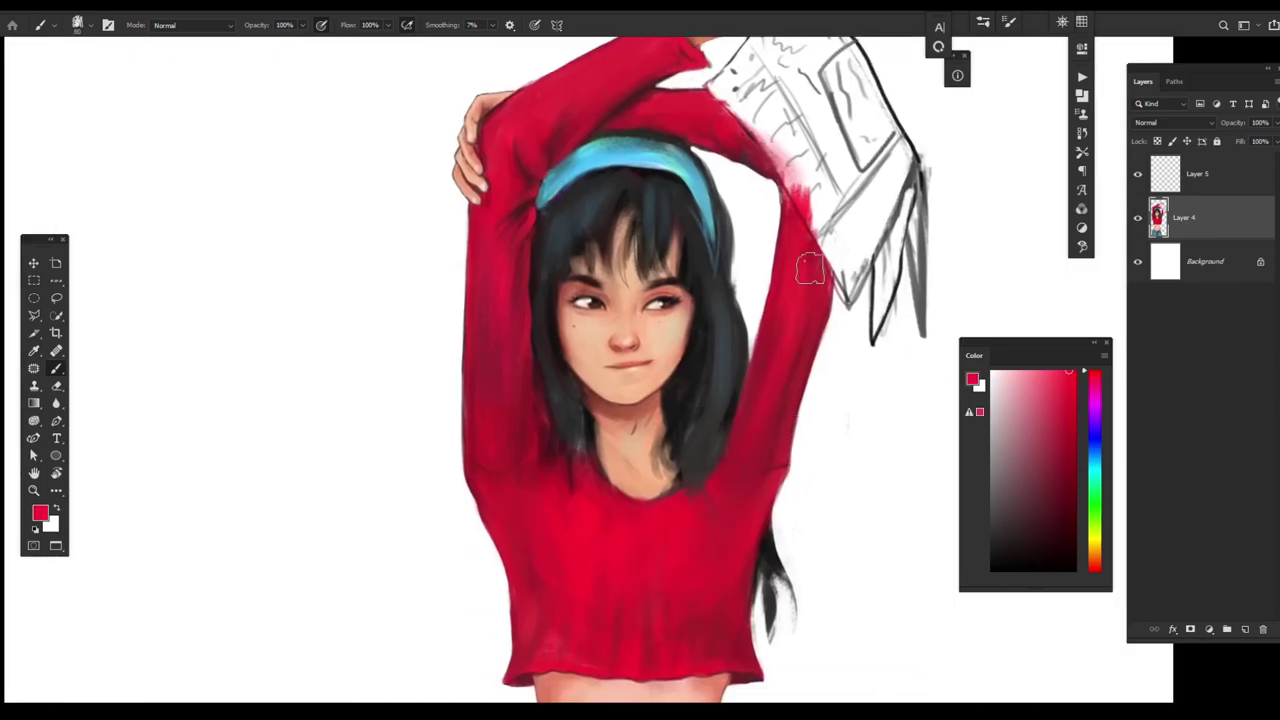
{"action": "left_click_drag", "start_coordinate": [685, 225], "coordinate": [765, 545]}
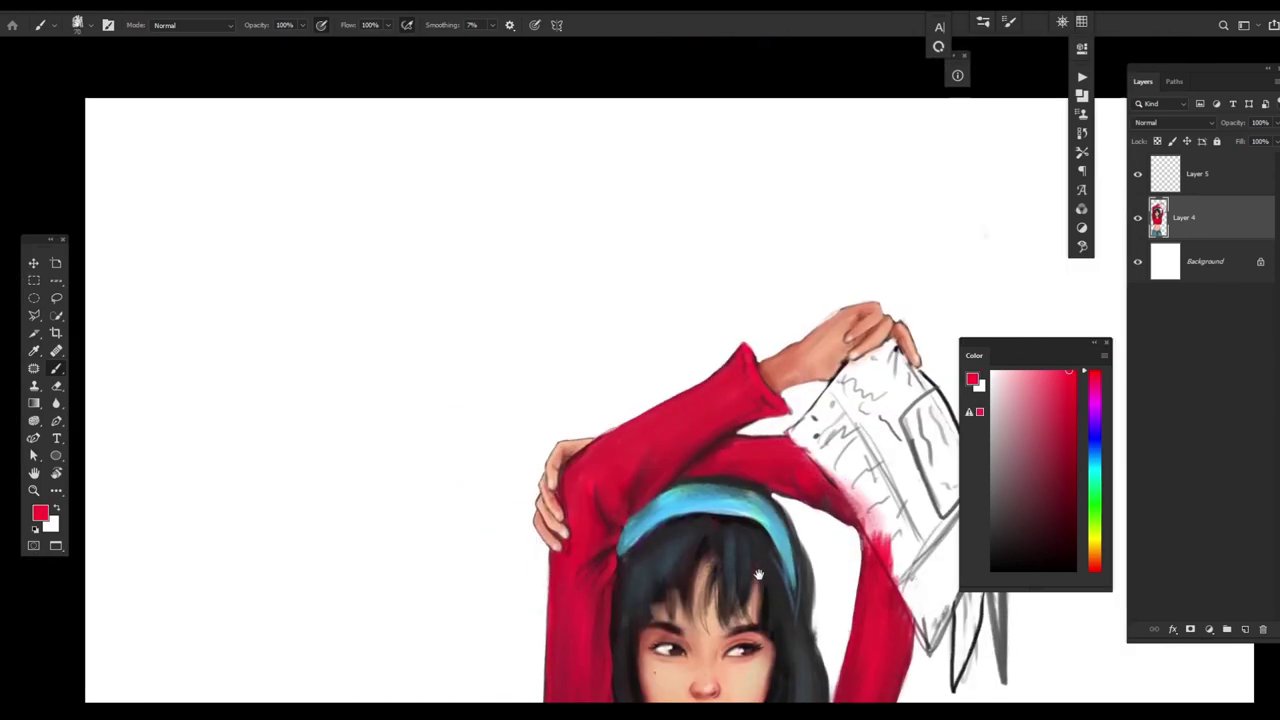
{"action": "left_click", "coordinate": [744, 384], "text": "alt"}
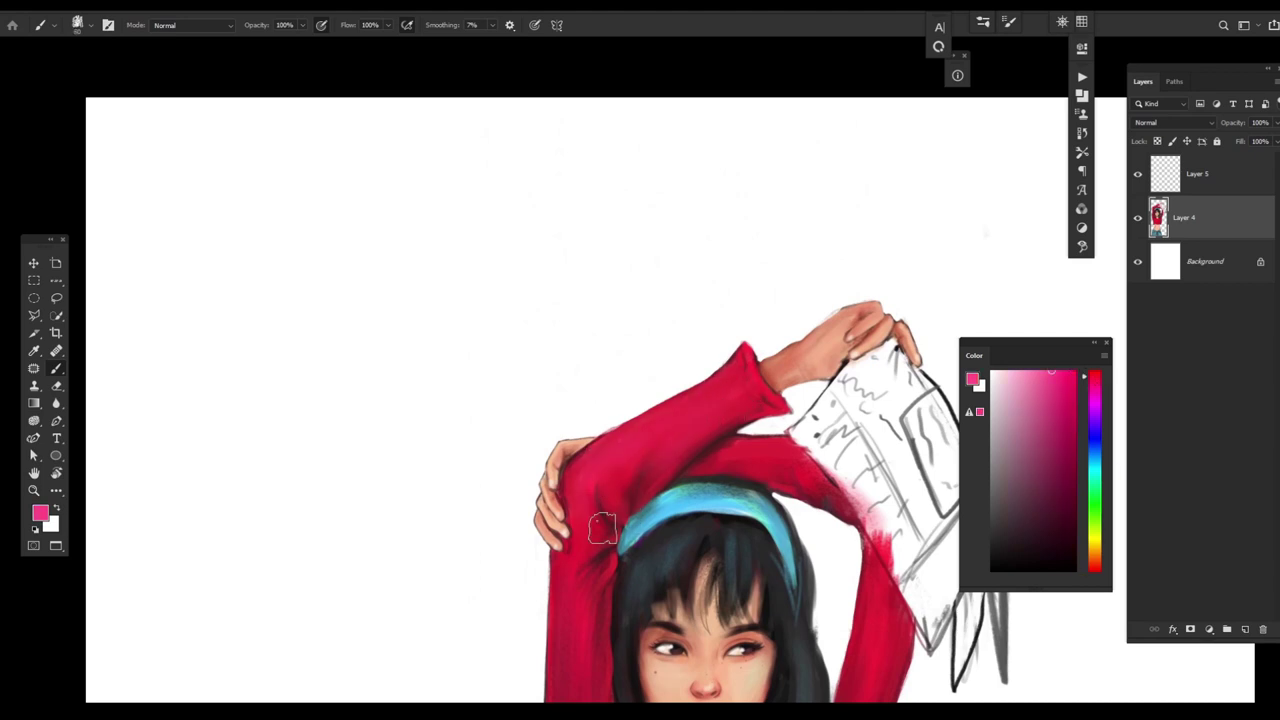
- Pick a deeper magenta-red for the sleeve shading and define the raised sleeve's upper edge with sampled dark red
{"action": "scroll", "coordinate": [603, 523], "scroll_direction": "down", "scroll_amount": 2}
{"action": "scroll", "coordinate": [603, 523], "scroll_direction": "down", "scroll_amount": 2}
{"action": "scroll", "coordinate": [603, 523], "scroll_direction": "up", "scroll_amount": 5}
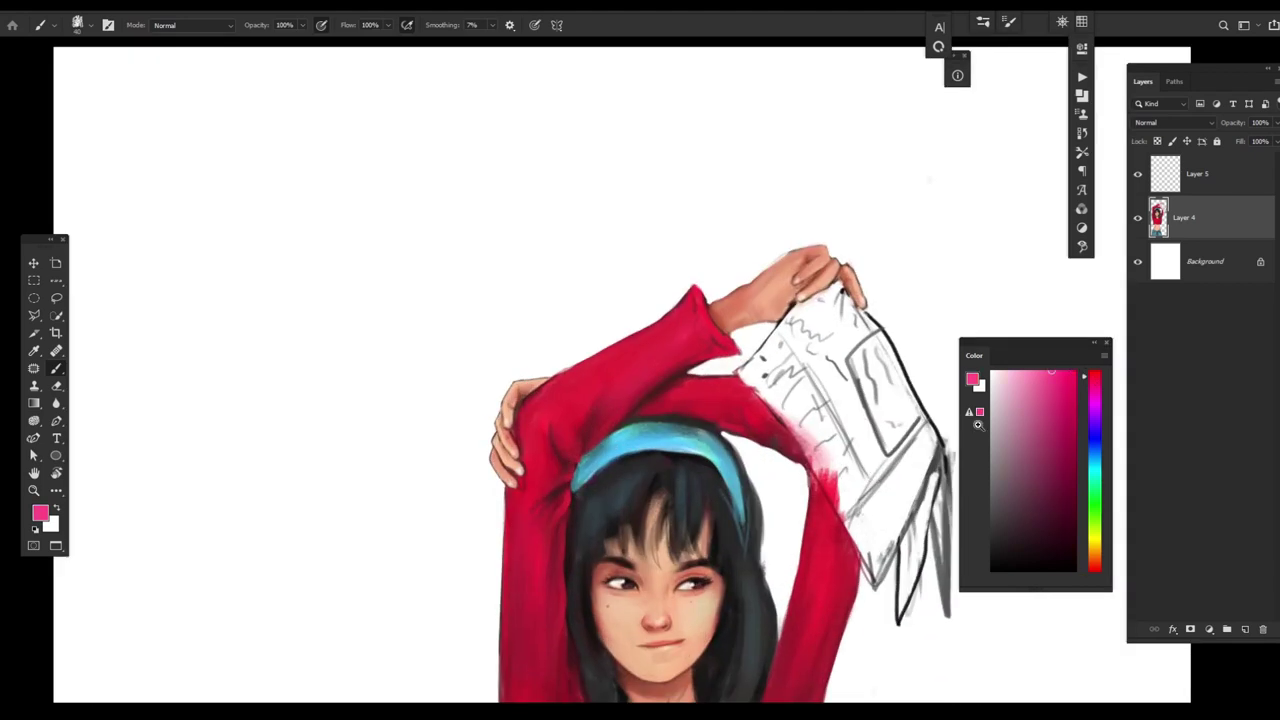
{"action": "left_click", "coordinate": [1048, 486]}
{"action": "left_click", "coordinate": [1059, 386]}
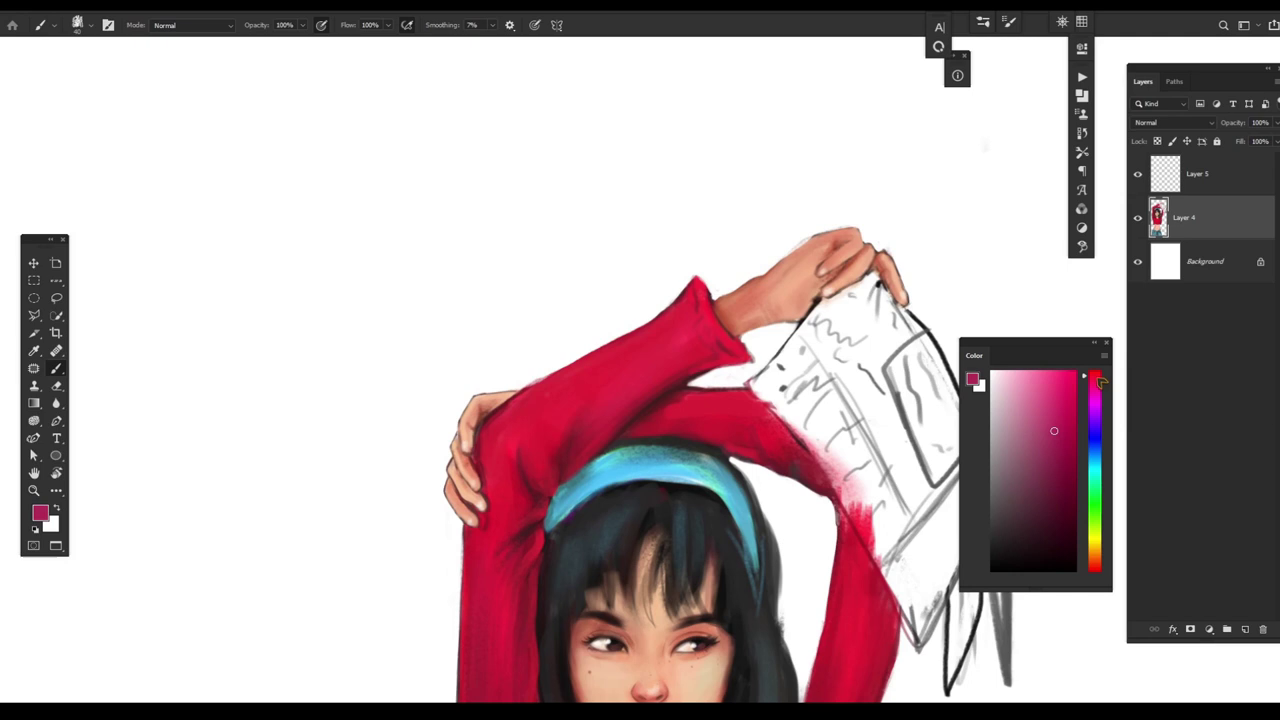
{"action": "left_click", "coordinate": [862, 621], "text": "alt"}
{"action": "left_click_drag", "start_coordinate": [692, 309], "coordinate": [530, 385]}
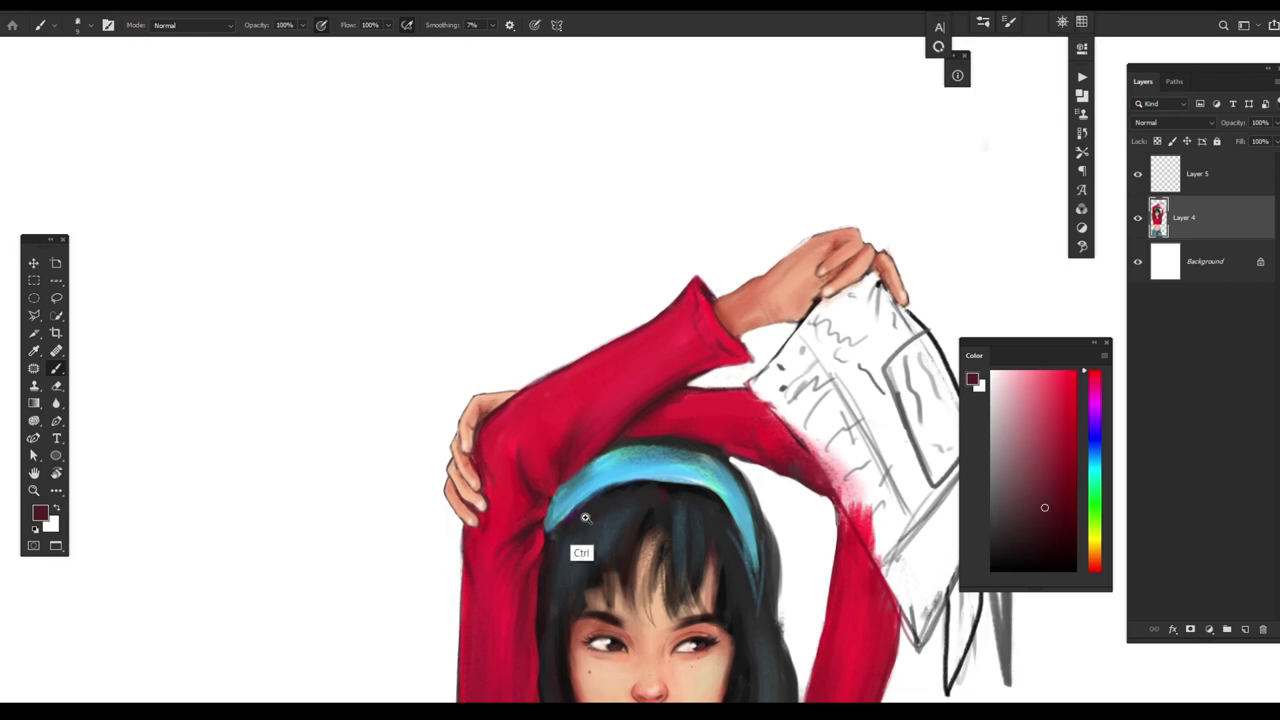
{"action": "scroll", "coordinate": [580, 548], "scroll_direction": "up", "scroll_amount": 3}
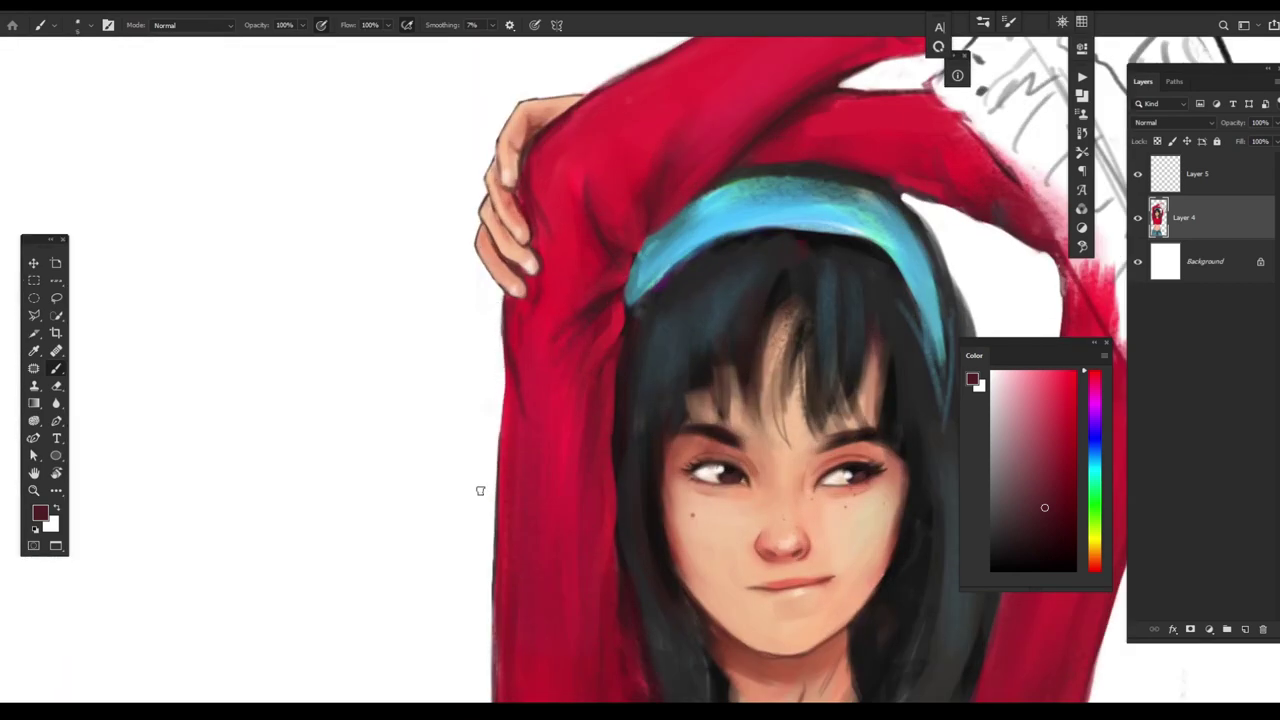
- Reinforce the vertical sleeve's outer edge in dark red and mark the armpit fold on the opposite arm
{"action": "right_click", "coordinate": [606, 447]}
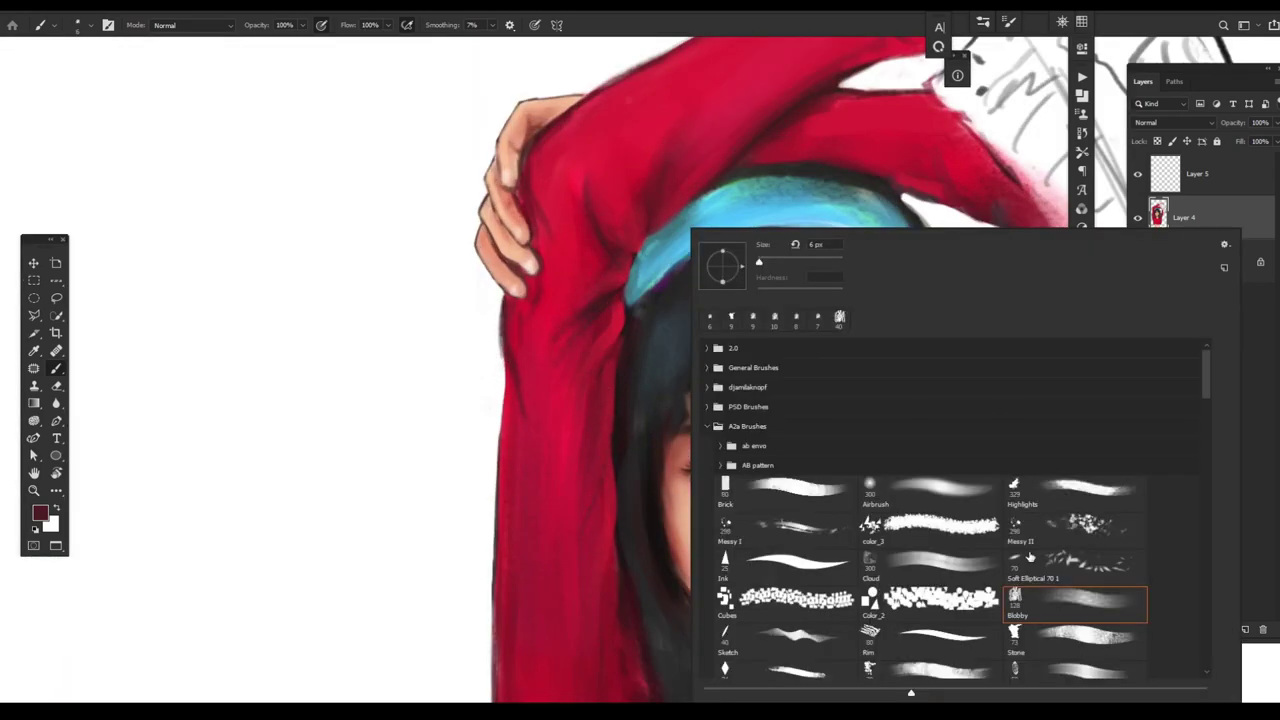
{"action": "key", "text": "Escape"}
{"action": "key", "text": "ctrl+minus"}
{"action": "key", "text": "ctrl+minus"}
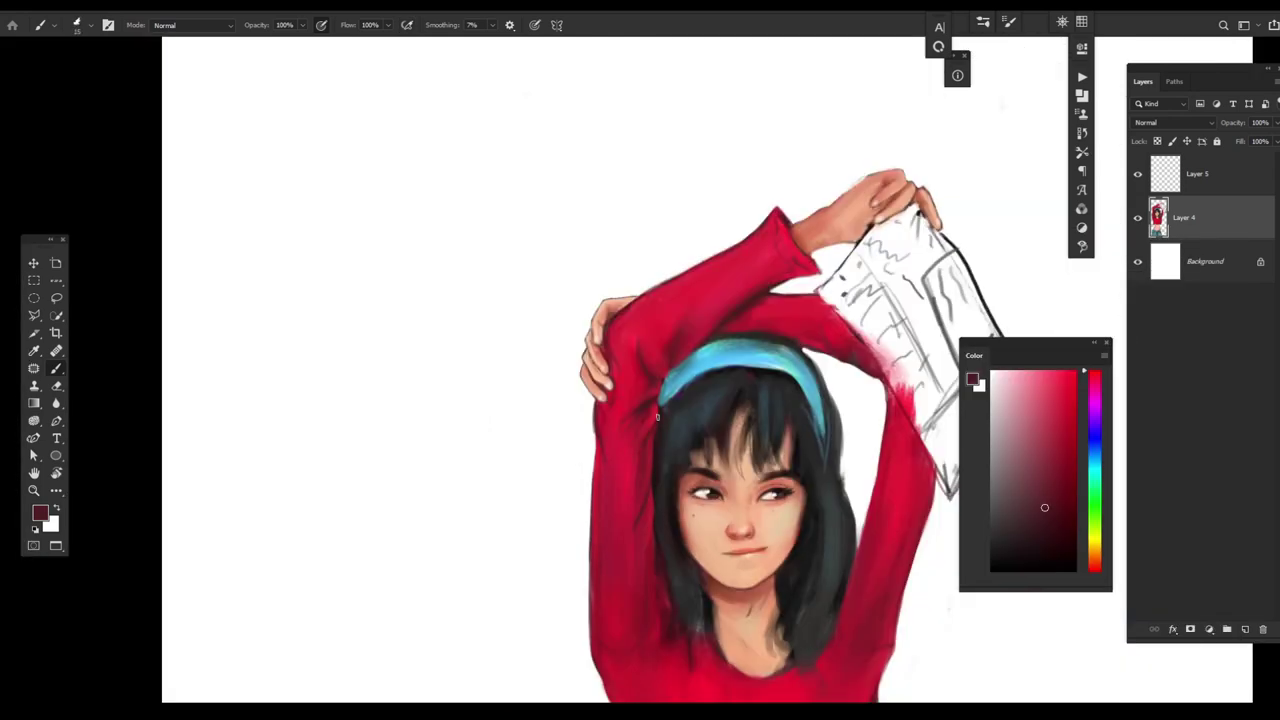
{"action": "left_click_drag", "start_coordinate": [596, 436], "coordinate": [594, 541]}
{"action": "left_click_drag", "start_coordinate": [700, 584], "coordinate": [687, 399]}
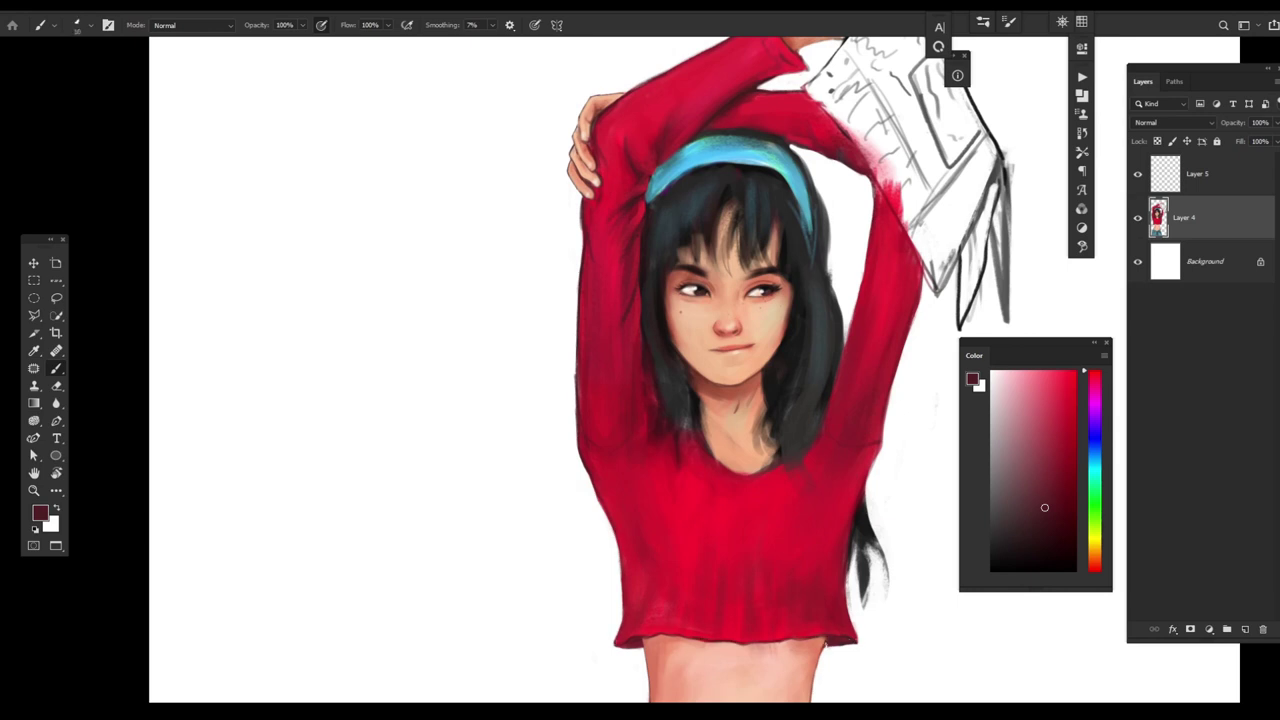
{"action": "left_click_drag", "start_coordinate": [880, 442], "coordinate": [835, 439]}
- Define the raised sleeve's lower edge in dark red where it meets the blue headband
{"action": "scroll", "coordinate": [850, 330], "scroll_direction": "up", "scroll_amount": 3}
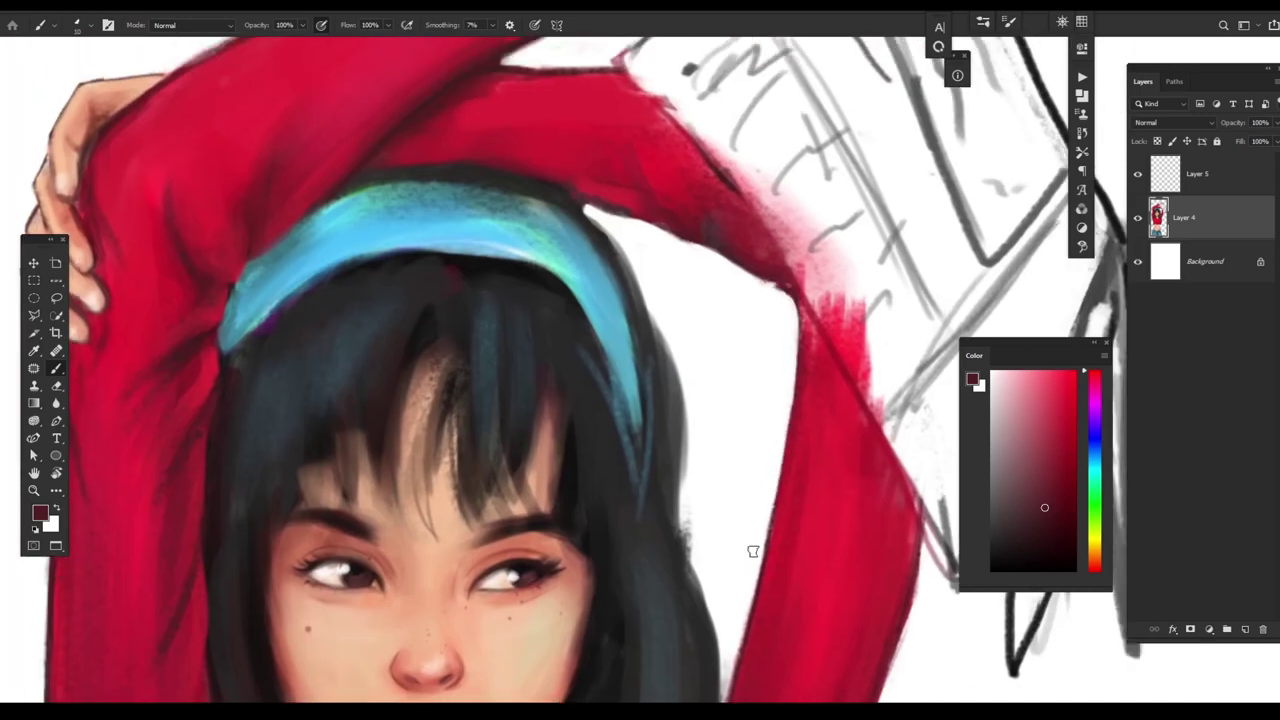
{"action": "scroll", "coordinate": [826, 366], "scroll_direction": "down", "scroll_amount": 5}
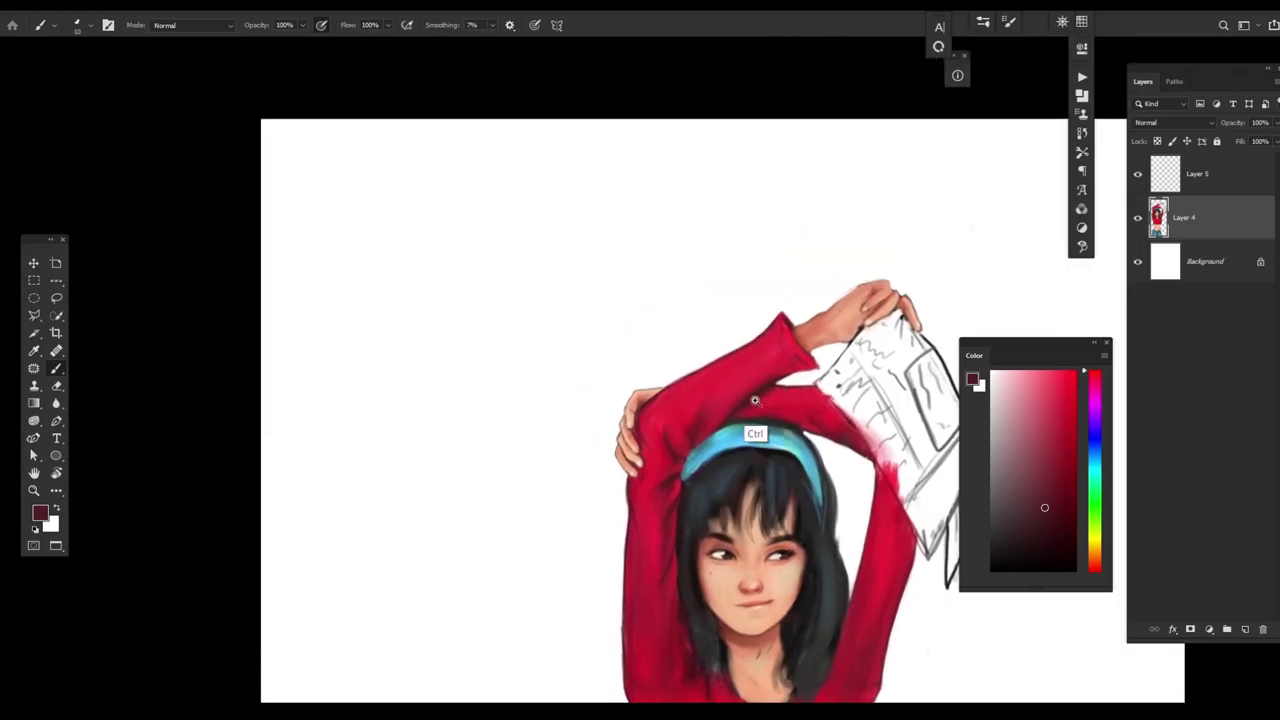
{"action": "scroll", "coordinate": [846, 346], "scroll_direction": "up", "scroll_amount": 5}
{"action": "mouse_move", "coordinate": [872, 345]}
{"action": "left_mouse_down"}
{"action": "mouse_move", "coordinate": [800, 238]}
{"action": "mouse_move", "coordinate": [742, 298]}
{"action": "mouse_move", "coordinate": [628, 351]}
{"action": "left_mouse_up"}
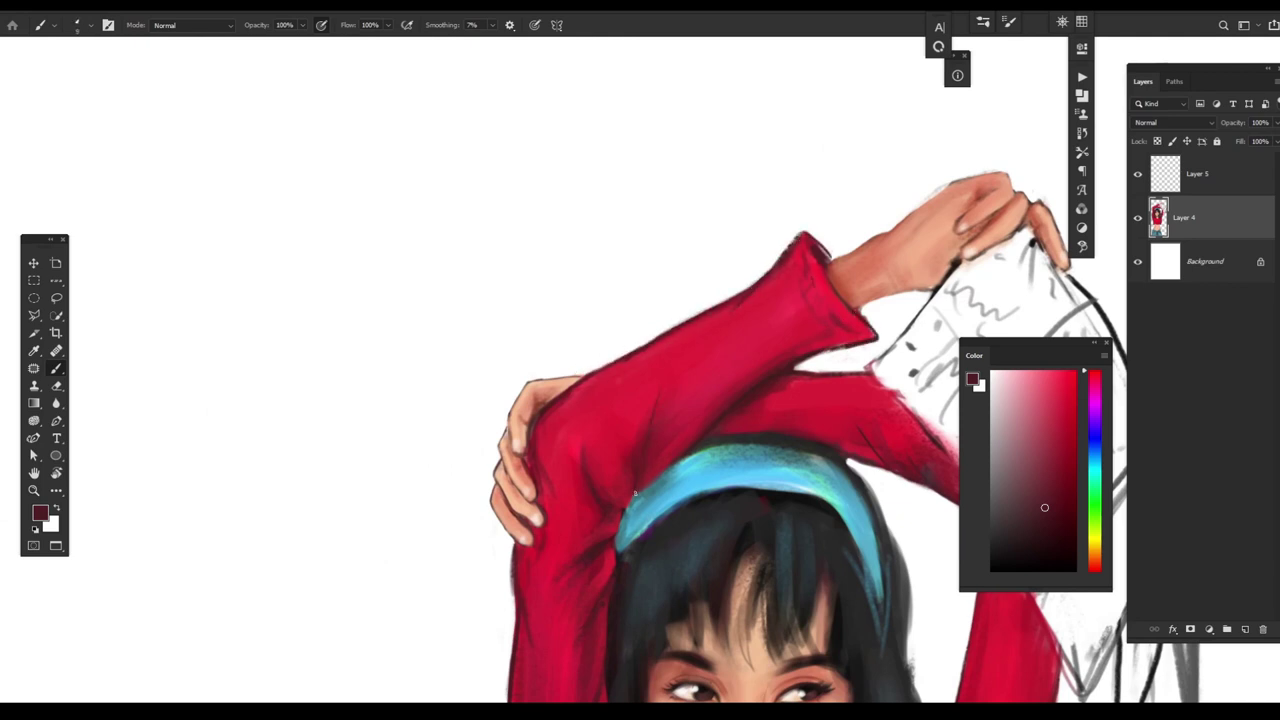
{"action": "left_click_drag", "start_coordinate": [633, 493], "coordinate": [678, 460]}
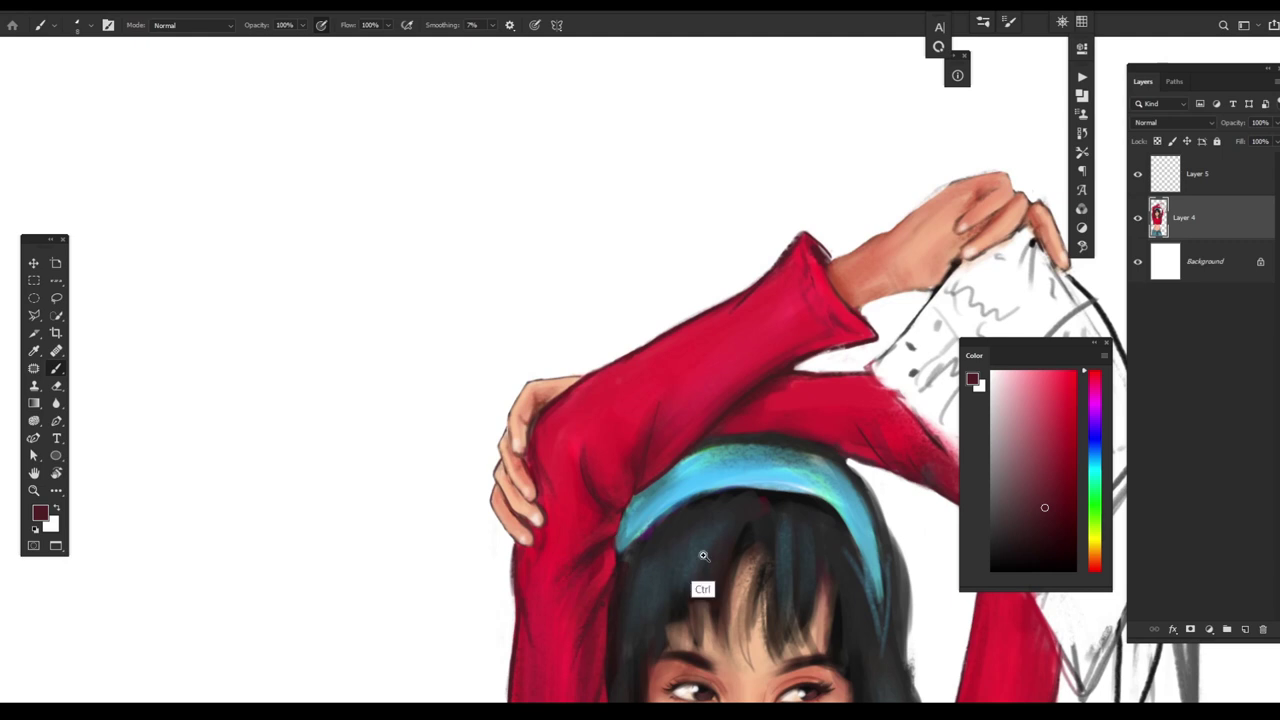
- Pick reddish-brown tones and outline the fingers and nails of the hand wrapped around the elbow
{"action": "left_click_drag", "start_coordinate": [615, 535], "coordinate": [624, 340]}
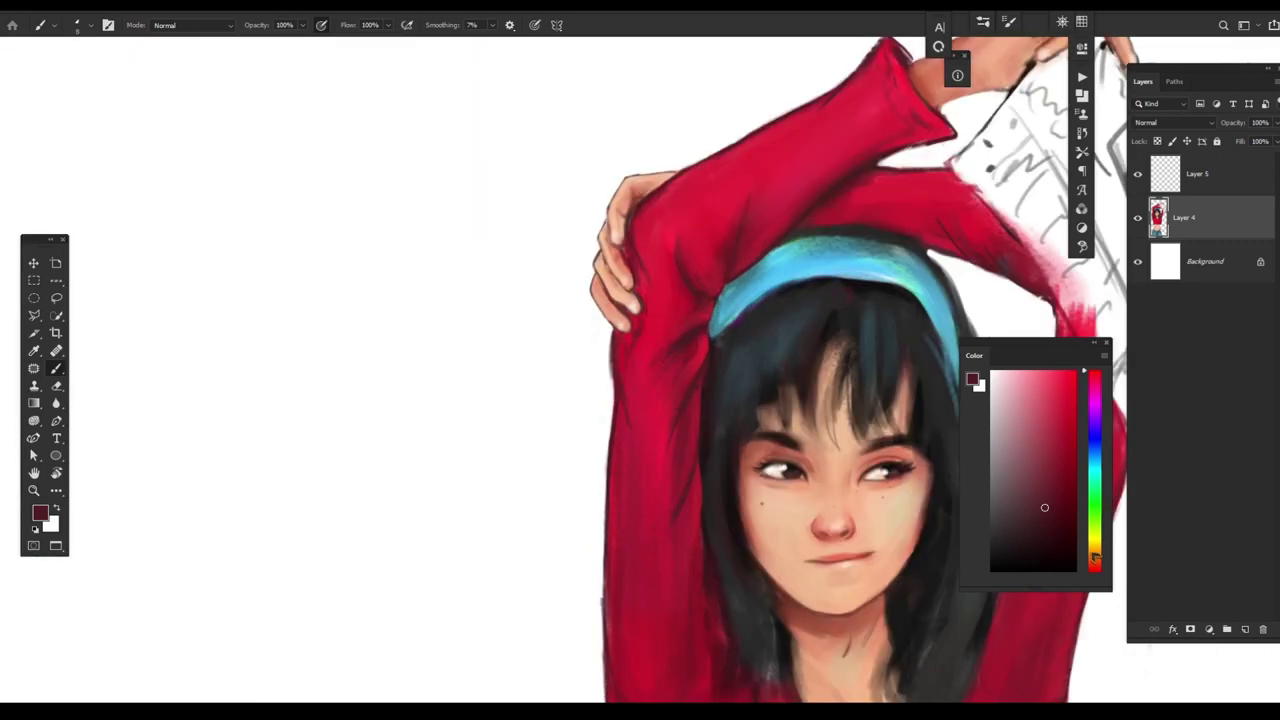
{"action": "left_click_drag", "start_coordinate": [1094, 558], "coordinate": [1094, 567]}
{"action": "left_click", "coordinate": [1034, 474]}
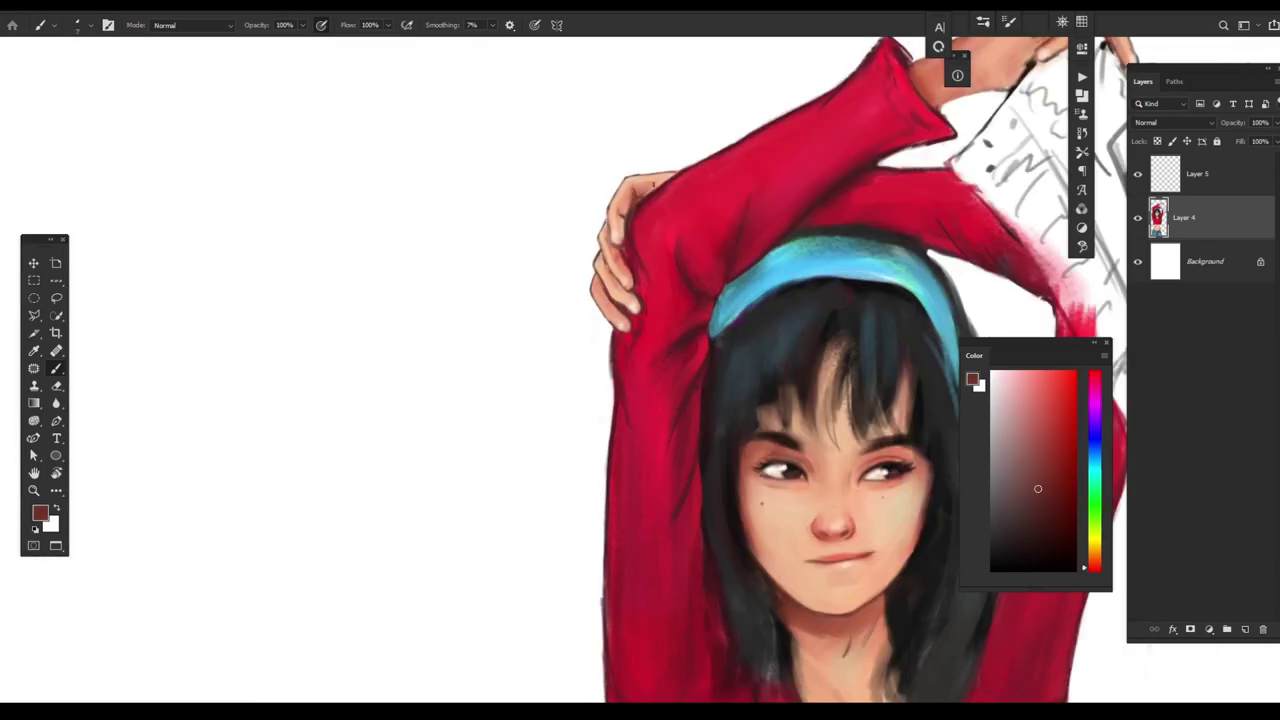
{"action": "left_click", "coordinate": [1054, 402]}
{"action": "left_click", "coordinate": [1048, 453]}
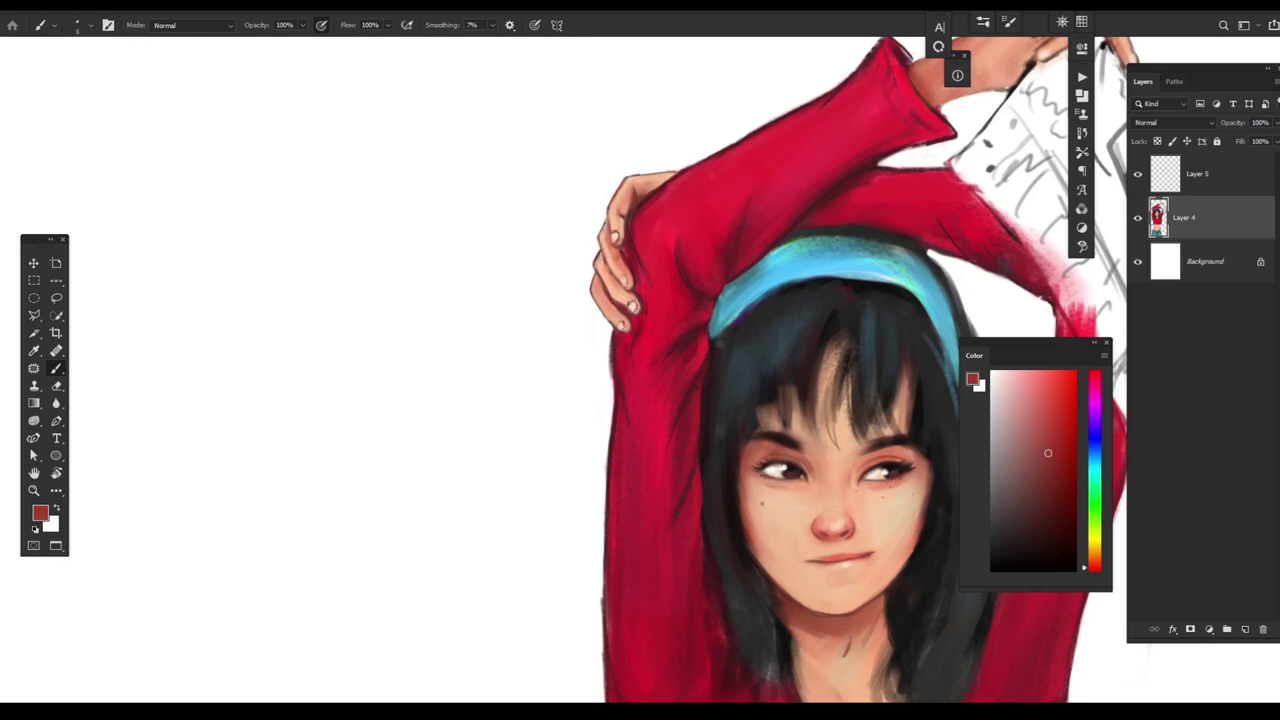
{"action": "scroll", "coordinate": [598, 258], "scroll_direction": "down", "scroll_amount": 2}
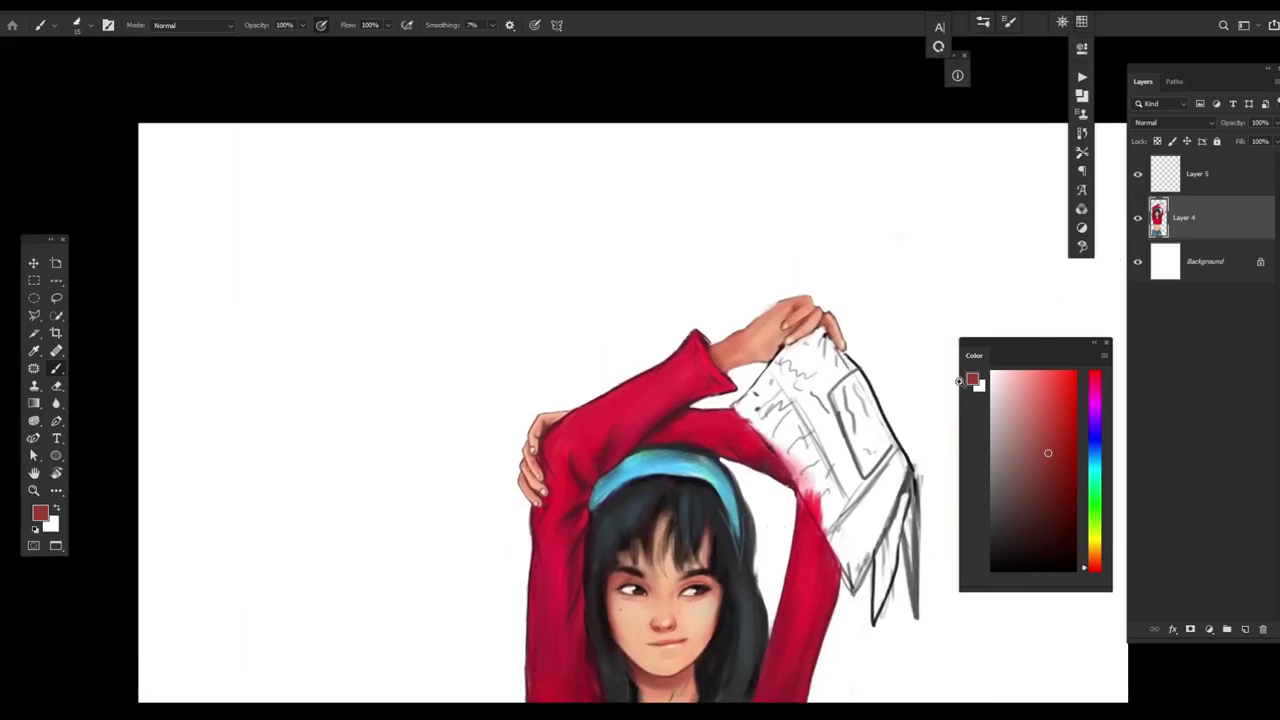
- Save the document as jap3.psd in Photoshop format and make Layer 4 the active layer
{"action": "key", "text": "alt+bracketleft"}
{"action": "key", "text": "ctrl+shift+s"}
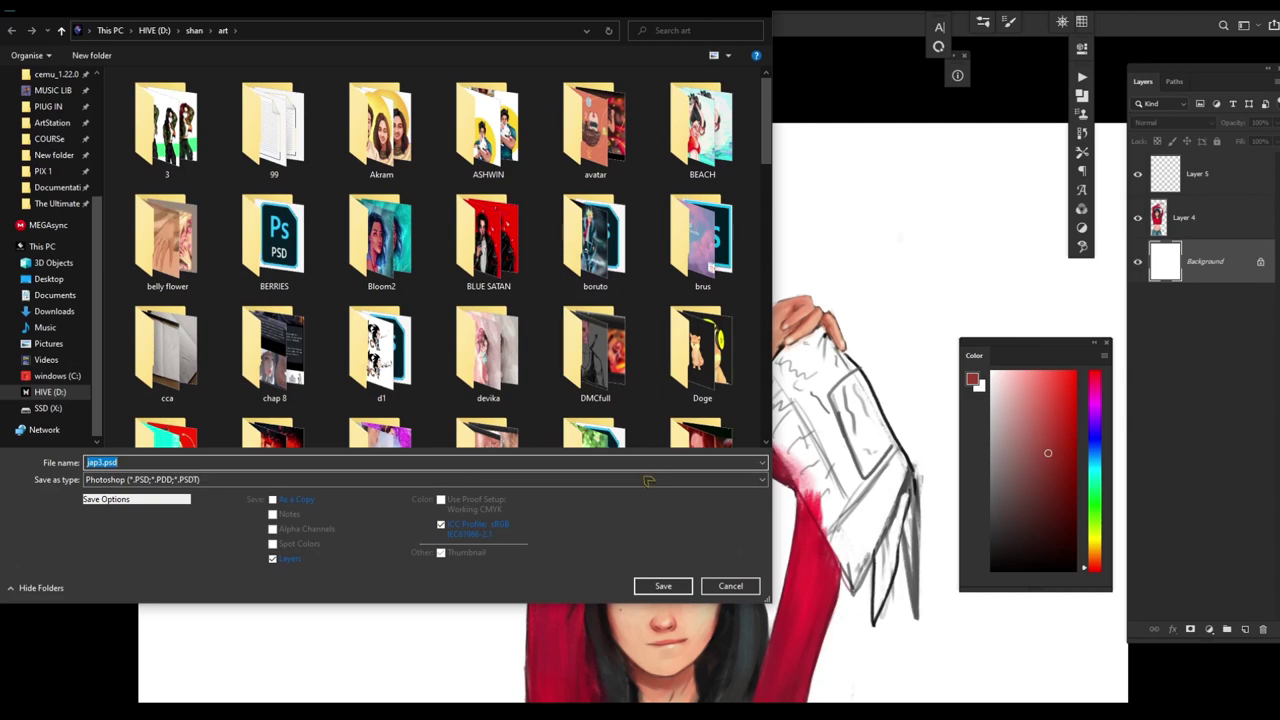
{"action": "key", "text": "Return"}
{"action": "scroll", "coordinate": [790, 428], "scroll_direction": "down", "scroll_amount": 2}
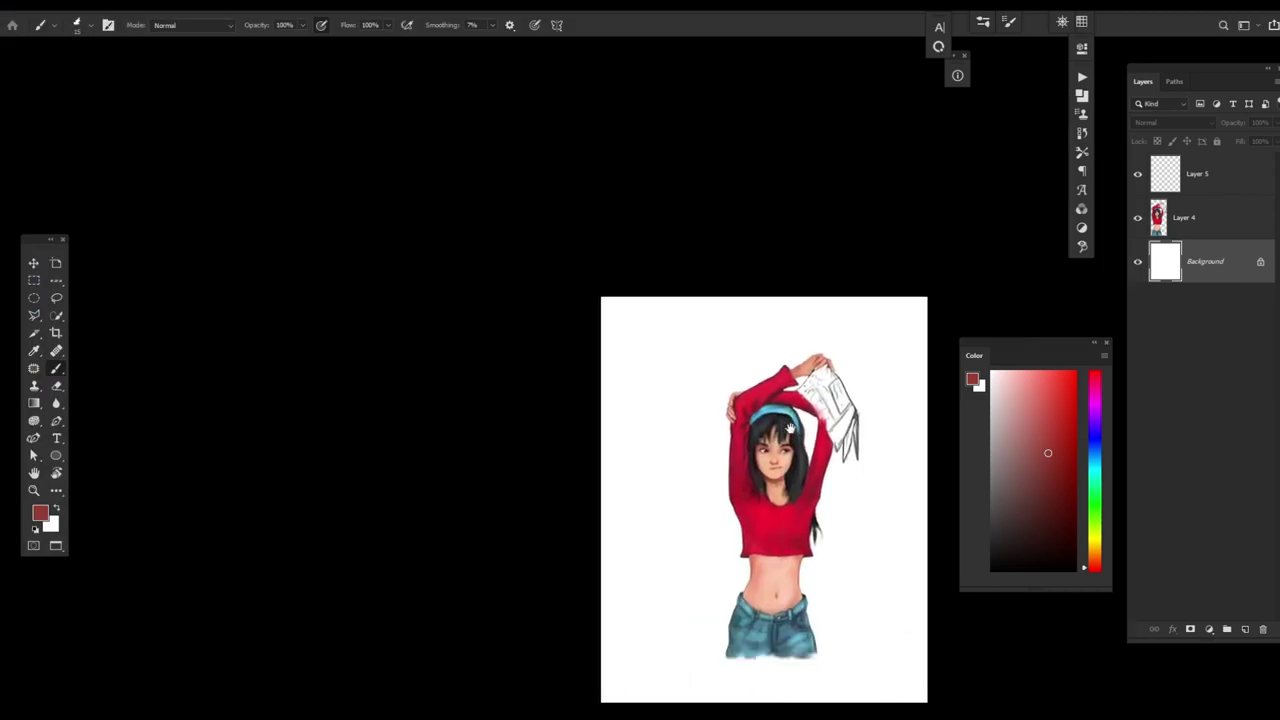
{"action": "key", "text": "alt+bracketright"}
- Refine the outline of the raised hand and wrist and add knuckle and palm creases with a sampled dark reddish-brown
{"action": "scroll", "coordinate": [790, 428], "scroll_direction": "up", "scroll_amount": 5}
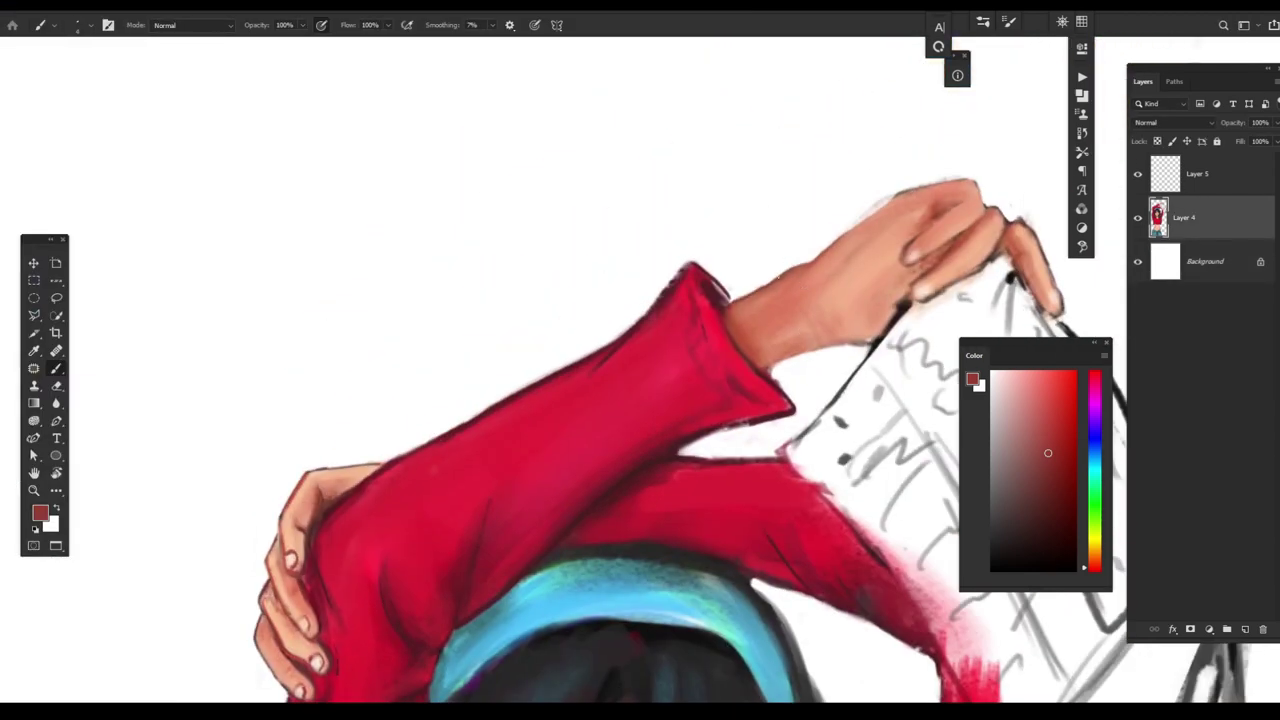
{"action": "left_click_drag", "start_coordinate": [822, 252], "coordinate": [895, 195]}
{"action": "mouse_move", "coordinate": [848, 230]}
{"action": "left_mouse_down"}
{"action": "mouse_move", "coordinate": [972, 182]}
{"action": "mouse_move", "coordinate": [905, 248]}
{"action": "left_mouse_up"}
{"action": "left_click", "coordinate": [930, 272], "text": "alt"}
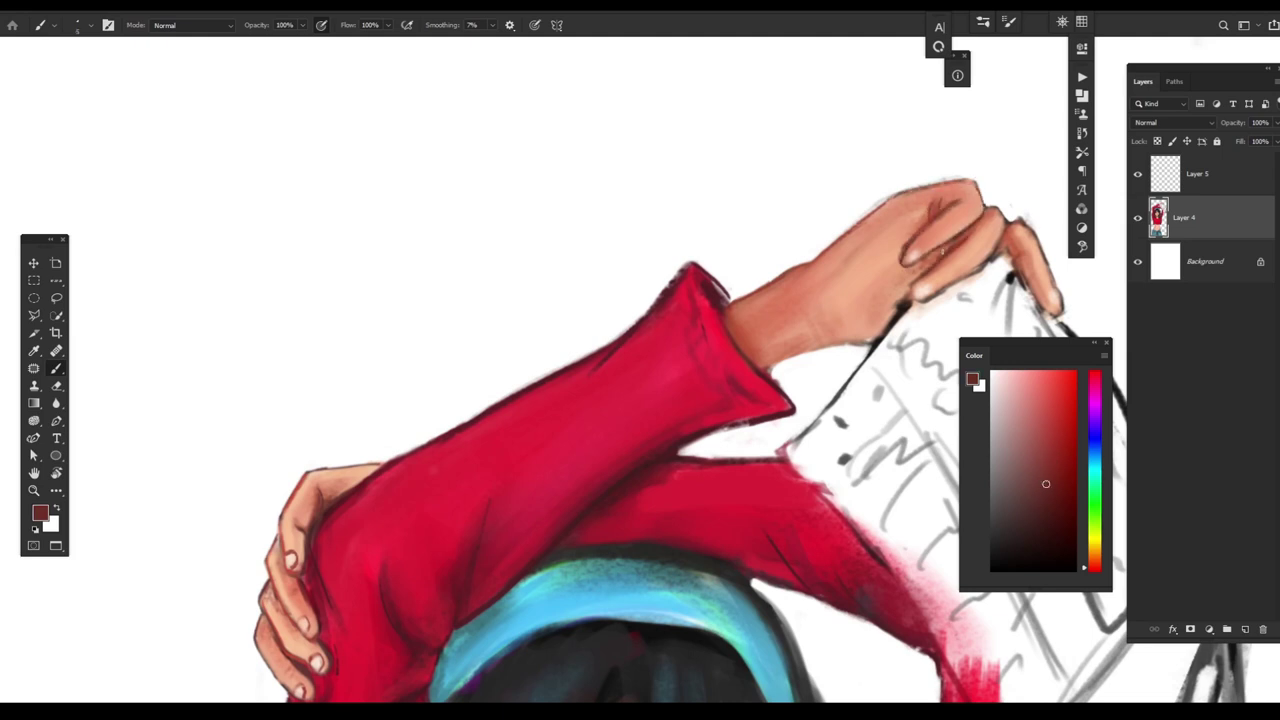
{"action": "left_click_drag", "start_coordinate": [849, 294], "coordinate": [899, 276]}
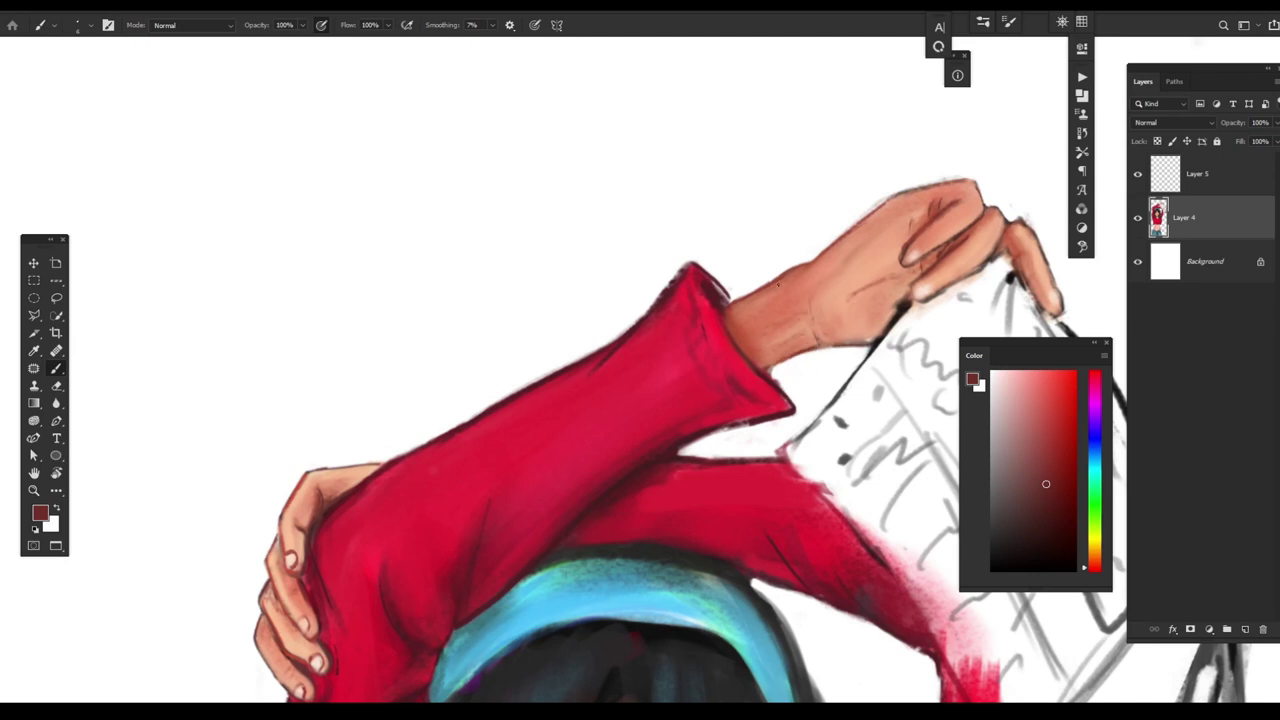
- Darken the inner opening and pointed tip of the raised sleeve's cuff with a sampled deep brown-red
{"action": "left_click", "coordinate": [702, 284], "text": "alt"}
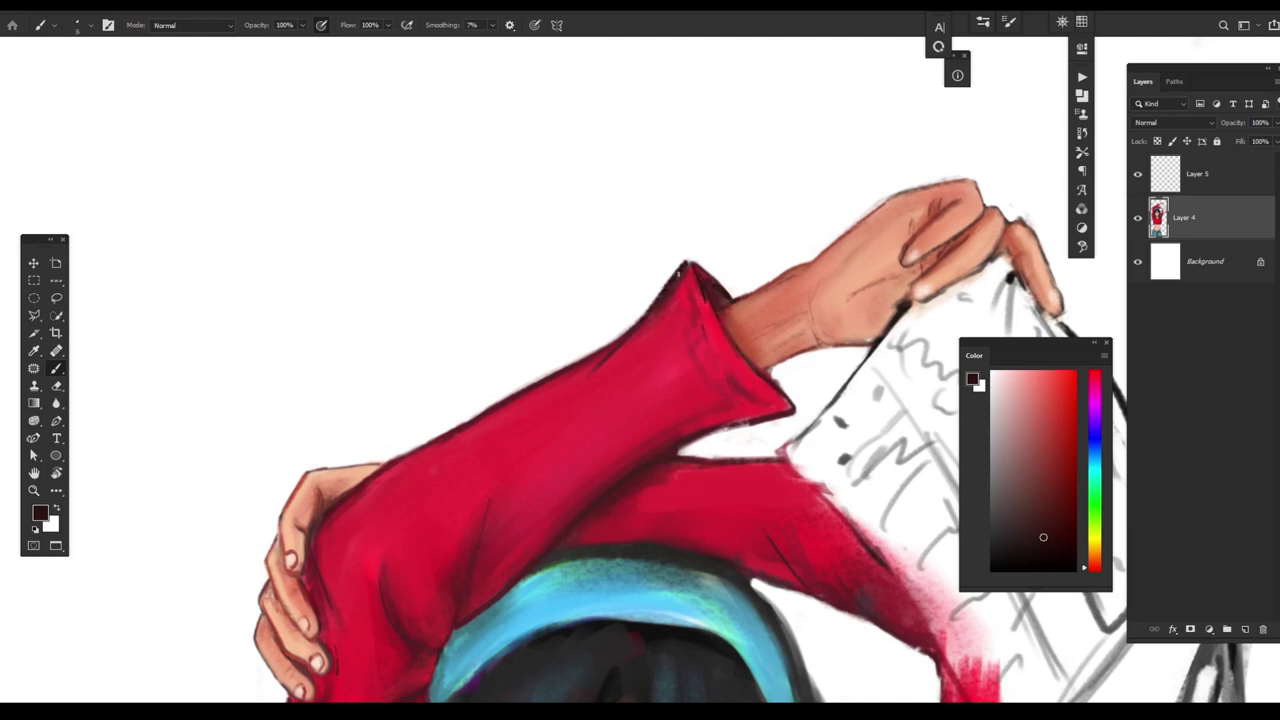
{"action": "key", "text": "ctrl+0"}
{"action": "scroll", "coordinate": [742, 325], "scroll_direction": "up", "scroll_amount": 3}
{"action": "left_click_drag", "start_coordinate": [755, 400], "coordinate": [663, 180]}
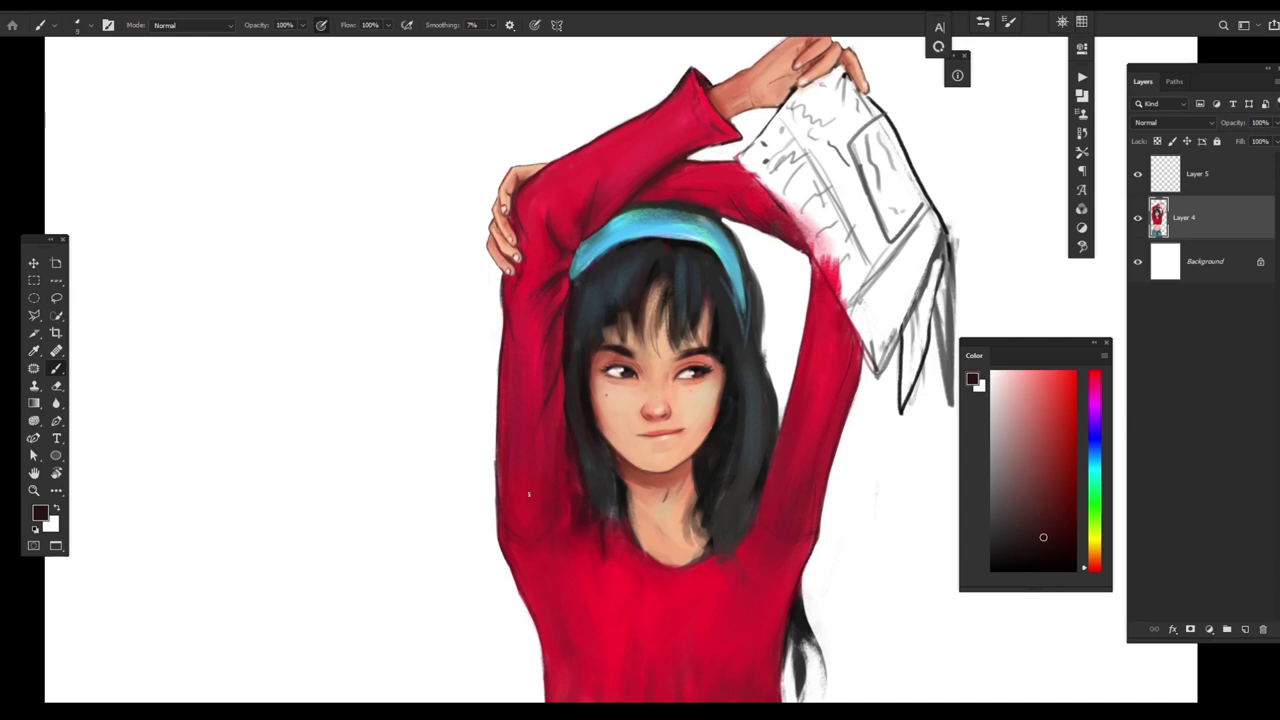
- Paint warm red shading onto the fingers of the raised hand using colors sampled from the painting
{"action": "left_click_drag", "start_coordinate": [766, 700], "coordinate": [796, 487]}
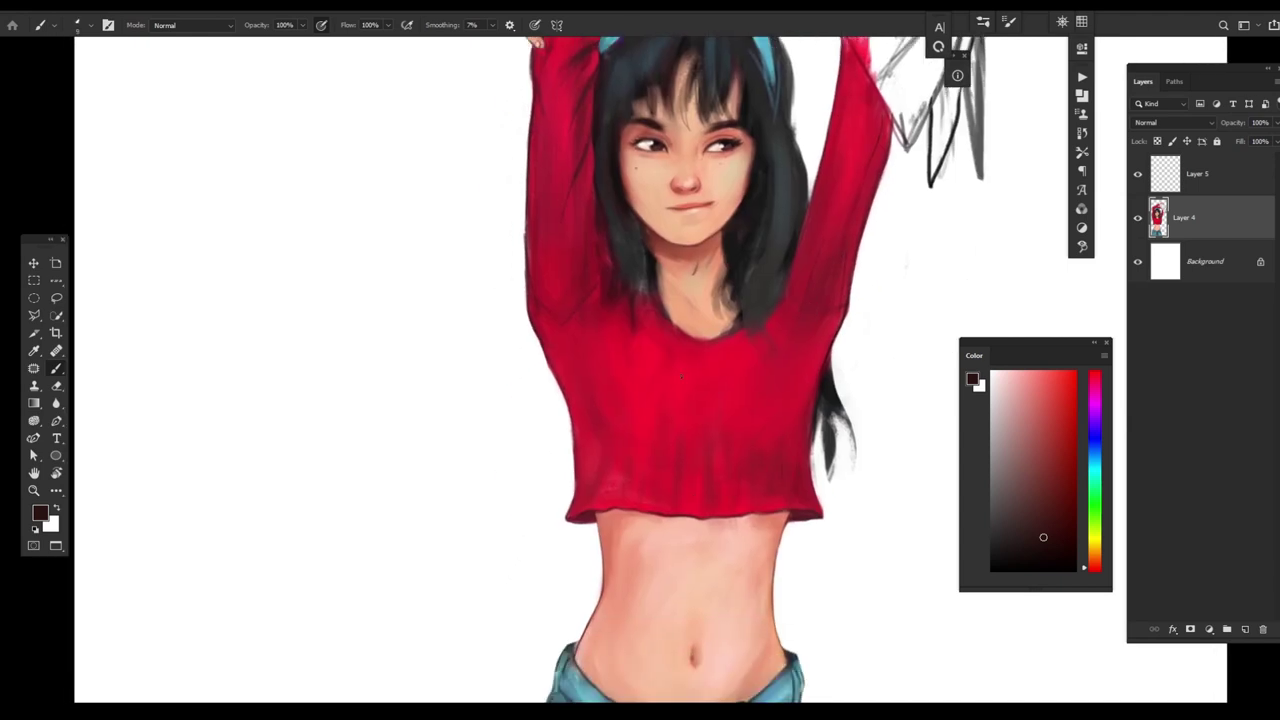
{"action": "key", "text": "ctrl+0"}
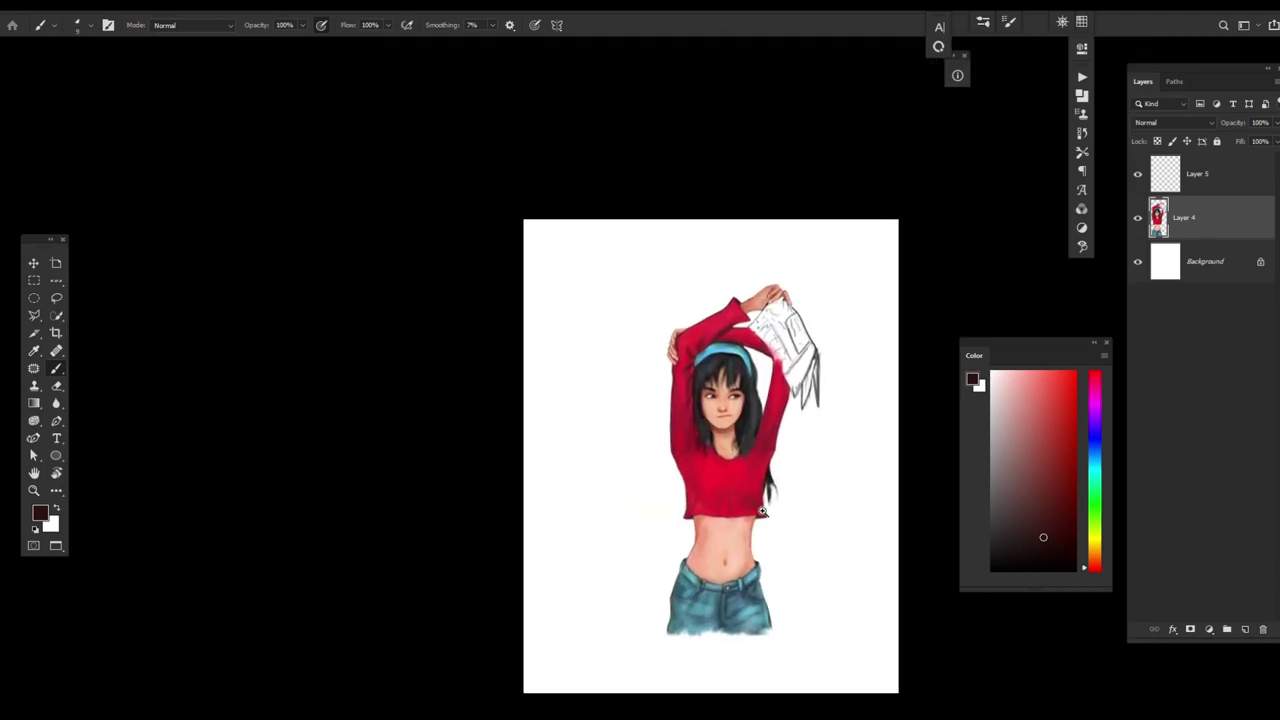
{"action": "scroll", "coordinate": [740, 457], "scroll_direction": "up", "scroll_amount": 4}
{"action": "right_click", "coordinate": [960, 500]}
{"action": "left_click", "coordinate": [960, 500]}
{"action": "key", "text": "Return"}
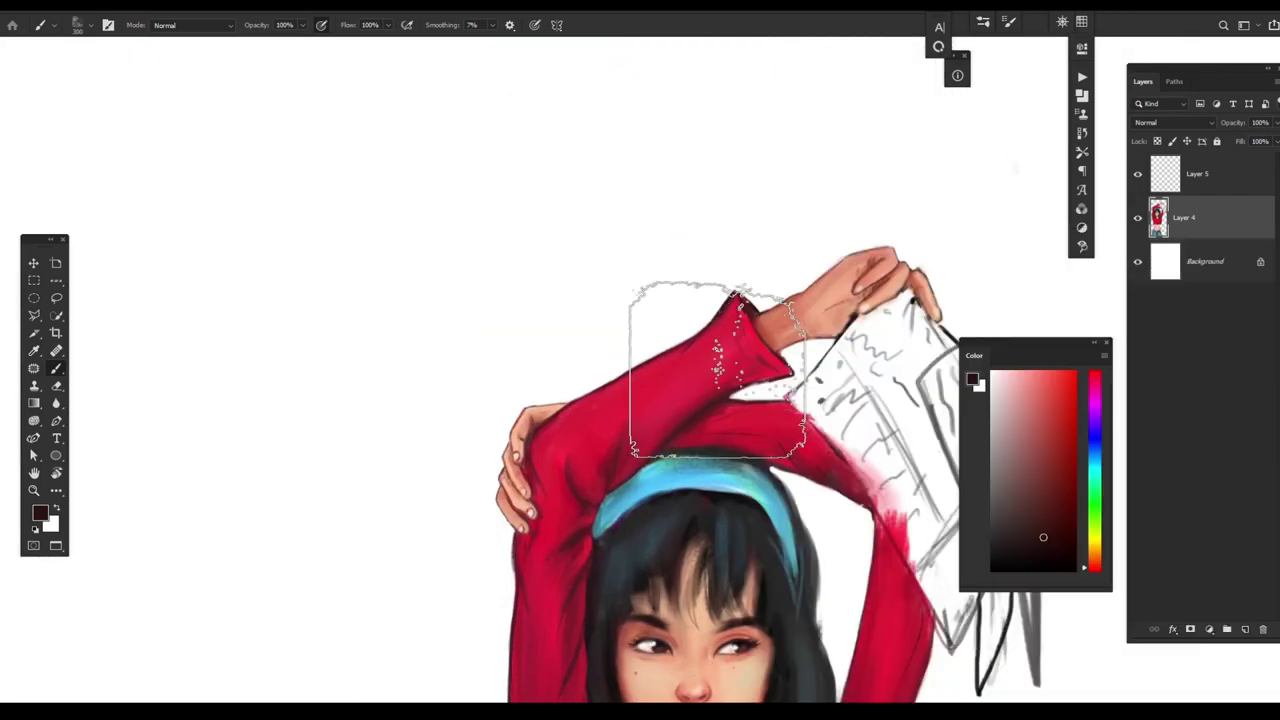
{"action": "left_click", "coordinate": [700, 400], "text": "alt"}
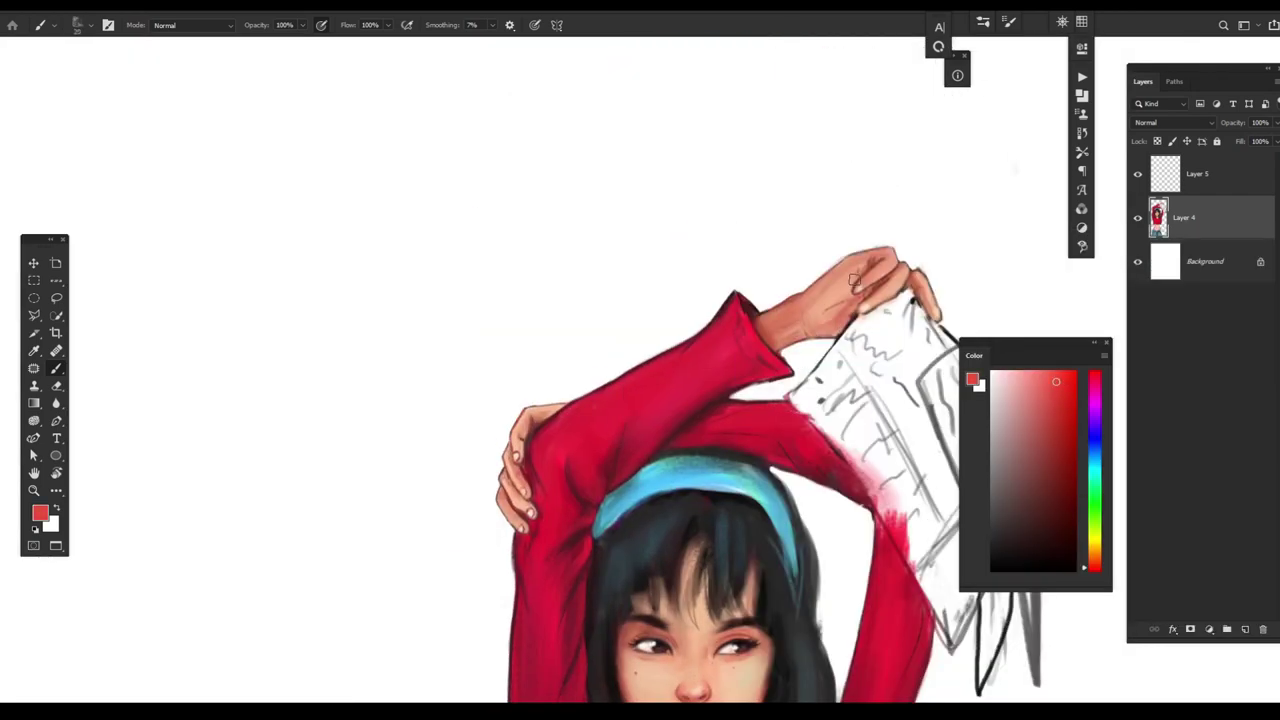
{"action": "mouse_move", "coordinate": [854, 280]}
{"action": "left_mouse_down"}
{"action": "mouse_move", "coordinate": [895, 261]}
{"action": "mouse_move", "coordinate": [894, 276]}
{"action": "left_mouse_up"}
{"action": "left_click", "coordinate": [917, 279], "text": "alt"}
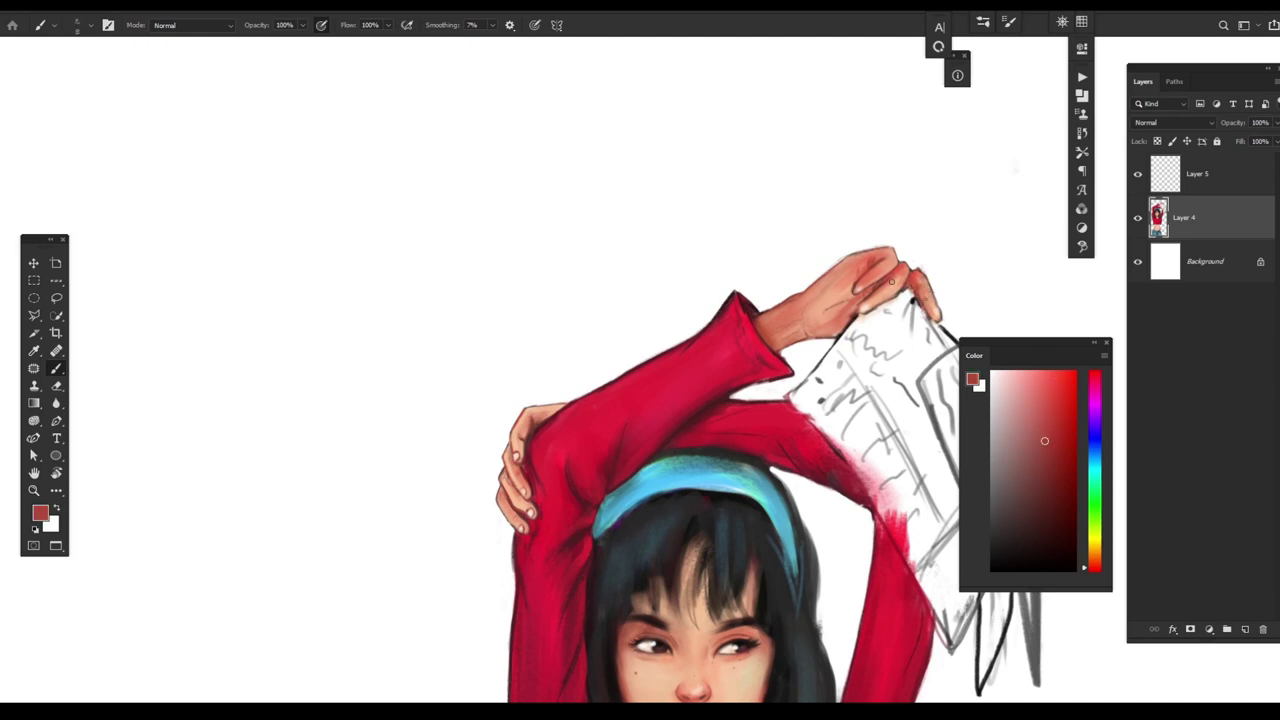
- Lighten the palm of the raised hand with a pale peach skin tone
{"action": "left_click", "coordinate": [824, 318], "text": "alt"}
{"action": "mouse_move", "coordinate": [835, 288]}
{"action": "left_mouse_down"}
{"action": "mouse_move", "coordinate": [844, 322]}
{"action": "mouse_move", "coordinate": [821, 295]}
{"action": "mouse_move", "coordinate": [842, 272]}
{"action": "mouse_move", "coordinate": [790, 316]}
{"action": "left_mouse_up"}
{"action": "key", "text": "ctrl+minus"}
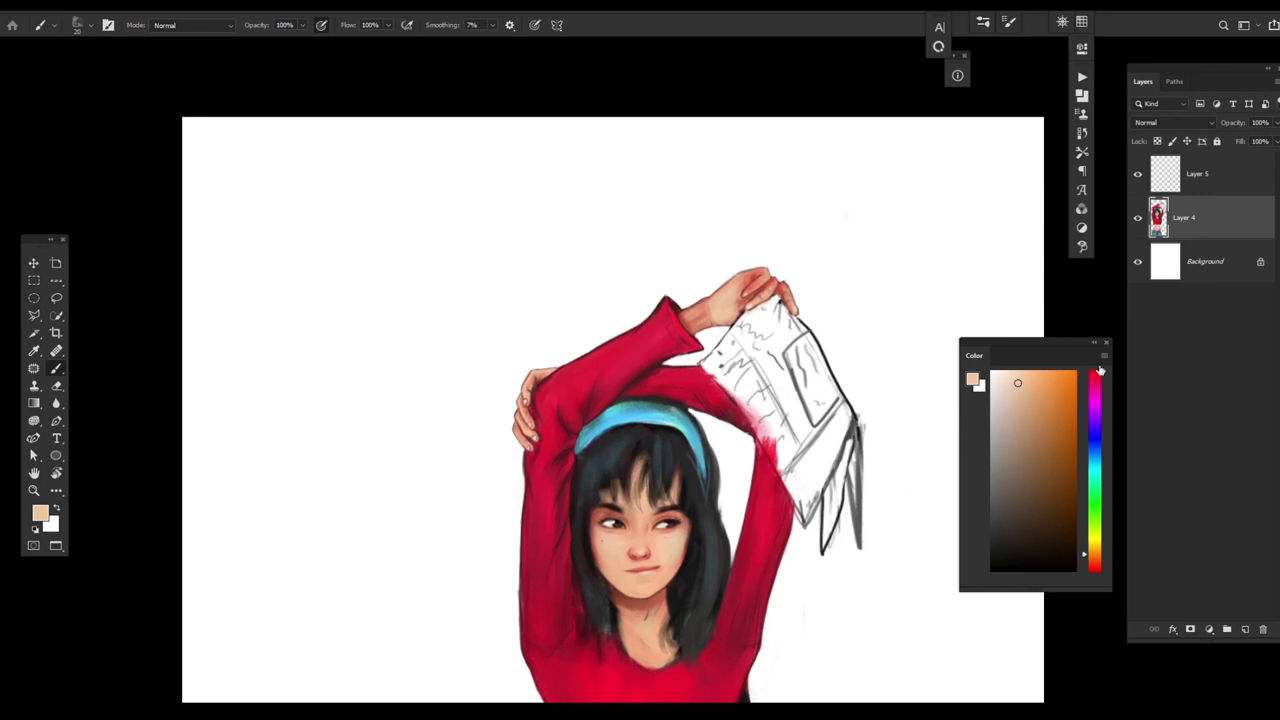
{"action": "left_click", "coordinate": [738, 440], "text": "ctrl"}
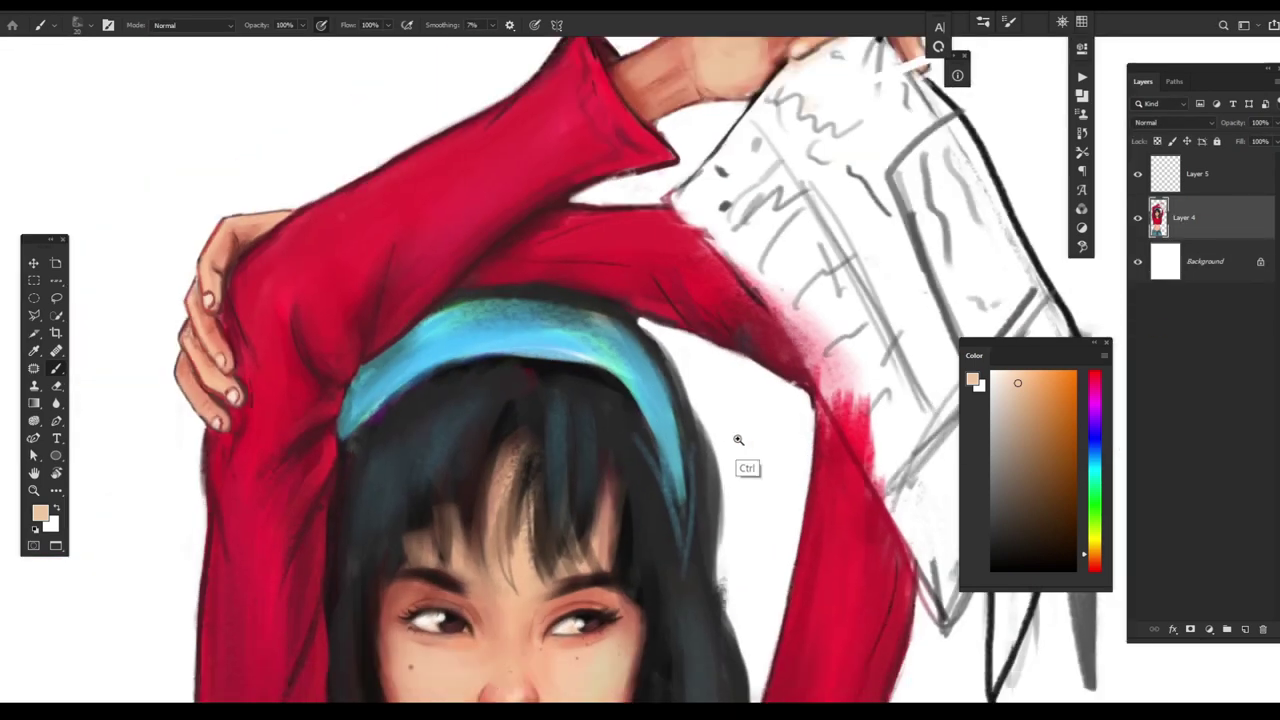
{"action": "key", "text": "ctrl+0"}
{"action": "left_click", "coordinate": [781, 340], "text": "ctrl"}
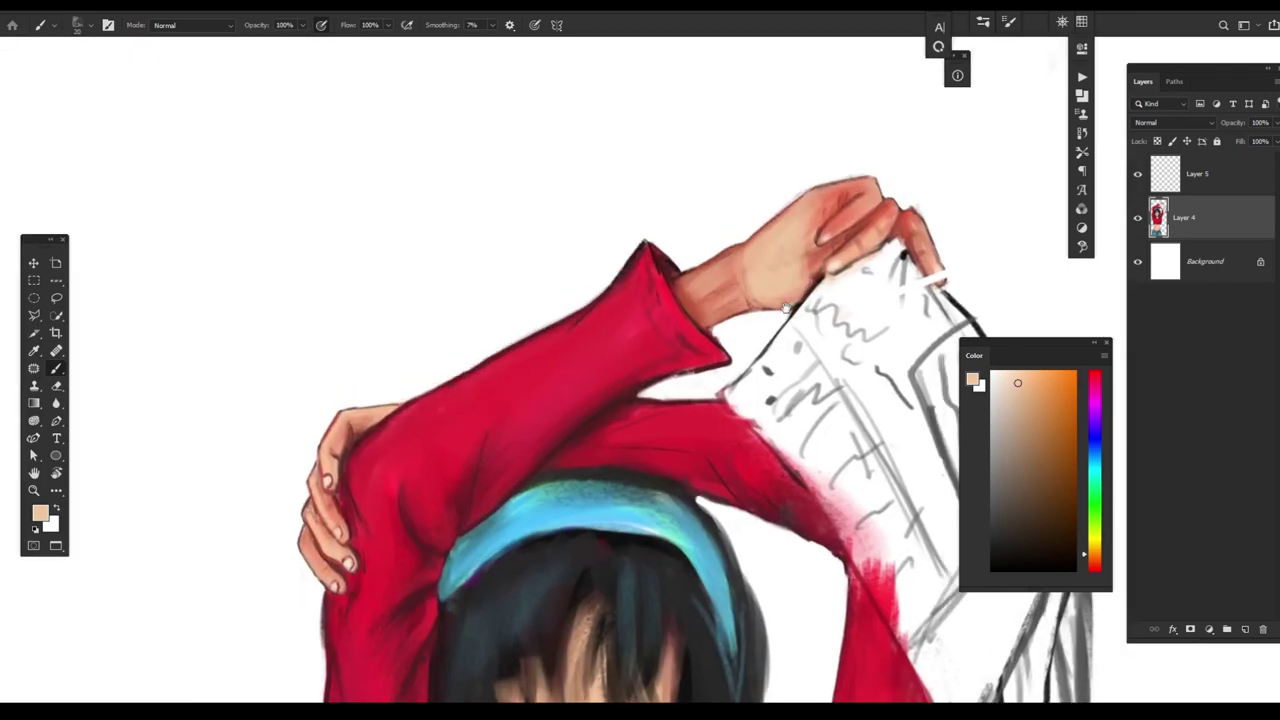
- Shade the wrist and folded fingers of the raised hand with a muted brownish red
{"action": "left_click", "coordinate": [1097, 565]}
{"action": "left_click", "coordinate": [1047, 442]}
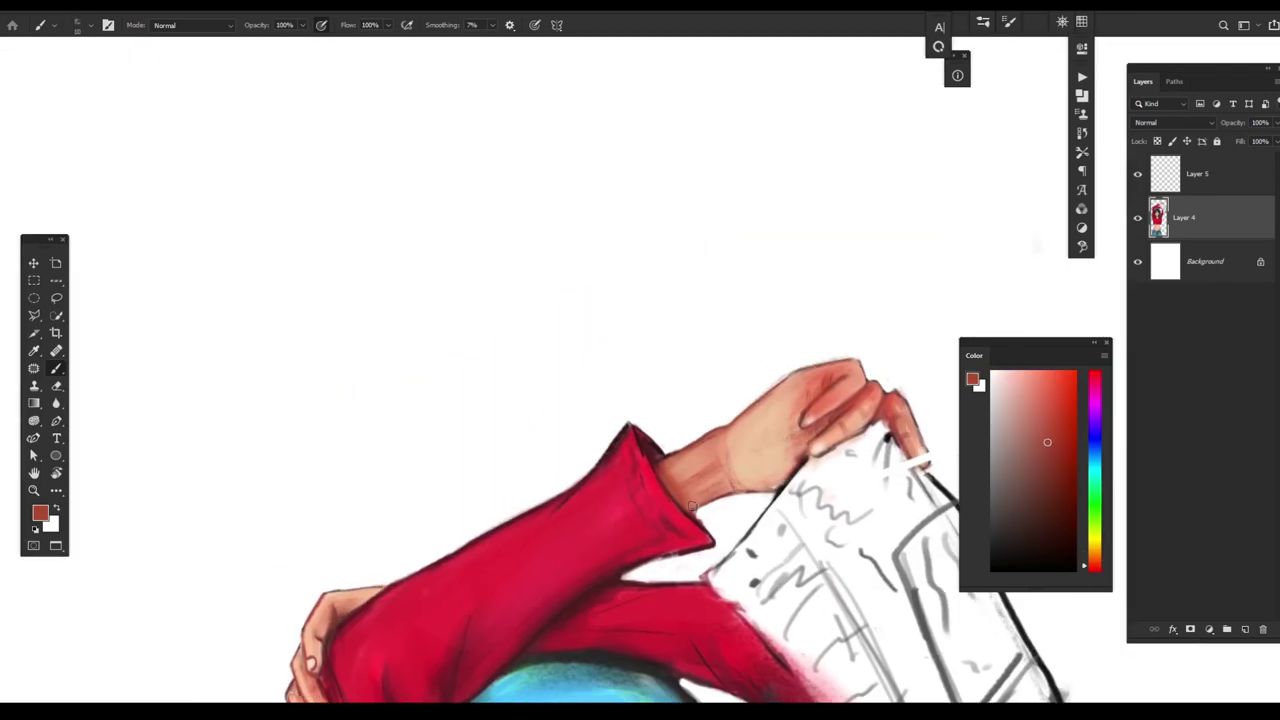
{"action": "mouse_move", "coordinate": [688, 508]}
{"action": "left_mouse_down"}
{"action": "mouse_move", "coordinate": [748, 479]}
{"action": "mouse_move", "coordinate": [761, 493]}
{"action": "mouse_move", "coordinate": [785, 451]}
{"action": "mouse_move", "coordinate": [852, 404]}
{"action": "left_mouse_up"}
- Define the folded finger and palm crease of the raised hand with dark red-brown and salmon tones
{"action": "left_click", "coordinate": [1041, 504]}
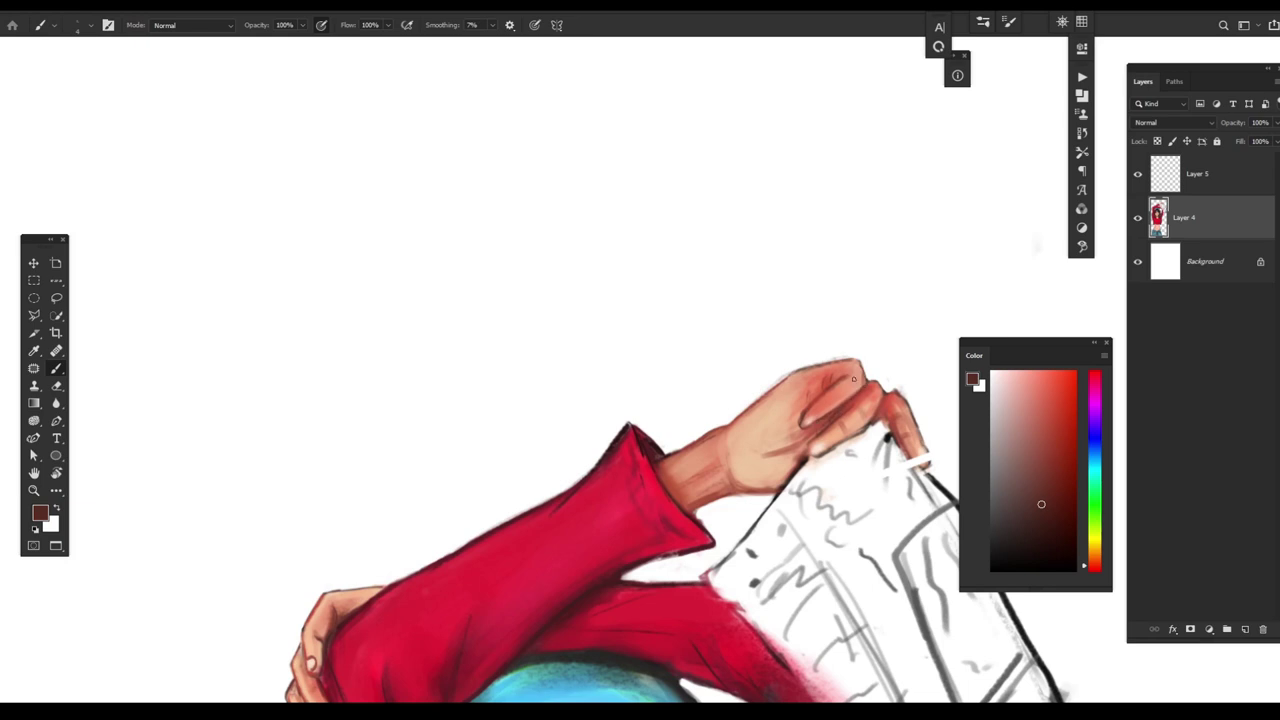
{"action": "left_click", "coordinate": [840, 416], "text": "alt"}
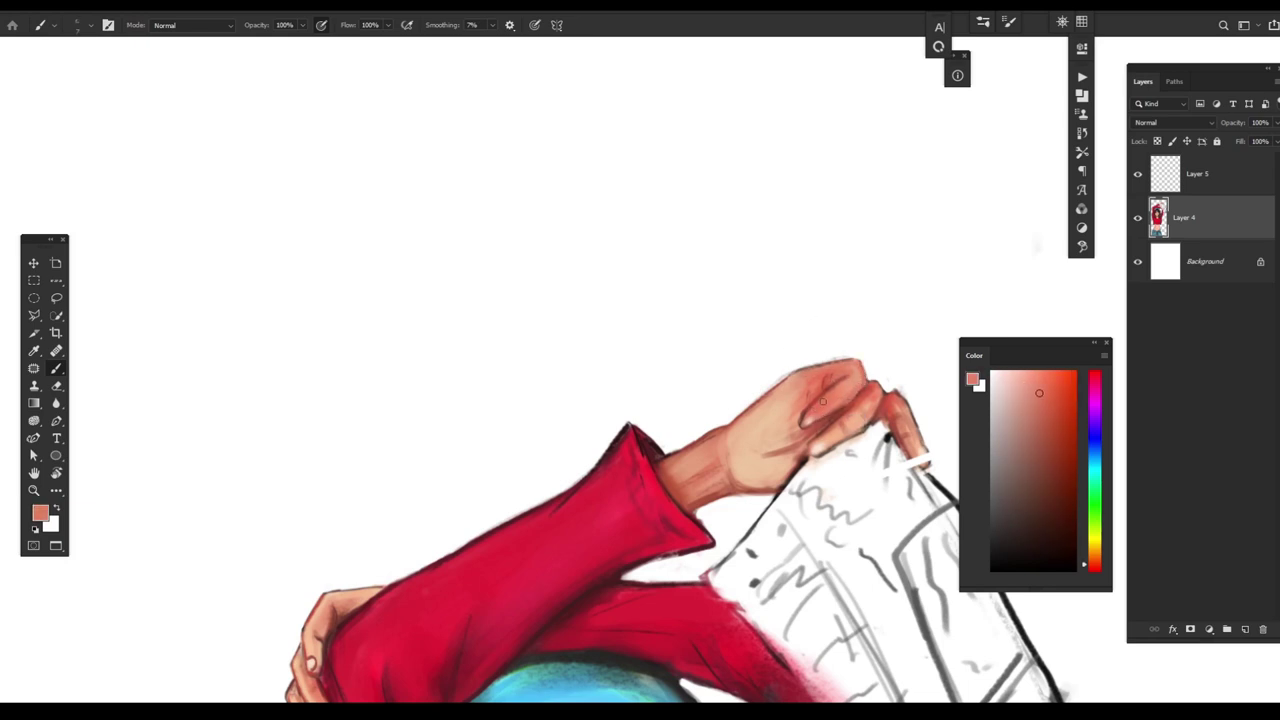
{"action": "left_click", "coordinate": [823, 423], "text": "alt"}
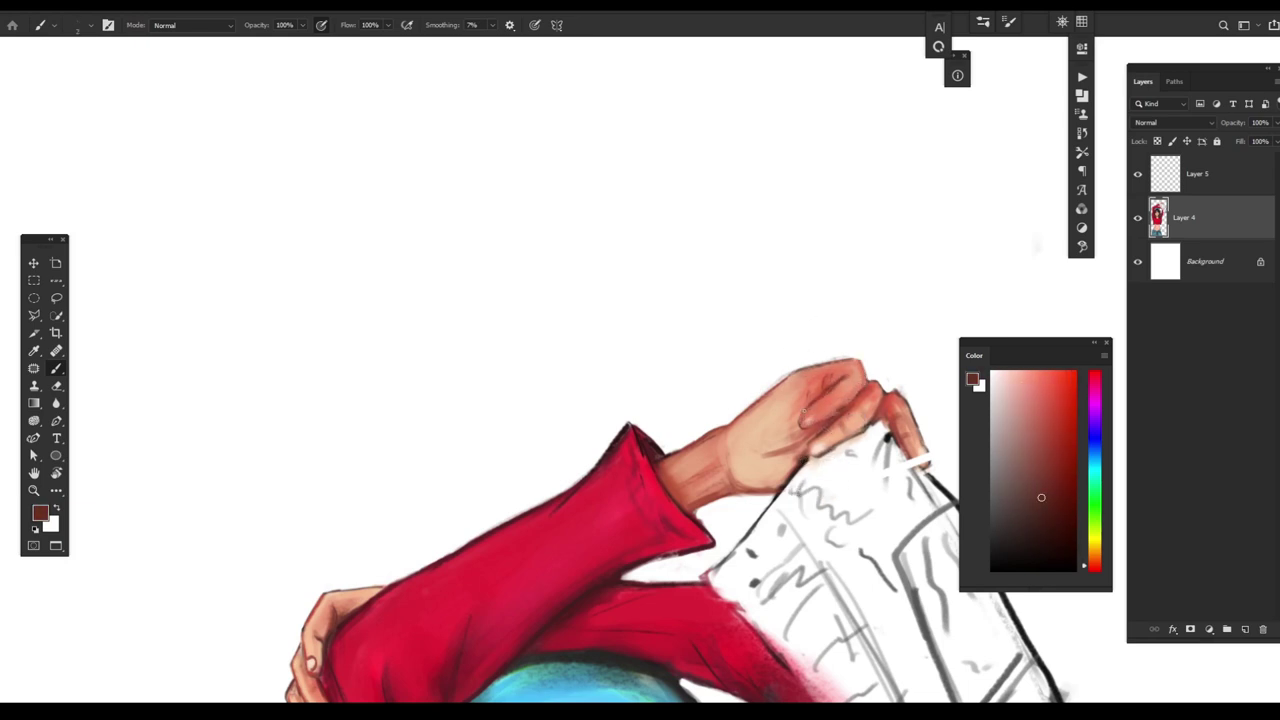
{"action": "left_click", "coordinate": [1050, 466]}
{"action": "left_click_drag", "start_coordinate": [790, 452], "coordinate": [820, 407]}
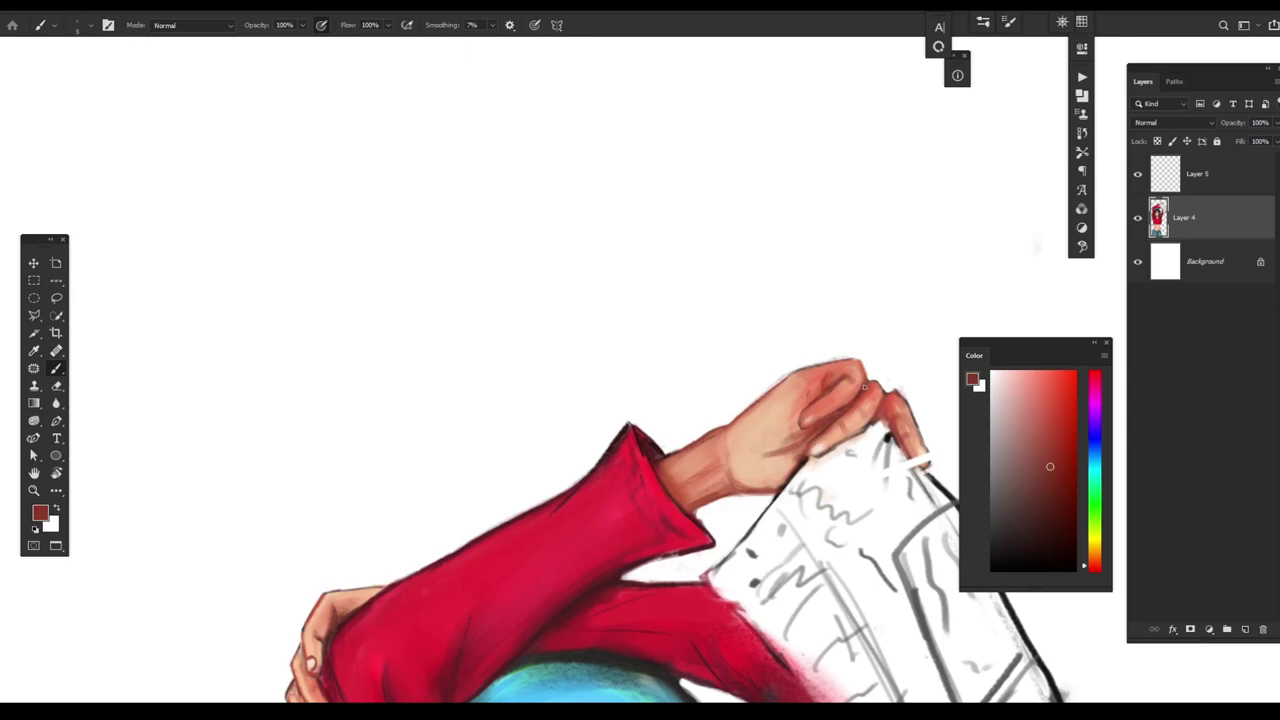
- Blend salmon red over the middle finger and darken the contour where the fingers meet the paper
{"action": "left_click", "coordinate": [851, 420], "text": "alt"}
{"action": "left_click", "coordinate": [890, 444], "text": "alt"}
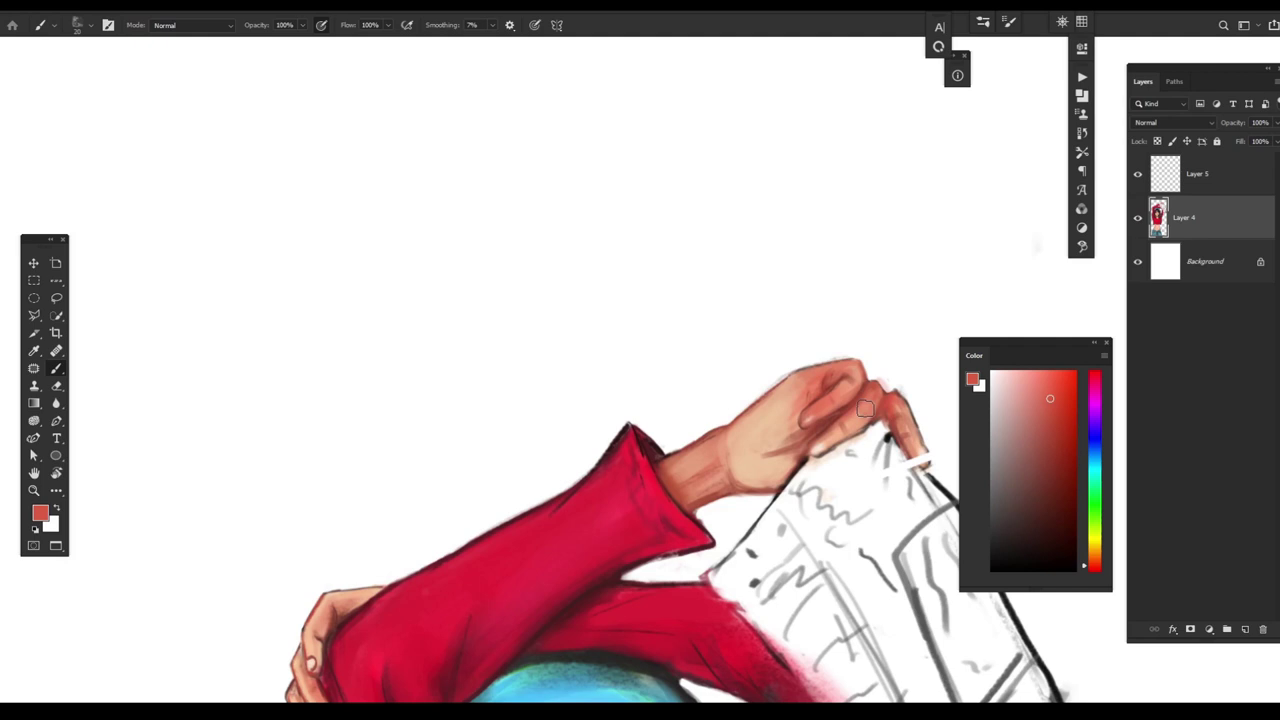
{"action": "left_click", "coordinate": [802, 461], "text": "alt"}
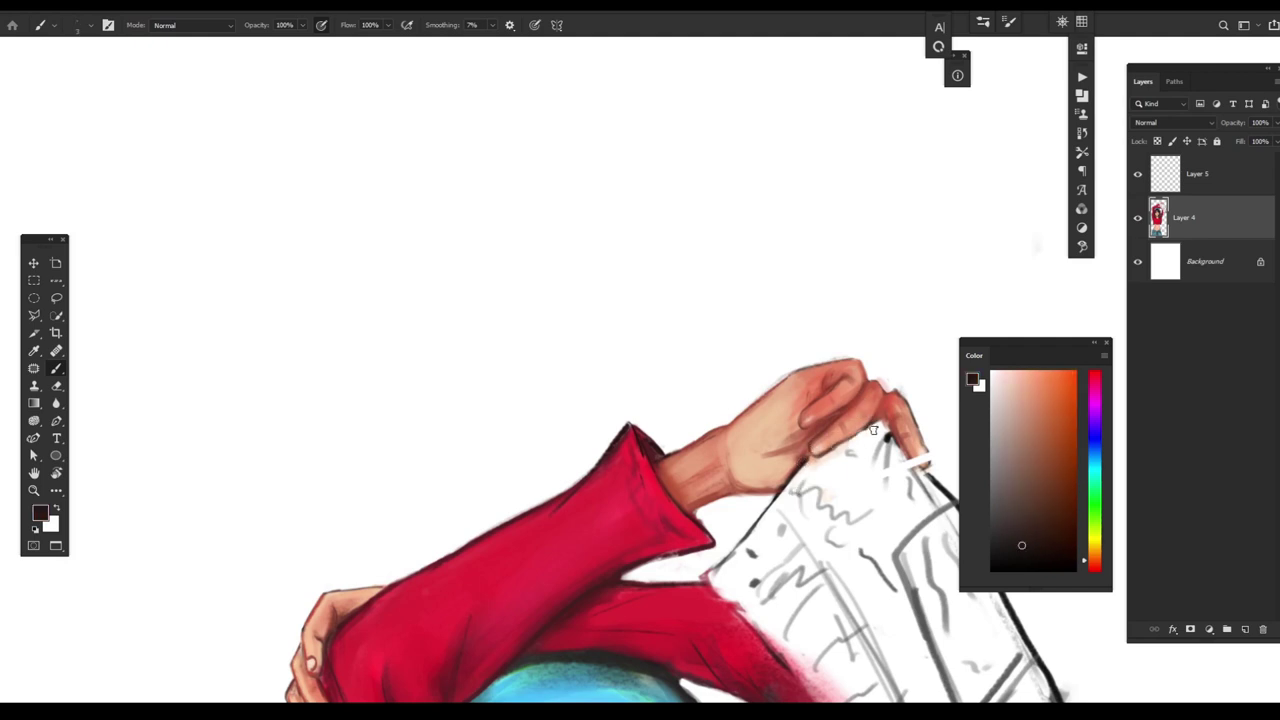
- Clear the sketched writing and picture-frame lines from inside the page held by the raised hand
{"action": "scroll", "coordinate": [780, 592], "scroll_direction": "down", "scroll_amount": 1}
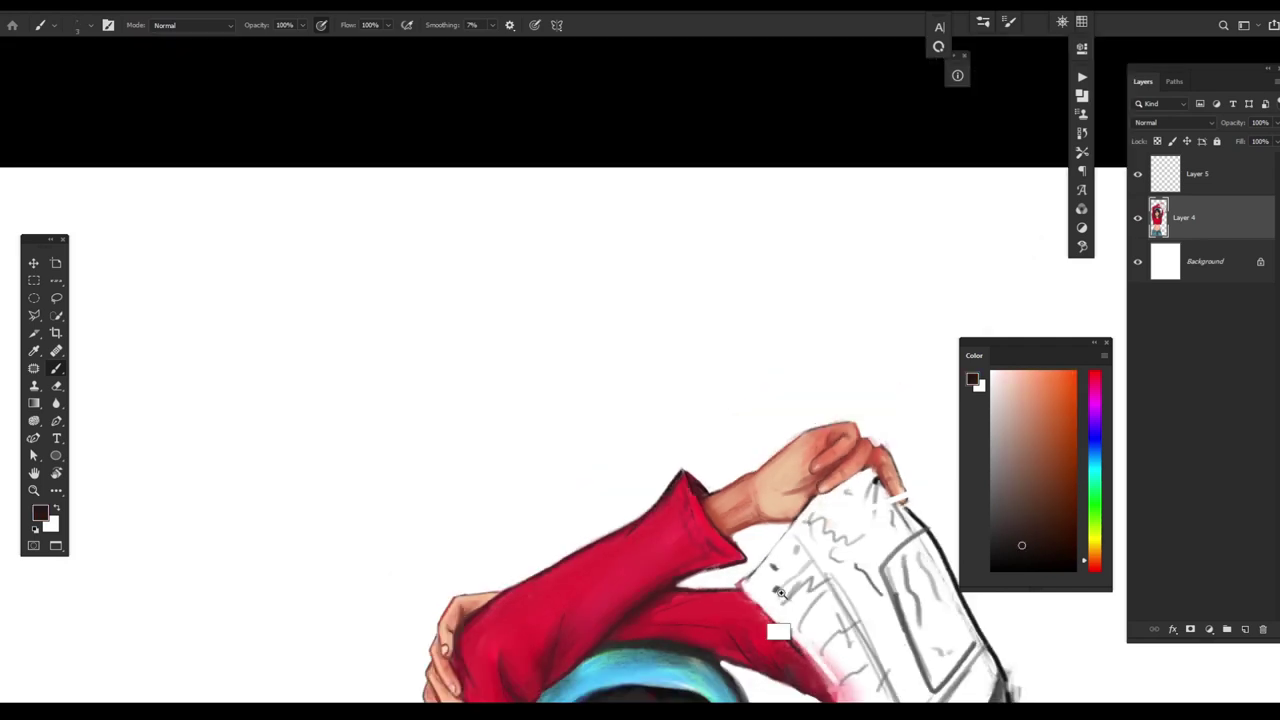
{"action": "left_click_drag", "start_coordinate": [780, 592], "coordinate": [640, 377]}
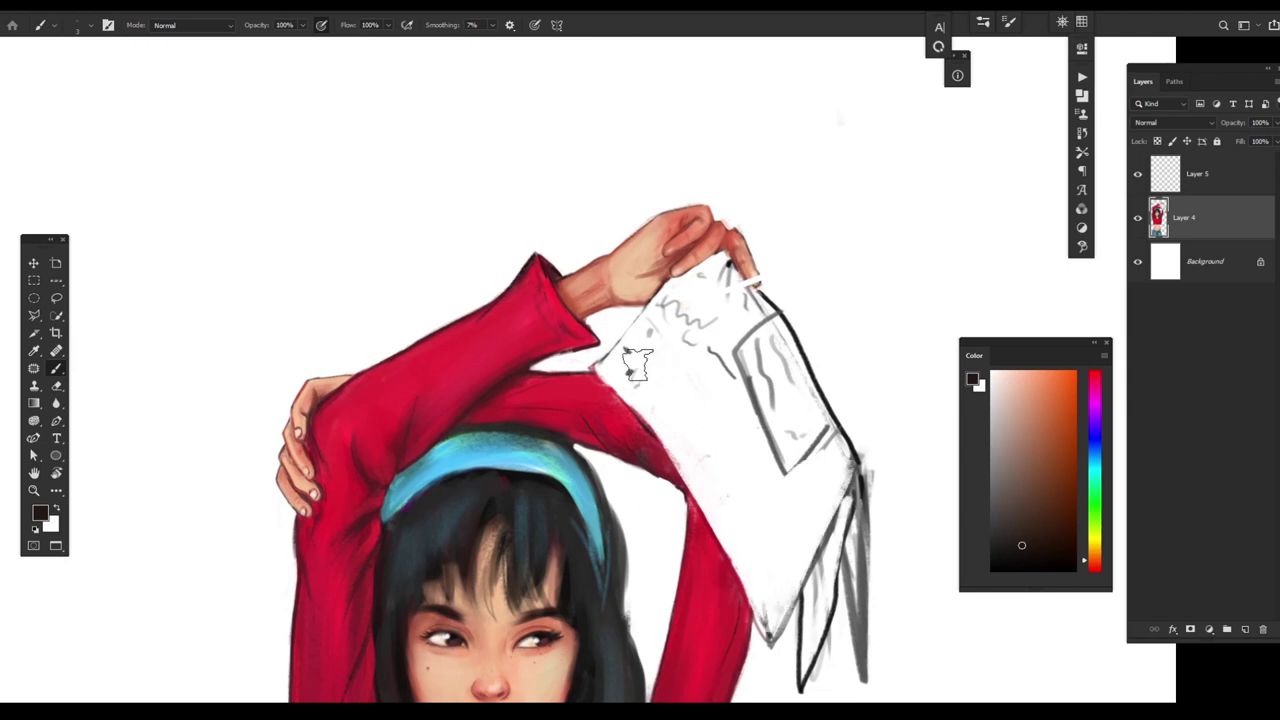
{"action": "mouse_move", "coordinate": [660, 300]}
{"action": "left_mouse_down"}
{"action": "mouse_move", "coordinate": [765, 400]}
{"action": "mouse_move", "coordinate": [749, 320]}
{"action": "mouse_move", "coordinate": [805, 402]}
{"action": "left_mouse_up"}
- Rework the outermost finger on the paper with light skin tones and outline its outer edge in muted brown
{"action": "scroll", "coordinate": [771, 351], "scroll_direction": "up", "scroll_amount": 2}
{"action": "left_click", "coordinate": [758, 380], "text": "alt"}
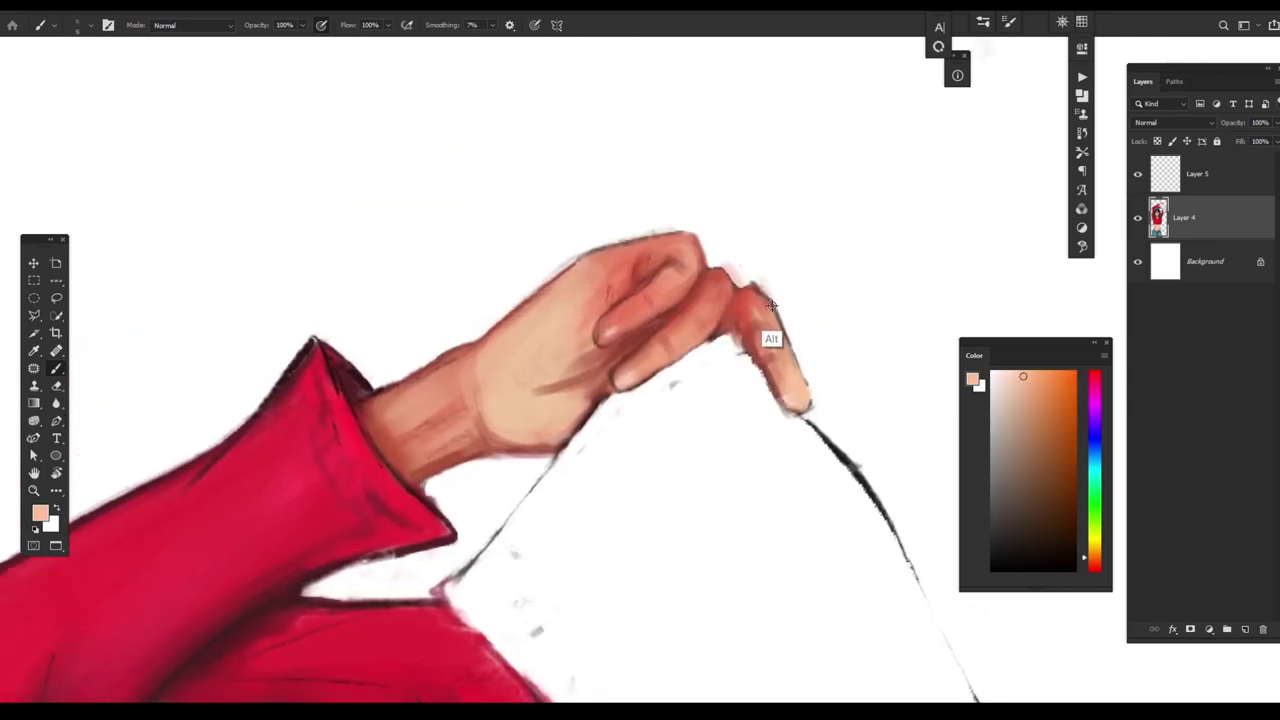
{"action": "left_click", "coordinate": [772, 305], "text": "alt"}
{"action": "left_click_drag", "start_coordinate": [757, 277], "coordinate": [806, 395]}
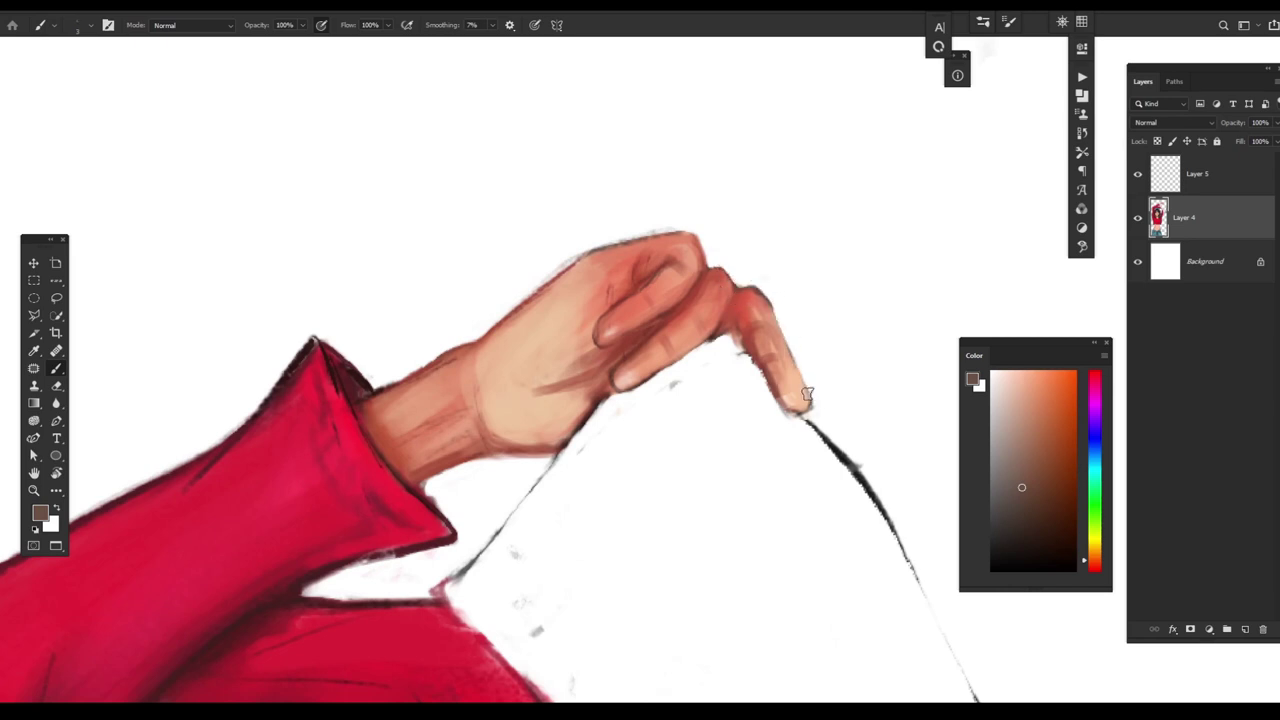
{"action": "scroll", "coordinate": [800, 385], "scroll_direction": "down", "scroll_amount": 5}
{"action": "scroll", "coordinate": [760, 345], "scroll_direction": "up", "scroll_amount": 3}
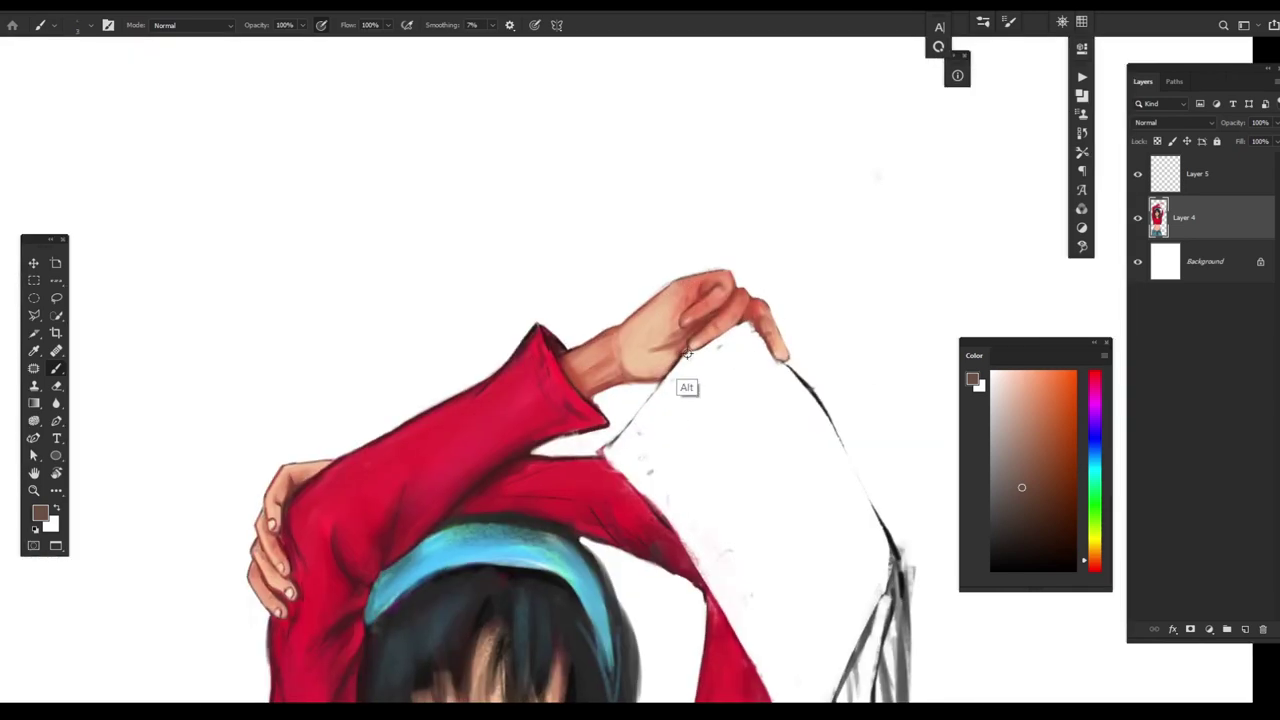
- Refine the knuckles and finger edges of the raised hand with sampled dark red and salmon tones
{"action": "left_click", "coordinate": [745, 325], "text": "alt"}
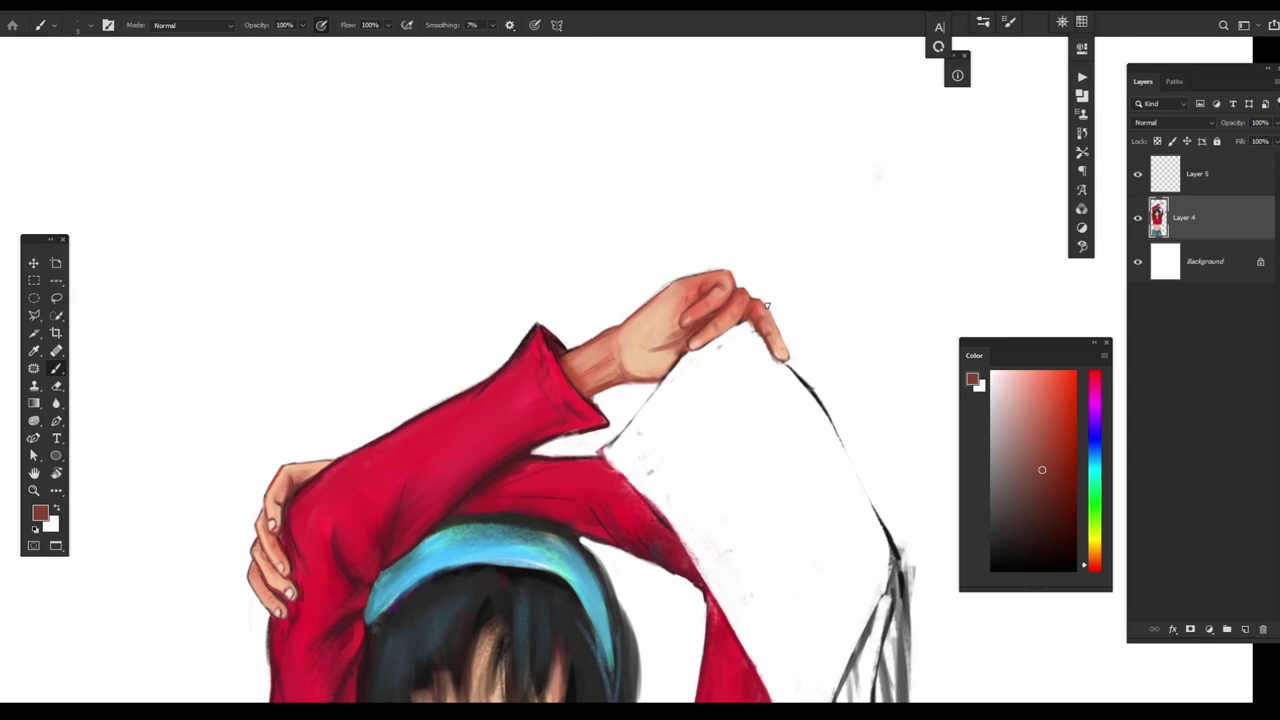
{"action": "scroll", "coordinate": [753, 293], "scroll_direction": "up", "scroll_amount": 3}
{"action": "left_click", "coordinate": [754, 354], "text": "alt"}
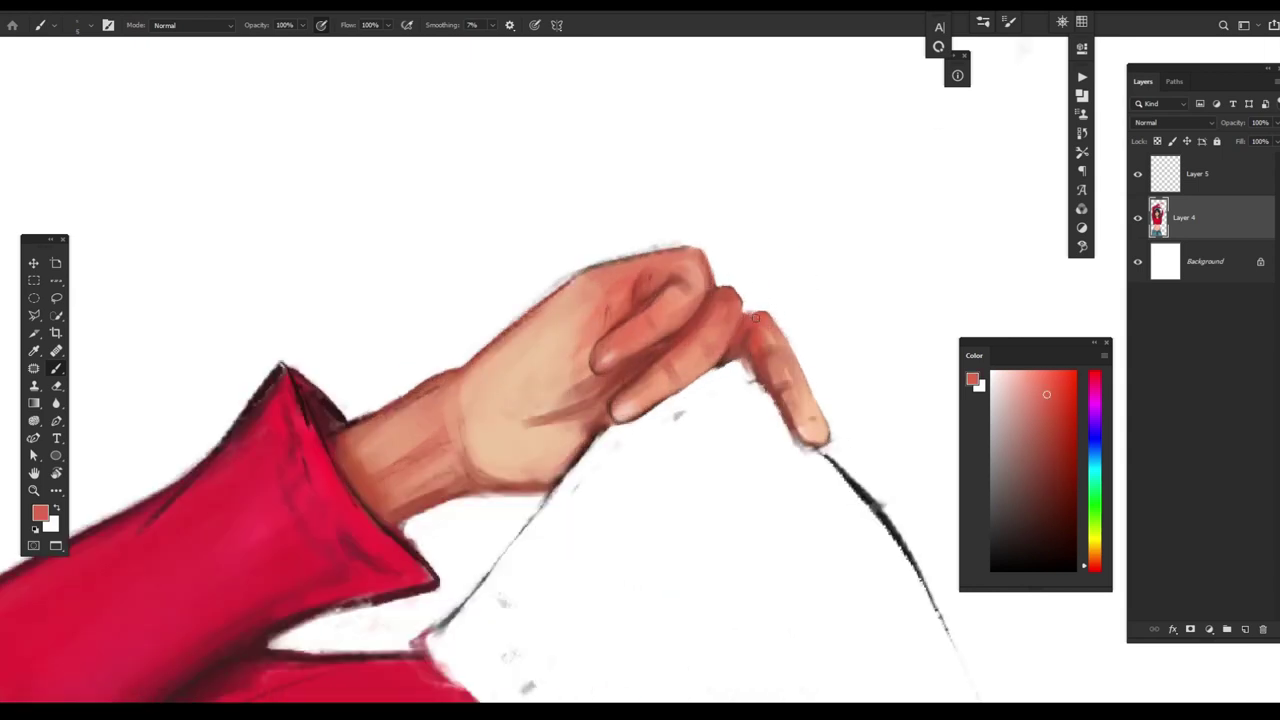
{"action": "left_click", "coordinate": [729, 386], "text": "alt"}
{"action": "left_click", "coordinate": [722, 348], "text": "alt"}
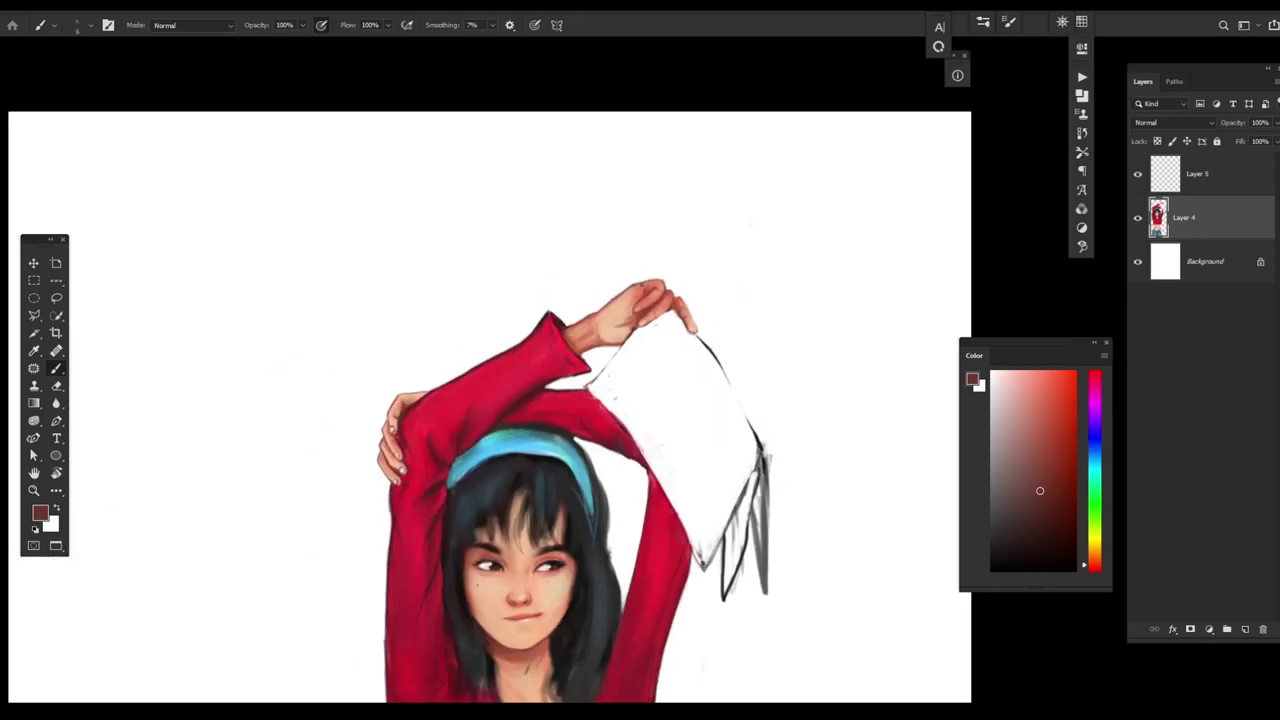
{"action": "left_click", "coordinate": [655, 298], "text": "alt"}
- Touch up the jeans' waistband edge beside the hip with sampled grey and pale blue-grey
{"action": "left_click_drag", "start_coordinate": [624, 302], "coordinate": [653, 546]}
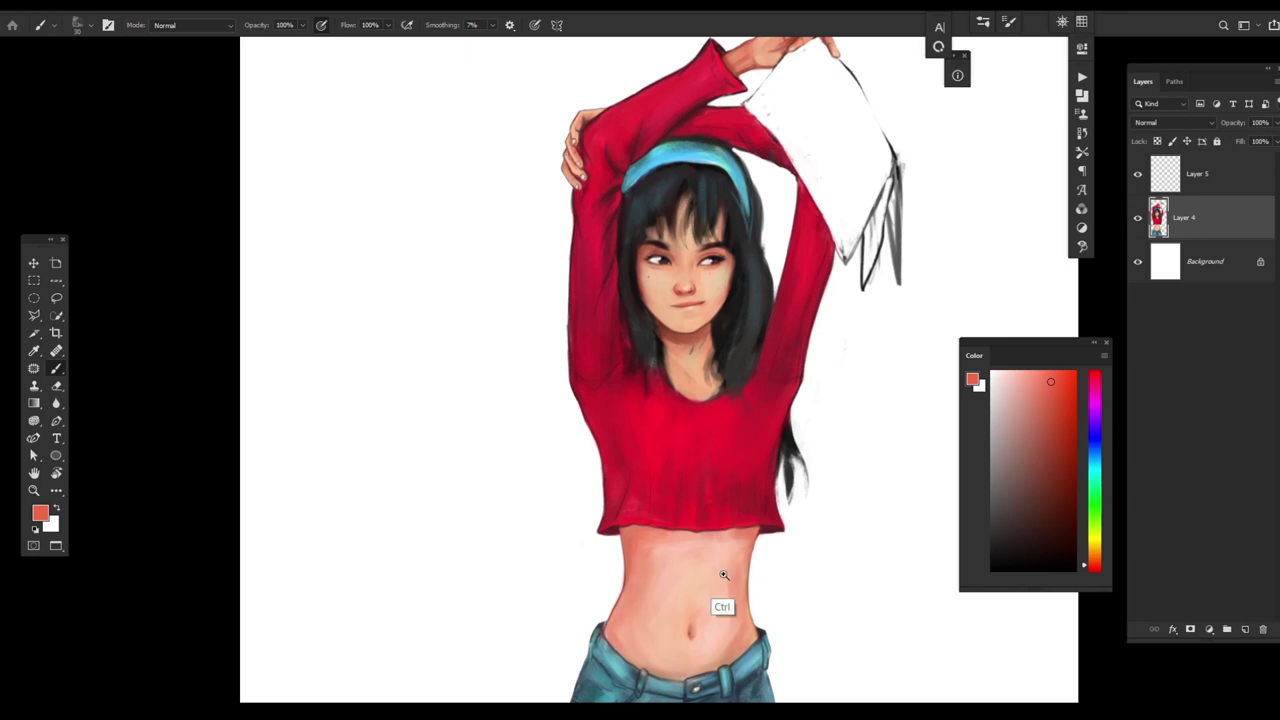
{"action": "scroll", "coordinate": [720, 606], "scroll_direction": "up", "scroll_amount": 3}
{"action": "left_click", "coordinate": [560, 492], "text": "alt"}
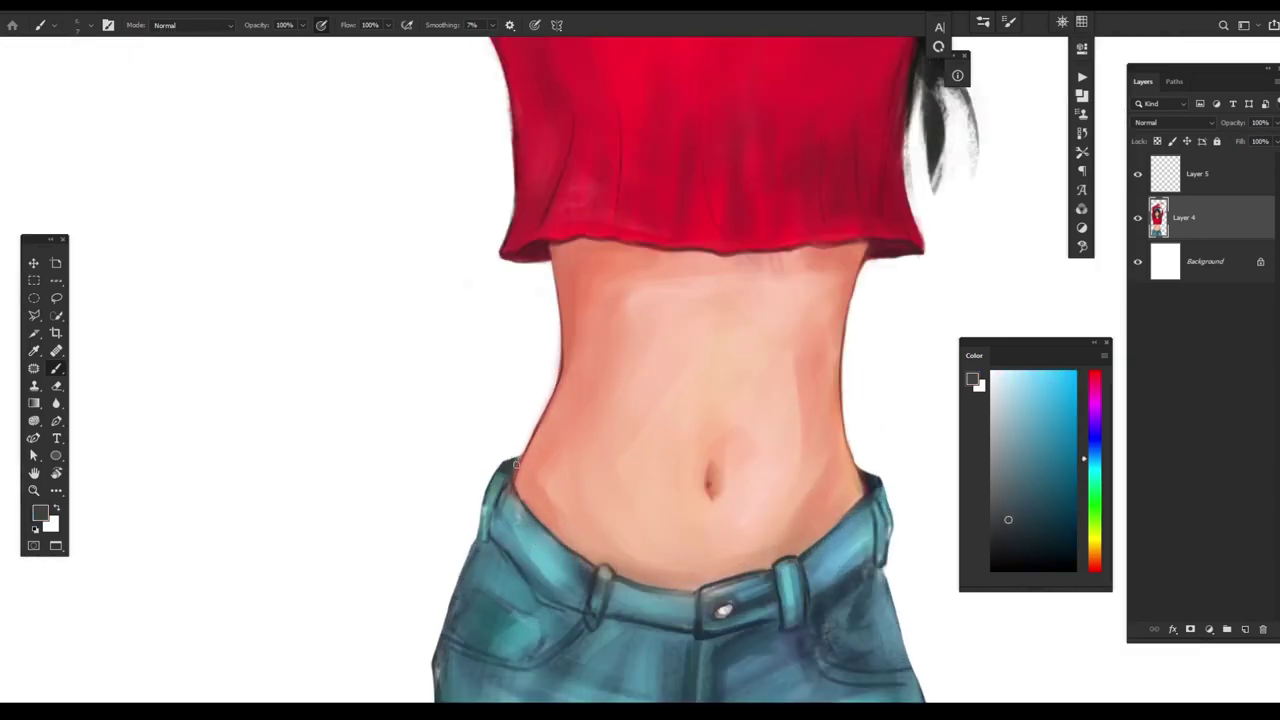
{"action": "left_click", "coordinate": [518, 548], "text": "alt"}
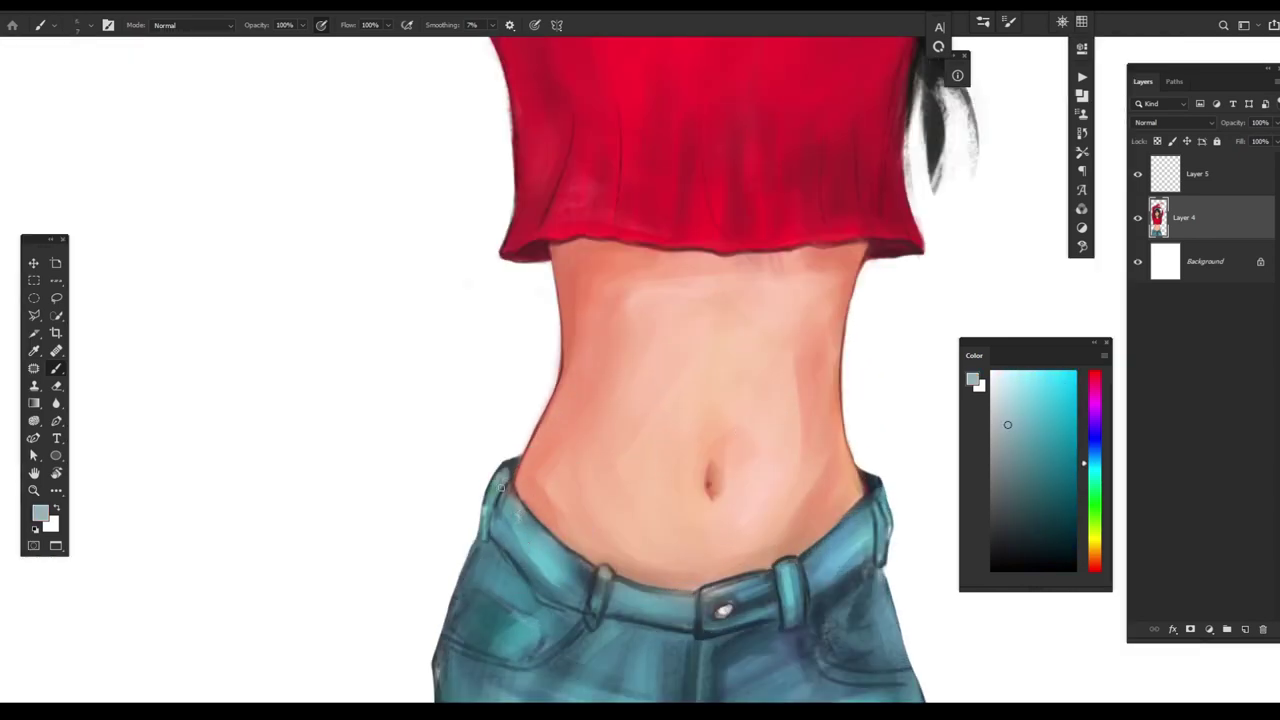
- Strengthen the outlines of the jeans' waistband, belt loops and side seam with dark teal
{"action": "left_click", "coordinate": [868, 578], "text": "alt"}
{"action": "right_click", "coordinate": [884, 560]}
{"action": "left_click", "coordinate": [705, 626], "text": "alt"}
{"action": "left_click", "coordinate": [884, 548], "text": "alt"}
{"action": "mouse_move", "coordinate": [820, 596]}
{"action": "left_mouse_down"}
{"action": "mouse_move", "coordinate": [888, 545]}
{"action": "mouse_move", "coordinate": [800, 550]}
{"action": "left_mouse_up"}
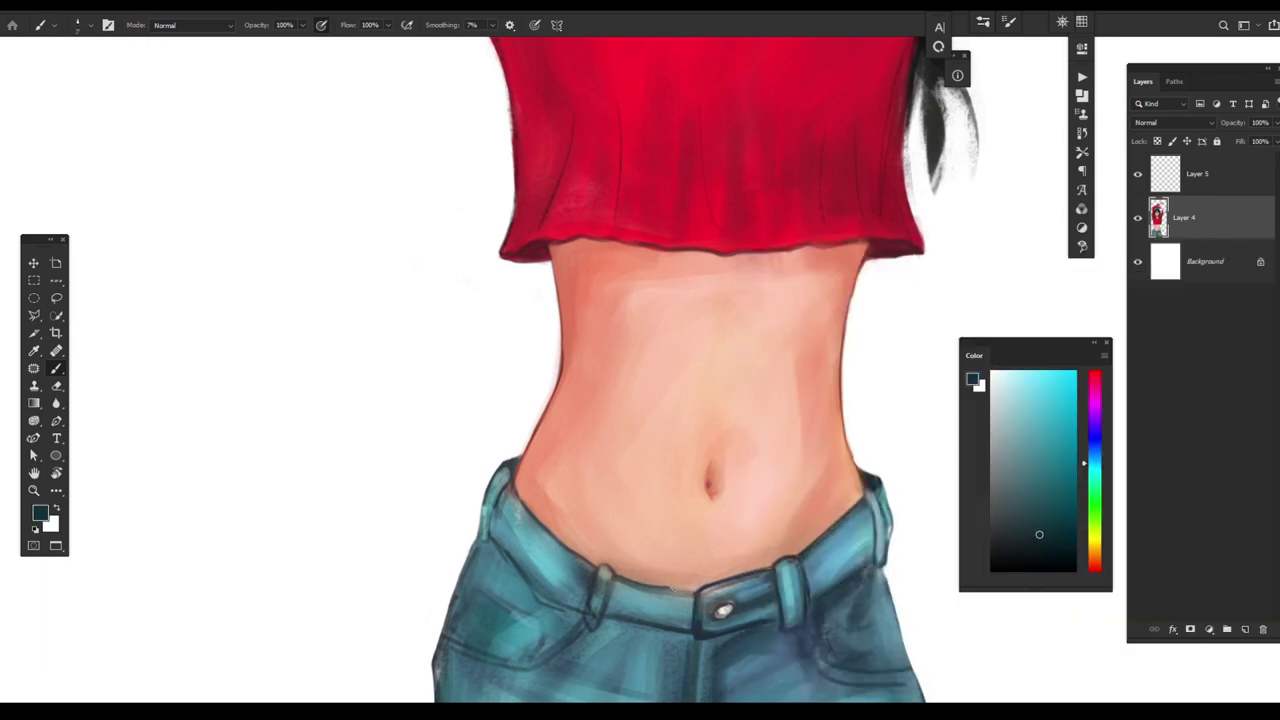
{"action": "left_click_drag", "start_coordinate": [518, 496], "coordinate": [592, 566]}
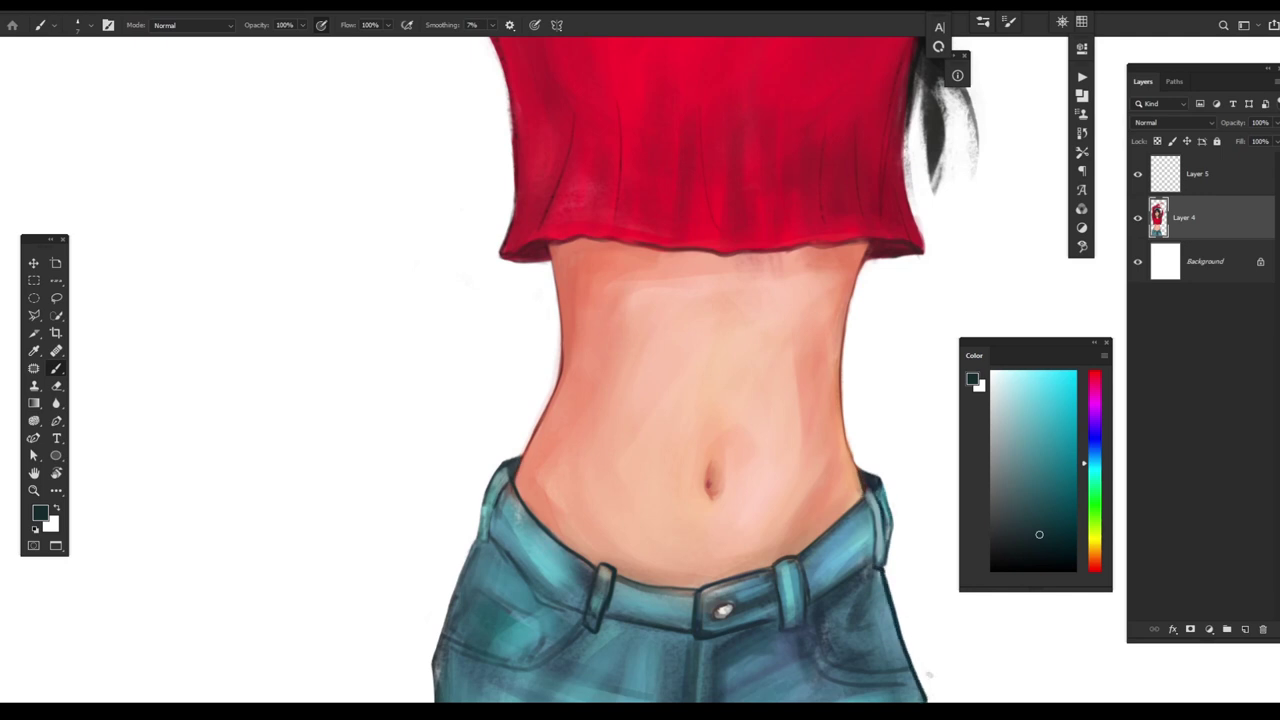
- Draw dark teal pocket outlines, fly seam and fold creases on the jeans, and add a row of small pocket dots
{"action": "scroll", "coordinate": [714, 250], "scroll_direction": "down", "scroll_amount": 3}
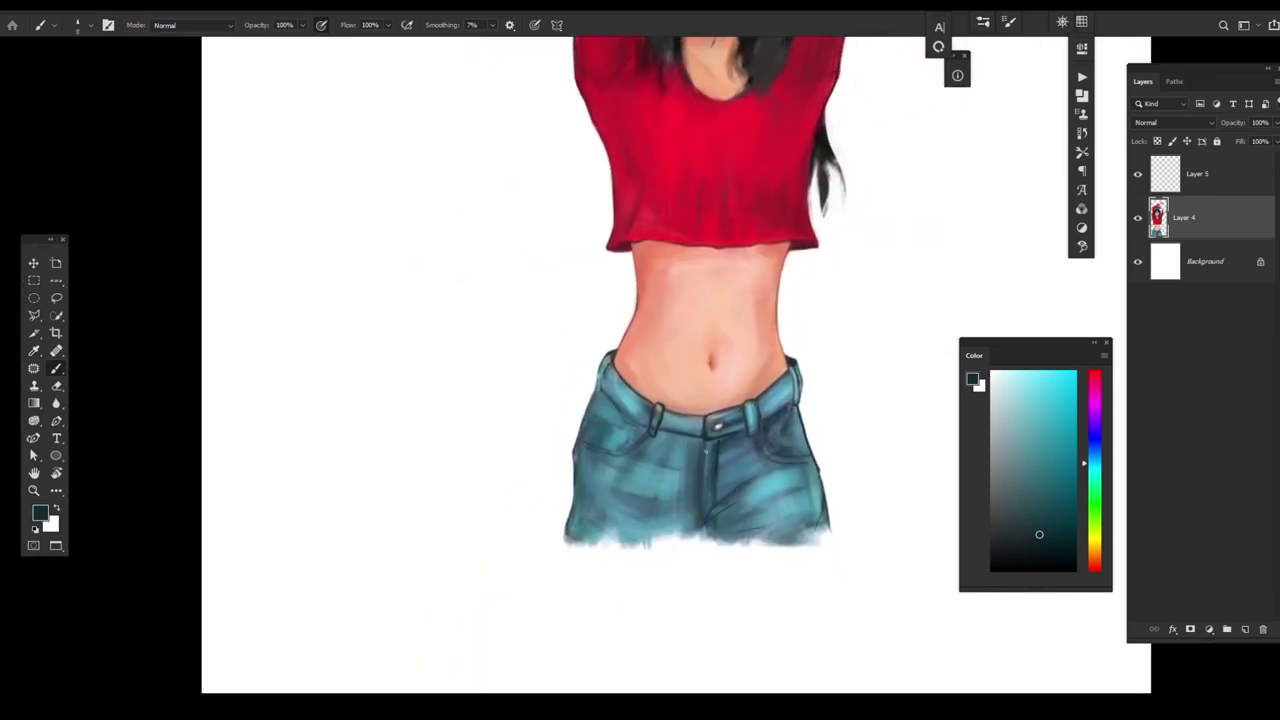
{"action": "scroll", "coordinate": [638, 445], "scroll_direction": "up", "scroll_amount": 2}
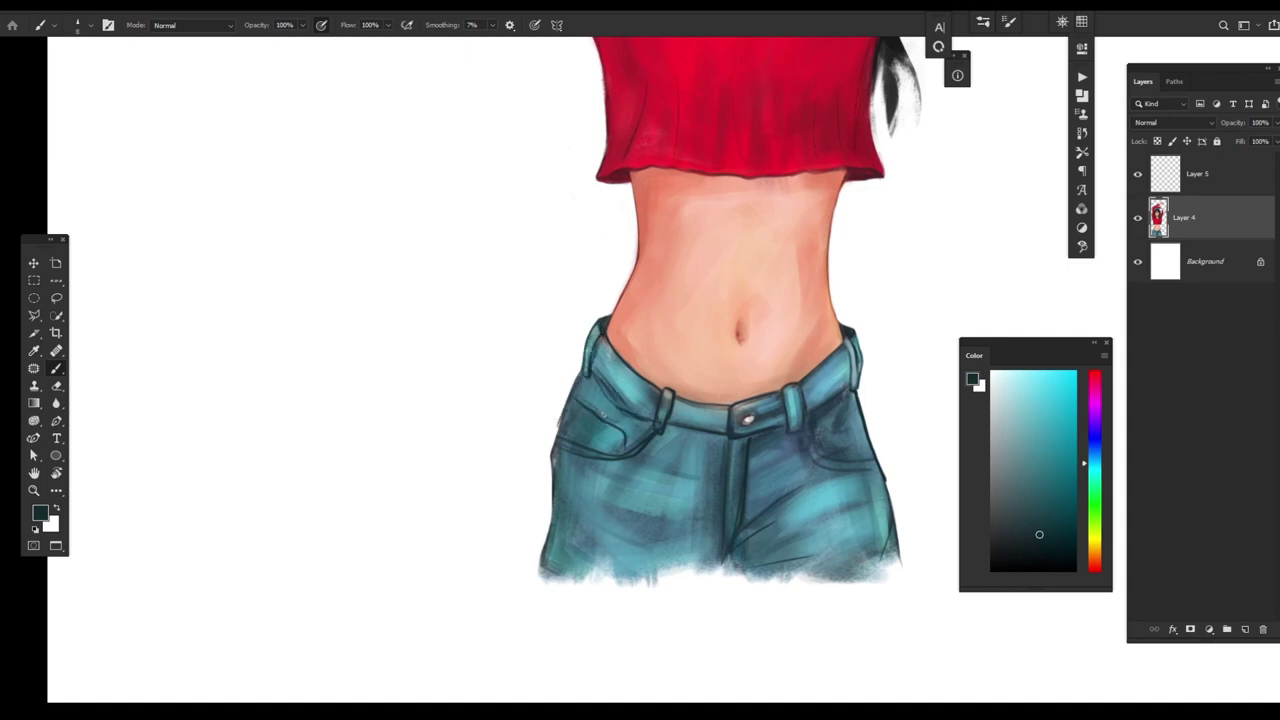
{"action": "scroll", "coordinate": [612, 432], "scroll_direction": "down", "scroll_amount": 4}
{"action": "scroll", "coordinate": [660, 407], "scroll_direction": "up", "scroll_amount": 4}
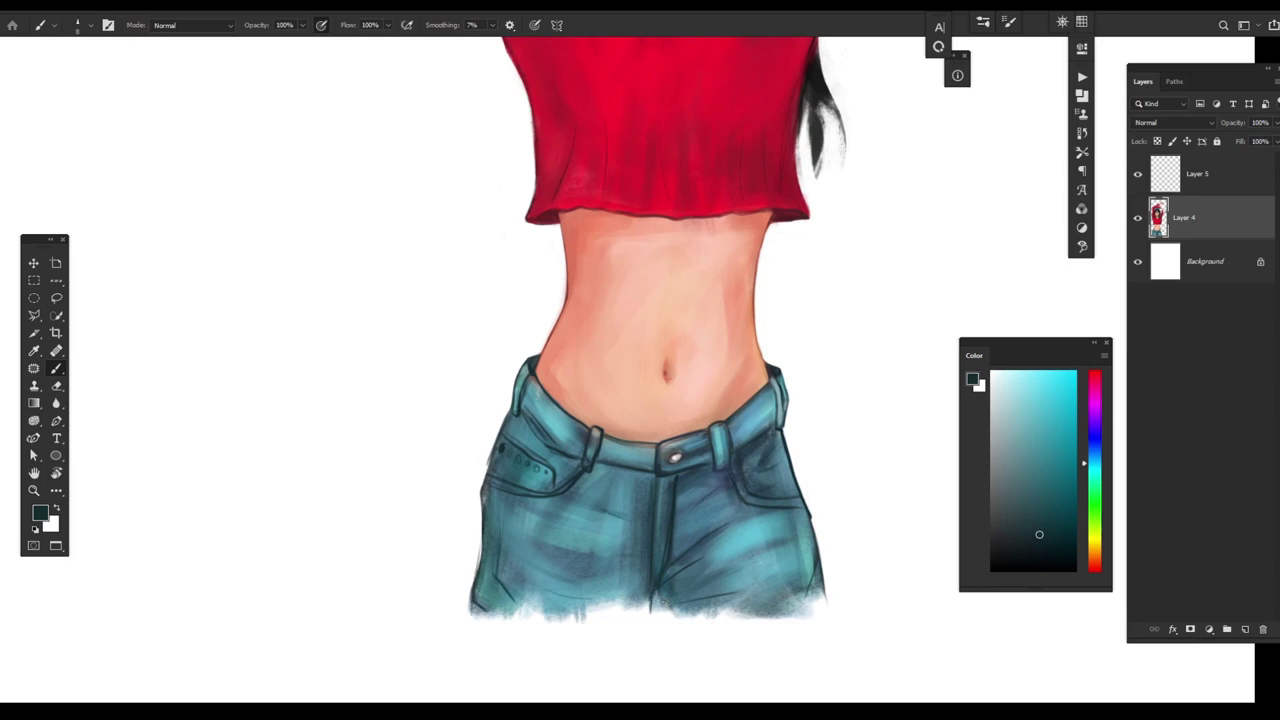
- Highlight the waistband edge and belt loop with light grey-teal, and reinforce the waistband outline with dark teal
{"action": "scroll", "coordinate": [660, 420], "scroll_direction": "down", "scroll_amount": 4}
{"action": "scroll", "coordinate": [820, 554], "scroll_direction": "up", "scroll_amount": 5}
{"action": "left_click", "coordinate": [588, 530], "text": "alt"}
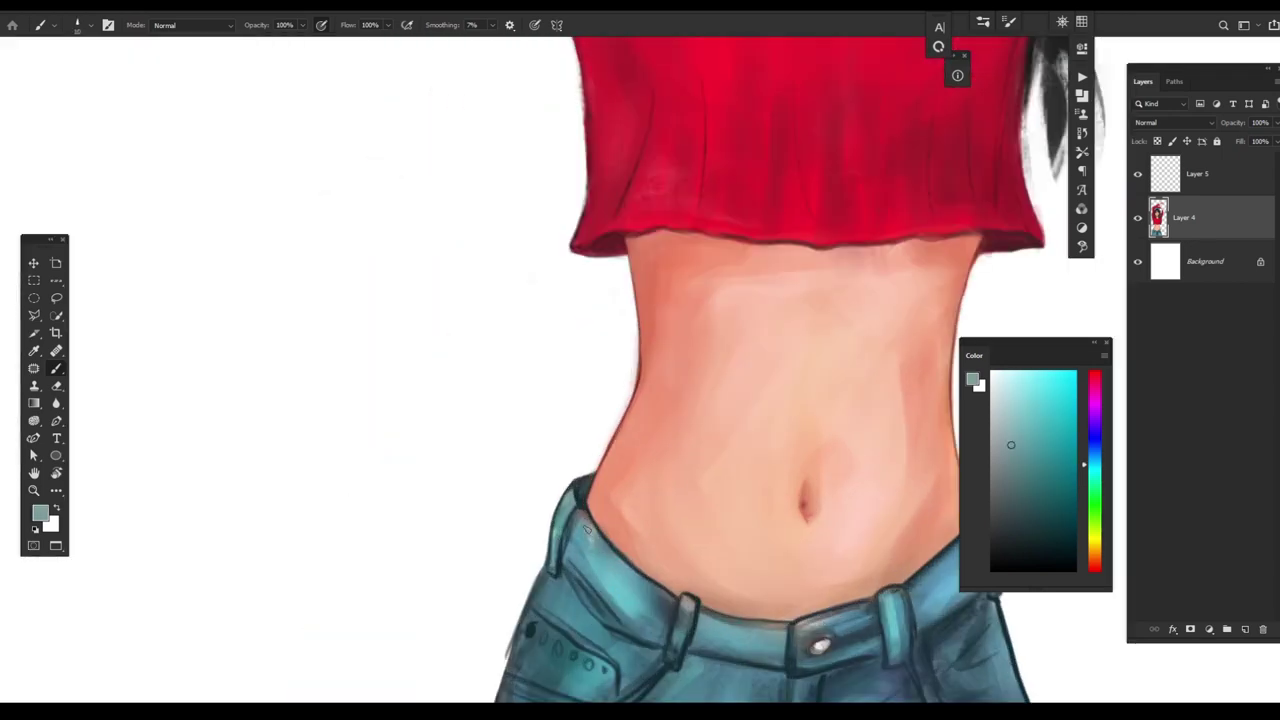
{"action": "left_click_drag", "start_coordinate": [588, 530], "coordinate": [684, 628]}
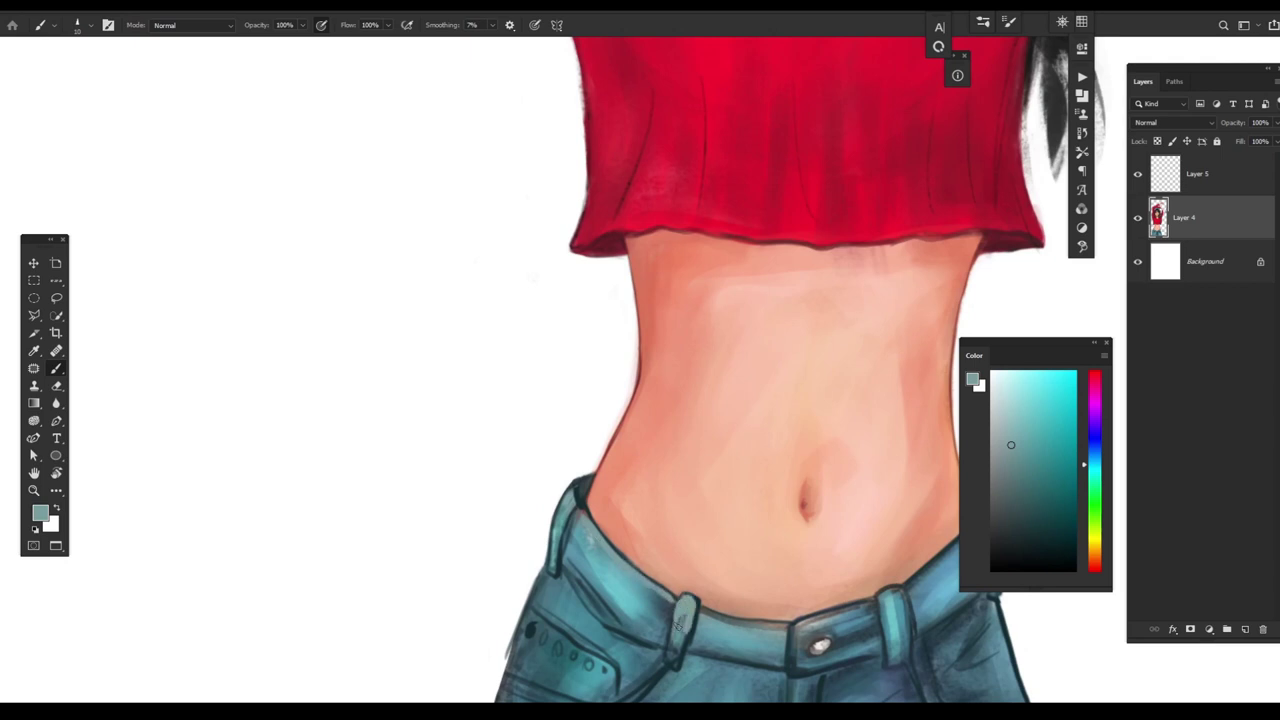
{"action": "left_click", "coordinate": [693, 626], "text": "alt"}
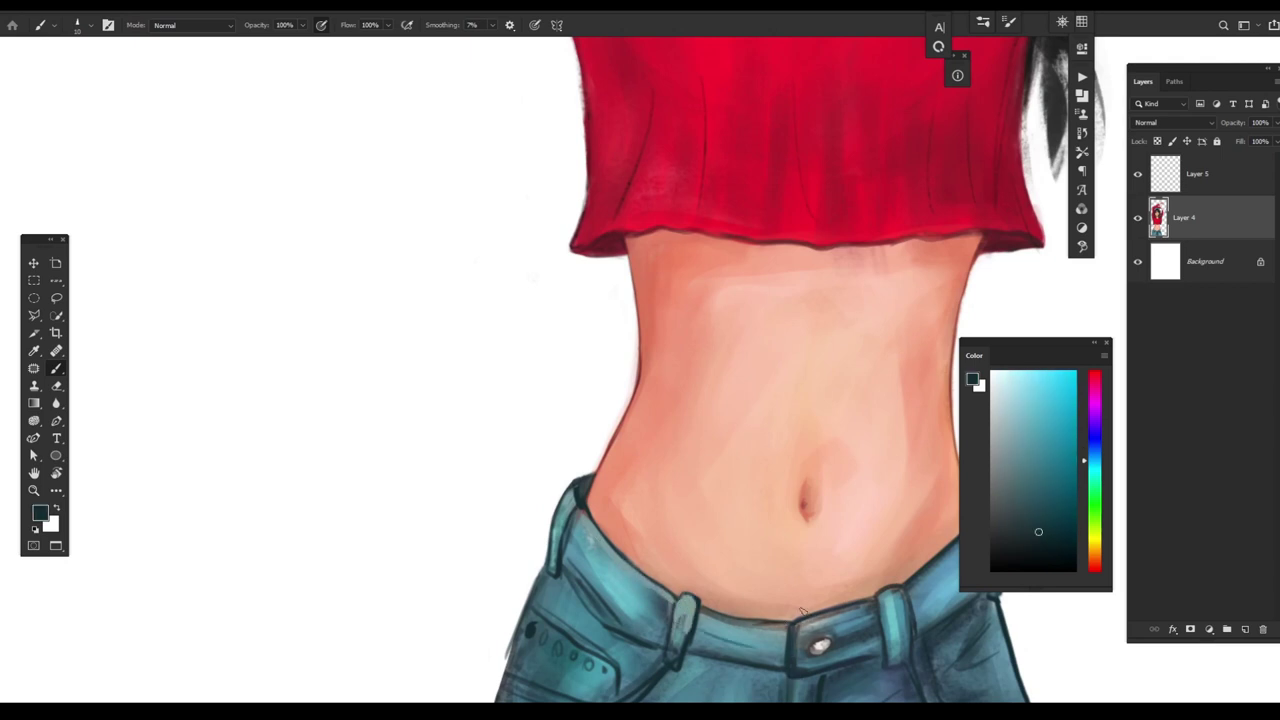
{"action": "key", "text": "ctrl+minus"}
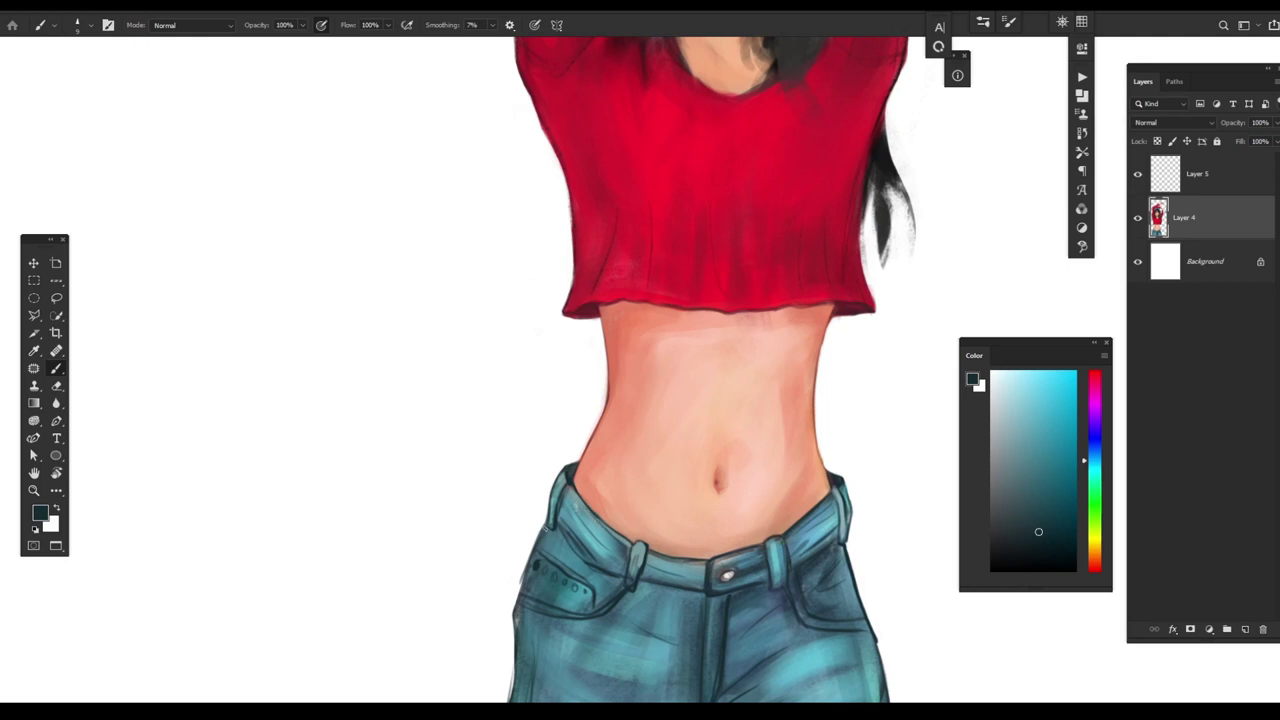
- Clean up the stray marks around the held paper and refine its edge beside the sleeve cuff with dark reddish brown
{"action": "key", "text": "h"}
{"action": "left_click_drag", "start_coordinate": [617, 563], "coordinate": [814, 529]}
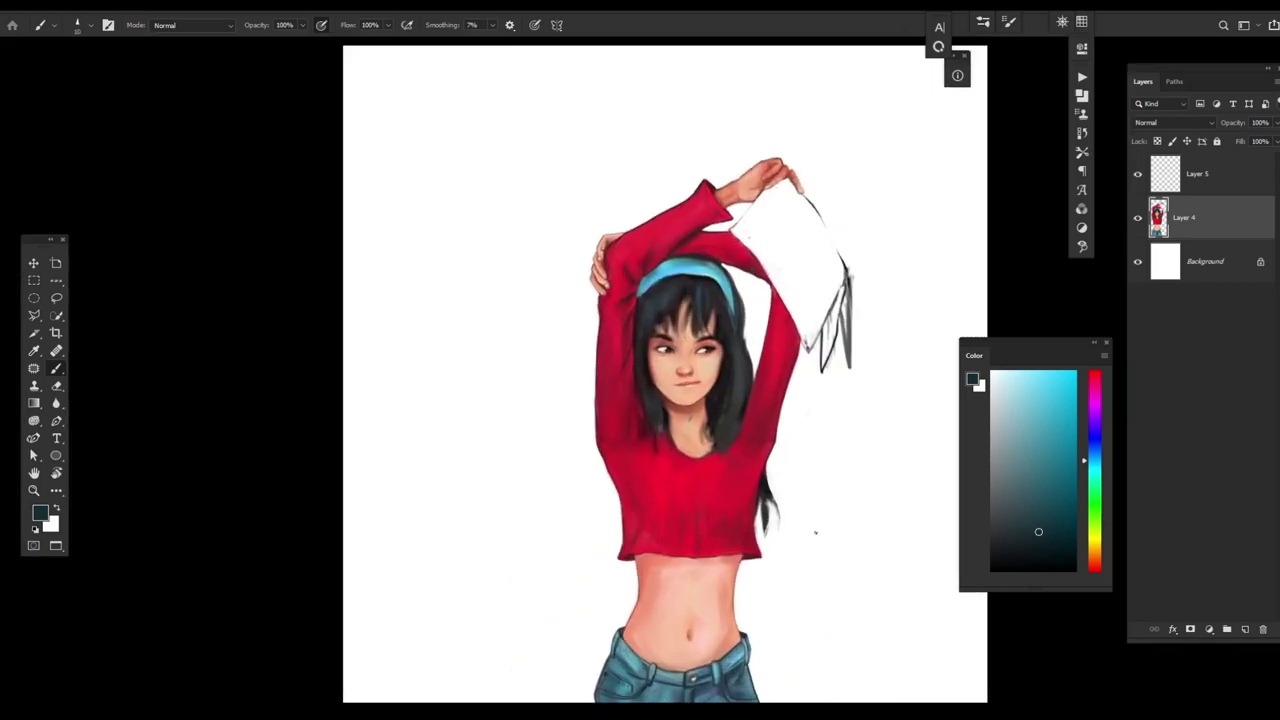
{"action": "right_click", "coordinate": [785, 468]}
{"action": "key", "text": "h"}
{"action": "mouse_move", "coordinate": [785, 468]}
{"action": "left_mouse_down"}
{"action": "mouse_move", "coordinate": [663, 537]}
{"action": "mouse_move", "coordinate": [595, 236]}
{"action": "left_mouse_up"}
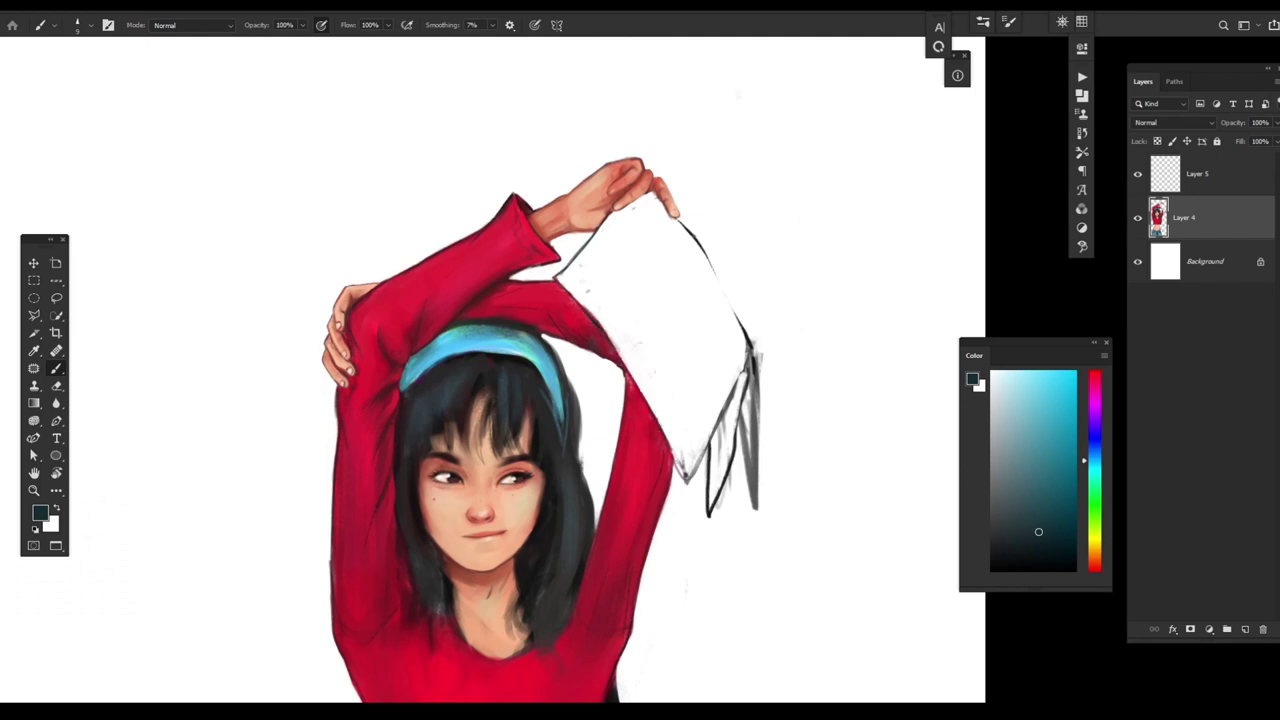
{"action": "left_click_drag", "start_coordinate": [1095, 540], "coordinate": [1095, 564]}
{"action": "mouse_move", "coordinate": [704, 442]}
{"action": "left_mouse_down"}
{"action": "mouse_move", "coordinate": [738, 390]}
{"action": "mouse_move", "coordinate": [717, 477]}
{"action": "mouse_move", "coordinate": [744, 385]}
{"action": "mouse_move", "coordinate": [692, 496]}
{"action": "mouse_move", "coordinate": [621, 325]}
{"action": "mouse_move", "coordinate": [568, 283]}
{"action": "left_mouse_up"}
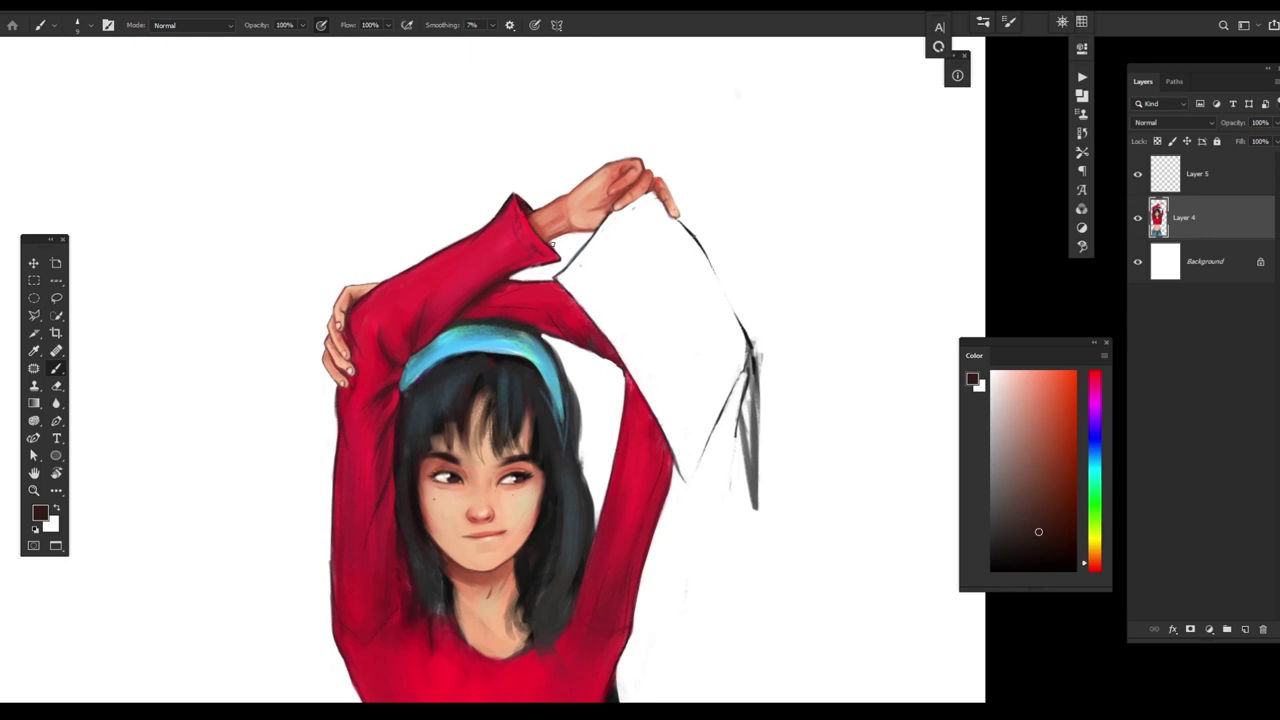
{"action": "left_click_drag", "start_coordinate": [568, 268], "coordinate": [608, 212]}
- Redraw the paper's outer edge and the loose page corners hanging beneath it as thin, dark outlines
{"action": "key", "text": "period"}
{"action": "mouse_move", "coordinate": [757, 348]}
{"action": "left_mouse_down"}
{"action": "mouse_move", "coordinate": [768, 535]}
{"action": "mouse_move", "coordinate": [741, 384]}
{"action": "left_mouse_up"}
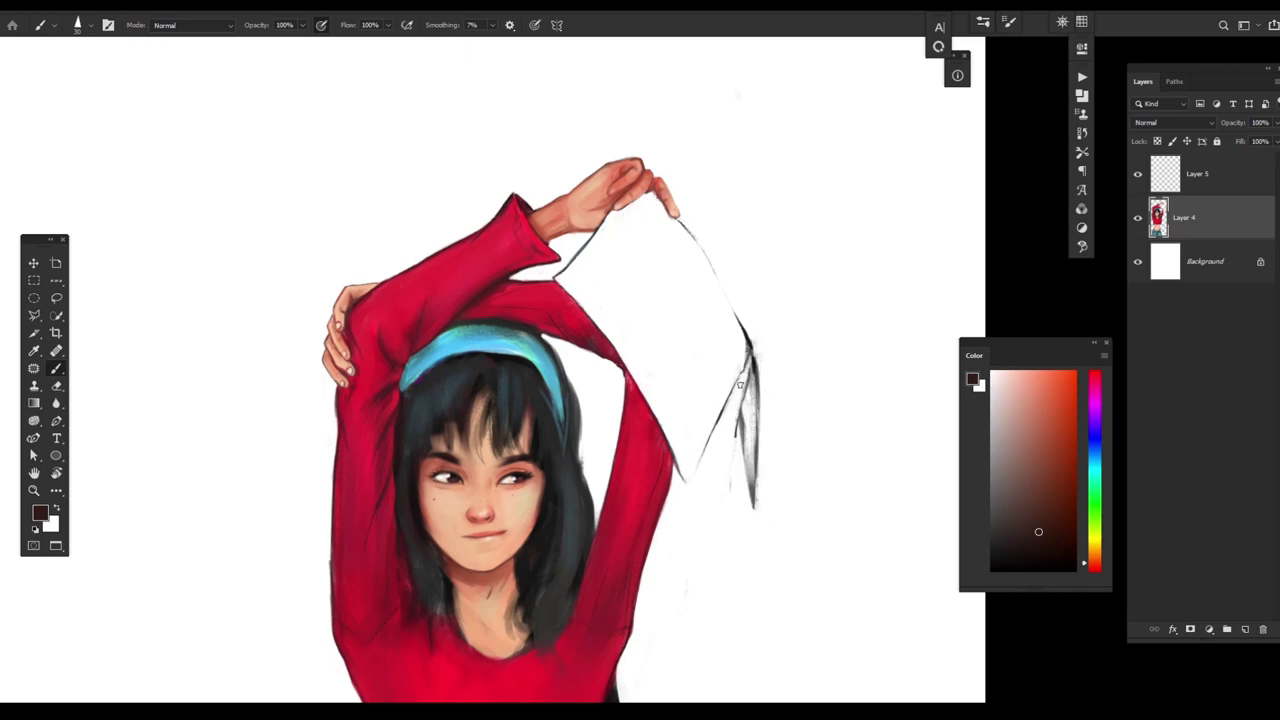
{"action": "left_click_drag", "start_coordinate": [741, 338], "coordinate": [754, 515]}
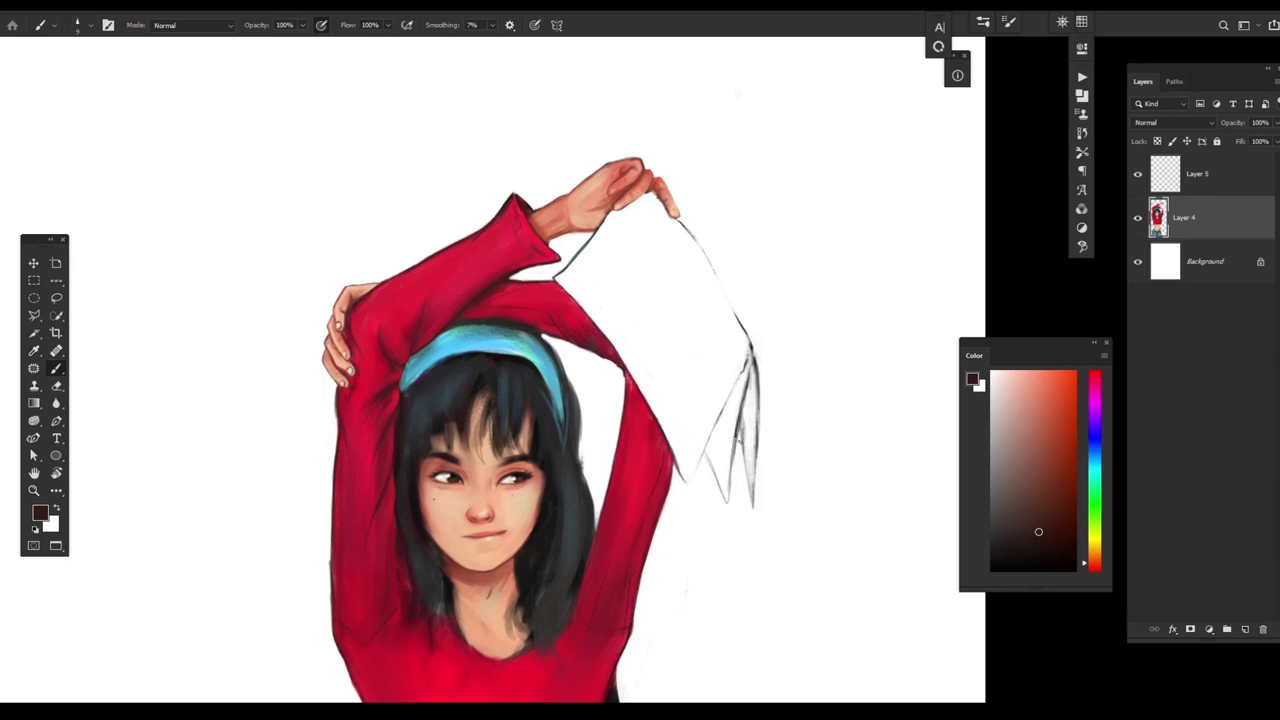
{"action": "left_click_drag", "start_coordinate": [742, 434], "coordinate": [752, 510]}
{"action": "left_click_drag", "start_coordinate": [748, 350], "coordinate": [686, 488]}
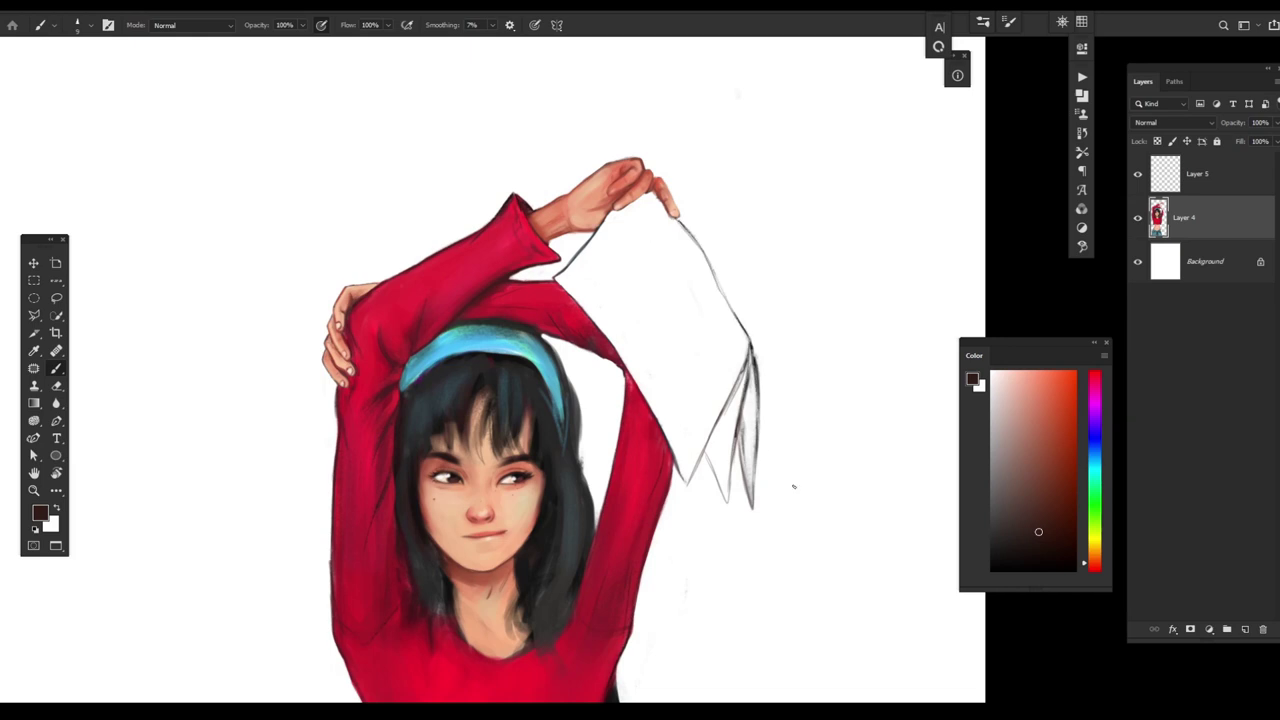
{"action": "scroll", "coordinate": [860, 498], "scroll_direction": "down", "scroll_amount": 3}
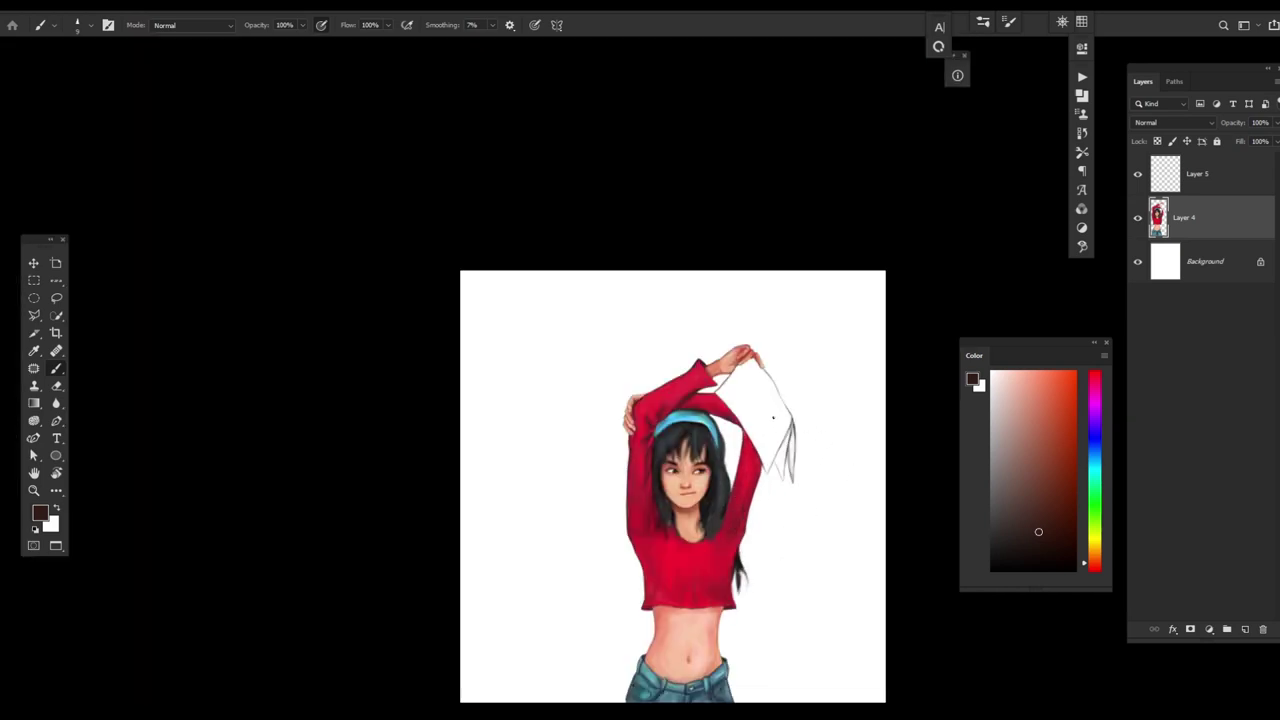
{"action": "key", "text": "f"}
{"action": "key", "text": "f"}
{"action": "key", "text": "f"}
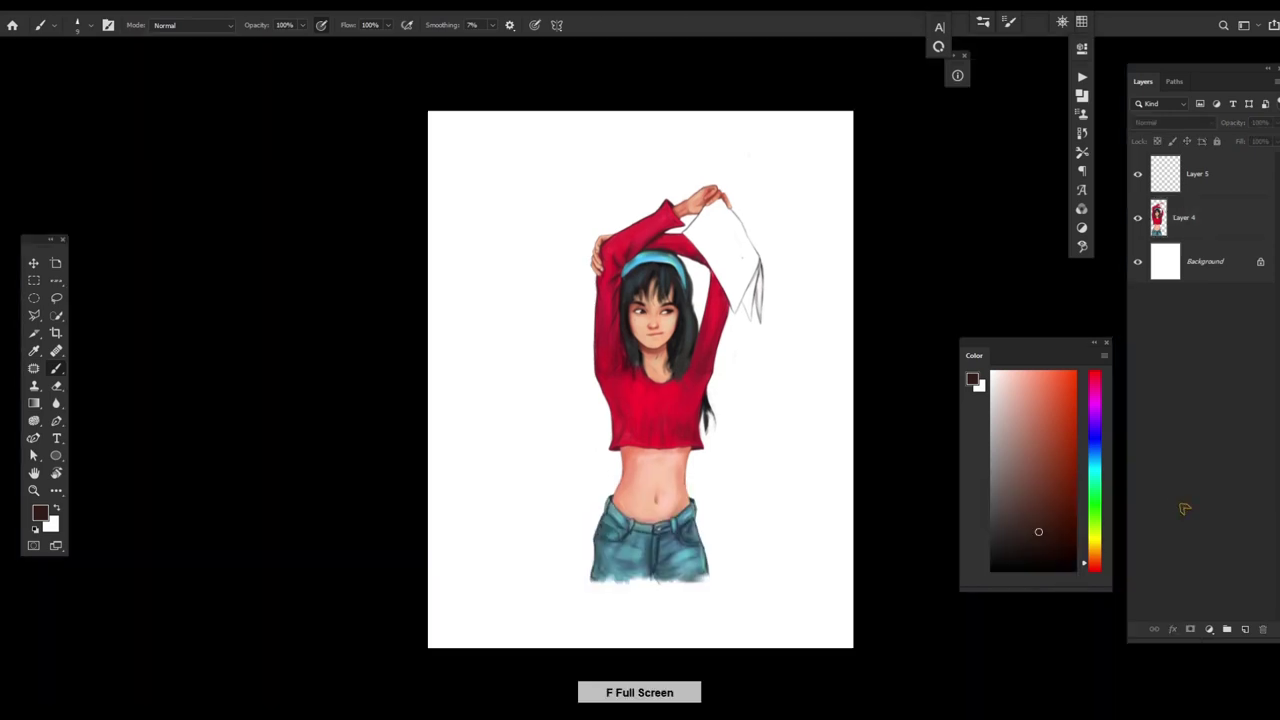
{"action": "scroll", "coordinate": [794, 371], "scroll_direction": "up", "scroll_amount": 3}
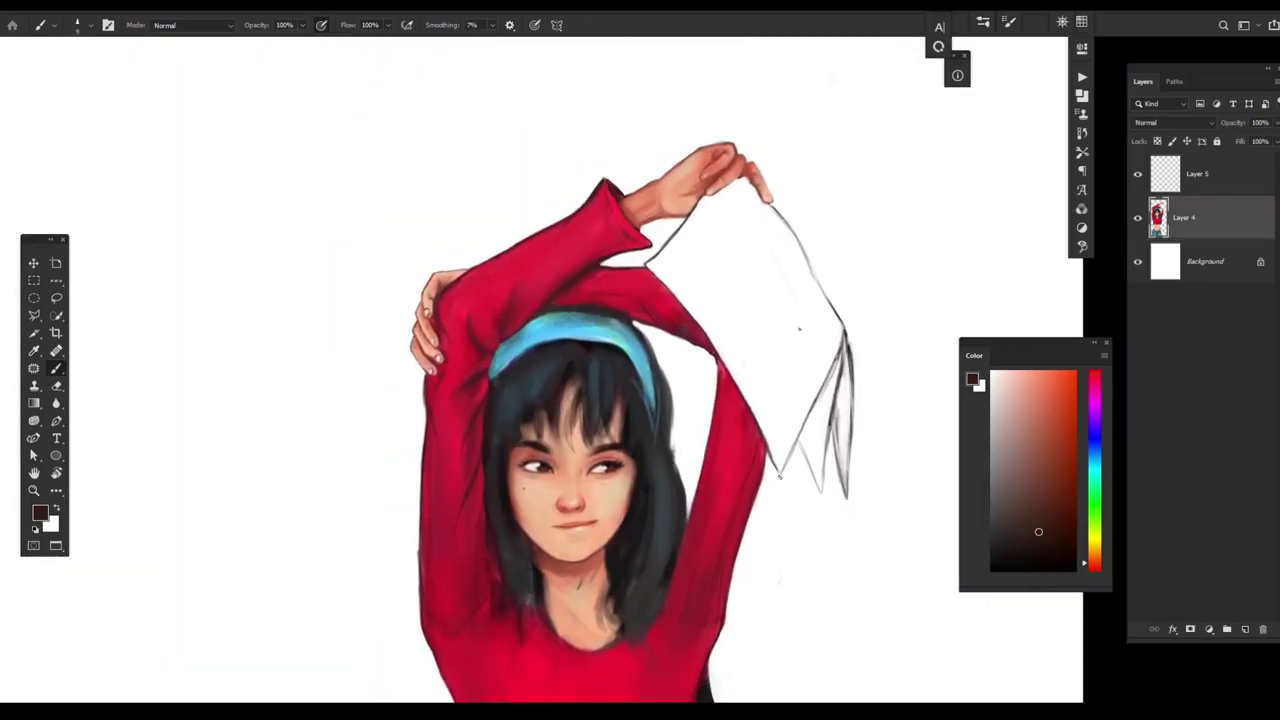
{"action": "left_click_drag", "start_coordinate": [803, 323], "coordinate": [774, 437]}
- Lasso the held paper's front sheet and fill it with pale pink on a new layer beneath the figure
{"action": "key", "text": "l"}
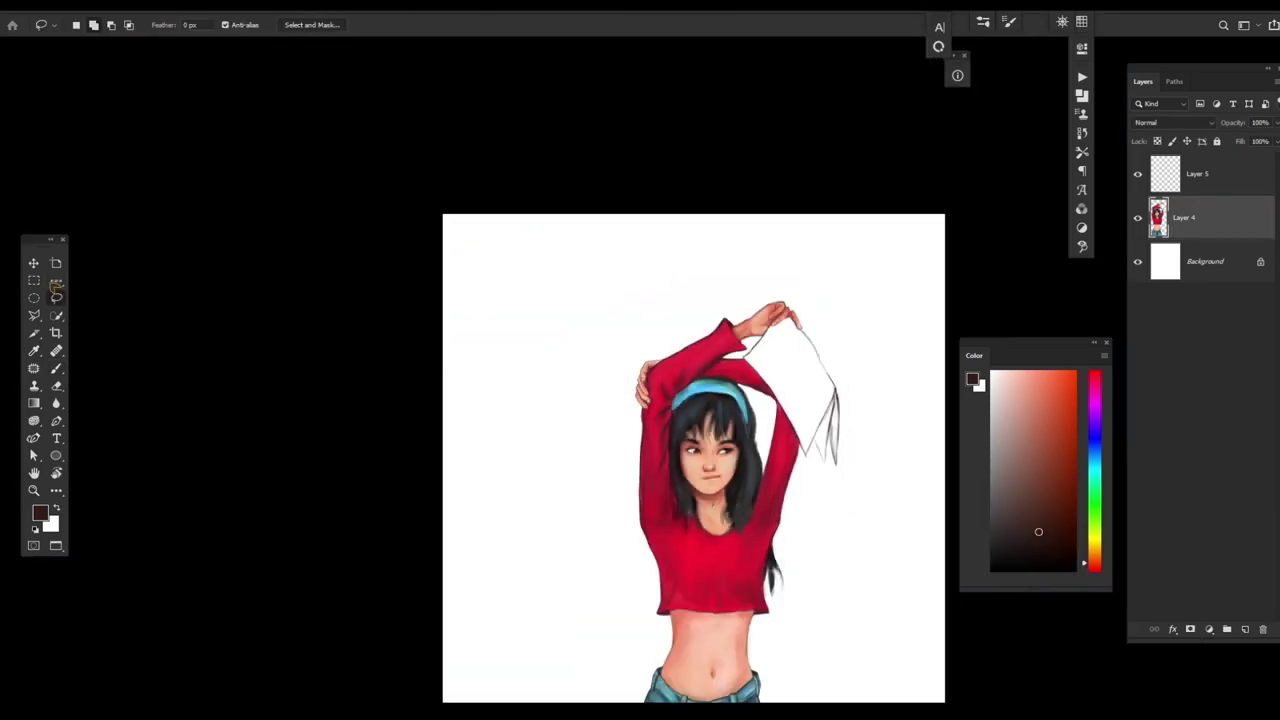
{"action": "mouse_move", "coordinate": [782, 351]}
{"action": "left_mouse_down"}
{"action": "mouse_move", "coordinate": [782, 300]}
{"action": "mouse_move", "coordinate": [690, 375]}
{"action": "mouse_move", "coordinate": [841, 609]}
{"action": "mouse_move", "coordinate": [934, 493]}
{"action": "mouse_move", "coordinate": [815, 270]}
{"action": "left_mouse_up"}
{"action": "key", "text": "alt+bracketleft"}
{"action": "key", "text": "ctrl+shift+alt+n"}
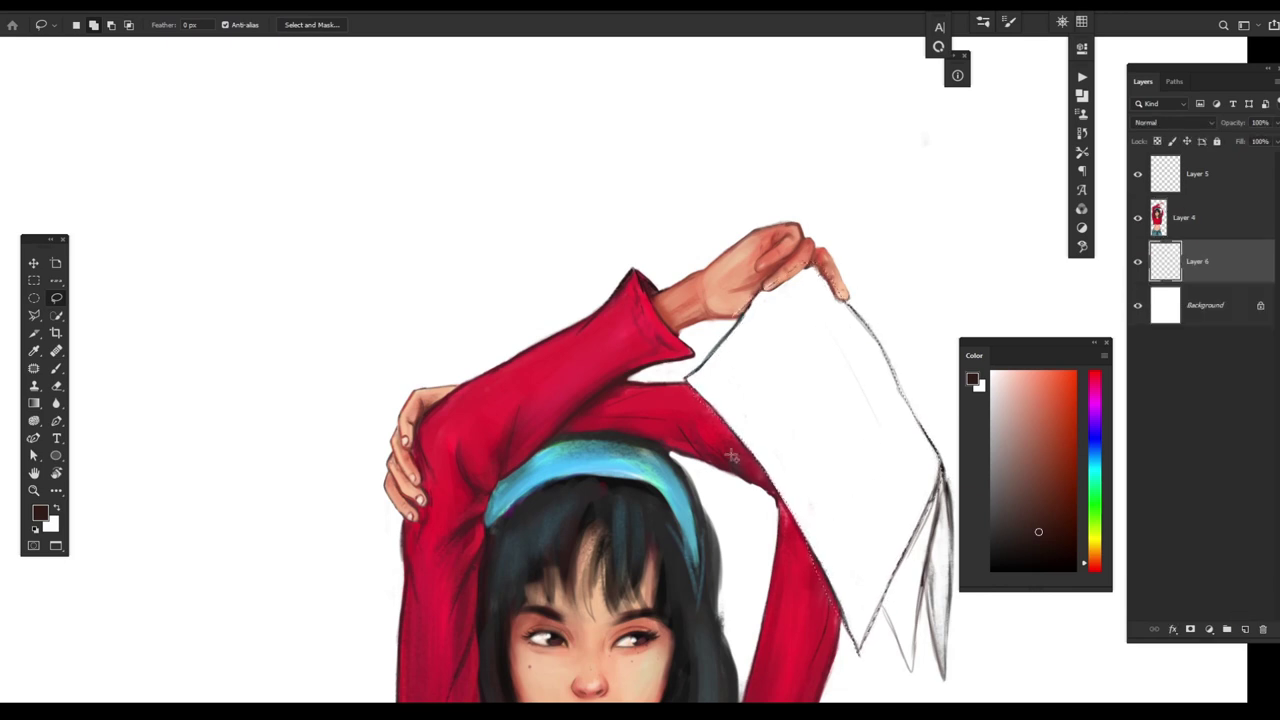
{"action": "left_click", "coordinate": [1010, 378]}
{"action": "key", "text": "alt+BackSpace"}
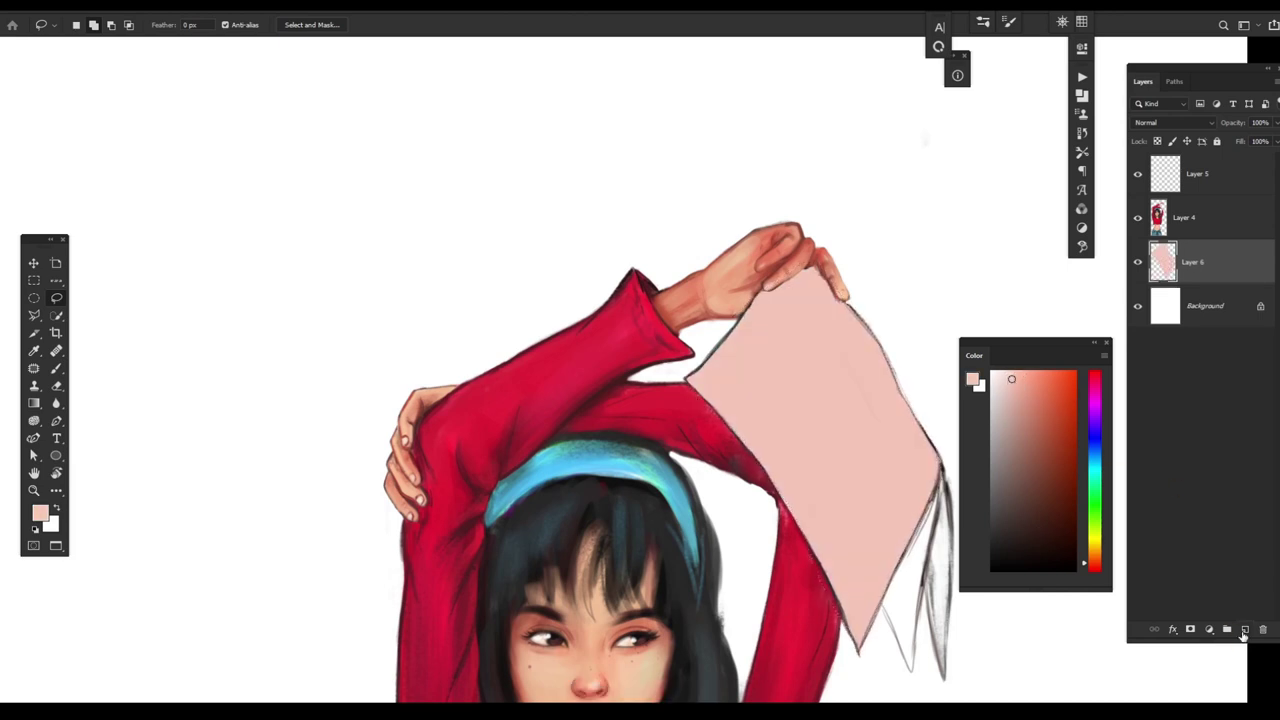
- Lasso the middle page, fill it with the same pale pink on a new layer, and place that layer below the front sheet
{"action": "key", "text": "ctrl+shift+alt+n"}
{"action": "mouse_move", "coordinate": [908, 662]}
{"action": "left_mouse_down"}
{"action": "mouse_move", "coordinate": [861, 588]}
{"action": "mouse_move", "coordinate": [908, 664]}
{"action": "left_mouse_up"}
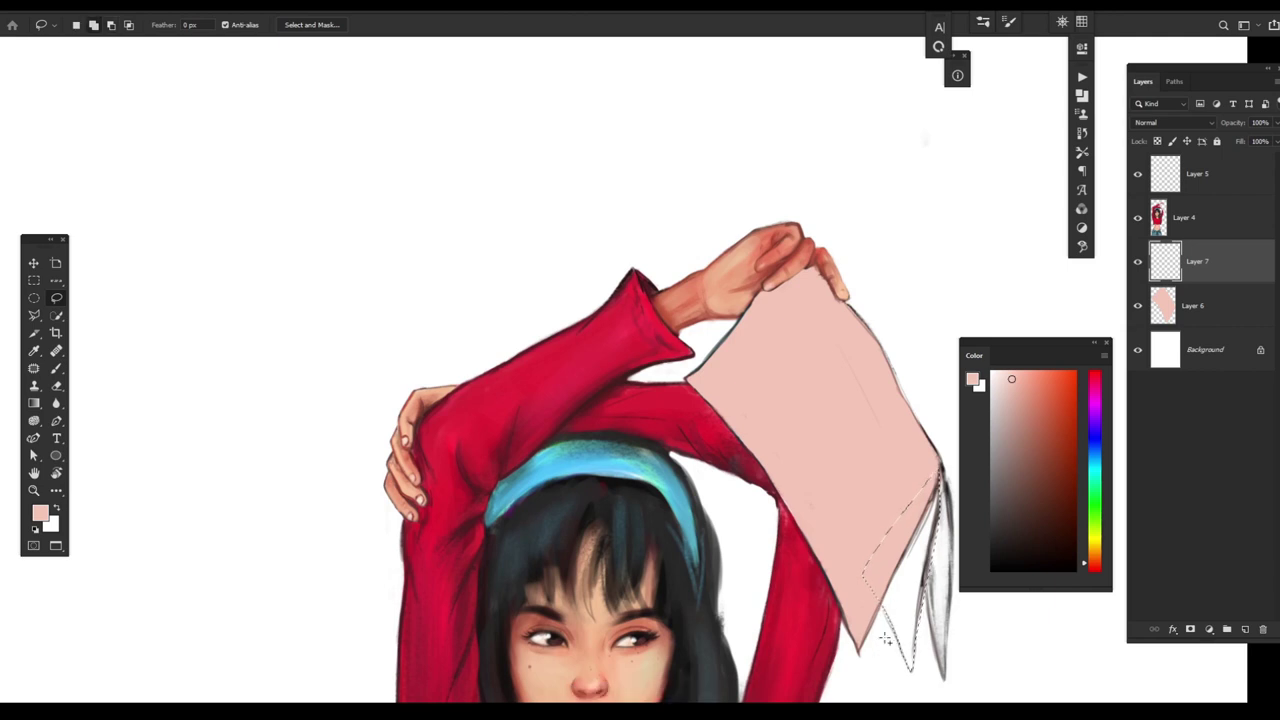
{"action": "mouse_move", "coordinate": [897, 632]}
{"action": "left_mouse_down"}
{"action": "mouse_move", "coordinate": [935, 561]}
{"action": "mouse_move", "coordinate": [946, 470]}
{"action": "left_mouse_up"}
{"action": "key", "text": "alt+BackSpace"}
{"action": "key", "text": "ctrl+bracketleft"}
{"action": "key", "text": "ctrl+d"}
- Select the outermost back page and fill it with pale pink on another new layer
{"action": "key", "text": "ctrl+shift+alt+n"}
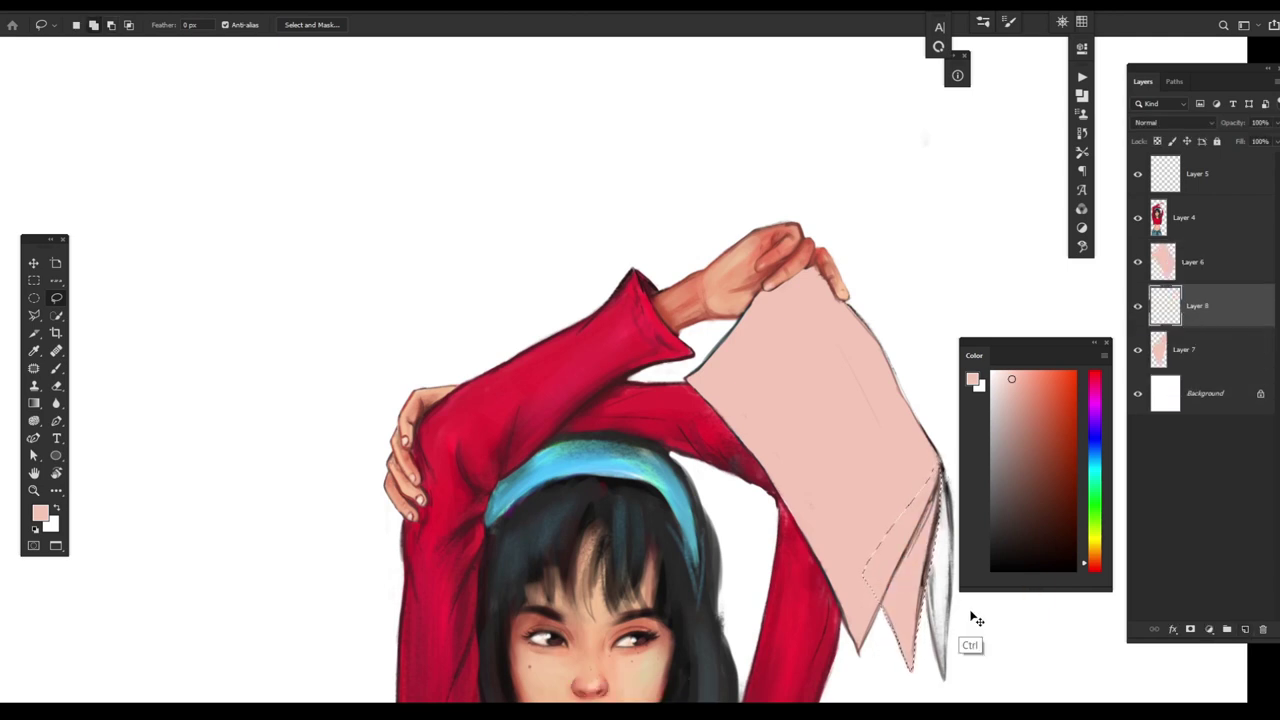
{"action": "mouse_move", "coordinate": [953, 510]}
{"action": "left_mouse_down"}
{"action": "mouse_move", "coordinate": [940, 668]}
{"action": "mouse_move", "coordinate": [922, 590]}
{"action": "mouse_move", "coordinate": [942, 468]}
{"action": "left_mouse_up"}
{"action": "key", "text": "alt+BackSpace"}
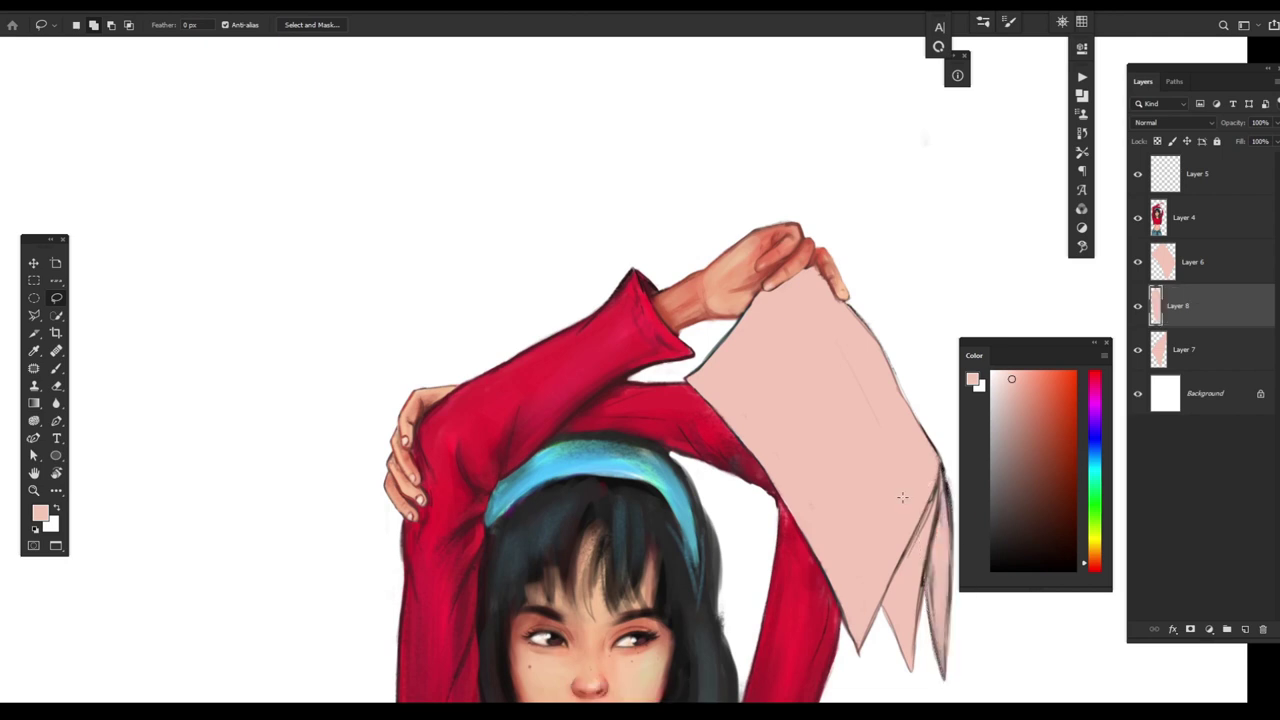
- Lock the page layers' transparent pixels, shade the middle page with muted reddish brown, and move its layer above the back page
{"action": "key", "text": "ctrl+minus"}
{"action": "left_click", "coordinate": [780, 432], "text": "ctrl"}
{"action": "left_click", "coordinate": [780, 432], "text": "ctrl"}
{"action": "key", "text": "alt+bracketleft"}
{"action": "key", "text": "alt+bracketleft"}
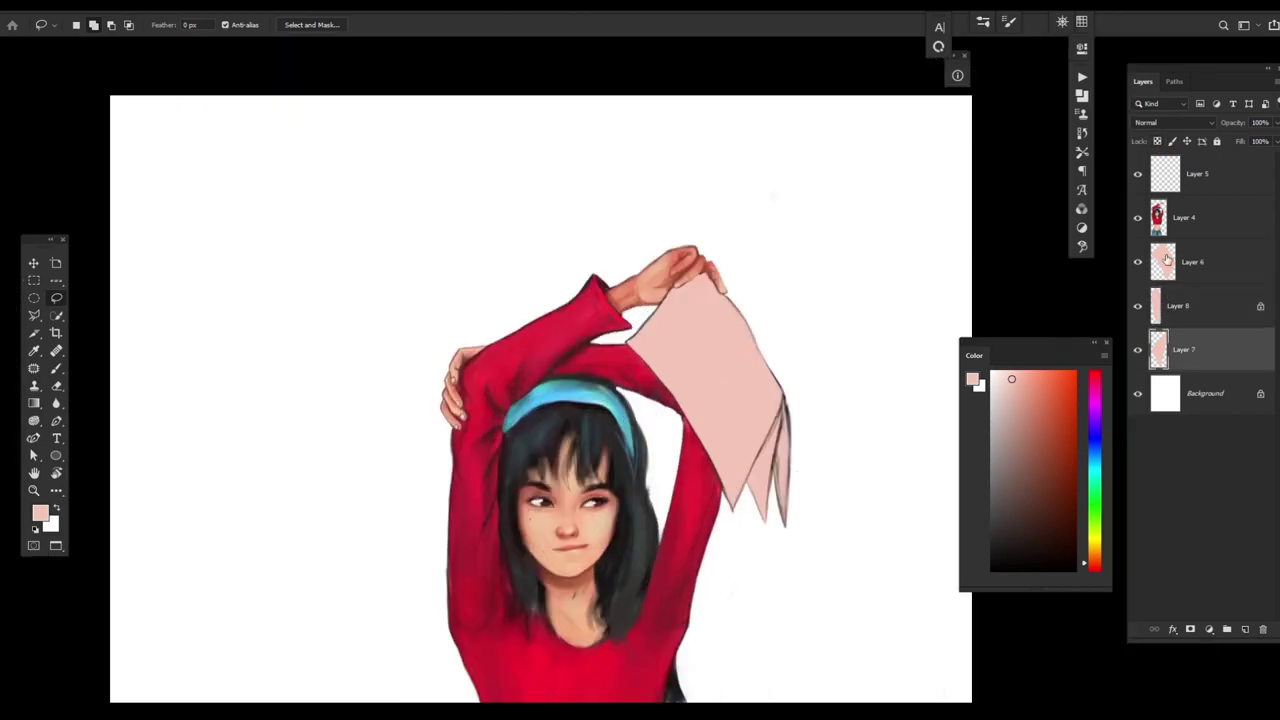
{"action": "key", "text": "b"}
{"action": "right_click", "coordinate": [780, 432]}
{"action": "double_click", "coordinate": [1000, 567]}
{"action": "left_click", "coordinate": [792, 403], "text": "alt"}
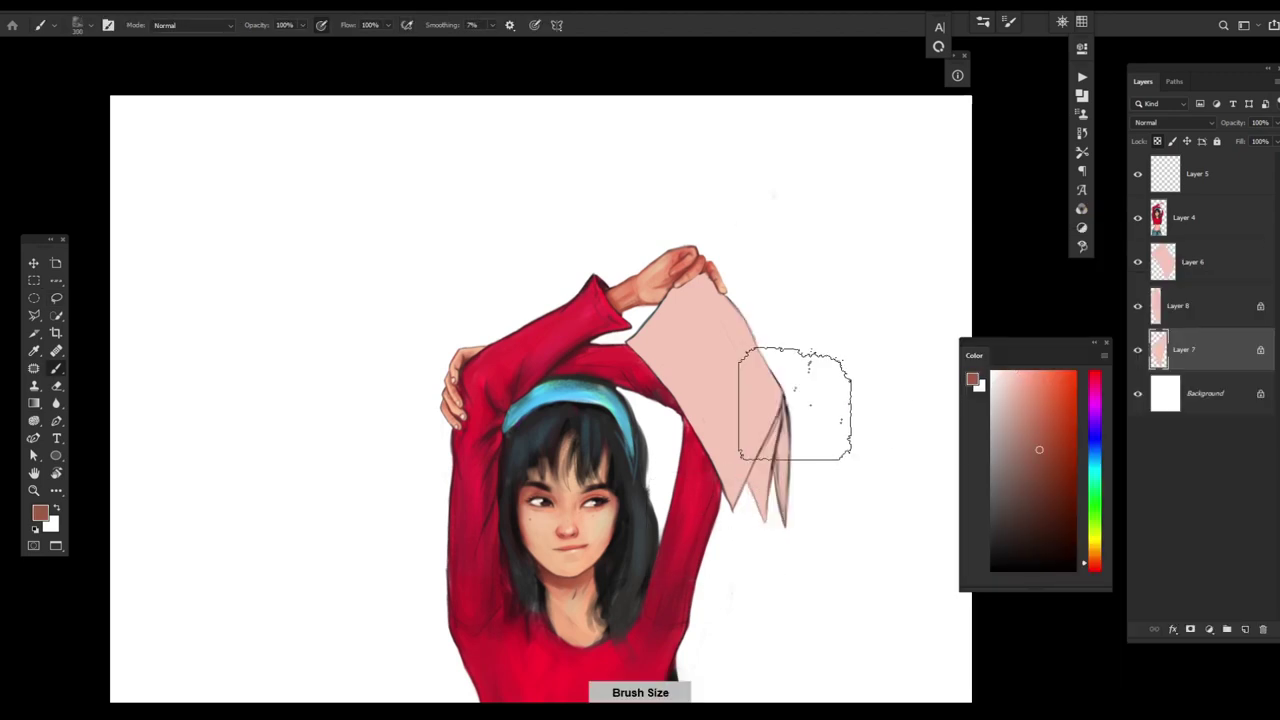
{"action": "left_click_drag", "start_coordinate": [792, 403], "coordinate": [783, 511]}
{"action": "key", "text": "ctrl+bracketright"}
- Shade the back page with muted reddish brown, and add soft shadows on the front sheet beneath the fingers with a smaller brush
{"action": "key", "text": "bracketleft"}
{"action": "key", "text": "alt+bracketleft"}
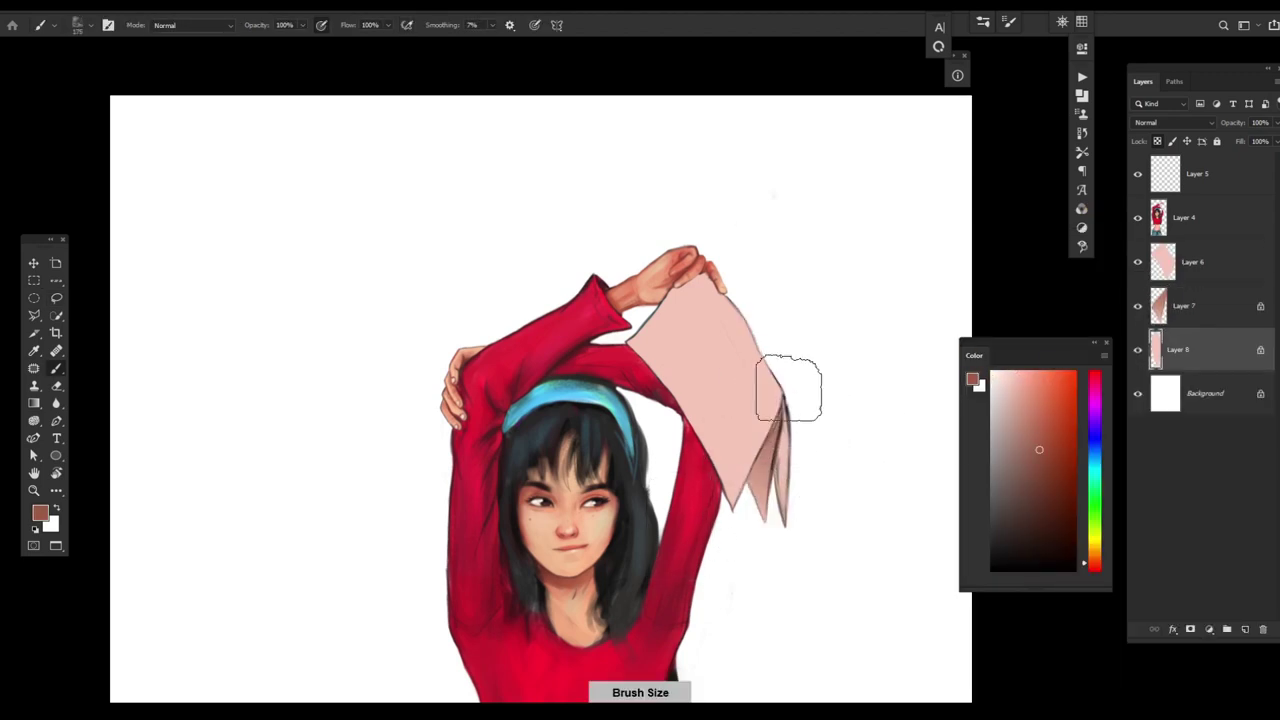
{"action": "key", "text": "alt+bracketright"}
{"action": "key", "text": "alt+bracketright"}
{"action": "key", "text": "bracketleft"}
{"action": "key", "text": "bracketleft"}
{"action": "key", "text": "bracketleft"}
{"action": "key", "text": "bracketleft"}
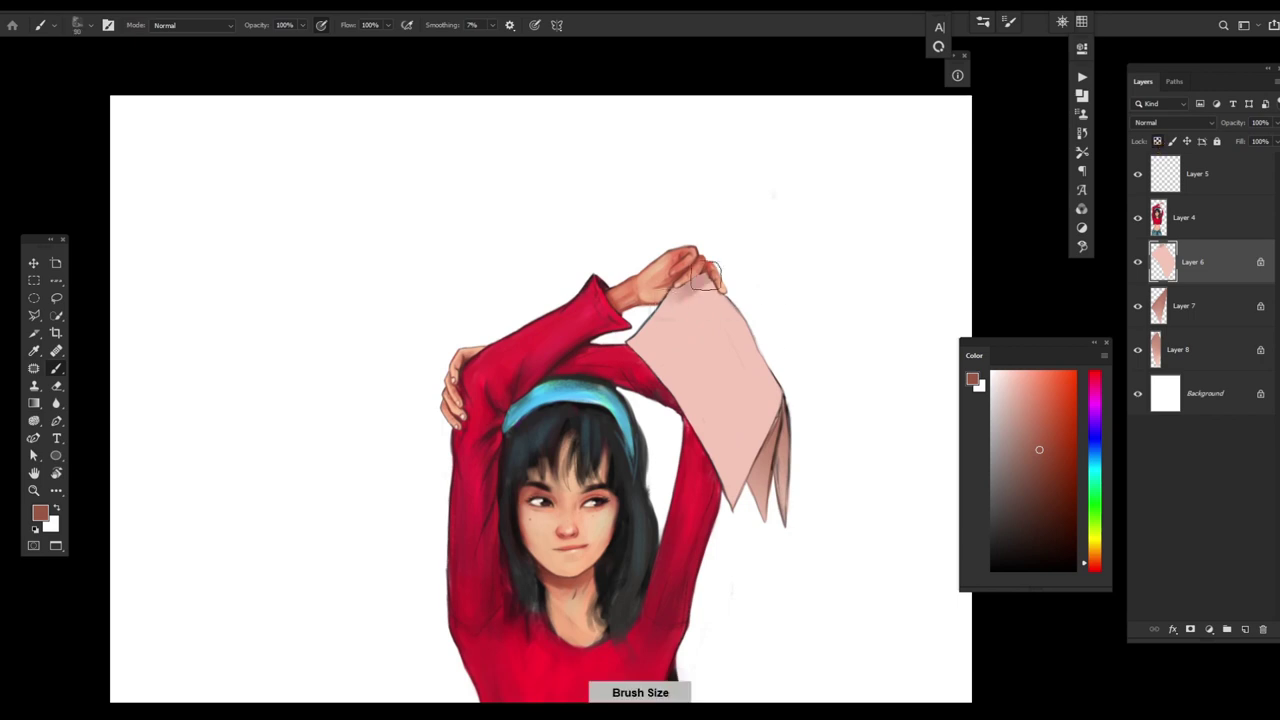
{"action": "key", "text": "slash"}
{"action": "key", "text": "bracketleft"}
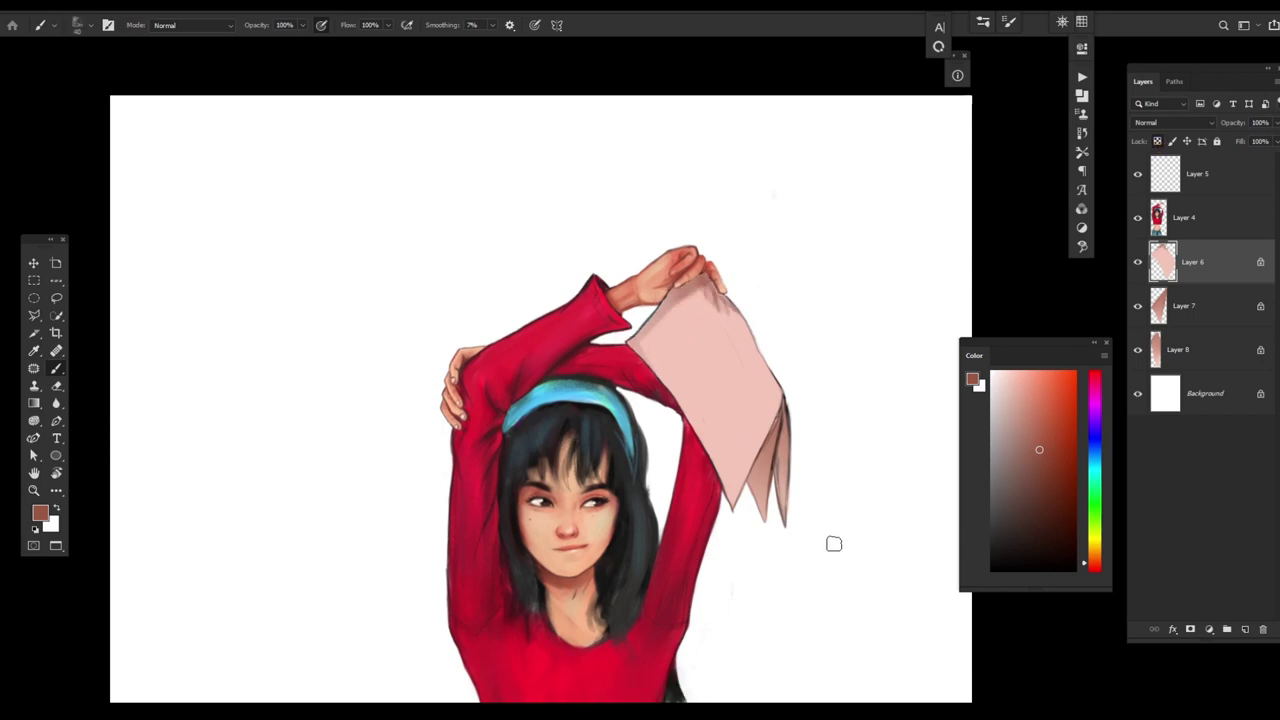
- Use Hue/Saturation to recolour the front sheet to pale cream and the middle page to a muted greyish pink
{"action": "key", "text": "ctrl+u"}
{"action": "mouse_move", "coordinate": [1060, 303]}
{"action": "left_mouse_down"}
{"action": "mouse_move", "coordinate": [1088, 303]}
{"action": "mouse_move", "coordinate": [1057, 271]}
{"action": "mouse_move", "coordinate": [1088, 236]}
{"action": "mouse_move", "coordinate": [1060, 236]}
{"action": "mouse_move", "coordinate": [1078, 236]}
{"action": "mouse_move", "coordinate": [1043, 271]}
{"action": "mouse_move", "coordinate": [1090, 306]}
{"action": "mouse_move", "coordinate": [1075, 289]}
{"action": "mouse_move", "coordinate": [1020, 285]}
{"action": "mouse_move", "coordinate": [1044, 317]}
{"action": "mouse_move", "coordinate": [1092, 308]}
{"action": "mouse_move", "coordinate": [1064, 273]}
{"action": "mouse_move", "coordinate": [1076, 237]}
{"action": "mouse_move", "coordinate": [1088, 238]}
{"action": "mouse_move", "coordinate": [993, 237]}
{"action": "left_mouse_up"}
{"action": "key", "text": "Return"}
{"action": "left_click", "coordinate": [1134, 318]}
{"action": "key", "text": "ctrl+u"}
{"action": "key", "text": "Return"}
- Recolour the back page to pale blue-grey using Hue/Saturation with hue -147, saturation -39 and increased lightness
{"action": "left_click", "coordinate": [1134, 350]}
{"action": "key", "text": "ctrl+u"}
{"action": "left_click_drag", "start_coordinate": [1057, 271], "coordinate": [1034, 271]}
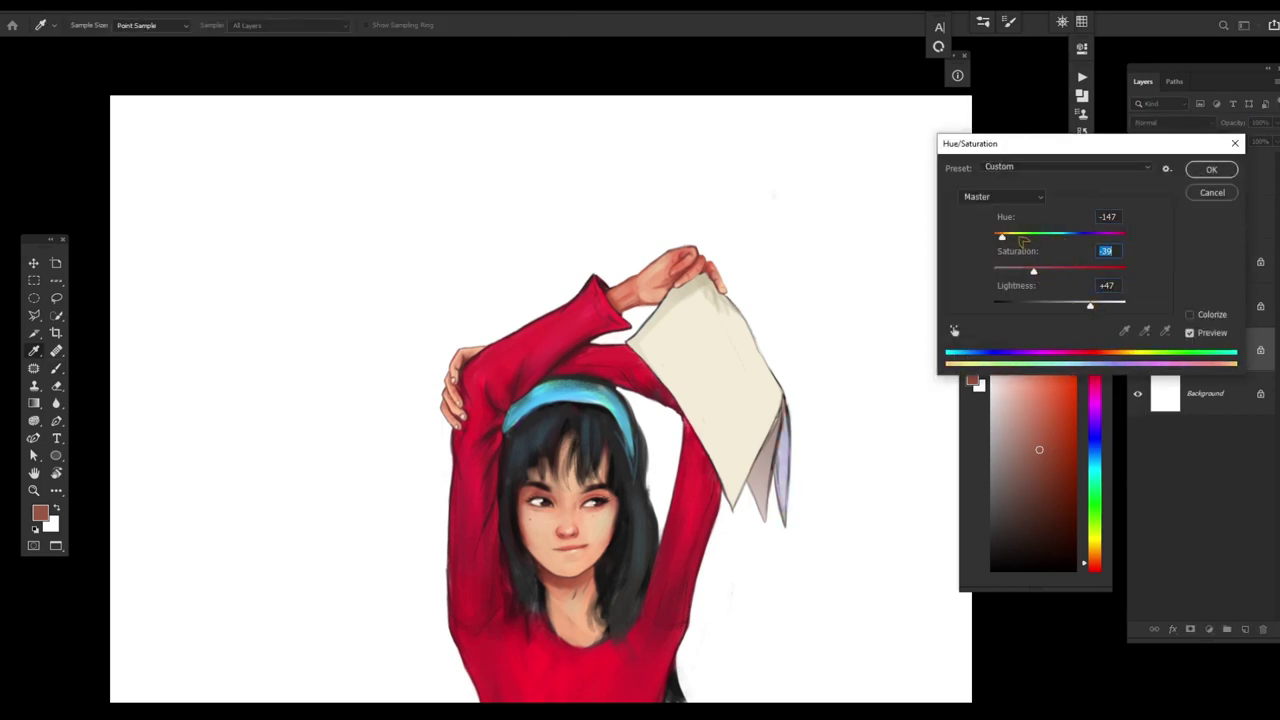
{"action": "left_click_drag", "start_coordinate": [1090, 304], "coordinate": [1110, 307]}
{"action": "key", "text": "Return"}
- Merge the figure layer and the three page layers into one layer
{"action": "left_click_drag", "start_coordinate": [820, 440], "coordinate": [900, 432]}
{"action": "key", "text": "b"}
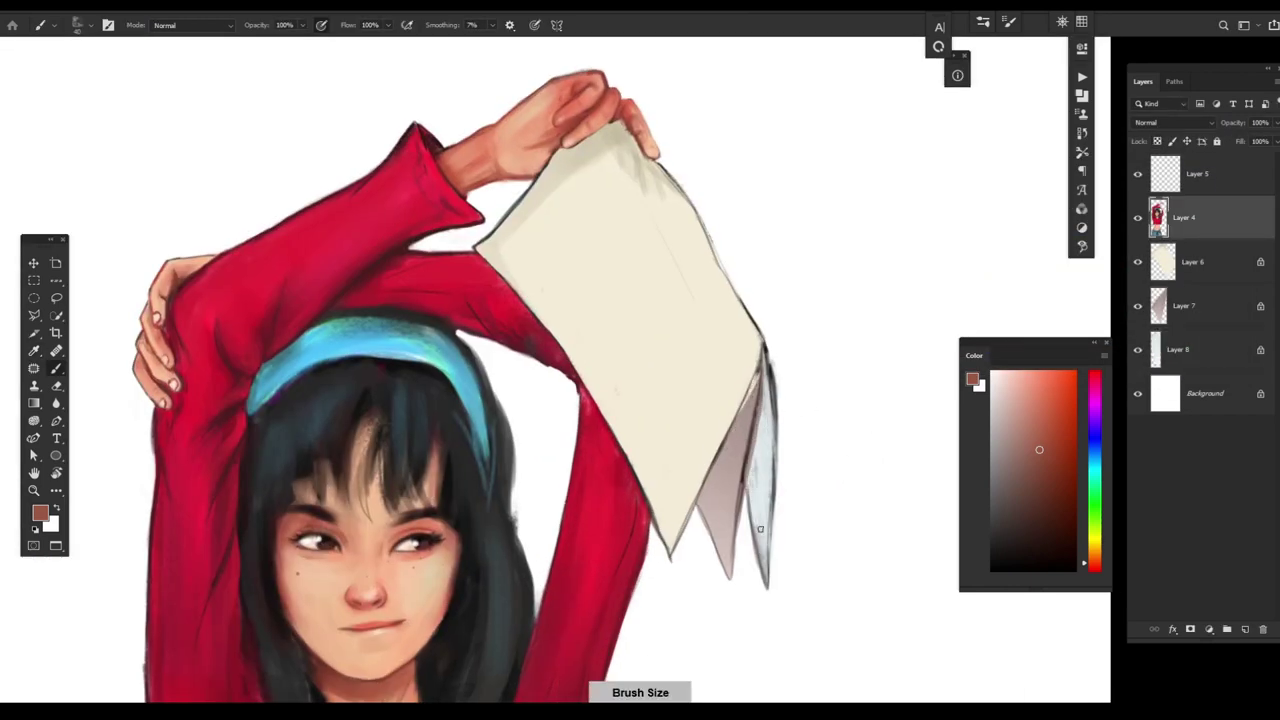
{"action": "key", "text": "ctrl+e"}
{"action": "key", "text": "ctrl+e"}
{"action": "key", "text": "ctrl+e"}
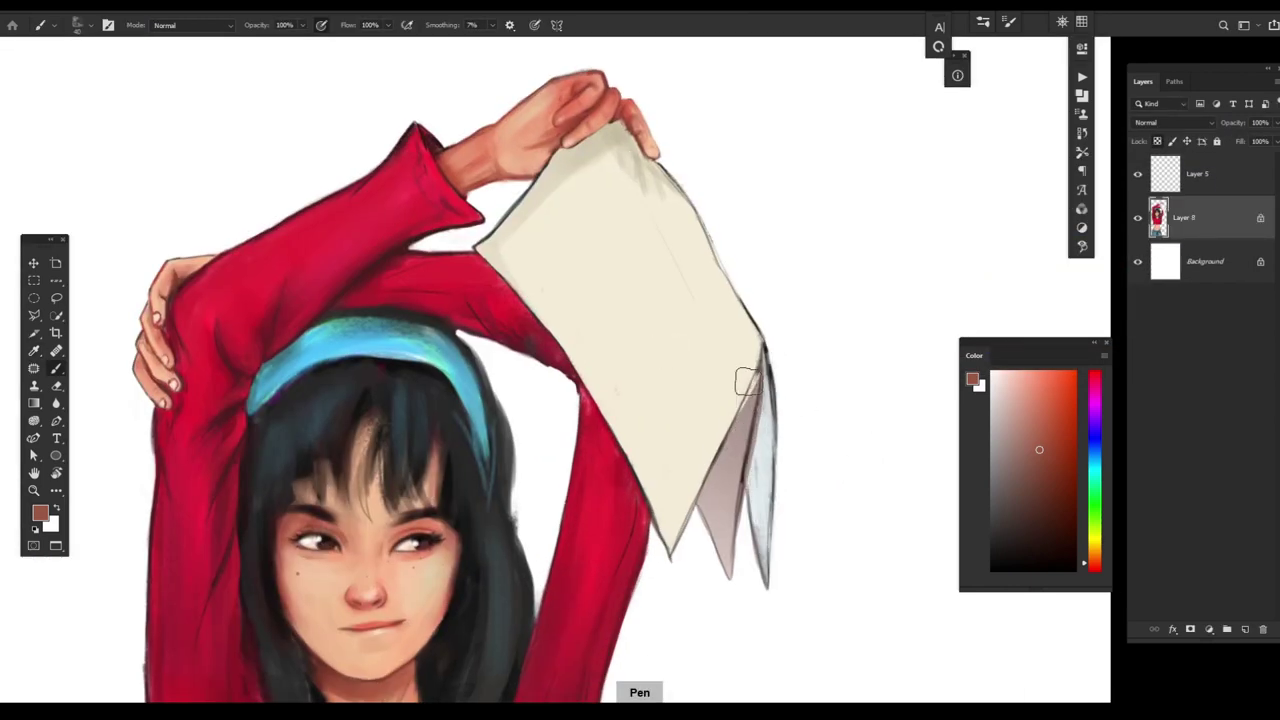
- Blend the shading on the middle and back pages with sampled pale grey, mid grey and brownish grey
{"action": "left_click", "coordinate": [743, 457], "text": "alt"}
{"action": "left_click", "coordinate": [752, 440], "text": "alt"}
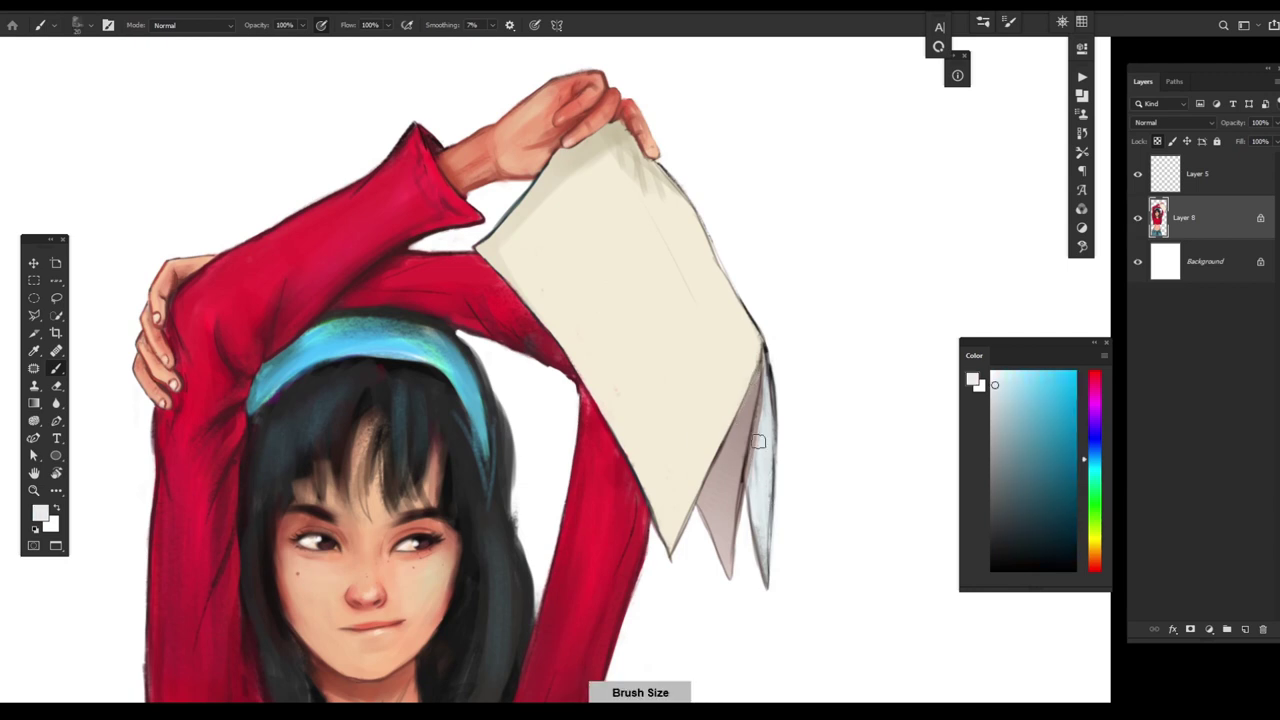
{"action": "left_click", "coordinate": [748, 470], "text": "alt"}
{"action": "left_click", "coordinate": [765, 504], "text": "alt"}
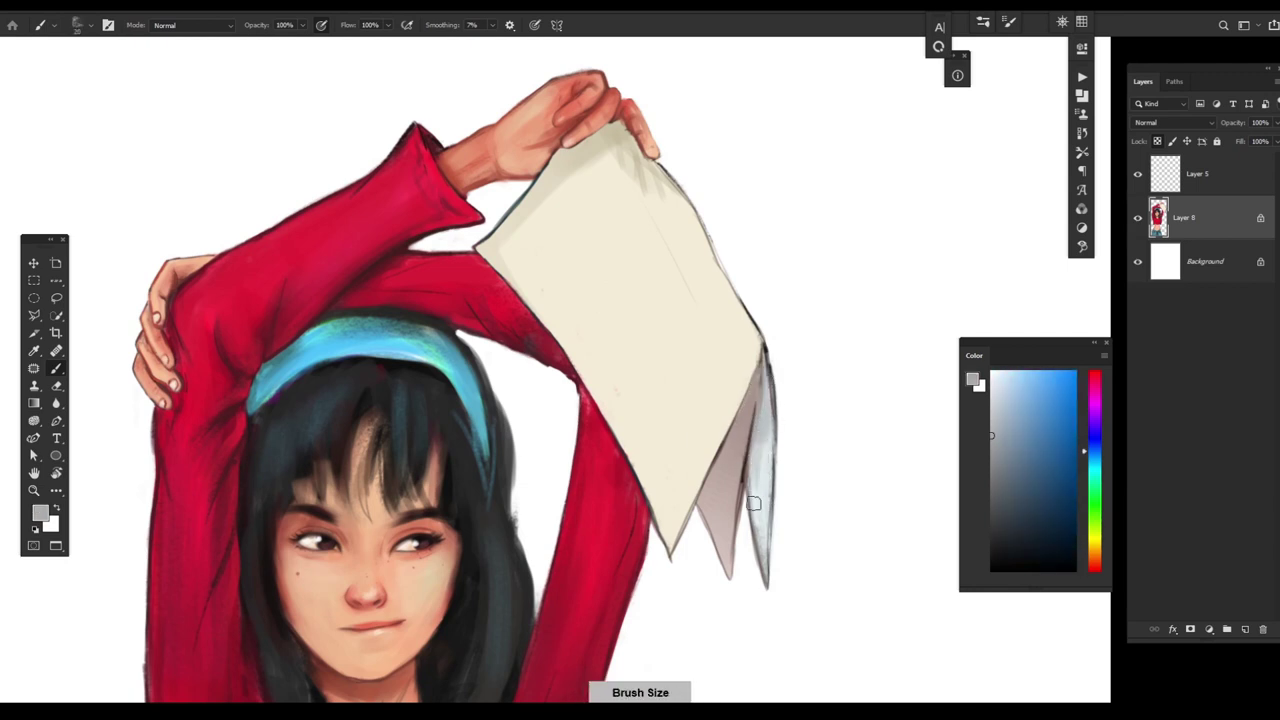
{"action": "left_click", "coordinate": [738, 518], "text": "alt"}
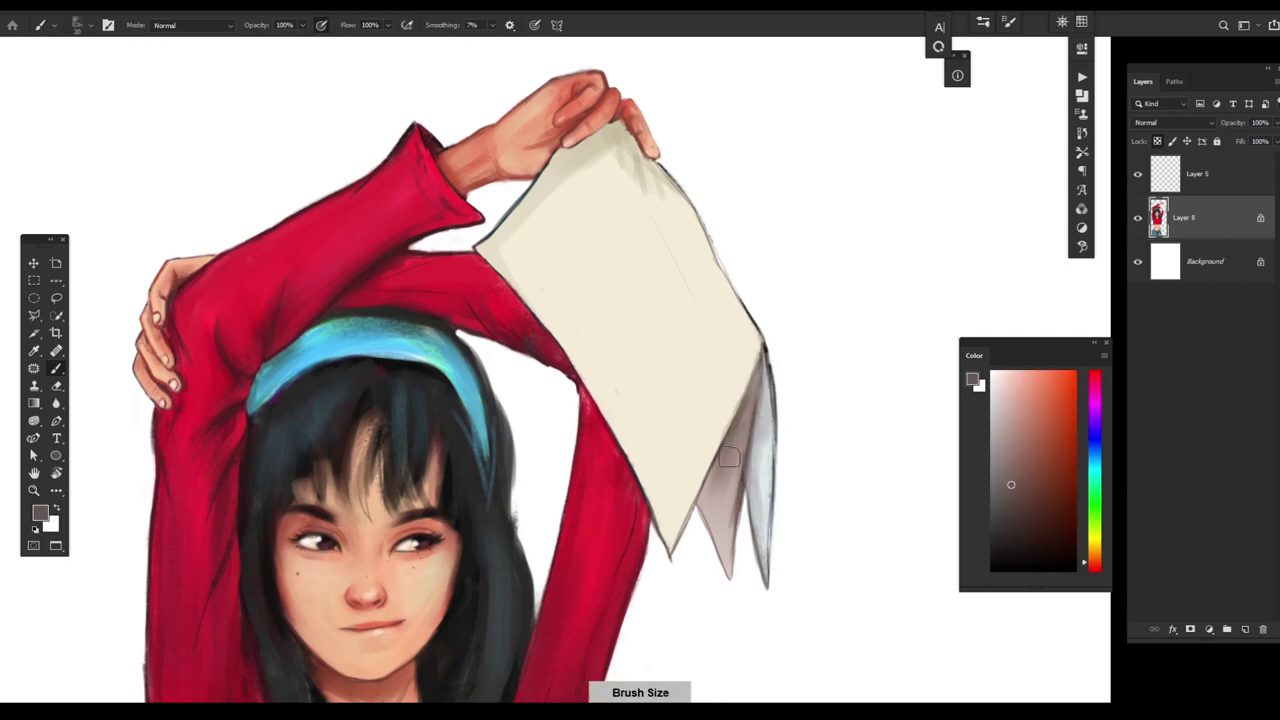
- Refine the outlines of the page corners and the front sheet's outer edge with sampled grey and dark grey-brown
{"action": "left_click", "coordinate": [752, 350], "text": "alt"}
{"action": "left_click", "coordinate": [758, 345], "text": "alt"}
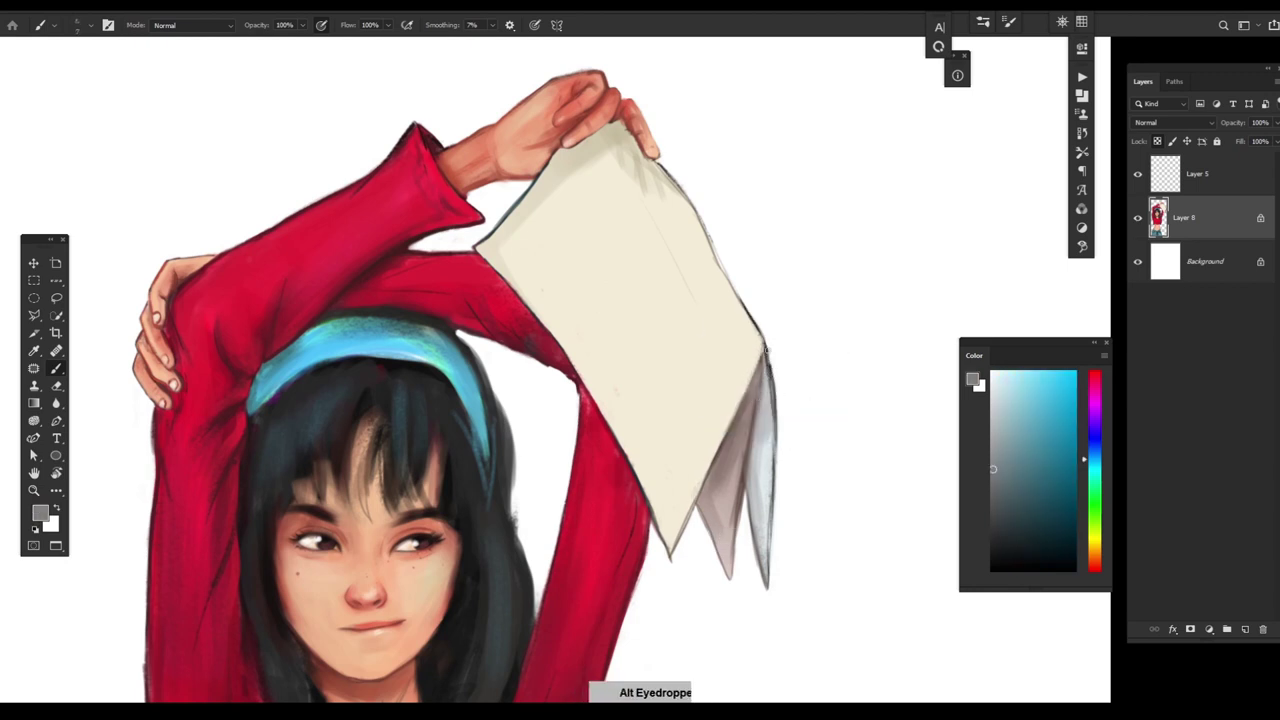
{"action": "left_click", "coordinate": [748, 318], "text": "alt"}
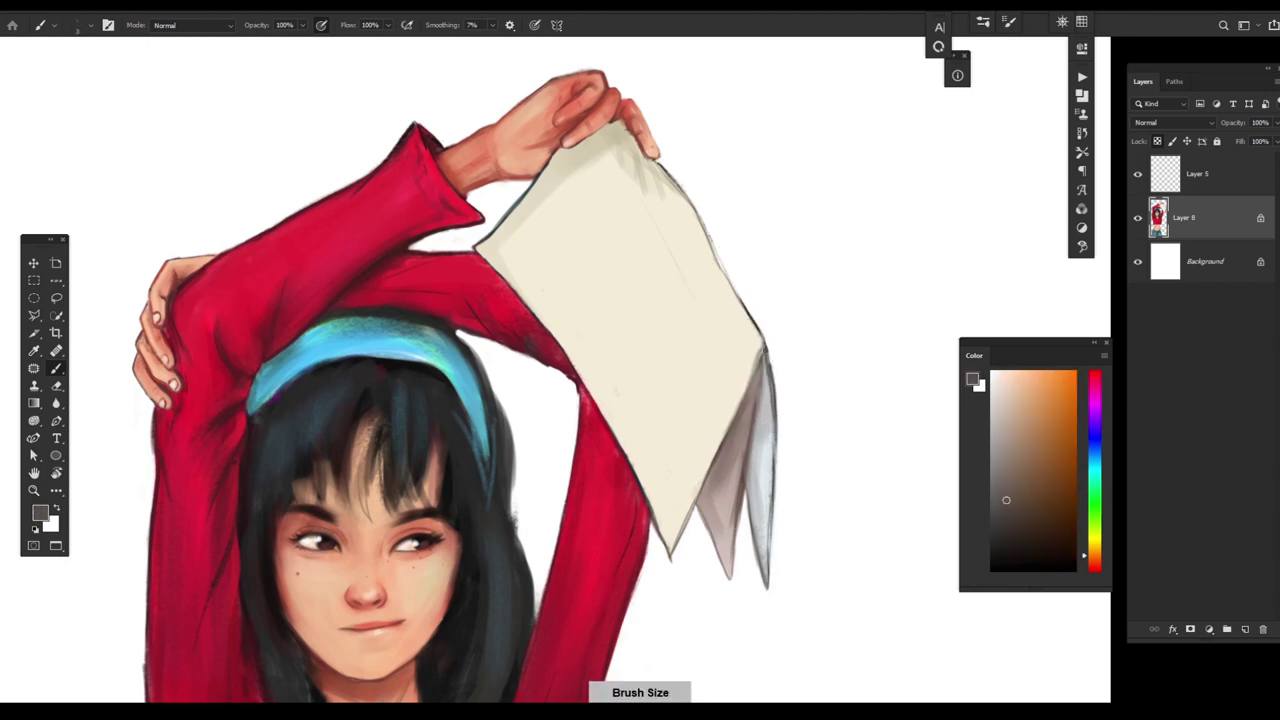
{"action": "right_click", "coordinate": [715, 437]}
{"action": "key", "text": "Escape"}
{"action": "left_click_drag", "start_coordinate": [716, 460], "coordinate": [670, 556]}
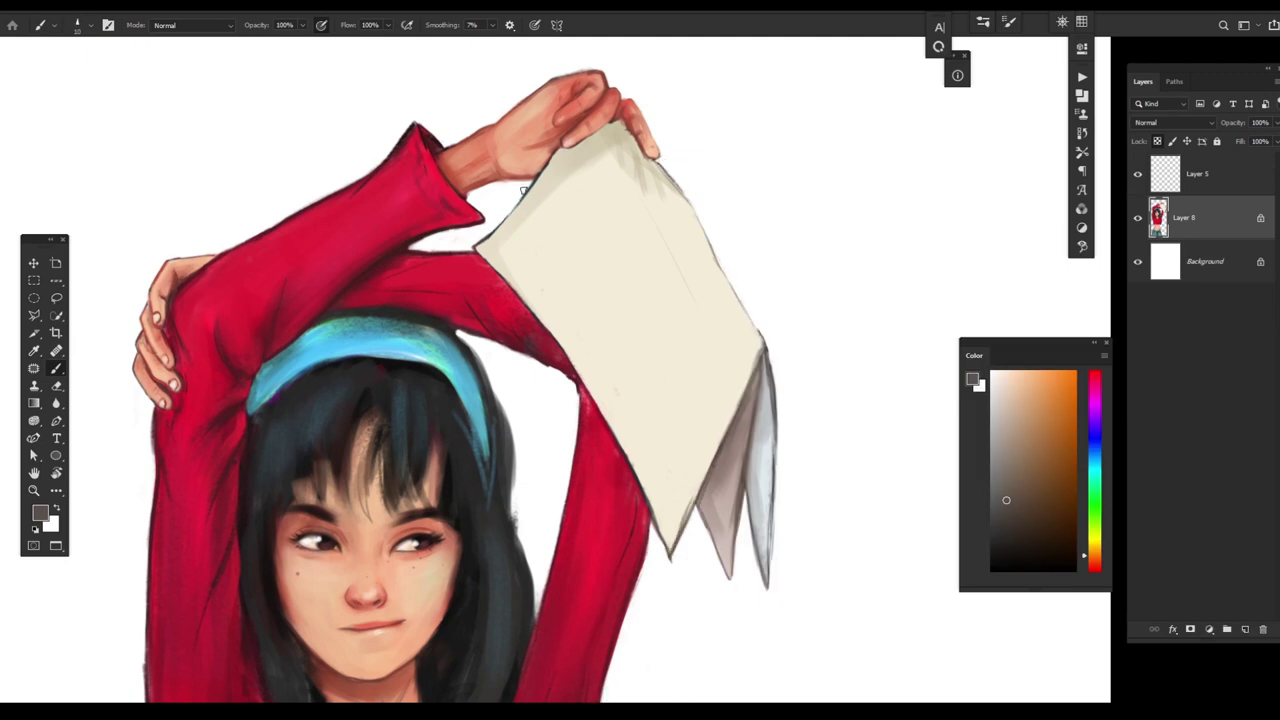
- Undo the last stroke and tidy the front sheet's corner and edge beside the cuff with sampled cream and dark red
{"action": "key", "text": "ctrl+z"}
{"action": "left_click", "coordinate": [519, 257], "text": "alt"}
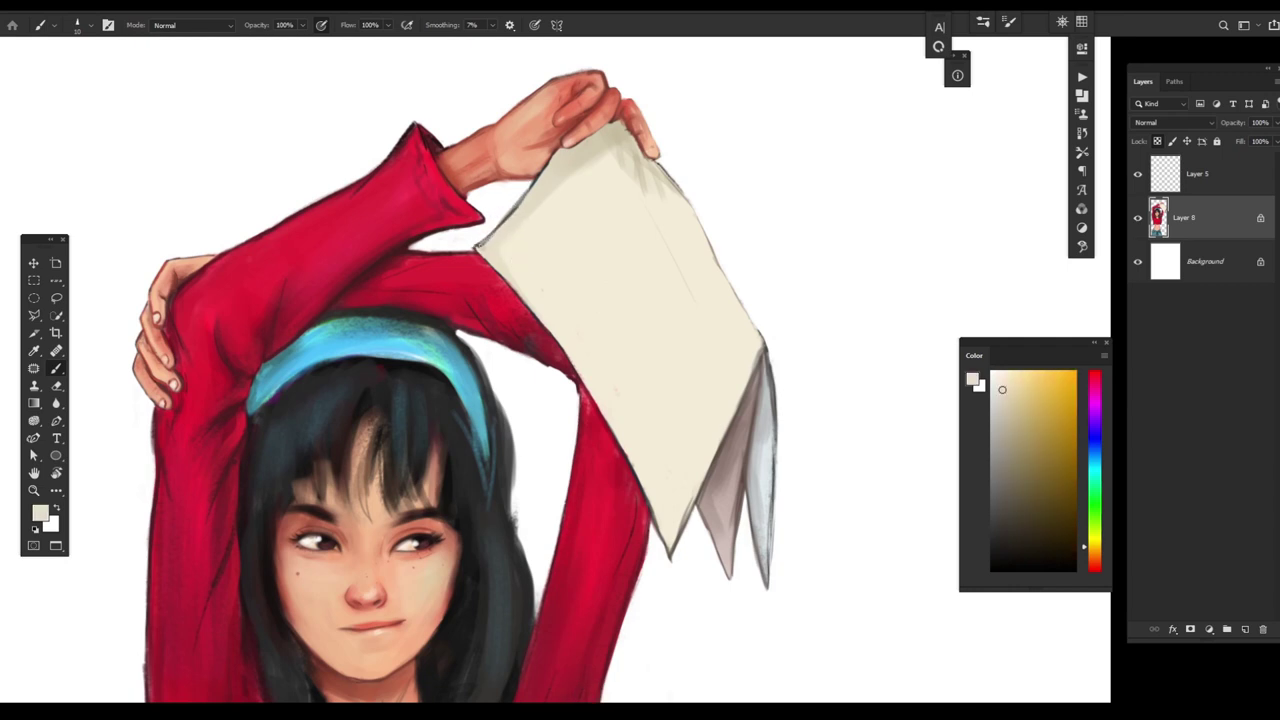
{"action": "left_click", "coordinate": [460, 288], "text": "alt"}
{"action": "left_click_drag", "start_coordinate": [472, 248], "coordinate": [503, 219]}
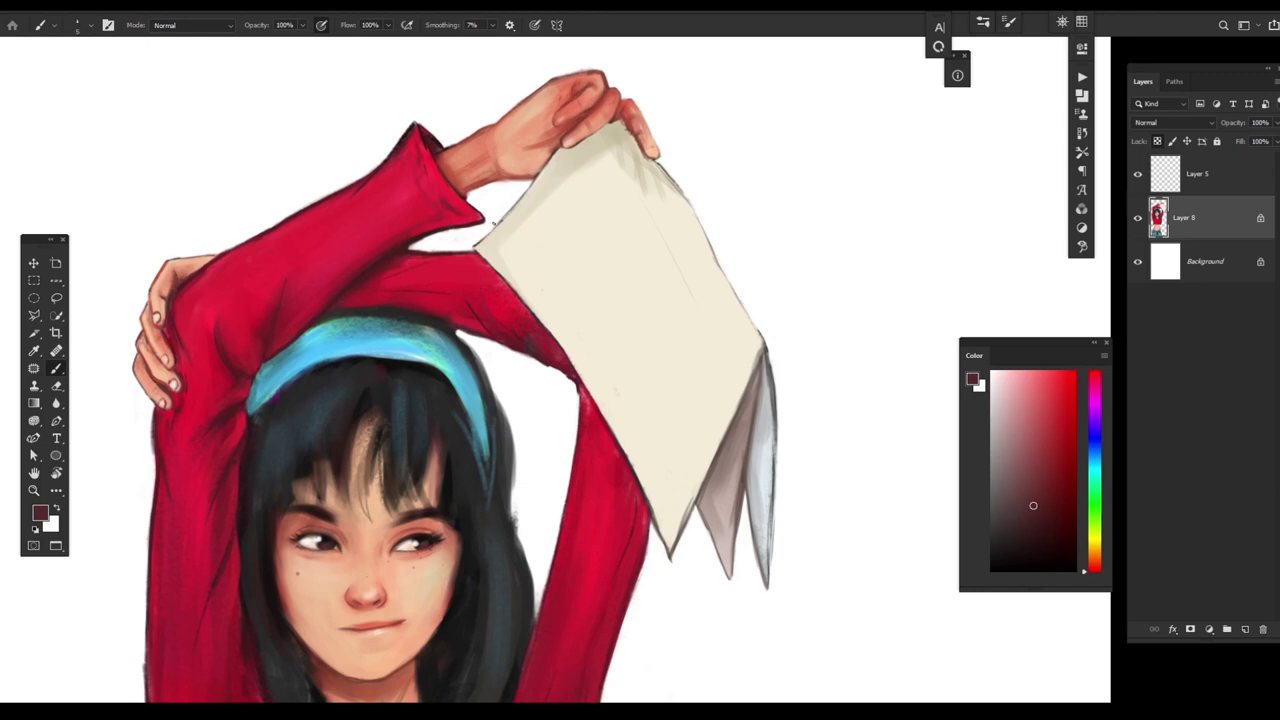
{"action": "key", "text": "bracketright"}
{"action": "left_click", "coordinate": [534, 186], "text": "alt"}
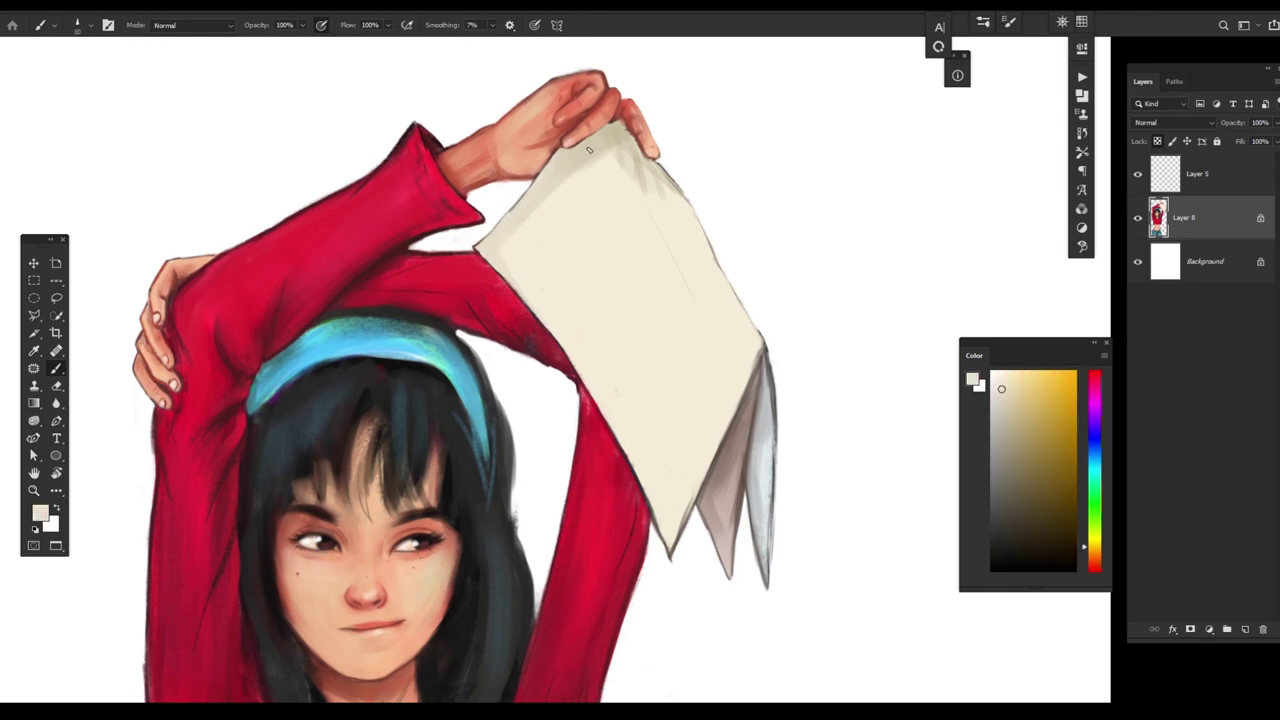
- Paint thin white highlights on the middle page and along the front sheet's lower edge
{"action": "key", "text": "x"}
{"action": "key", "text": "bracketleft"}
{"action": "left_click_drag", "start_coordinate": [750, 402], "coordinate": [727, 496]}
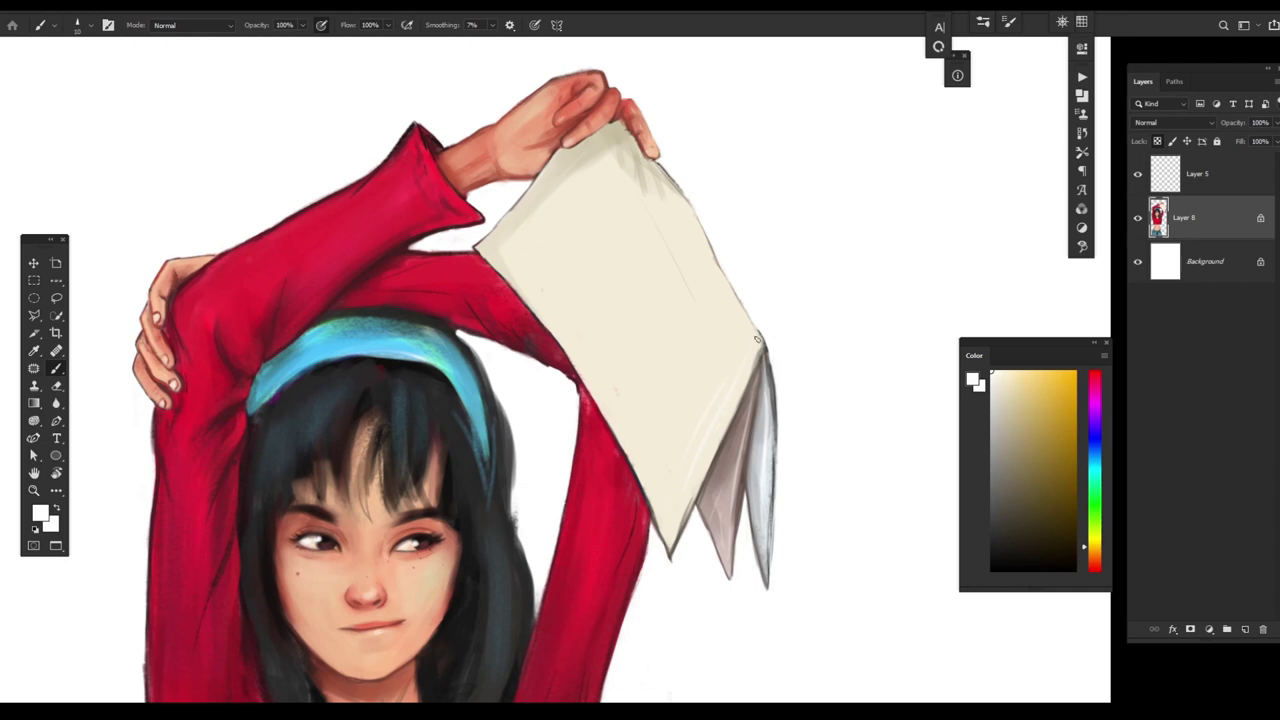
- Draw thin dark blue-grey parallel lines across the front sheet's lower part and a rounded box outline along its outer edge
{"action": "left_click", "coordinate": [666, 449], "text": "alt"}
{"action": "key", "text": "bracketleft"}
{"action": "left_click_drag", "start_coordinate": [645, 480], "coordinate": [705, 380]}
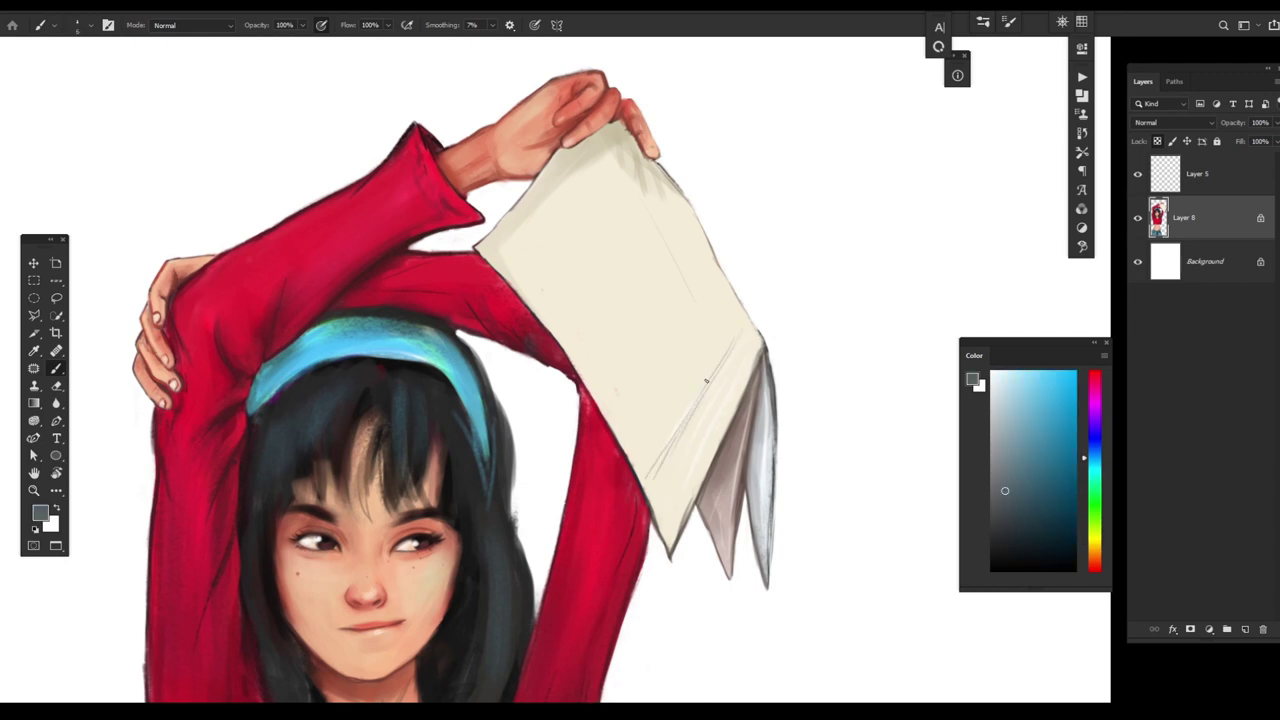
{"action": "mouse_move", "coordinate": [754, 324]}
{"action": "left_mouse_down"}
{"action": "mouse_move", "coordinate": [691, 209]}
{"action": "mouse_move", "coordinate": [706, 240]}
{"action": "left_mouse_up"}
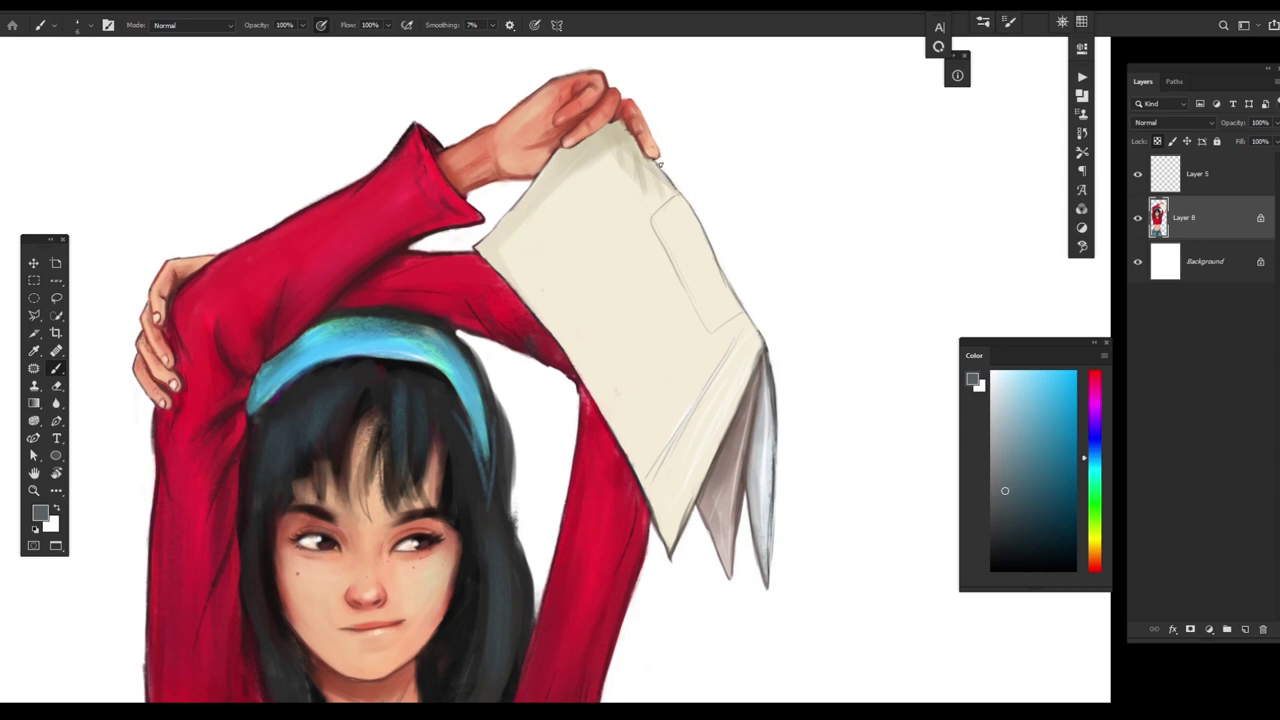
- Sketch small doodles inside the front sheet's rounded box with a thinner dark grey brush and add a zigzag mark above it
{"action": "key", "text": "bracketleft"}
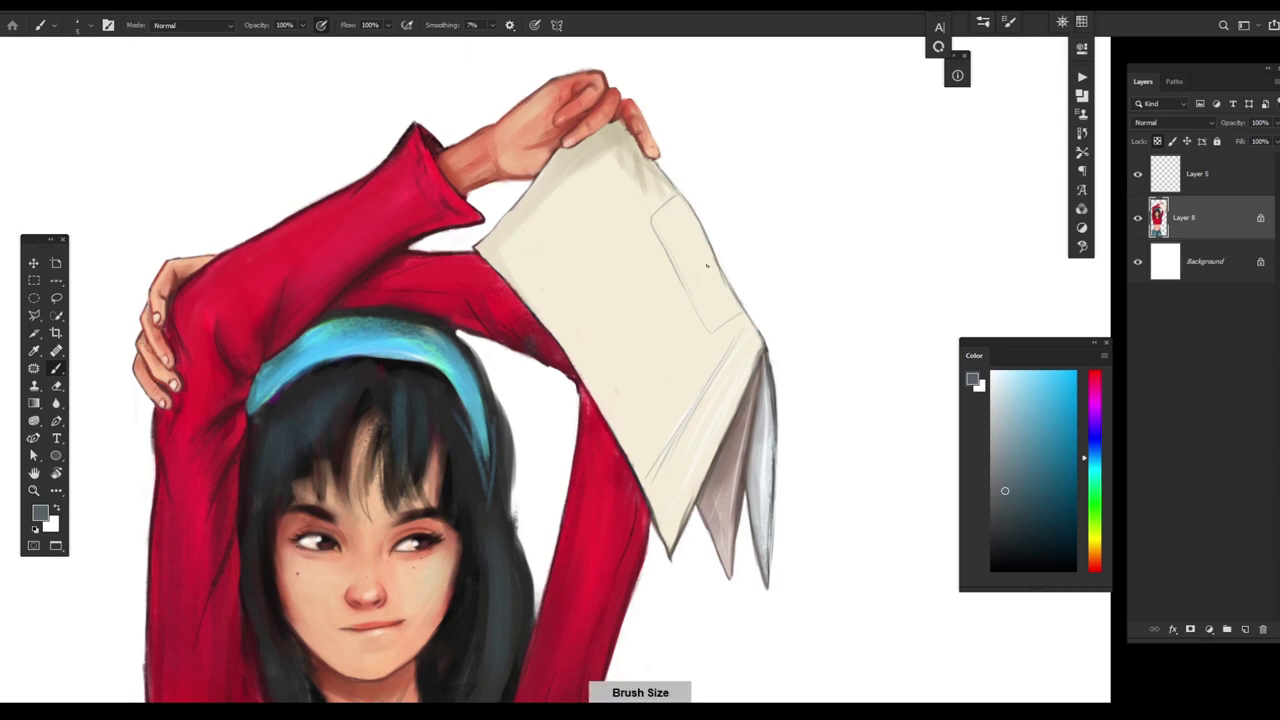
{"action": "mouse_move", "coordinate": [707, 266]}
{"action": "left_mouse_down"}
{"action": "mouse_move", "coordinate": [730, 293]}
{"action": "mouse_move", "coordinate": [710, 297]}
{"action": "mouse_move", "coordinate": [724, 300]}
{"action": "mouse_move", "coordinate": [825, 276]}
{"action": "left_mouse_up"}
{"action": "key", "text": "bracketleft"}
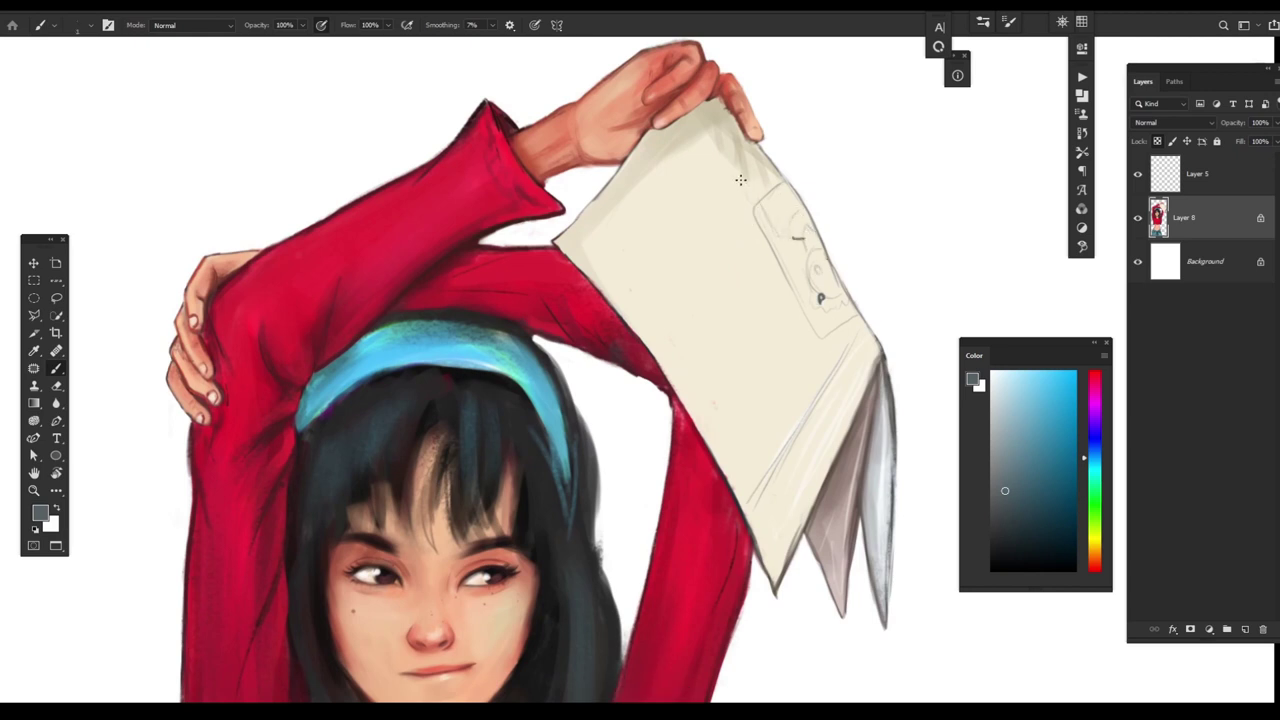
{"action": "left_click_drag", "start_coordinate": [740, 180], "coordinate": [752, 164]}
- Cover the front sheet with thin handwriting-like lines and short dashes in dark grey, touching up with sampled cream
{"action": "key", "text": "bracketleft"}
{"action": "mouse_move", "coordinate": [612, 288]}
{"action": "left_mouse_down"}
{"action": "mouse_move", "coordinate": [662, 242]}
{"action": "mouse_move", "coordinate": [642, 242]}
{"action": "mouse_move", "coordinate": [666, 218]}
{"action": "left_mouse_up"}
{"action": "key", "text": "bracketleft"}
{"action": "left_click_drag", "start_coordinate": [588, 228], "coordinate": [638, 188]}
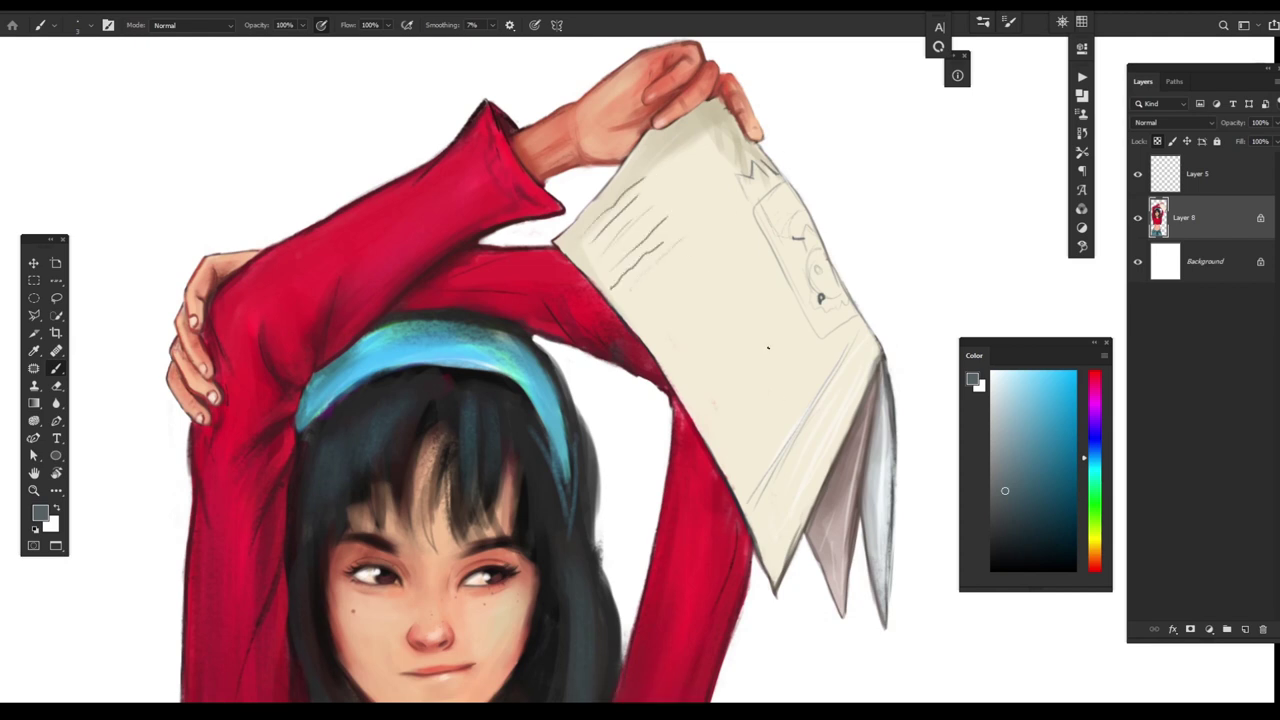
{"action": "left_click_drag", "start_coordinate": [752, 506], "coordinate": [852, 318]}
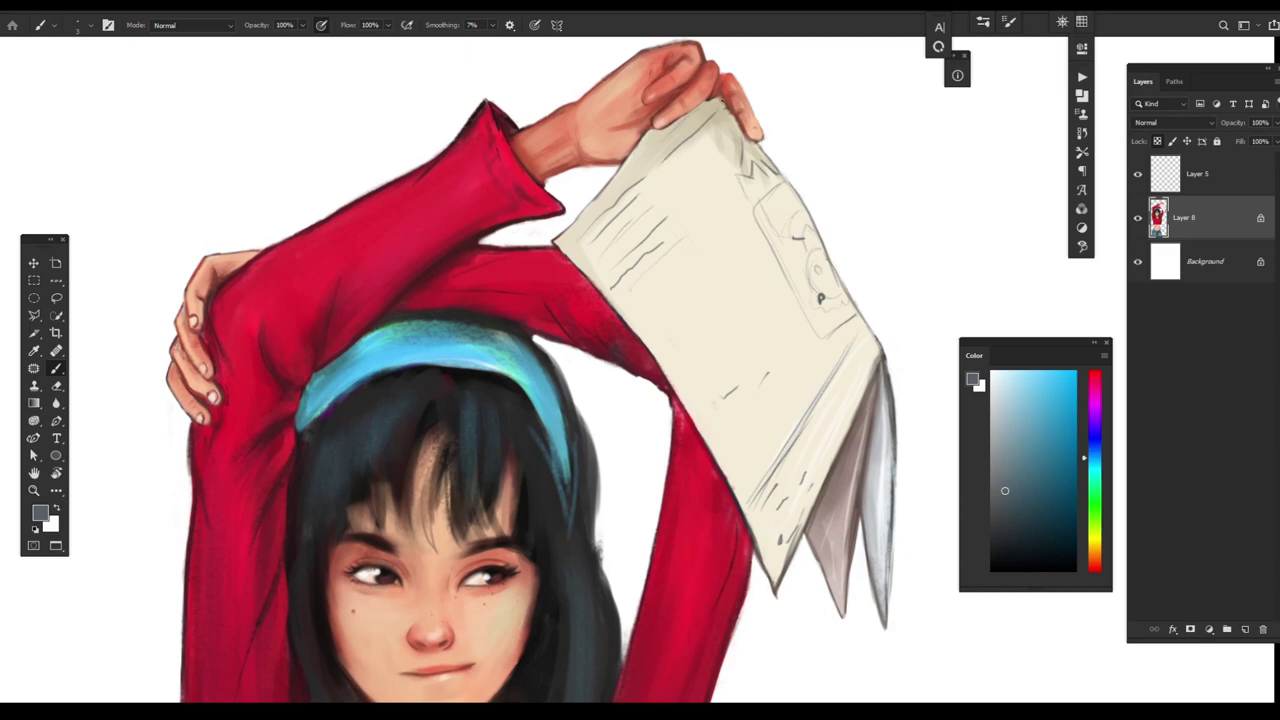
{"action": "left_click_drag", "start_coordinate": [763, 133], "coordinate": [762, 302]}
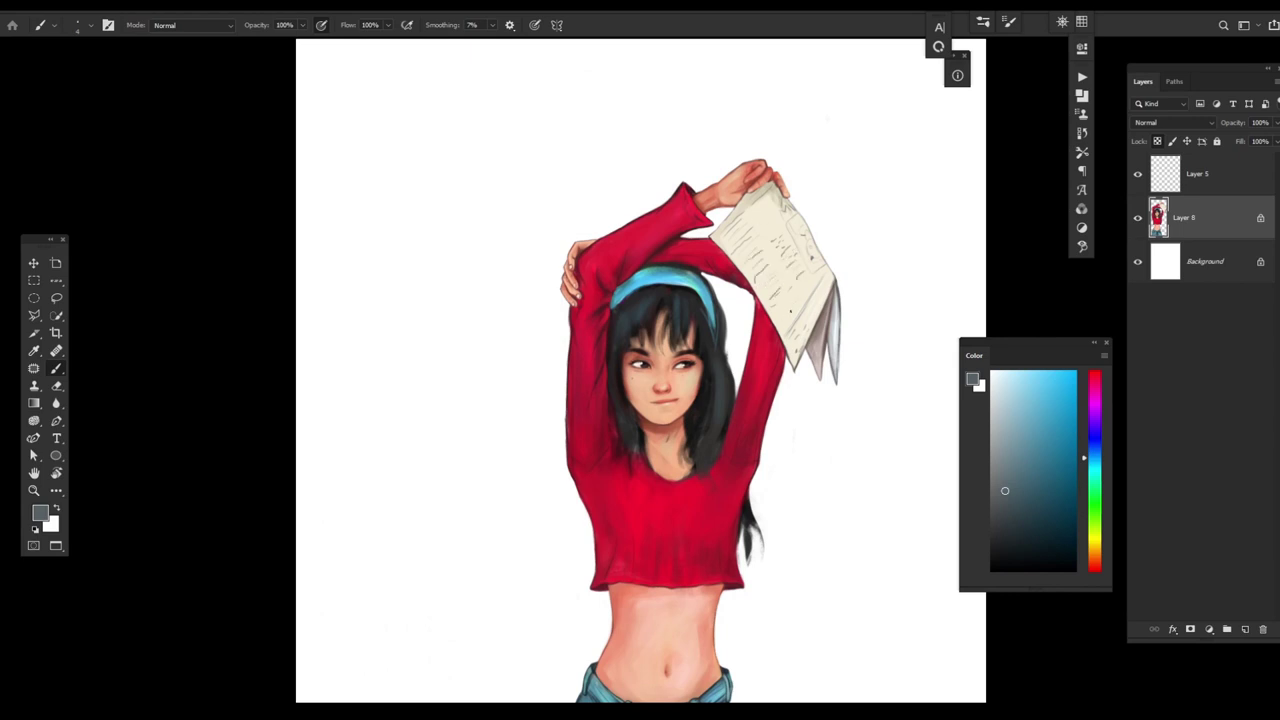
{"action": "left_click_drag", "start_coordinate": [790, 318], "coordinate": [823, 263]}
{"action": "left_click", "coordinate": [826, 265], "text": "alt"}
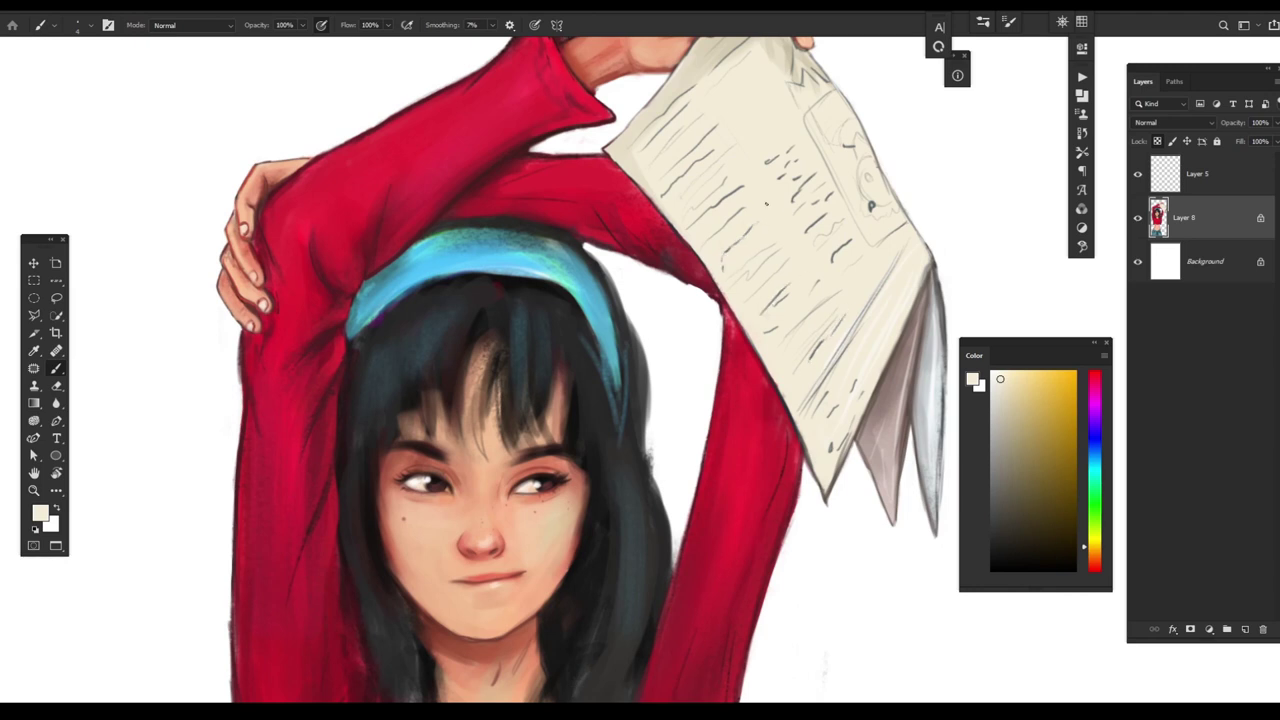
{"action": "left_click_drag", "start_coordinate": [712, 152], "coordinate": [790, 420]}
- On Layer 5, paint long wavy near-black strands from the hair beside the neck down over the red top
{"action": "key", "text": "b"}
{"action": "right_click", "coordinate": [740, 228]}
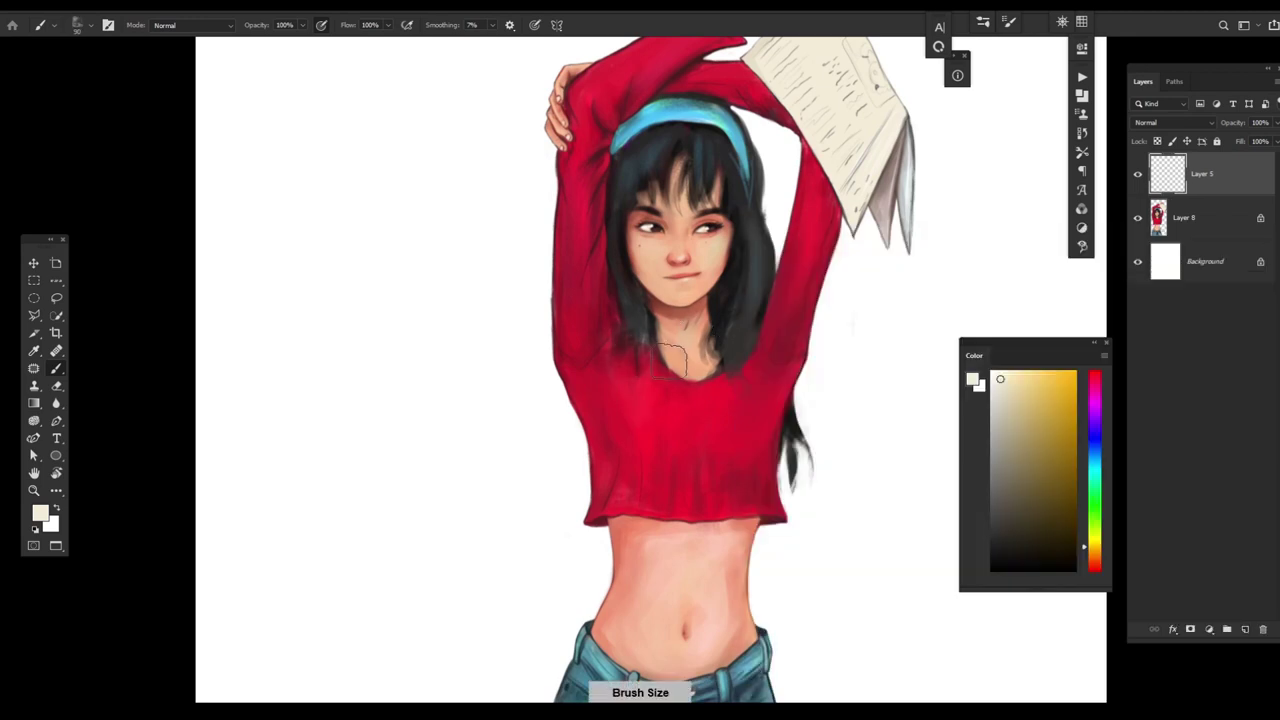
{"action": "left_click", "coordinate": [742, 274], "text": "alt"}
{"action": "mouse_move", "coordinate": [742, 274]}
{"action": "left_mouse_down"}
{"action": "mouse_move", "coordinate": [700, 355]}
{"action": "mouse_move", "coordinate": [720, 378]}
{"action": "mouse_move", "coordinate": [716, 480]}
{"action": "left_mouse_up"}
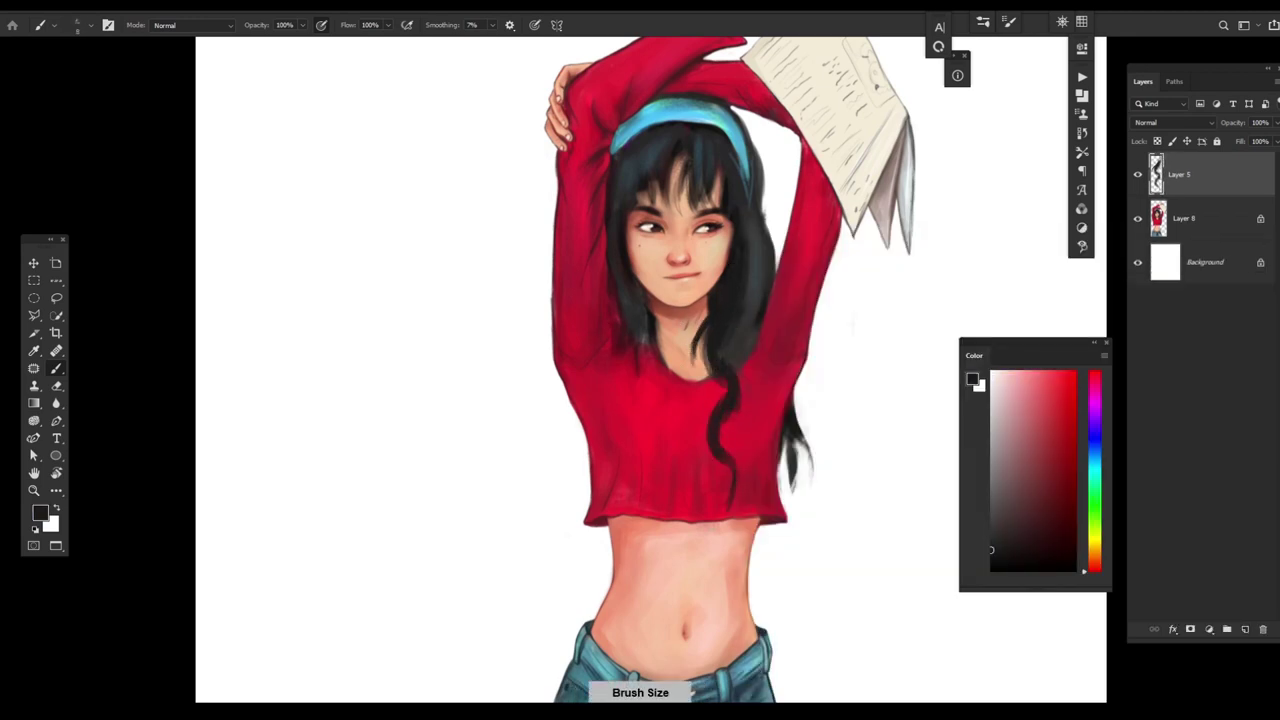
{"action": "mouse_move", "coordinate": [752, 276]}
{"action": "left_mouse_down"}
{"action": "mouse_move", "coordinate": [775, 333]}
{"action": "mouse_move", "coordinate": [763, 387]}
{"action": "left_mouse_up"}
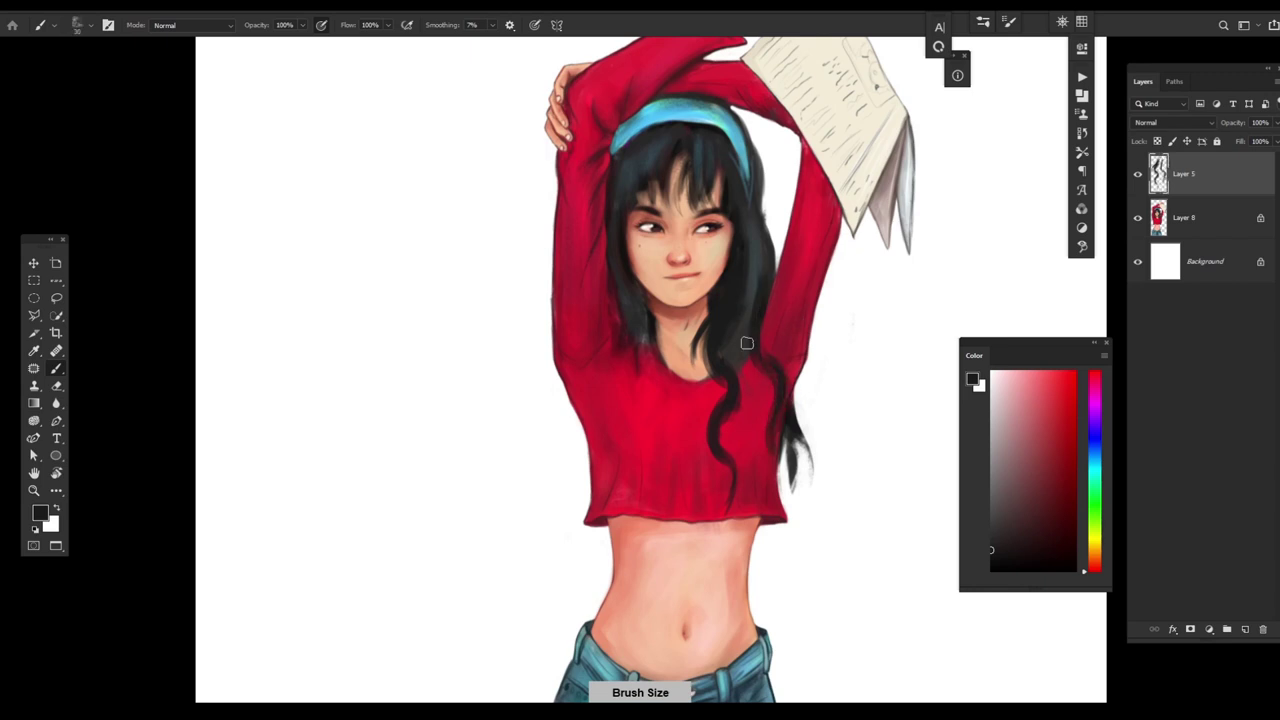
- Fill in the hair between the new wavy strands with sampled dark tones and extend strokes up towards the headband
{"action": "left_click", "coordinate": [757, 312], "text": "alt"}
{"action": "left_click", "coordinate": [748, 378], "text": "alt"}
{"action": "mouse_move", "coordinate": [748, 378]}
{"action": "left_mouse_down"}
{"action": "mouse_move", "coordinate": [749, 429]}
{"action": "mouse_move", "coordinate": [763, 414]}
{"action": "left_mouse_up"}
{"action": "left_click_drag", "start_coordinate": [781, 457], "coordinate": [744, 358]}
{"action": "mouse_move", "coordinate": [760, 268]}
{"action": "left_mouse_down"}
{"action": "mouse_move", "coordinate": [753, 199]}
{"action": "mouse_move", "coordinate": [769, 239]}
{"action": "mouse_move", "coordinate": [749, 145]}
{"action": "left_mouse_up"}
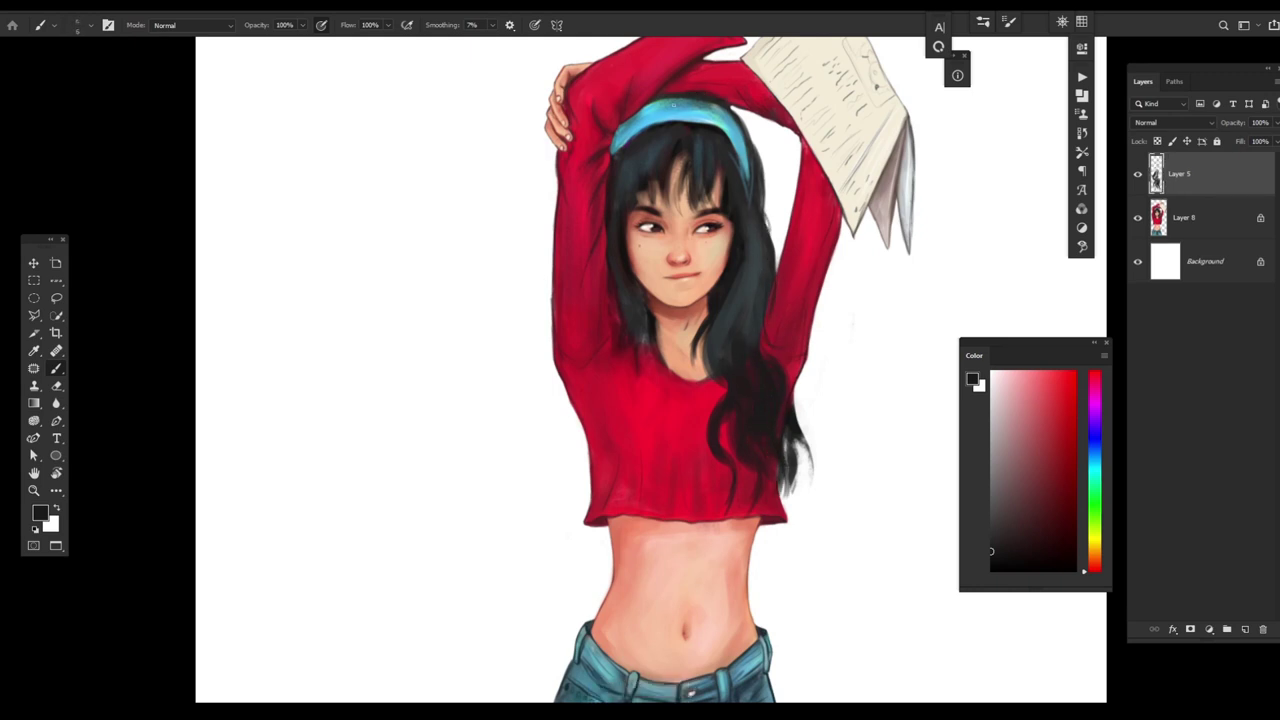
- Paint fine near-black strands through the fringe above both eyes with a smaller brush
{"action": "key", "text": "["}
{"action": "mouse_move", "coordinate": [664, 214]}
{"action": "left_mouse_down"}
{"action": "mouse_move", "coordinate": [668, 157]}
{"action": "mouse_move", "coordinate": [638, 212]}
{"action": "left_mouse_up"}
{"action": "key", "text": "["}
{"action": "key", "text": "["}
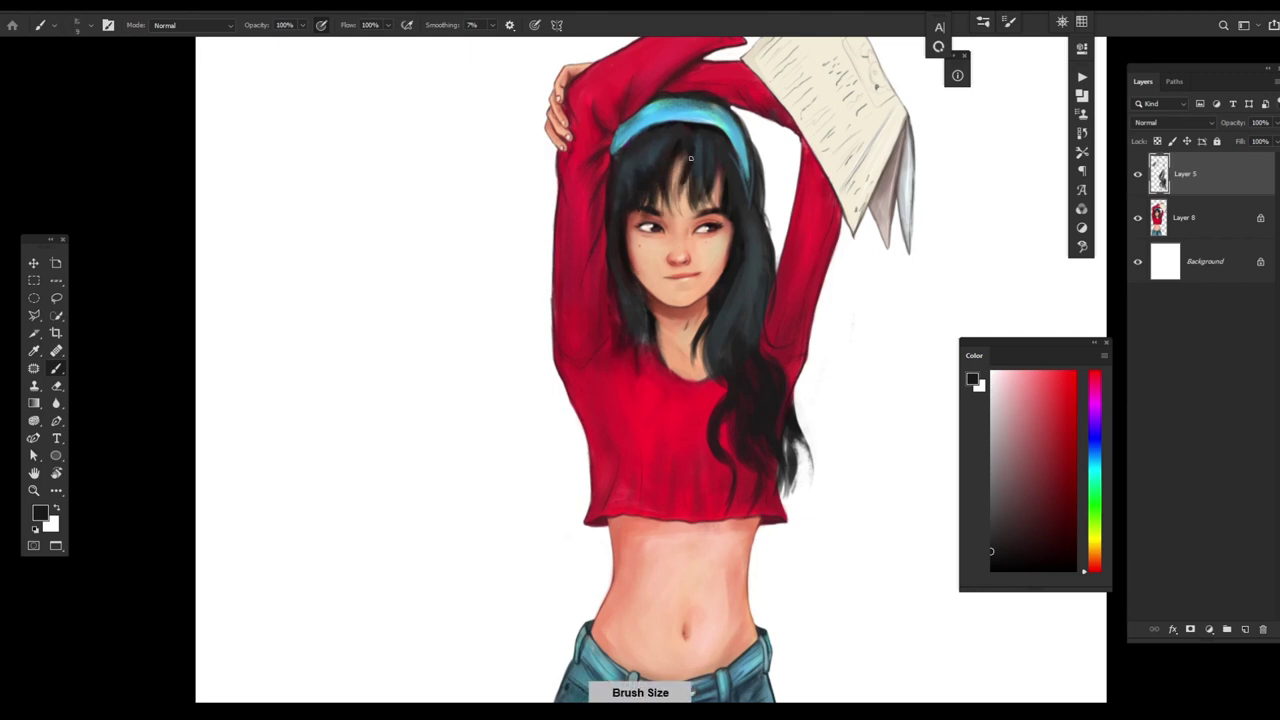
{"action": "mouse_move", "coordinate": [691, 160]}
{"action": "left_mouse_down"}
{"action": "mouse_move", "coordinate": [695, 212]}
{"action": "mouse_move", "coordinate": [722, 212]}
{"action": "left_mouse_up"}
{"action": "key", "text": "["}
- Refine the fringe's parting below the headband with sampled dark grey, skin brown and very dark brown
{"action": "left_click", "coordinate": [726, 174], "text": "alt"}
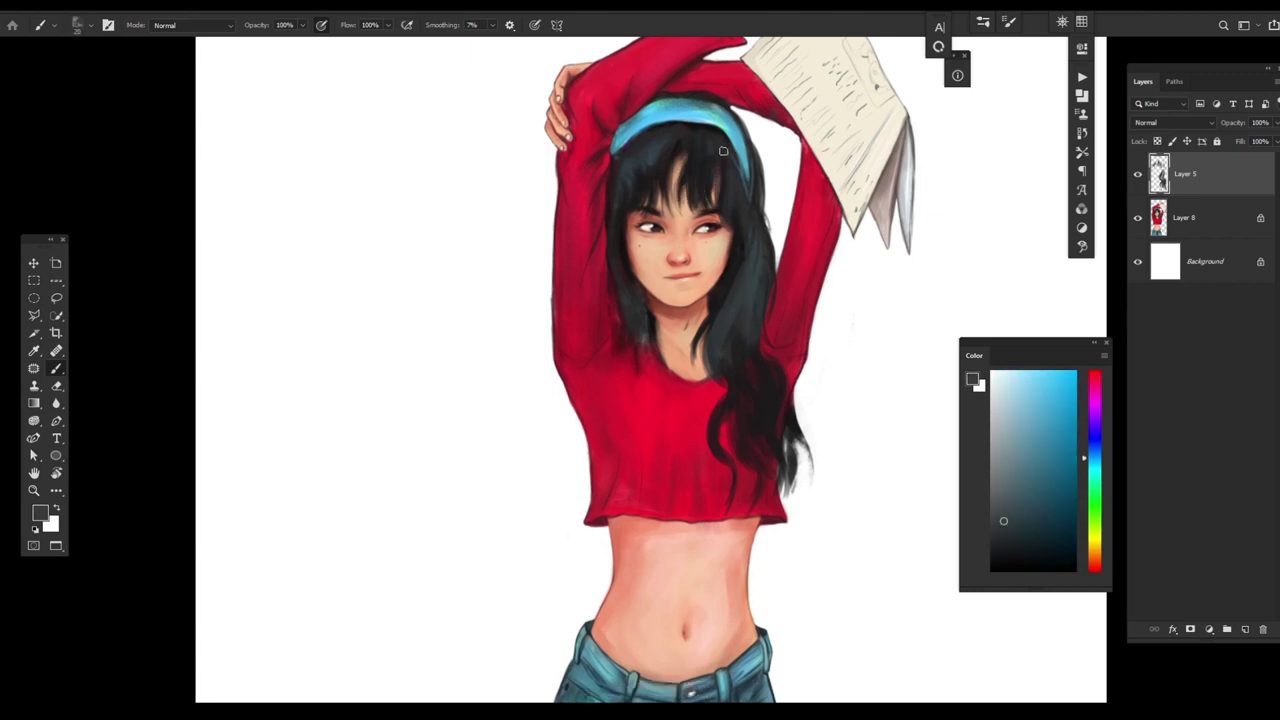
{"action": "left_click", "coordinate": [712, 158], "text": "alt"}
{"action": "left_click", "coordinate": [676, 165], "text": "alt"}
{"action": "key", "text": "["}
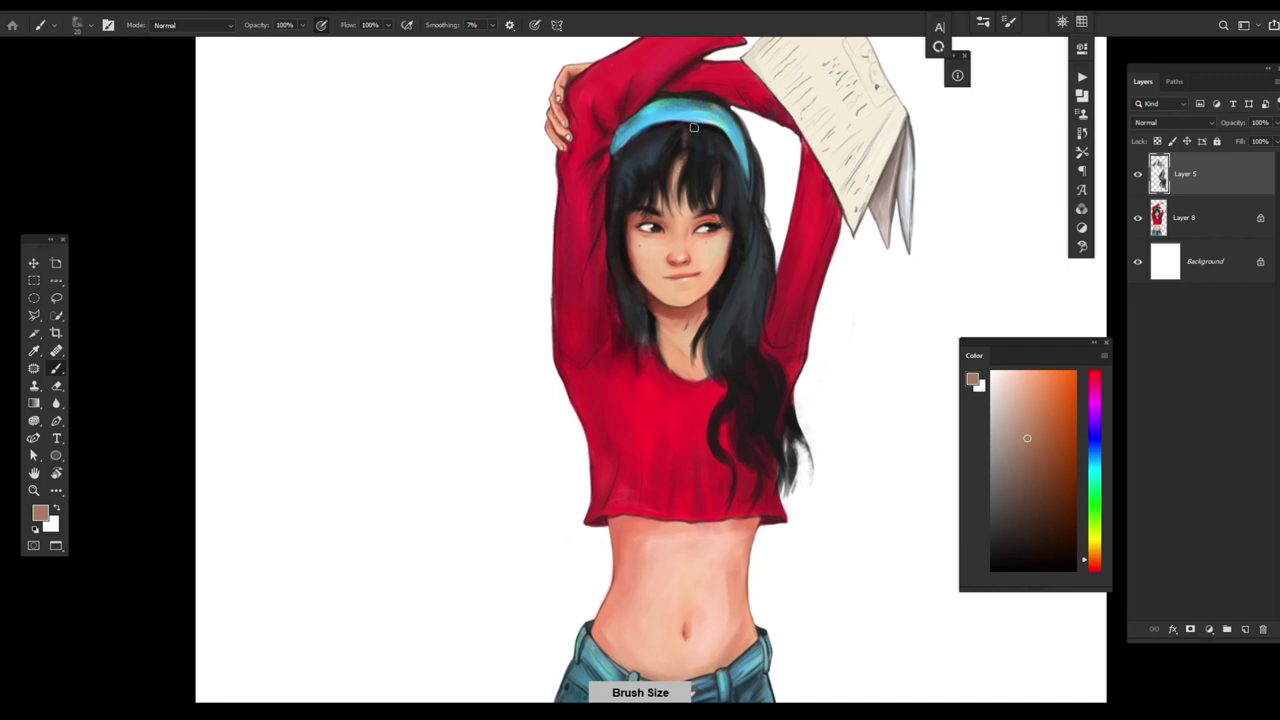
{"action": "left_click", "coordinate": [700, 289], "text": "alt"}
{"action": "key", "text": "["}
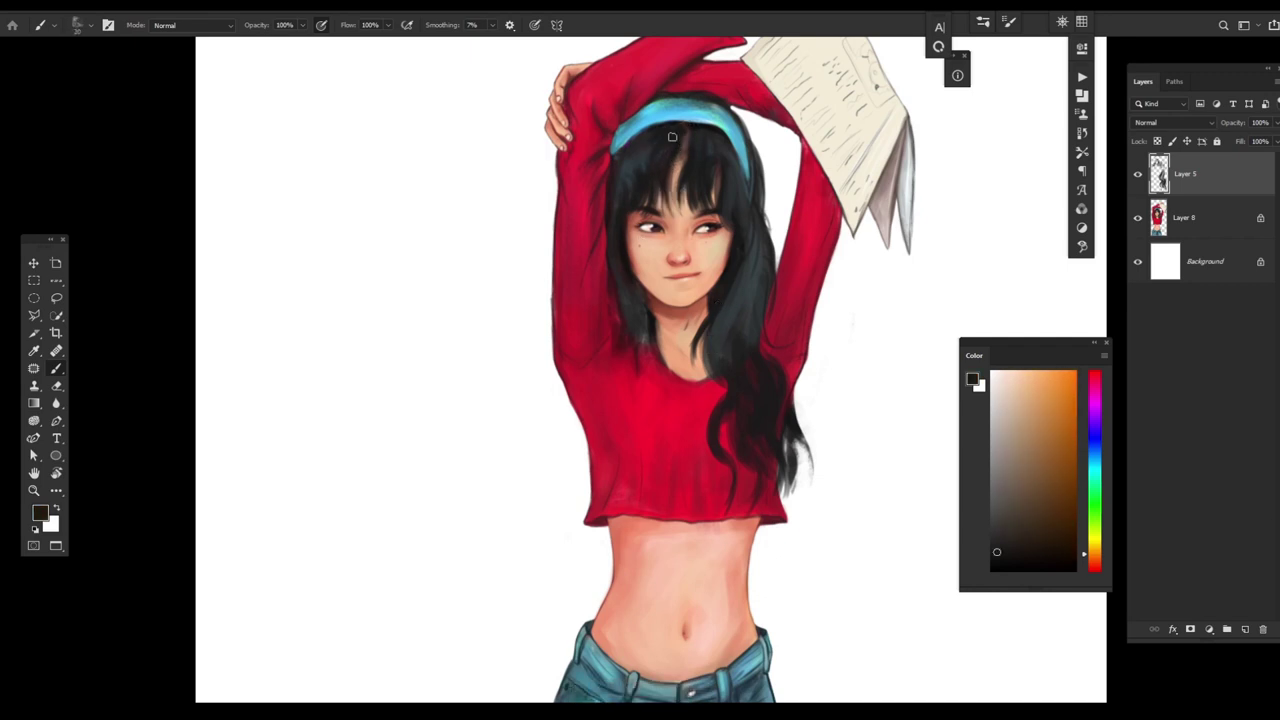
- Darken the long hair running from the headband's end down past the cheek with very dark brown
{"action": "key", "text": "bracketright"}
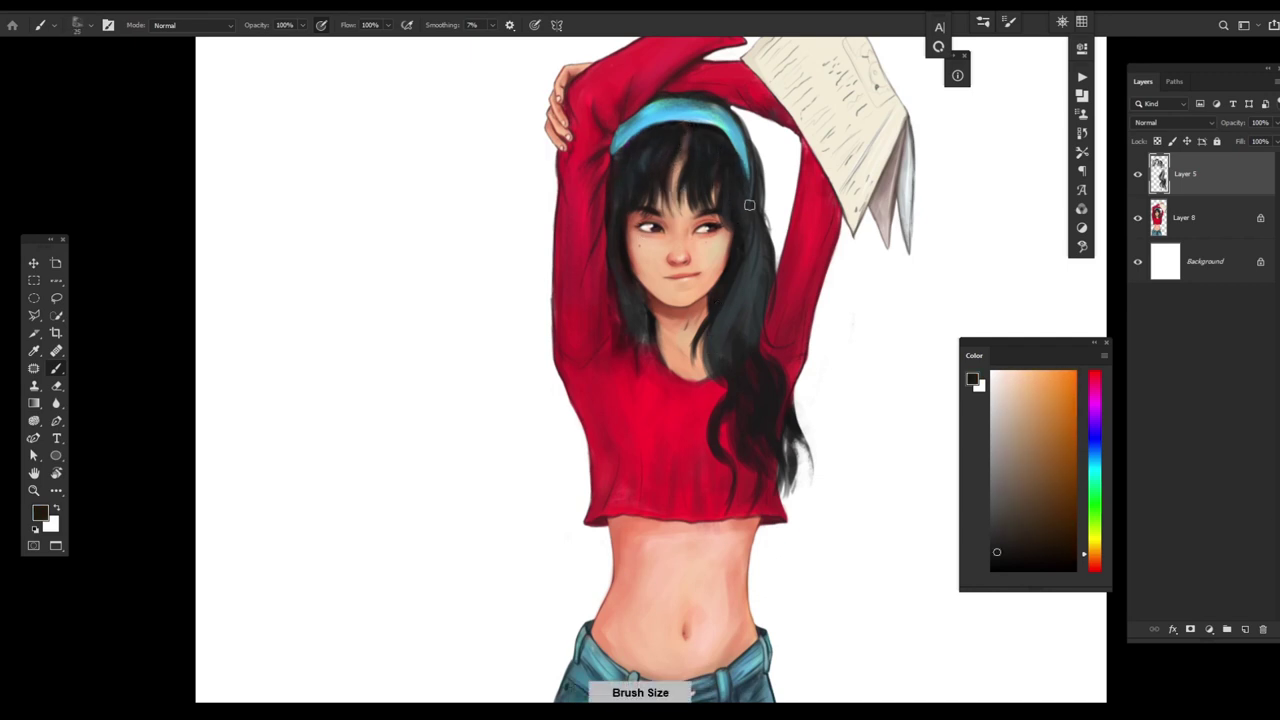
{"action": "mouse_move", "coordinate": [749, 206]}
{"action": "left_mouse_down"}
{"action": "mouse_move", "coordinate": [751, 277]}
{"action": "mouse_move", "coordinate": [754, 210]}
{"action": "mouse_move", "coordinate": [720, 313]}
{"action": "mouse_move", "coordinate": [757, 376]}
{"action": "left_mouse_up"}
{"action": "key", "text": "bracketright"}
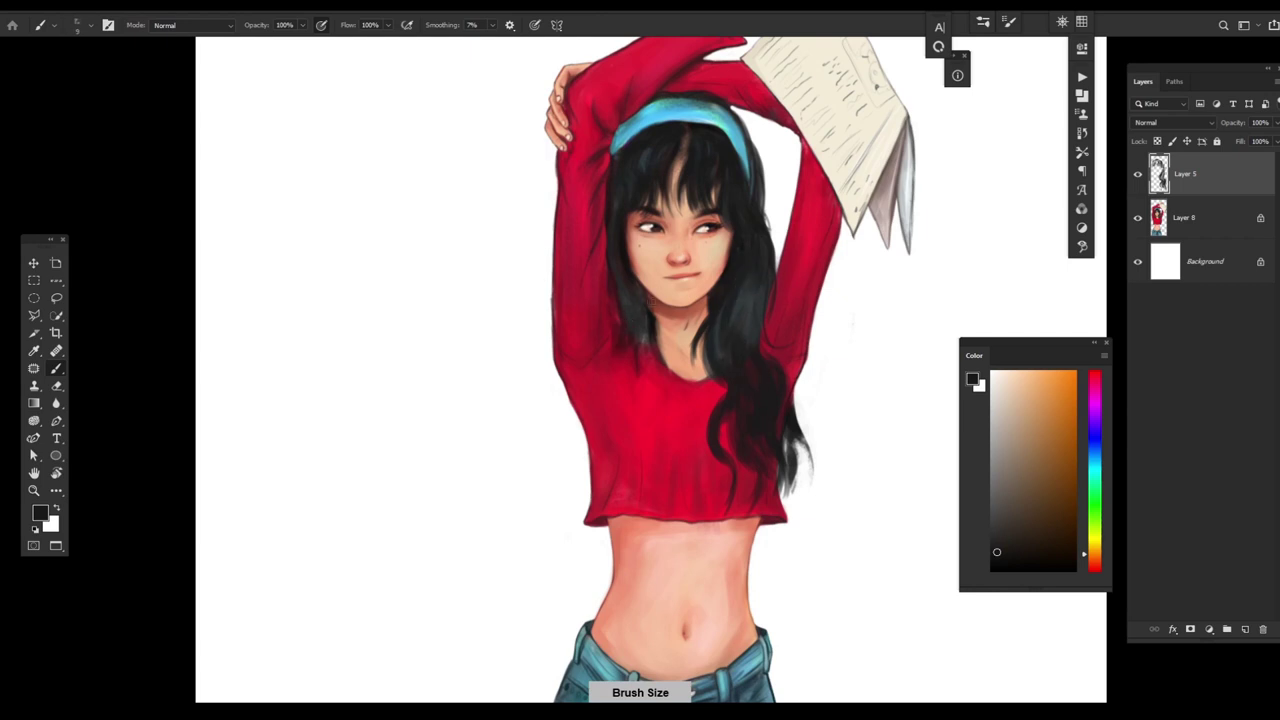
- Paint wavy dark strands on the hair's thinner side, falling from the neck over the shoulder and chest
{"action": "mouse_move", "coordinate": [652, 322]}
{"action": "left_mouse_down"}
{"action": "mouse_move", "coordinate": [673, 395]}
{"action": "mouse_move", "coordinate": [654, 335]}
{"action": "mouse_move", "coordinate": [642, 394]}
{"action": "left_mouse_up"}
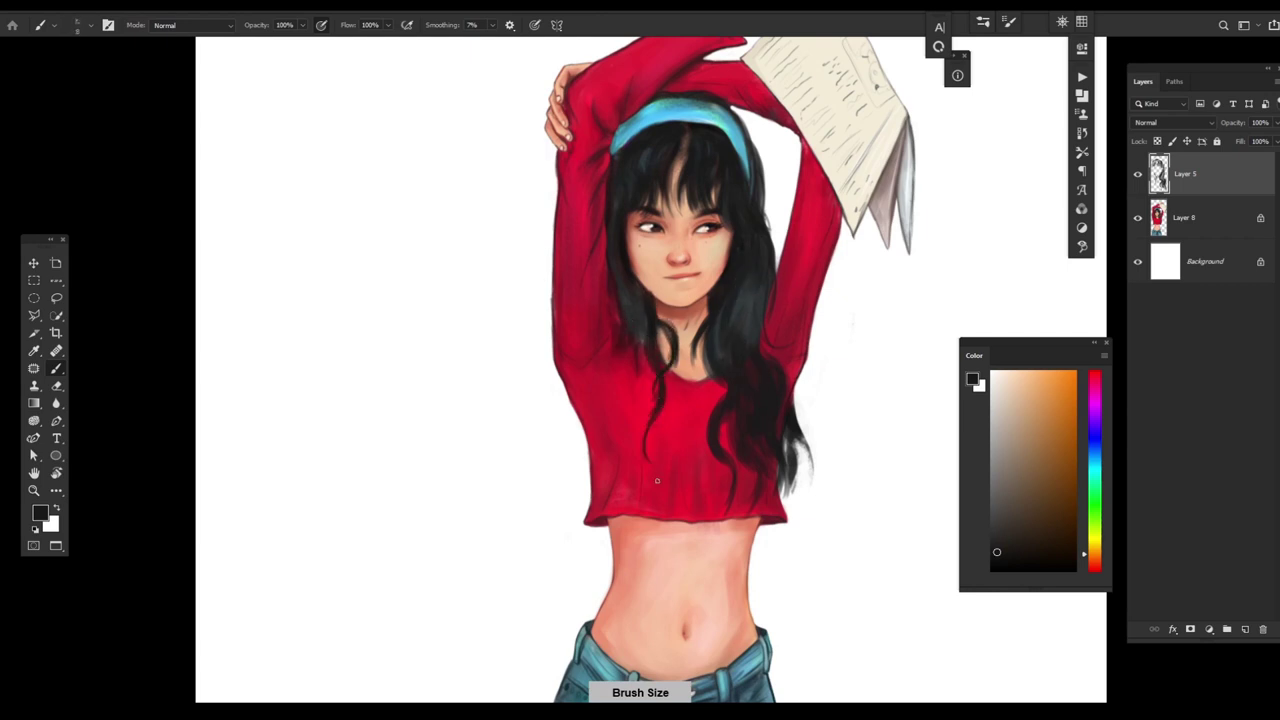
{"action": "key", "text": "bracketleft"}
{"action": "left_click_drag", "start_coordinate": [638, 312], "coordinate": [634, 404]}
{"action": "left_click_drag", "start_coordinate": [634, 334], "coordinate": [620, 468]}
{"action": "key", "text": "bracketleft"}
{"action": "left_click_drag", "start_coordinate": [631, 306], "coordinate": [614, 386]}
- Add dark wavy locks flowing past the top's outer edge towards its hem, replacing one undone stroke
{"action": "left_click_drag", "start_coordinate": [618, 338], "coordinate": [566, 466]}
{"action": "key", "text": "bracketright"}
{"action": "left_click_drag", "start_coordinate": [592, 386], "coordinate": [574, 484]}
{"action": "left_click_drag", "start_coordinate": [631, 351], "coordinate": [576, 525]}
{"action": "key", "text": "ctrl+z"}
{"action": "key", "text": "bracketleft"}
{"action": "left_click_drag", "start_coordinate": [592, 470], "coordinate": [582, 520]}
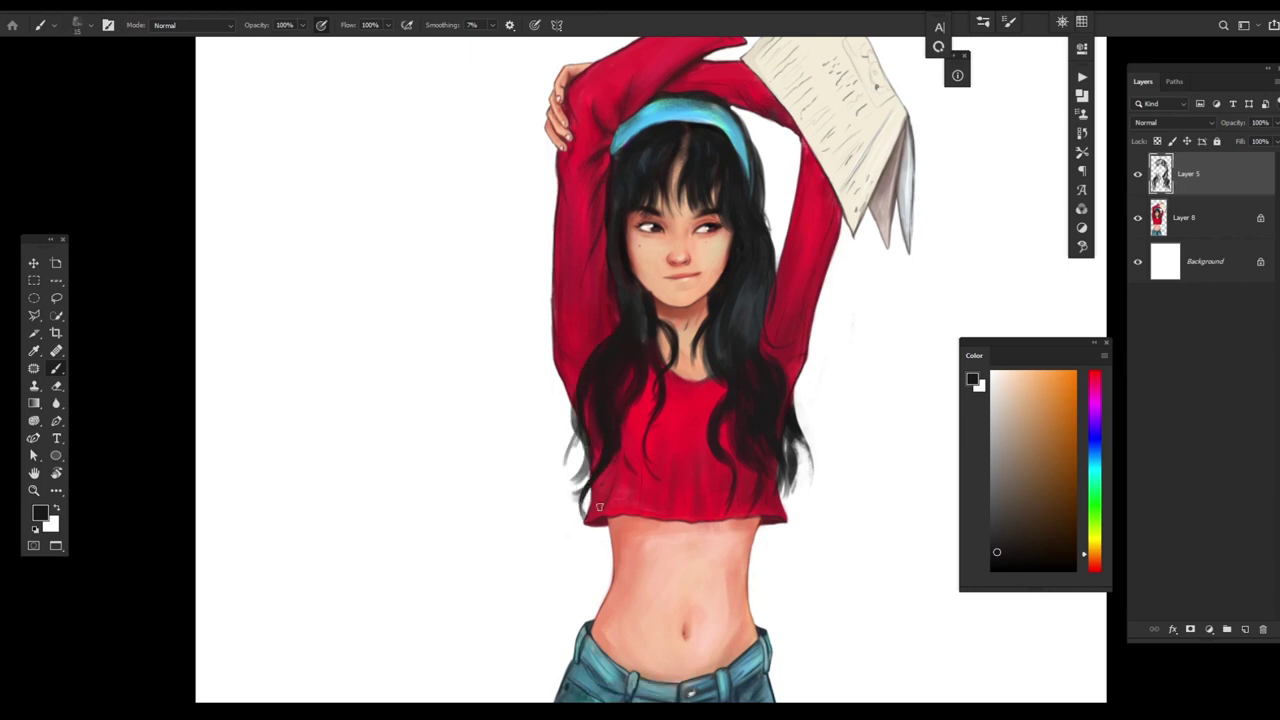
- Undo the last strand, fill the lock over the chest with dark colour and add wispy strands outside the sleeve
{"action": "key", "text": "bracketright"}
{"action": "key", "text": "ctrl+z"}
{"action": "key", "text": "bracketright"}
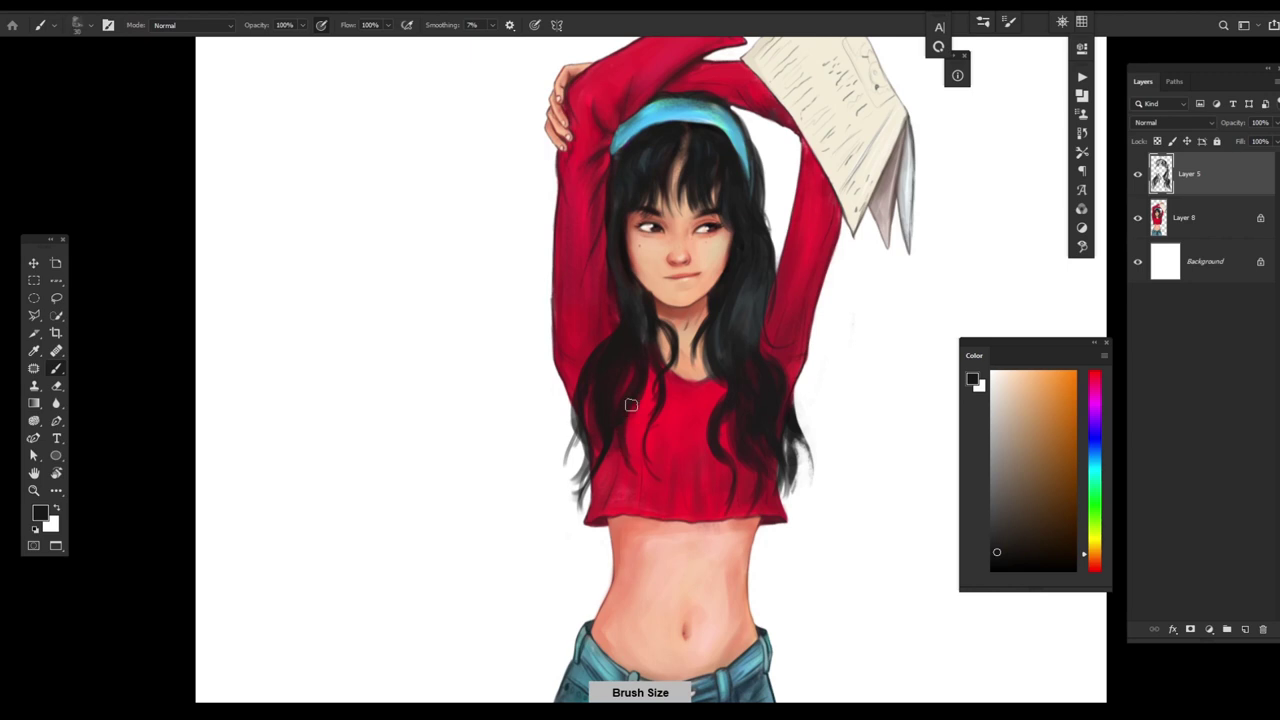
{"action": "left_click_drag", "start_coordinate": [647, 340], "coordinate": [630, 420]}
{"action": "left_click_drag", "start_coordinate": [586, 370], "coordinate": [566, 440]}
{"action": "left_click_drag", "start_coordinate": [568, 394], "coordinate": [546, 460]}
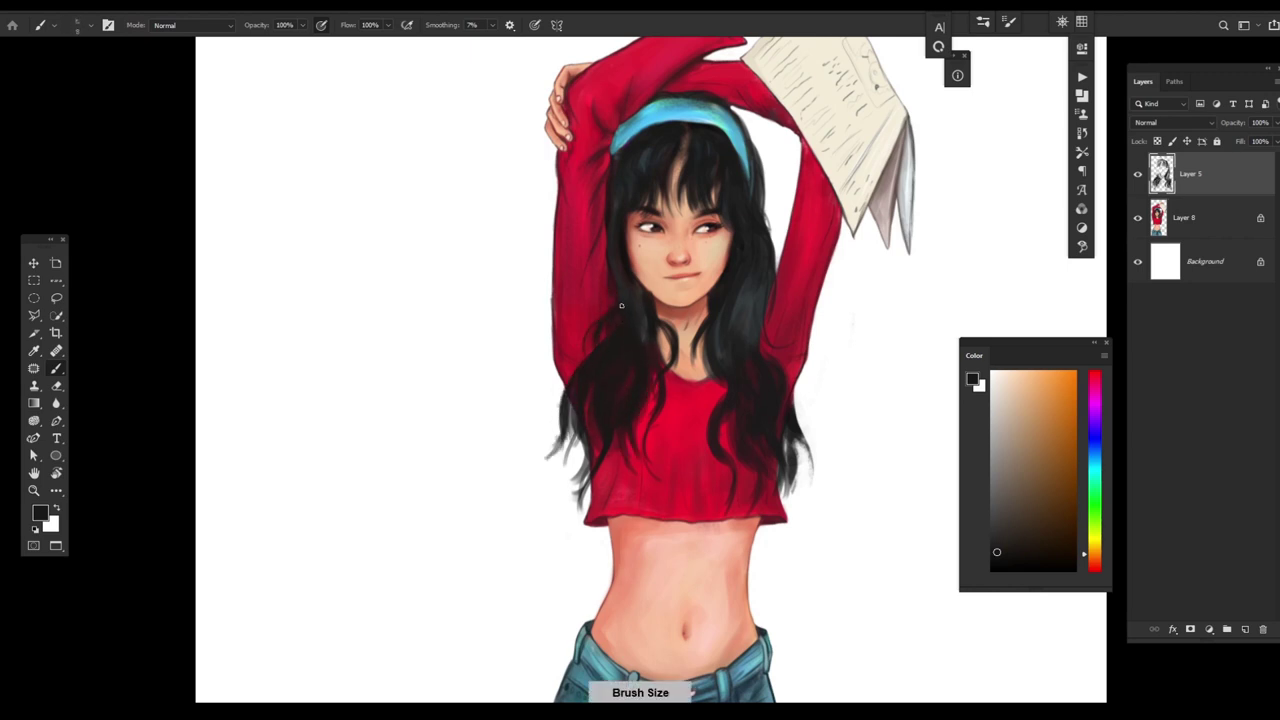
- Refine the fringe and the hair framing the face with fine dark strands
{"action": "key", "text": "bracketleft"}
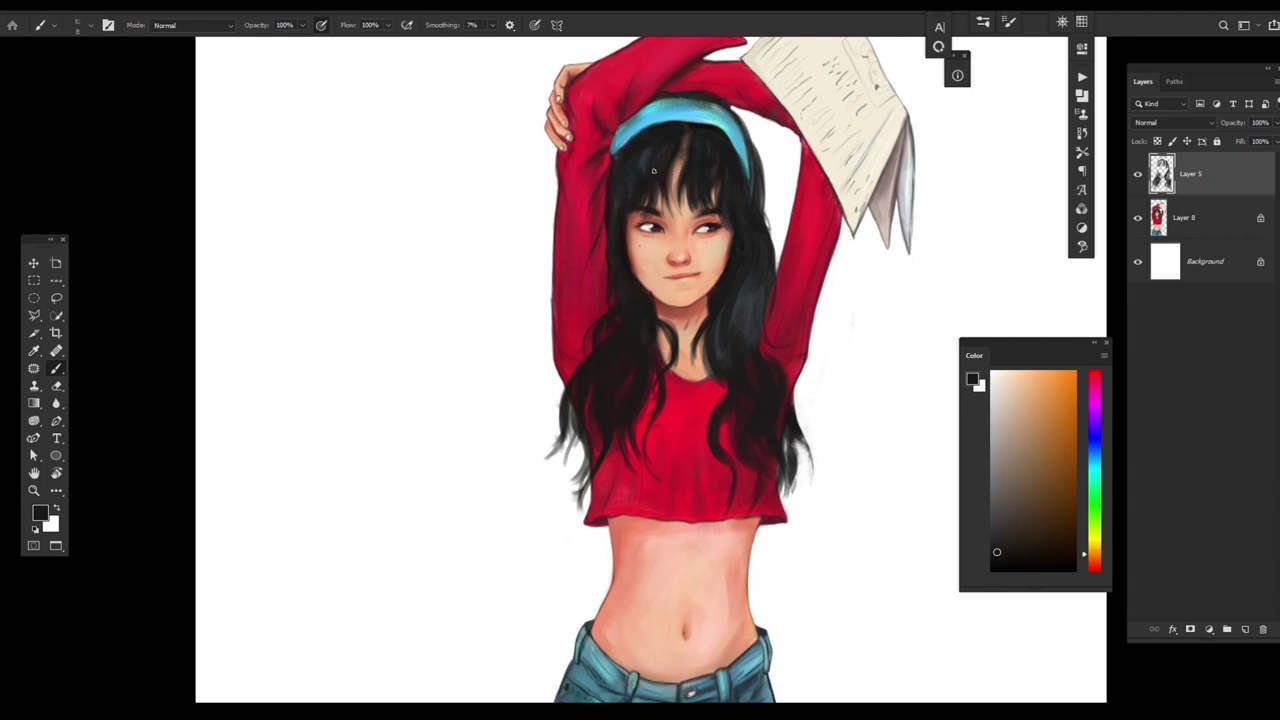
{"action": "left_click", "coordinate": [602, 362], "text": "ctrl"}
{"action": "key", "text": "bracketleft"}
{"action": "key", "text": "bracketleft"}
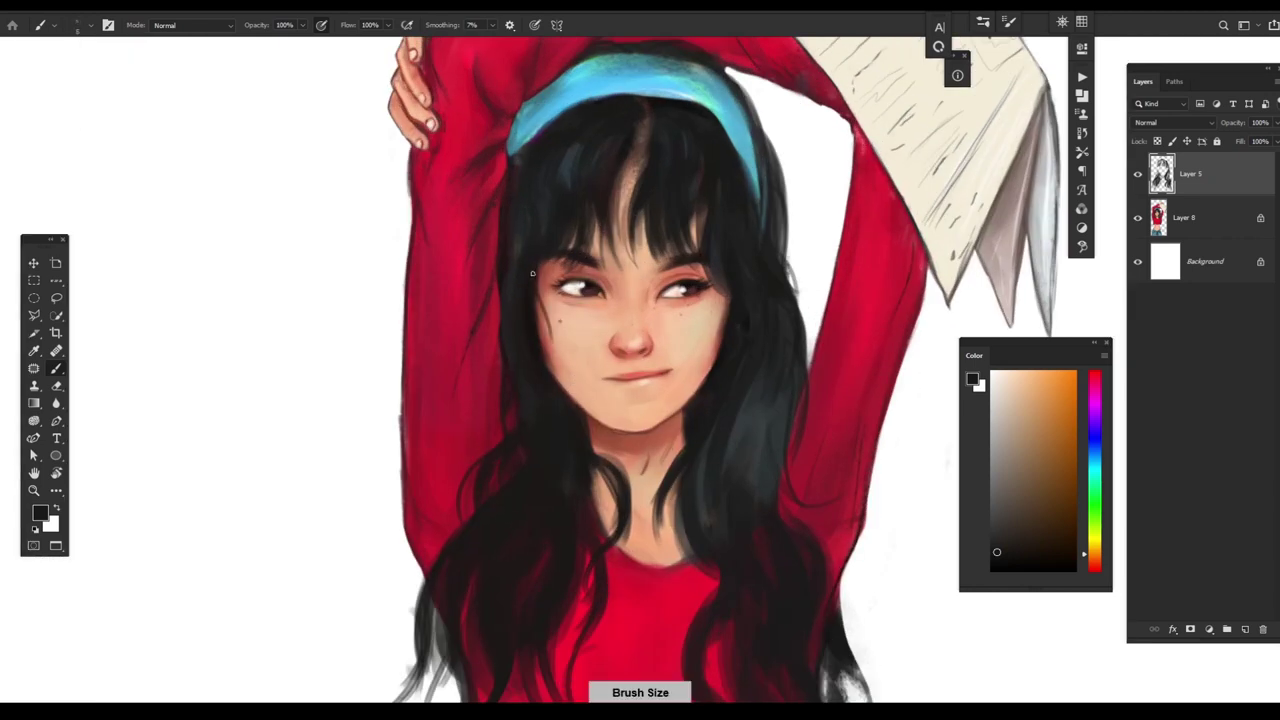
{"action": "key", "text": "bracketright"}
{"action": "key", "text": "bracketright"}
- Brush soft reddish-brown tones into the long hair on both sides using a sampled muted red
{"action": "left_click", "coordinate": [780, 537], "text": "ctrl+alt"}
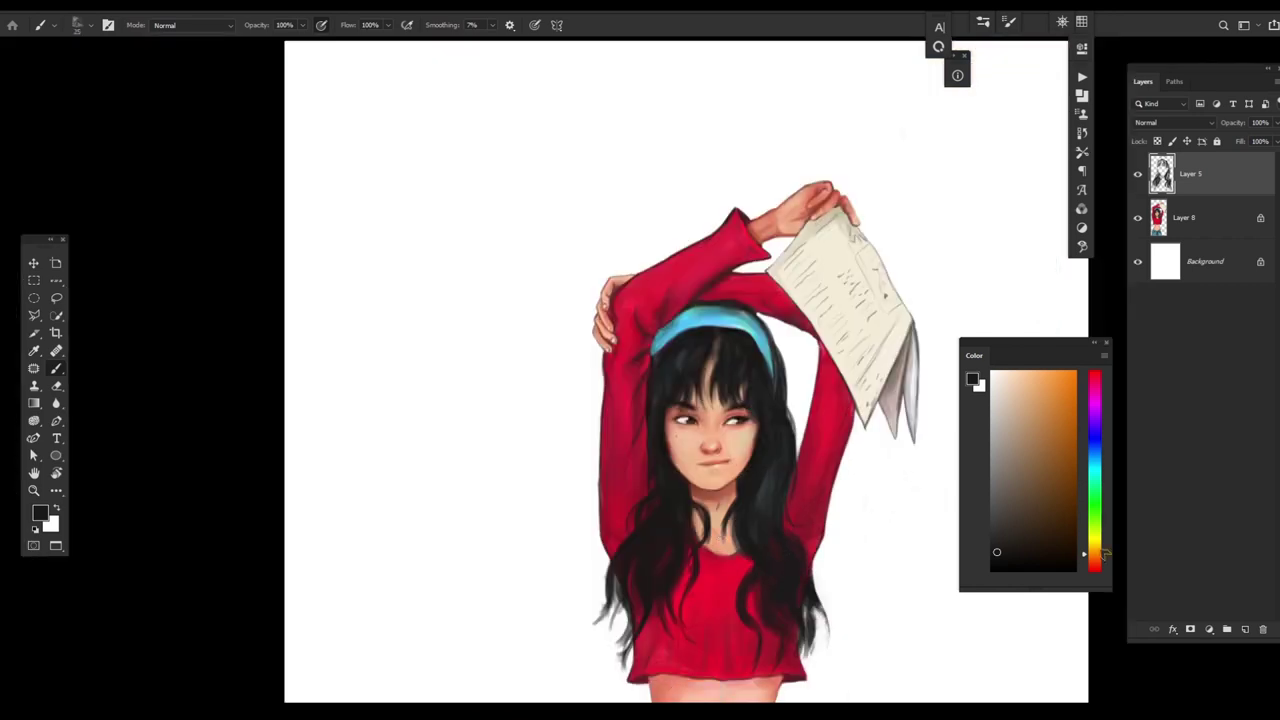
{"action": "left_click", "coordinate": [676, 500], "text": "alt"}
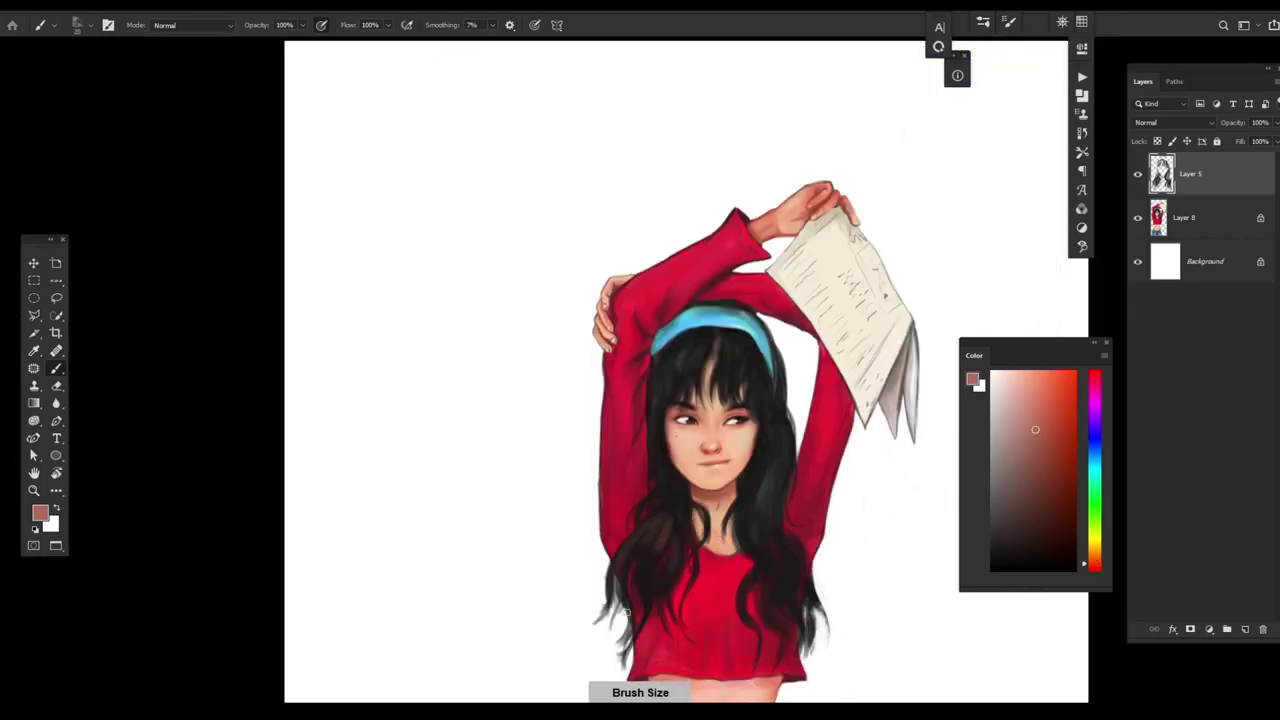
{"action": "key", "text": "bracketright"}
{"action": "key", "text": "bracketright"}
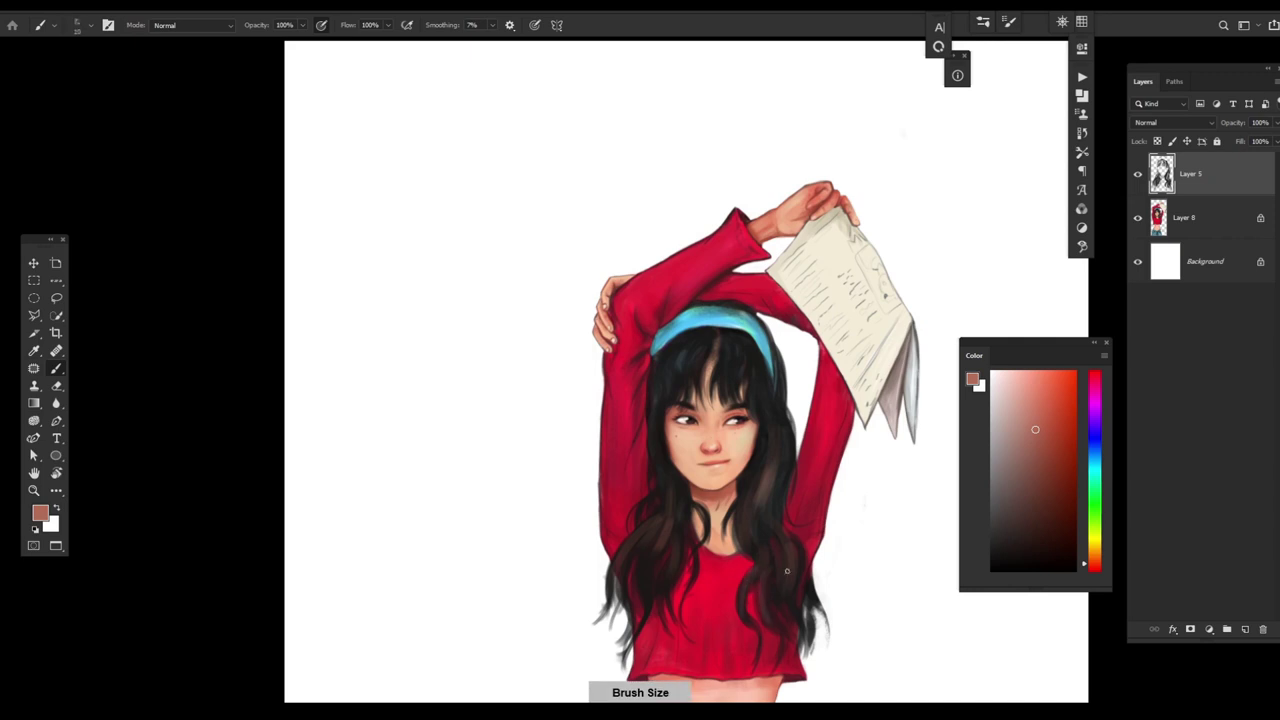
- Paint soft reddish-brown strands through the fringe and the hair beside the temples
{"action": "key", "text": "ctrl+space"}
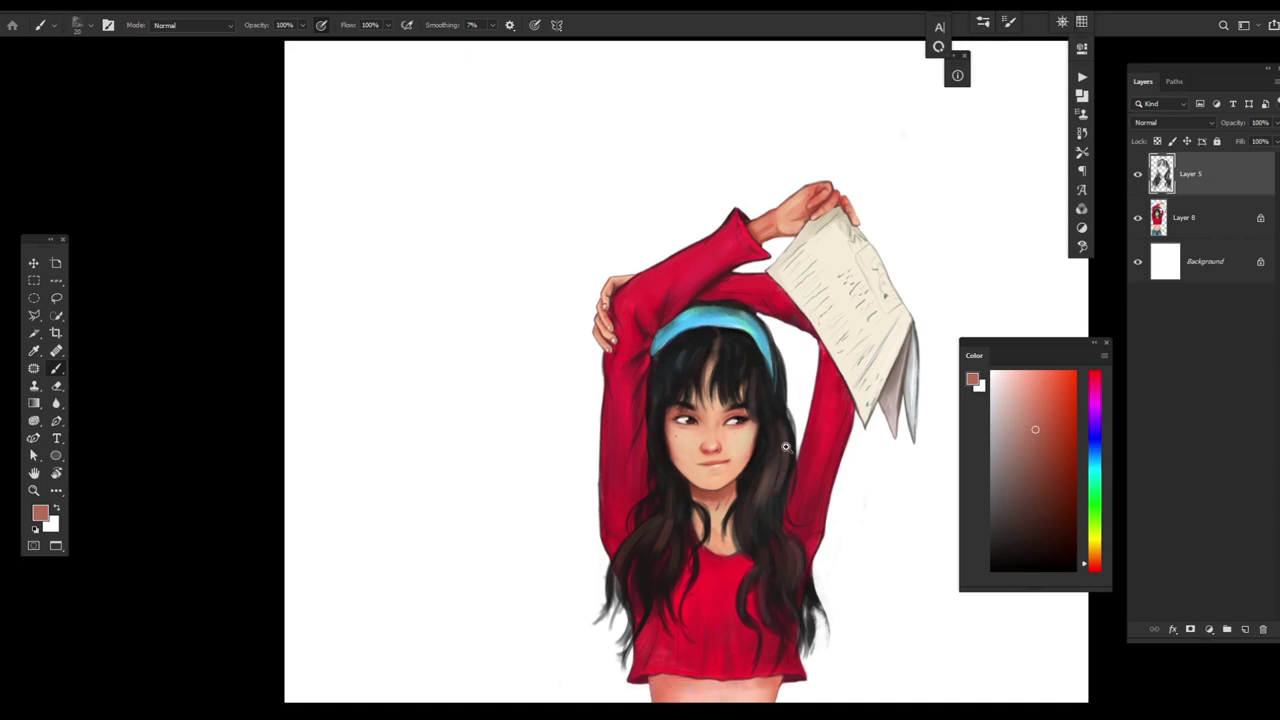
{"action": "left_click", "coordinate": [817, 434], "text": "ctrl"}
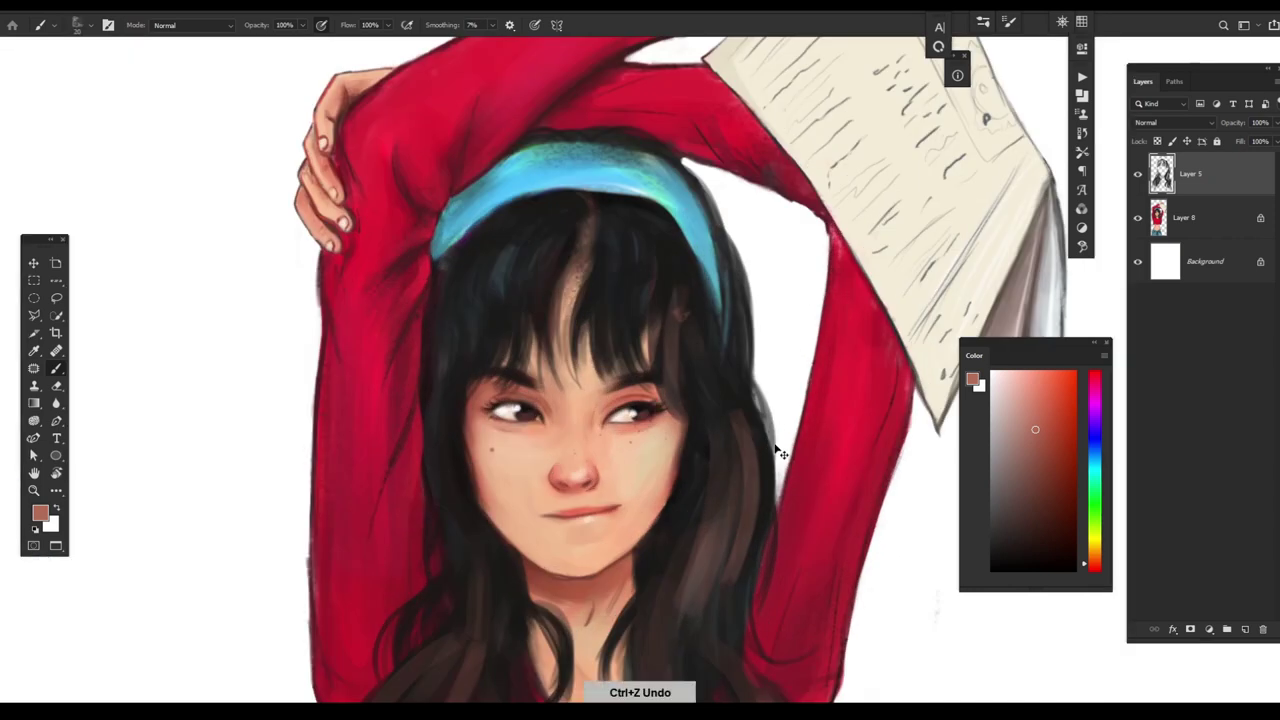
{"action": "left_click_drag", "start_coordinate": [683, 352], "coordinate": [686, 400]}
{"action": "left_click_drag", "start_coordinate": [648, 232], "coordinate": [608, 289]}
{"action": "left_click_drag", "start_coordinate": [604, 236], "coordinate": [608, 309]}
{"action": "left_click_drag", "start_coordinate": [527, 258], "coordinate": [515, 318]}
{"action": "left_click_drag", "start_coordinate": [488, 260], "coordinate": [444, 476]}
- Brush wider reddish-brown strands down the long wavy hair beside the cheek and over the chest
{"action": "key", "text": "ctrl+space"}
{"action": "mouse_move", "coordinate": [748, 445]}
{"action": "left_mouse_down"}
{"action": "mouse_move", "coordinate": [700, 481]}
{"action": "mouse_move", "coordinate": [740, 490]}
{"action": "left_mouse_up"}
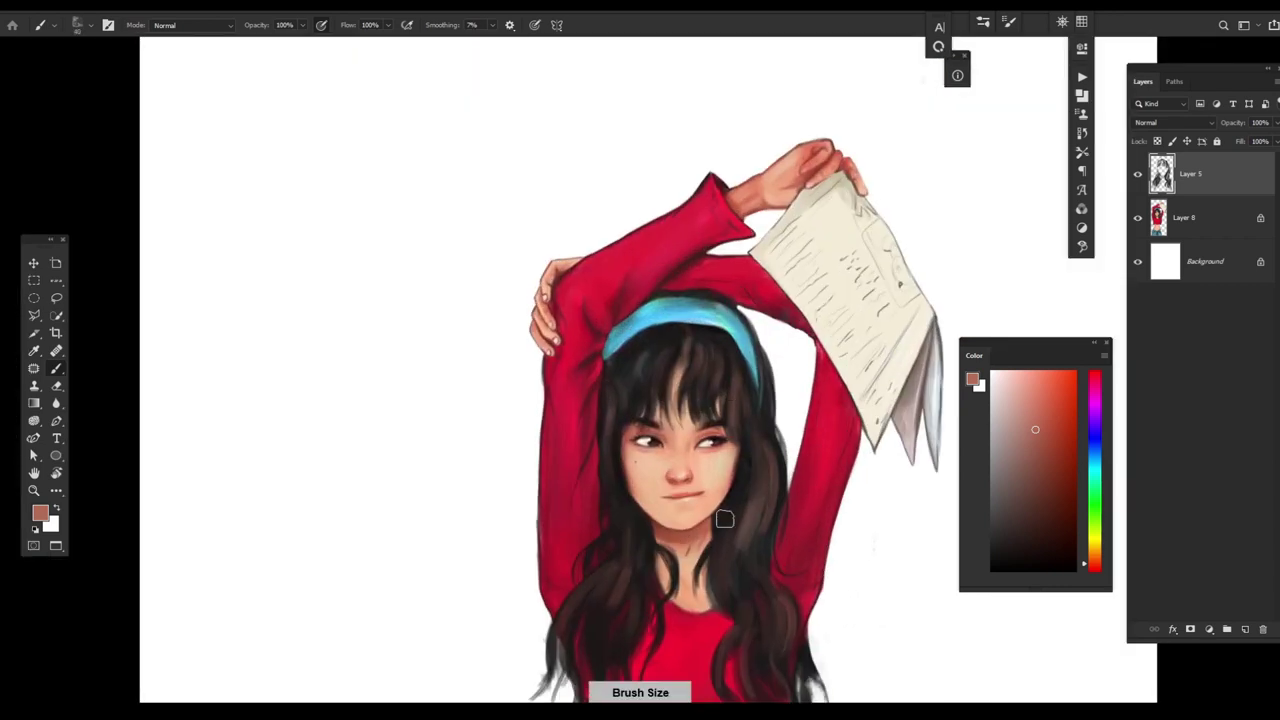
{"action": "left_click_drag", "start_coordinate": [760, 548], "coordinate": [770, 652]}
{"action": "left_click_drag", "start_coordinate": [742, 596], "coordinate": [733, 680]}
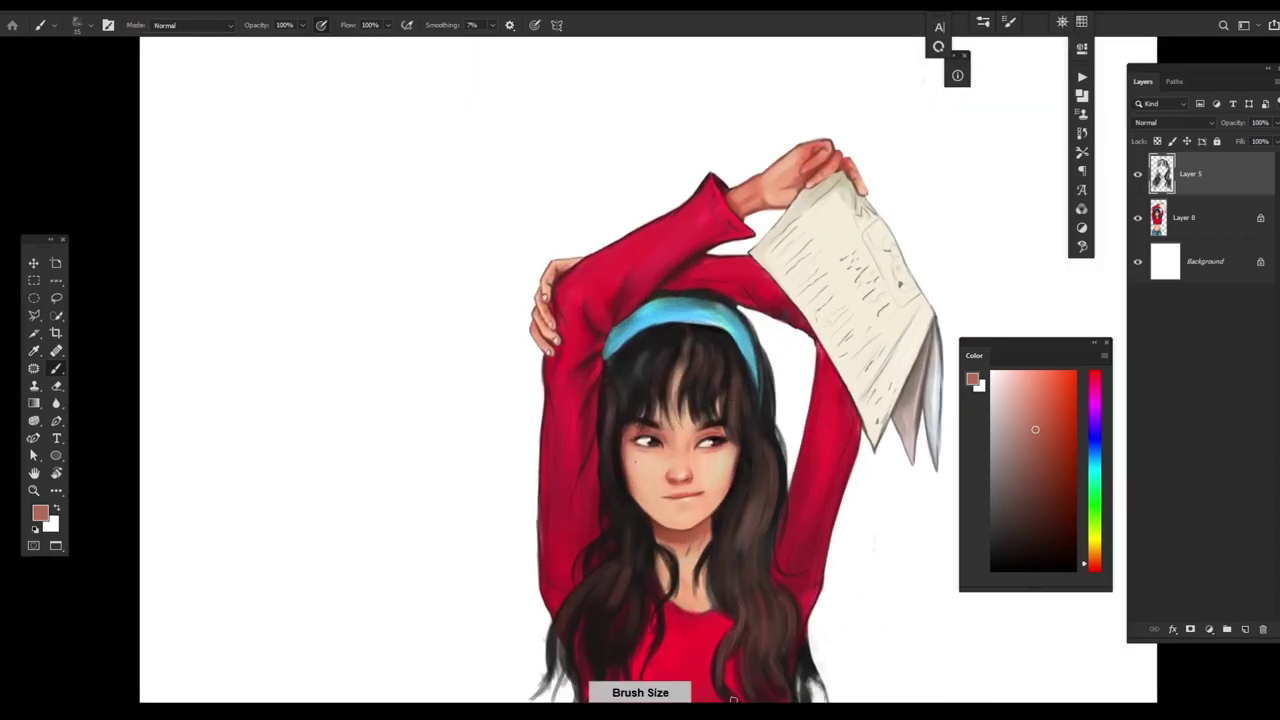
- Add thin pale pink highlights to the fringe below the headband
{"action": "left_click", "coordinate": [757, 477], "text": "alt"}
{"action": "key", "text": "bracketleft"}
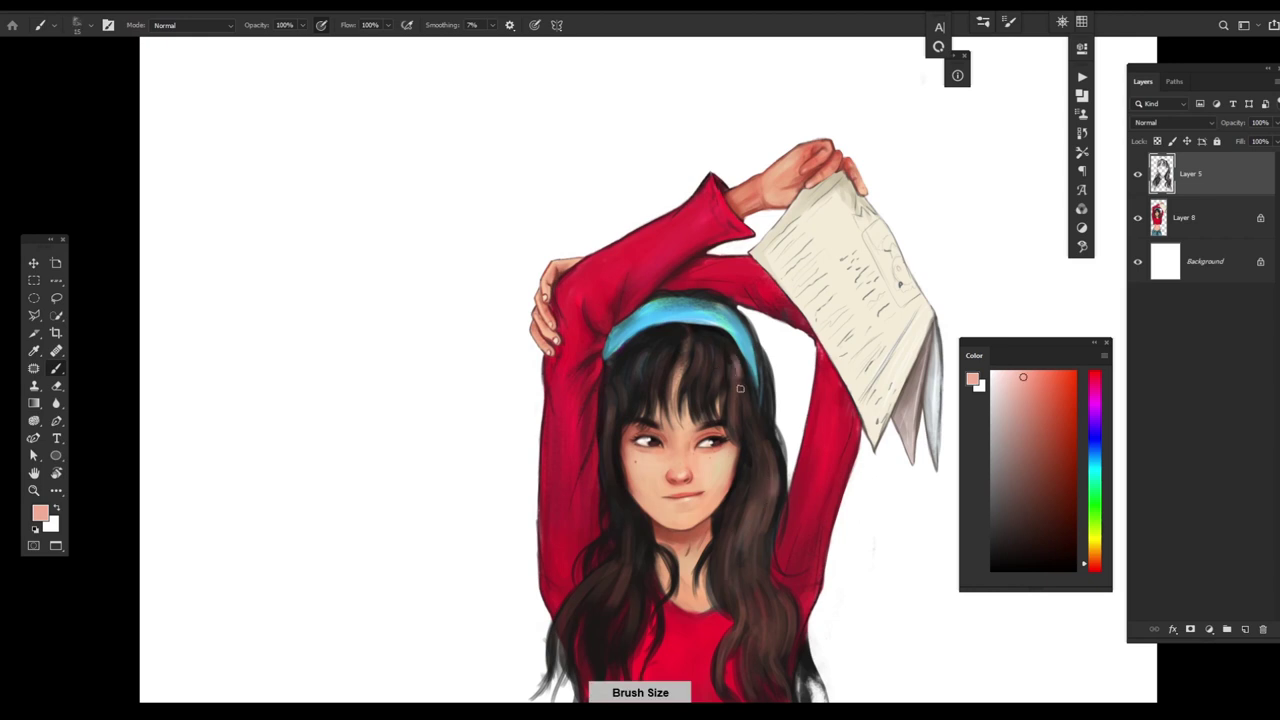
{"action": "left_click", "coordinate": [732, 372], "text": "alt"}
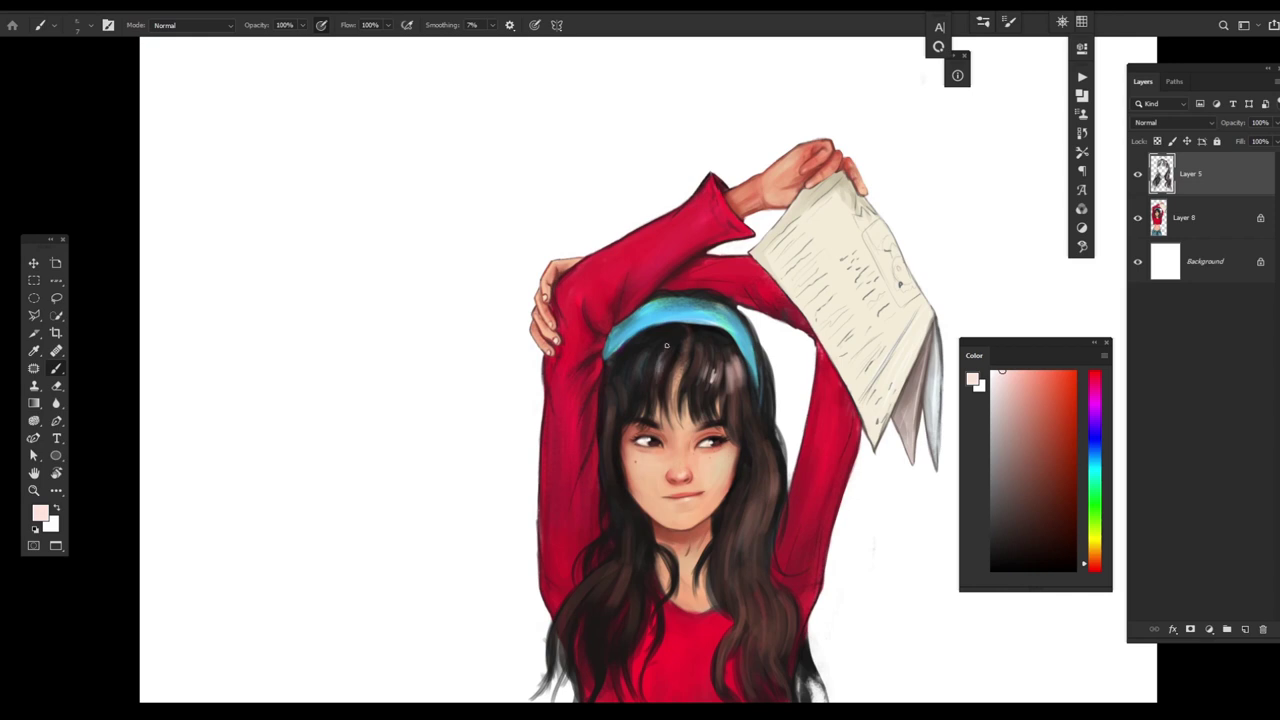
{"action": "key", "text": "bracketleft"}
- Paint thin pale pink highlights along the long wavy hair on both sides, reducing the brush size for finer strands
{"action": "left_click", "coordinate": [766, 471], "text": "ctrl+alt"}
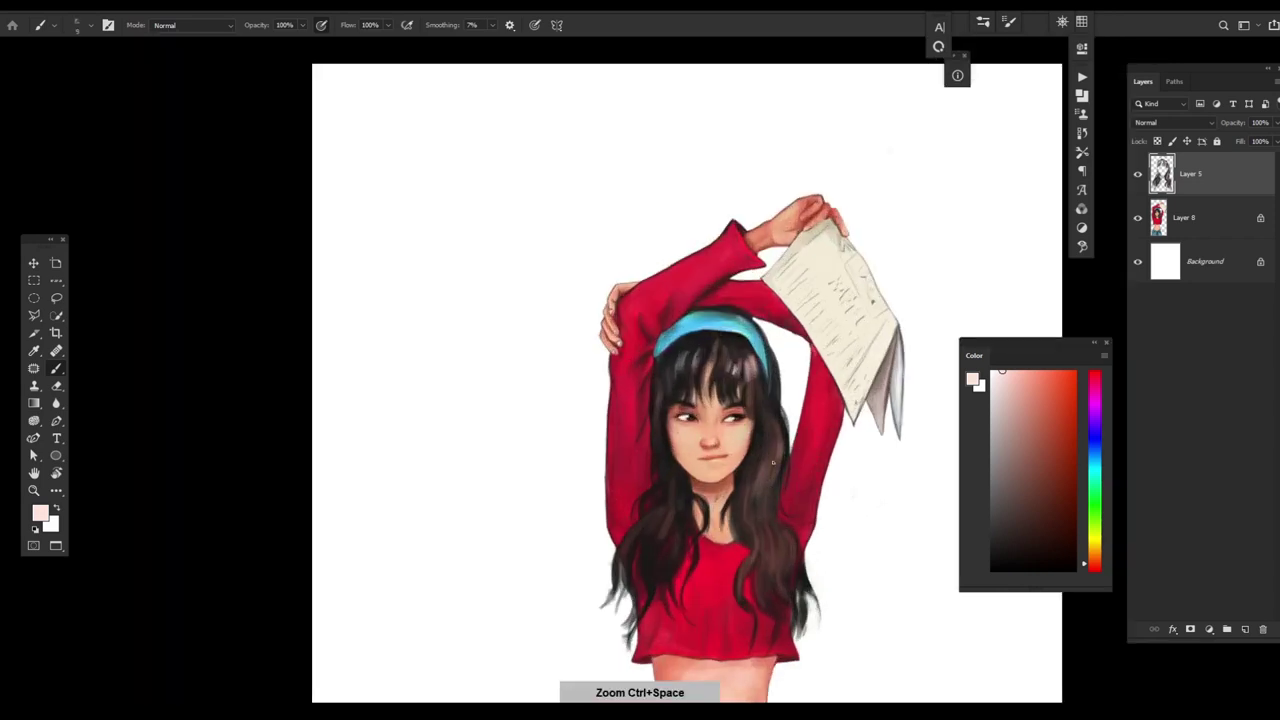
{"action": "key", "text": "bracketleft"}
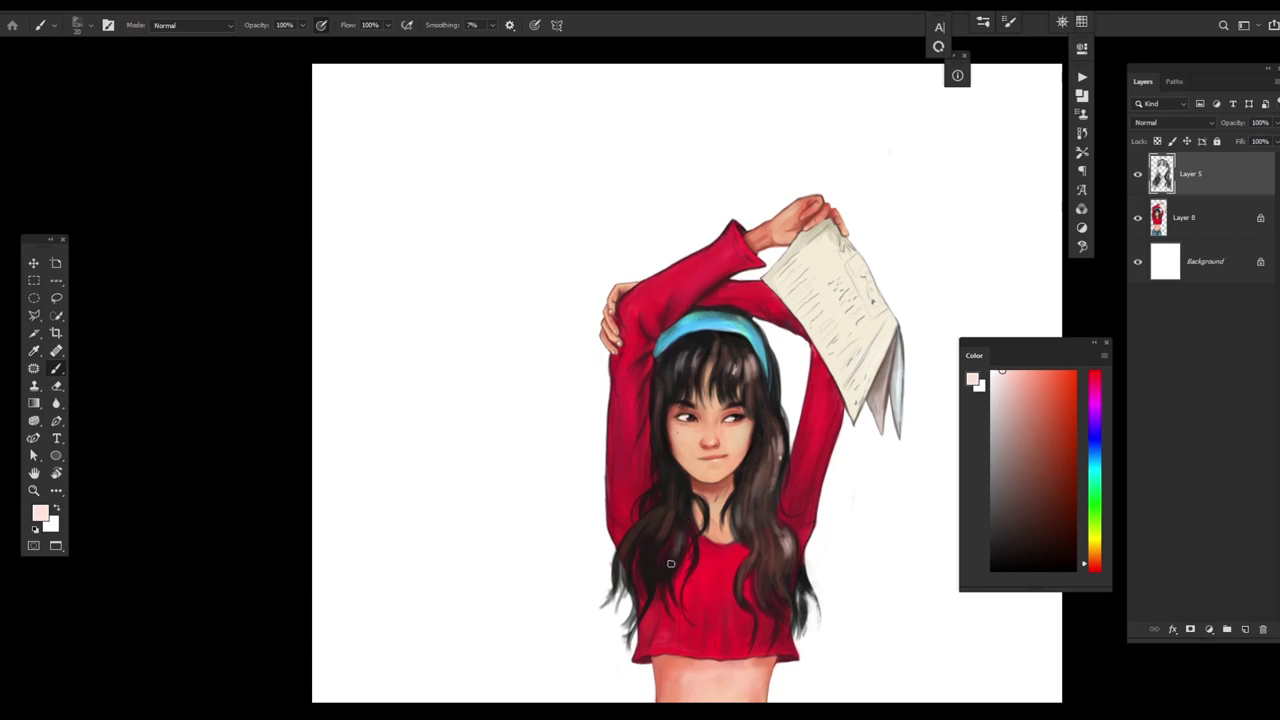
{"action": "key", "text": "bracketleft"}
{"action": "key", "text": "bracketleft"}
{"action": "key", "text": "bracketleft"}
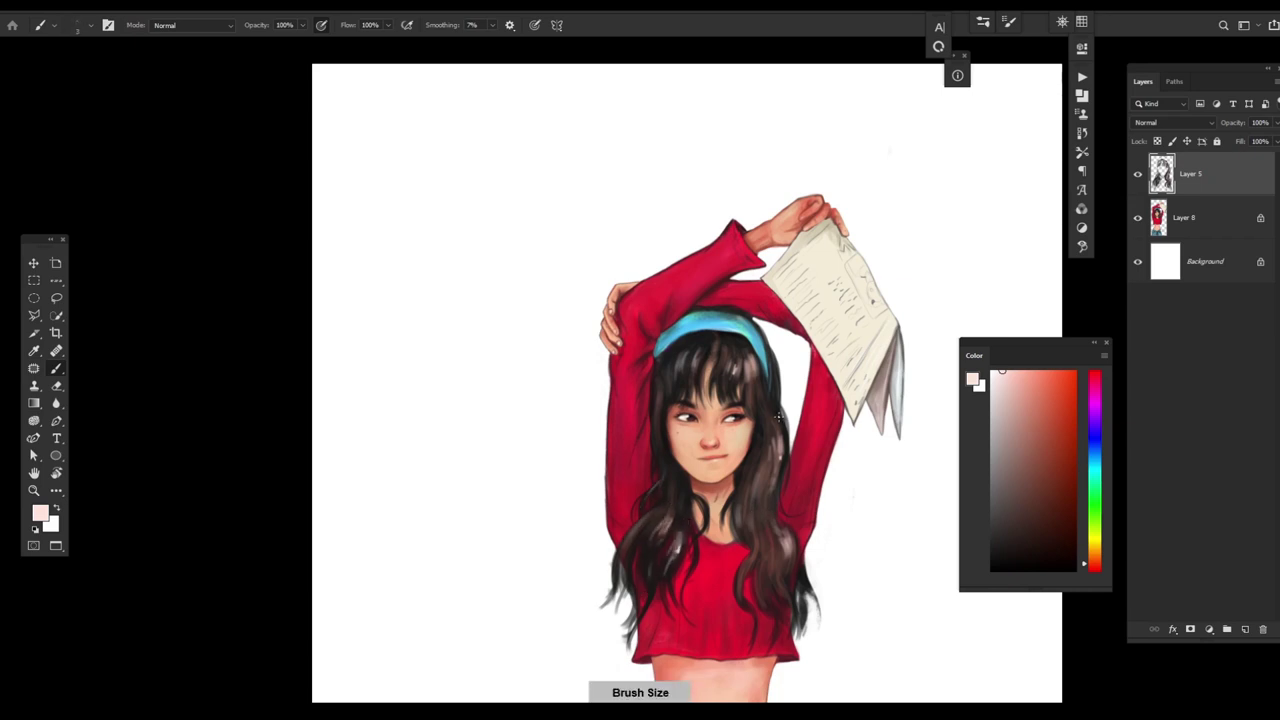
{"action": "key", "text": "bracketleft"}
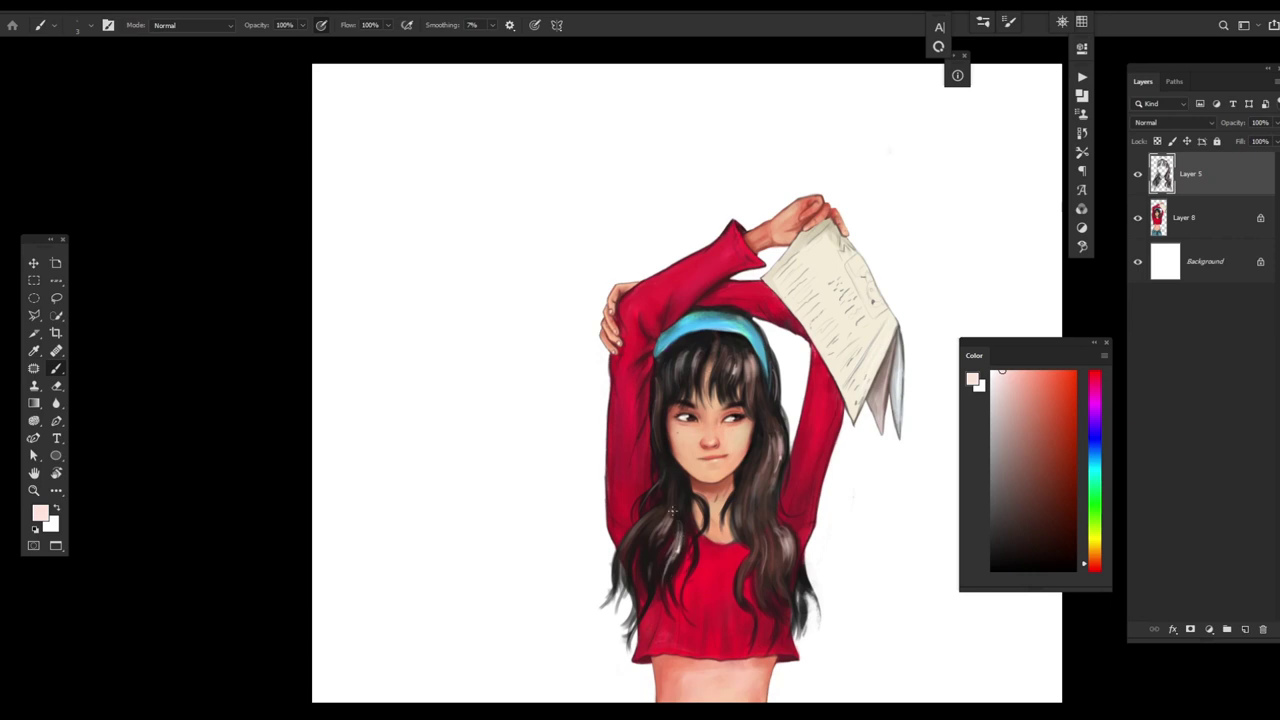
- Sample a dark brown from the hair and darken the long wavy locks over the chest with a larger brush
{"action": "key", "text": "bracketleft"}
{"action": "left_click", "coordinate": [737, 503], "text": "alt"}
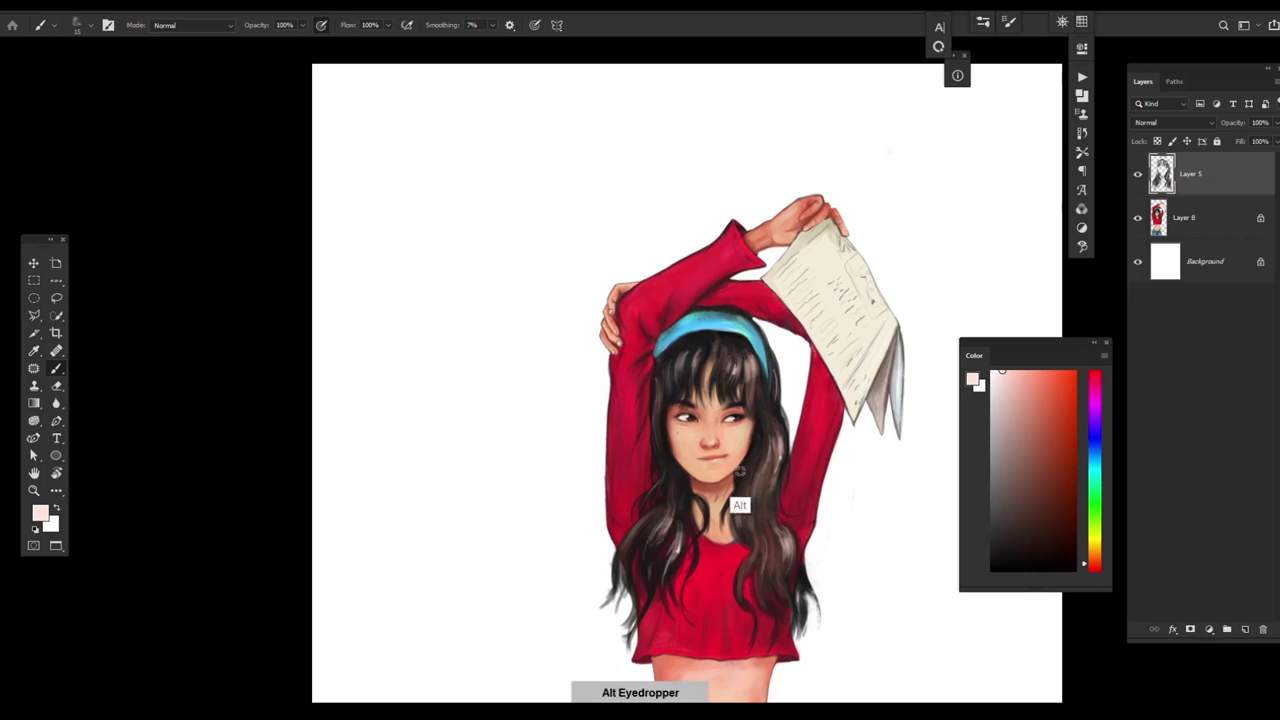
{"action": "key", "text": "bracketright"}
{"action": "key", "text": "bracketright"}
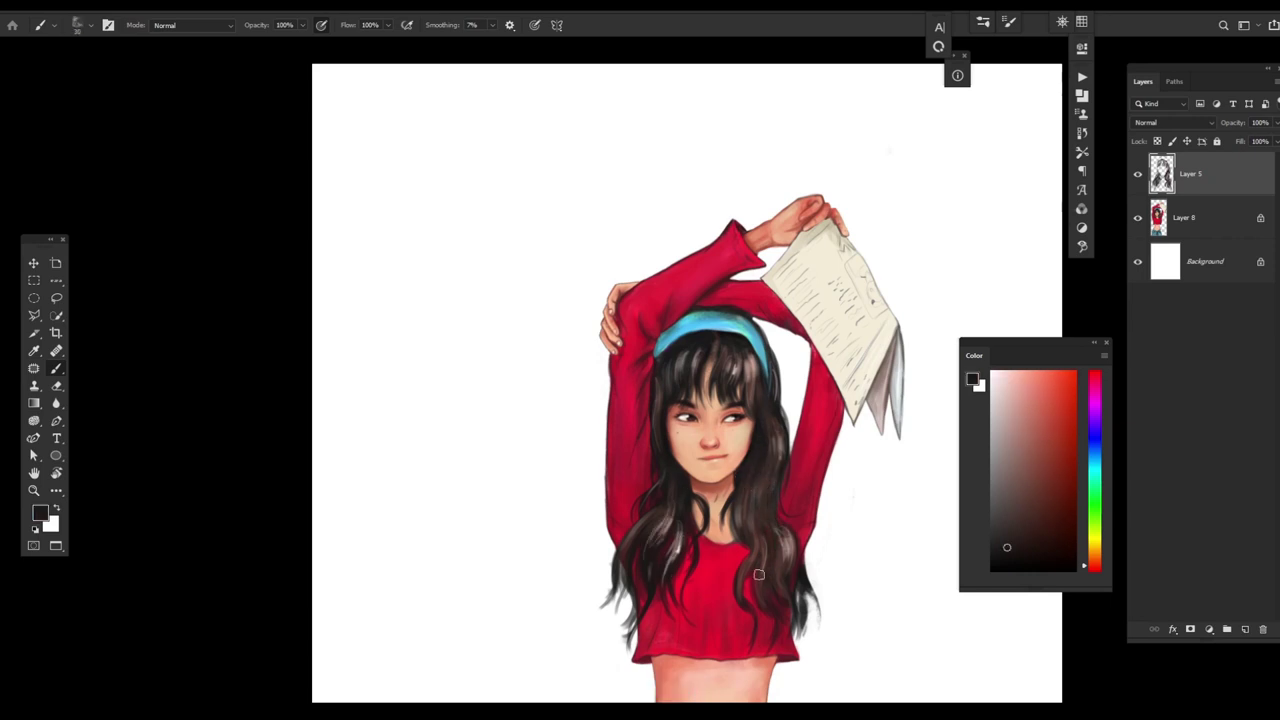
{"action": "key", "text": "bracketleft"}
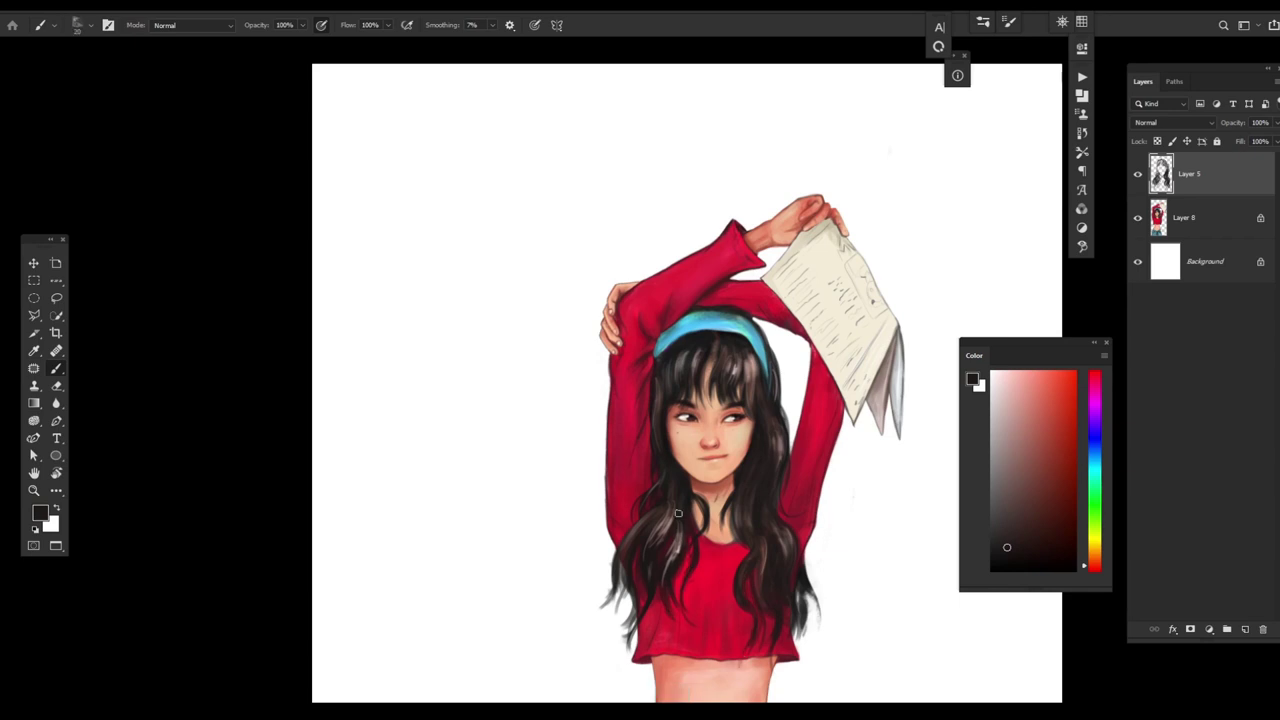
- Paint finer dark strands at the wispy hair ends, beside the cheek and below the headband
{"action": "key", "text": "bracketleft"}
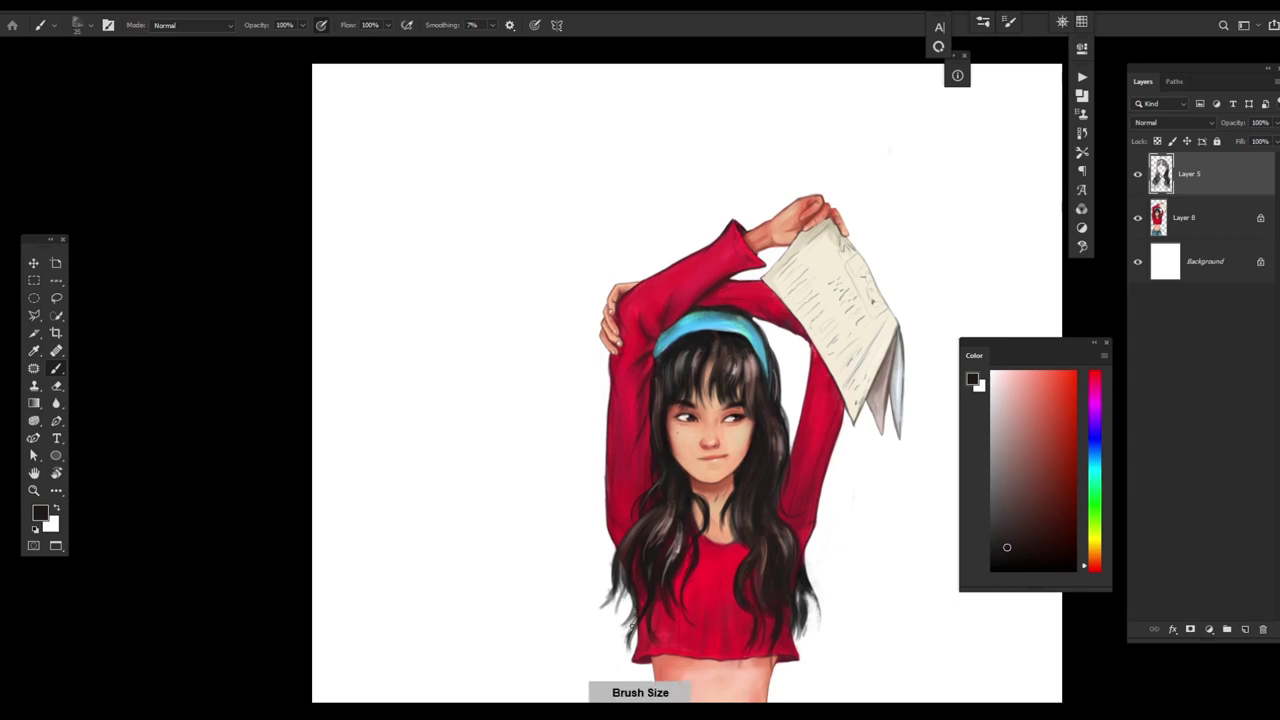
{"action": "key", "text": "bracketleft"}
{"action": "left_click_drag", "start_coordinate": [617, 575], "coordinate": [586, 598]}
{"action": "left_click_drag", "start_coordinate": [614, 552], "coordinate": [602, 610]}
{"action": "mouse_move", "coordinate": [786, 408]}
{"action": "left_mouse_down"}
{"action": "mouse_move", "coordinate": [784, 455]}
{"action": "mouse_move", "coordinate": [766, 462]}
{"action": "left_mouse_up"}
{"action": "mouse_move", "coordinate": [744, 353]}
{"action": "left_mouse_down"}
{"action": "mouse_move", "coordinate": [716, 378]}
{"action": "mouse_move", "coordinate": [712, 360]}
{"action": "left_mouse_up"}
- Sample dark and reddish-brown hair tones and brush soft strands through the fringe and the hair beside the face
{"action": "key", "text": "bracketleft"}
{"action": "scroll", "coordinate": [718, 347], "scroll_direction": "up", "scroll_amount": 3}
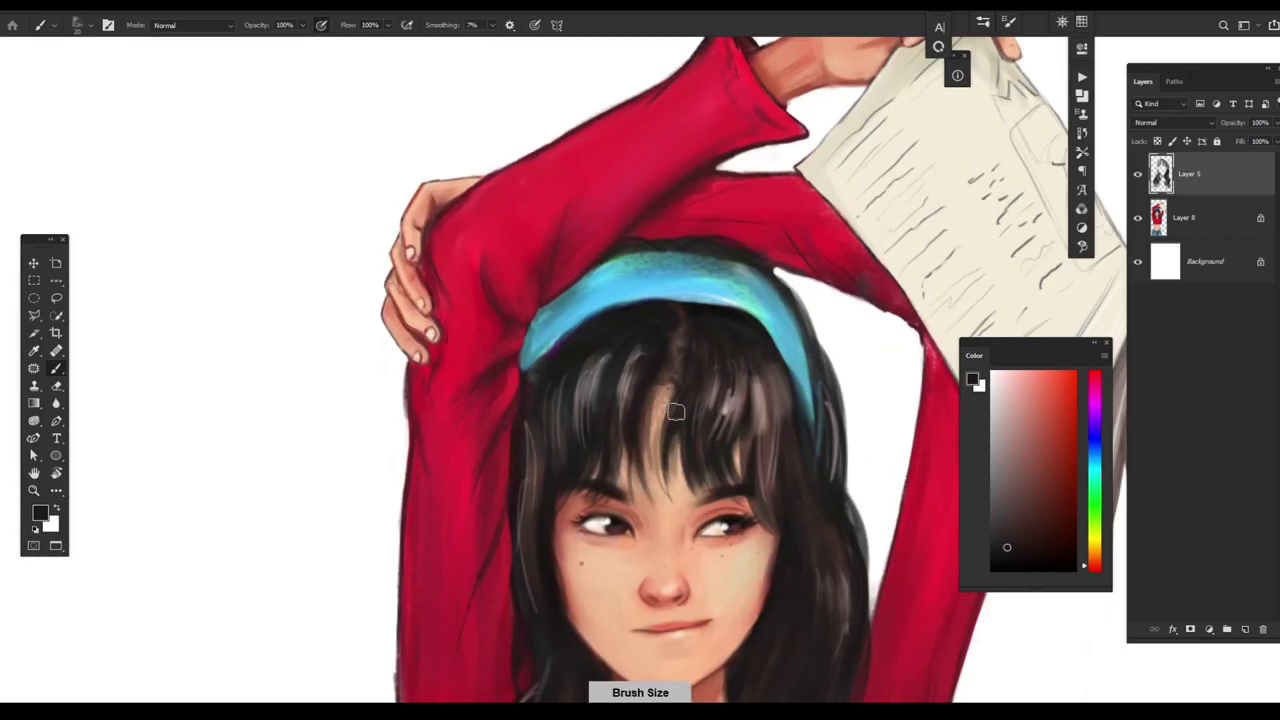
{"action": "left_click", "coordinate": [737, 405], "text": "alt"}
{"action": "left_click", "coordinate": [759, 432], "text": "alt"}
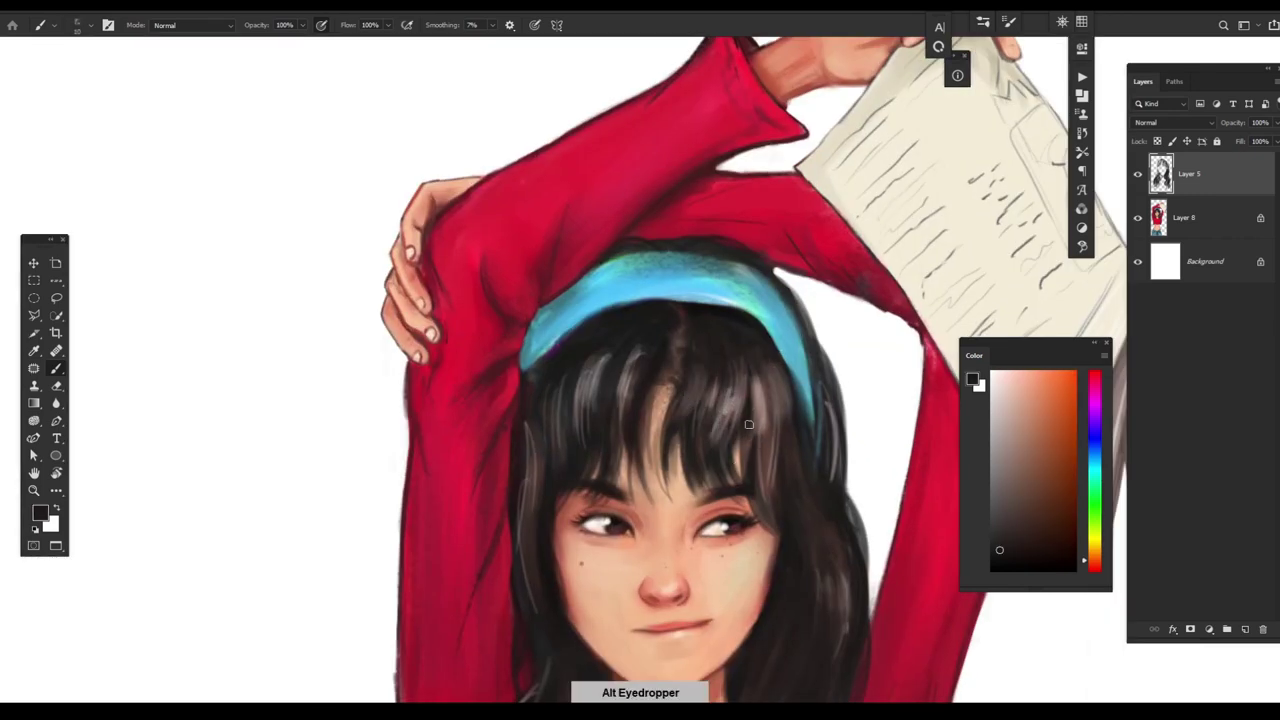
{"action": "left_click", "coordinate": [806, 495], "text": "alt"}
{"action": "left_click_drag", "start_coordinate": [850, 584], "coordinate": [800, 584]}
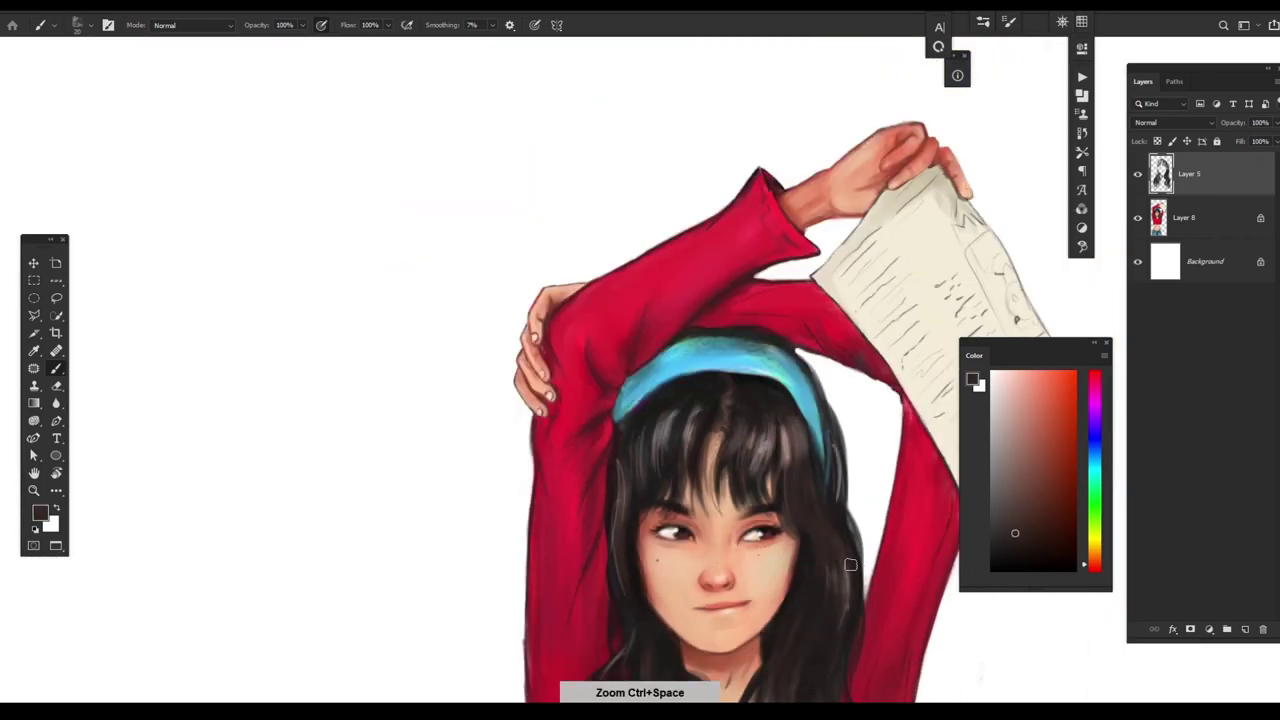
- Sample warm pink and reddish-brown tones and paint warm strands down the long hair on both sides of the chest
{"action": "left_click", "coordinate": [791, 478], "text": "alt"}
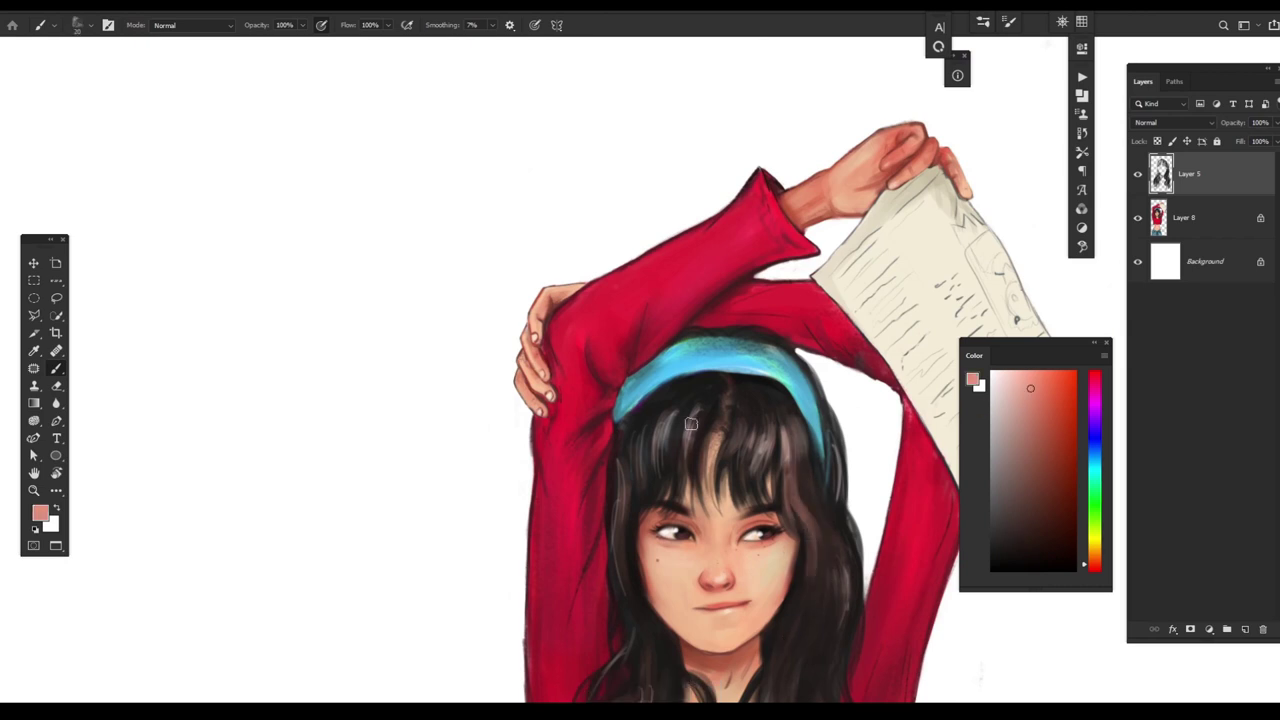
{"action": "key", "text": "ctrl+space"}
{"action": "left_click_drag", "start_coordinate": [888, 572], "coordinate": [838, 572]}
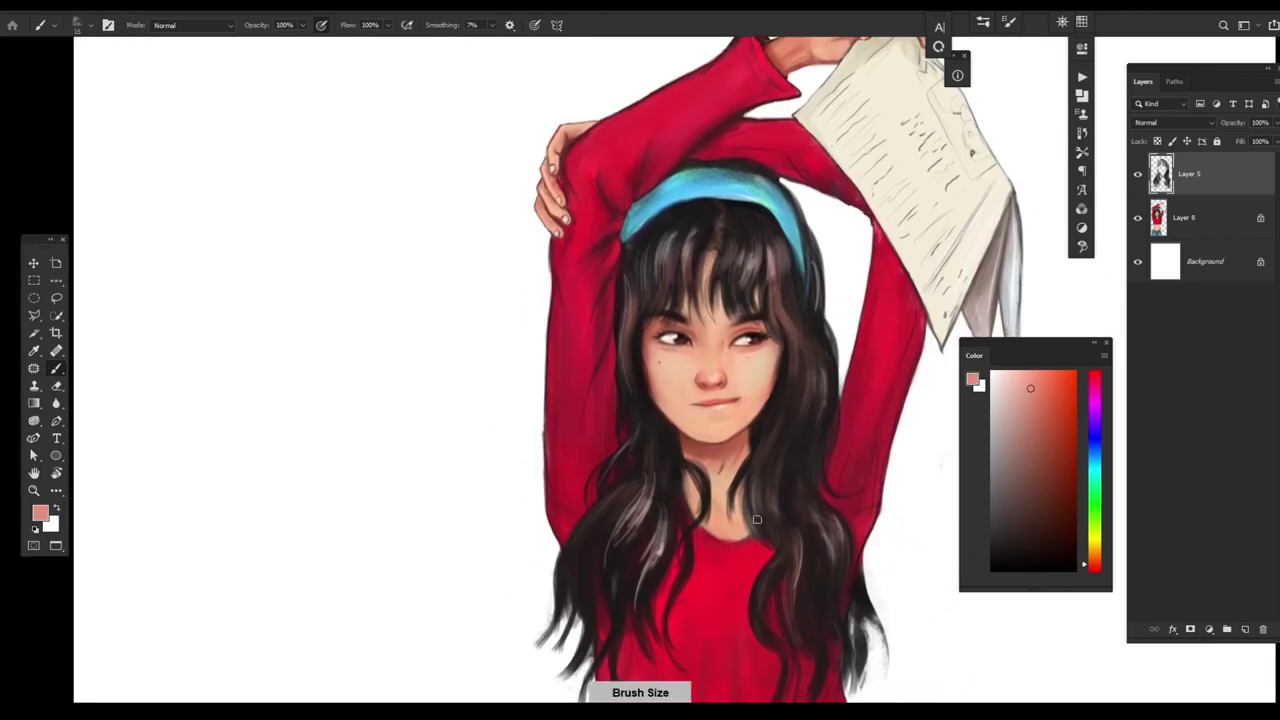
{"action": "left_click", "coordinate": [784, 469], "text": "alt"}
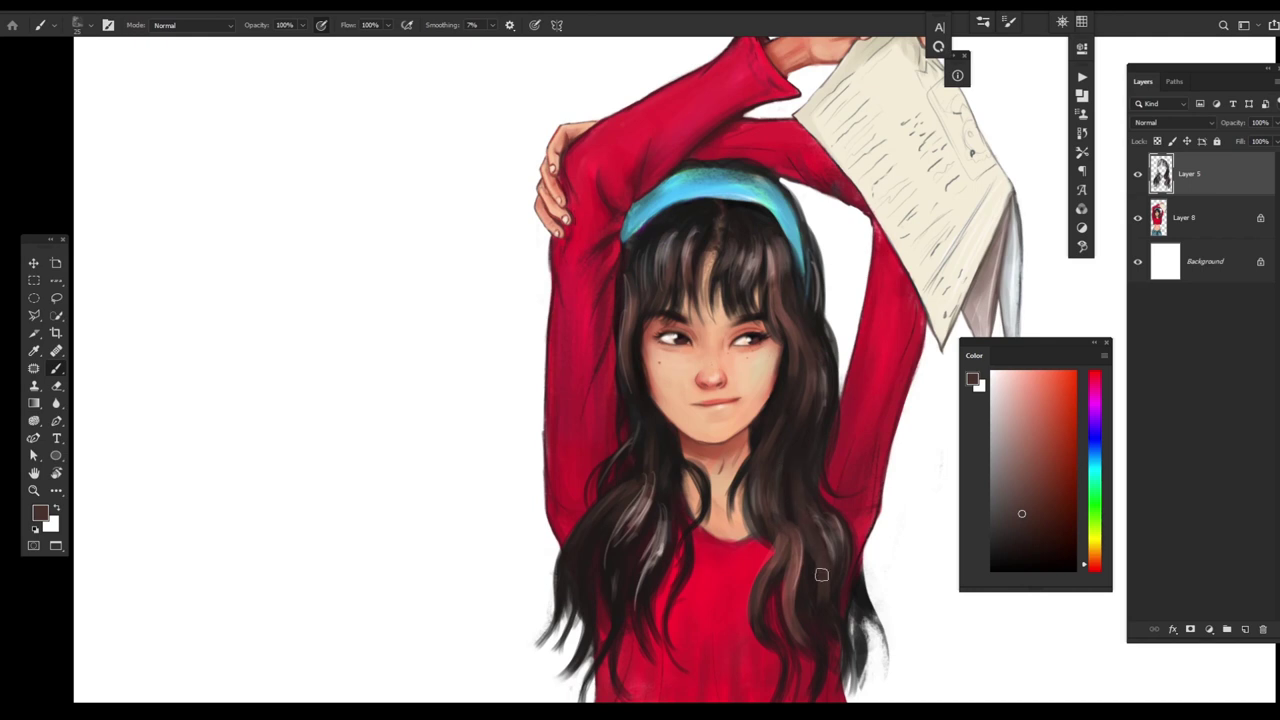
{"action": "left_click_drag", "start_coordinate": [638, 508], "coordinate": [610, 580]}
{"action": "left_click_drag", "start_coordinate": [662, 480], "coordinate": [640, 620]}
{"action": "key", "text": "bracketleft"}
{"action": "left_click_drag", "start_coordinate": [590, 532], "coordinate": [588, 645]}
- Add a new layer beneath the figure layer and paint dark hair strands behind the red top on both sides
{"action": "left_click", "coordinate": [1183, 233]}
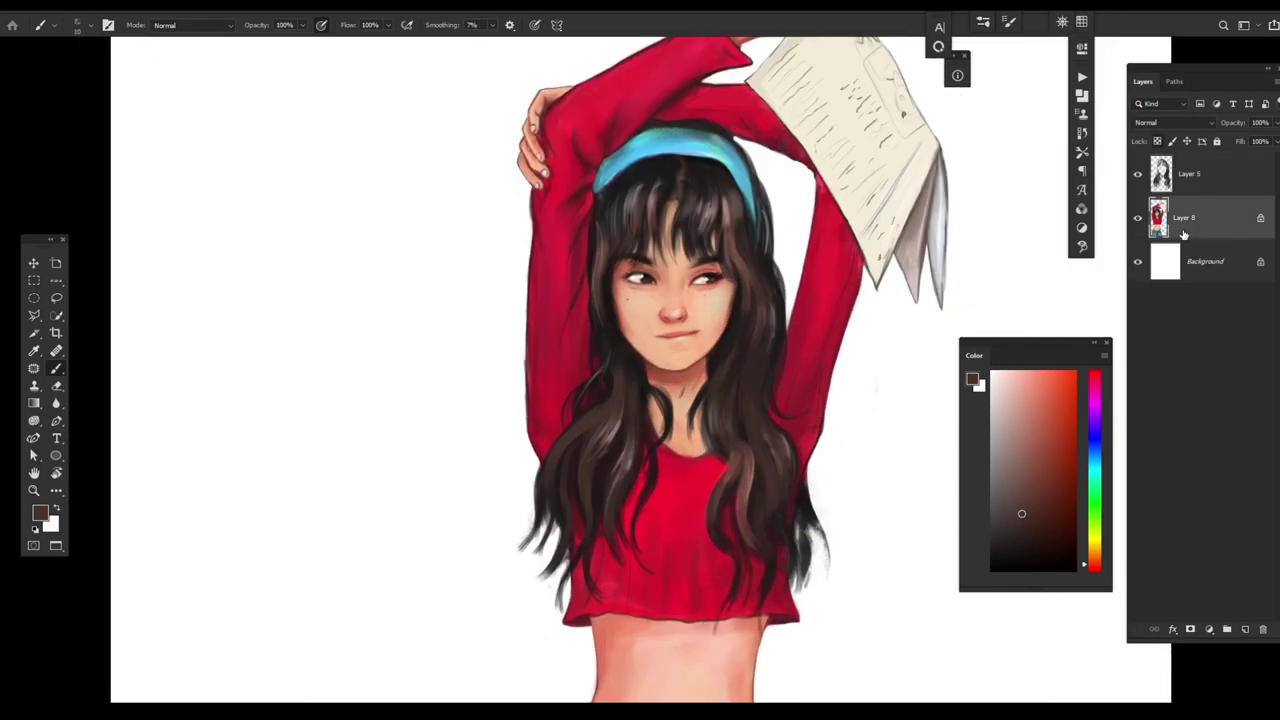
{"action": "left_click", "coordinate": [1245, 629]}
{"action": "left_click_drag", "start_coordinate": [800, 466], "coordinate": [824, 598]}
{"action": "key", "text": "ctrl+bracketleft"}
{"action": "mouse_move", "coordinate": [796, 508]}
{"action": "left_mouse_down"}
{"action": "mouse_move", "coordinate": [809, 557]}
{"action": "mouse_move", "coordinate": [814, 600]}
{"action": "left_mouse_up"}
{"action": "left_click_drag", "start_coordinate": [562, 526], "coordinate": [530, 588]}
{"action": "key", "text": "bracketleft"}
{"action": "mouse_move", "coordinate": [884, 551]}
{"action": "left_mouse_down"}
{"action": "mouse_move", "coordinate": [832, 578]}
{"action": "mouse_move", "coordinate": [852, 602]}
{"action": "left_mouse_up"}
{"action": "key", "text": "bracketleft"}
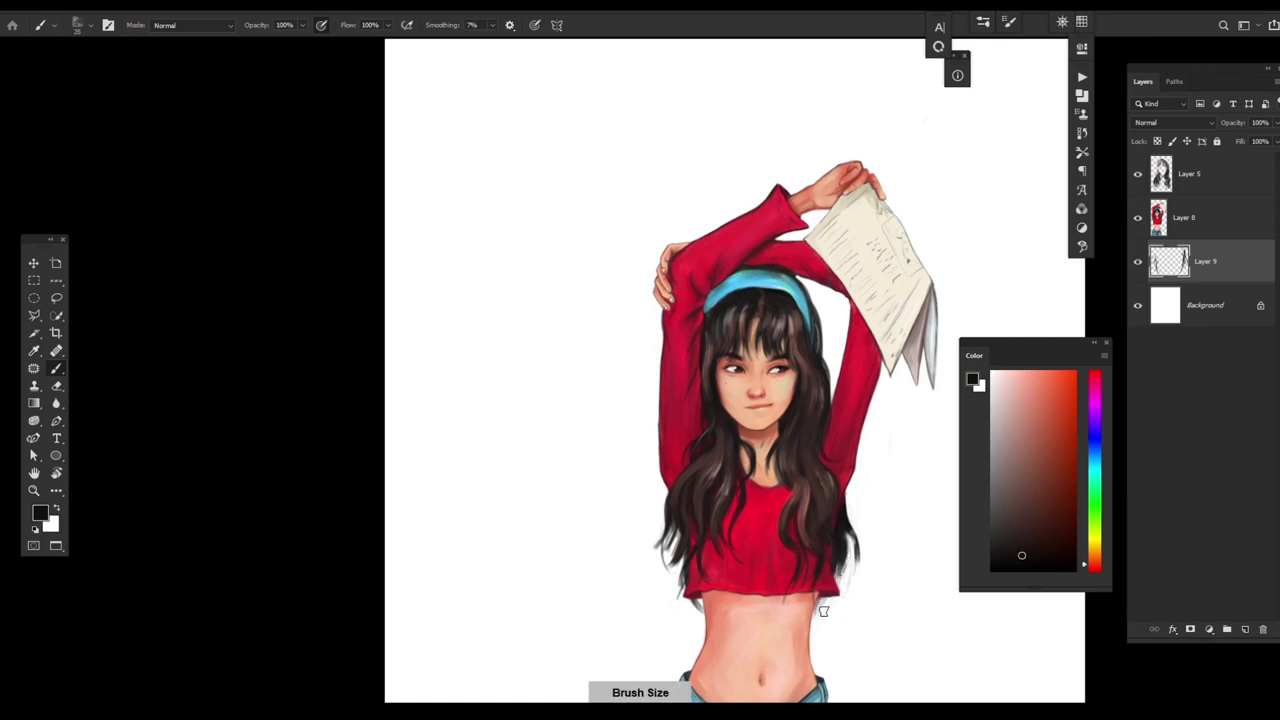
- Refine the back hair's thin dark tips on the layer beneath the figure with a smaller brush, undoing the last stroke
{"action": "key", "text": "alt+bracketright"}
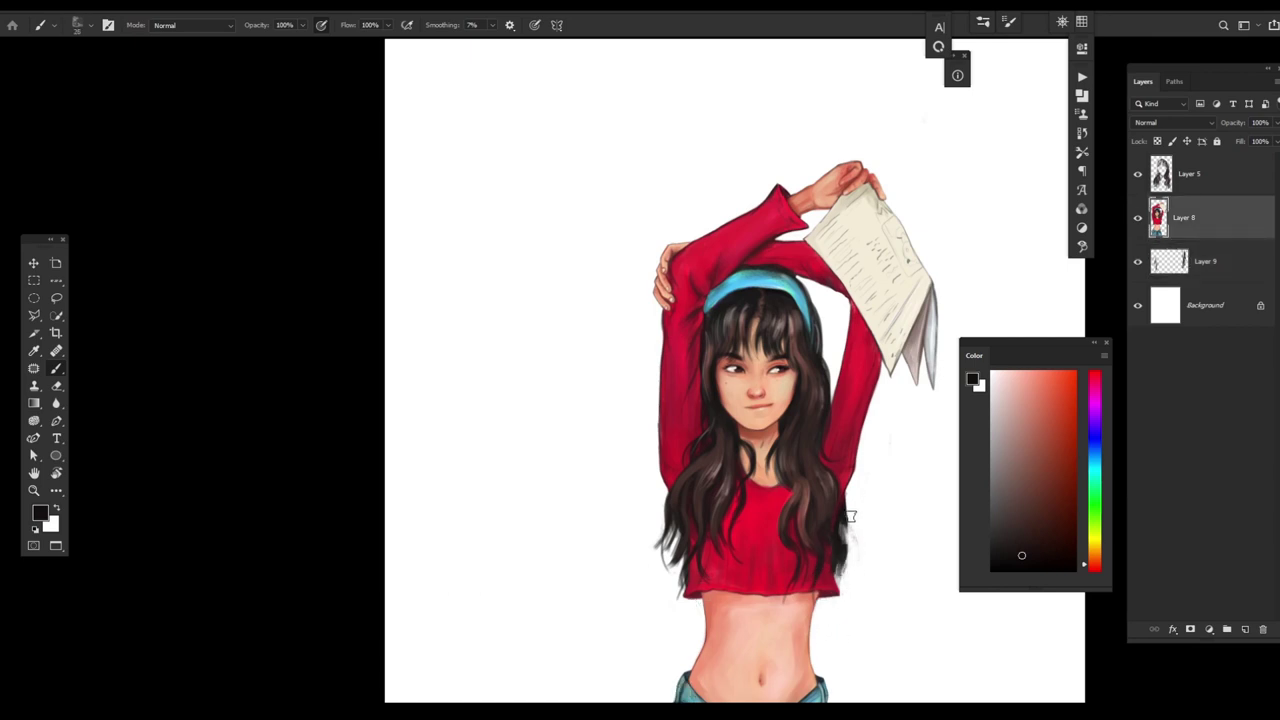
{"action": "key", "text": "alt+bracketleft"}
{"action": "key", "text": "bracketleft"}
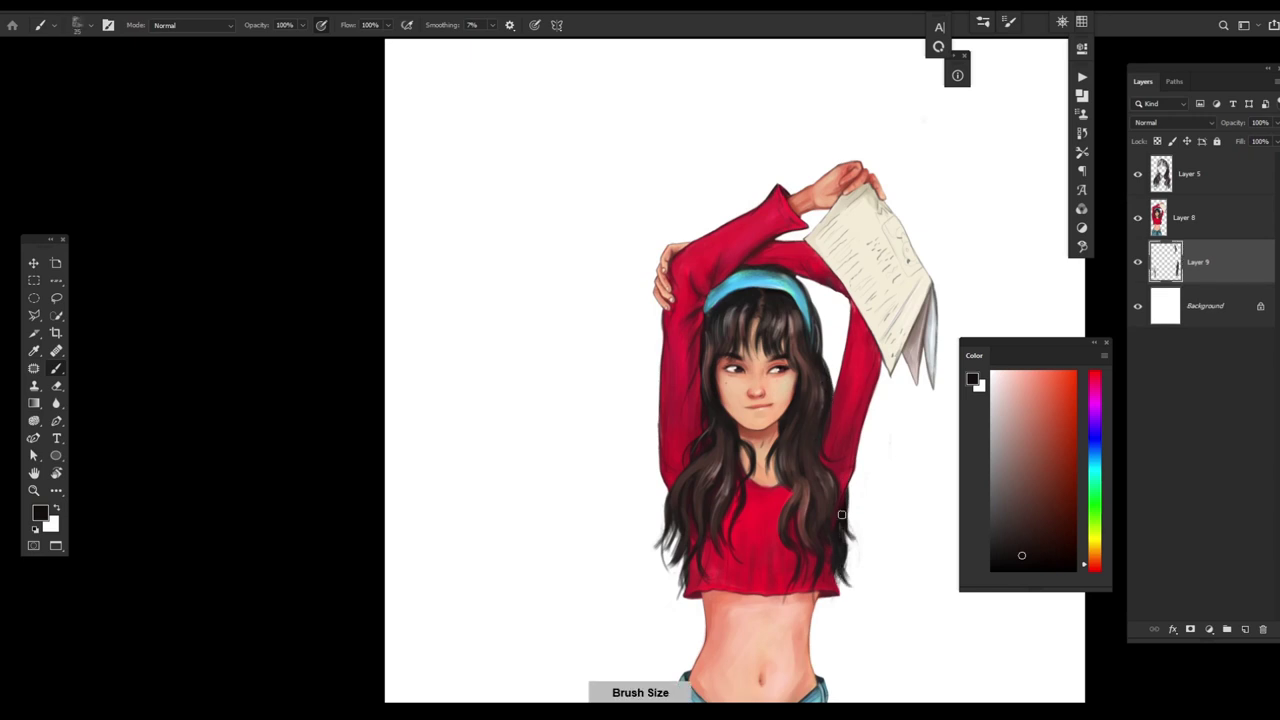
{"action": "key", "text": "bracketleft"}
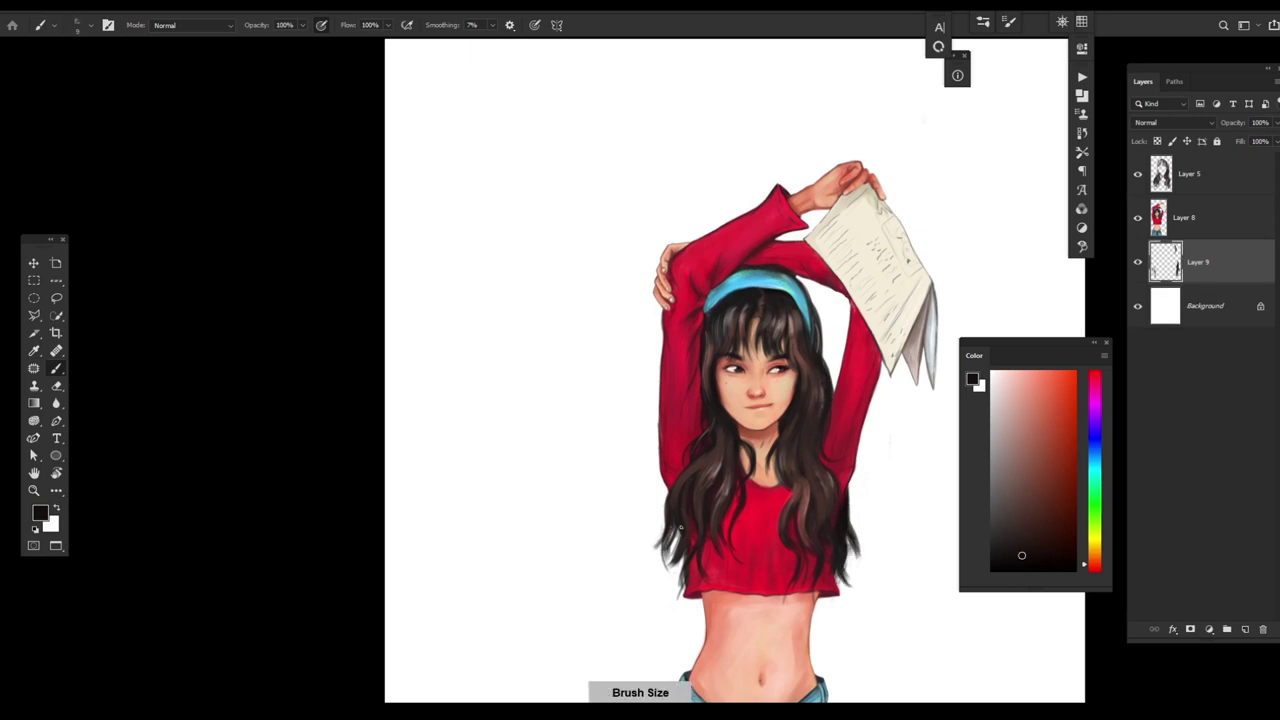
{"action": "key", "text": "ctrl+z"}
{"action": "key", "text": "bracketleft"}
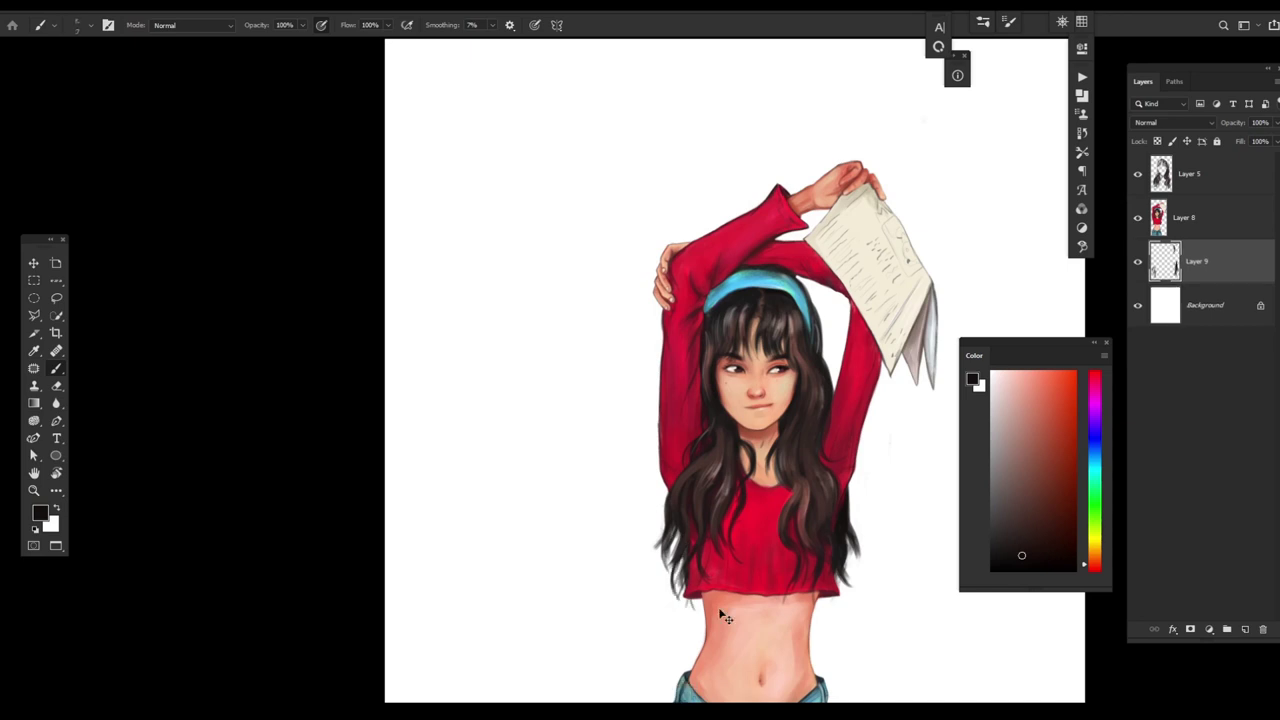
- Colorize the back hair layer with hue 0, saturation 28 and lightness +32
{"action": "key", "text": "ctrl+u"}
{"action": "mouse_move", "coordinate": [1059, 302]}
{"action": "left_mouse_down"}
{"action": "mouse_move", "coordinate": [1101, 308]}
{"action": "mouse_move", "coordinate": [1080, 305]}
{"action": "left_mouse_up"}
{"action": "left_click", "coordinate": [1190, 314]}
{"action": "left_click_drag", "start_coordinate": [1059, 236], "coordinate": [1060, 270]}
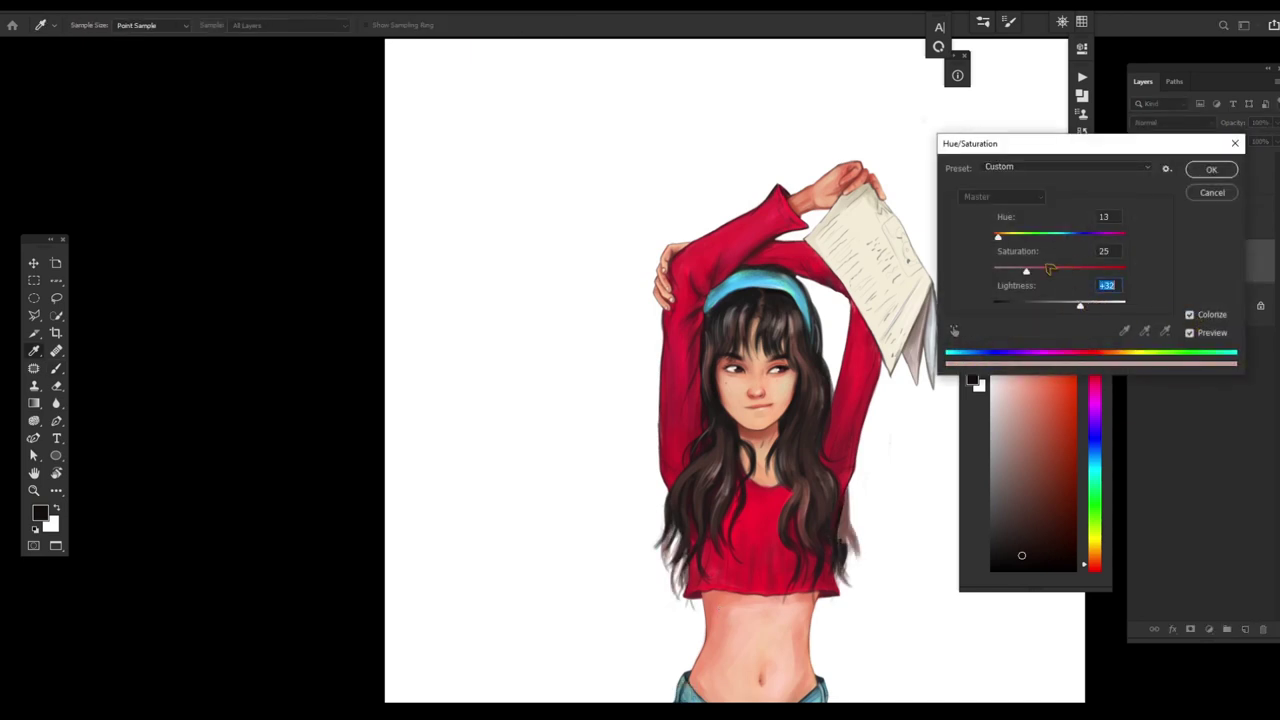
{"action": "left_click_drag", "start_coordinate": [1000, 236], "coordinate": [1113, 236]}
{"action": "left_click_drag", "start_coordinate": [1060, 270], "coordinate": [1030, 284]}
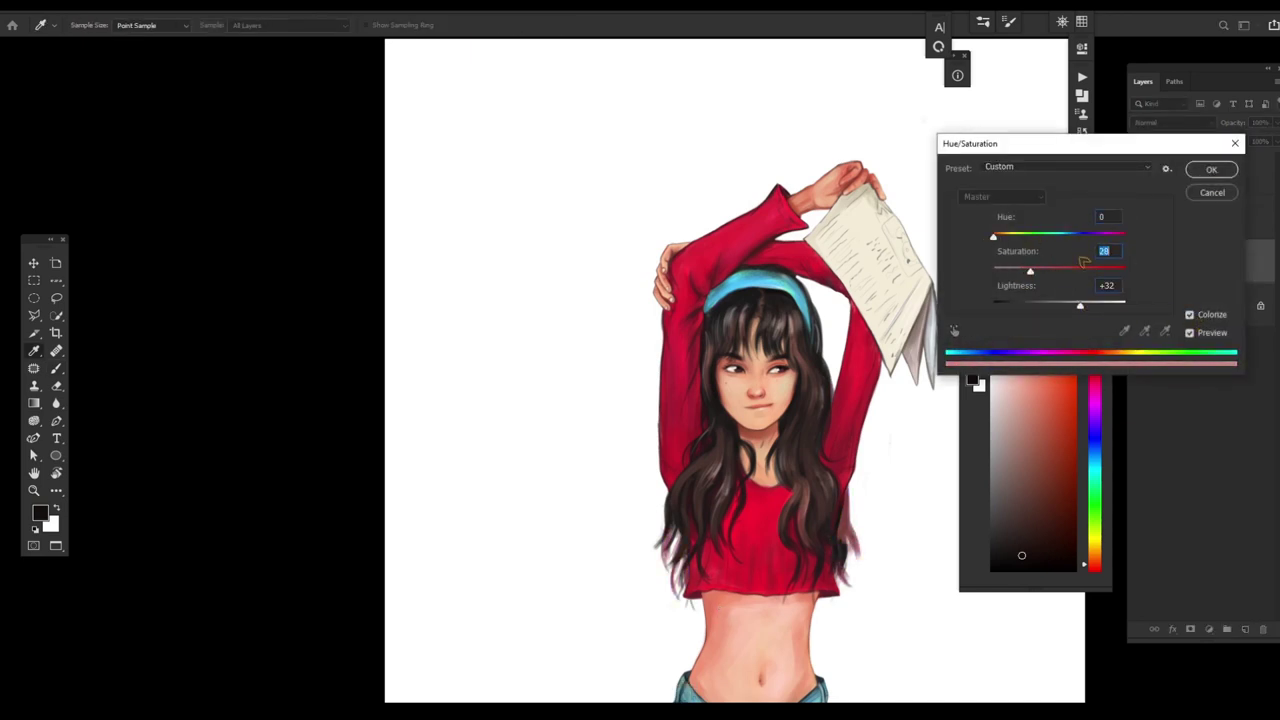
{"action": "key", "text": "Return"}
- Sample a dark reddish brown for the brush and merge the back hair layer with the figure layer
{"action": "left_click", "coordinate": [845, 490], "text": "ctrl"}
{"action": "key", "text": "b"}
{"action": "key", "text": "bracketleft"}
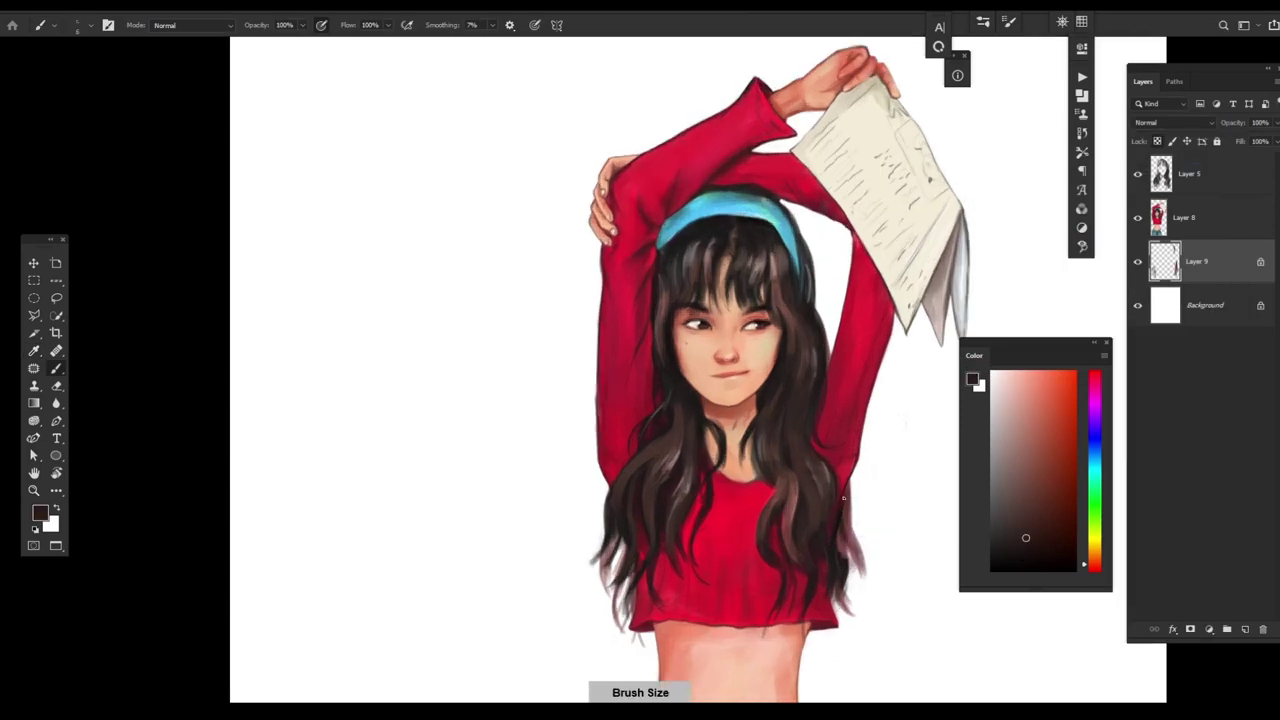
{"action": "key", "text": "ctrl+e"}
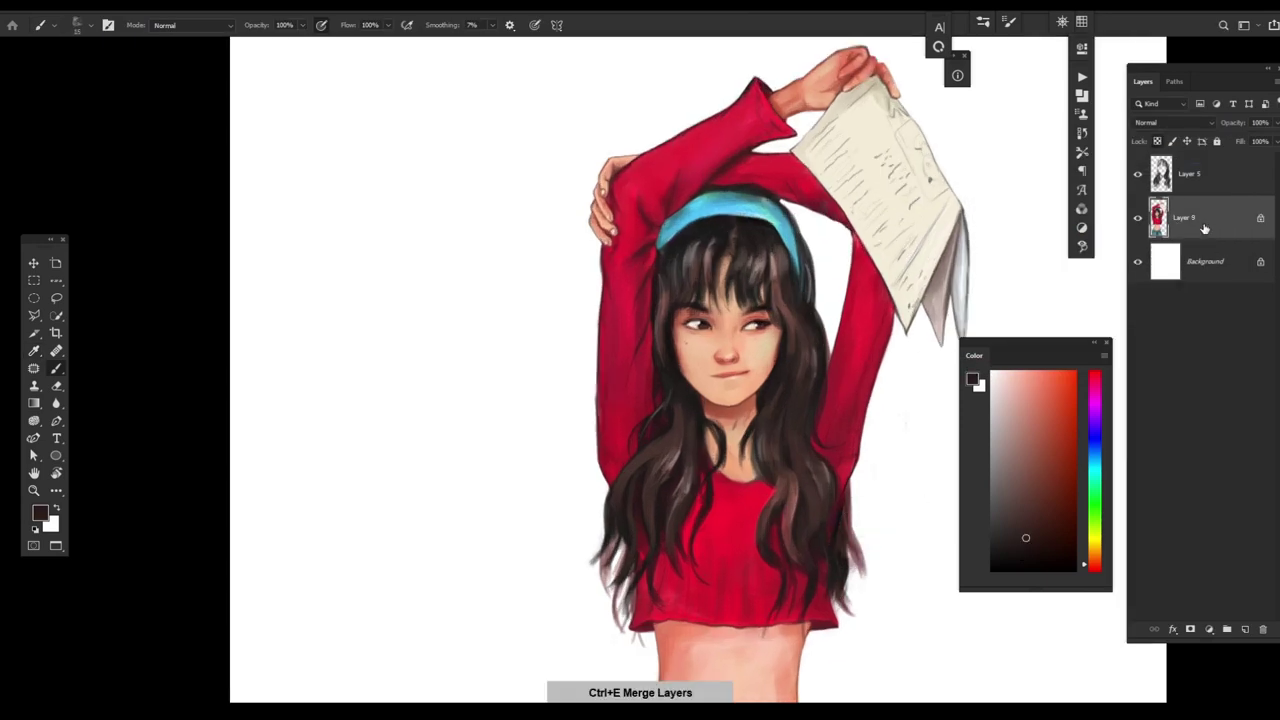
- Hide the front hair layer, darken the back strands on both sides of the red top, and show the layer again
{"action": "left_click", "coordinate": [1137, 173]}
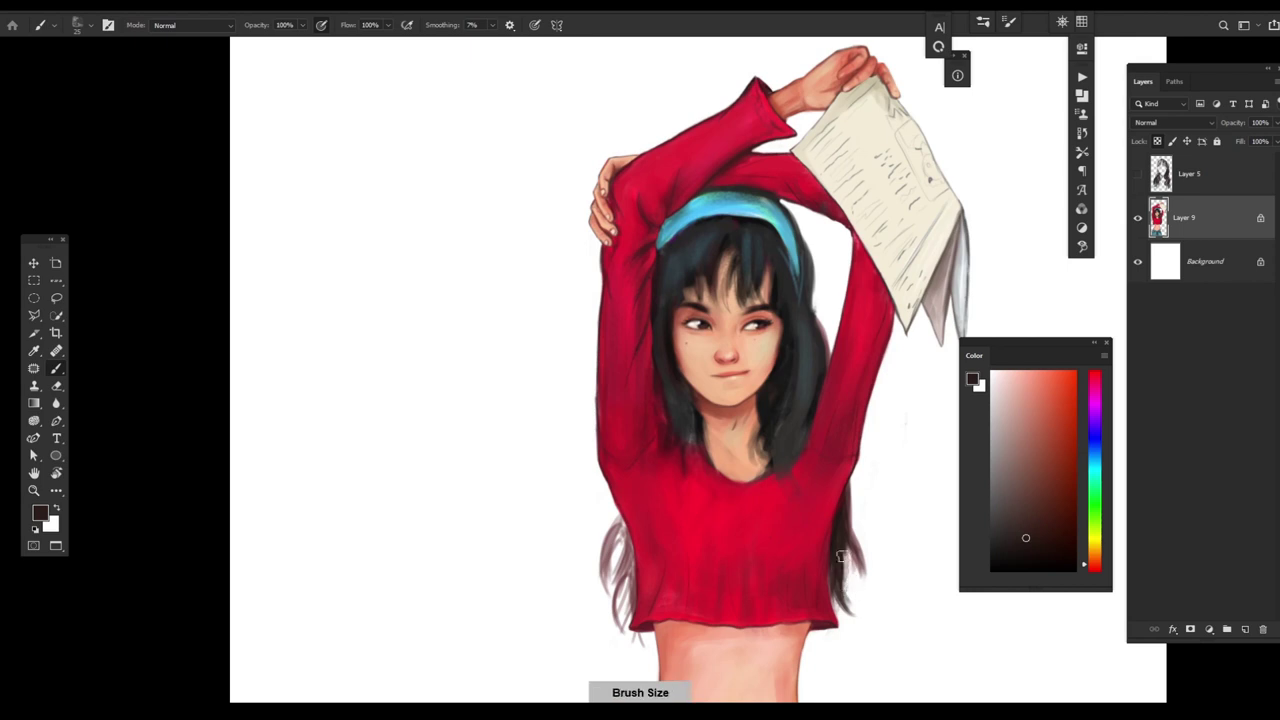
{"action": "key", "text": "bracketleft"}
{"action": "key", "text": "bracketleft"}
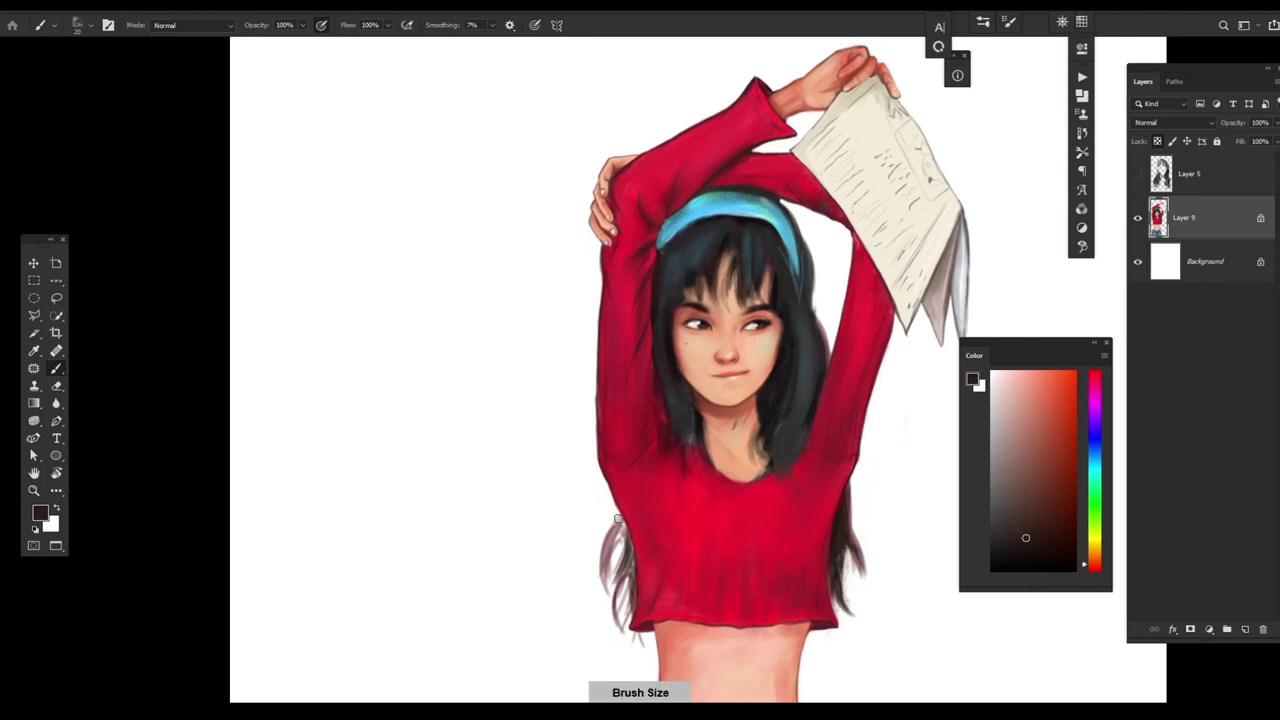
{"action": "mouse_move", "coordinate": [632, 526]}
{"action": "left_mouse_down"}
{"action": "mouse_move", "coordinate": [634, 564]}
{"action": "mouse_move", "coordinate": [618, 556]}
{"action": "mouse_move", "coordinate": [622, 612]}
{"action": "left_mouse_up"}
{"action": "key", "text": "bracketleft"}
{"action": "key", "text": "e"}
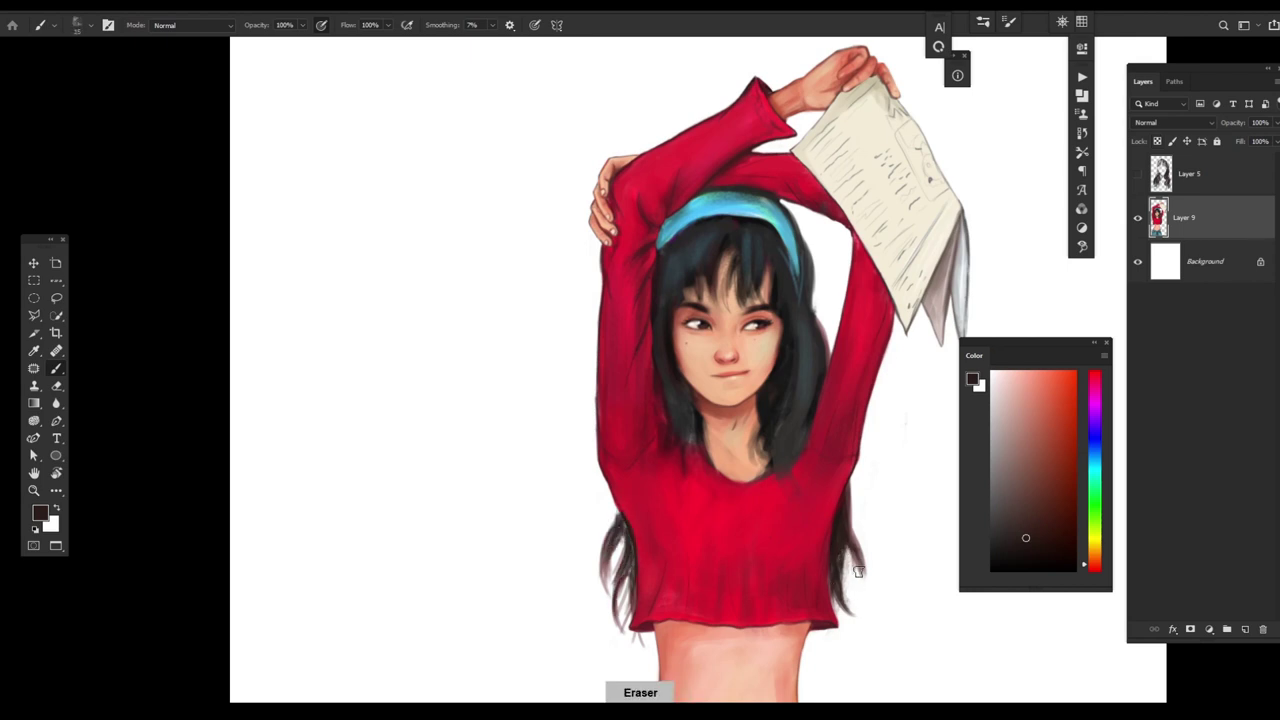
{"action": "left_click", "coordinate": [1137, 174]}
{"action": "left_click_drag", "start_coordinate": [760, 457], "coordinate": [1062, 286]}
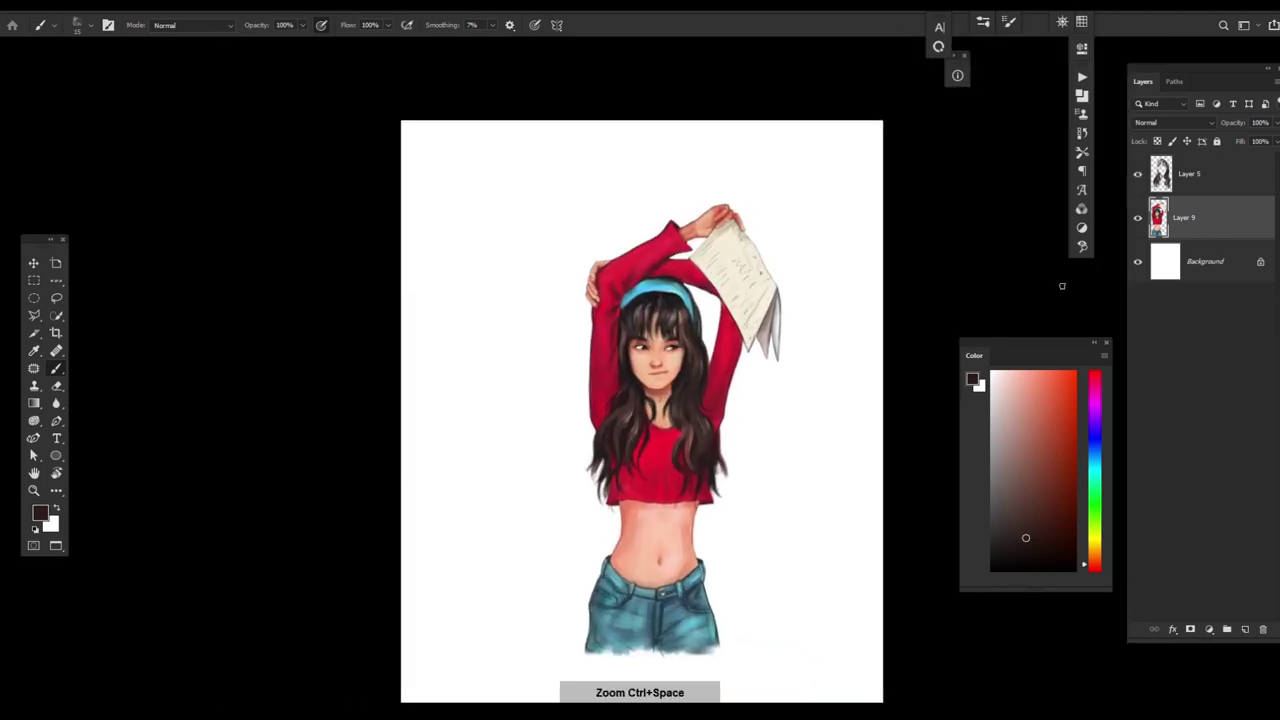
{"action": "left_click", "coordinate": [1137, 186]}
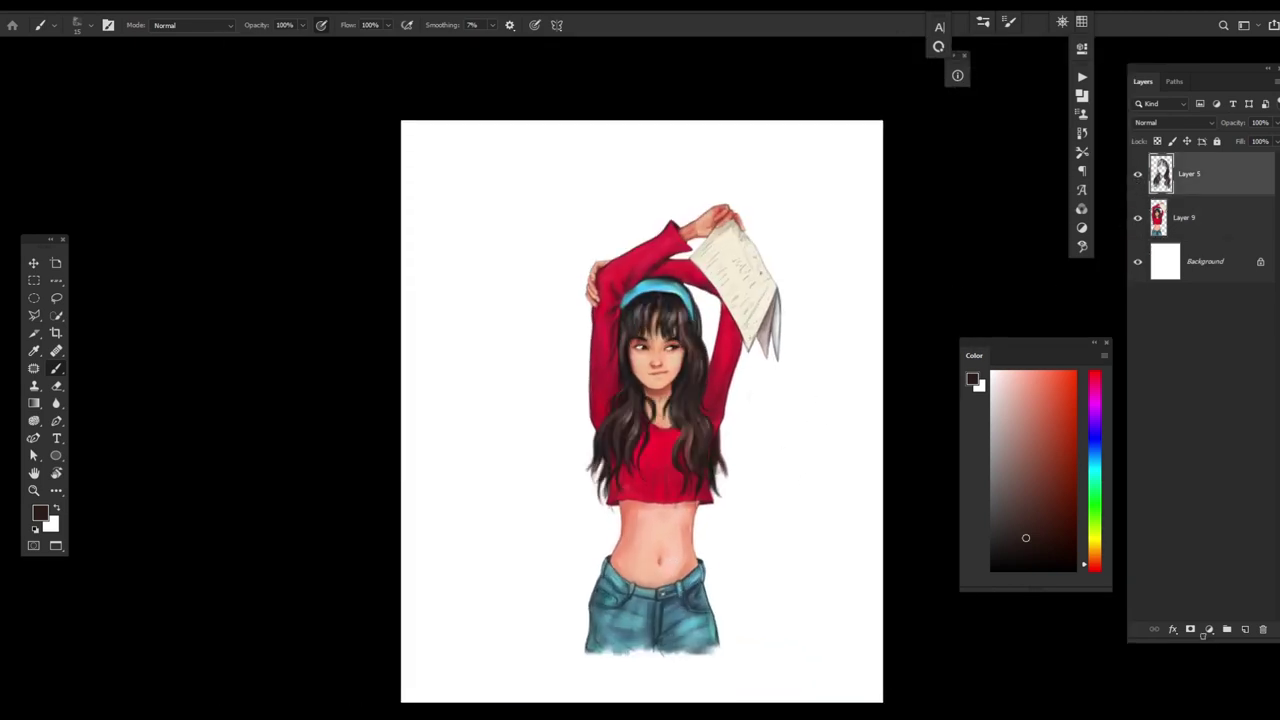
{"action": "left_click", "coordinate": [1245, 629]}
{"action": "key", "text": "bracketright"}
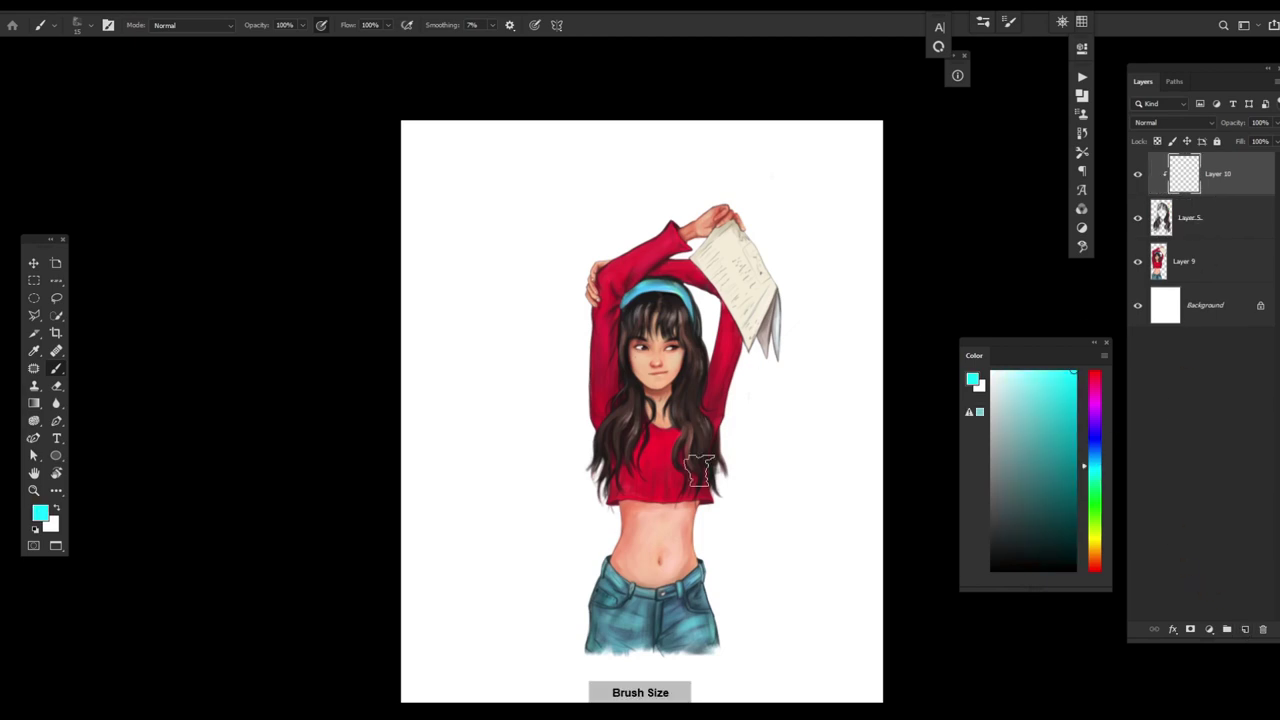
{"action": "left_click_drag", "start_coordinate": [1184, 174], "coordinate": [1262, 629]}
- Add a new layer above the hair and repaint the headband with turquoise strokes
{"action": "left_click_drag", "start_coordinate": [760, 391], "coordinate": [853, 493]}
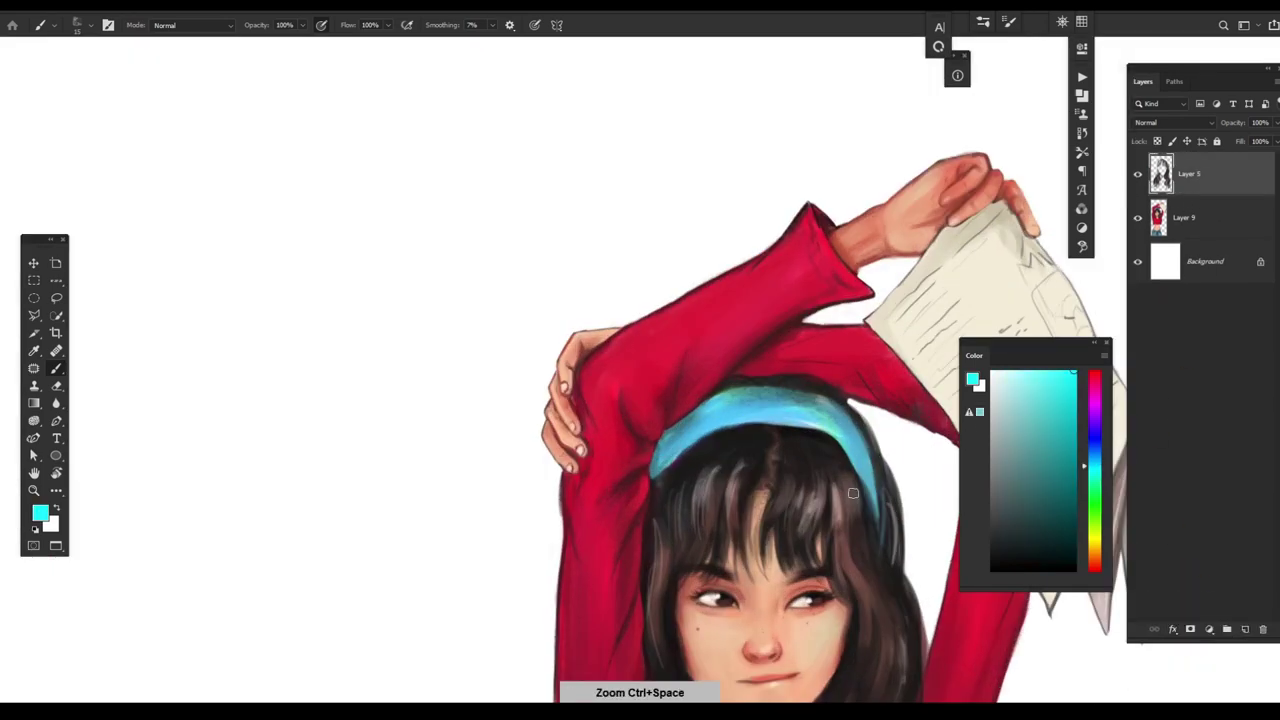
{"action": "key", "text": "ctrl+shift+alt+n"}
{"action": "key", "text": "bracketright"}
{"action": "mouse_move", "coordinate": [740, 412]}
{"action": "left_mouse_down"}
{"action": "mouse_move", "coordinate": [776, 403]}
{"action": "mouse_move", "coordinate": [748, 398]}
{"action": "mouse_move", "coordinate": [717, 421]}
{"action": "mouse_move", "coordinate": [771, 393]}
{"action": "mouse_move", "coordinate": [667, 444]}
{"action": "mouse_move", "coordinate": [739, 416]}
{"action": "mouse_move", "coordinate": [849, 411]}
{"action": "mouse_move", "coordinate": [860, 455]}
{"action": "left_mouse_up"}
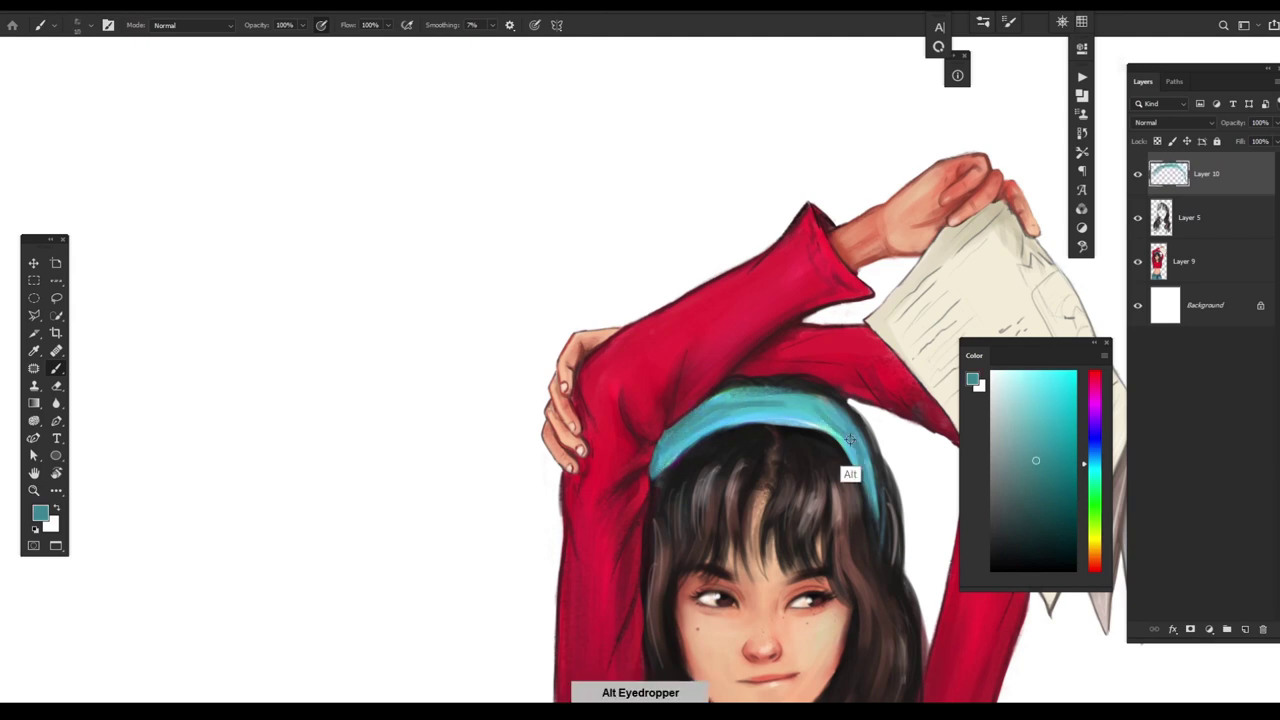
- Sample teal and light blue tones from the headband and shade its side and lower edge near the fringe
{"action": "left_click", "coordinate": [848, 471], "text": "alt"}
{"action": "left_click_drag", "start_coordinate": [865, 530], "coordinate": [846, 430]}
{"action": "left_click", "coordinate": [829, 443], "text": "alt"}
{"action": "left_click", "coordinate": [825, 435], "text": "alt"}
{"action": "left_click", "coordinate": [795, 425], "text": "alt"}
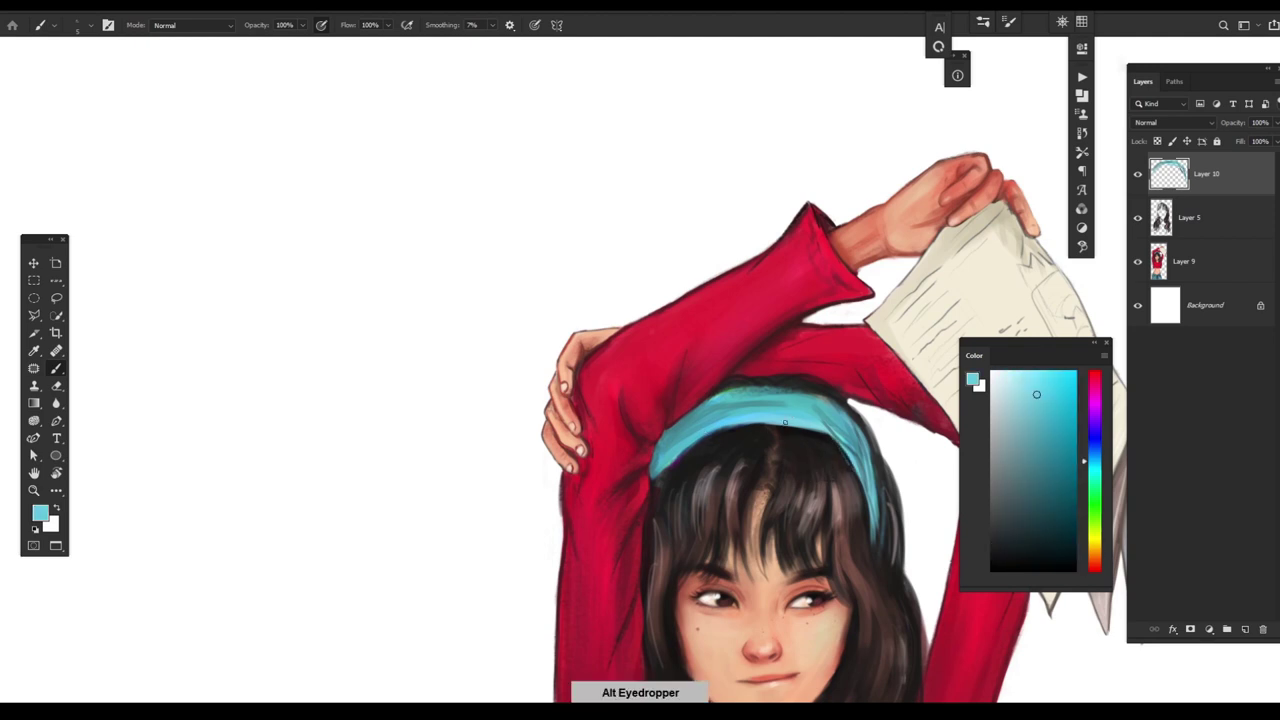
- Undo the last headband stroke and draw thin dark fold lines on the headband using black sampled from the hair
{"action": "key", "text": "ctrl+z"}
{"action": "left_click", "coordinate": [702, 480], "text": "alt"}
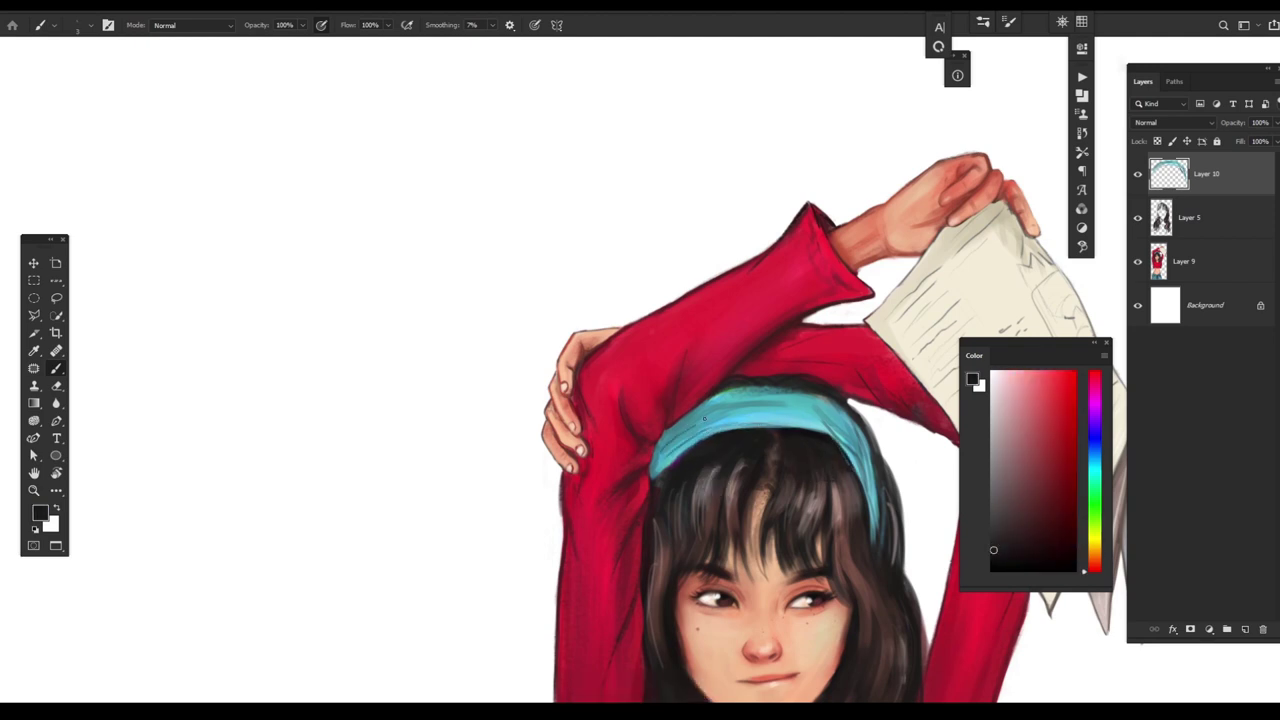
{"action": "mouse_move", "coordinate": [676, 424]}
{"action": "left_mouse_down"}
{"action": "mouse_move", "coordinate": [656, 436]}
{"action": "mouse_move", "coordinate": [648, 474]}
{"action": "left_mouse_up"}
- Choose a bright magenta and paint a thin accent along the headband's lower edge
{"action": "key", "text": "ctrl+space"}
{"action": "left_click", "coordinate": [1083, 400]}
{"action": "left_click", "coordinate": [1050, 375]}
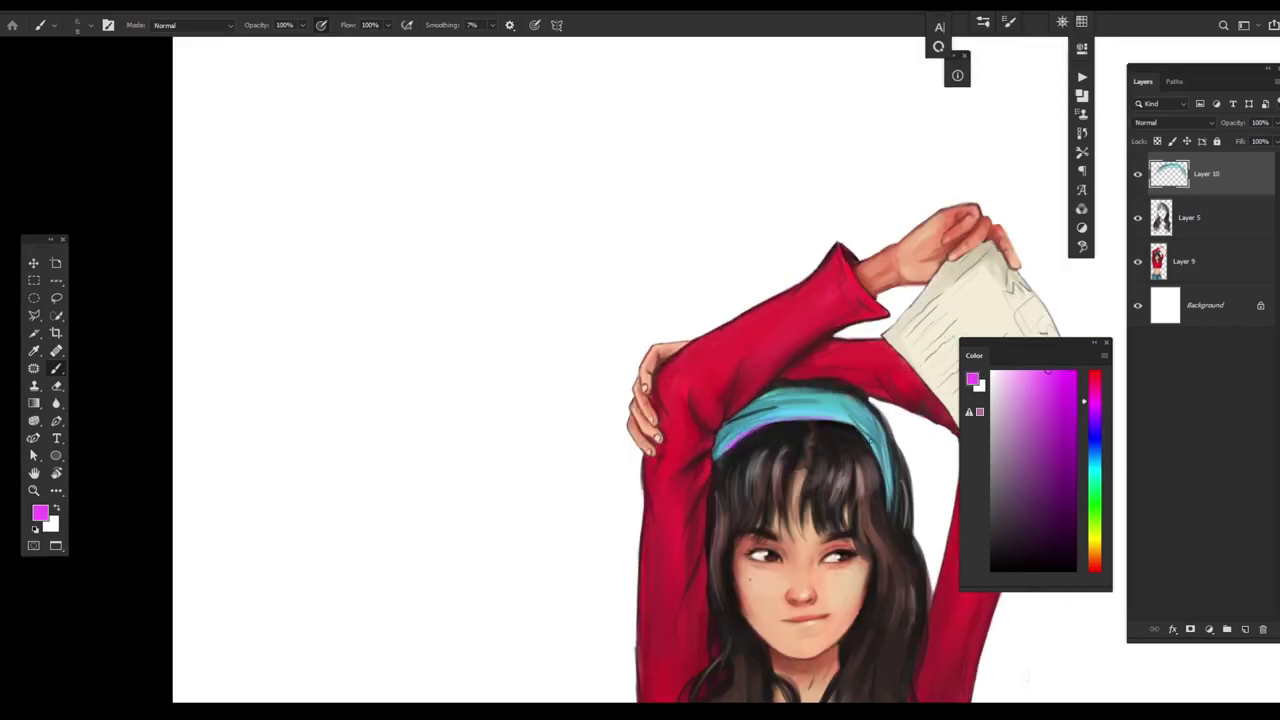
- Sample cream from the held page and paint small light flower marks on the headband
{"action": "key", "text": "ctrl+space"}
{"action": "left_click", "coordinate": [724, 371]}
{"action": "left_click", "coordinate": [990, 200], "text": "alt"}
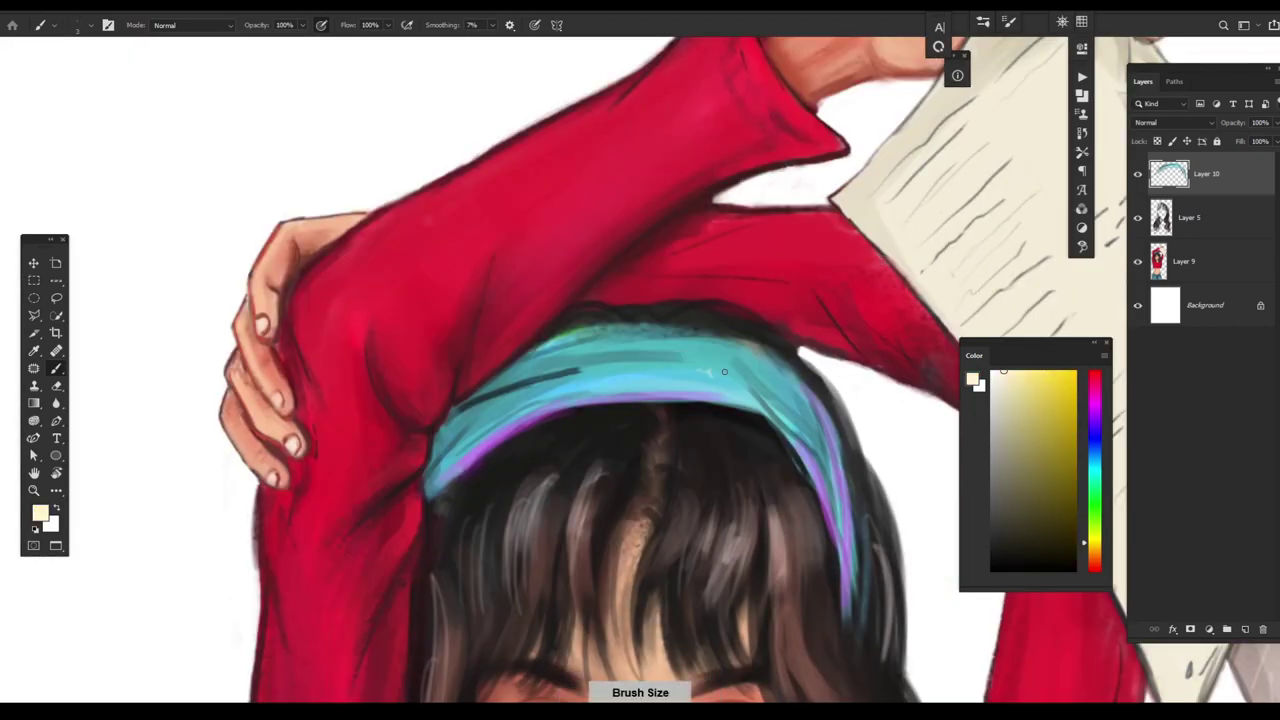
{"action": "key", "text": "ctrl+space"}
{"action": "right_click", "coordinate": [740, 232]}
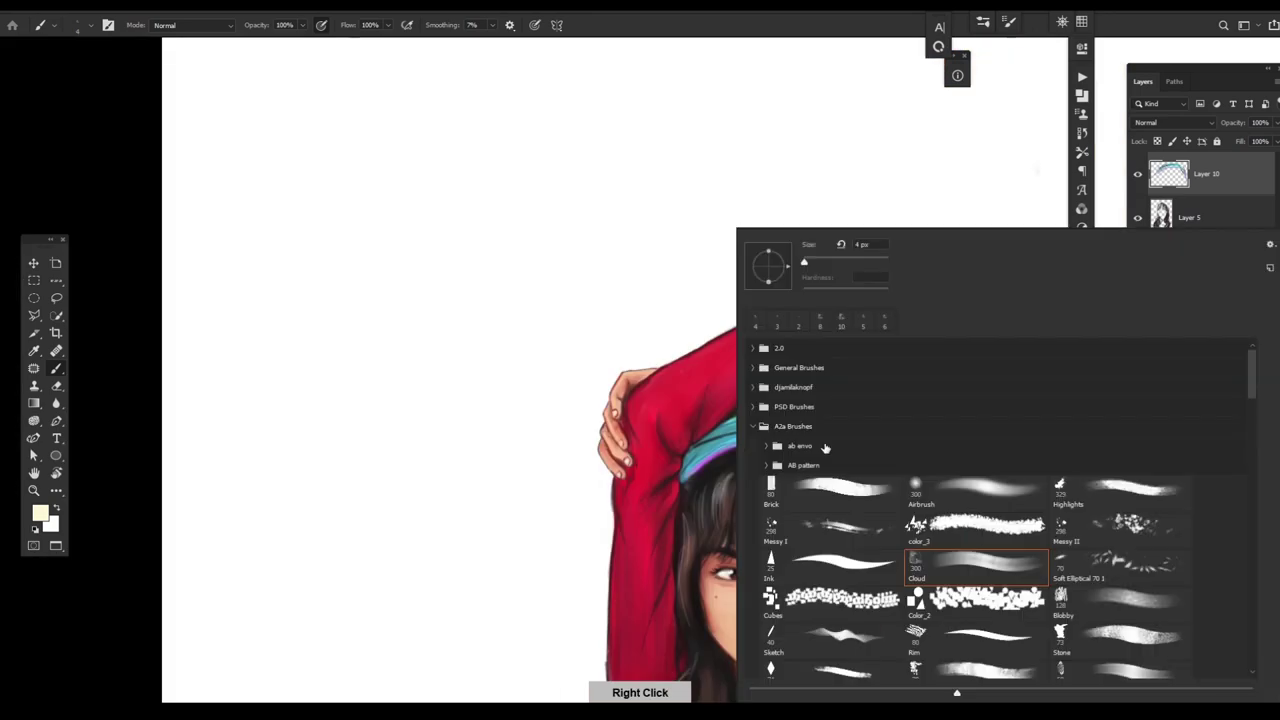
{"action": "key", "text": "Escape"}
{"action": "key", "text": "ctrl+space"}
- Choose a bright yellow and paint small marks scattered across the headband
{"action": "key", "text": "d"}
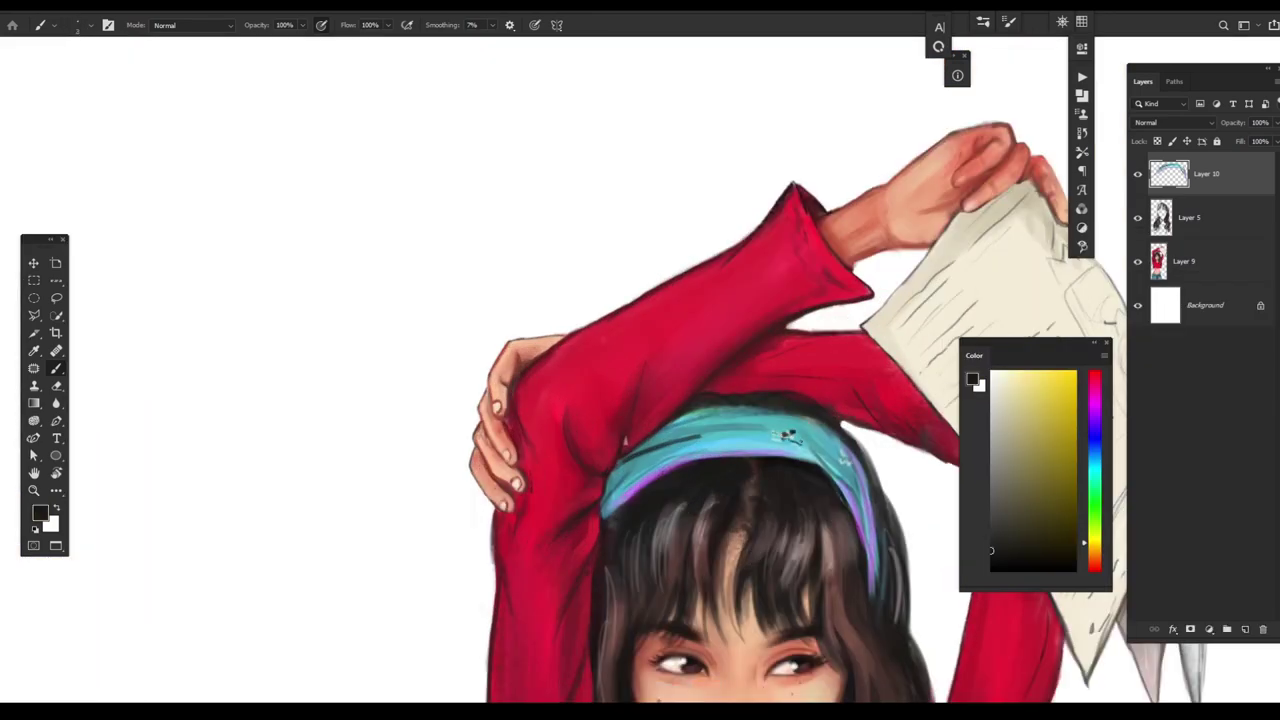
{"action": "key", "text": "ctrl+minus"}
{"action": "left_click", "coordinate": [1097, 546]}
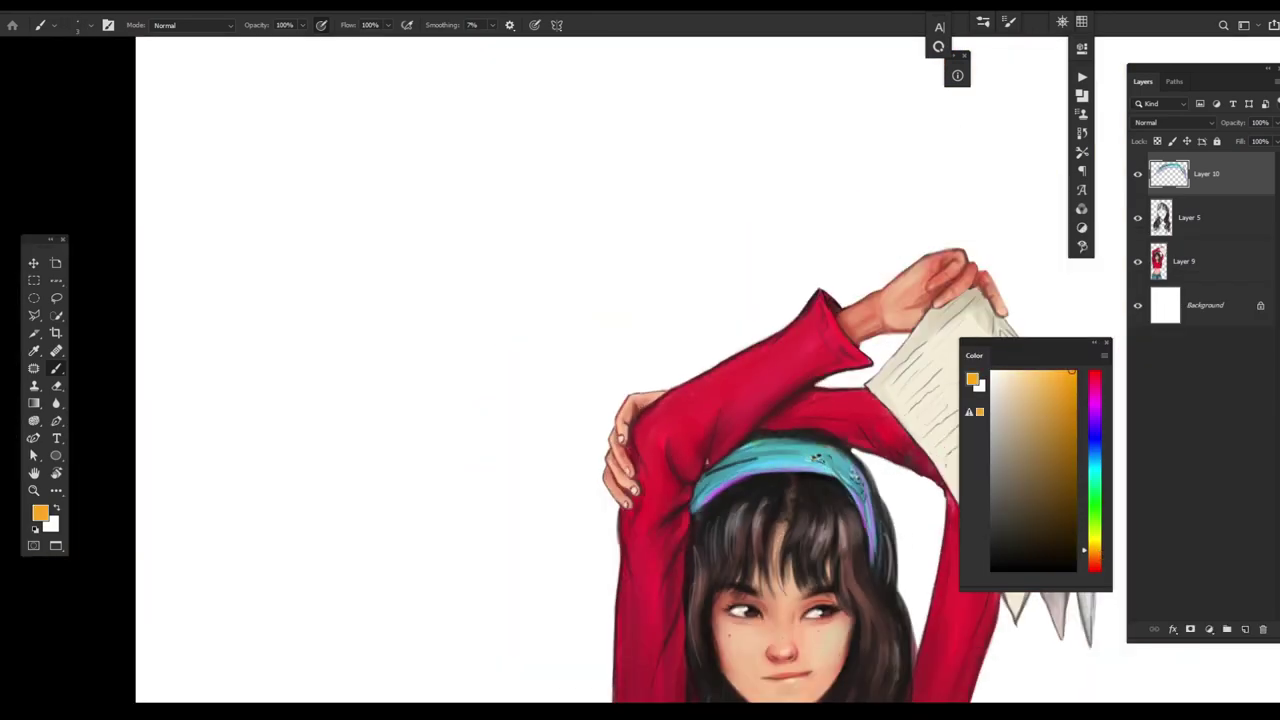
{"action": "key", "text": "bracketright"}
{"action": "left_click", "coordinate": [1097, 538]}
{"action": "key", "text": "bracketright"}
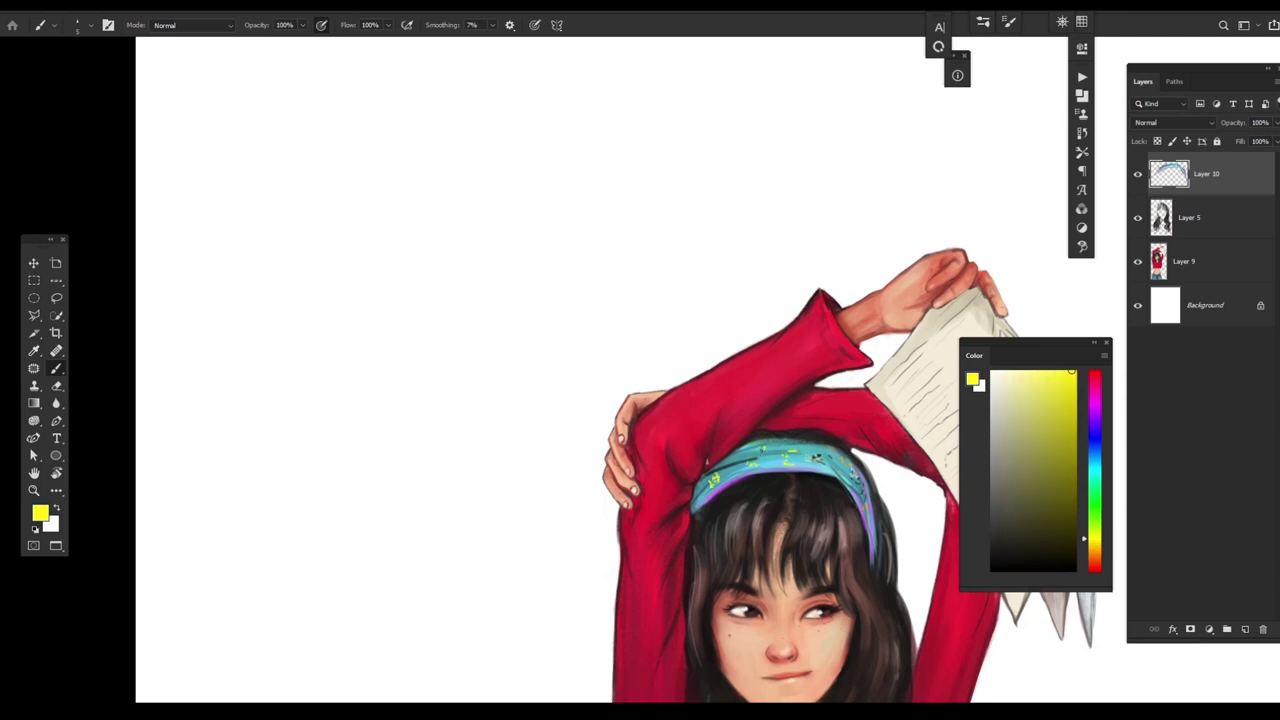
- Sample light blue from the headband and paint over the dark marks on it
{"action": "key", "text": "ctrl+space"}
{"action": "left_click_drag", "start_coordinate": [816, 456], "coordinate": [744, 449]}
{"action": "right_click", "coordinate": [744, 449]}
{"action": "key", "text": "bracketright"}
{"action": "left_click", "coordinate": [744, 449], "text": "alt"}
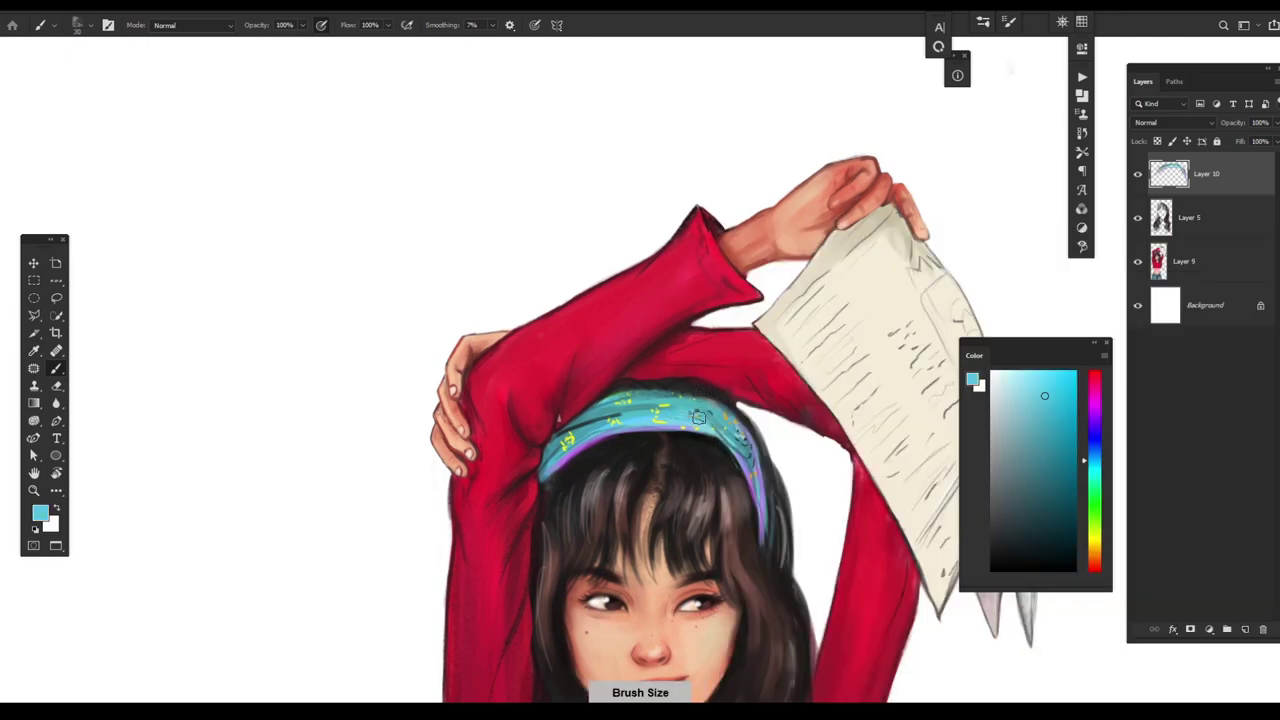
{"action": "left_click", "coordinate": [640, 412], "text": "alt"}
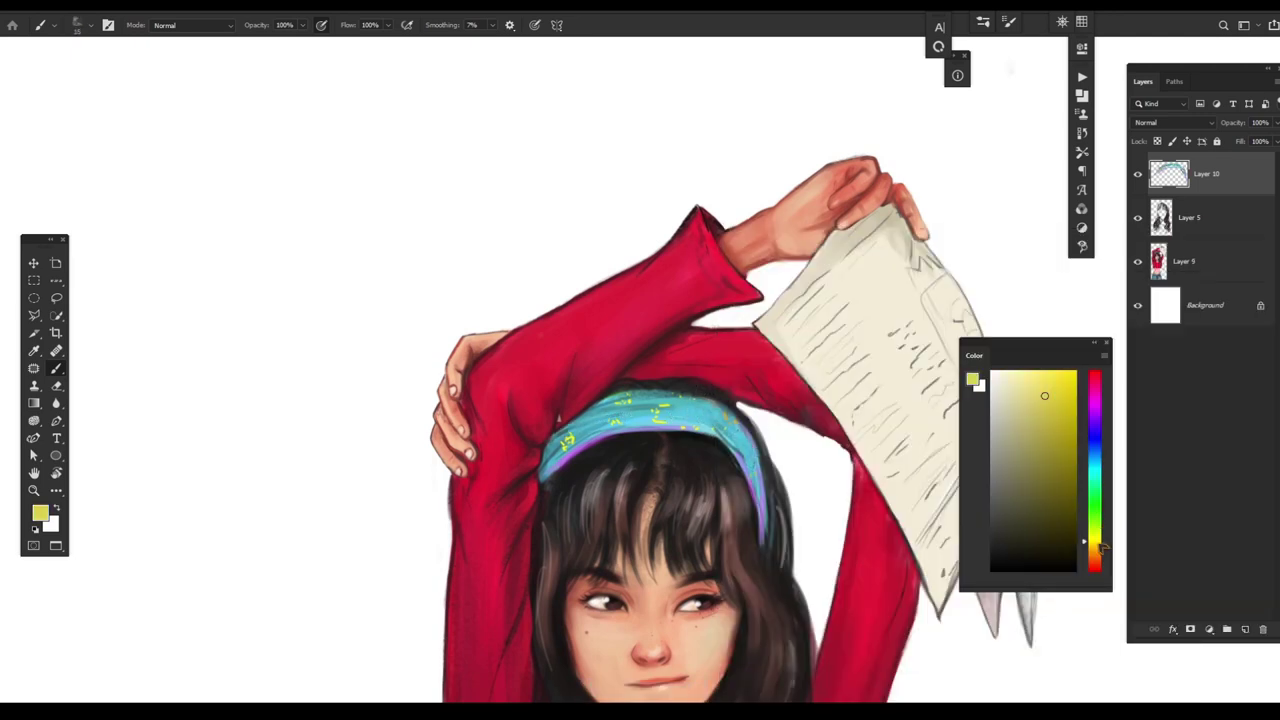
- Choose a muted ochre yellow and add further small specks to the headband's pattern
{"action": "key", "text": "bracketright"}
{"action": "key", "text": "bracketright"}
{"action": "left_click", "coordinate": [594, 425], "text": "alt"}
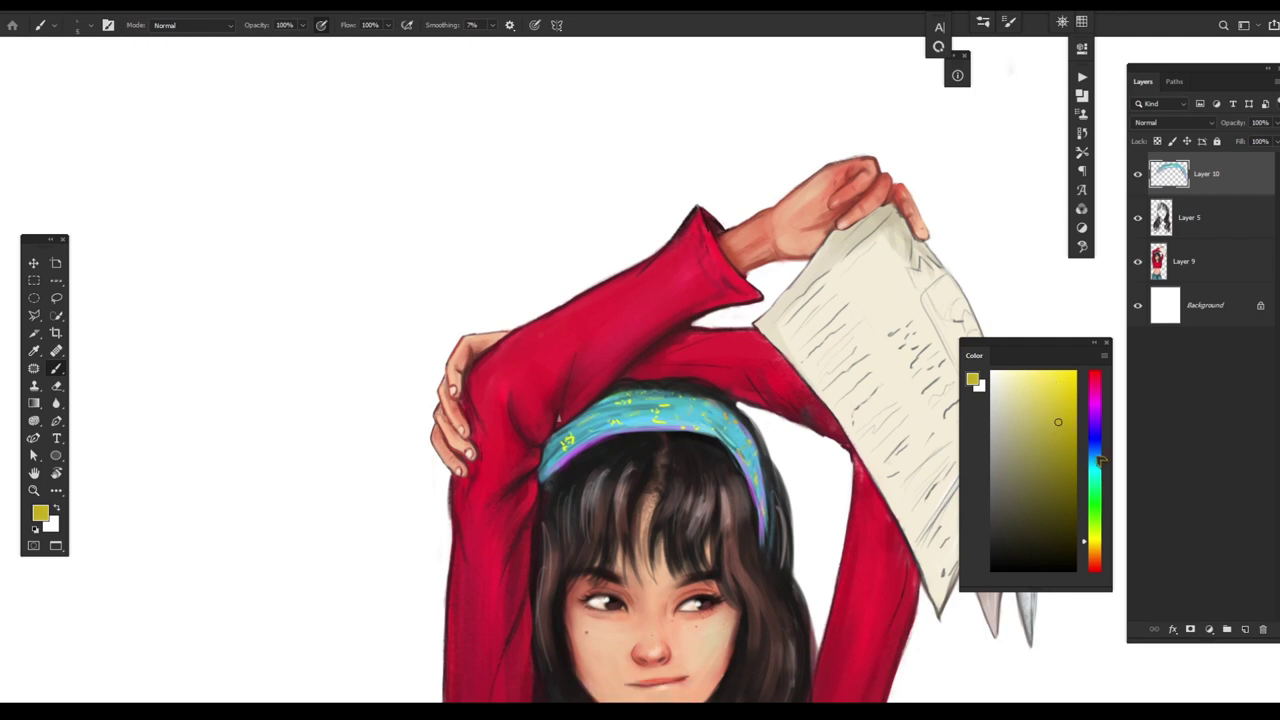
- Choose a bright purple and paint soft streaks along the middle folds of the headband
{"action": "key", "text": "bracketright"}
{"action": "key", "text": "bracketright"}
{"action": "left_click", "coordinate": [760, 505], "text": "alt"}
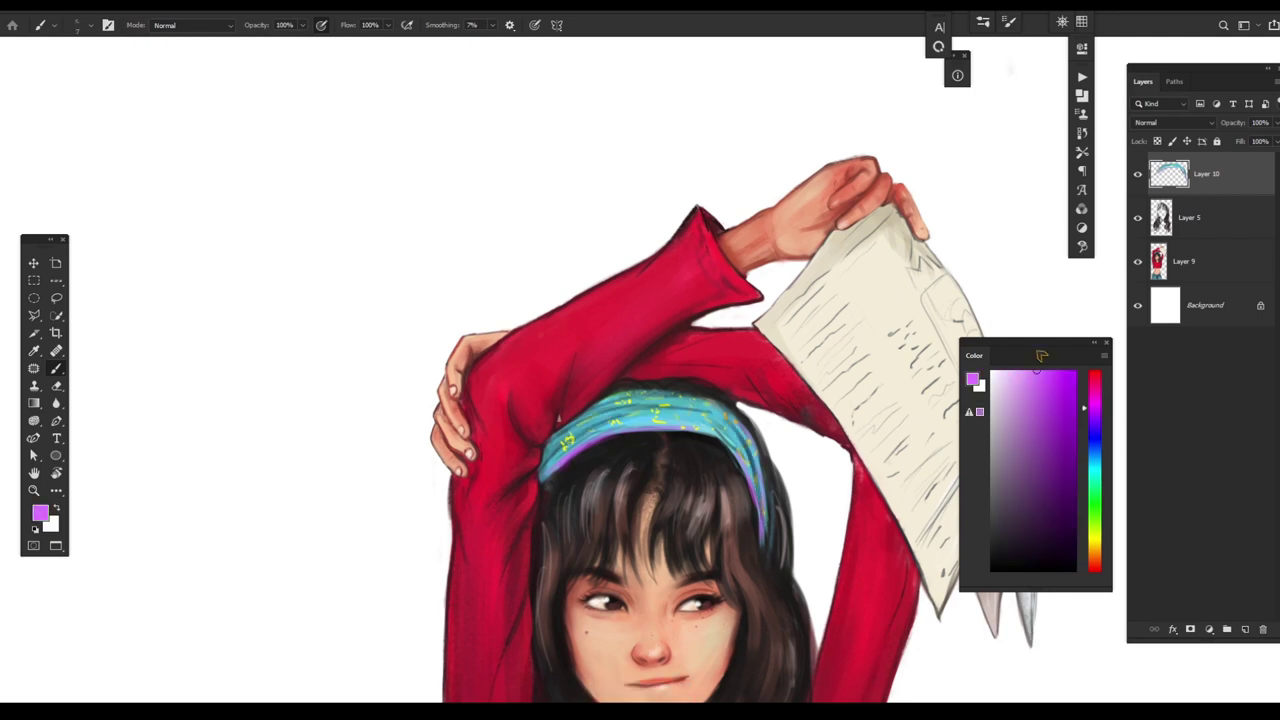
{"action": "key", "text": "bracketright"}
{"action": "key", "text": "bracketright"}
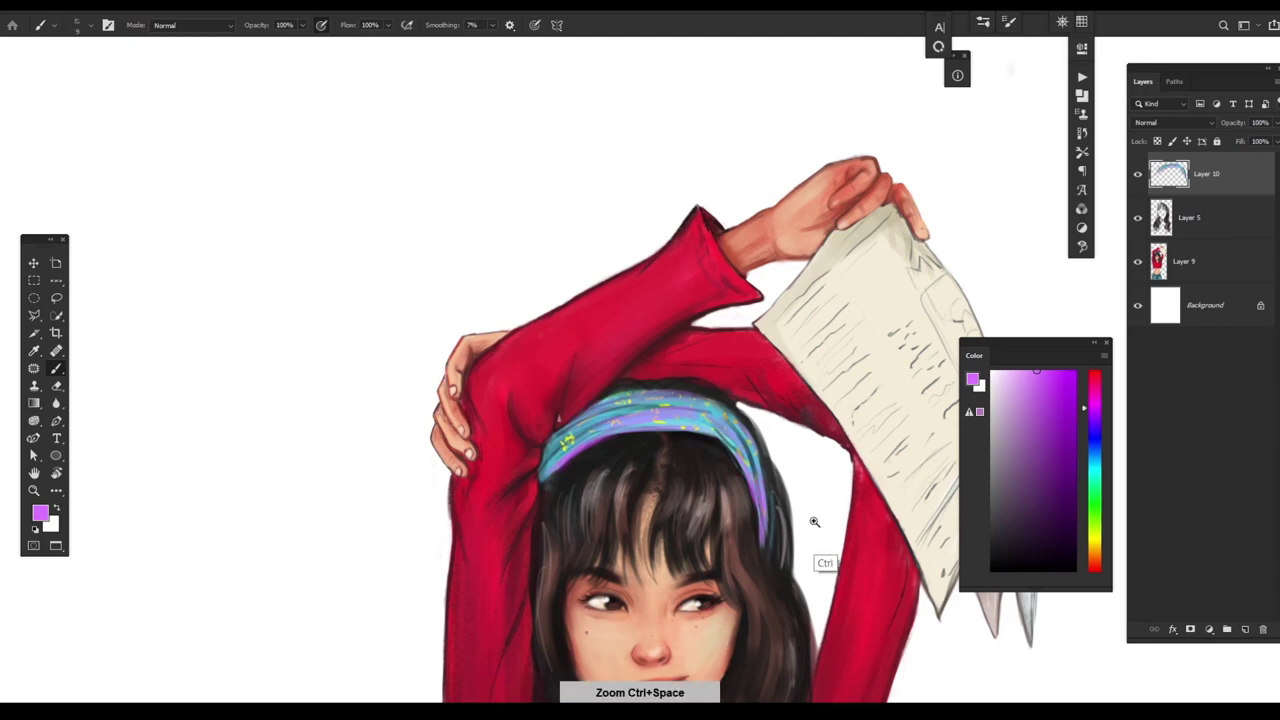
- Choose a saturated blue and blend faint tints into the hair on Layer 5 with the Mixer Brush, undoing the last stroke
{"action": "key", "text": "ctrl+0"}
{"action": "left_click", "coordinate": [749, 253], "text": "alt"}
{"action": "key", "text": "bracketright"}
{"action": "left_click_drag", "start_coordinate": [1100, 476], "coordinate": [1105, 438]}
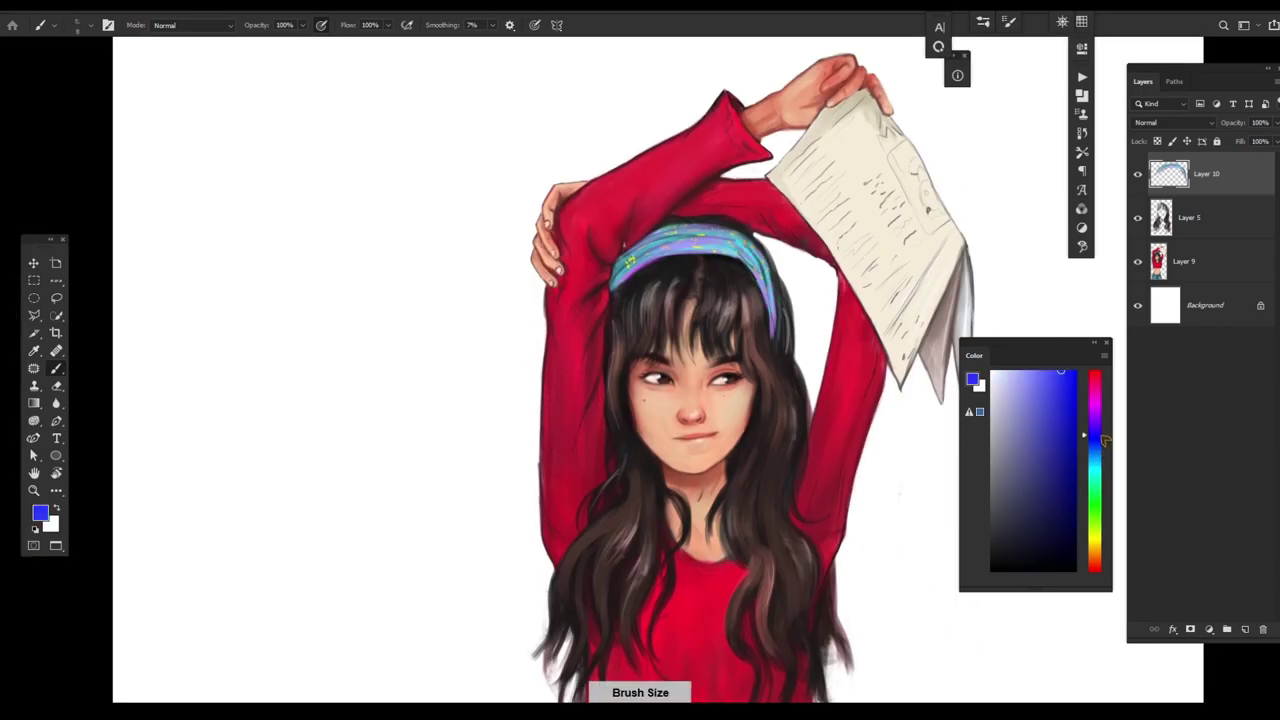
{"action": "left_click_drag", "start_coordinate": [711, 494], "coordinate": [880, 480]}
{"action": "key", "text": "alt+bracketleft"}
{"action": "key", "text": "shift+b"}
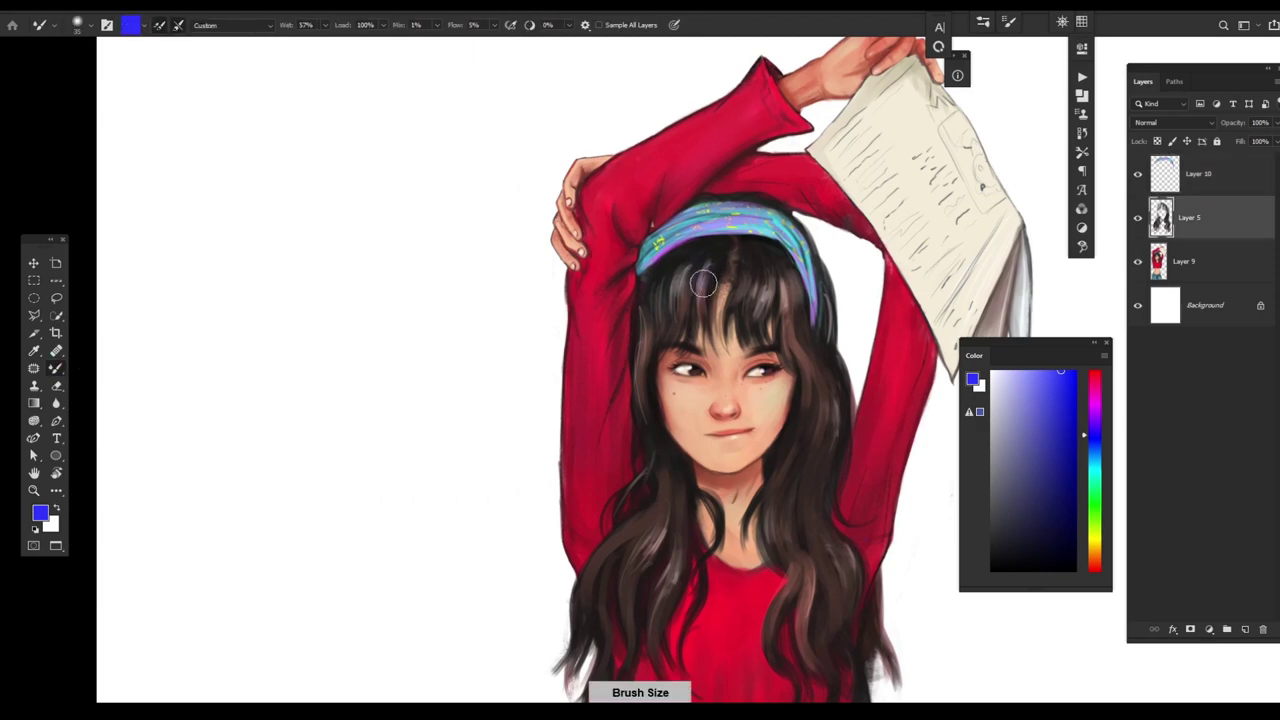
{"action": "mouse_move", "coordinate": [704, 260]}
{"action": "left_mouse_down"}
{"action": "mouse_move", "coordinate": [699, 306]}
{"action": "mouse_move", "coordinate": [729, 290]}
{"action": "mouse_move", "coordinate": [700, 300]}
{"action": "mouse_move", "coordinate": [698, 503]}
{"action": "left_mouse_up"}
{"action": "key", "text": "ctrl+z"}
- Blend the fringe using a textured Mixer Brush tip and dark brown sampled from the hair
{"action": "right_click", "coordinate": [720, 480]}
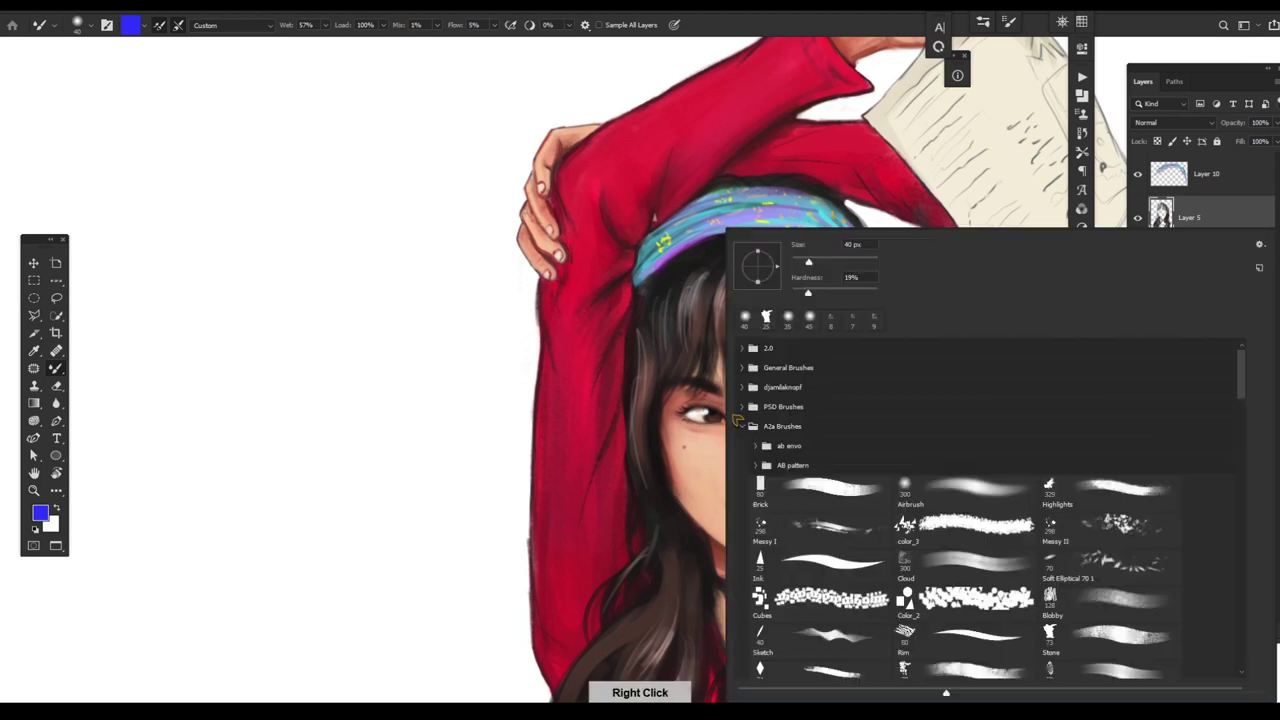
{"action": "key", "text": "Escape"}
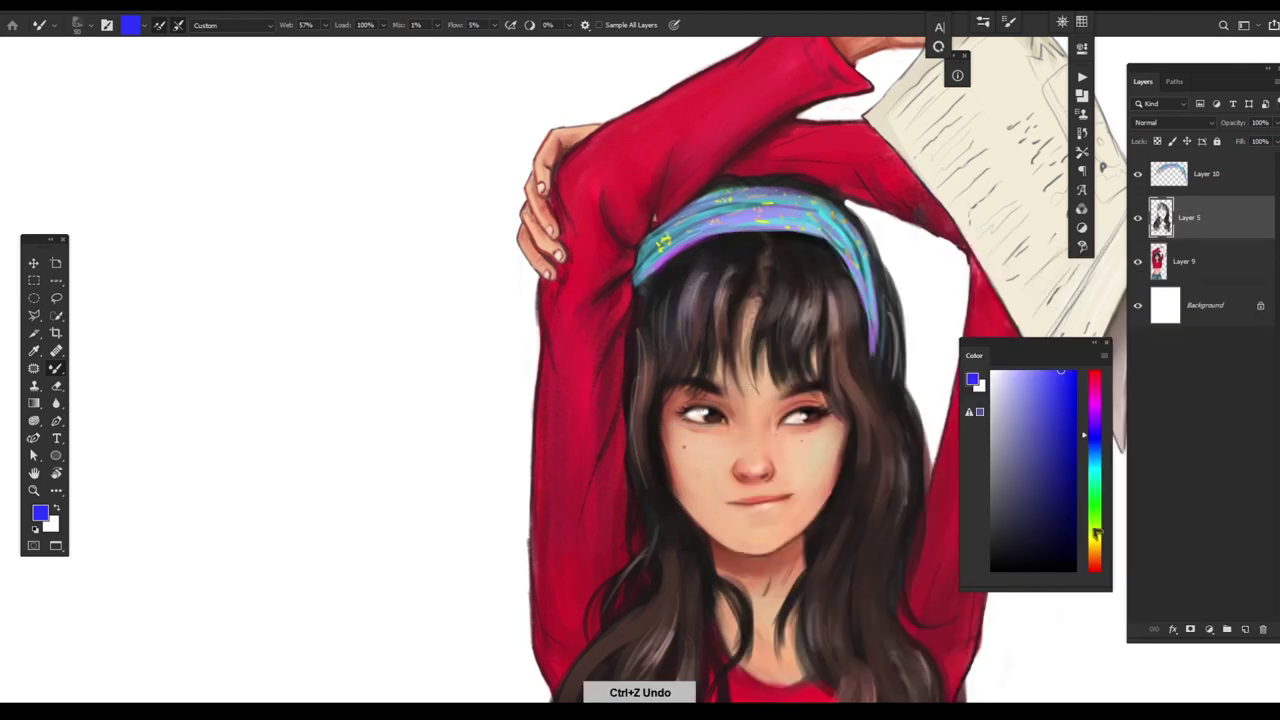
{"action": "left_click", "coordinate": [775, 370], "text": "alt"}
{"action": "key", "text": "bracketleft"}
{"action": "key", "text": "bracketleft"}
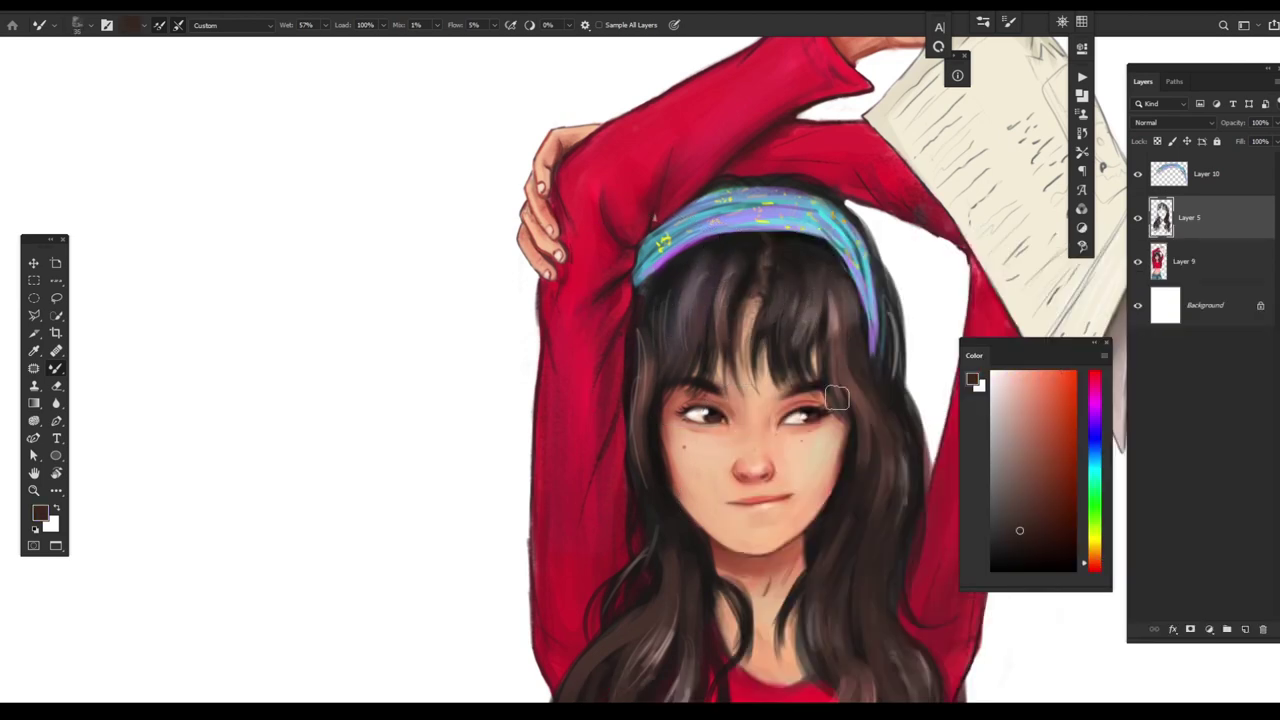
- Smooth the long wavy locks on both sides with the Mixer Brush, undoing the last stroke
{"action": "mouse_move", "coordinate": [733, 612]}
{"action": "left_mouse_down"}
{"action": "mouse_move", "coordinate": [854, 523]}
{"action": "mouse_move", "coordinate": [756, 422]}
{"action": "left_mouse_up"}
{"action": "key", "text": "bracketright"}
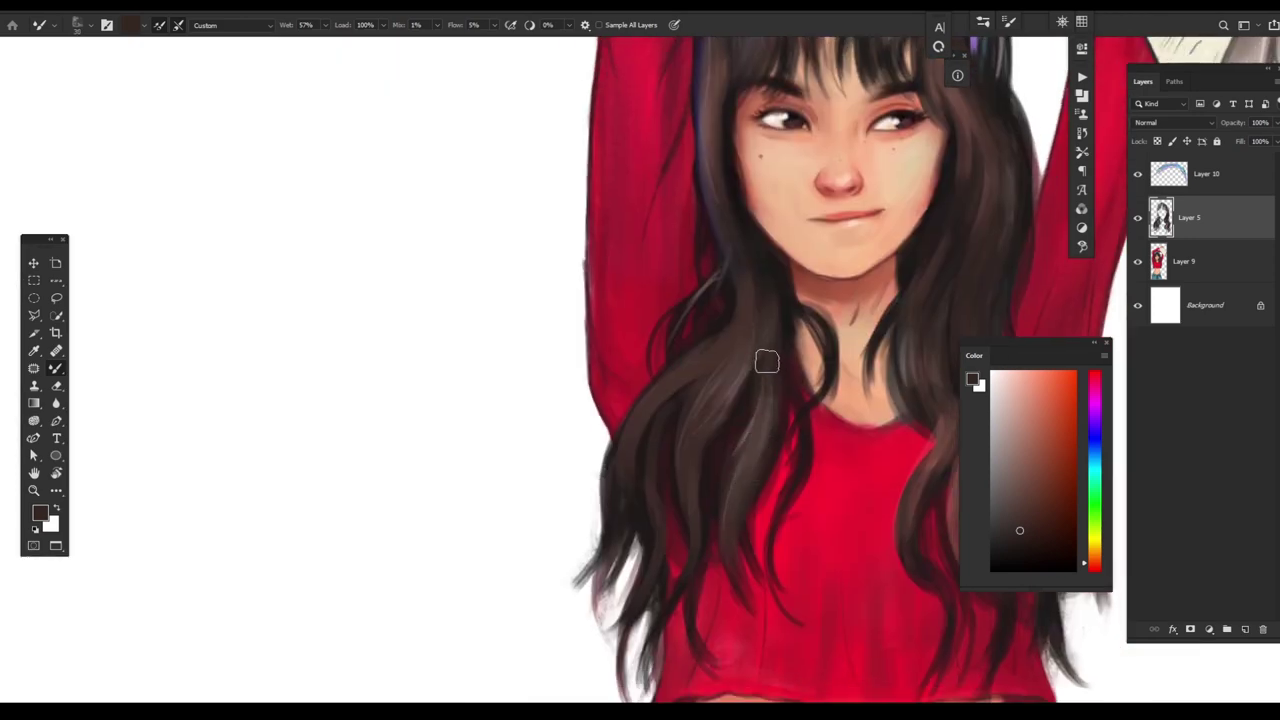
{"action": "left_click_drag", "start_coordinate": [850, 360], "coordinate": [580, 395]}
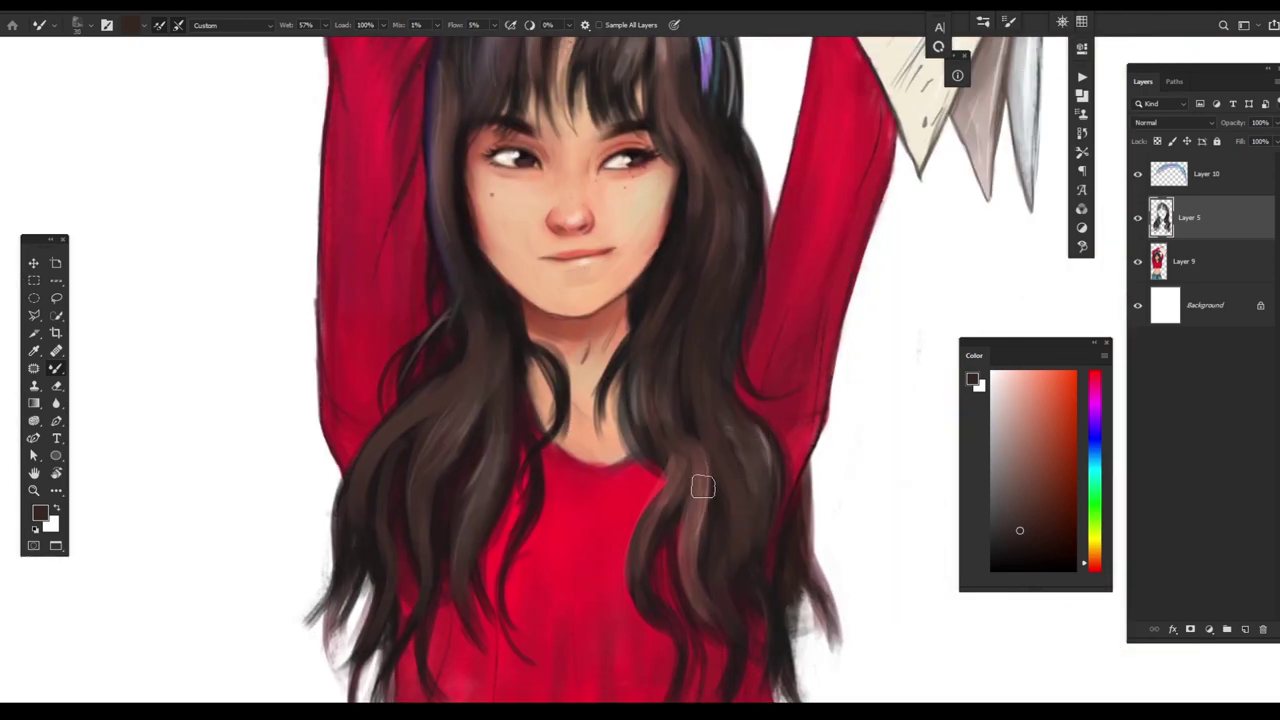
{"action": "mouse_move", "coordinate": [786, 626]}
{"action": "left_mouse_down"}
{"action": "mouse_move", "coordinate": [797, 551]}
{"action": "mouse_move", "coordinate": [774, 571]}
{"action": "left_mouse_up"}
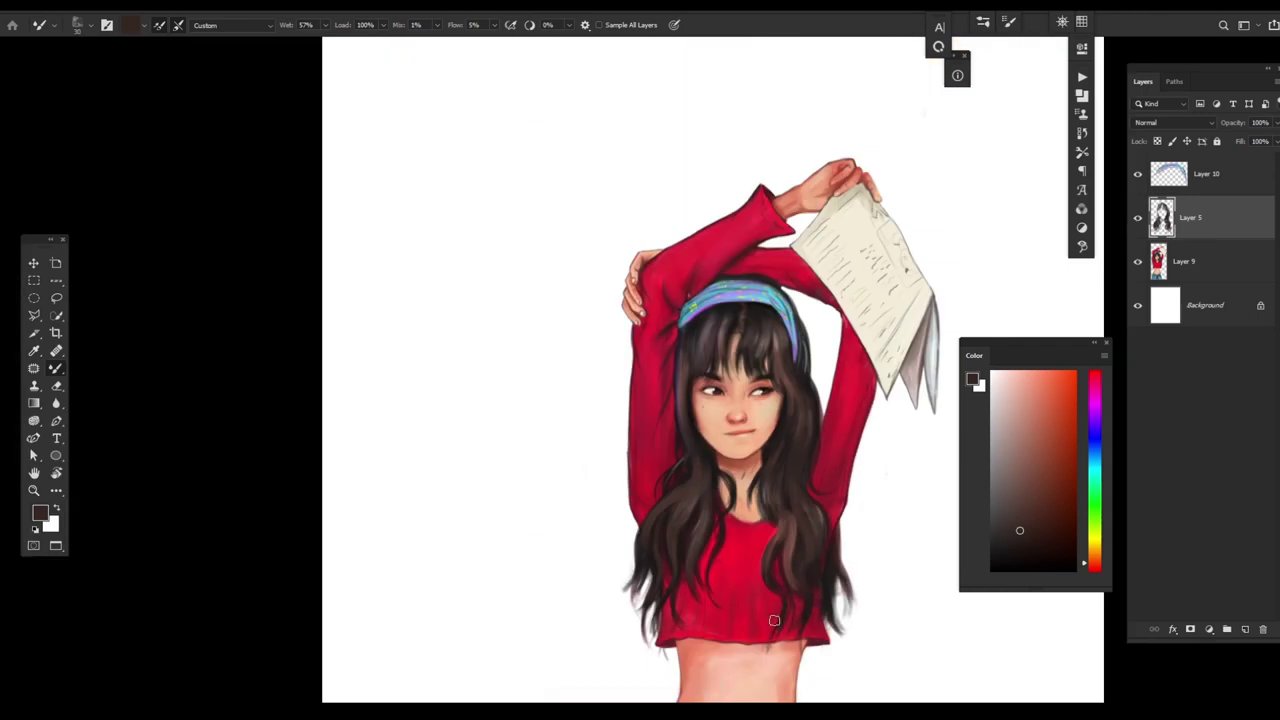
{"action": "key", "text": "ctrl+z"}
- Switch to the regular Brush tool and darken the hair edge beside the sleeve with sampled near-black brown
{"action": "left_click_drag", "start_coordinate": [808, 358], "coordinate": [870, 358]}
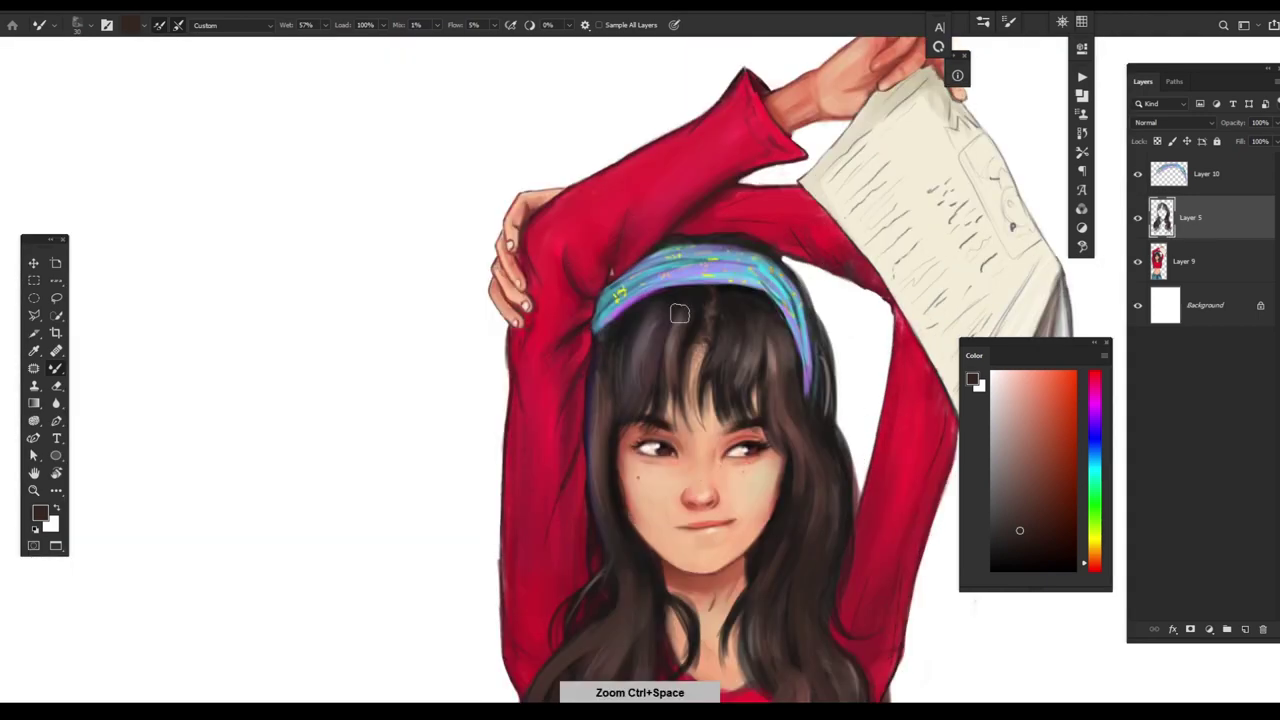
{"action": "right_click", "coordinate": [56, 367]}
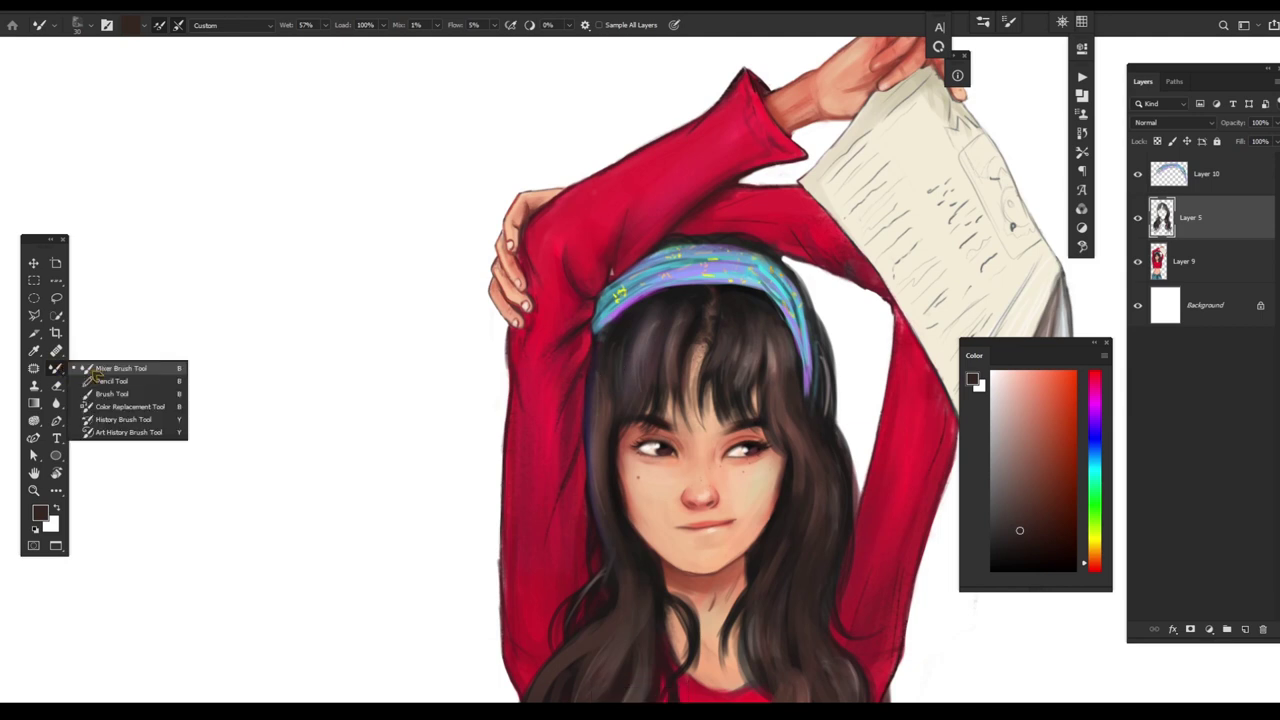
{"action": "left_click", "coordinate": [100, 366]}
{"action": "key", "text": "bracketright"}
{"action": "key", "text": "alt"}
{"action": "left_click", "coordinate": [611, 466], "text": "alt"}
{"action": "key", "text": "bracketleft"}
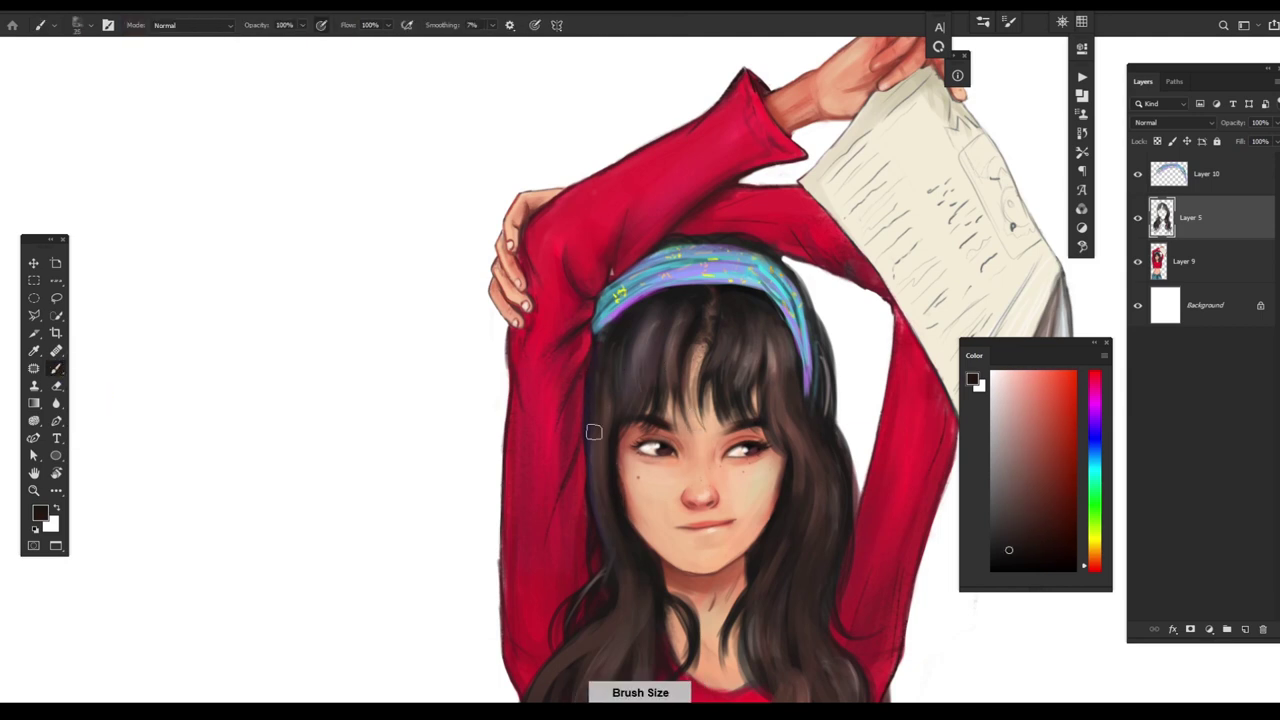
{"action": "key", "text": "bracketleft"}
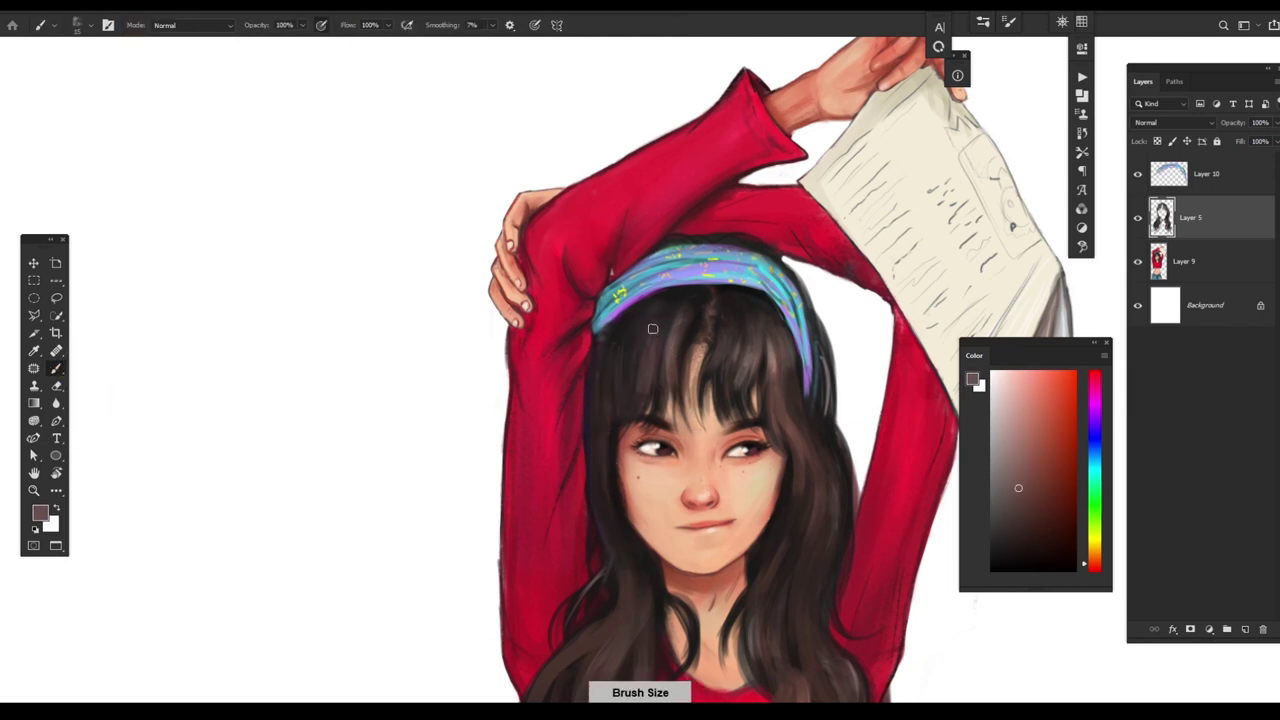
- Sample lighter and darker browns from the hair and paint fine strands in the fringe
{"action": "left_click", "coordinate": [620, 360], "text": "alt"}
{"action": "key", "text": "bracketright"}
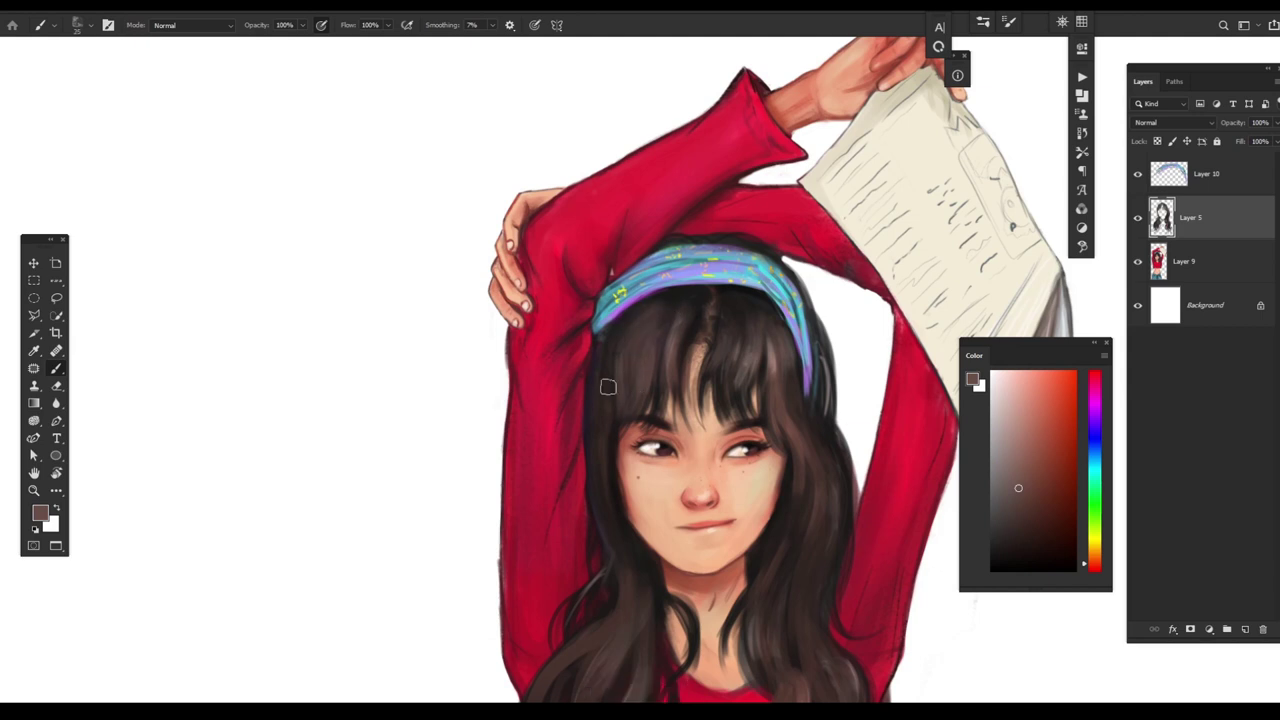
{"action": "left_click", "coordinate": [688, 337], "text": "alt"}
{"action": "key", "text": "bracketleft"}
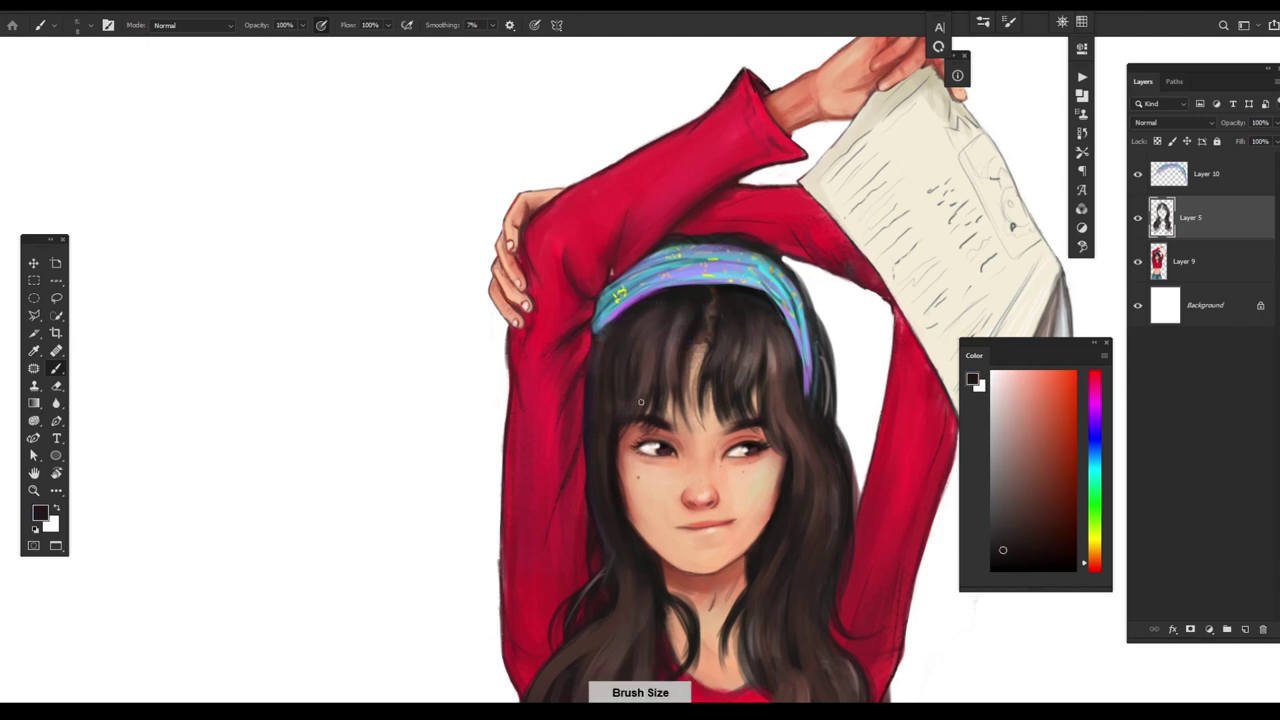
- Refine the parting and the hair beside the cheek with dark and reddish browns sampled from the hair
{"action": "left_click", "coordinate": [603, 457], "text": "alt"}
{"action": "left_click", "coordinate": [797, 506], "text": "alt"}
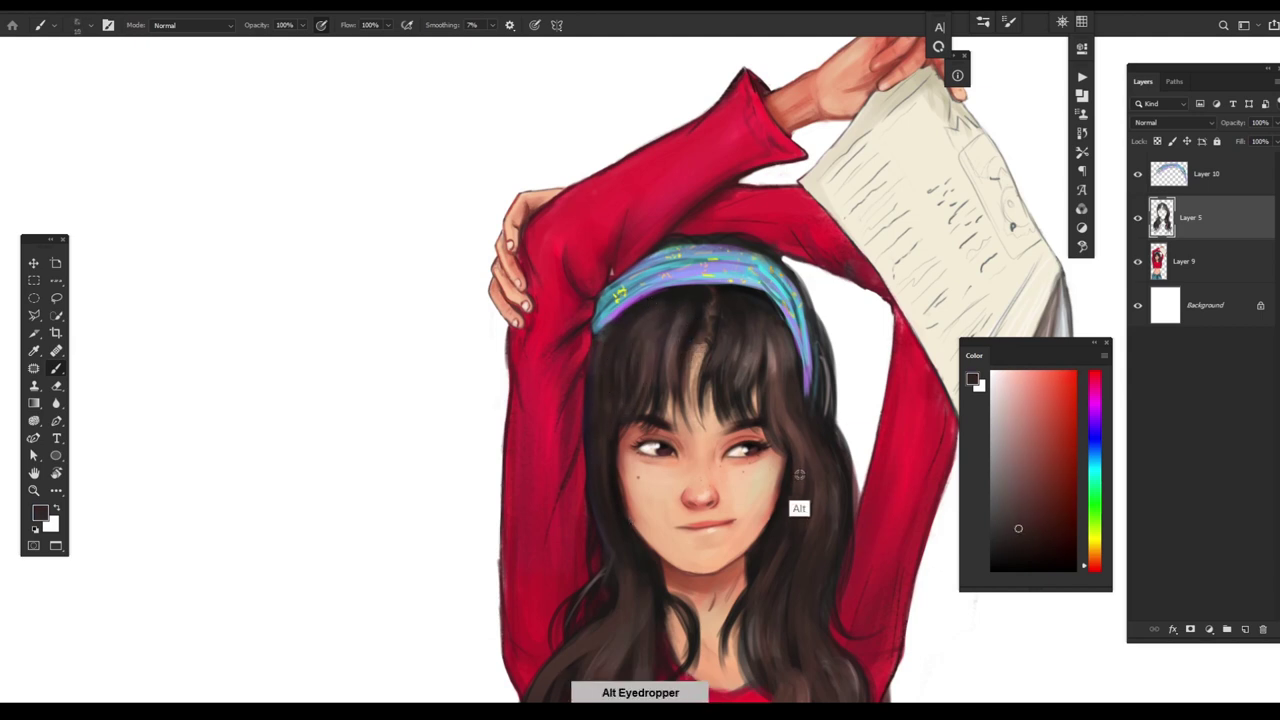
{"action": "key", "text": "bracketright"}
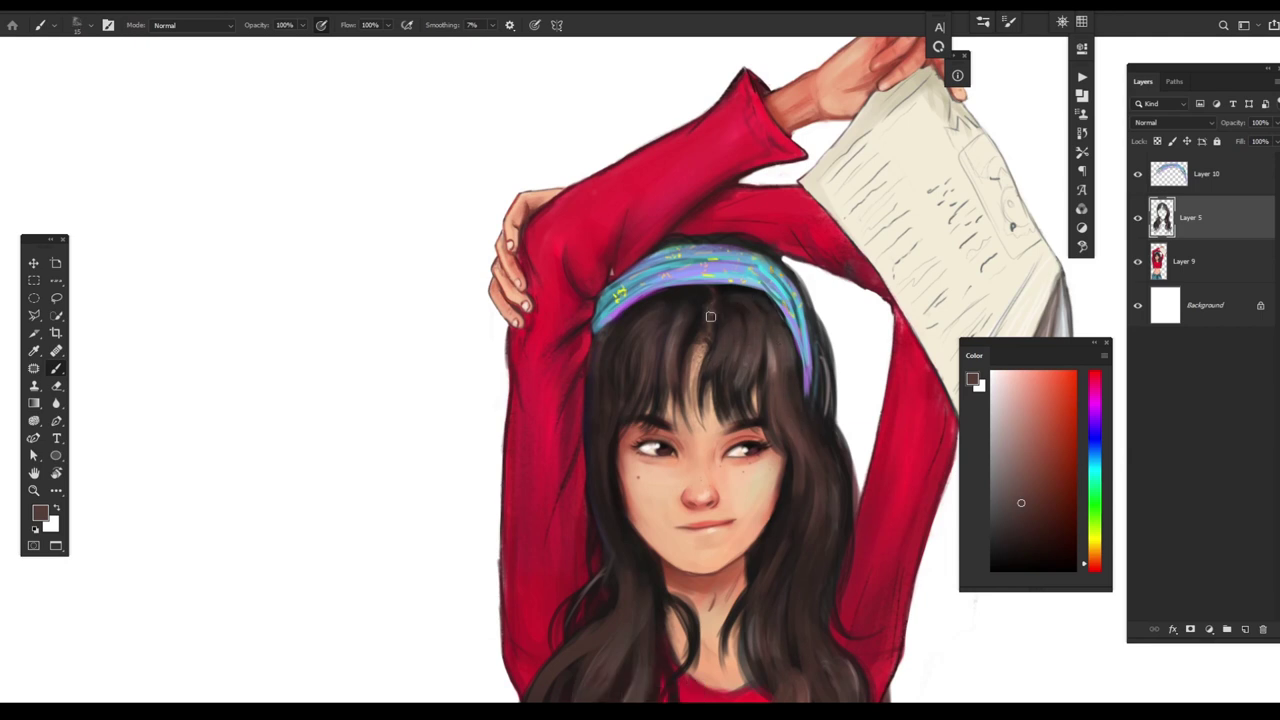
{"action": "key", "text": "bracketleft"}
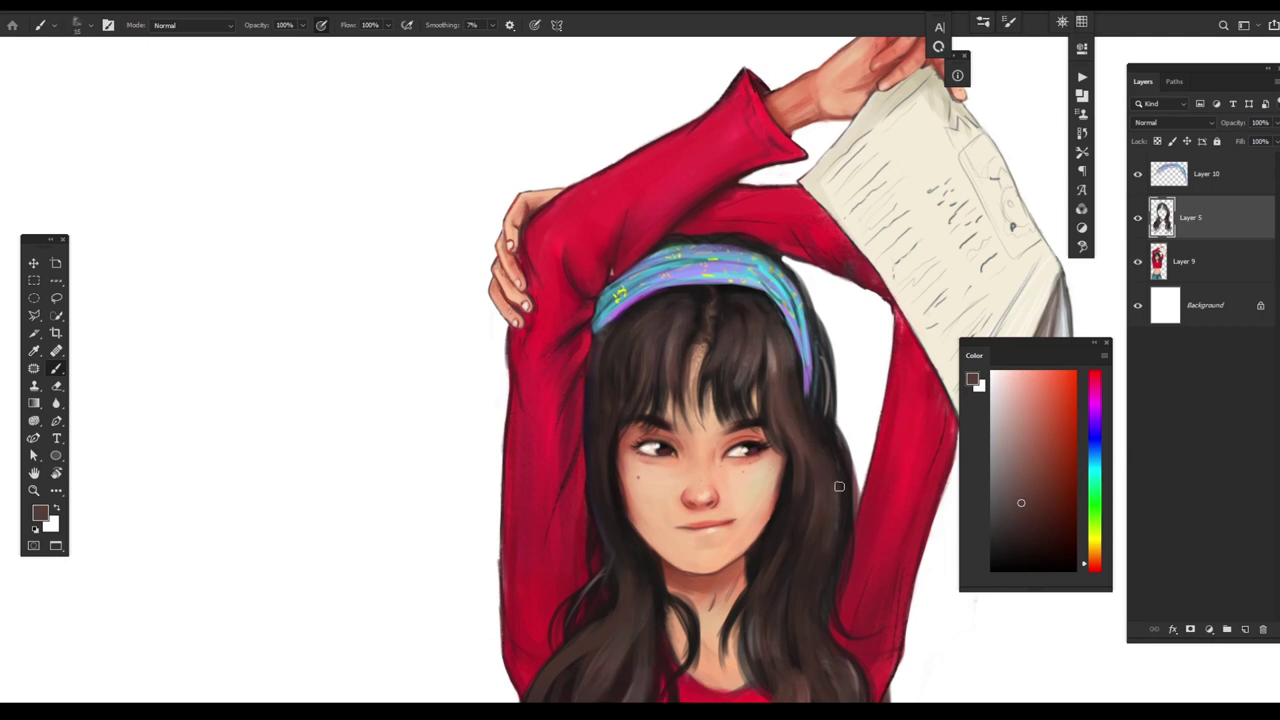
{"action": "left_click", "coordinate": [820, 404], "text": "alt"}
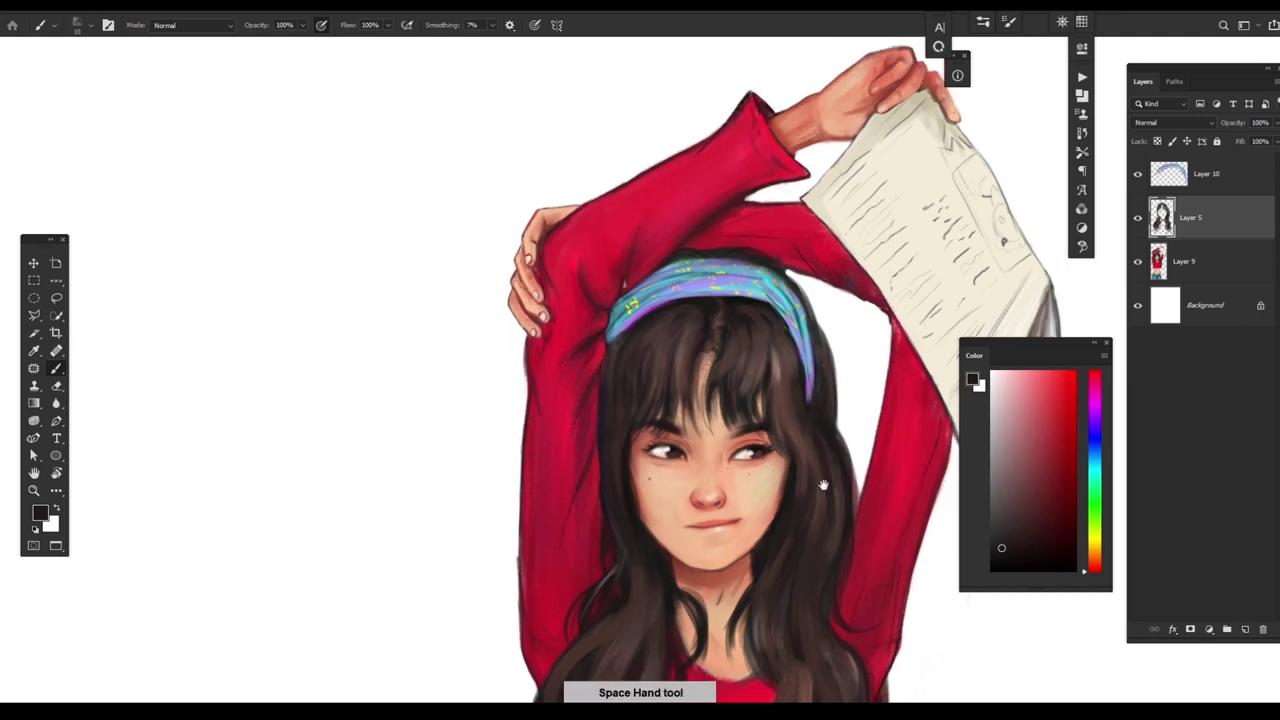
- Paint dark strands through the long wavy locks and refine the hair beside the face with sampled browns
{"action": "left_click_drag", "start_coordinate": [779, 604], "coordinate": [794, 464]}
{"action": "key", "text": "bracketleft"}
{"action": "key", "text": "bracketright"}
{"action": "key", "text": "bracketright"}
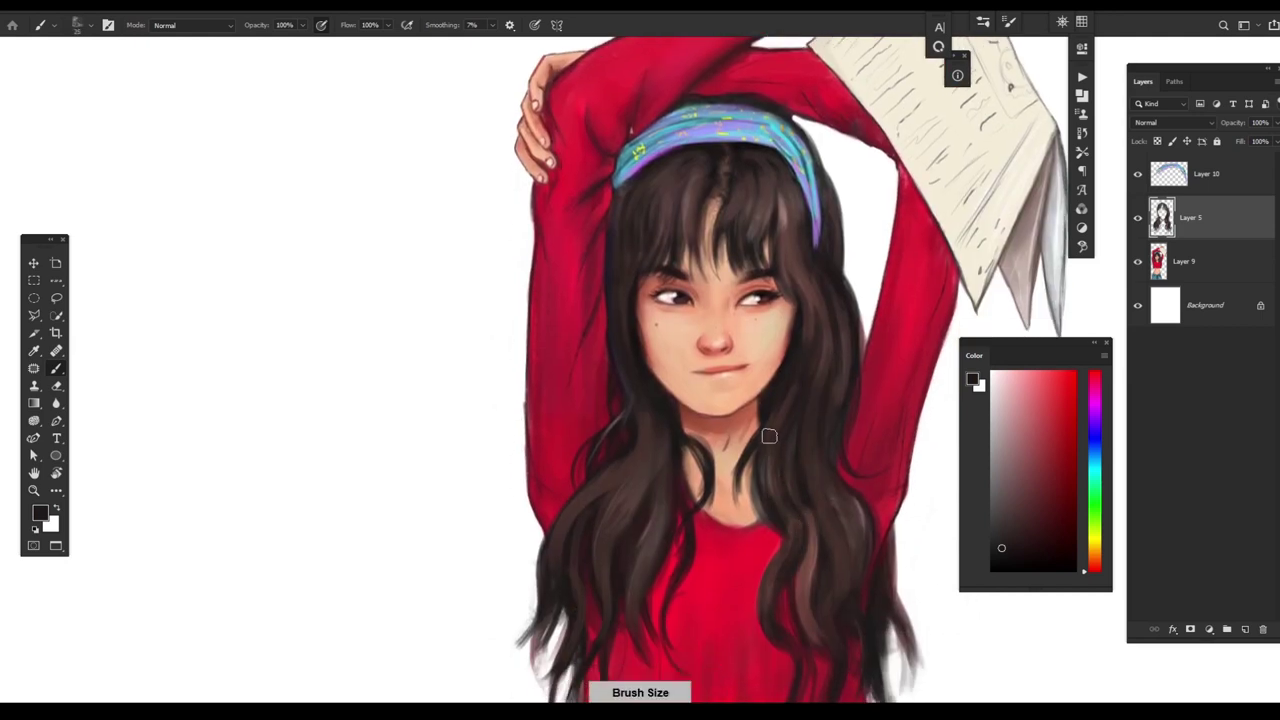
{"action": "key", "text": "bracketleft"}
{"action": "left_click_drag", "start_coordinate": [762, 583], "coordinate": [778, 610]}
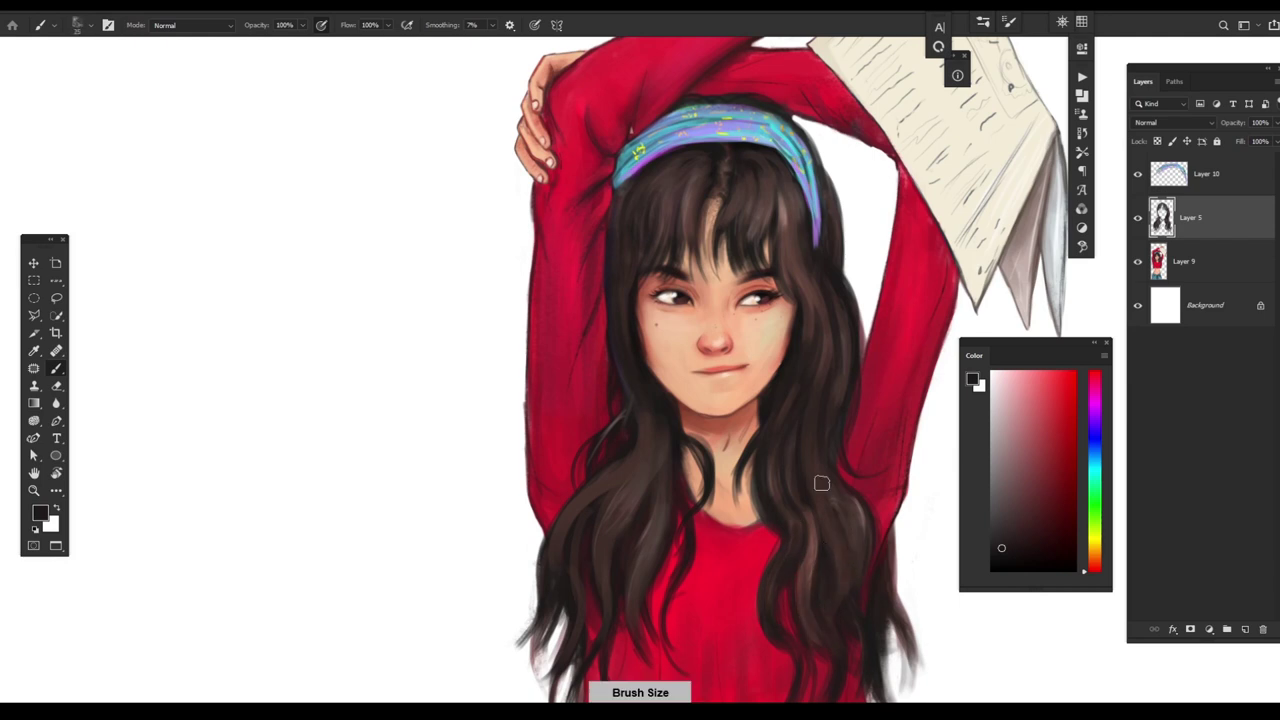
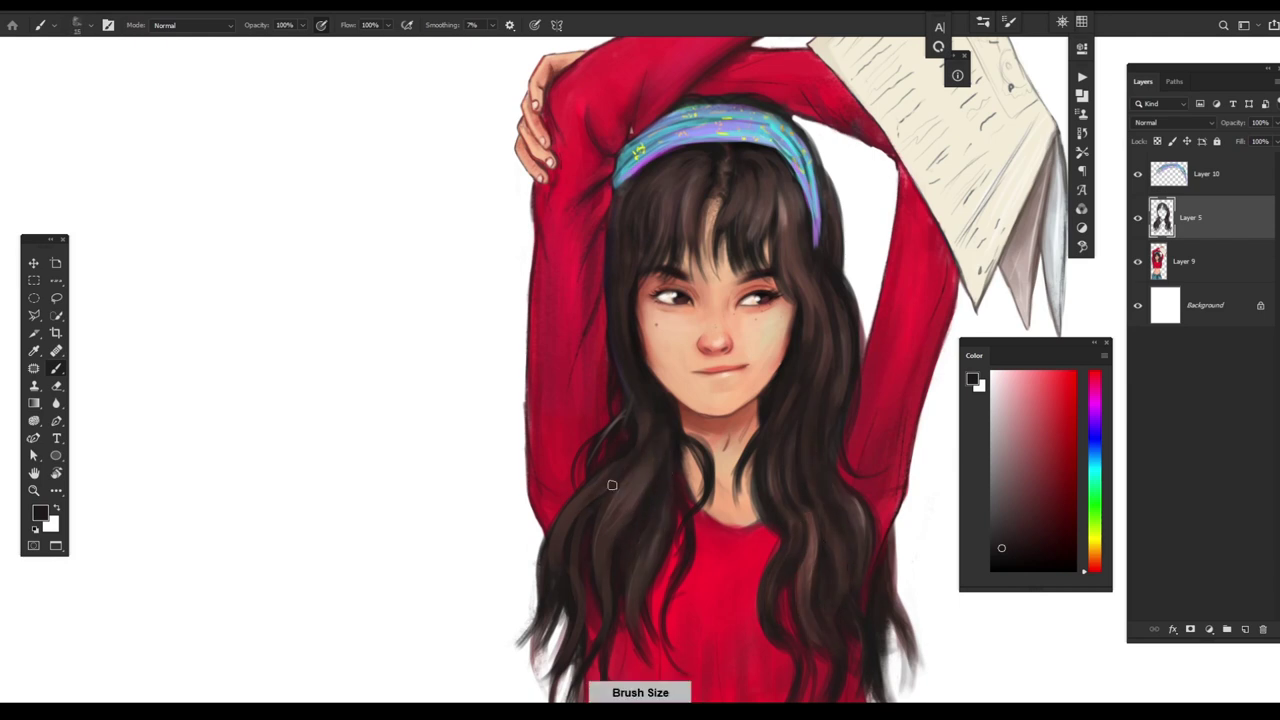
{"action": "left_click", "coordinate": [628, 380], "text": "alt"}
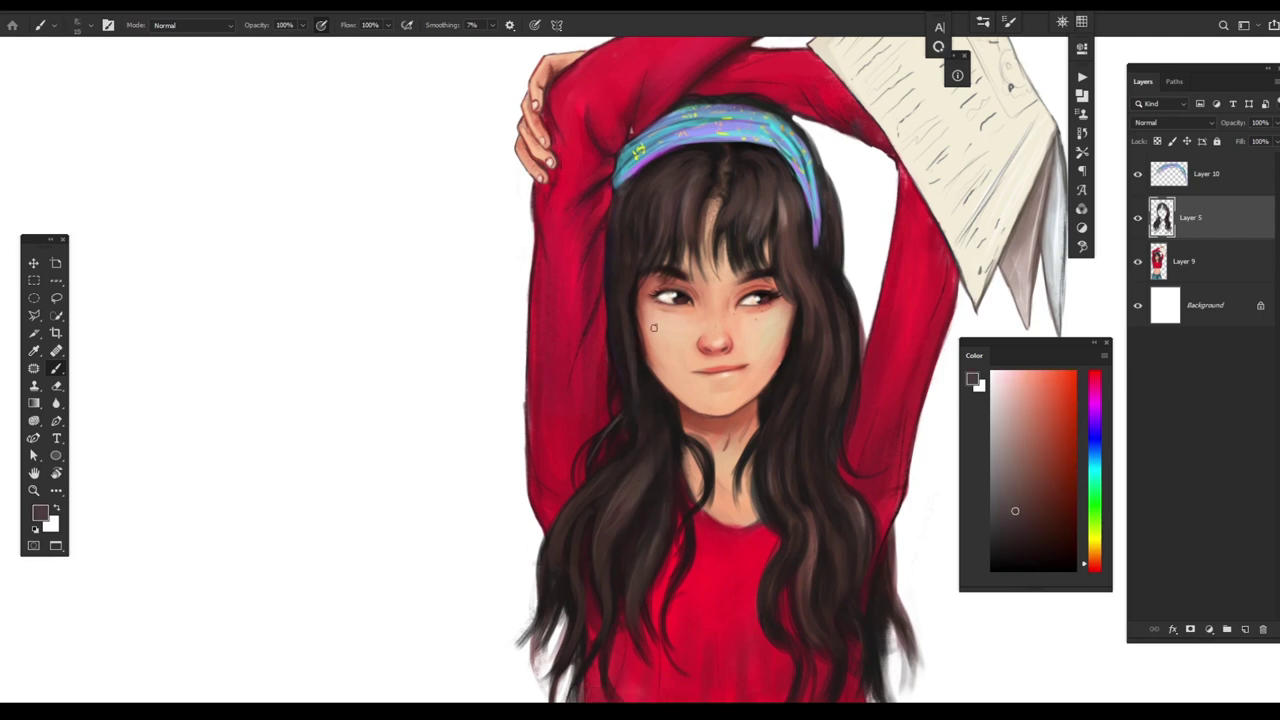
{"action": "left_click", "coordinate": [629, 337], "text": "alt"}
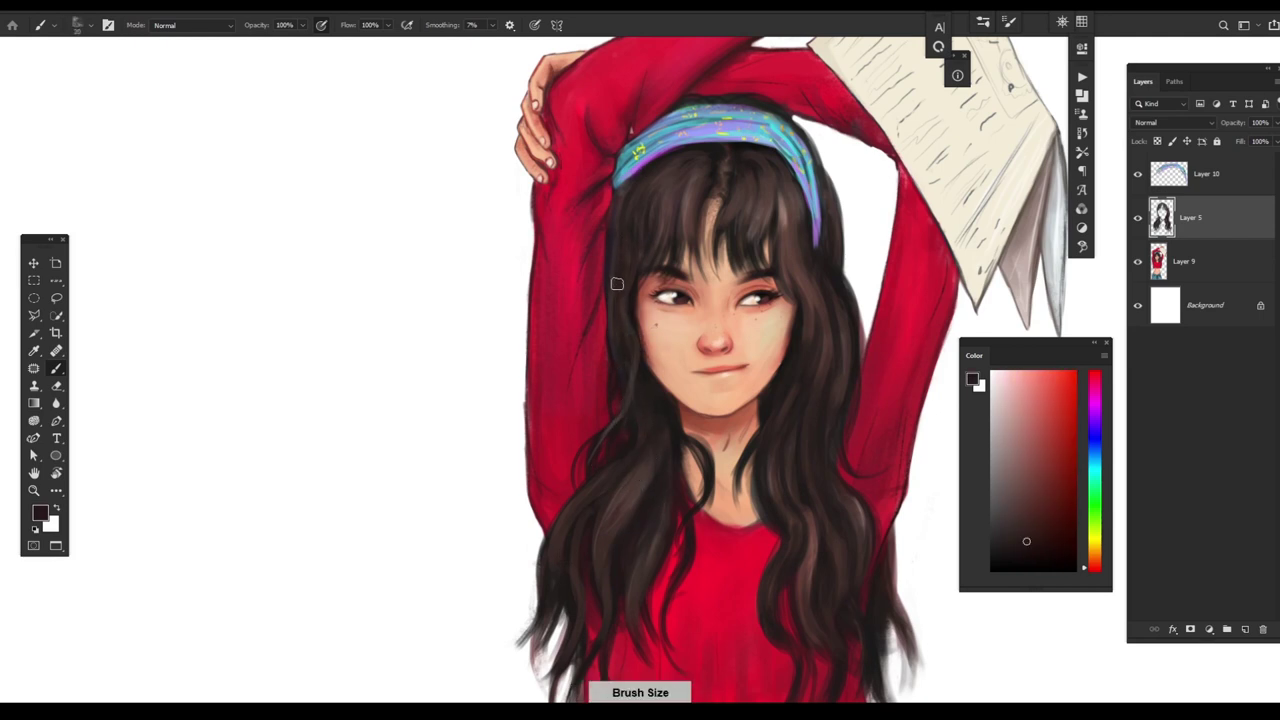
- Merge the hair layer with the figure layer below and touch up the hair's edge near the raised sleeve
{"action": "left_click", "coordinate": [803, 115], "text": "alt"}
{"action": "left_click_drag", "start_coordinate": [803, 115], "coordinate": [710, 230]}
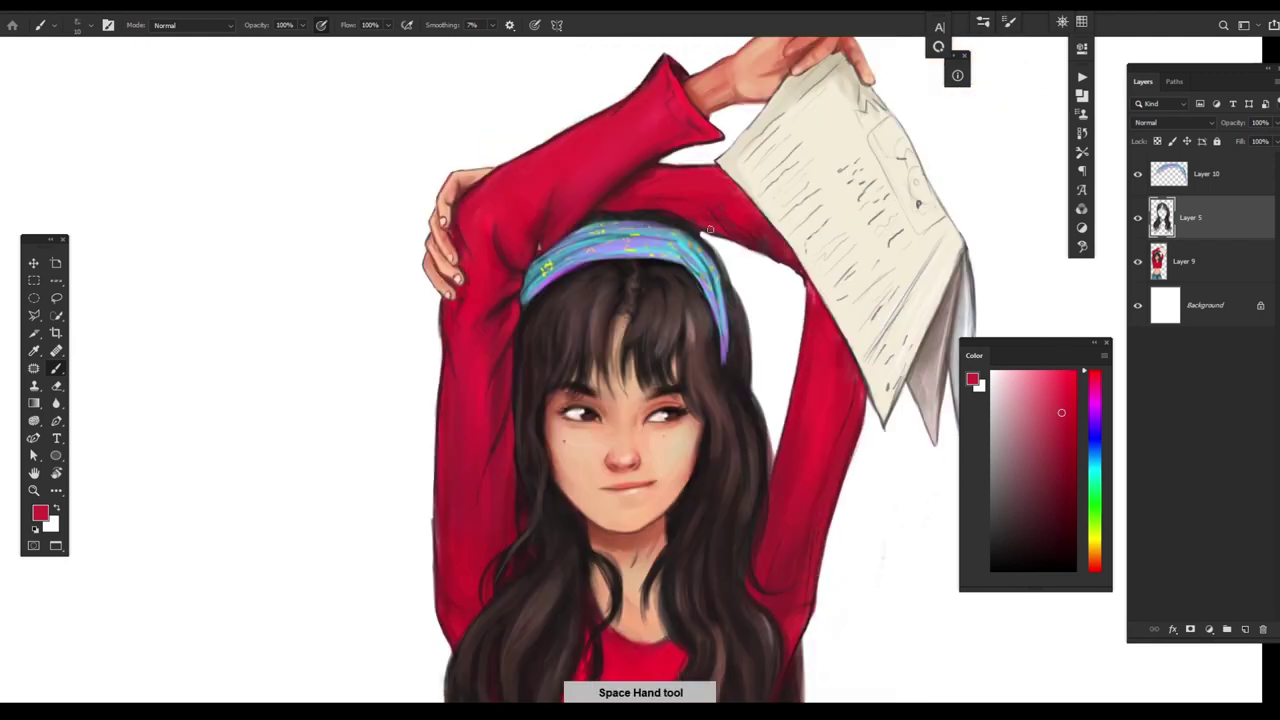
{"action": "key", "text": "e"}
{"action": "key", "text": "ctrl+e"}
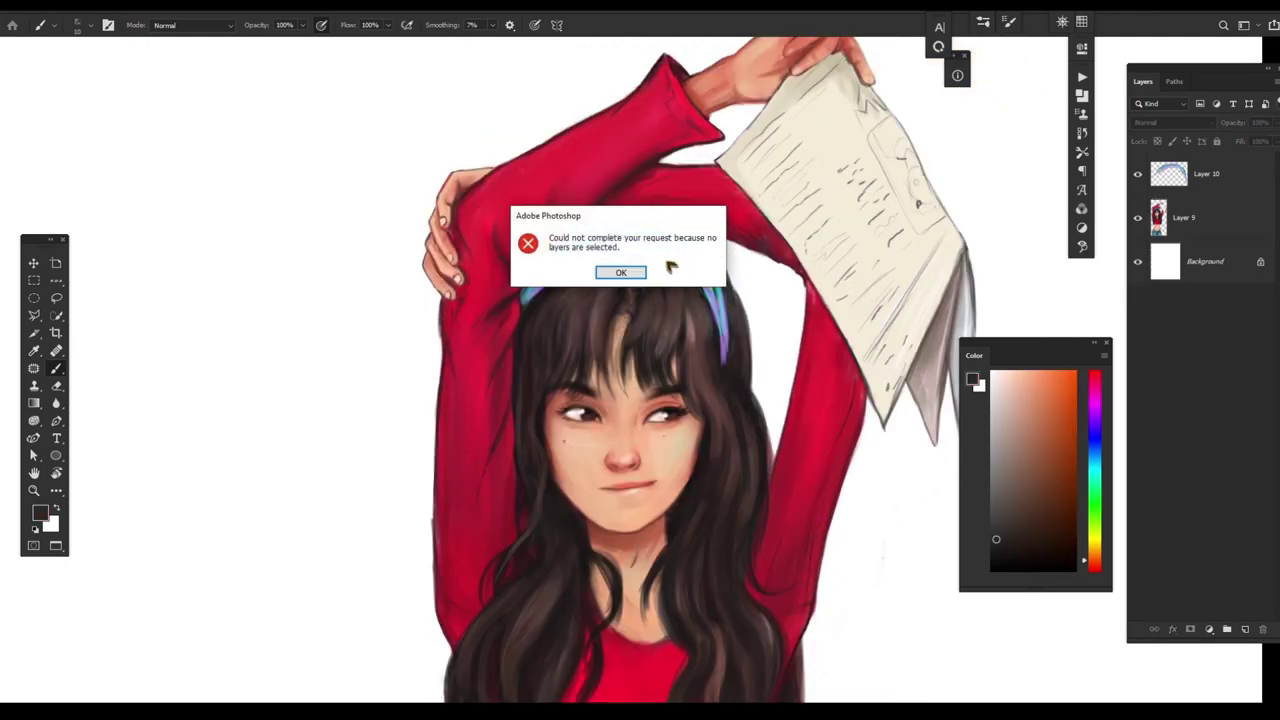
{"action": "key", "text": "Return"}
{"action": "key", "text": "bracketleft"}
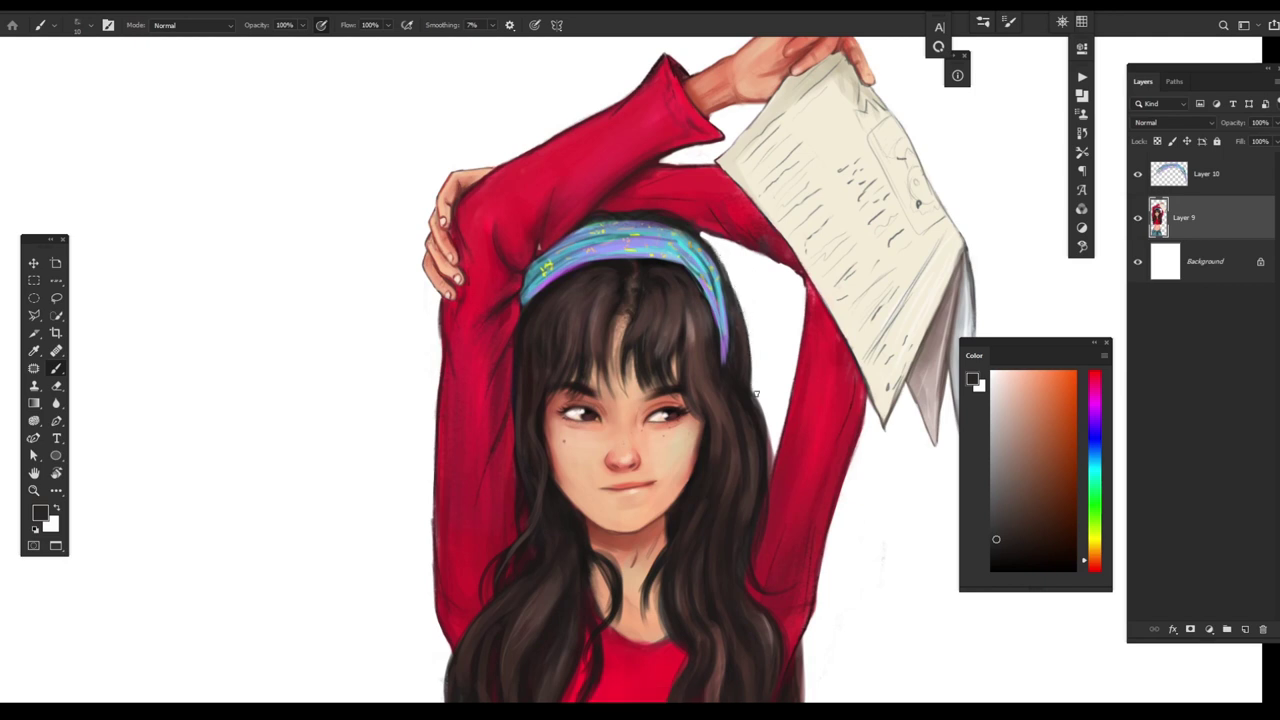
{"action": "left_click_drag", "start_coordinate": [840, 290], "coordinate": [777, 337]}
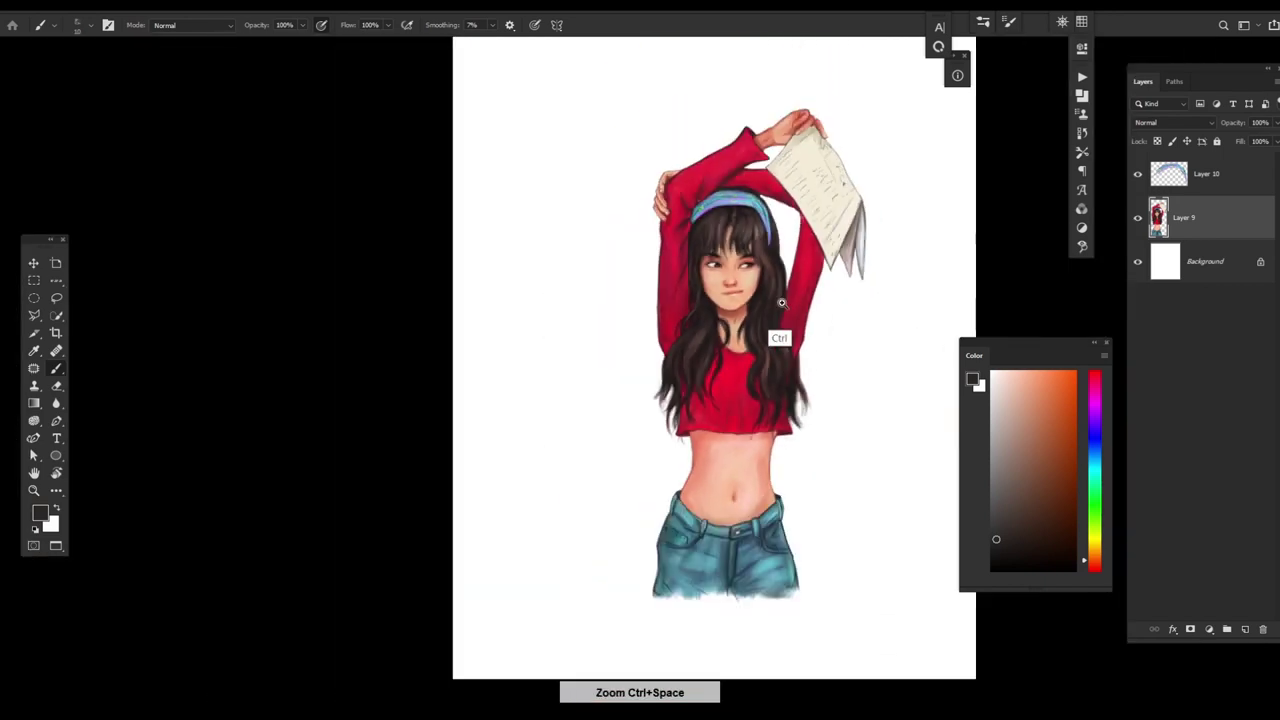
- Sample the sleeve's red and a dark maroon and clean up the lower edge of the raised sleeve beside the hair
{"action": "left_click", "coordinate": [778, 307], "text": "alt"}
{"action": "key", "text": "bracketleft"}
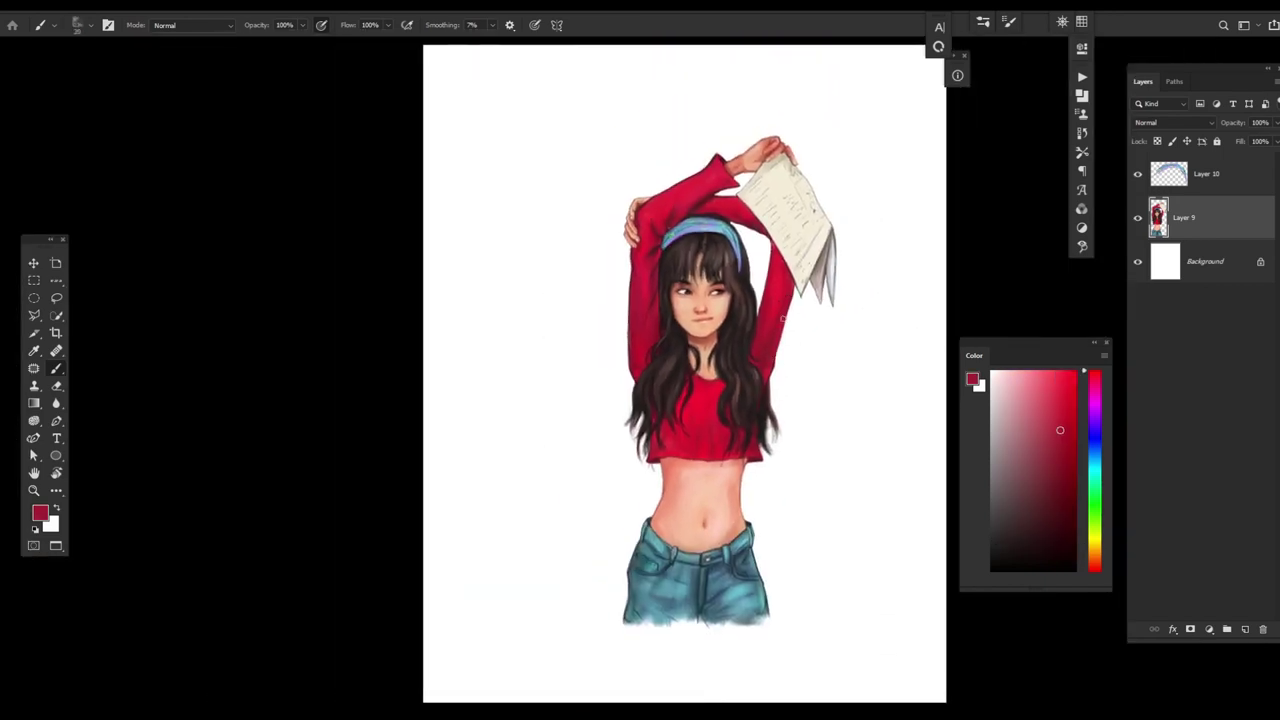
{"action": "scroll", "coordinate": [786, 355], "scroll_direction": "up", "scroll_amount": 3}
{"action": "left_click", "coordinate": [760, 440], "text": "alt"}
{"action": "right_click", "coordinate": [757, 443]}
{"action": "key", "text": "Escape"}
{"action": "key", "text": "bracketleft"}
{"action": "left_click", "coordinate": [750, 430], "text": "alt"}
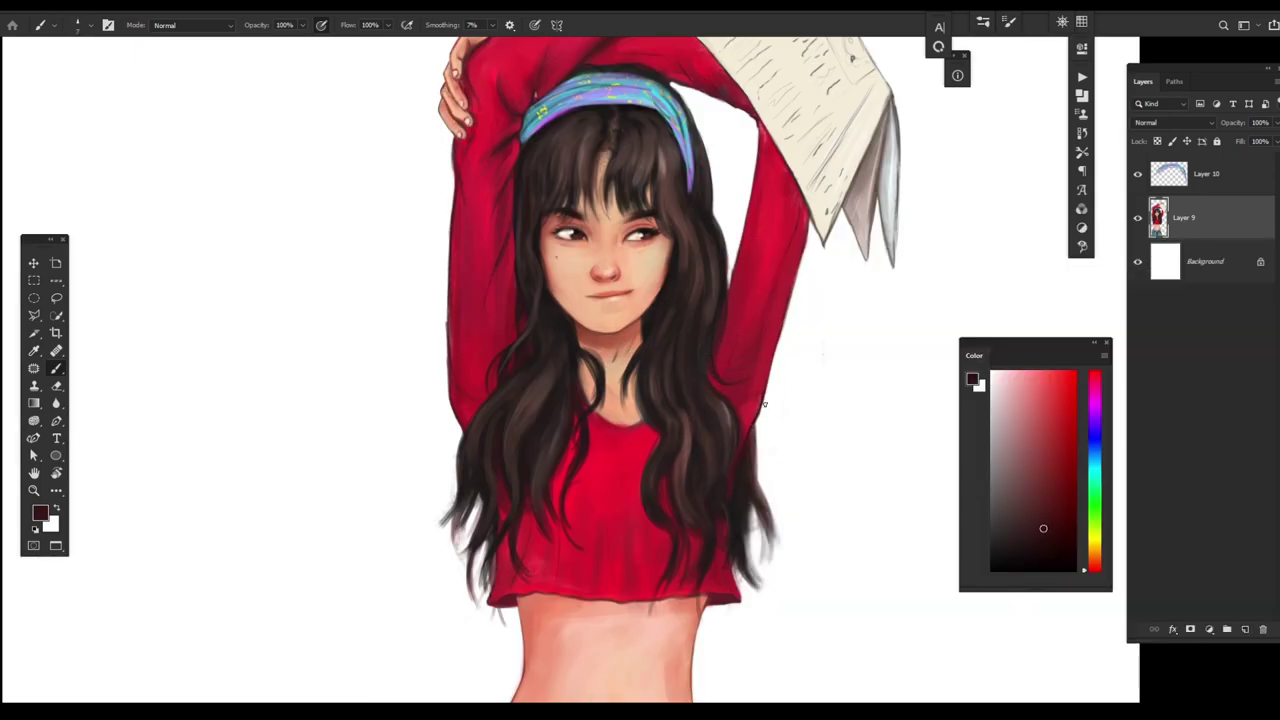
- Paint fine dark strands at the hair's outer ends on both sides of the top with a smaller brush
{"action": "key", "text": "bracketleft"}
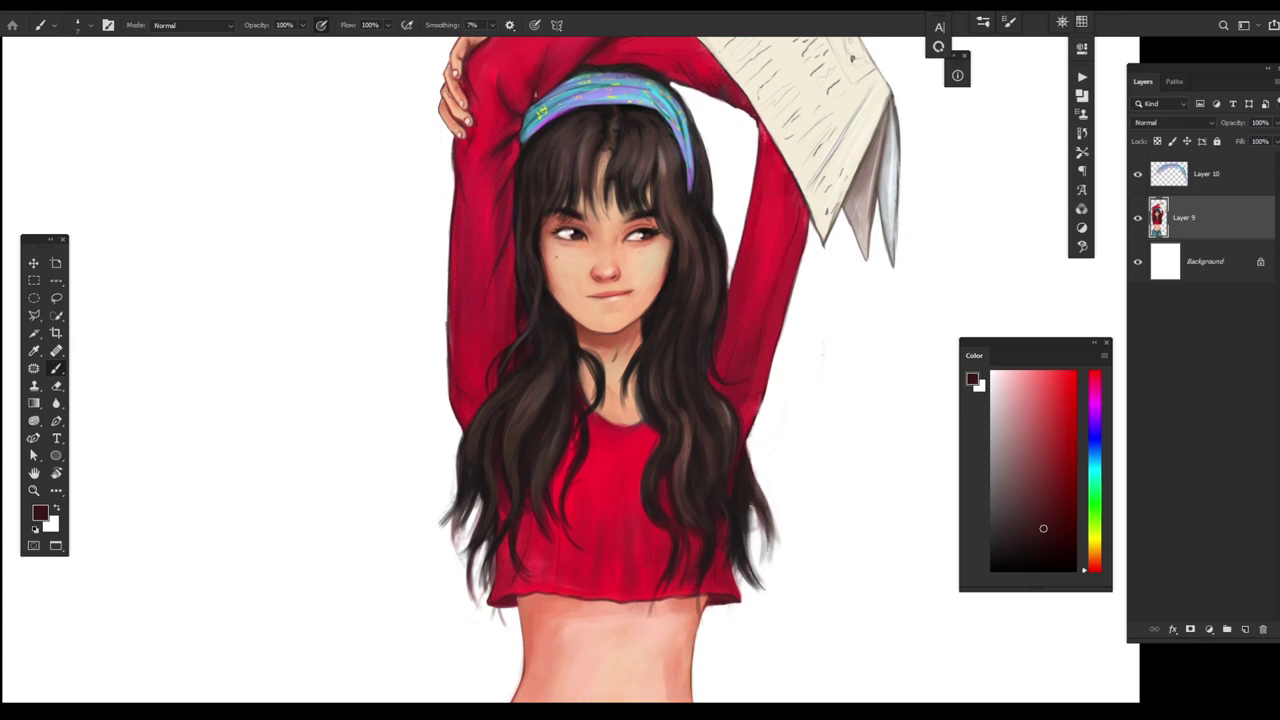
{"action": "key", "text": "bracketleft"}
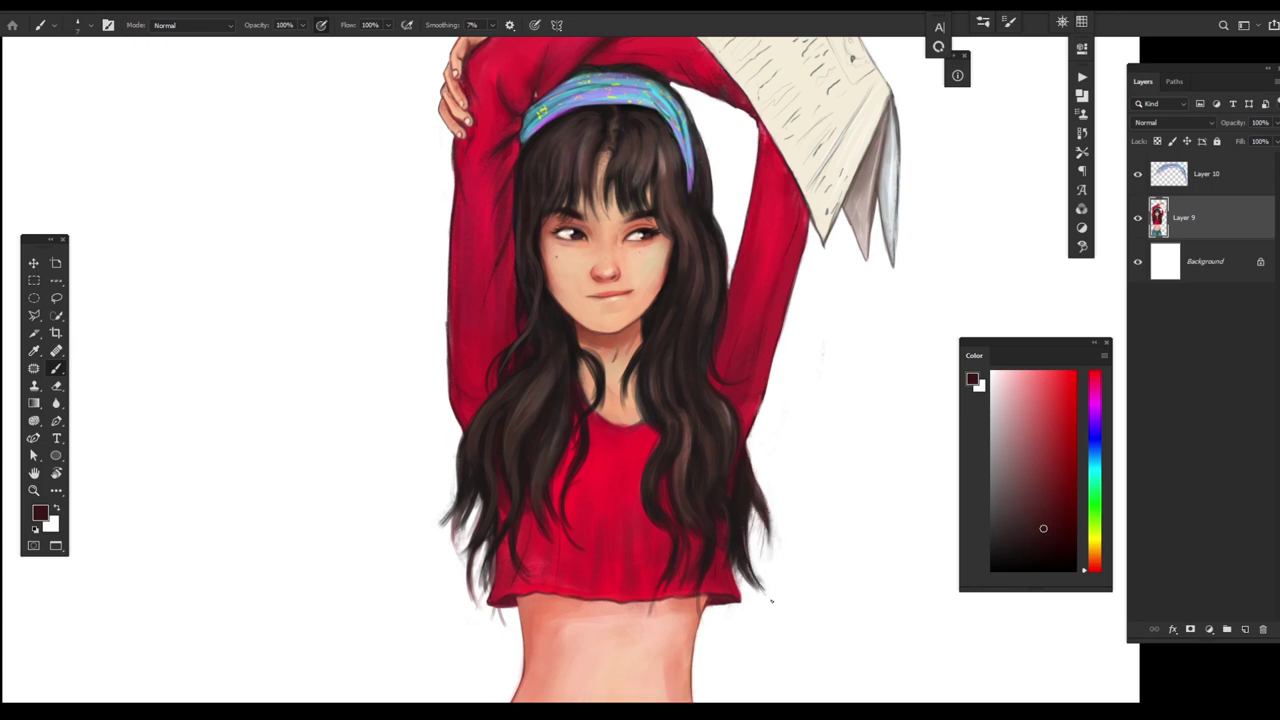
{"action": "left_click_drag", "start_coordinate": [463, 435], "coordinate": [495, 570]}
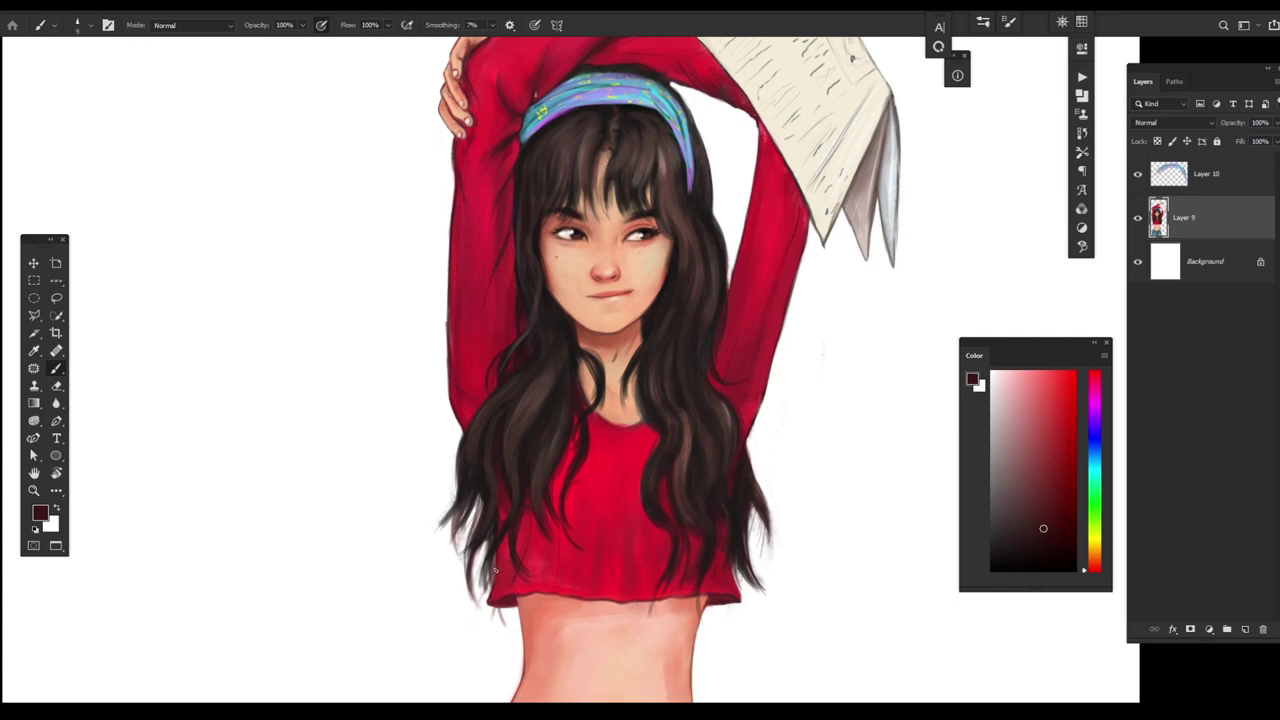
{"action": "key", "text": "ctrl+space"}
{"action": "left_click_drag", "start_coordinate": [680, 468], "coordinate": [767, 437]}
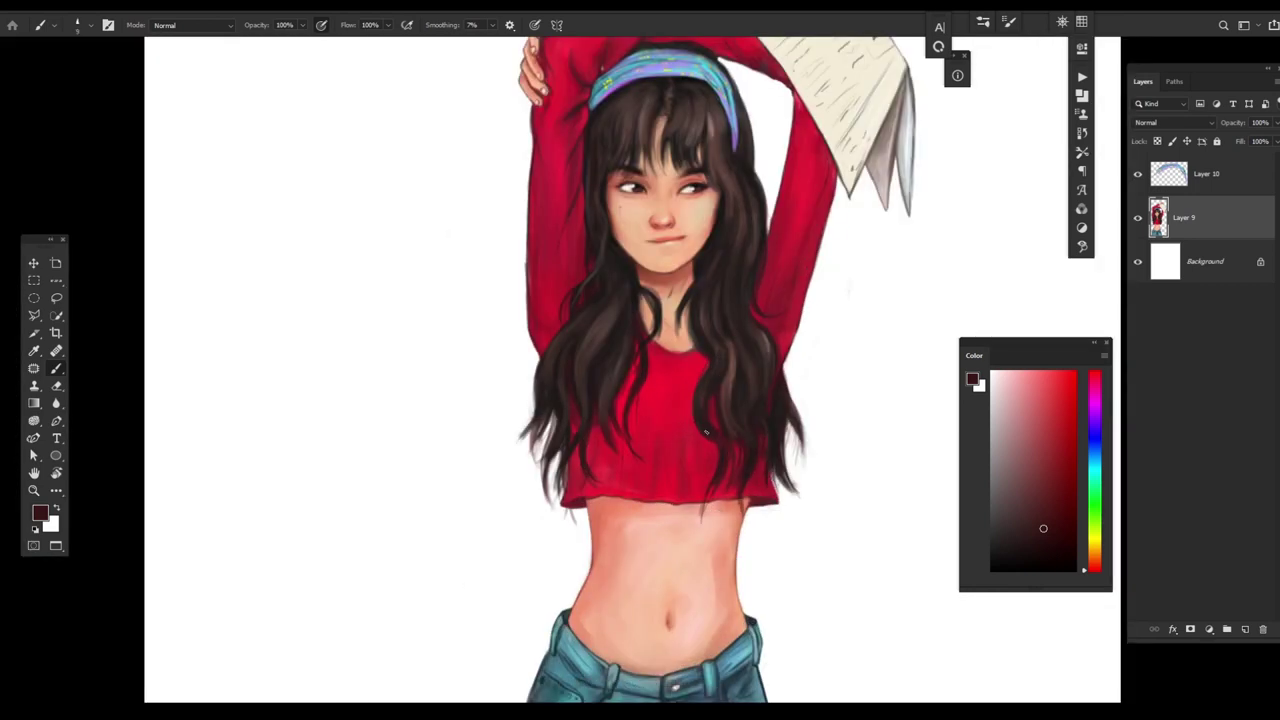
- Try touching up the face with sampled skin and reddish tones, and undo those strokes
{"action": "key", "text": "ctrl+z"}
{"action": "key", "text": "ctrl+space"}
{"action": "left_click_drag", "start_coordinate": [771, 414], "coordinate": [736, 400]}
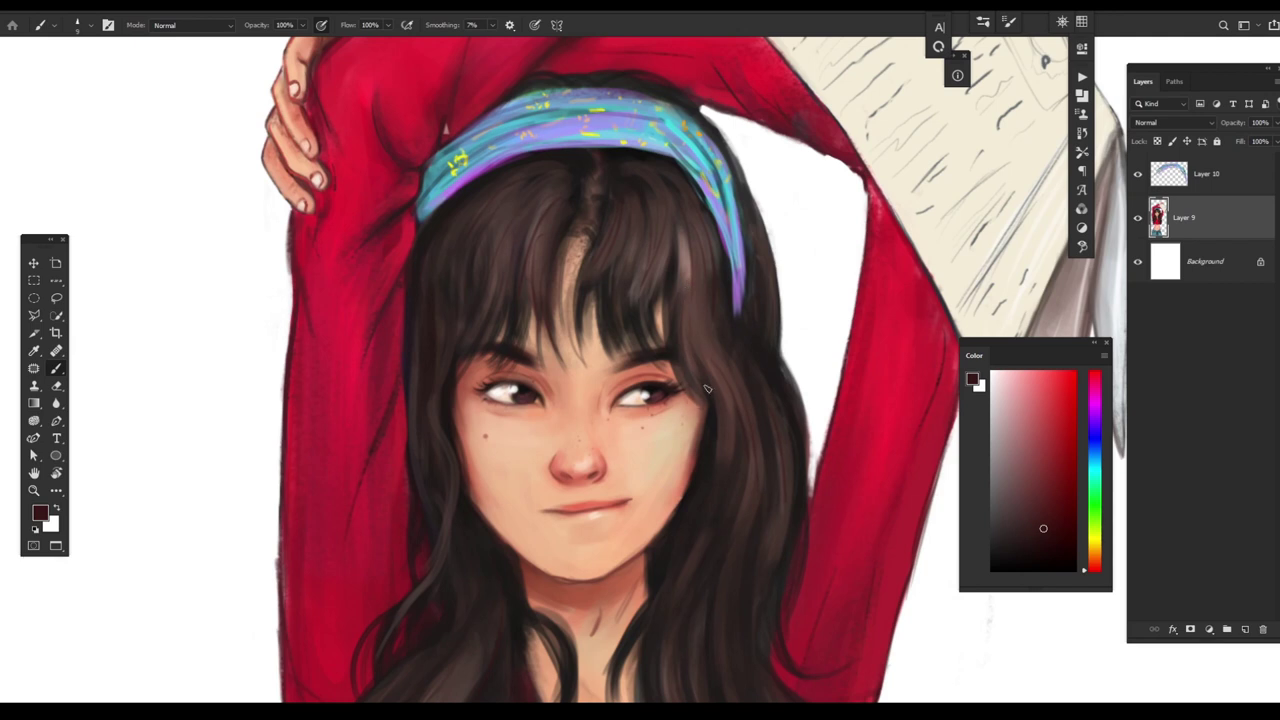
{"action": "key", "text": "ctrl+z"}
{"action": "left_click", "coordinate": [600, 460], "text": "alt"}
{"action": "key", "text": "ctrl+z"}
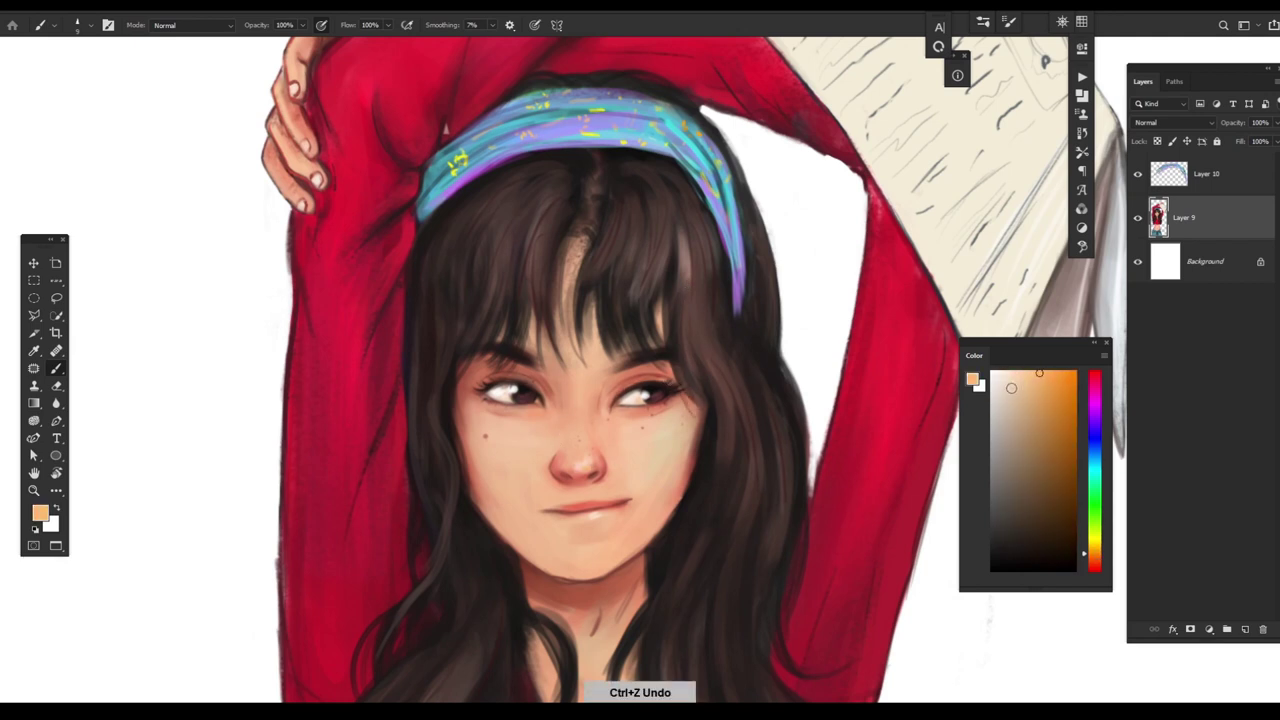
{"action": "key", "text": "ctrl+space"}
{"action": "left_click_drag", "start_coordinate": [616, 447], "coordinate": [820, 505]}
{"action": "key", "text": "space"}
{"action": "key", "text": "ctrl+space"}
{"action": "left_click", "coordinate": [757, 477], "text": "alt"}
{"action": "key", "text": "ctrl+space"}
{"action": "left_click", "coordinate": [818, 476], "text": "alt"}
{"action": "key", "text": "ctrl+z"}
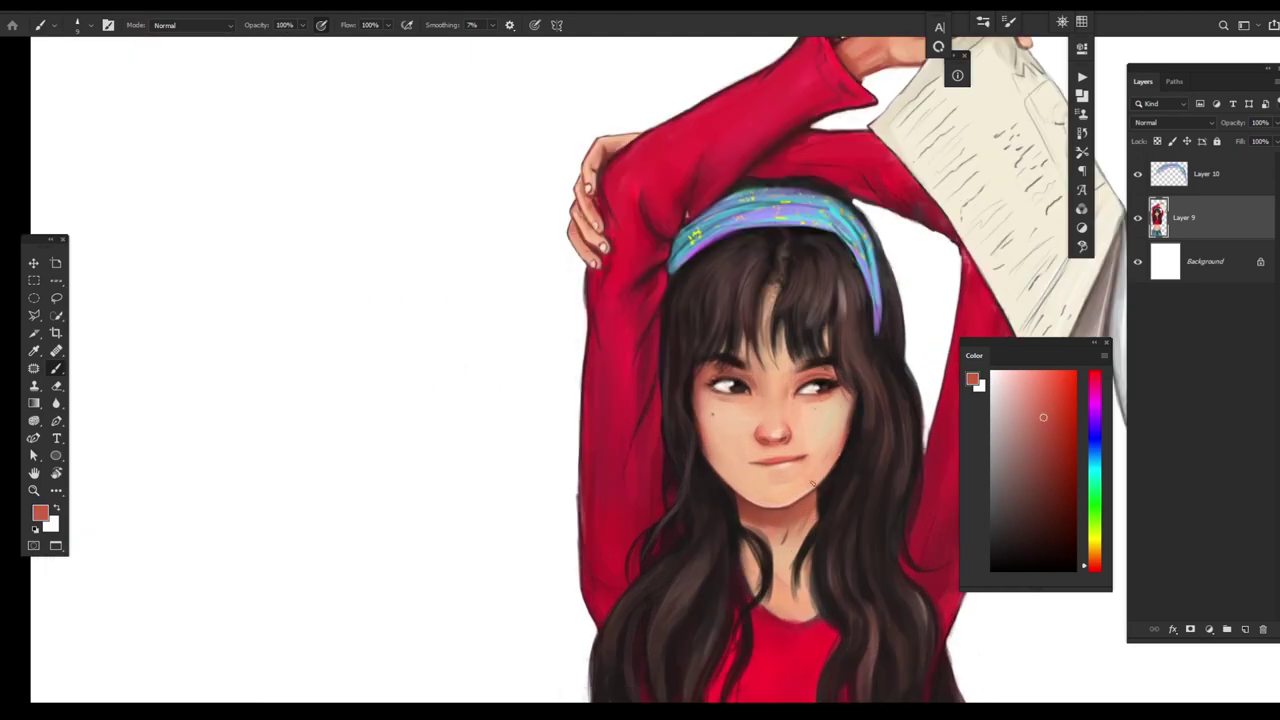
{"action": "key", "text": "ctrl+z"}
{"action": "key", "text": "ctrl+z"}
{"action": "key", "text": "ctrl+z"}
{"action": "key", "text": "ctrl+z"}
- Blend the midriff skin and the jeans' shading with the Mixer Brush
{"action": "left_click_drag", "start_coordinate": [930, 521], "coordinate": [803, 363]}
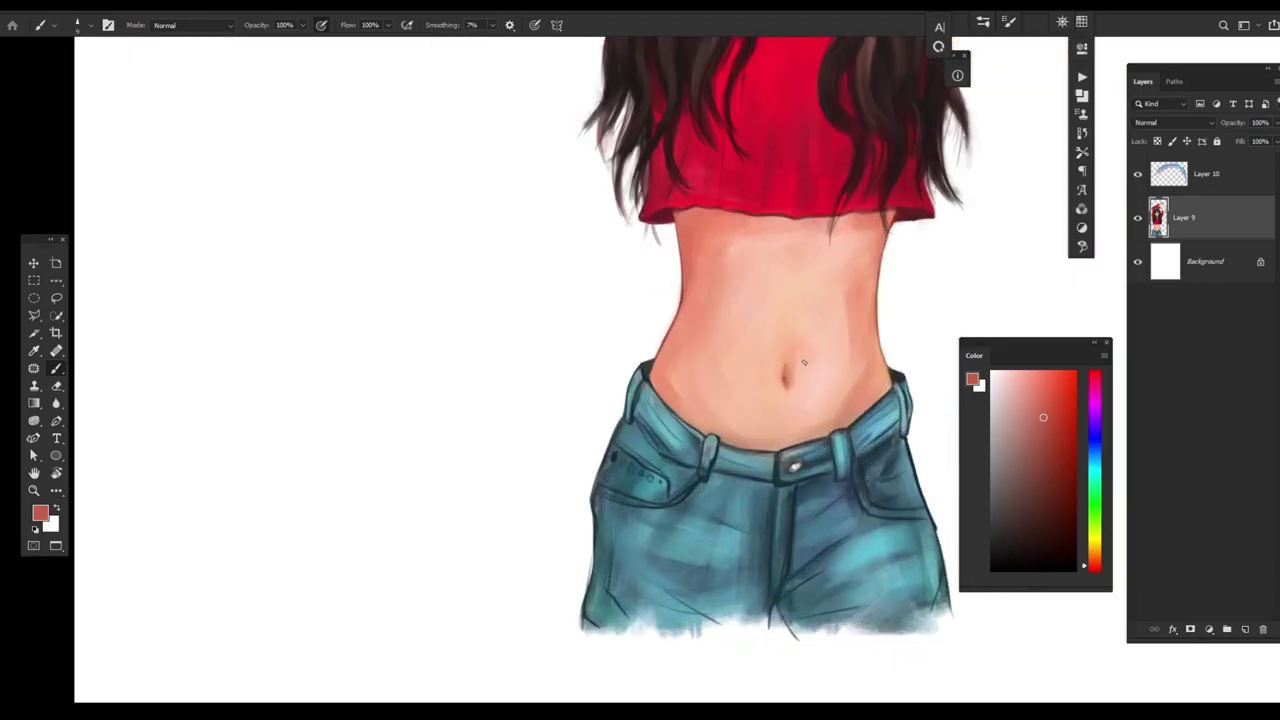
{"action": "right_click", "coordinate": [56, 368]}
{"action": "left_click", "coordinate": [120, 420]}
{"action": "key", "text": "bracketright"}
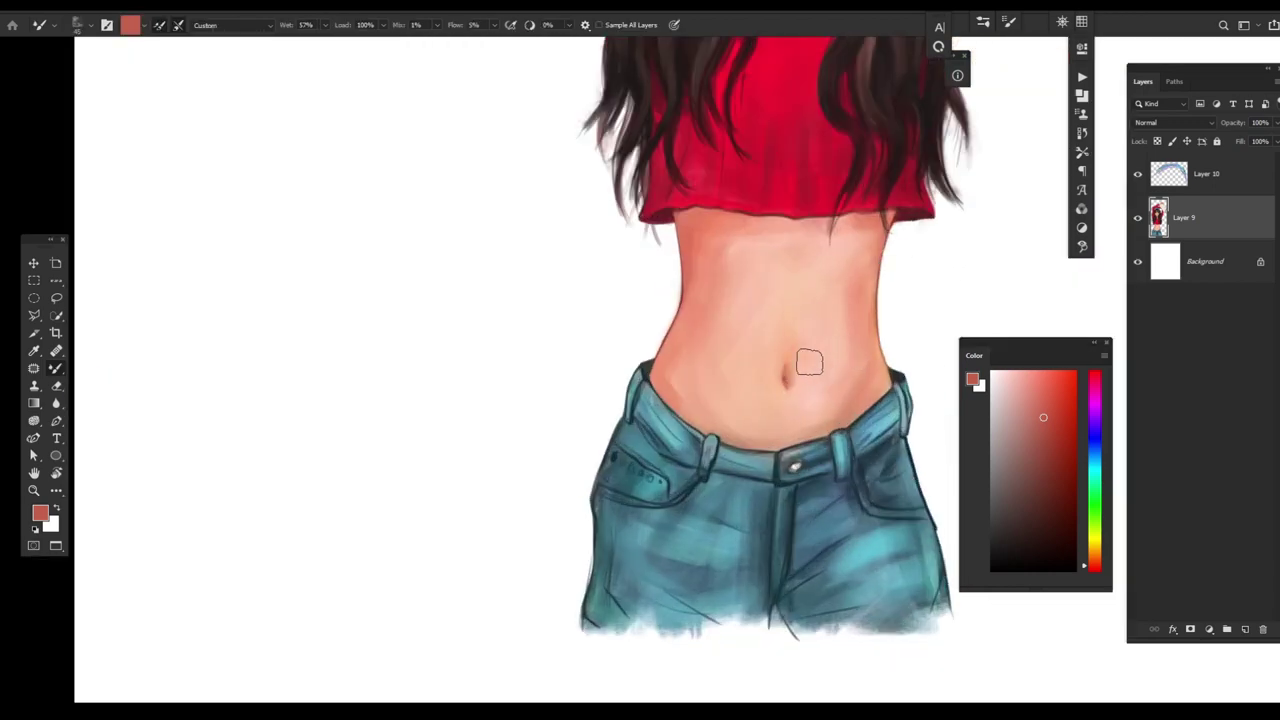
{"action": "key", "text": "bracketleft"}
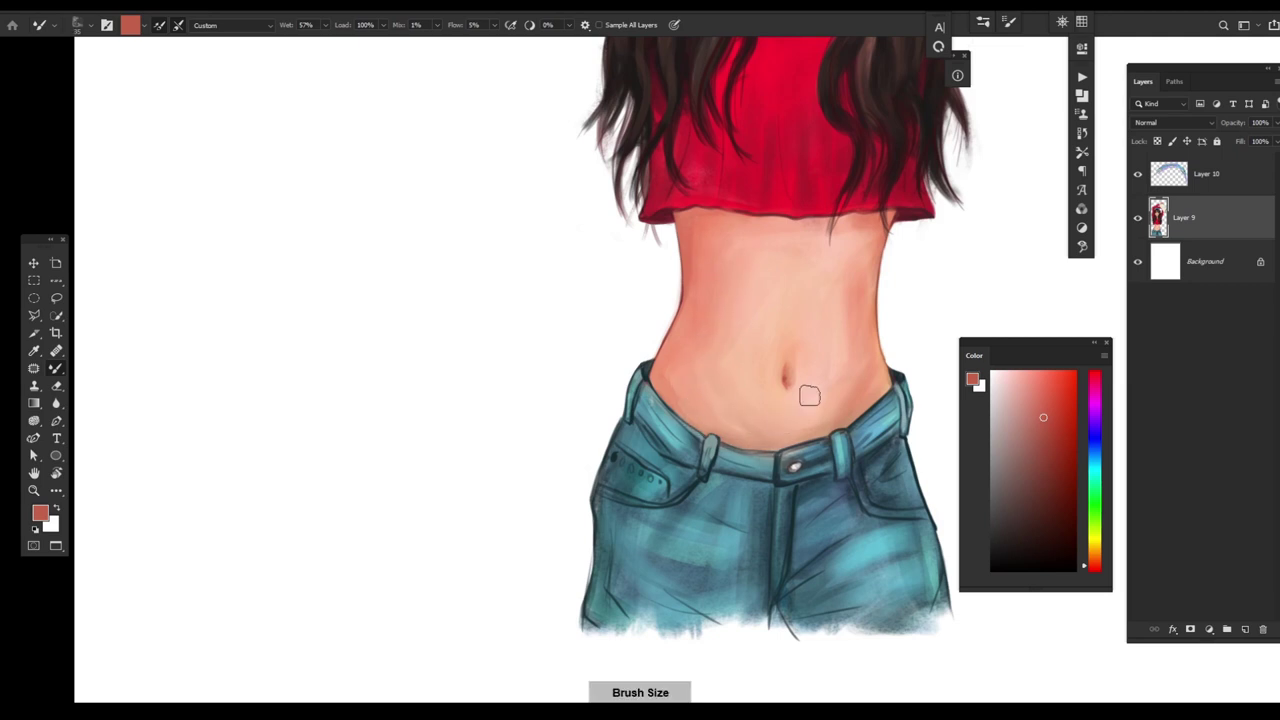
{"action": "key", "text": "bracketright"}
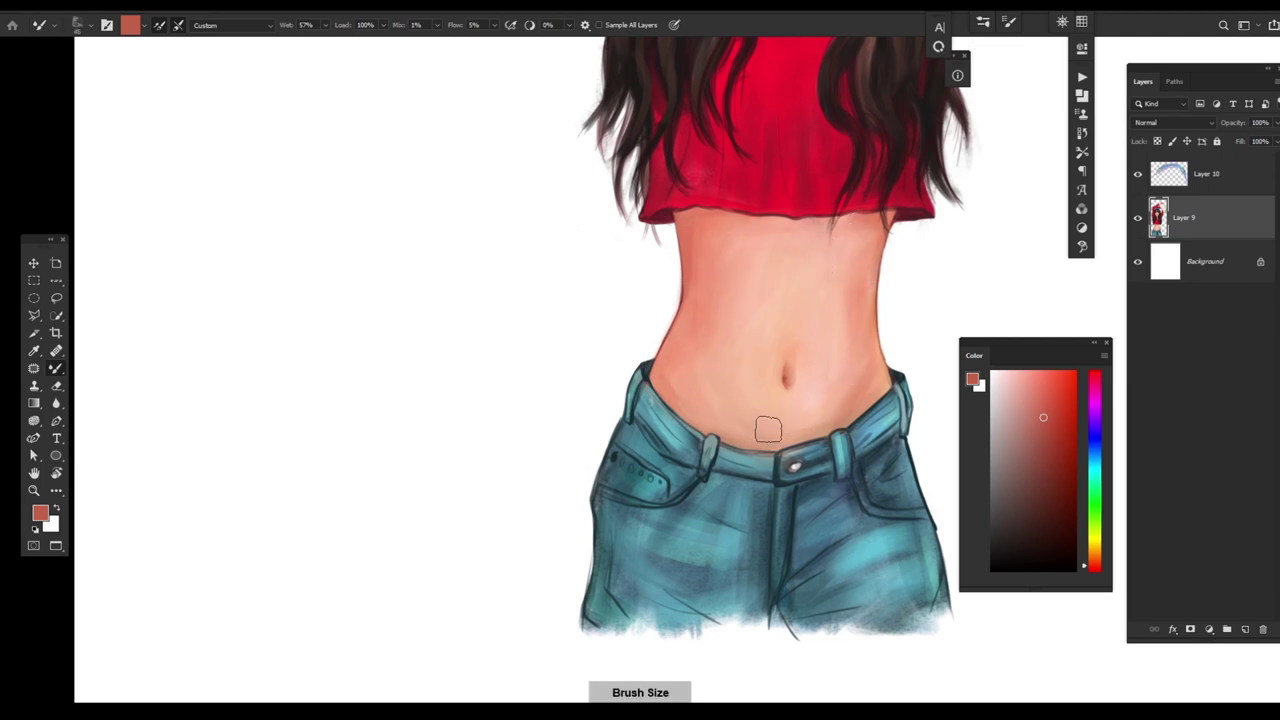
- Soften the edges of the midriff around the top's hem and waist with the Smudge tool at 60% strength
{"action": "left_click_drag", "start_coordinate": [56, 402], "coordinate": [95, 428]}
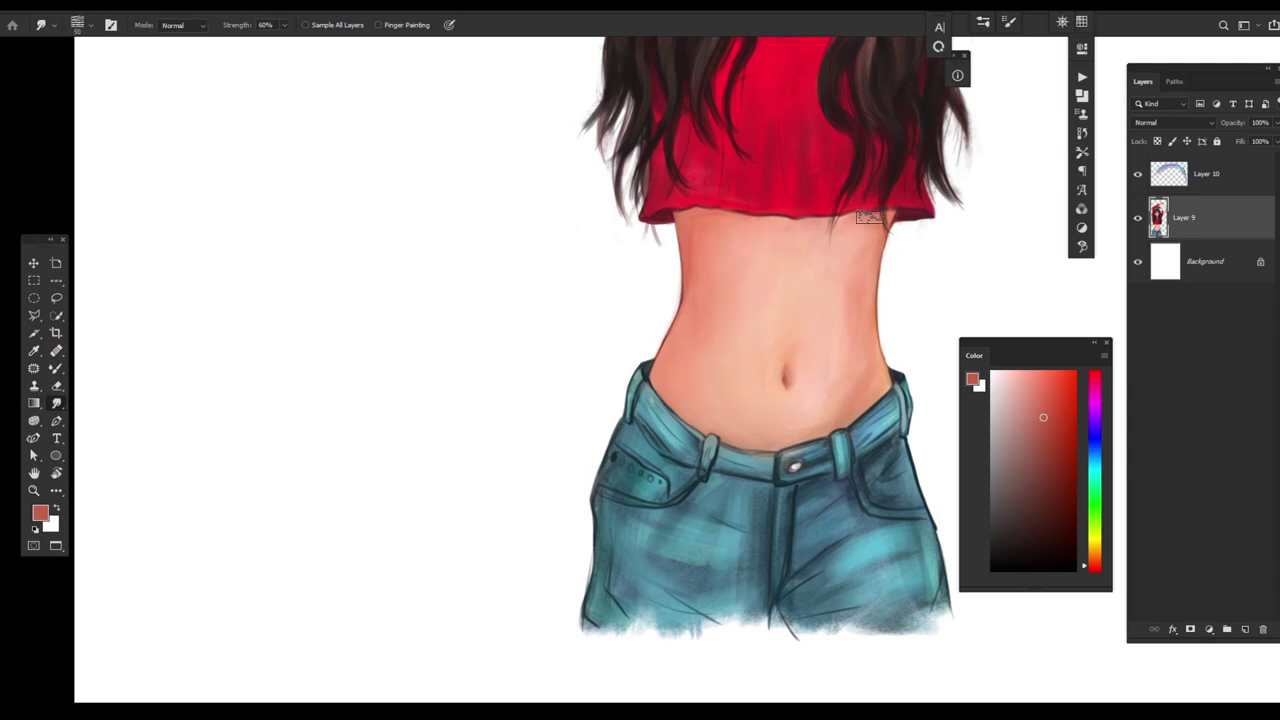
{"action": "left_click", "coordinate": [899, 356], "text": "ctrl+alt"}
{"action": "left_click", "coordinate": [875, 357], "text": "ctrl"}
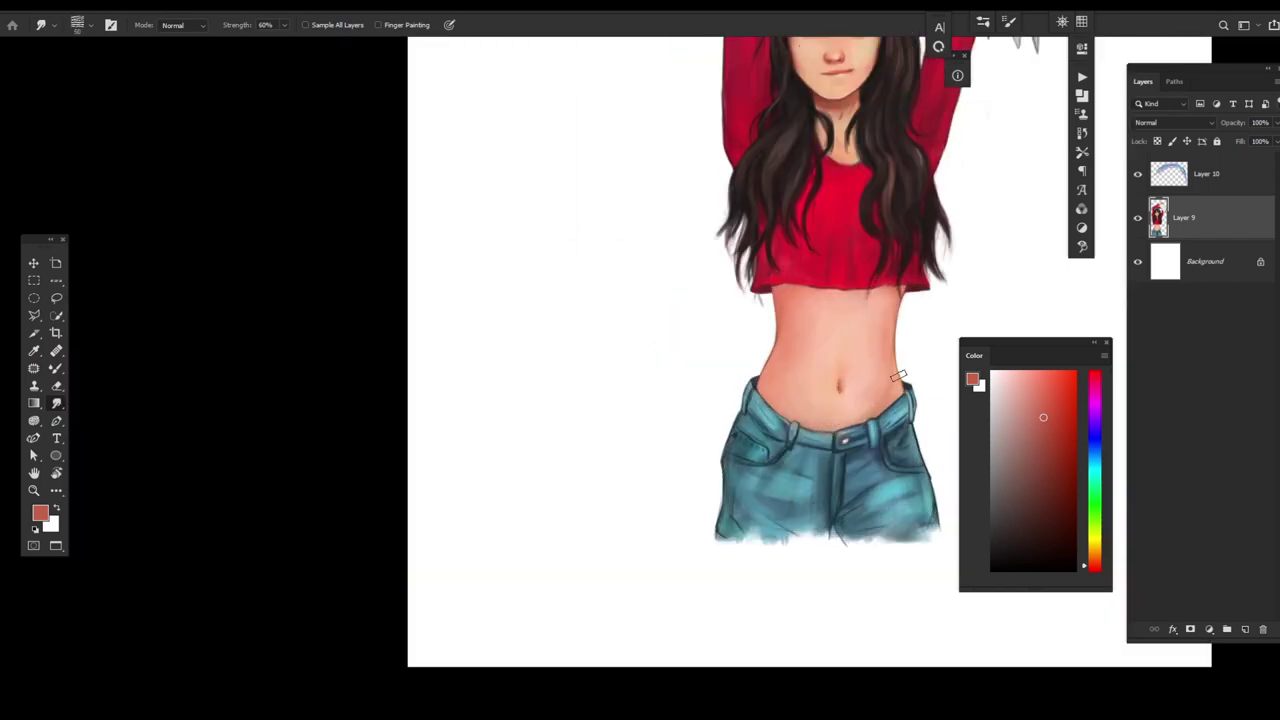
{"action": "key", "text": "ctrl+0"}
{"action": "key", "text": "b"}
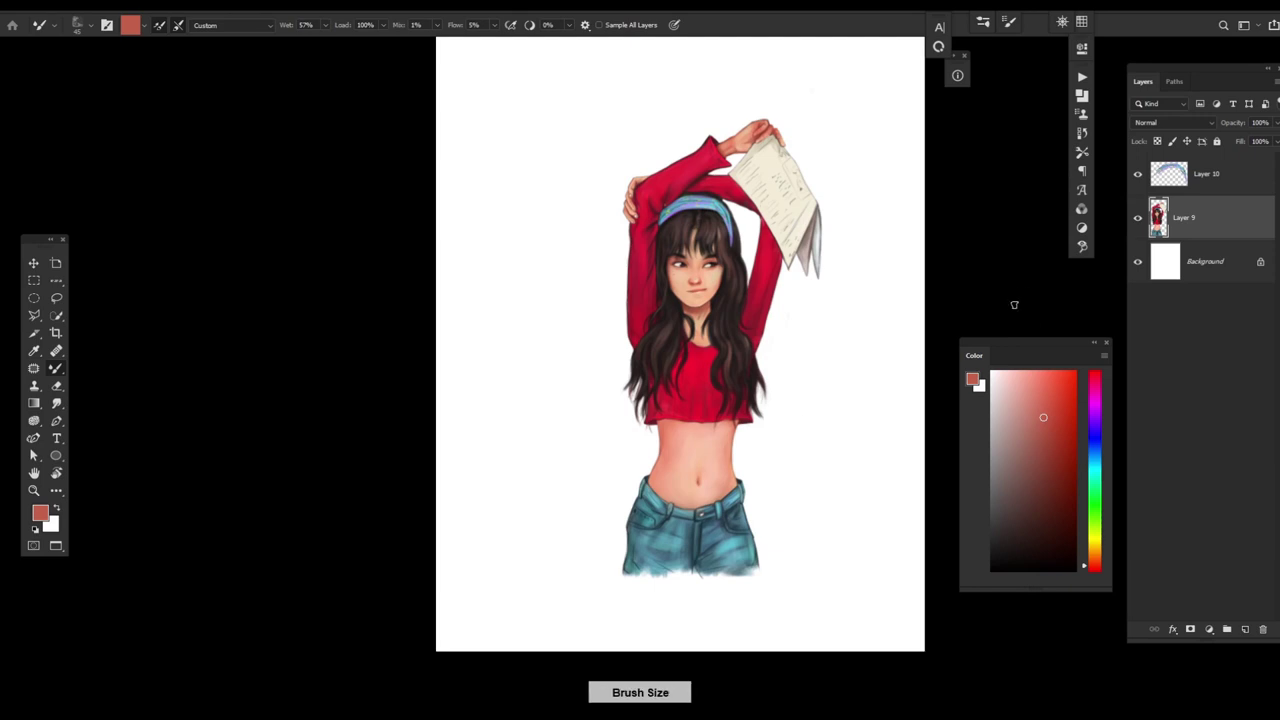
- Try colorizing the headband layer red with hue 360, saturation 87 and lightness 7 in Hue/Saturation
{"action": "left_click", "coordinate": [1204, 180]}
{"action": "key", "text": "ctrl+u"}
{"action": "left_click_drag", "start_coordinate": [1059, 235], "coordinate": [1112, 237]}
{"action": "left_click", "coordinate": [1190, 315]}
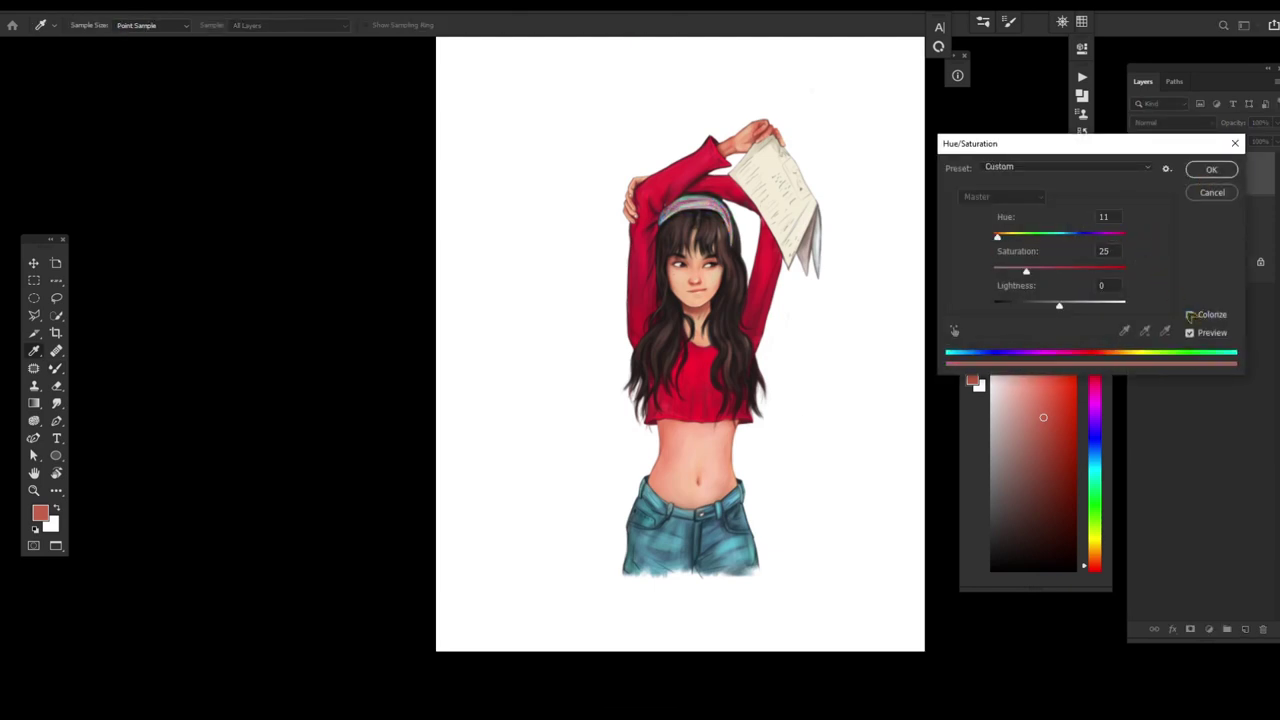
{"action": "left_click_drag", "start_coordinate": [1059, 304], "coordinate": [1118, 237]}
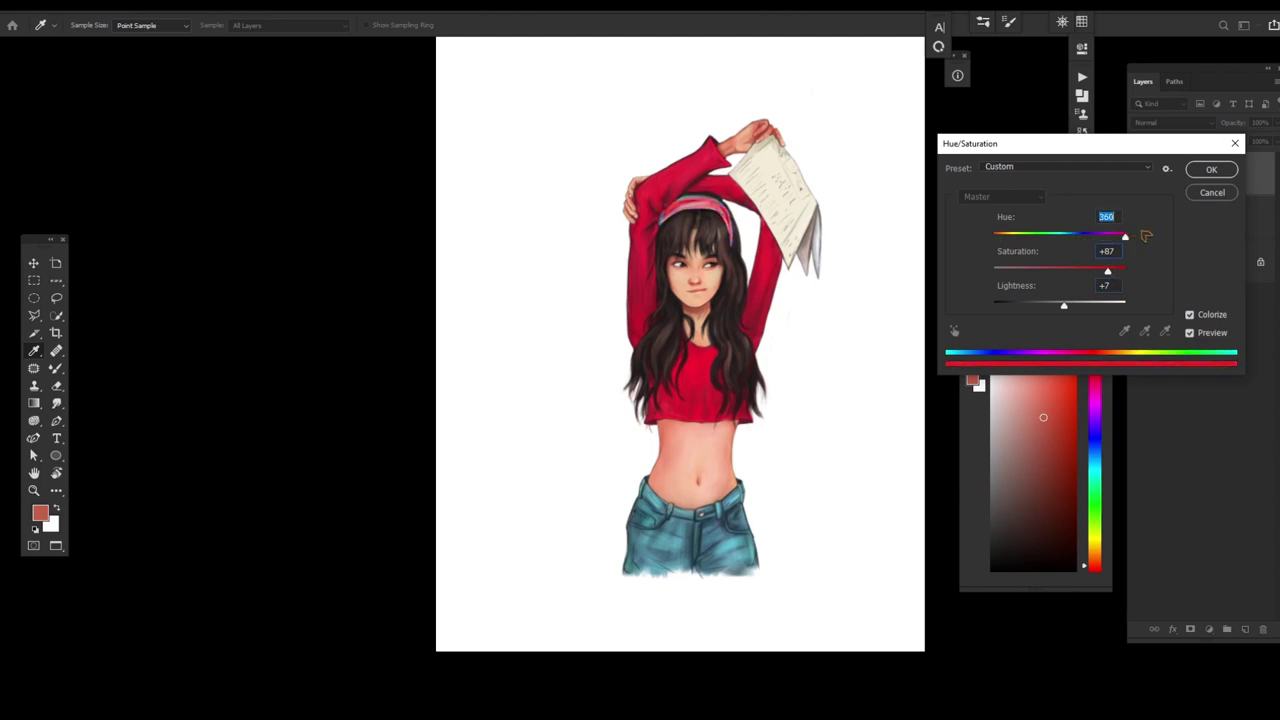
{"action": "key", "text": "Escape"}
- Set the headband layer's hue to -29, saturation to +10 and lightness to -13, and merge it into the figure layer
{"action": "key", "text": "ctrl+u"}
{"action": "left_click_drag", "start_coordinate": [1059, 304], "coordinate": [1052, 317]}
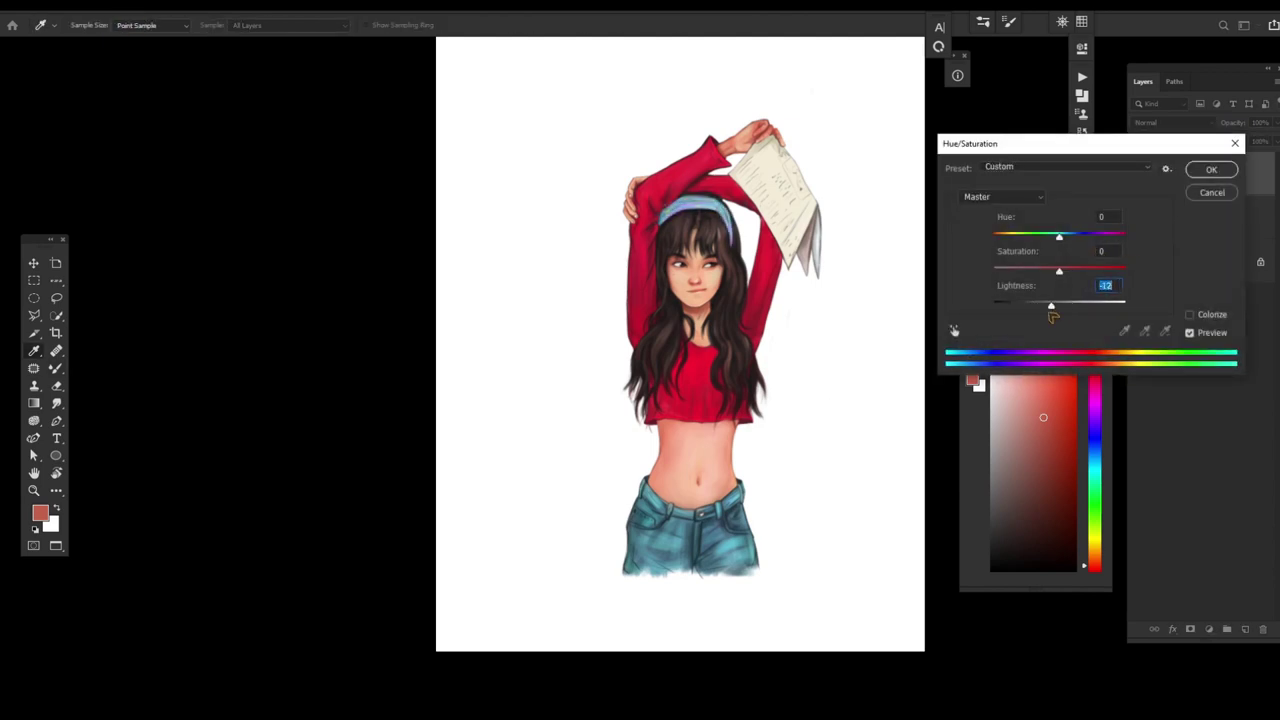
{"action": "left_click_drag", "start_coordinate": [1059, 271], "coordinate": [1058, 311]}
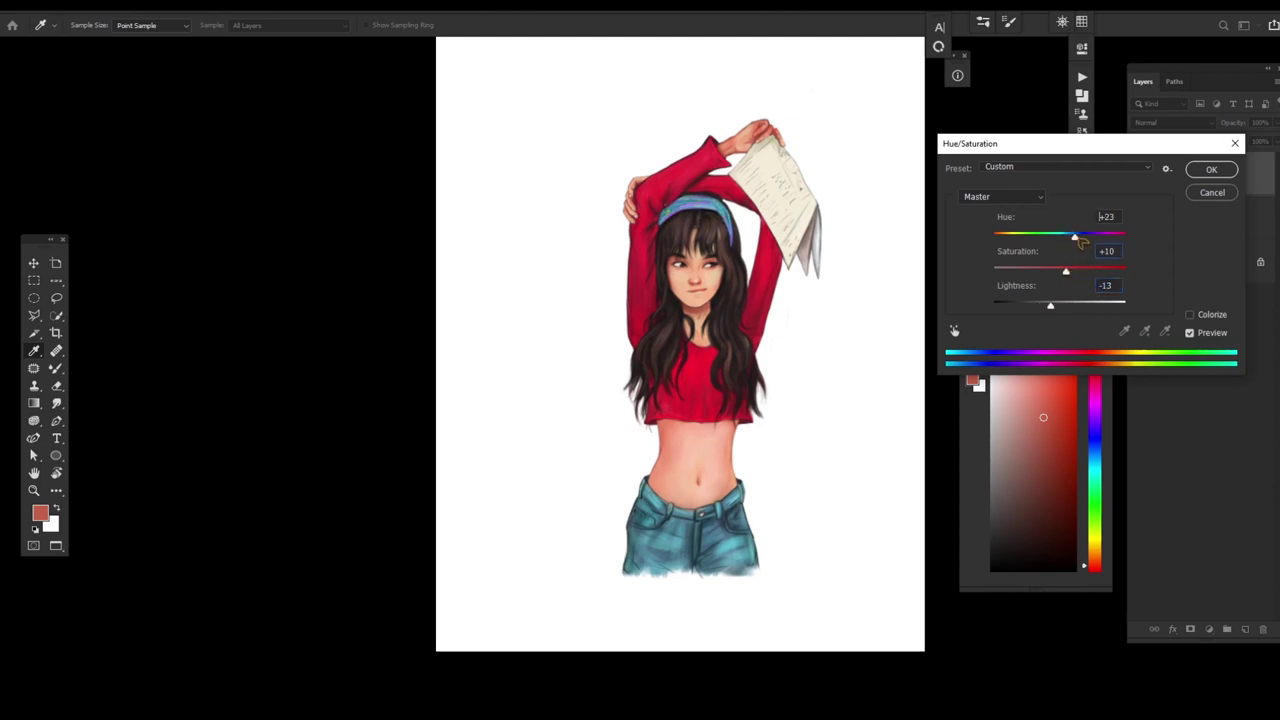
{"action": "left_click_drag", "start_coordinate": [1080, 240], "coordinate": [1041, 238]}
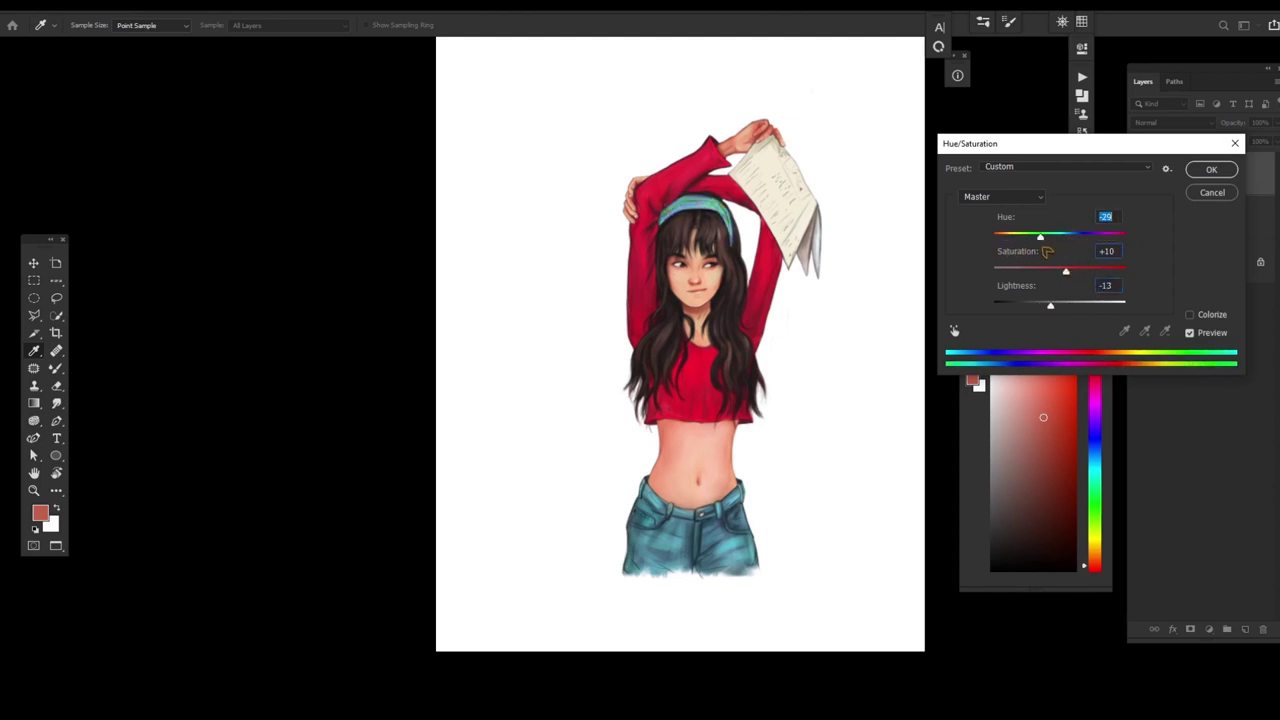
{"action": "key", "text": "Return"}
{"action": "mouse_move", "coordinate": [777, 443]}
{"action": "left_mouse_down"}
{"action": "mouse_move", "coordinate": [760, 449]}
{"action": "mouse_move", "coordinate": [797, 437]}
{"action": "mouse_move", "coordinate": [806, 392]}
{"action": "mouse_move", "coordinate": [720, 380]}
{"action": "mouse_move", "coordinate": [760, 340]}
{"action": "mouse_move", "coordinate": [707, 374]}
{"action": "mouse_move", "coordinate": [714, 120]}
{"action": "mouse_move", "coordinate": [772, 451]}
{"action": "left_mouse_up"}
{"action": "key", "text": "ctrl+e"}
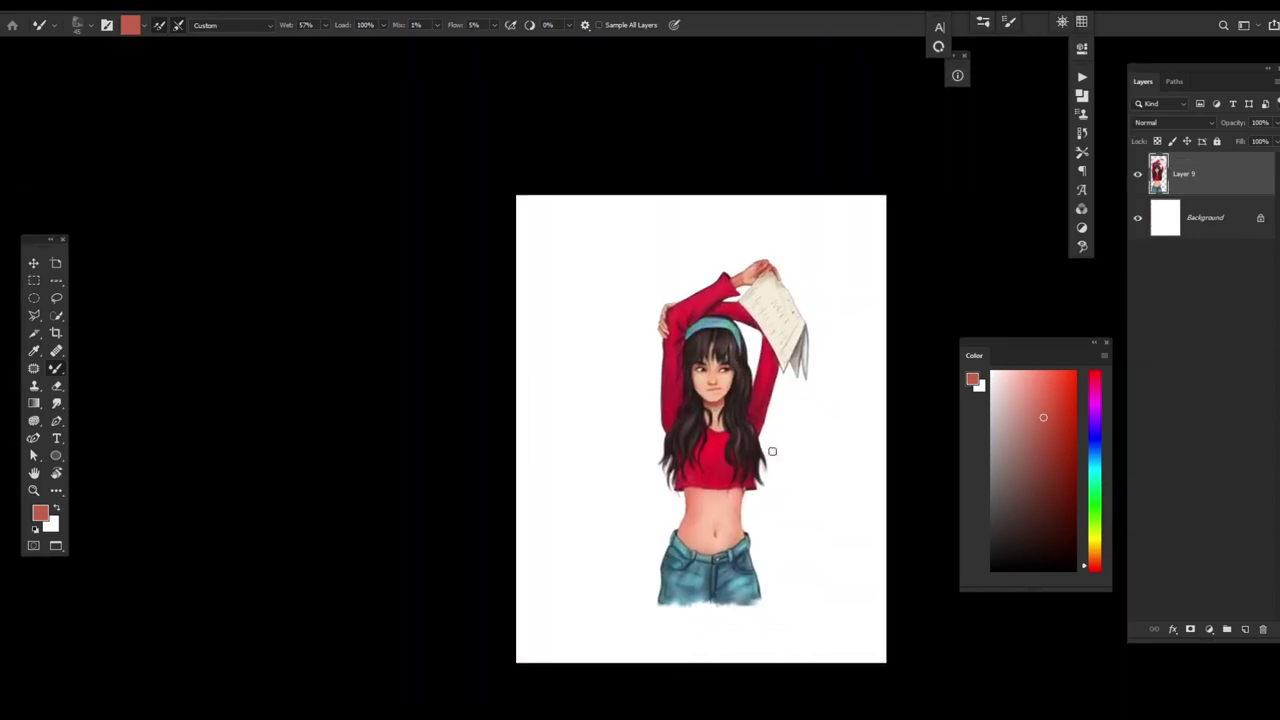
- Add a new layer beneath the figure and paint soft red strokes behind the girl below the book with the Mixer Brush
{"action": "key", "text": "f"}
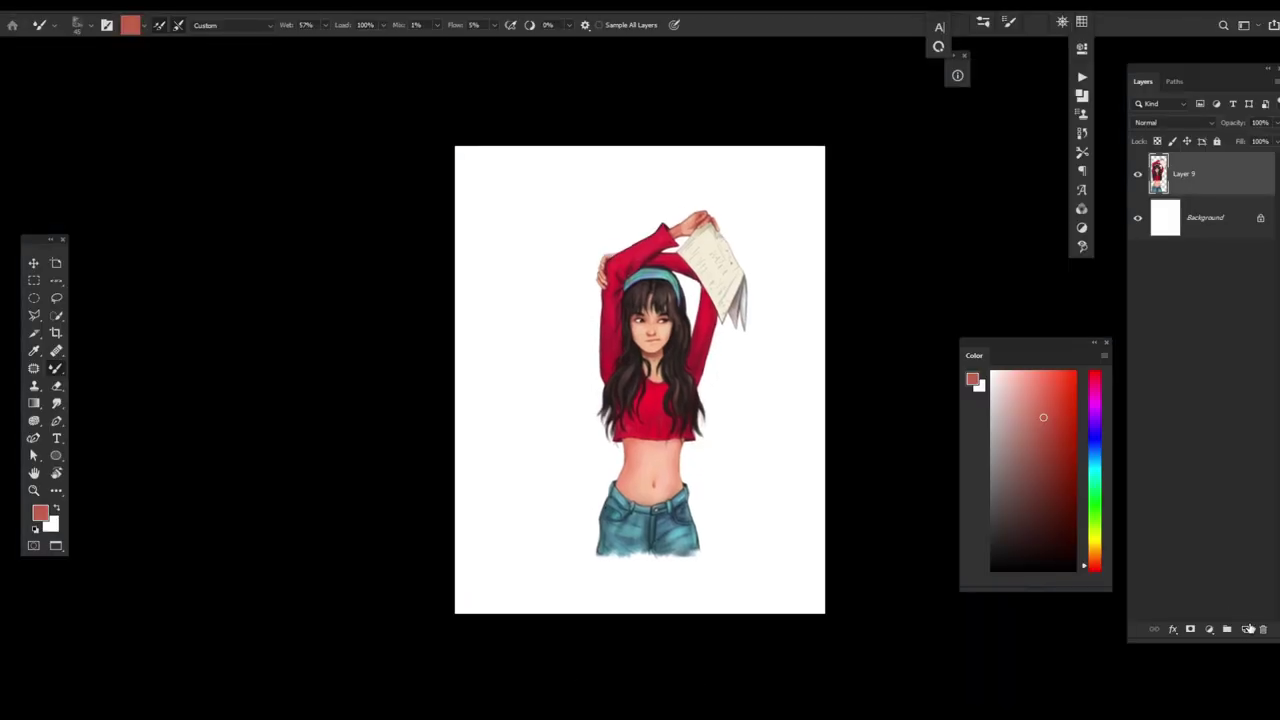
{"action": "key", "text": "ctrl+shift+alt+n"}
{"action": "key", "text": "b"}
{"action": "mouse_move", "coordinate": [720, 394]}
{"action": "left_mouse_down"}
{"action": "mouse_move", "coordinate": [795, 425]}
{"action": "mouse_move", "coordinate": [762, 402]}
{"action": "mouse_move", "coordinate": [741, 491]}
{"action": "mouse_move", "coordinate": [715, 366]}
{"action": "mouse_move", "coordinate": [714, 428]}
{"action": "left_mouse_up"}
{"action": "right_click", "coordinate": [714, 427]}
{"action": "key", "text": "Escape"}
{"action": "key", "text": "bracketright"}
{"action": "mouse_move", "coordinate": [728, 330]}
{"action": "left_mouse_down"}
{"action": "mouse_move", "coordinate": [700, 505]}
{"action": "mouse_move", "coordinate": [690, 340]}
{"action": "left_mouse_up"}
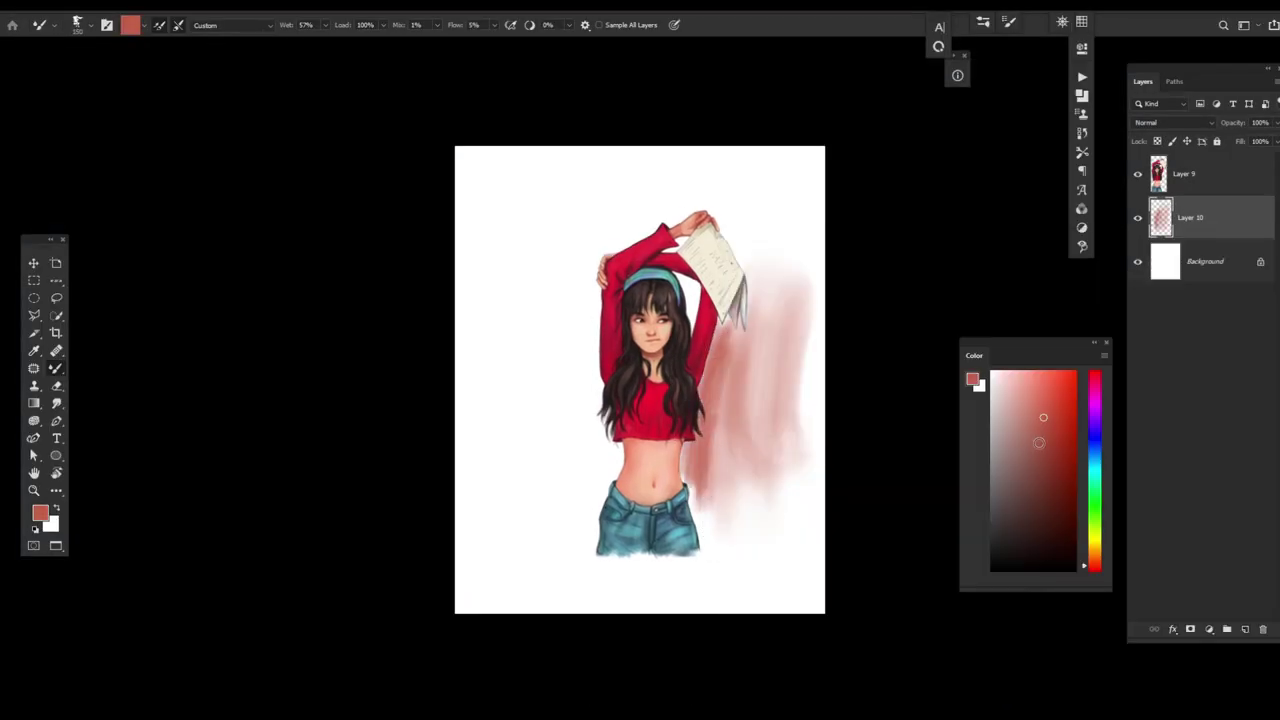
- Paint broad translucent greyish-mauve strokes across the background with the Brush tool at size 400
{"action": "right_click", "coordinate": [56, 367]}
{"action": "left_click", "coordinate": [120, 363]}
{"action": "key", "text": "bracketright"}
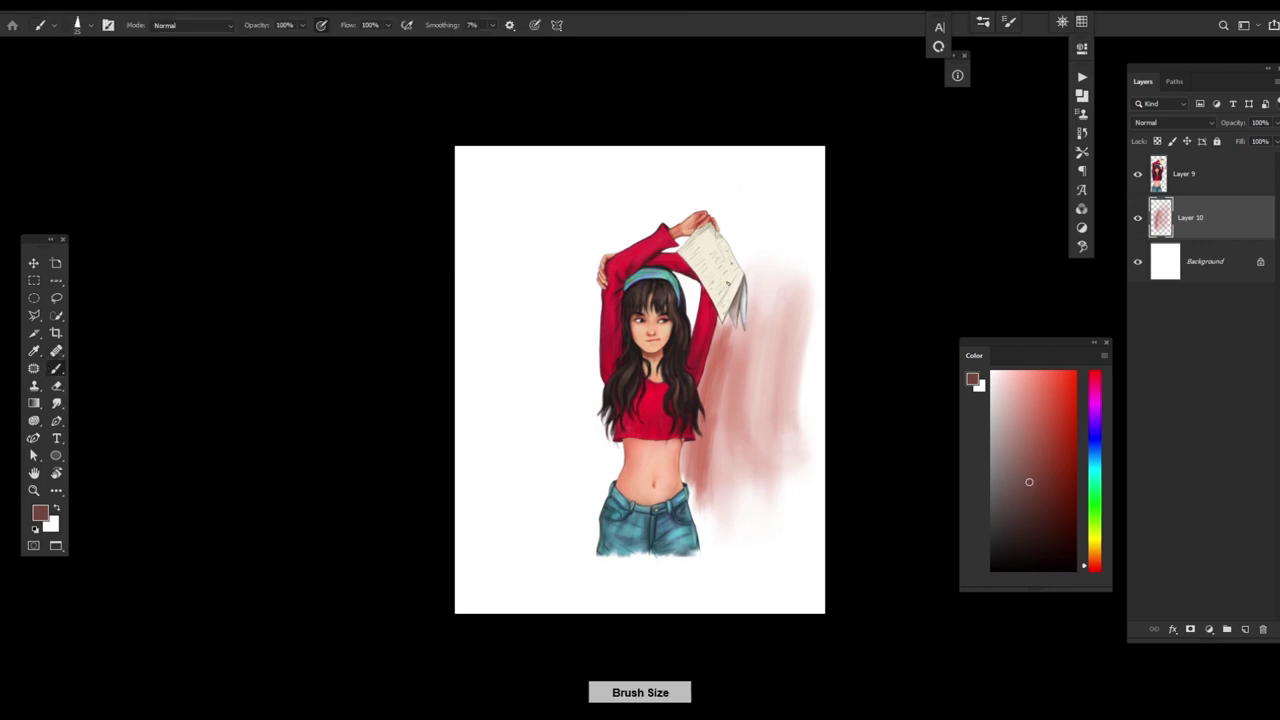
{"action": "key", "text": "ctrl+z"}
{"action": "left_click_drag", "start_coordinate": [772, 300], "coordinate": [786, 423]}
{"action": "right_click", "coordinate": [722, 482]}
{"action": "left_click", "coordinate": [722, 482]}
{"action": "left_click_drag", "start_coordinate": [800, 470], "coordinate": [770, 160]}
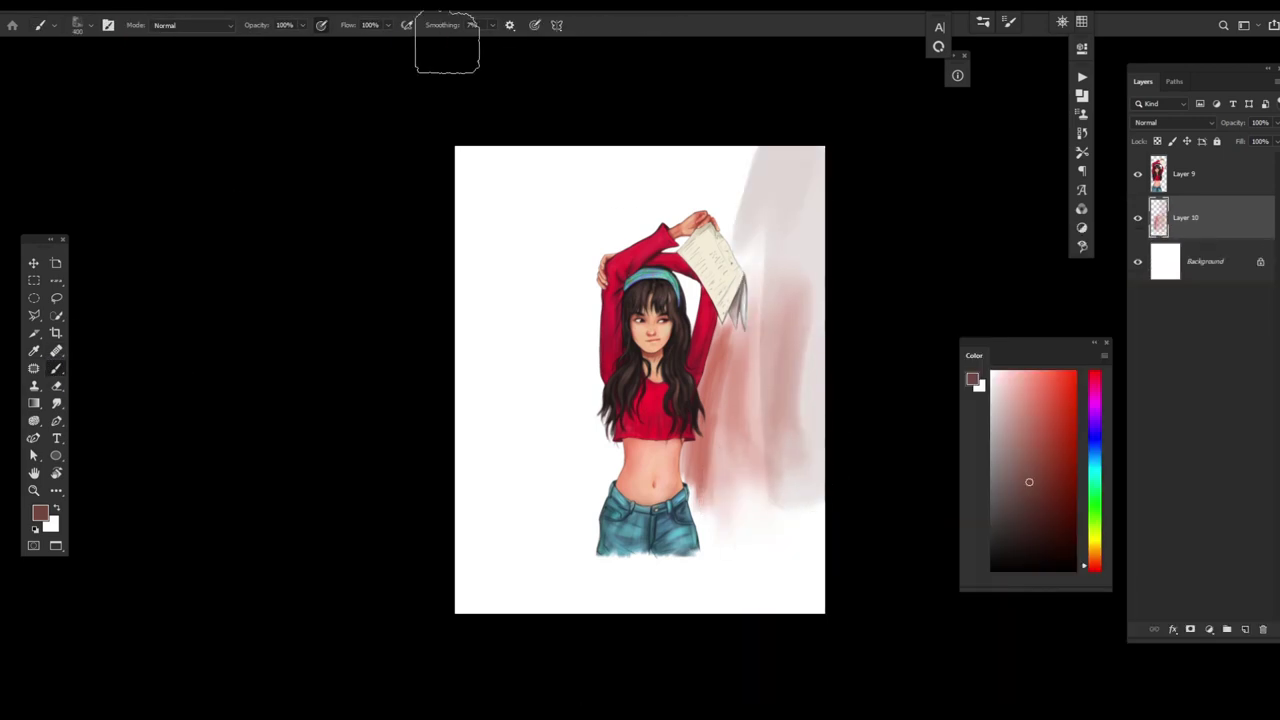
{"action": "mouse_move", "coordinate": [640, 170]}
{"action": "left_mouse_down"}
{"action": "mouse_move", "coordinate": [514, 206]}
{"action": "mouse_move", "coordinate": [496, 537]}
{"action": "mouse_move", "coordinate": [771, 586]}
{"action": "left_mouse_up"}
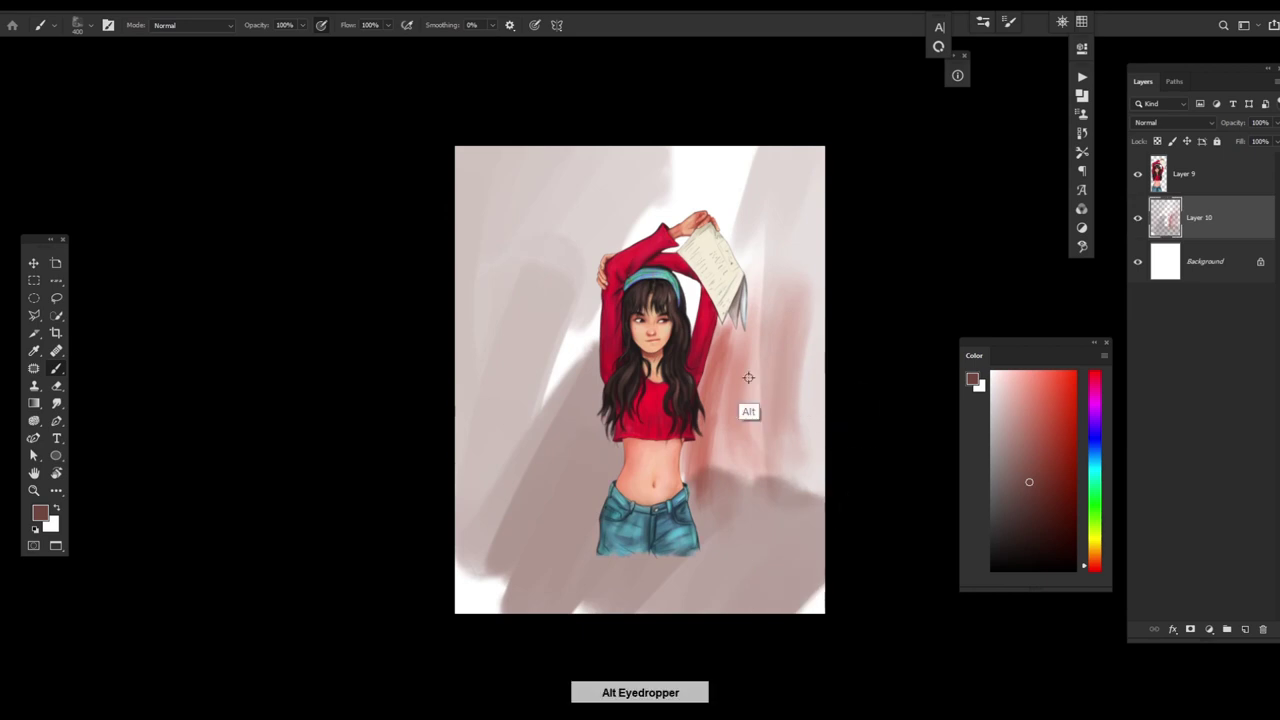
- Sample pink and white tones from the canvas and cover the background with broad strokes, enlarging the brush to 500
{"action": "left_click", "coordinate": [749, 409], "text": "alt"}
{"action": "mouse_move", "coordinate": [749, 409]}
{"action": "left_mouse_down"}
{"action": "mouse_move", "coordinate": [757, 526]}
{"action": "mouse_move", "coordinate": [562, 392]}
{"action": "mouse_move", "coordinate": [837, 377]}
{"action": "mouse_move", "coordinate": [660, 580]}
{"action": "mouse_move", "coordinate": [463, 417]}
{"action": "mouse_move", "coordinate": [480, 590]}
{"action": "left_mouse_up"}
{"action": "left_click", "coordinate": [792, 600], "text": "alt"}
{"action": "mouse_move", "coordinate": [792, 600]}
{"action": "left_mouse_down"}
{"action": "mouse_move", "coordinate": [691, 640]}
{"action": "mouse_move", "coordinate": [480, 600]}
{"action": "left_mouse_up"}
{"action": "key", "text": "bracketright"}
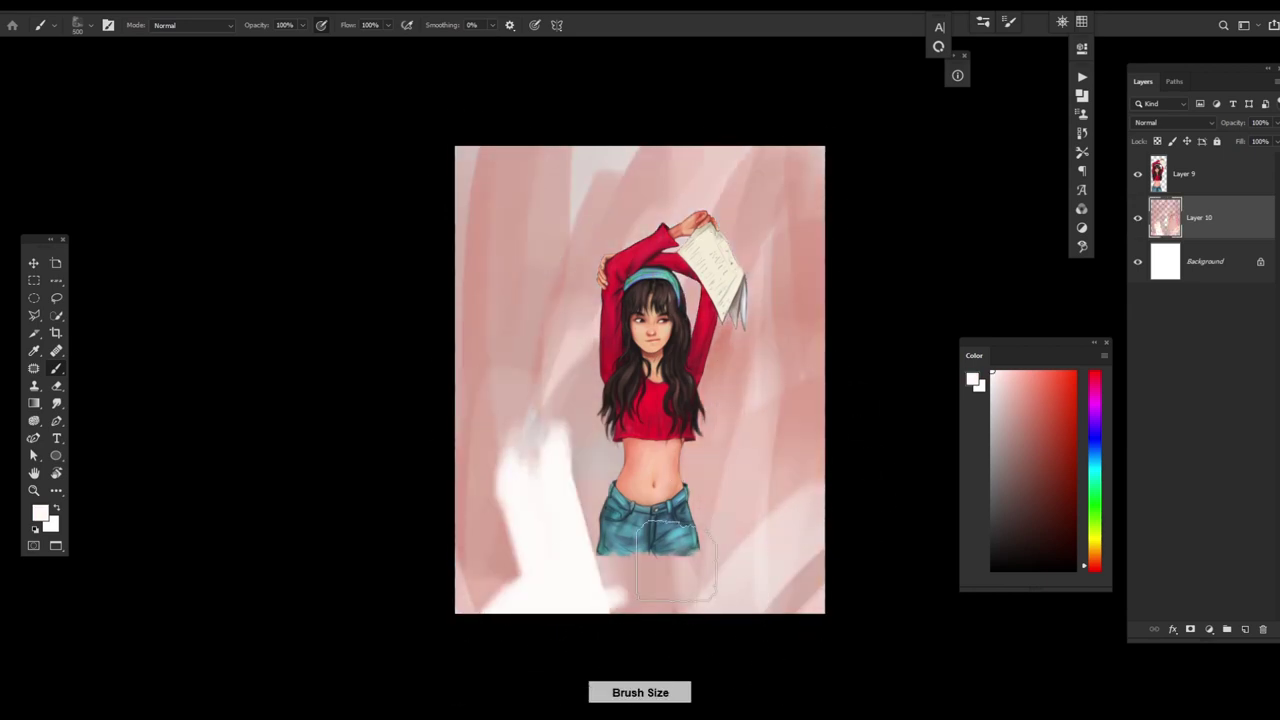
{"action": "key", "text": "ctrl+z"}
{"action": "mouse_move", "coordinate": [575, 430]}
{"action": "left_mouse_down"}
{"action": "mouse_move", "coordinate": [833, 550]}
{"action": "mouse_move", "coordinate": [800, 528]}
{"action": "mouse_move", "coordinate": [894, 606]}
{"action": "mouse_move", "coordinate": [843, 603]}
{"action": "left_mouse_up"}
- Crop the canvas to a 4:5 (8:10) ratio framed closely around the girl
{"action": "key", "text": "ctrl+space"}
{"action": "key", "text": "c"}
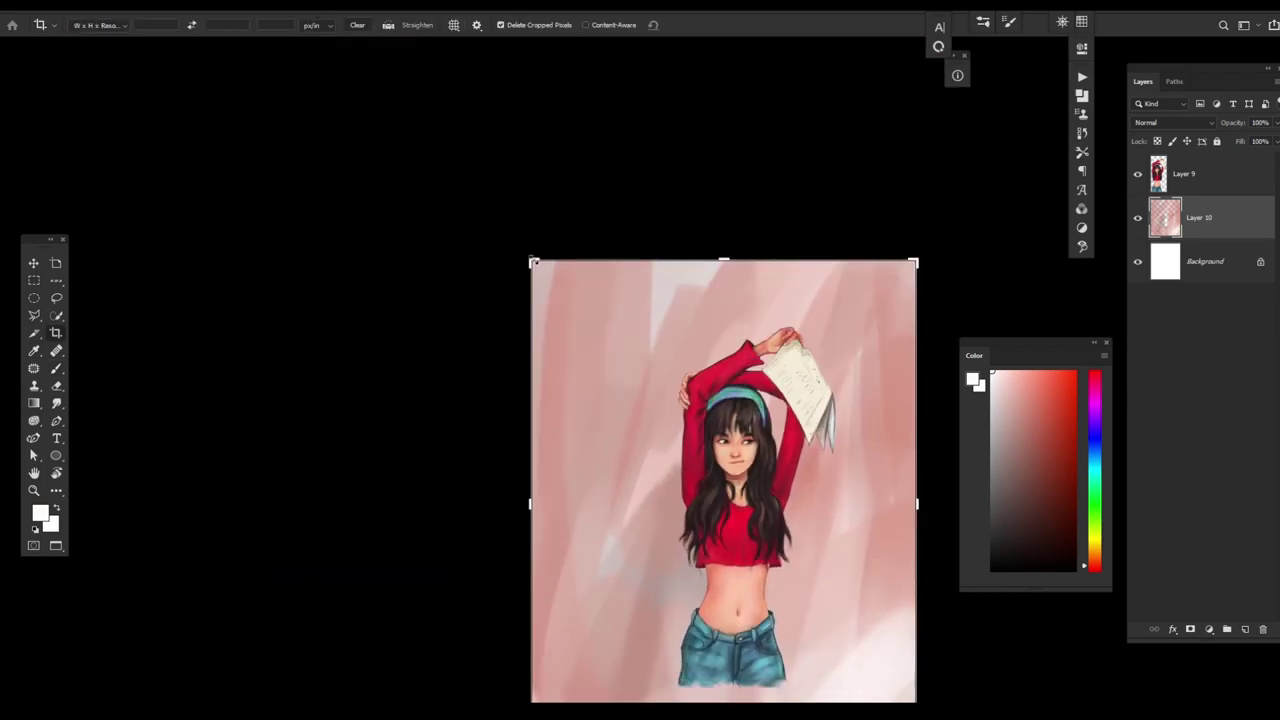
{"action": "left_click", "coordinate": [98, 25]}
{"action": "left_click", "coordinate": [143, 87]}
{"action": "left_click_drag", "start_coordinate": [775, 500], "coordinate": [820, 568]}
{"action": "left_click_drag", "start_coordinate": [900, 290], "coordinate": [849, 357]}
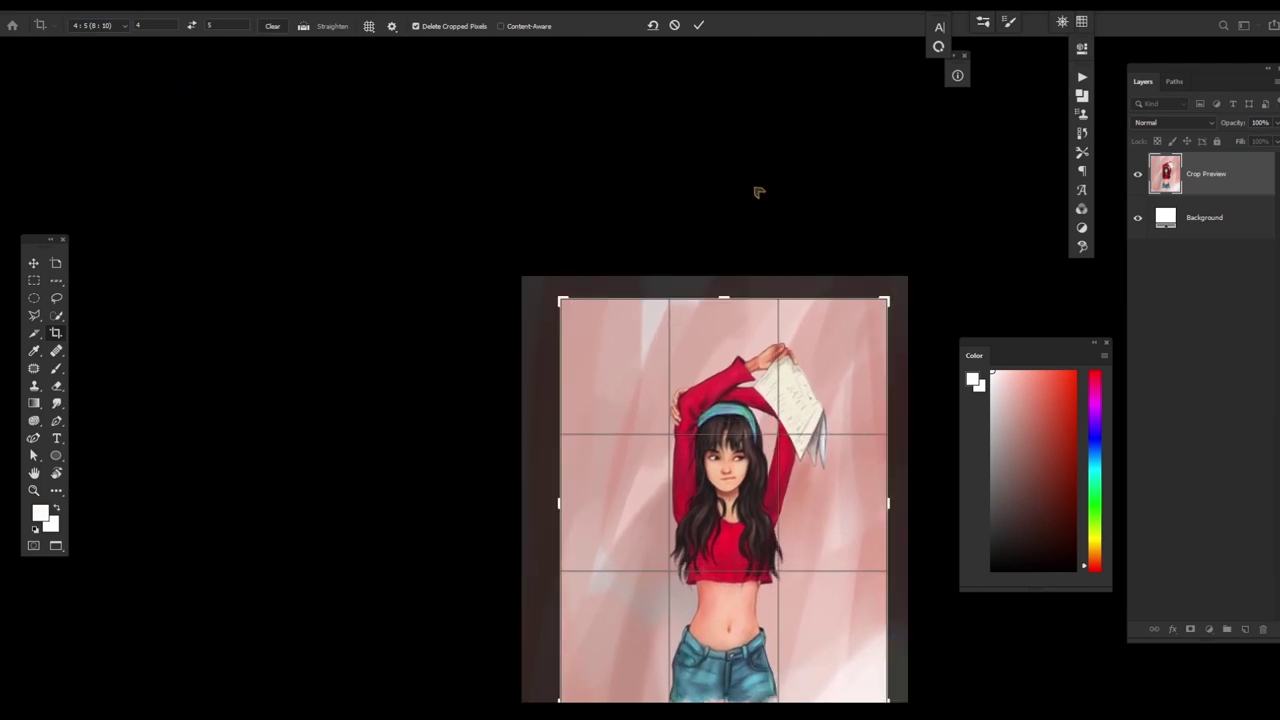
{"action": "key", "text": "Return"}
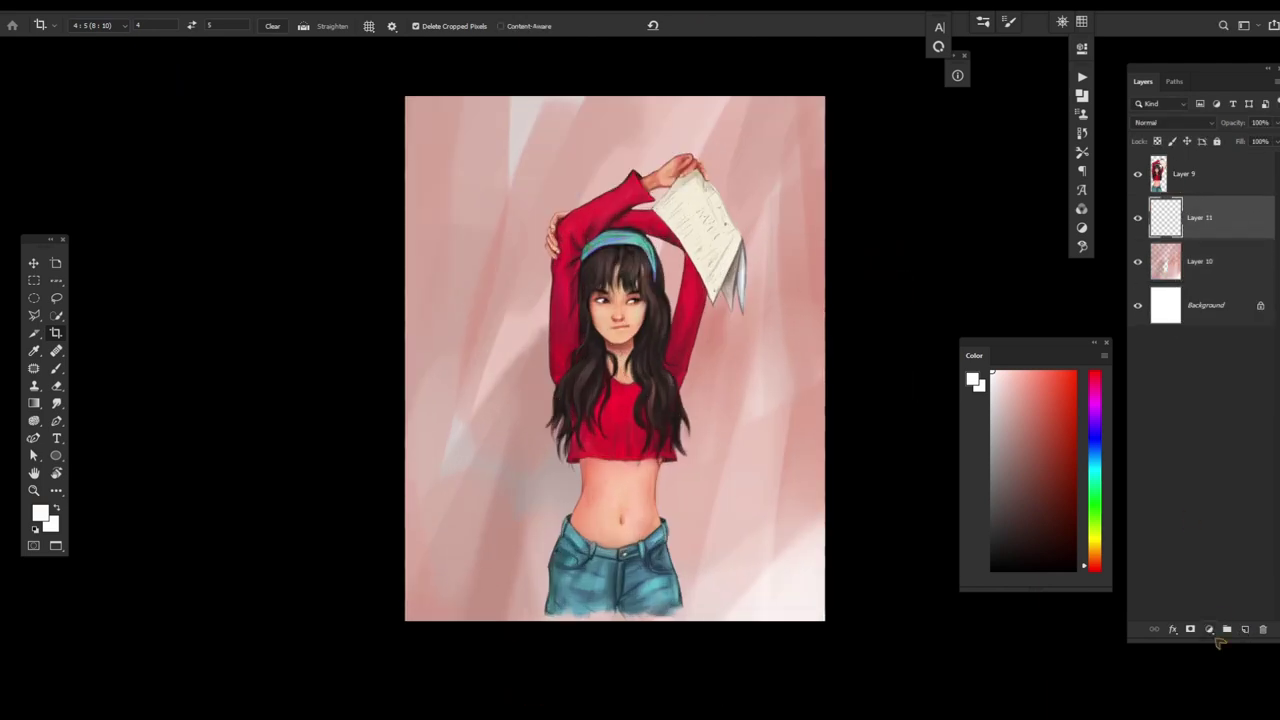
- Add a dark grey #1e1e1e solid colour fill layer between the figure and the pink background
{"action": "left_click", "coordinate": [1209, 629]}
{"action": "left_click", "coordinate": [1195, 398]}
{"action": "type", "text": "1e1e1e"}
{"action": "key", "text": "Return"}
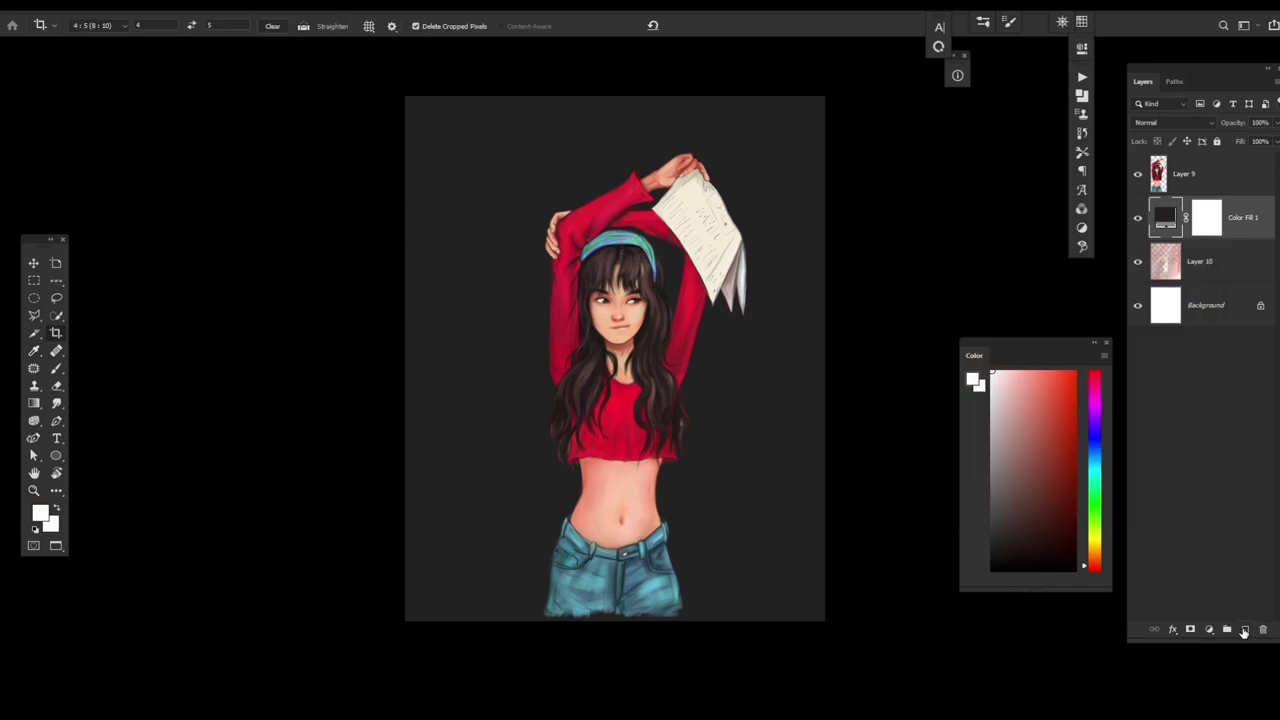
- Add a new layer above the dark fill and try broad pale pink strokes behind the raised arms
{"action": "left_click", "coordinate": [1245, 629]}
{"action": "left_click_drag", "start_coordinate": [700, 120], "coordinate": [620, 160]}
{"action": "key", "text": "ctrl+z"}
{"action": "key", "text": "ctrl+z"}
{"action": "key", "text": "ctrl+z"}
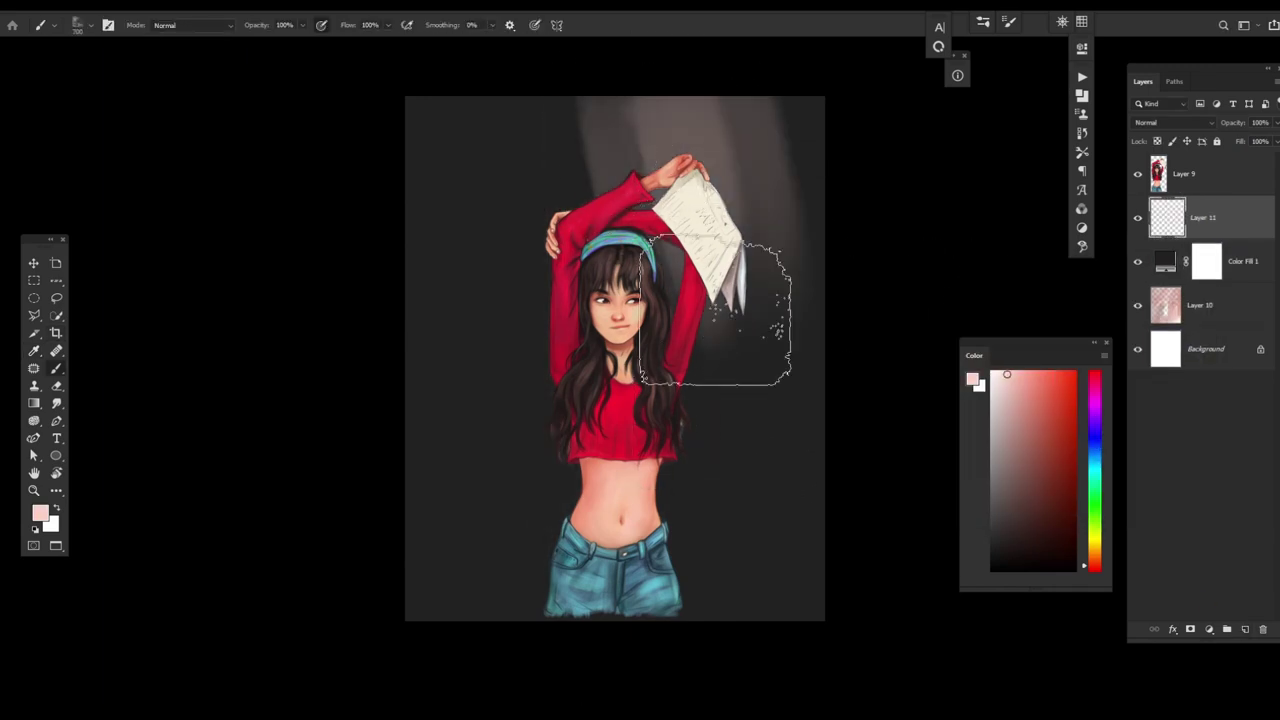
- Choose the Hand brush, enlarge it to 500 and paint textured white and grey strokes behind the raised arms
{"action": "right_click", "coordinate": [746, 468]}
{"action": "left_click", "coordinate": [928, 648]}
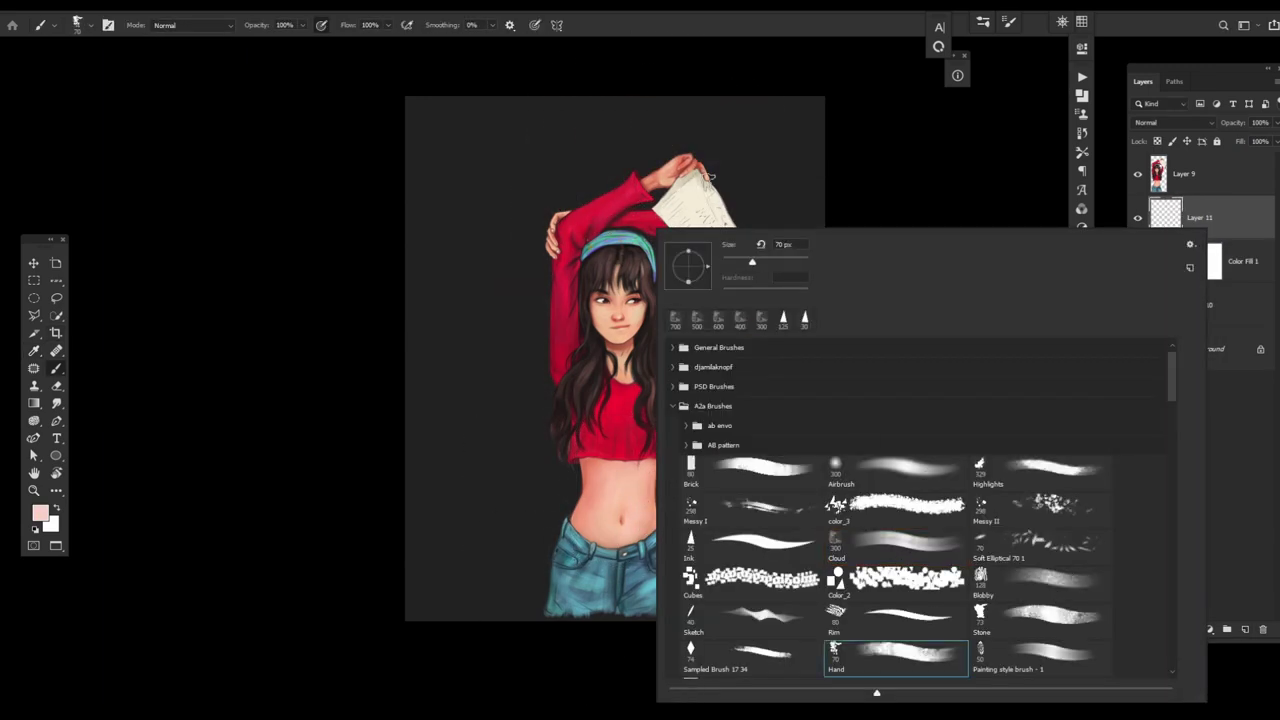
{"action": "left_click_drag", "start_coordinate": [709, 180], "coordinate": [729, 357]}
{"action": "key", "text": "bracketleft"}
{"action": "key", "text": "bracketright"}
{"action": "key", "text": "bracketright"}
{"action": "key", "text": "bracketright"}
{"action": "left_click_drag", "start_coordinate": [690, 110], "coordinate": [705, 210]}
{"action": "left_click_drag", "start_coordinate": [640, 100], "coordinate": [560, 300]}
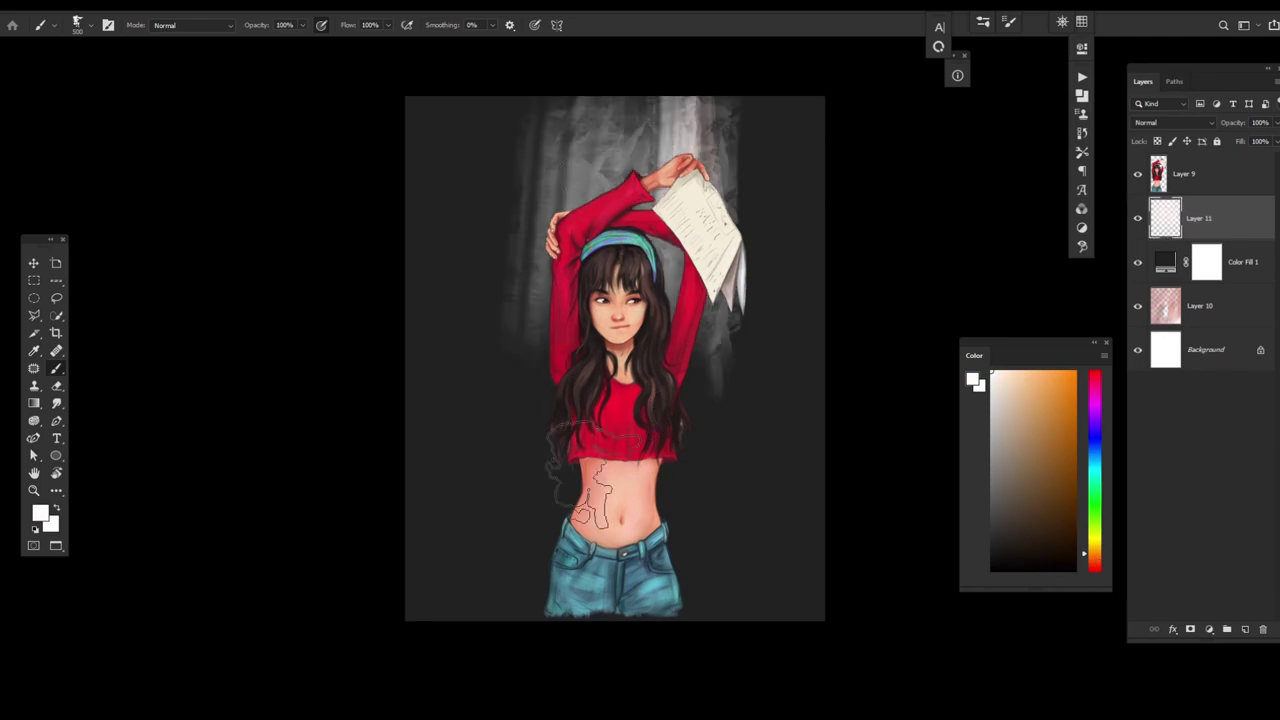
- Undo the textured white and grey strokes painted behind the raised arms
{"action": "key", "text": "ctrl+z"}
{"action": "key", "text": "ctrl+z"}
{"action": "key", "text": "ctrl+z"}
{"action": "key", "text": "ctrl+z"}
{"action": "right_click", "coordinate": [768, 505]}
{"action": "key", "text": "Escape"}
- Change the dark solid colour fill layer behind the girl to a light grey
{"action": "double_click", "coordinate": [1165, 261]}
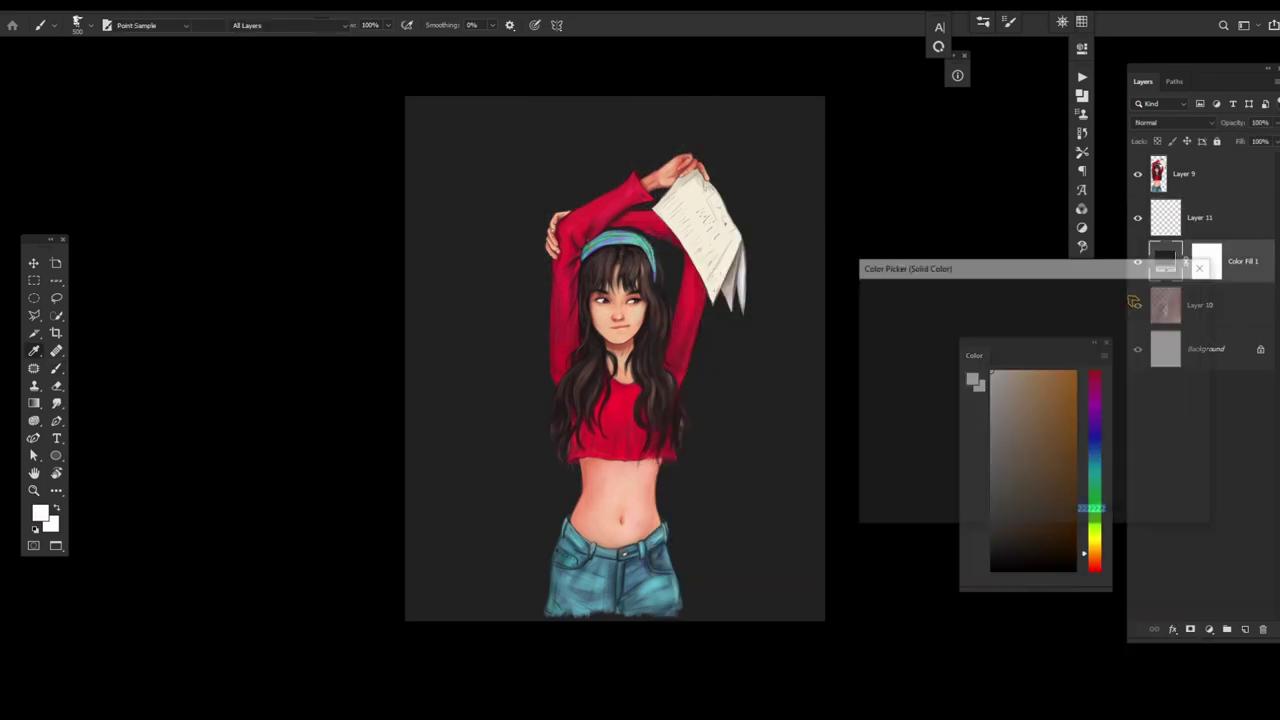
{"action": "type", "text": "fc2626"}
{"action": "left_click_drag", "start_coordinate": [1055, 338], "coordinate": [1056, 305]}
{"action": "left_click", "coordinate": [863, 314]}
{"action": "left_click", "coordinate": [1145, 292]}
- Add a new empty layer at the top of the stack and duplicate the figure layer, Layer 9
{"action": "left_click", "coordinate": [1200, 174]}
{"action": "left_click", "coordinate": [1245, 629]}
{"action": "mouse_move", "coordinate": [1170, 217]}
{"action": "left_mouse_down"}
{"action": "mouse_move", "coordinate": [1166, 514]}
{"action": "mouse_move", "coordinate": [1245, 629]}
{"action": "left_mouse_up"}
{"action": "key", "text": "b"}
{"action": "key", "text": "bracketright"}
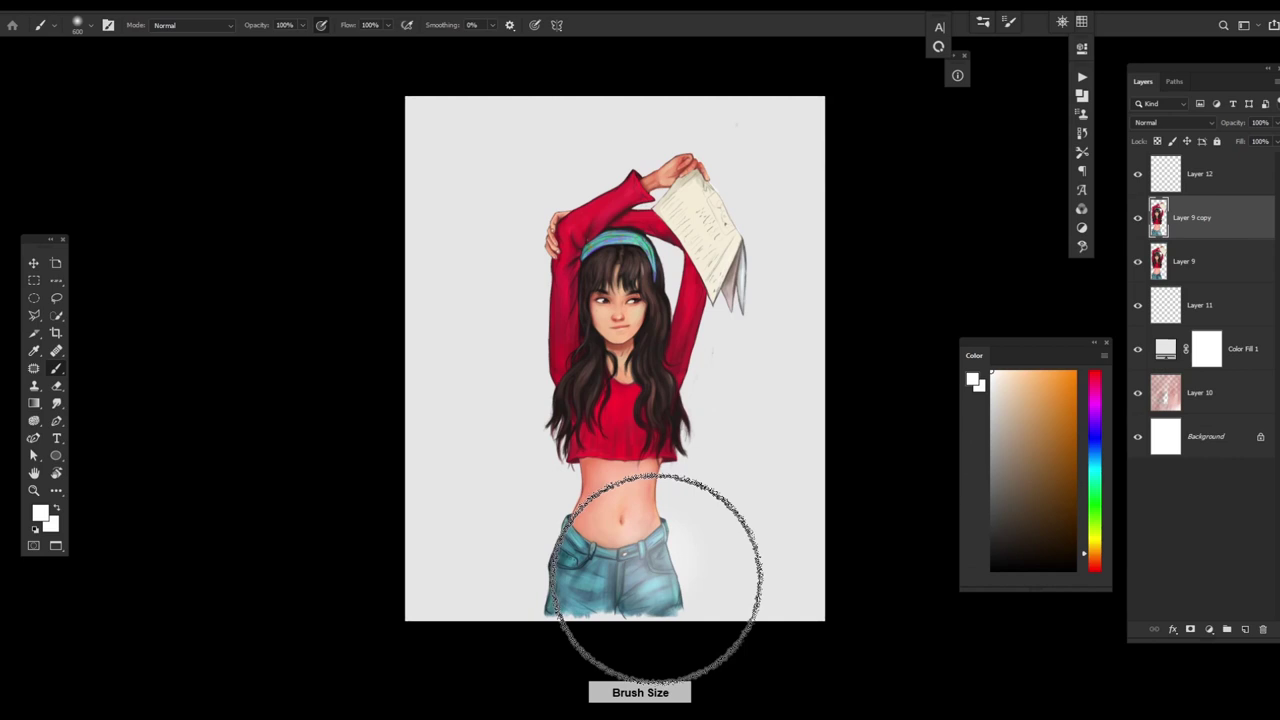
- Set the duplicated figure layer to Soft Light blending with a 23% fill
{"action": "left_click", "coordinate": [1172, 122]}
{"action": "left_click", "coordinate": [1160, 295]}
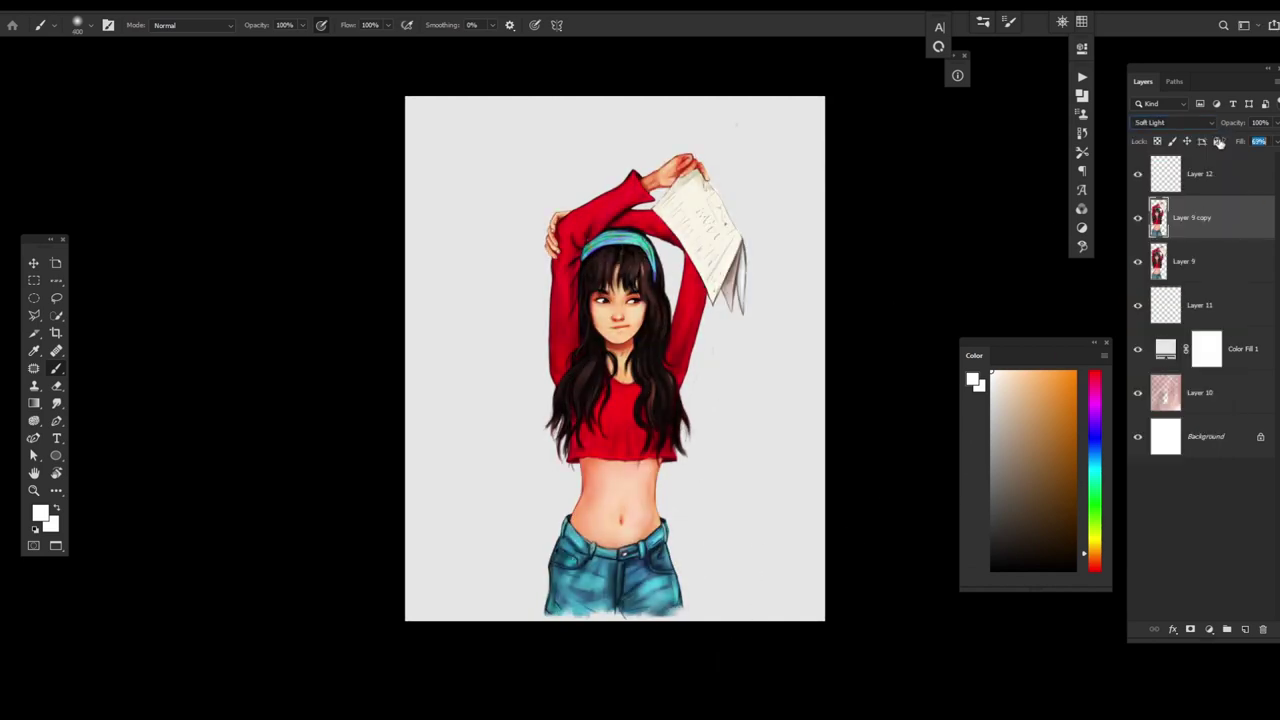
{"action": "left_click_drag", "start_coordinate": [1238, 143], "coordinate": [1172, 173]}
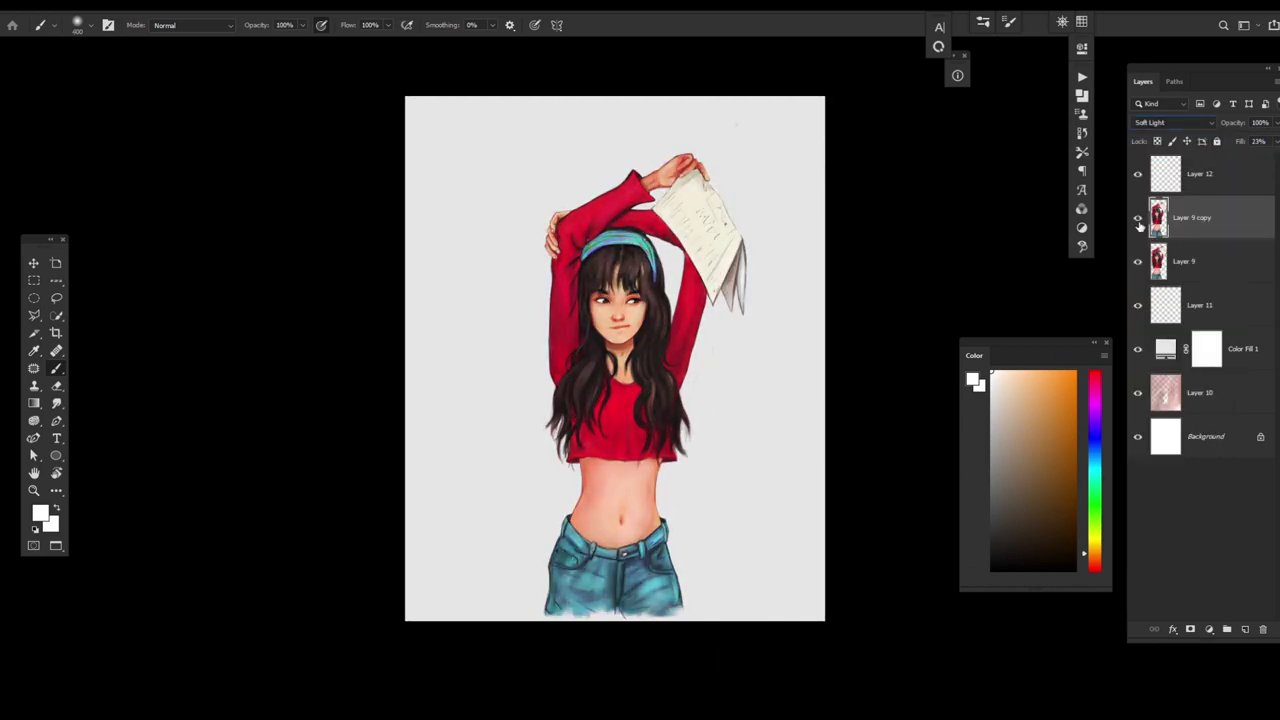
- Add a Color Dodge layer above the figure copy and try a soft cyan glow over the hair
{"action": "left_click", "coordinate": [1243, 629]}
{"action": "left_click", "coordinate": [1172, 122]}
{"action": "left_click", "coordinate": [1165, 200]}
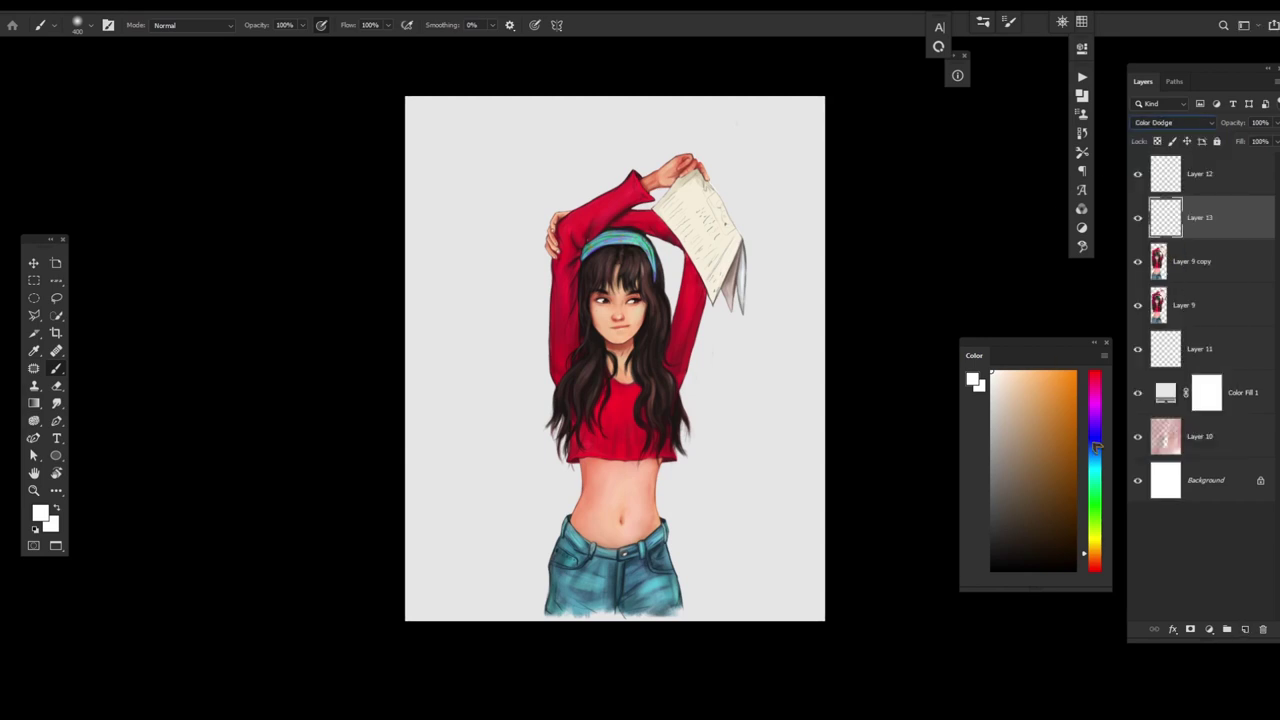
{"action": "key", "text": "bracketleft"}
{"action": "scroll", "coordinate": [660, 313], "scroll_direction": "up", "scroll_amount": 2}
{"action": "key", "text": "bracketleft"}
{"action": "key", "text": "bracketleft"}
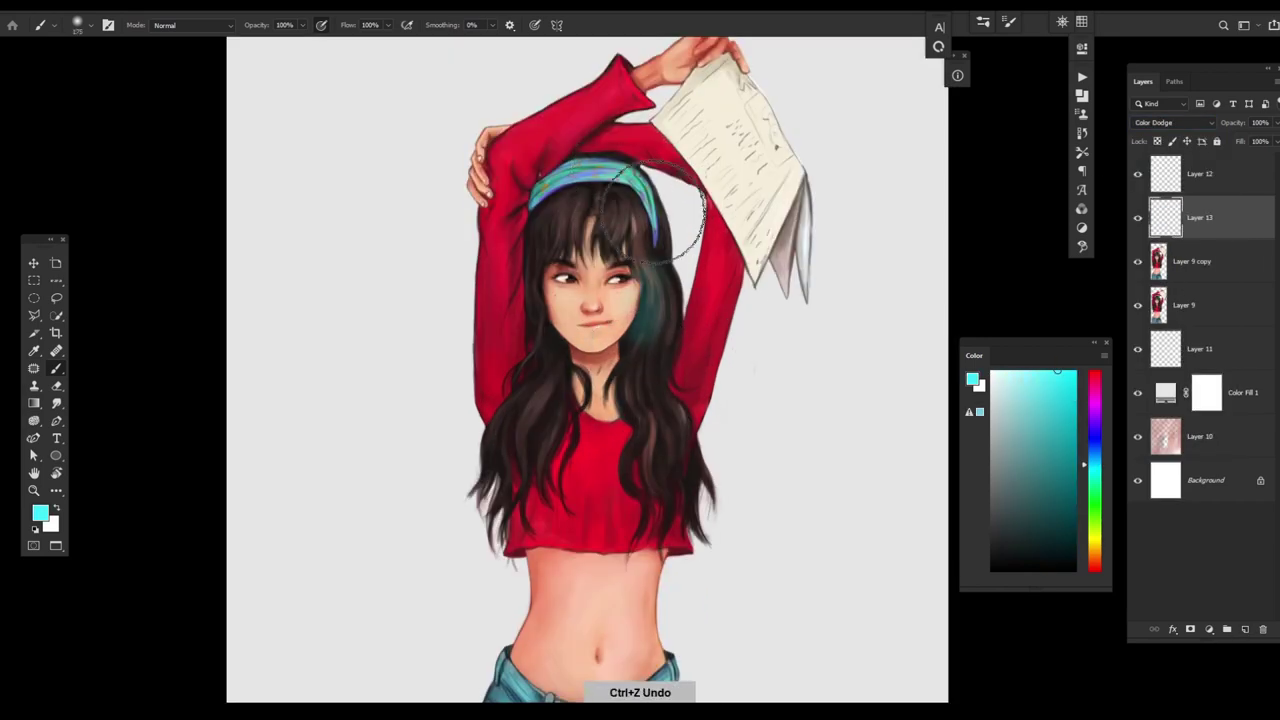
- Sample a salmon skin tone and try small Color Dodge glow accents on the face and waist
{"action": "left_click", "coordinate": [600, 305], "text": "alt"}
{"action": "left_click", "coordinate": [594, 303]}
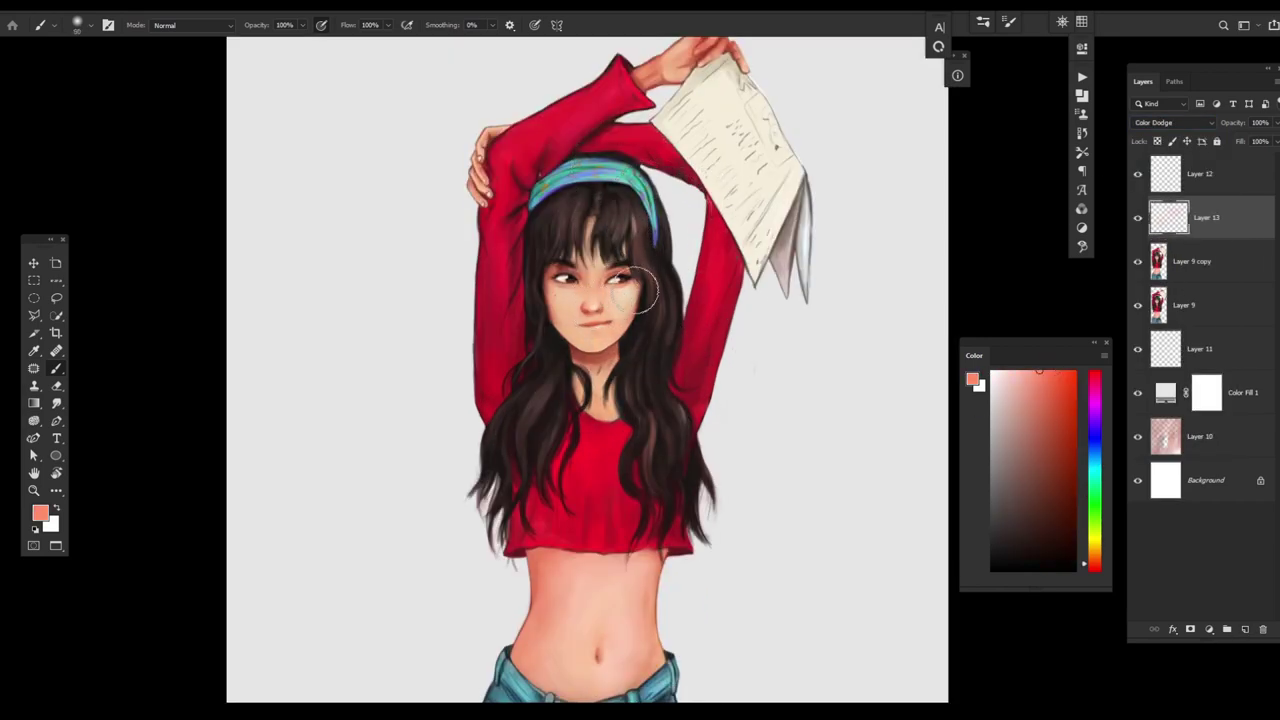
{"action": "key", "text": "ctrl+z"}
{"action": "key", "text": "bracketleft"}
{"action": "key", "text": "bracketright"}
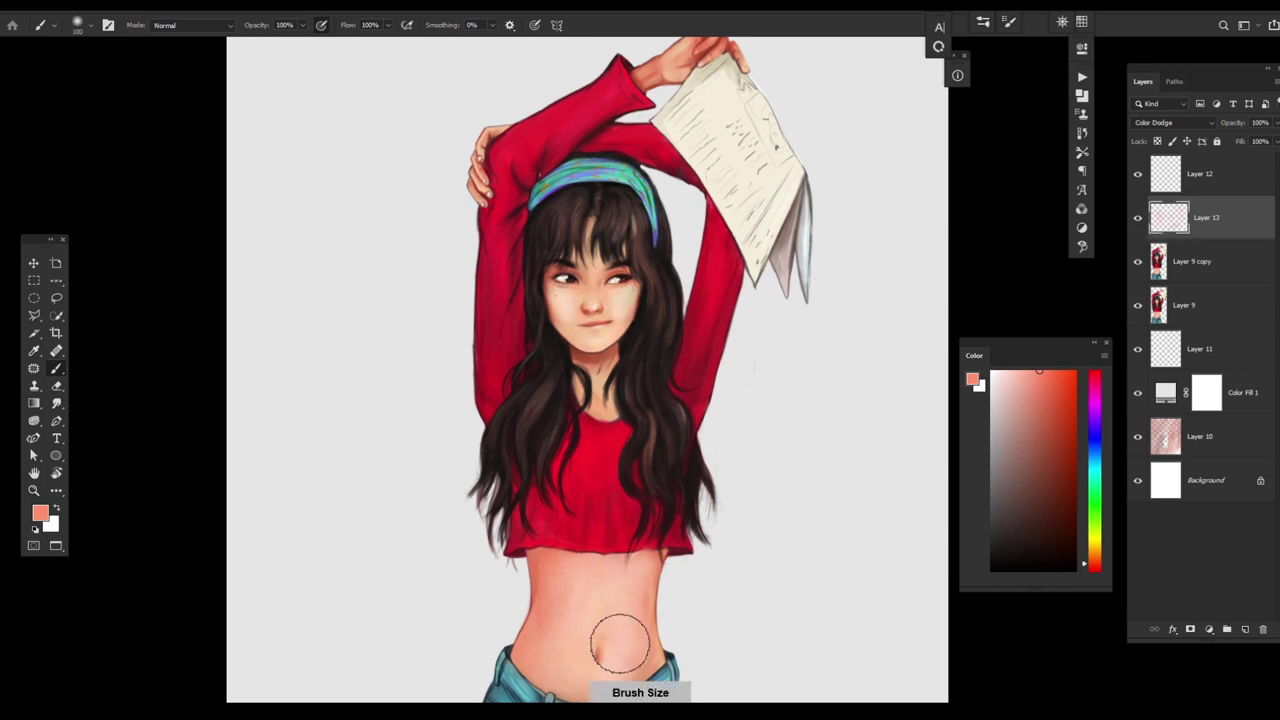
{"action": "scroll", "coordinate": [614, 634], "scroll_direction": "down", "scroll_amount": 2}
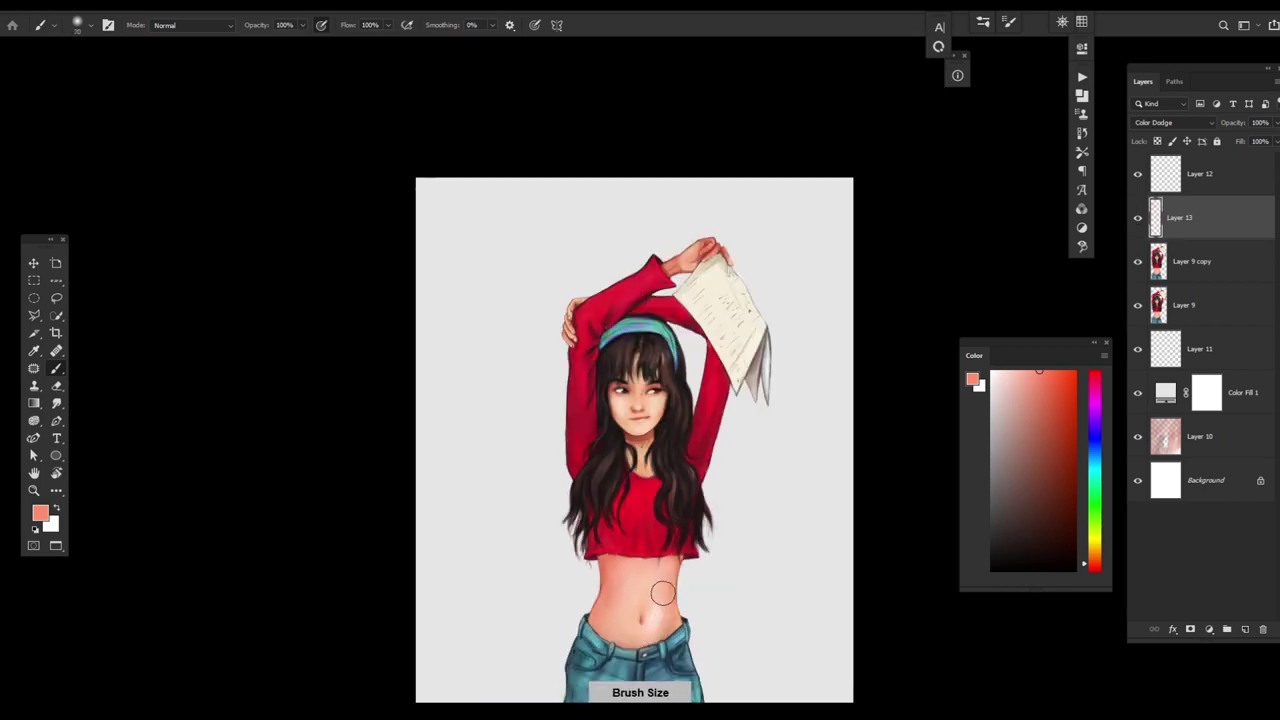
{"action": "left_click", "coordinate": [624, 403]}
{"action": "left_click_drag", "start_coordinate": [644, 405], "coordinate": [664, 404]}
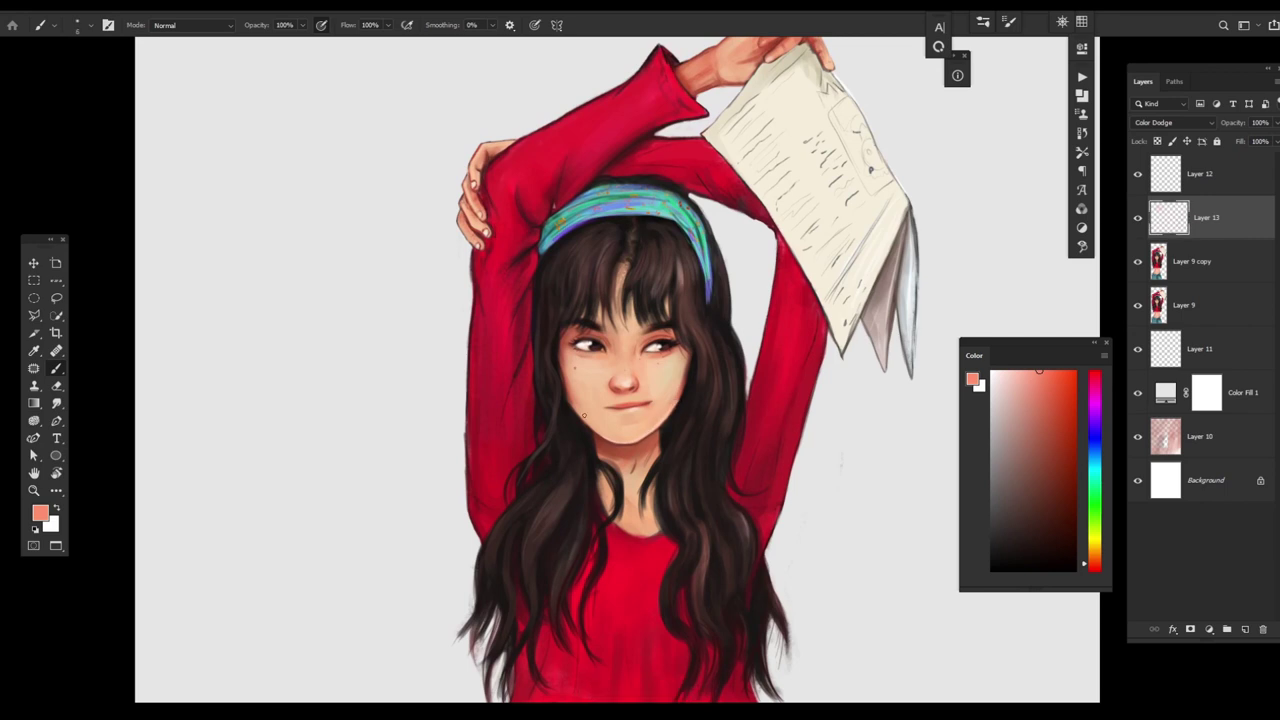
{"action": "key", "text": "ctrl+z"}
- Try a broad salmon glow over the hair and sleeves with a 400 px soft round brush
{"action": "left_click_drag", "start_coordinate": [775, 486], "coordinate": [620, 486]}
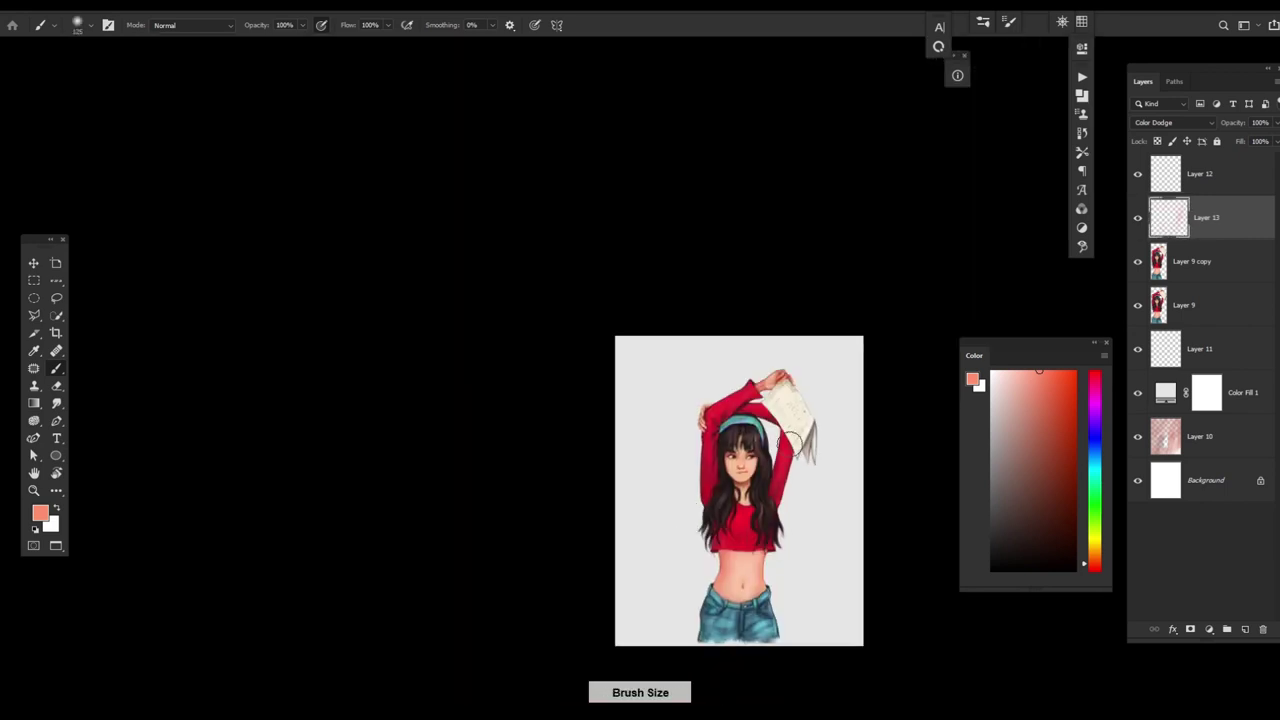
{"action": "left_click_drag", "start_coordinate": [797, 506], "coordinate": [728, 428]}
{"action": "left_click_drag", "start_coordinate": [686, 528], "coordinate": [828, 428]}
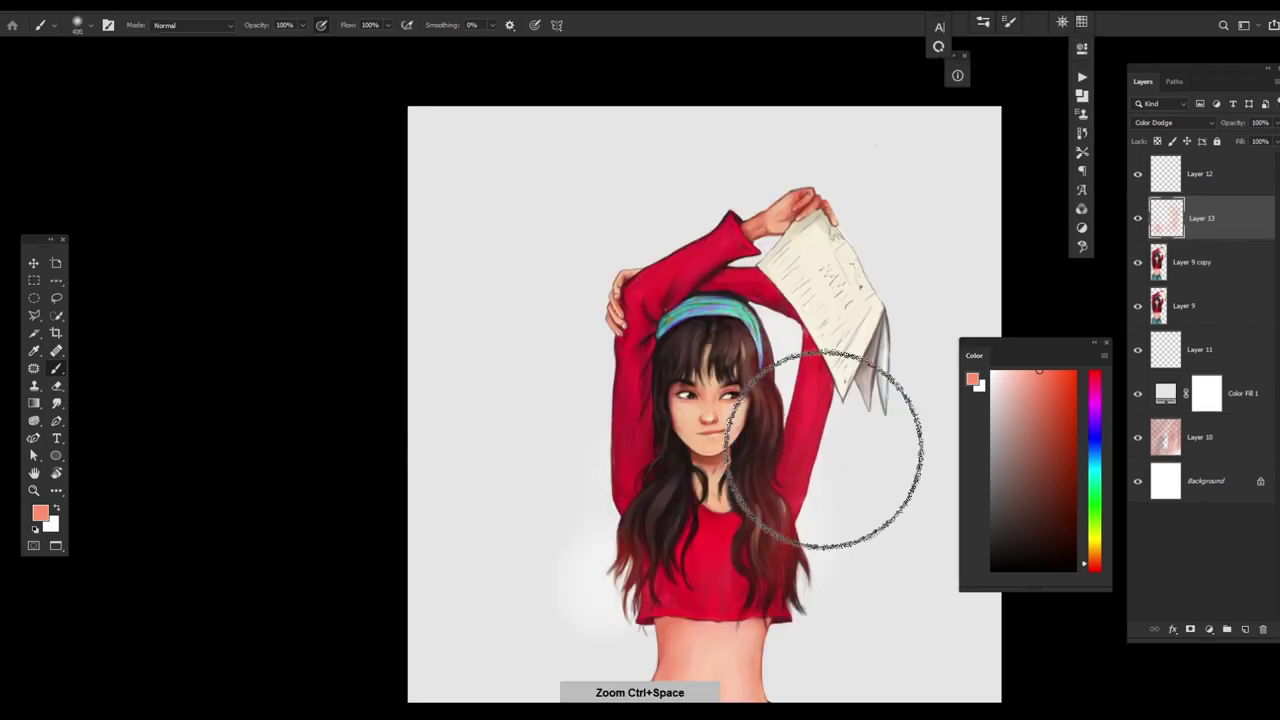
{"action": "key", "text": "ctrl+z"}
- Compare Screen with Color Dodge on the glow layer and try wide glow strokes over the paper, hair and waist
{"action": "left_click", "coordinate": [1175, 122]}
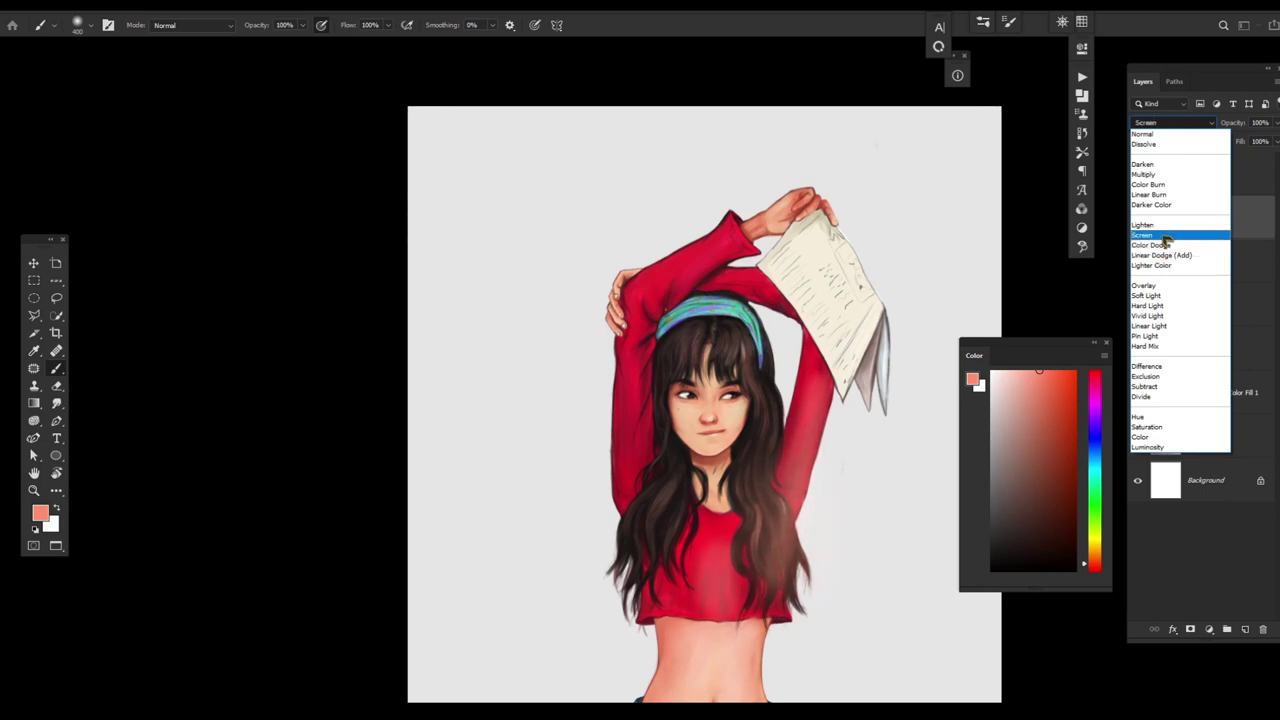
{"action": "left_click", "coordinate": [1163, 240]}
{"action": "left_click_drag", "start_coordinate": [814, 214], "coordinate": [929, 386]}
{"action": "key", "text": "ctrl+z"}
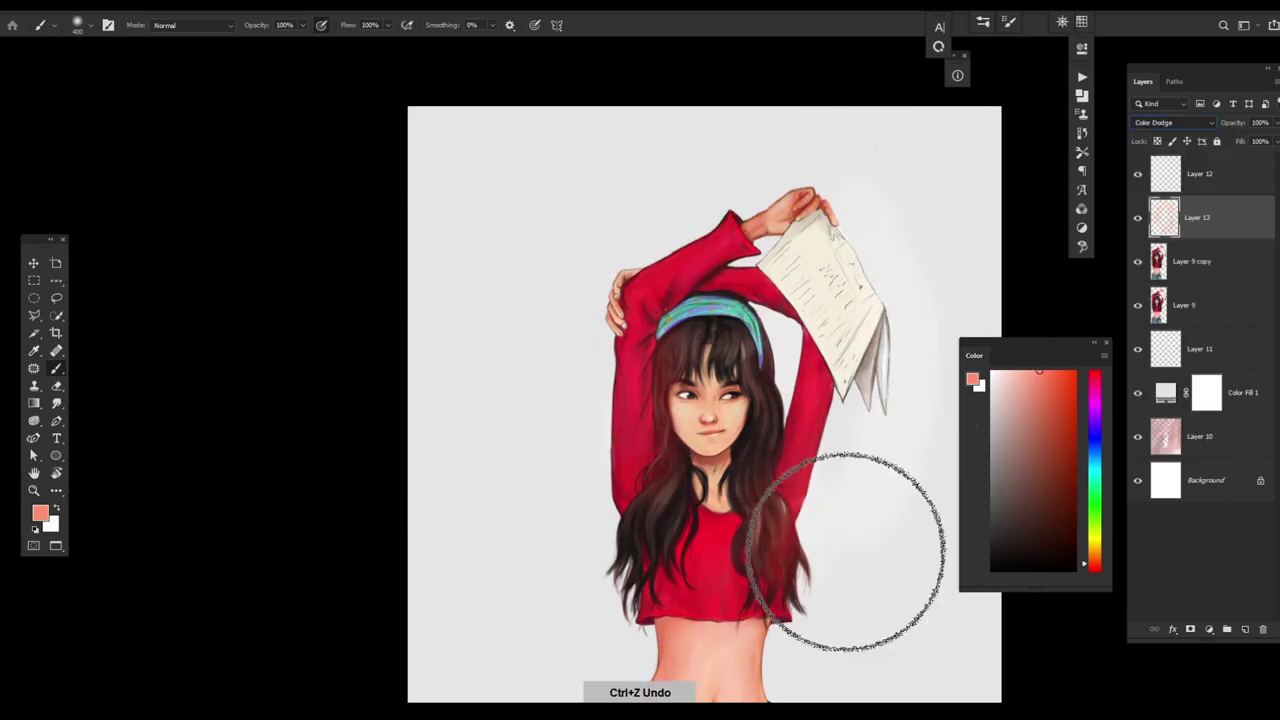
{"action": "mouse_move", "coordinate": [843, 529]}
{"action": "left_mouse_down"}
{"action": "mouse_move", "coordinate": [822, 555]}
{"action": "mouse_move", "coordinate": [766, 420]}
{"action": "mouse_move", "coordinate": [686, 560]}
{"action": "left_mouse_up"}
{"action": "key", "text": "ctrl+z"}
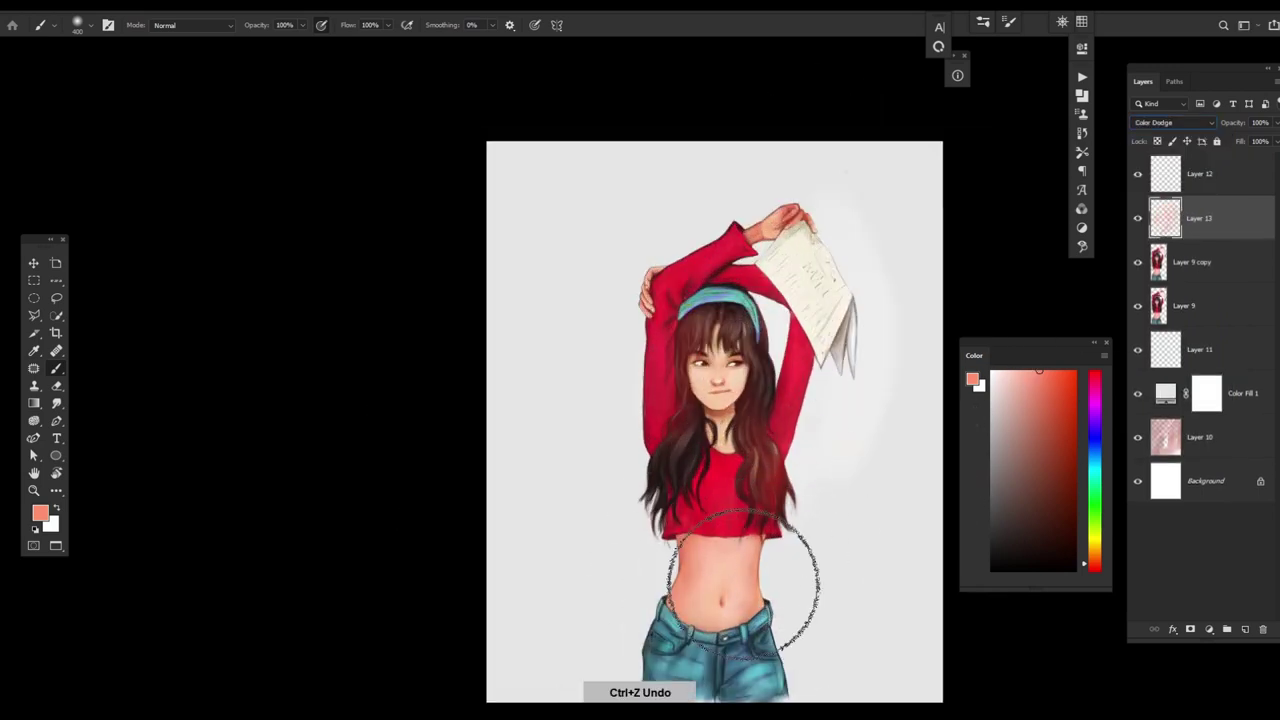
- Toggle the glow layer's visibility to compare the figure with and without it, and delete the layer
{"action": "left_click", "coordinate": [1137, 217]}
{"action": "left_click", "coordinate": [1137, 217]}
{"action": "left_click", "coordinate": [1137, 217]}
{"action": "left_click", "coordinate": [1137, 217]}
{"action": "left_click", "coordinate": [1137, 217]}
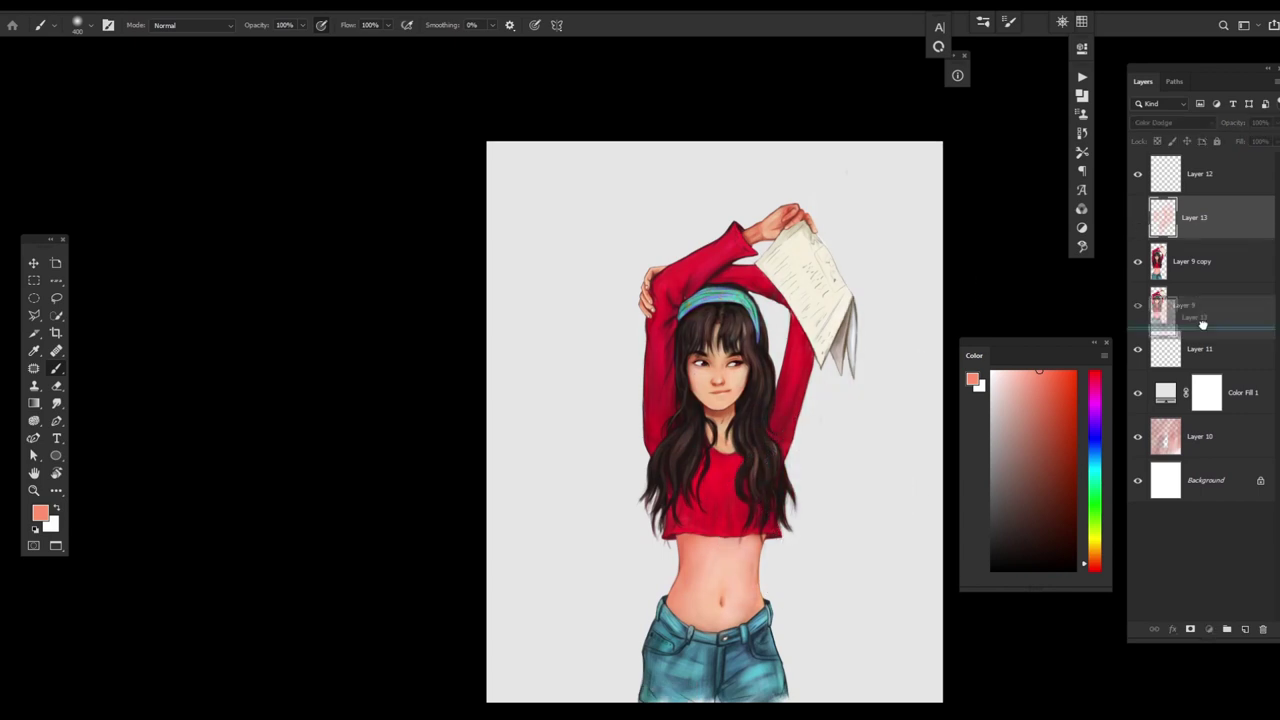
{"action": "key", "text": "Delete"}
- Lower the light grey fill layer's fill to 45% over the pink background and try out other blend modes
{"action": "left_click_drag", "start_coordinate": [798, 403], "coordinate": [831, 386]}
{"action": "scroll", "coordinate": [829, 443], "scroll_direction": "down", "scroll_amount": 2}
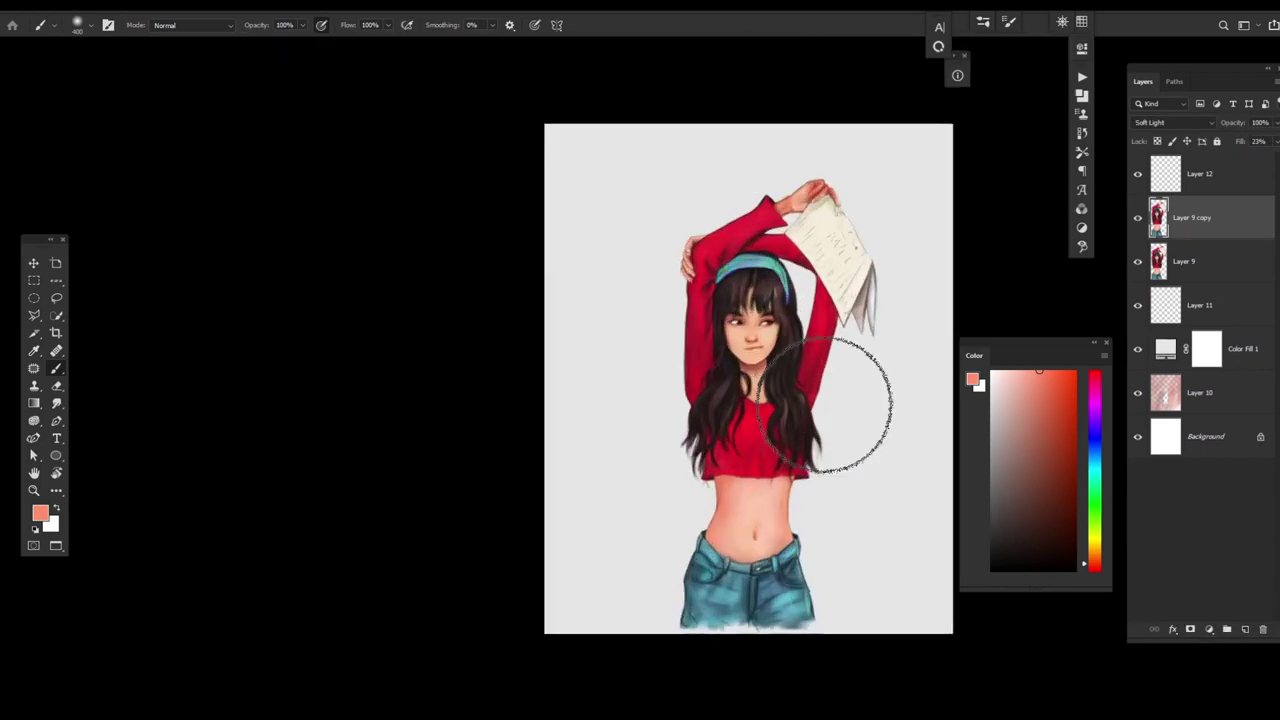
{"action": "left_click", "coordinate": [1200, 392]}
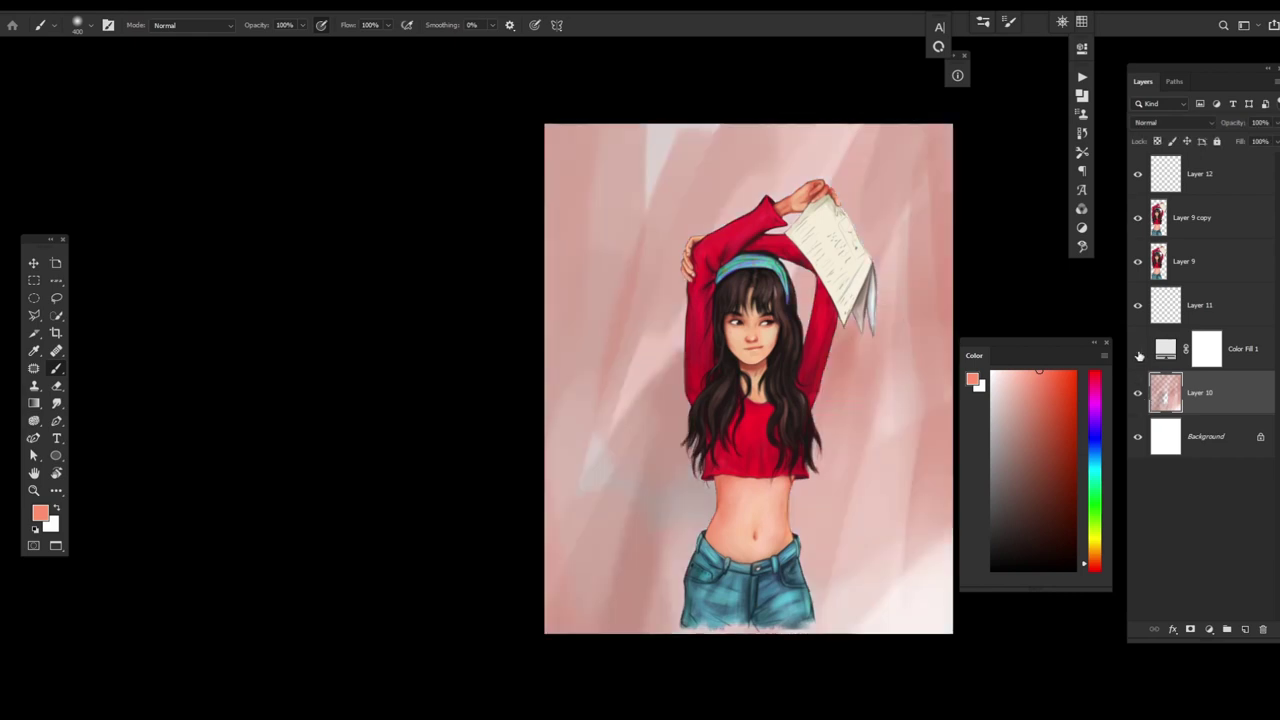
{"action": "left_click", "coordinate": [1210, 348]}
{"action": "left_click", "coordinate": [1172, 122]}
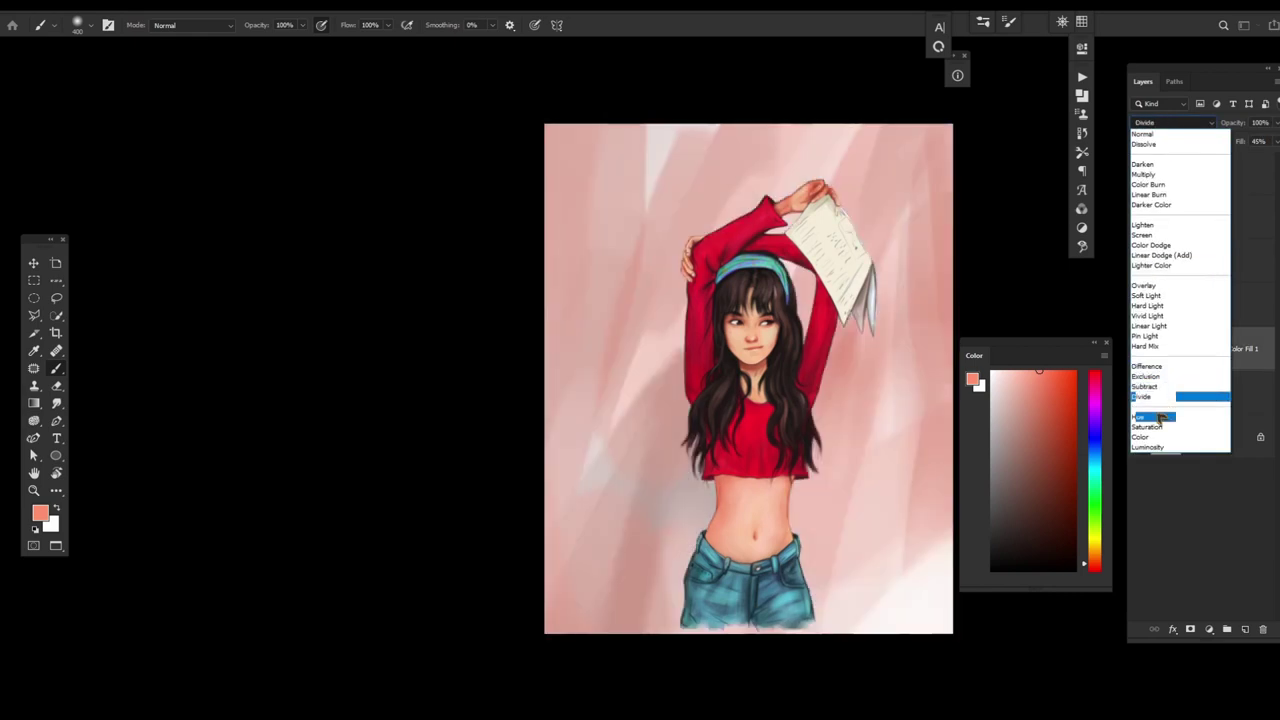
{"action": "left_click", "coordinate": [1150, 430]}
- Recolour the painted background on Layer 10 to pale peach with Hue/Saturation, using saturation +70 and lightness +33
{"action": "left_click", "coordinate": [1190, 395]}
{"action": "key", "text": "ctrl+u"}
{"action": "left_click_drag", "start_coordinate": [1060, 270], "coordinate": [1080, 305]}
{"action": "mouse_move", "coordinate": [1060, 237]}
{"action": "left_mouse_down"}
{"action": "mouse_move", "coordinate": [1120, 237]}
{"action": "mouse_move", "coordinate": [1100, 237]}
{"action": "left_mouse_up"}
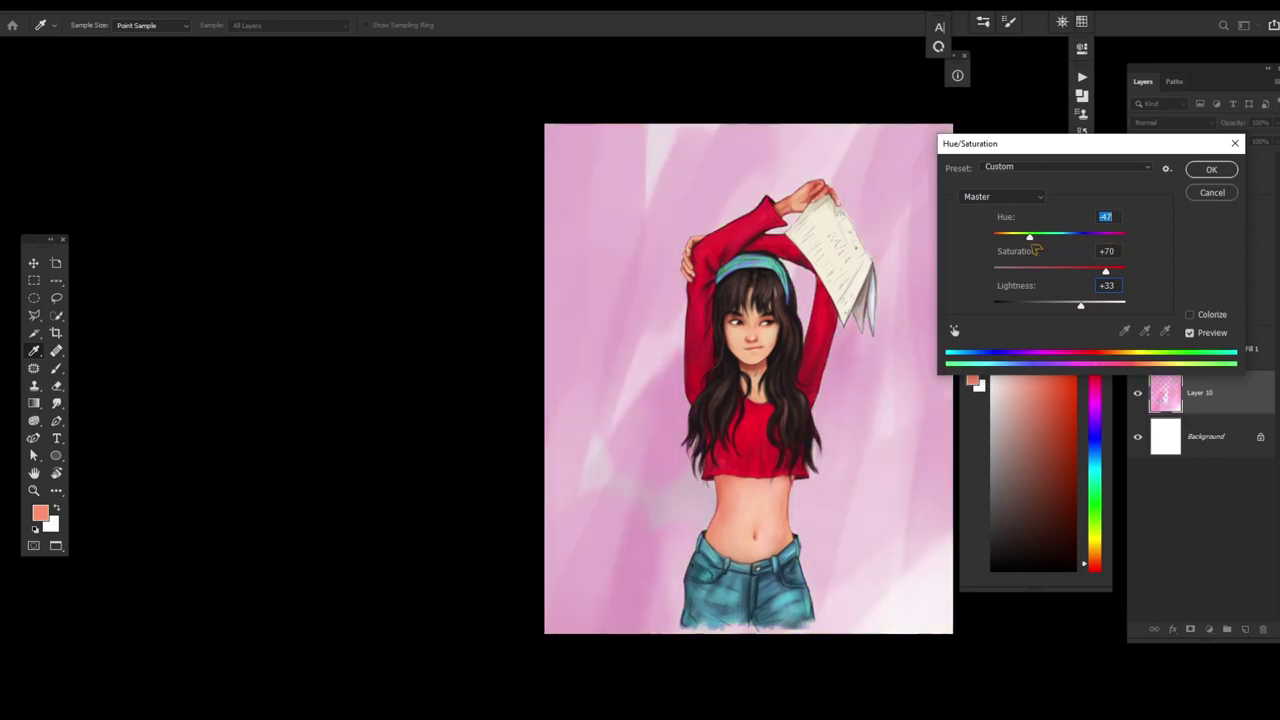
{"action": "left_click", "coordinate": [1211, 169]}
- Paint textured salmon strokes across the background on Layer 11 with an enlarged Hand brush
{"action": "key", "text": "b"}
{"action": "left_click", "coordinate": [1150, 305]}
{"action": "key", "text": "b"}
{"action": "right_click", "coordinate": [740, 236]}
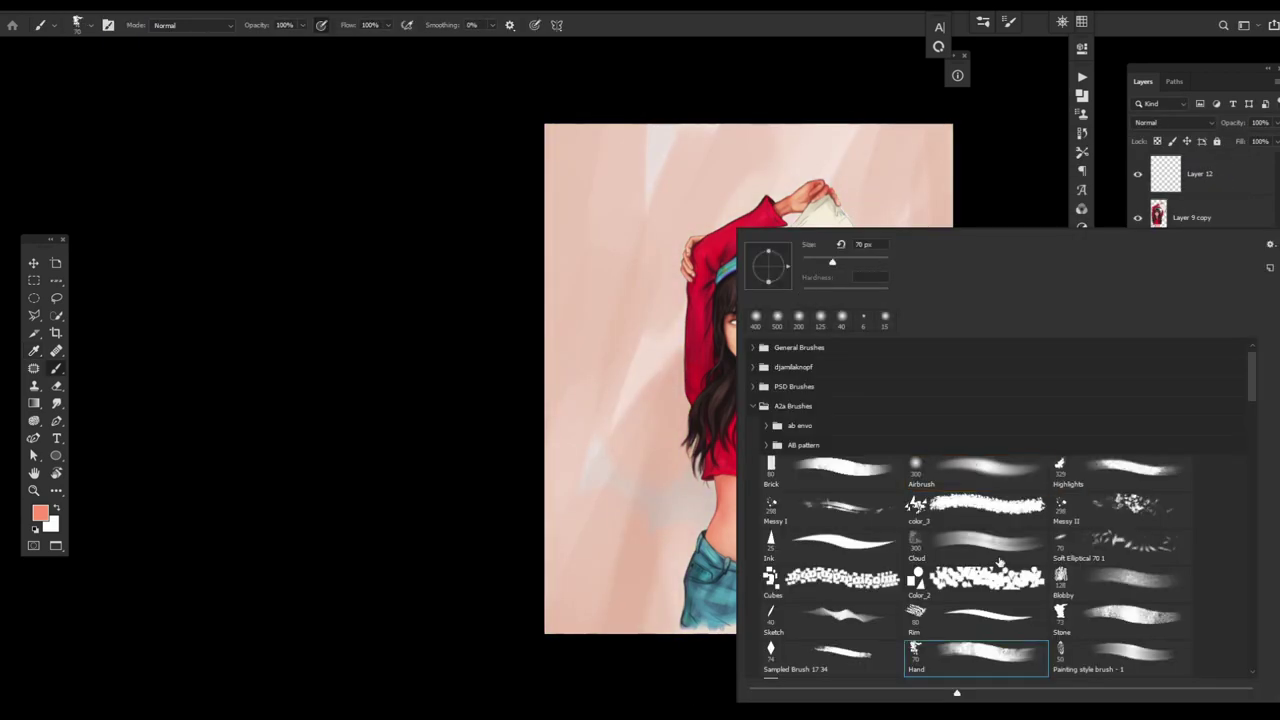
{"action": "double_click", "coordinate": [857, 443]}
{"action": "key", "text": "bracketright"}
{"action": "mouse_move", "coordinate": [795, 655]}
{"action": "left_mouse_down"}
{"action": "mouse_move", "coordinate": [910, 260]}
{"action": "mouse_move", "coordinate": [591, 106]}
{"action": "mouse_move", "coordinate": [657, 543]}
{"action": "left_mouse_up"}
- Add a new layer above Layer 11 and paint scattered light cyan Hand brush strokes across the background
{"action": "key", "text": "bracketleft"}
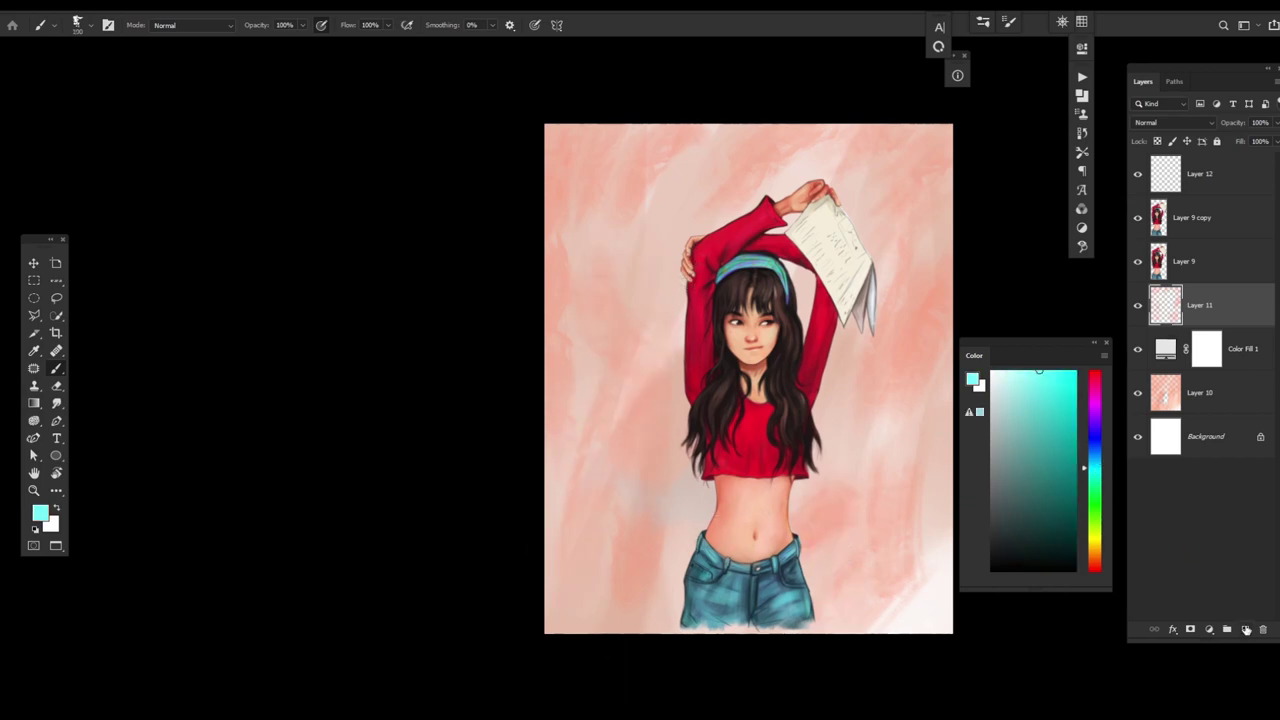
{"action": "key", "text": "ctrl+shift+alt+n"}
{"action": "key", "text": "ctrl+z"}
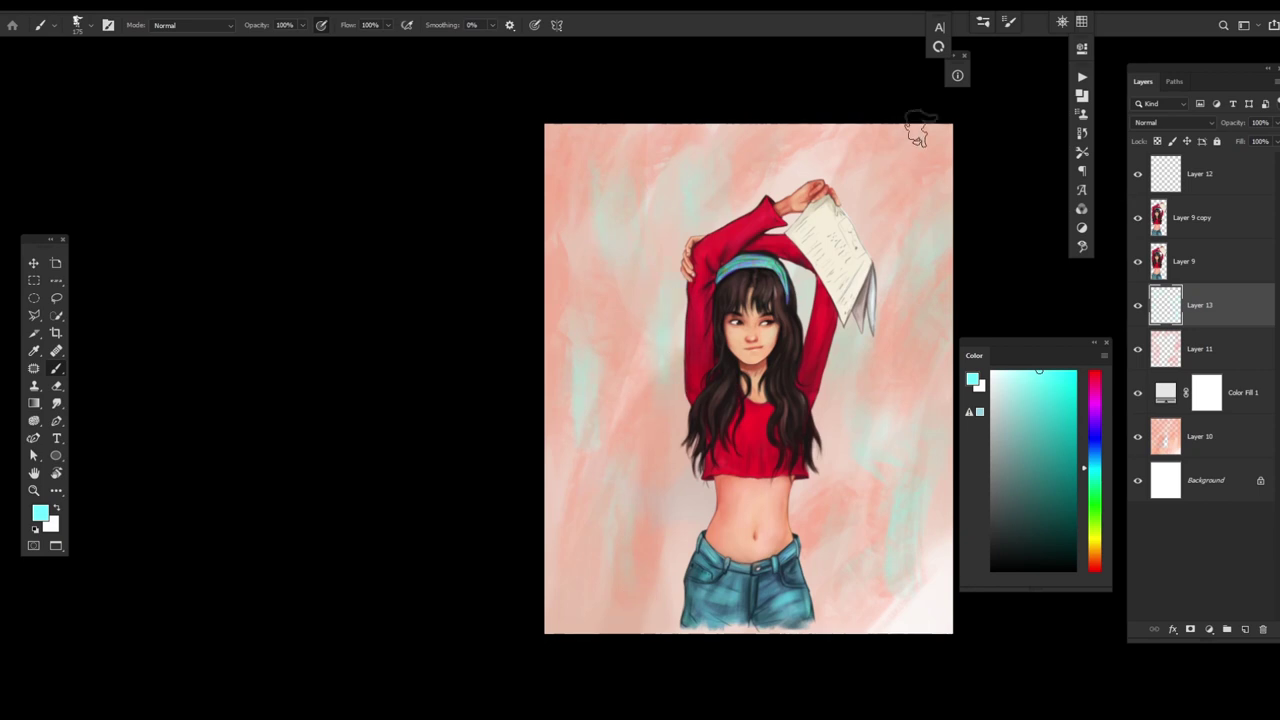
{"action": "key", "text": "bracketleft"}
- Soften the salmon strokes on Layer 11 with Hue/Saturation at hue -5, saturation +19 and lightness +34
{"action": "left_click", "coordinate": [1200, 348]}
{"action": "key", "text": "ctrl+u"}
{"action": "mouse_move", "coordinate": [1059, 236]}
{"action": "left_mouse_down"}
{"action": "mouse_move", "coordinate": [1122, 237]}
{"action": "mouse_move", "coordinate": [1005, 237]}
{"action": "mouse_move", "coordinate": [1045, 237]}
{"action": "left_mouse_up"}
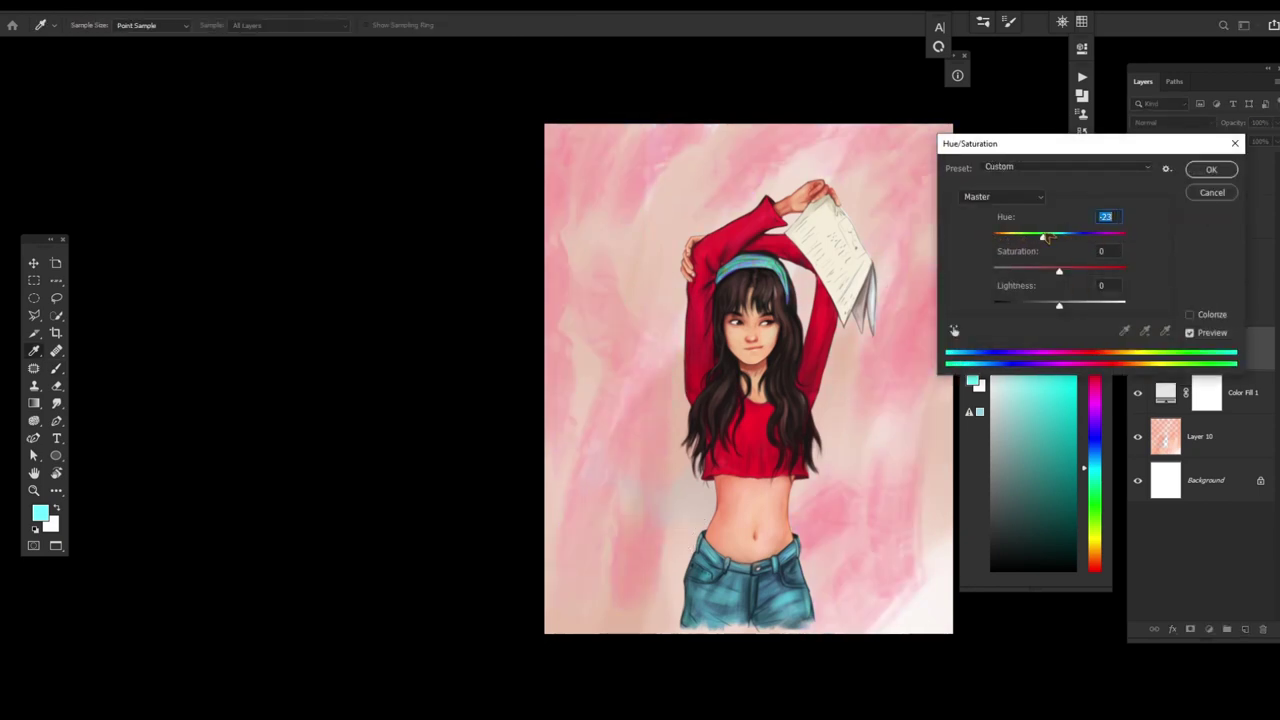
{"action": "mouse_move", "coordinate": [1059, 304]}
{"action": "left_mouse_down"}
{"action": "mouse_move", "coordinate": [1057, 271]}
{"action": "mouse_move", "coordinate": [1094, 237]}
{"action": "mouse_move", "coordinate": [1056, 238]}
{"action": "mouse_move", "coordinate": [1073, 271]}
{"action": "mouse_move", "coordinate": [1046, 304]}
{"action": "mouse_move", "coordinate": [1081, 304]}
{"action": "left_mouse_up"}
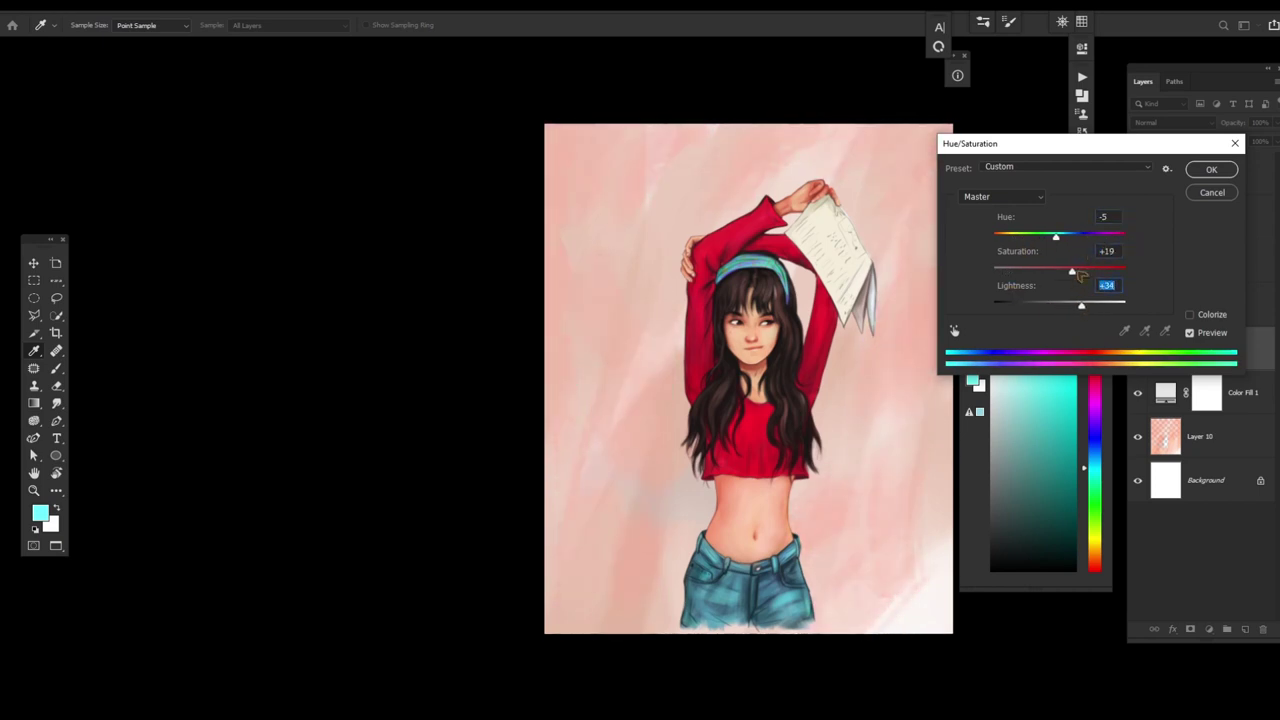
{"action": "key", "text": "Return"}
- Sample a pale pink from the background and blend its lower areas with broad Hand brush strokes on Layer 11
{"action": "key", "text": "b"}
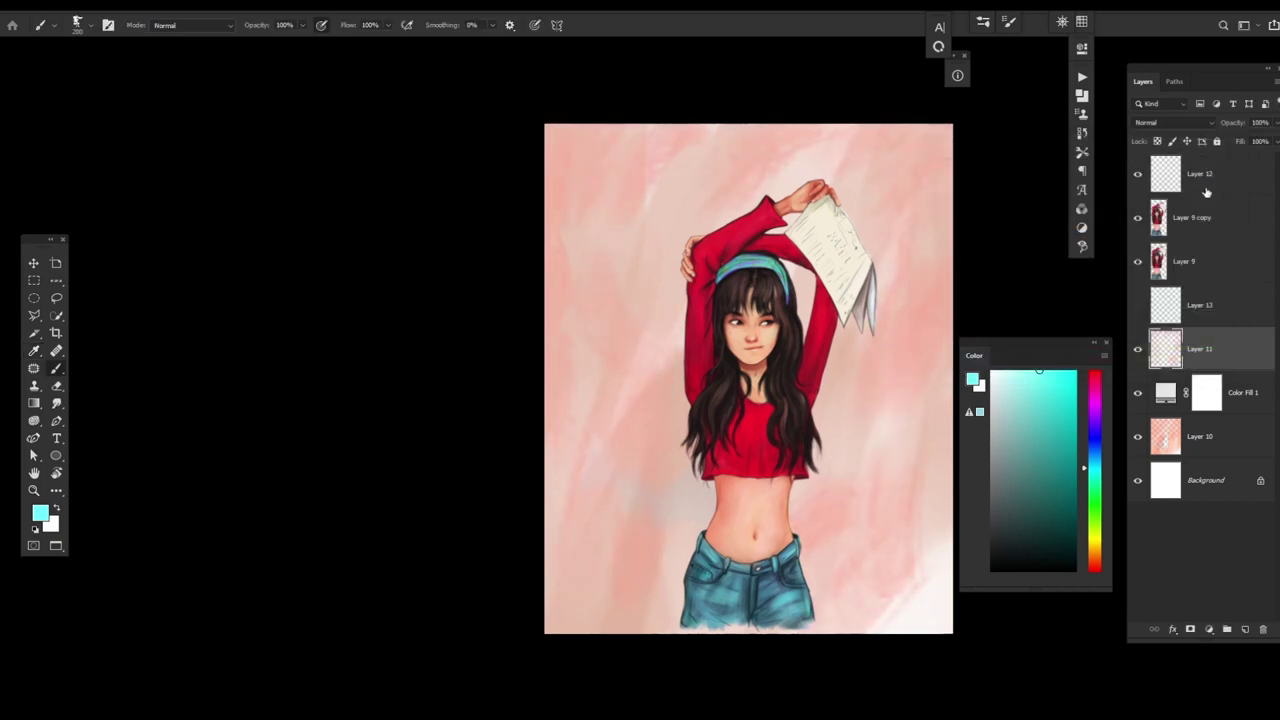
{"action": "left_click", "coordinate": [930, 488], "text": "alt"}
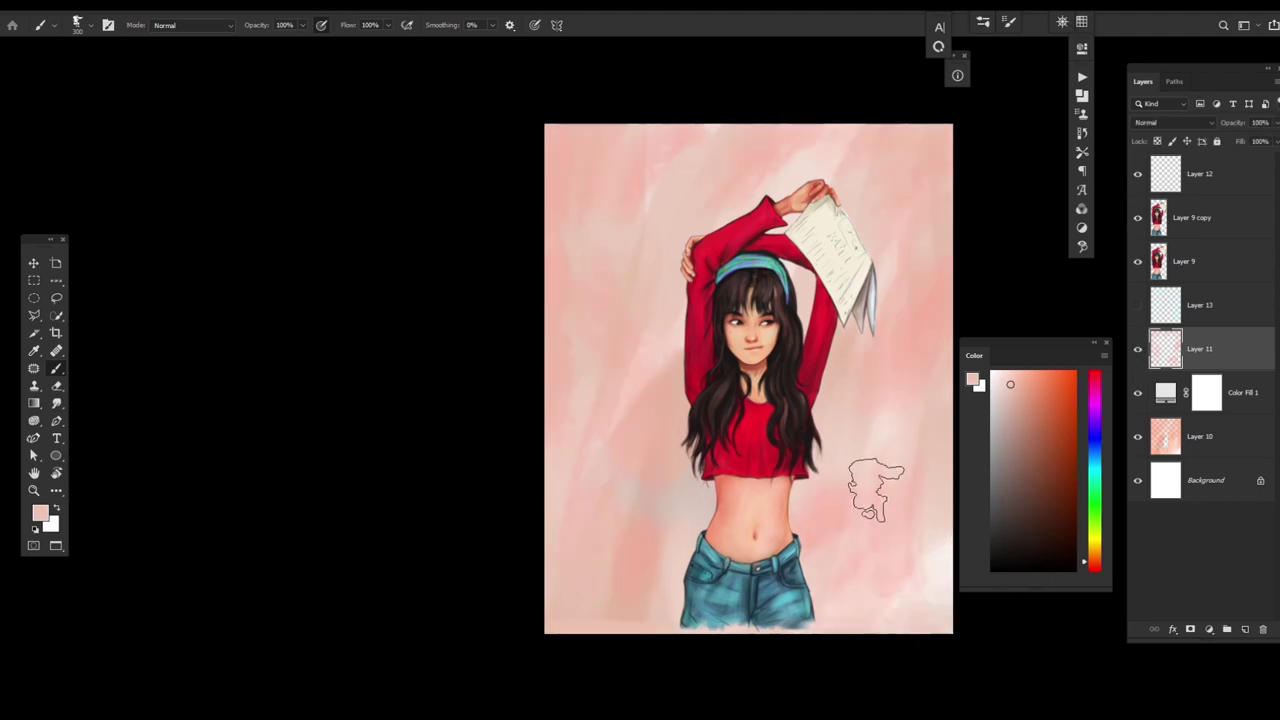
{"action": "scroll", "coordinate": [871, 500], "scroll_direction": "up", "scroll_amount": 2}
- Merge the figure copy with the original figure layer and lock the merged layer's transparent pixels
{"action": "left_click_drag", "start_coordinate": [754, 537], "coordinate": [785, 520]}
{"action": "left_click", "coordinate": [1160, 220]}
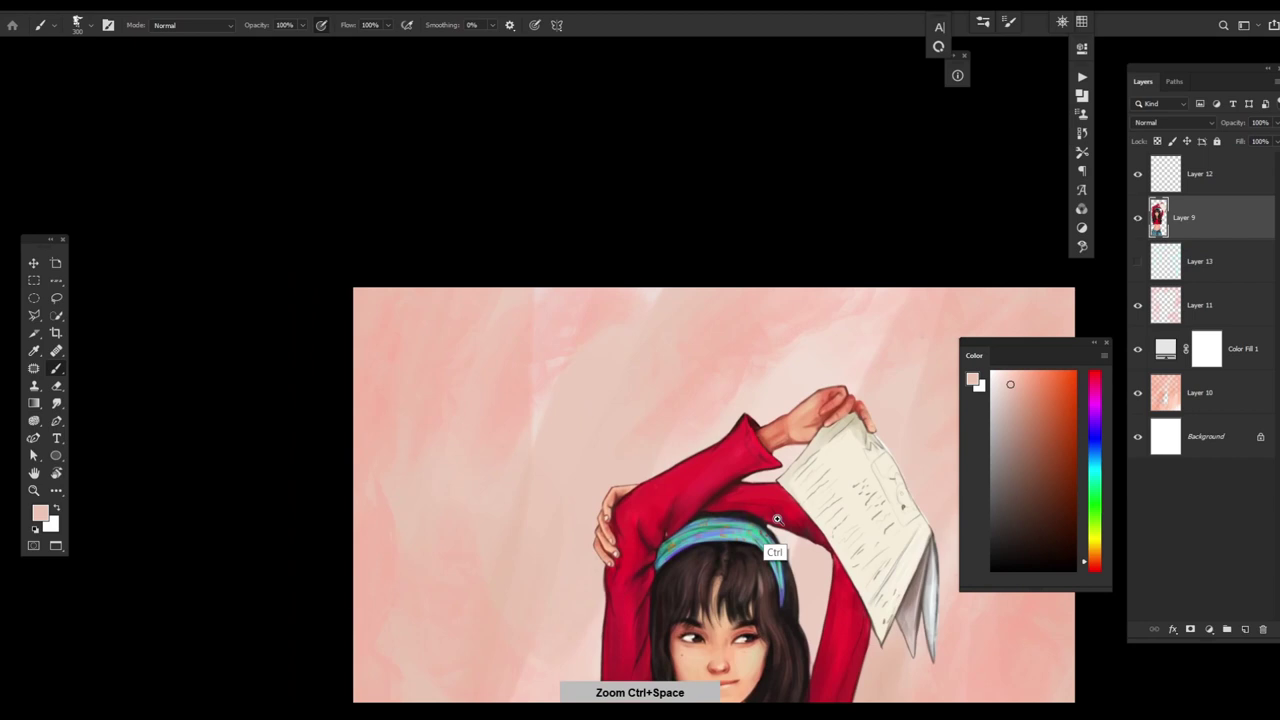
{"action": "left_click_drag", "start_coordinate": [923, 315], "coordinate": [857, 286]}
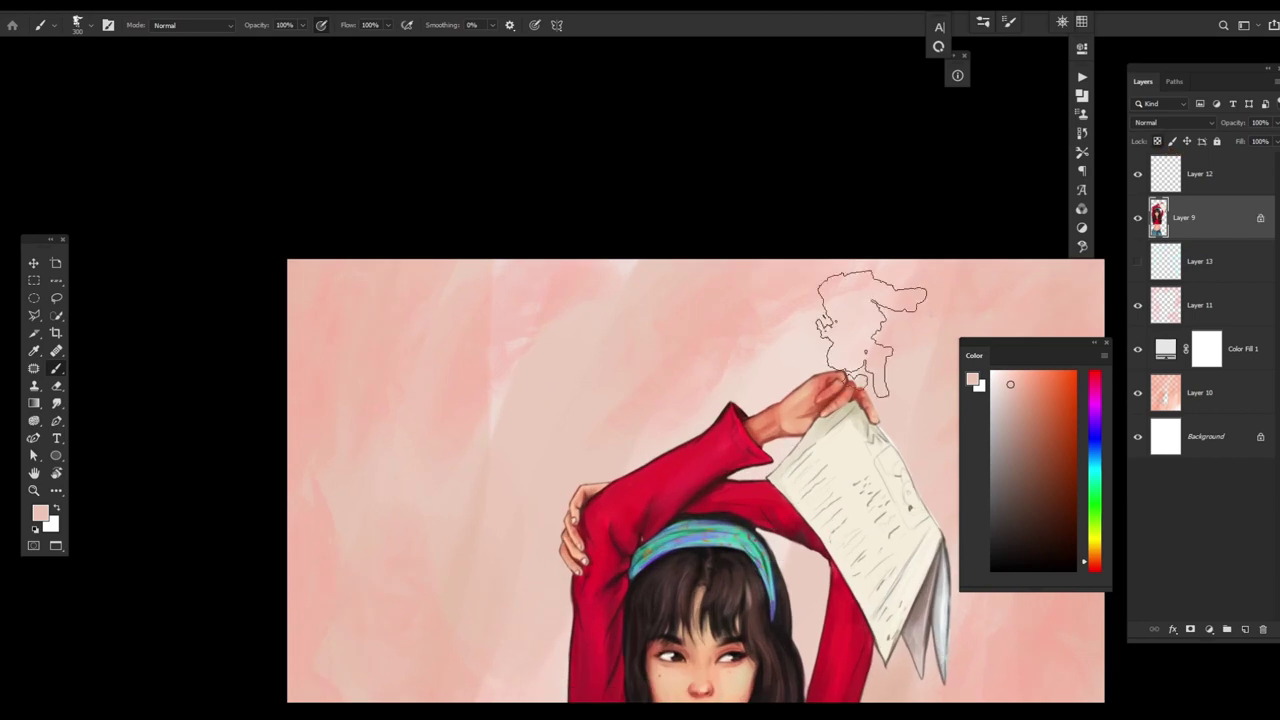
- Switch to a soft round brush in Soft Light mode and try a pale pink stroke on the raised arm
{"action": "right_click", "coordinate": [851, 408]}
{"action": "key", "text": "Escape"}
{"action": "left_click", "coordinate": [190, 25]}
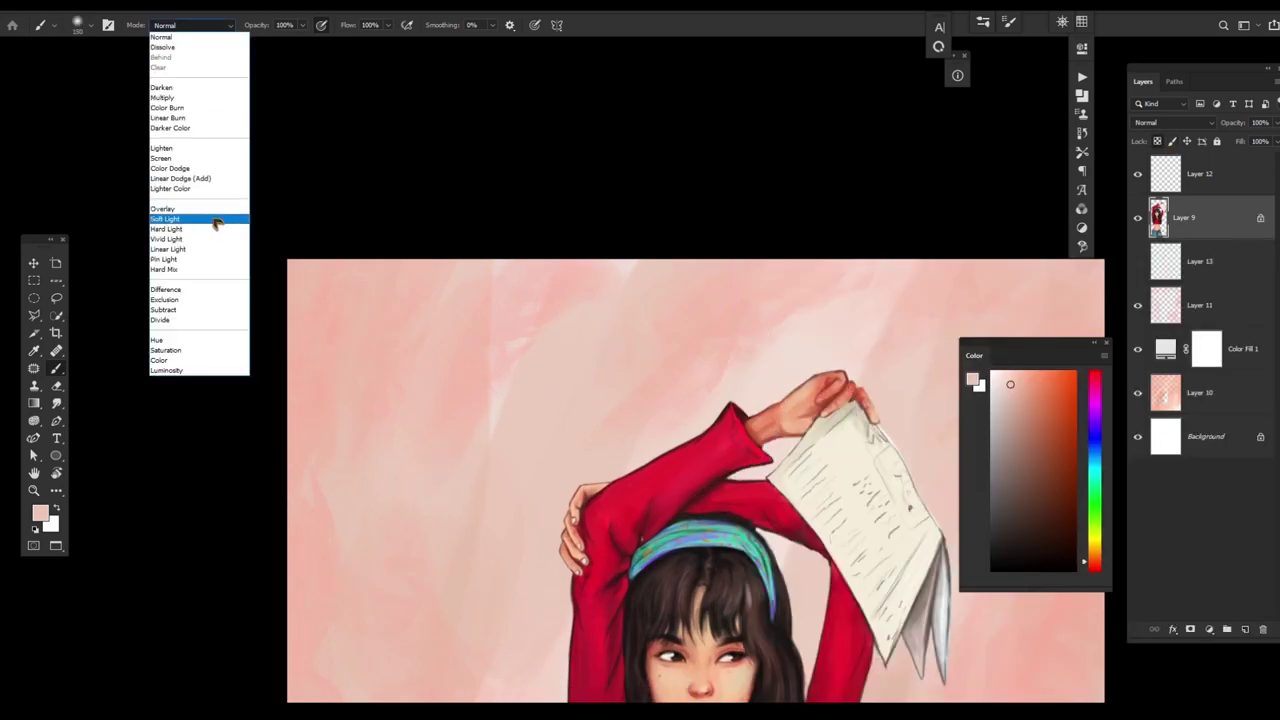
{"action": "left_click", "coordinate": [214, 218]}
{"action": "key", "text": "bracketleft"}
{"action": "key", "text": "ctrl+z"}
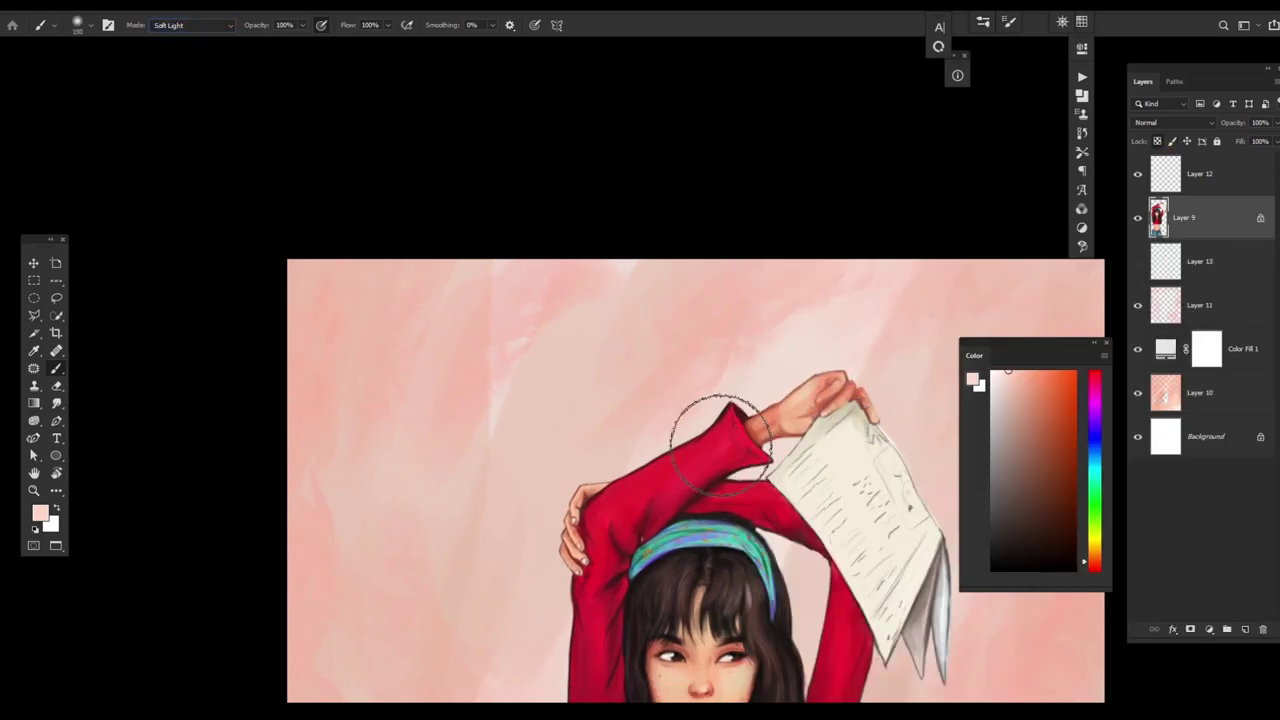
- Shrink the brush and lighten the raised hands, forearm and paper with pale pink Soft Light strokes
{"action": "key", "text": "bracketleft"}
{"action": "key", "text": "bracketleft"}
{"action": "key", "text": "bracketleft"}
{"action": "key", "text": "bracketleft"}
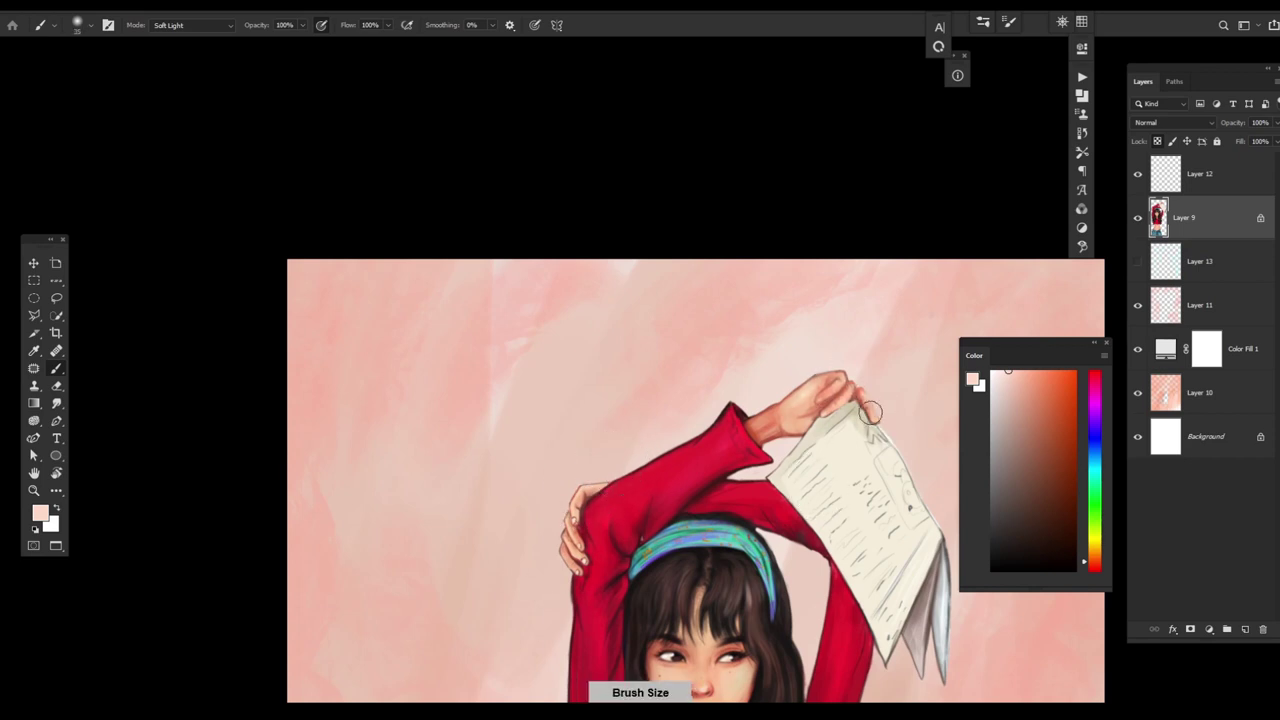
{"action": "key", "text": "ctrl+space"}
{"action": "left_click_drag", "start_coordinate": [812, 386], "coordinate": [881, 418]}
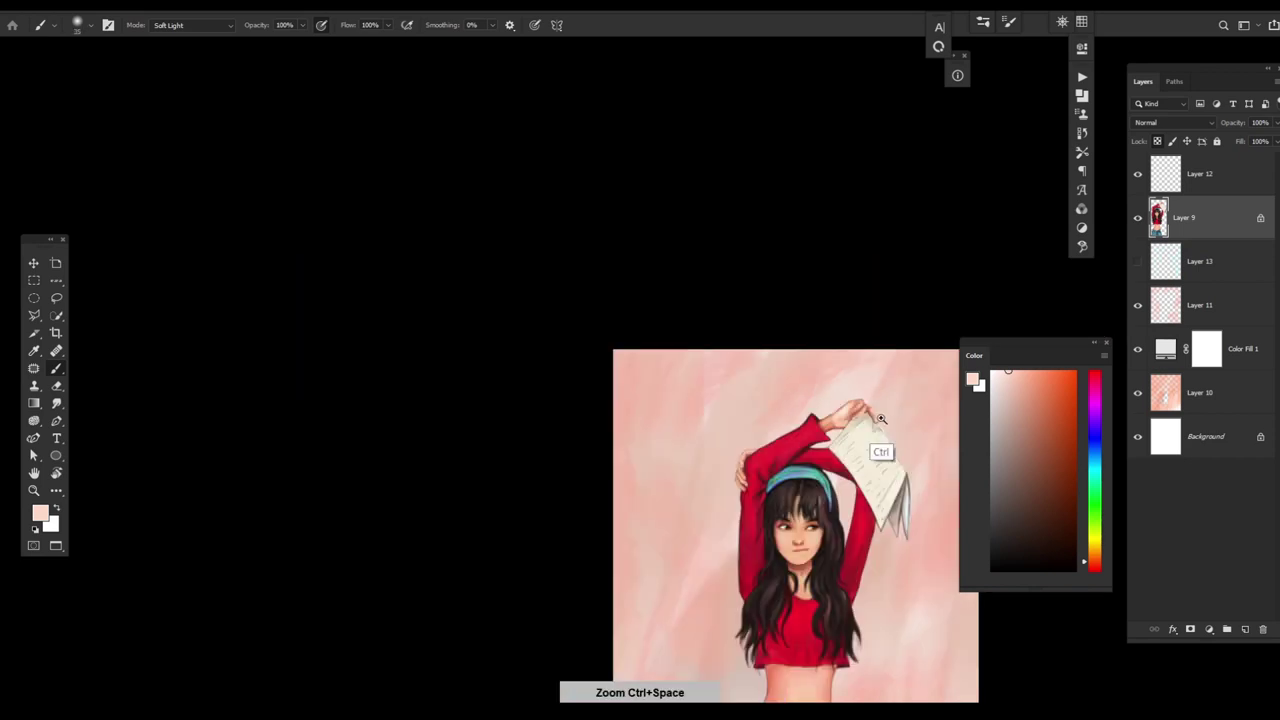
{"action": "mouse_move", "coordinate": [864, 465]}
{"action": "left_mouse_down"}
{"action": "mouse_move", "coordinate": [700, 400]}
{"action": "mouse_move", "coordinate": [650, 340]}
{"action": "mouse_move", "coordinate": [600, 340]}
{"action": "mouse_move", "coordinate": [739, 414]}
{"action": "left_mouse_up"}
{"action": "key", "text": "bracketleft"}
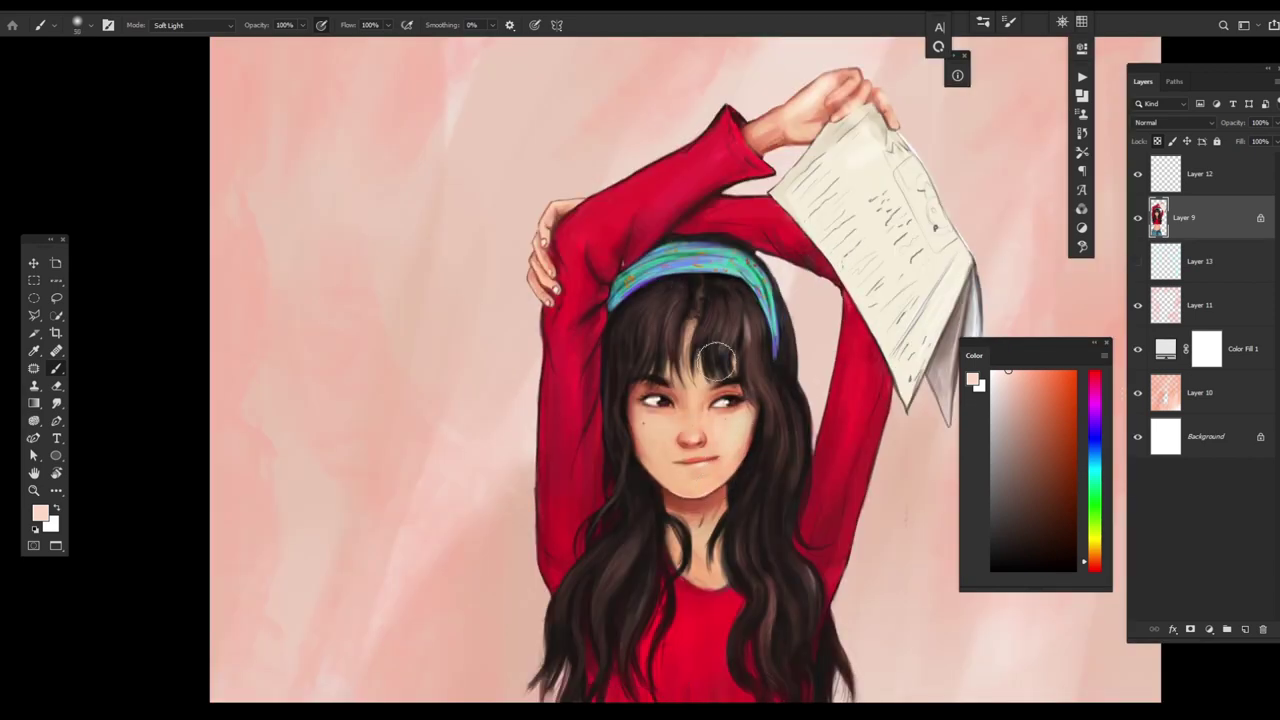
{"action": "key", "text": "ctrl+z"}
- Pick a deep magenta and tint the girl's cheeks with Soft Light strokes
{"action": "left_click_drag", "start_coordinate": [1085, 440], "coordinate": [1085, 377]}
{"action": "left_click", "coordinate": [1069, 407]}
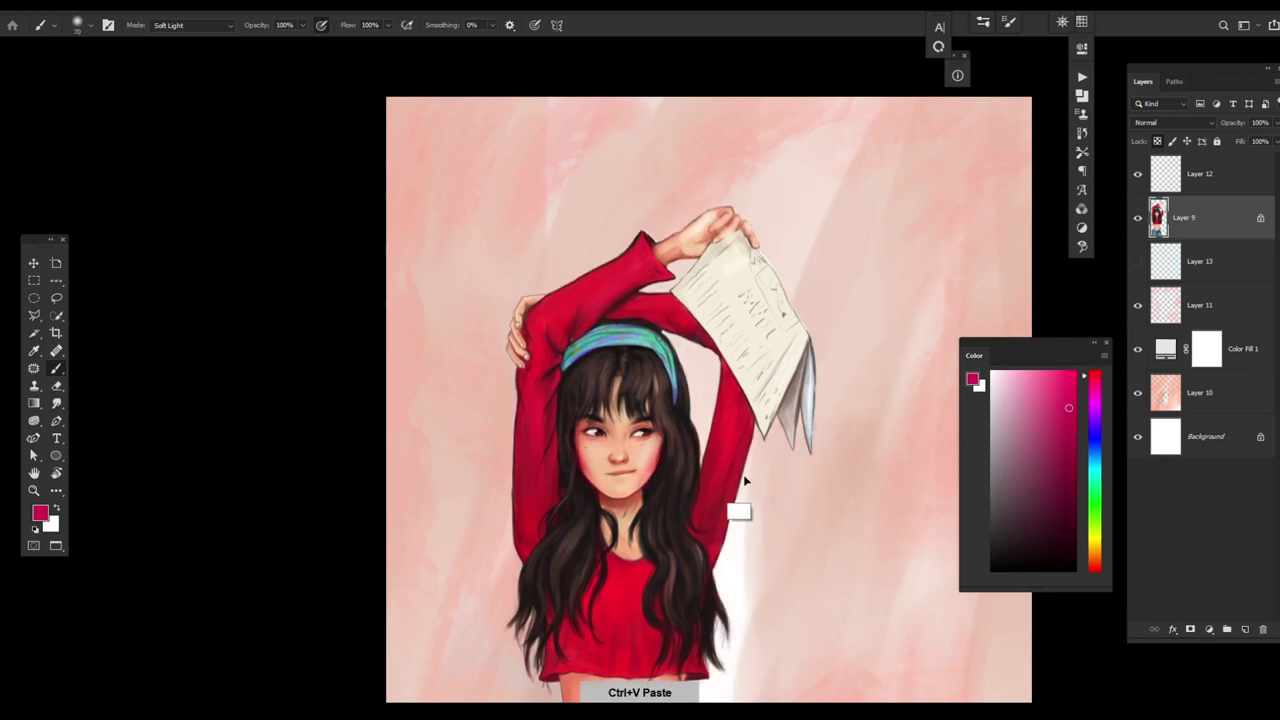
- Try a broad magenta Soft Light stroke across the girl's eyes and nose, and undo it
{"action": "left_click_drag", "start_coordinate": [735, 540], "coordinate": [772, 415]}
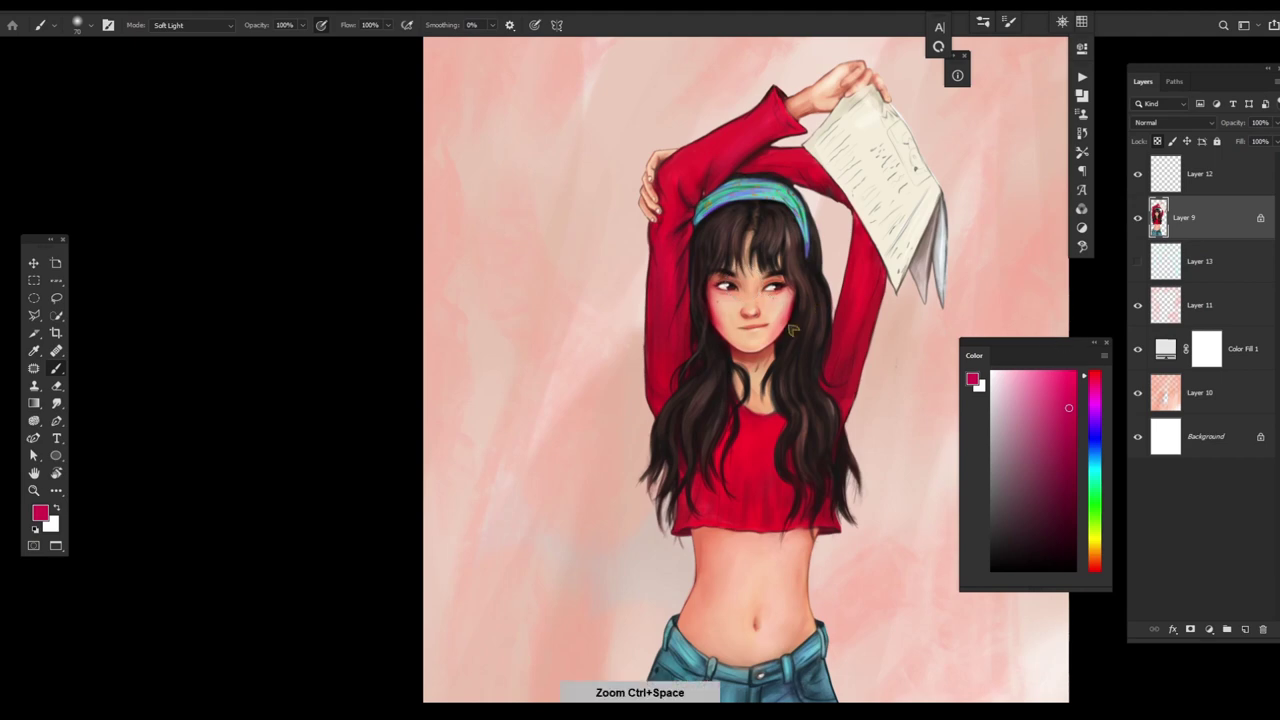
{"action": "left_click_drag", "start_coordinate": [790, 298], "coordinate": [712, 294]}
{"action": "key", "text": "f"}
{"action": "key", "text": "ctrl+z"}
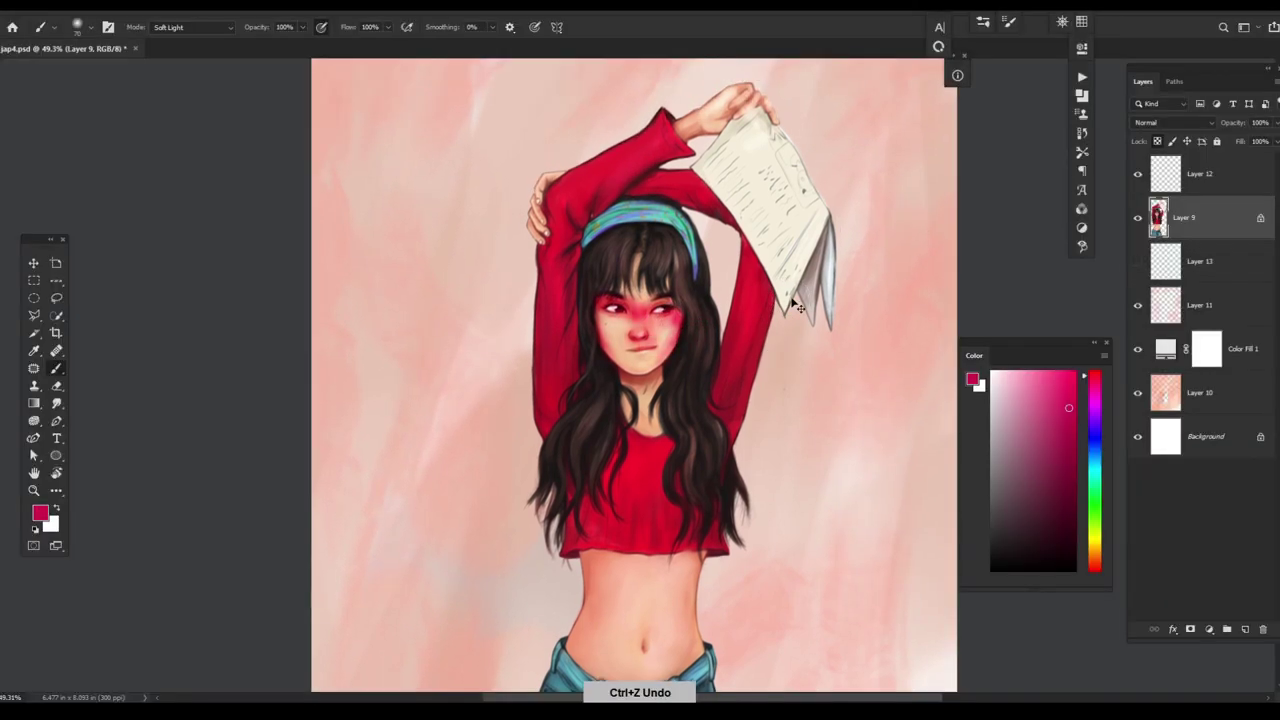
- Shrink the brush and tint the nose and cheeks with small magenta Soft Light strokes, undoing a stray one
{"action": "left_click_drag", "start_coordinate": [719, 388], "coordinate": [857, 486]}
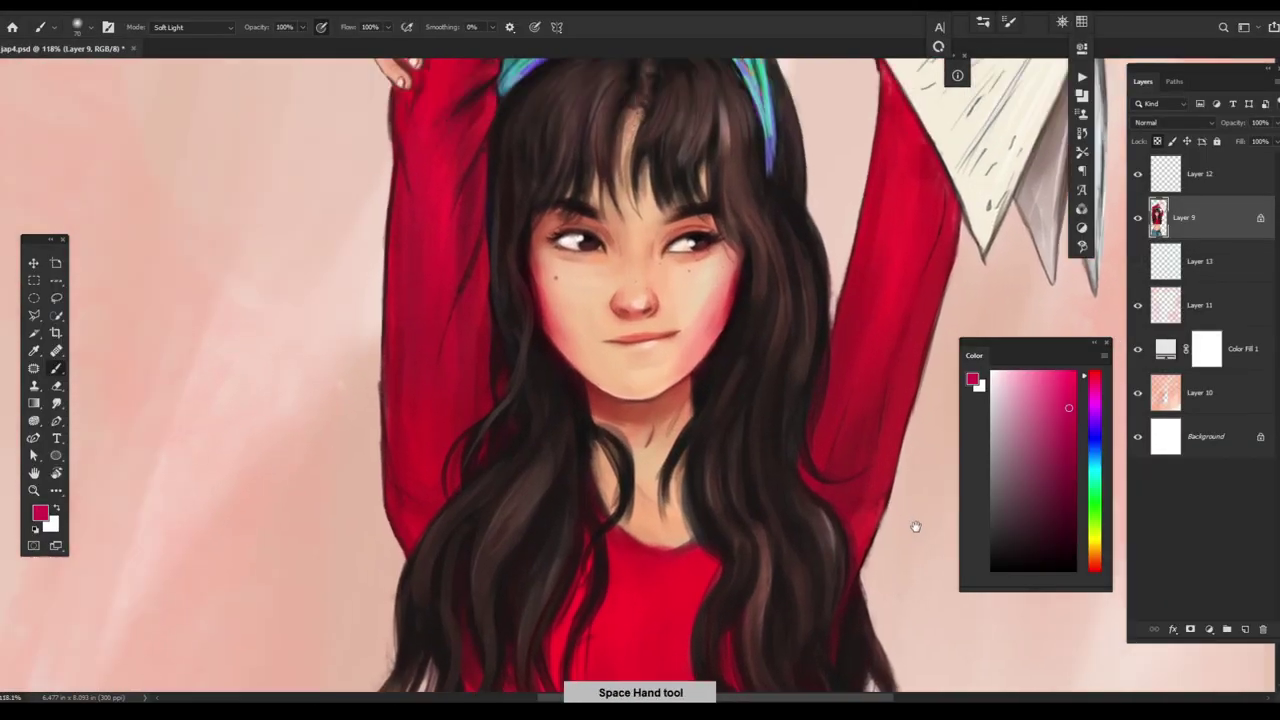
{"action": "left_click_drag", "start_coordinate": [728, 329], "coordinate": [771, 386]}
{"action": "key", "text": "ctrl+z"}
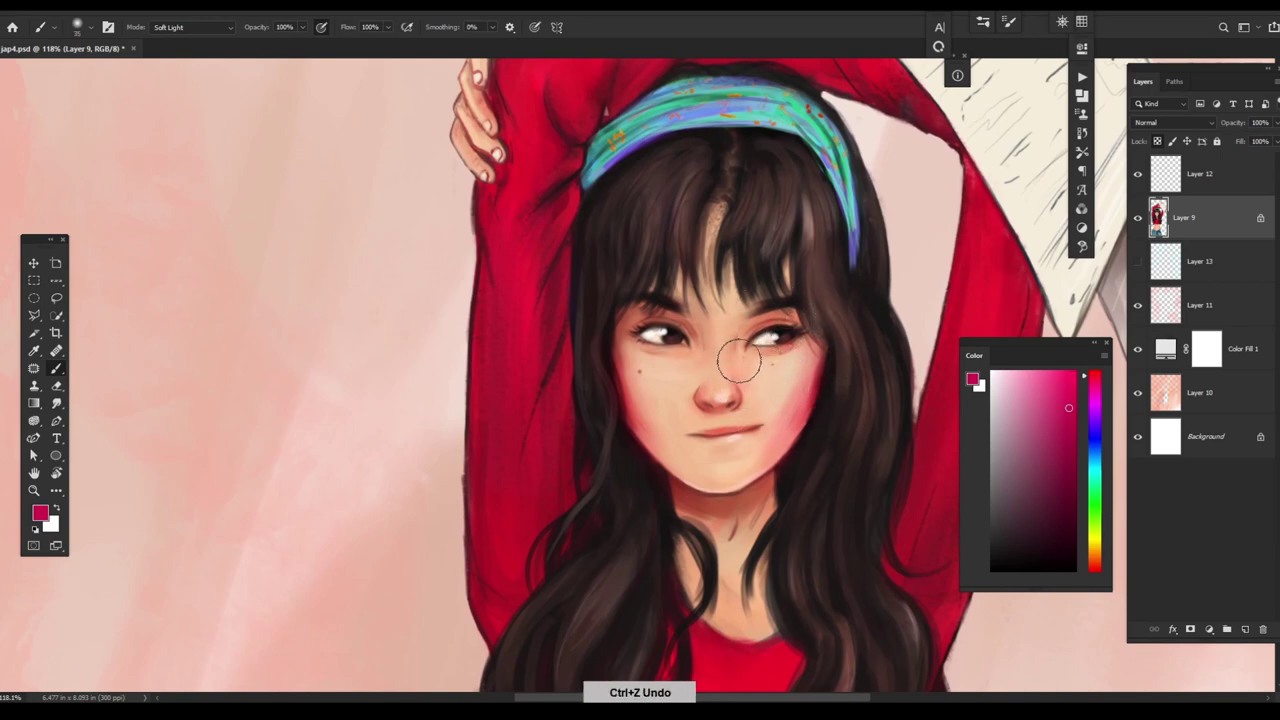
{"action": "left_click_drag", "start_coordinate": [831, 420], "coordinate": [777, 427]}
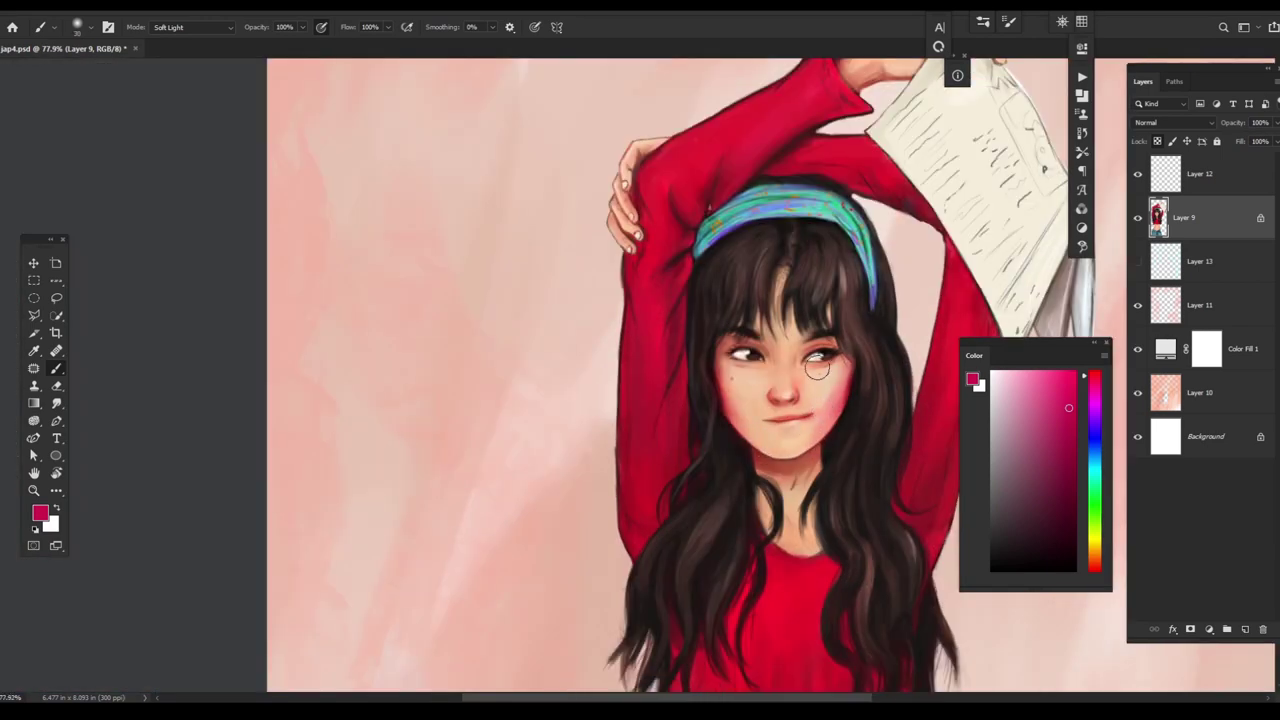
- Enlarge the brush, try a violet-pink Soft Light glow on the bare waist, and undo it
{"action": "left_click_drag", "start_coordinate": [775, 350], "coordinate": [841, 596]}
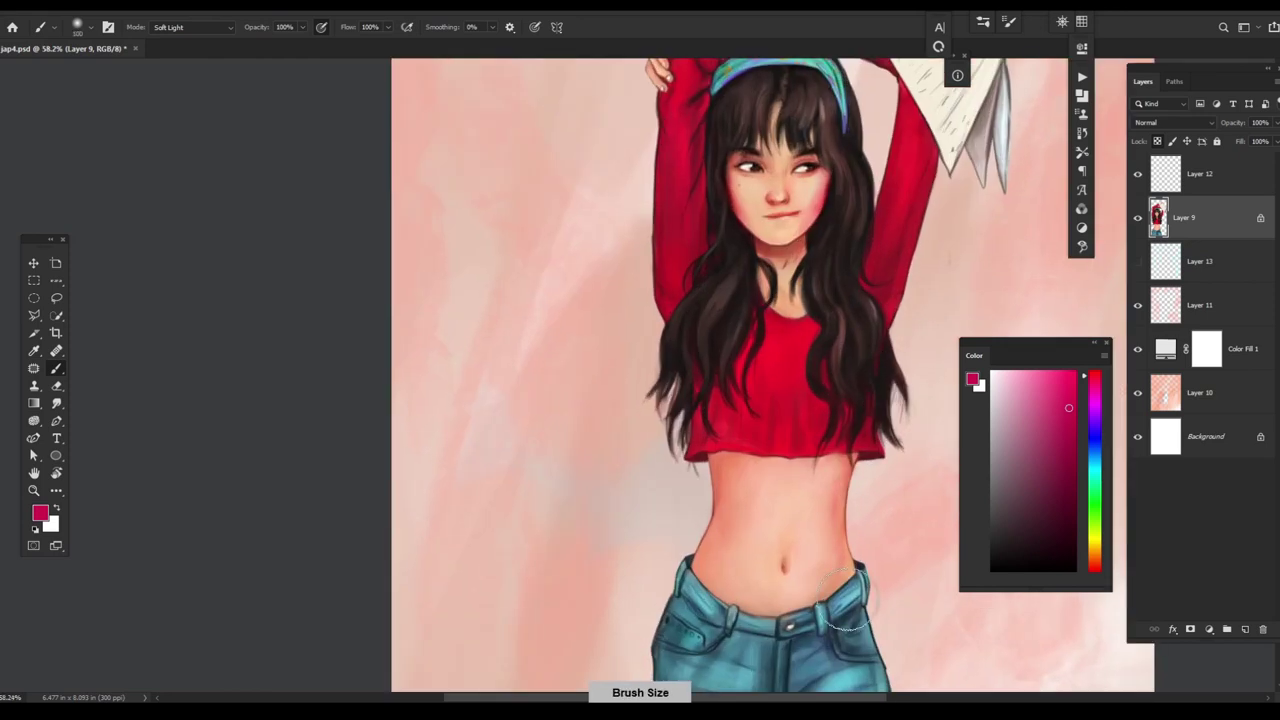
{"action": "left_click", "coordinate": [820, 518], "text": "alt"}
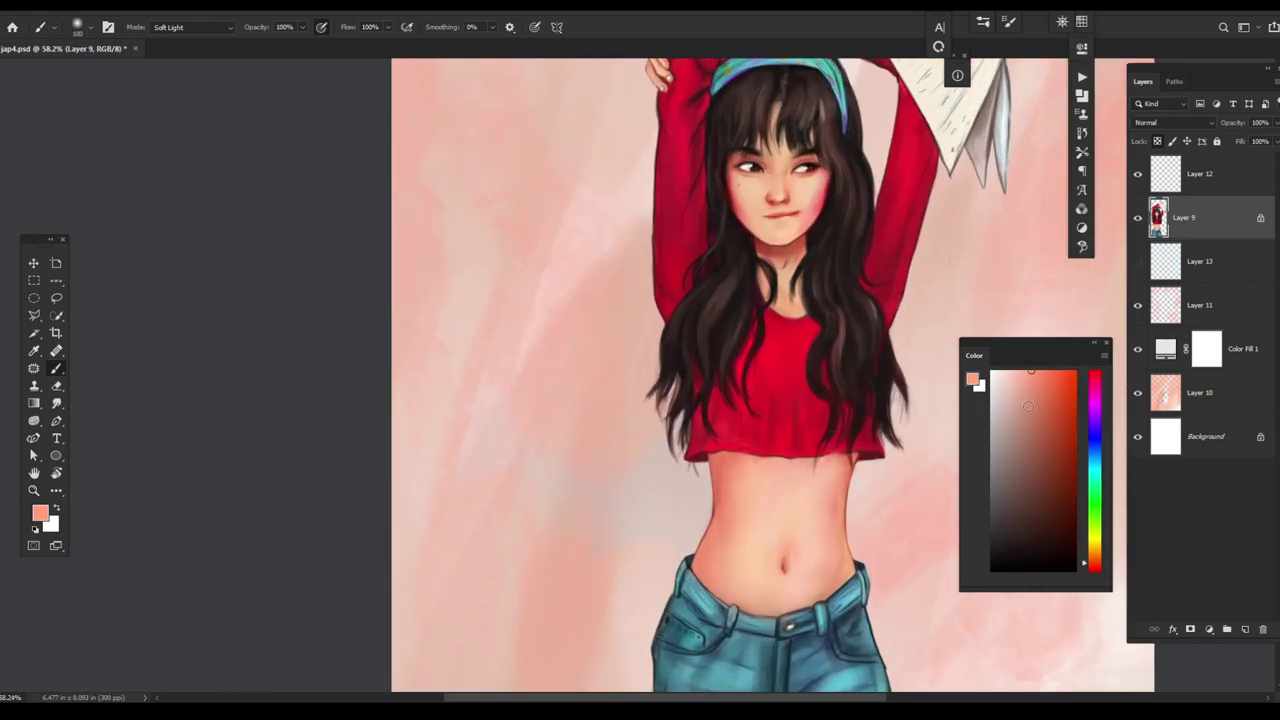
{"action": "scroll", "coordinate": [854, 512], "scroll_direction": "down", "scroll_amount": 3}
{"action": "left_click", "coordinate": [1095, 403]}
{"action": "key", "text": "v"}
{"action": "key", "text": "b"}
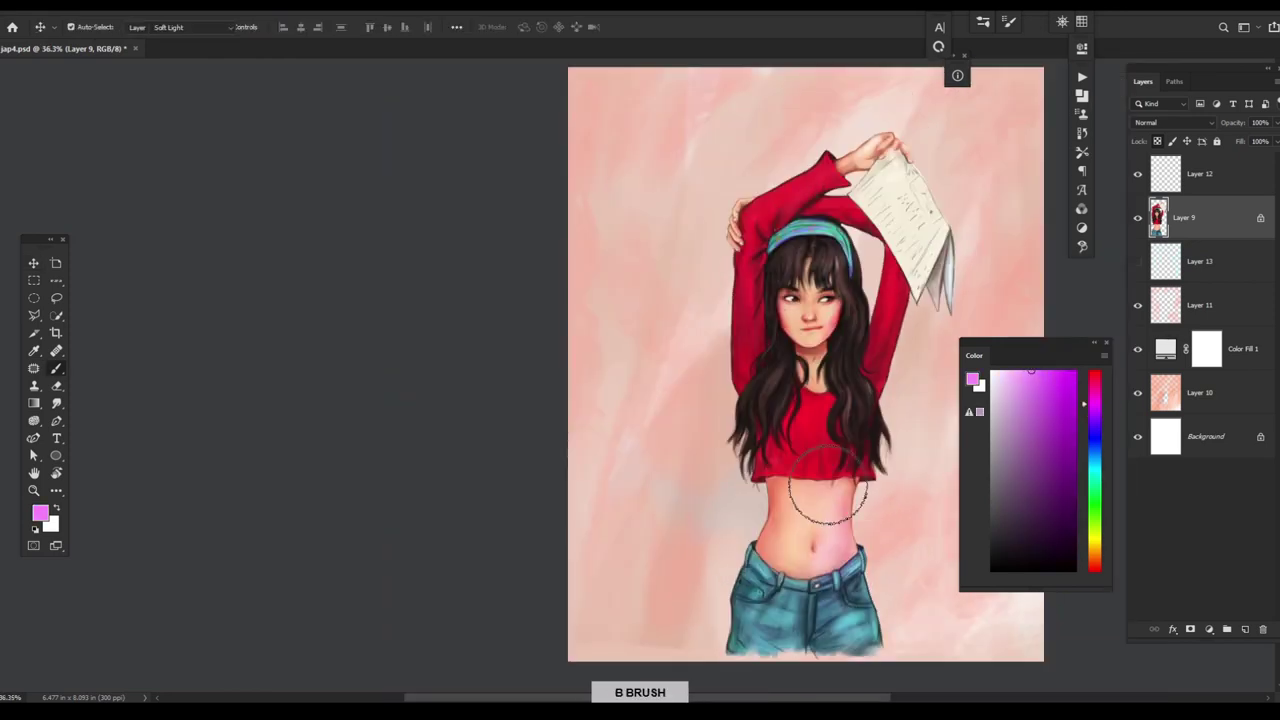
{"action": "key", "text": "ctrl+z"}
- Pick a light orange, shrink the brush and warm the face with Soft Light strokes
{"action": "left_click_drag", "start_coordinate": [845, 268], "coordinate": [951, 274]}
{"action": "left_click", "coordinate": [1097, 553]}
{"action": "key", "text": "bracketleft"}
{"action": "key", "text": "bracketleft"}
{"action": "key", "text": "bracketleft"}
{"action": "key", "text": "bracketleft"}
{"action": "key", "text": "bracketleft"}
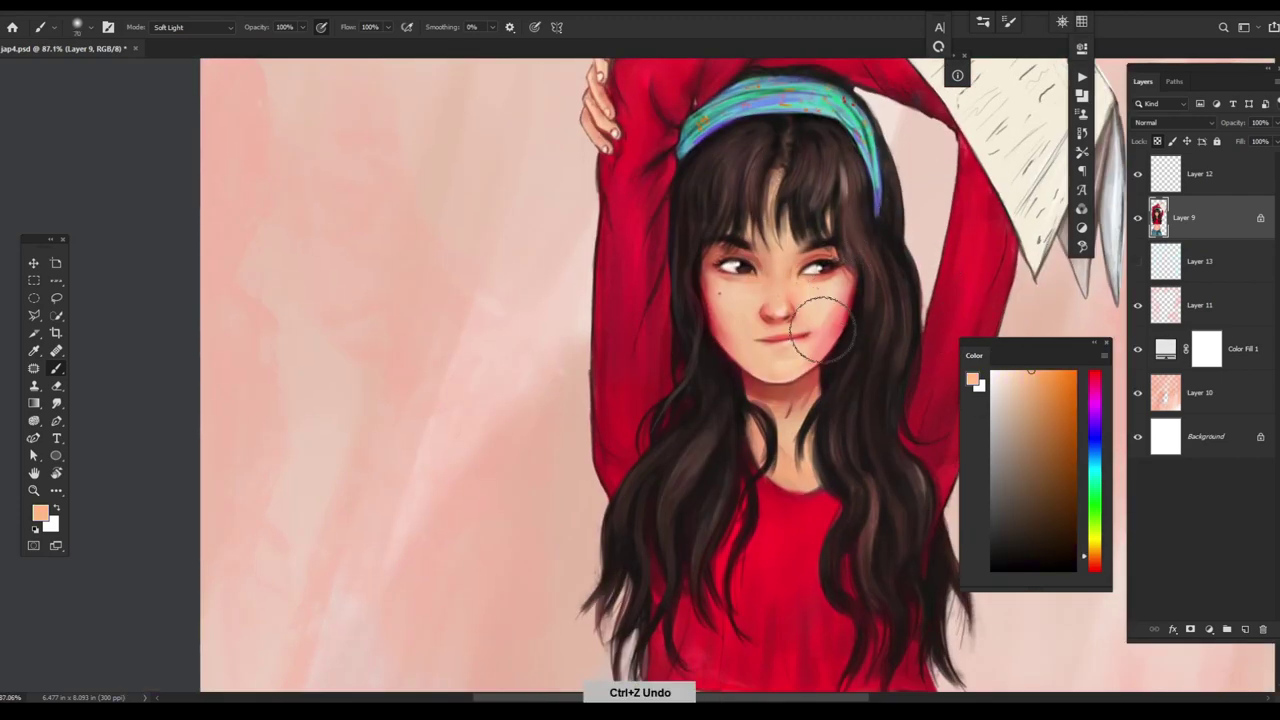
{"action": "left_click_drag", "start_coordinate": [922, 345], "coordinate": [950, 425]}
- Sample red from the sleeve, try Soft Light shading on the raised arms, undo the last stroke and keep Layer 9 active
{"action": "left_click", "coordinate": [940, 425], "text": "alt"}
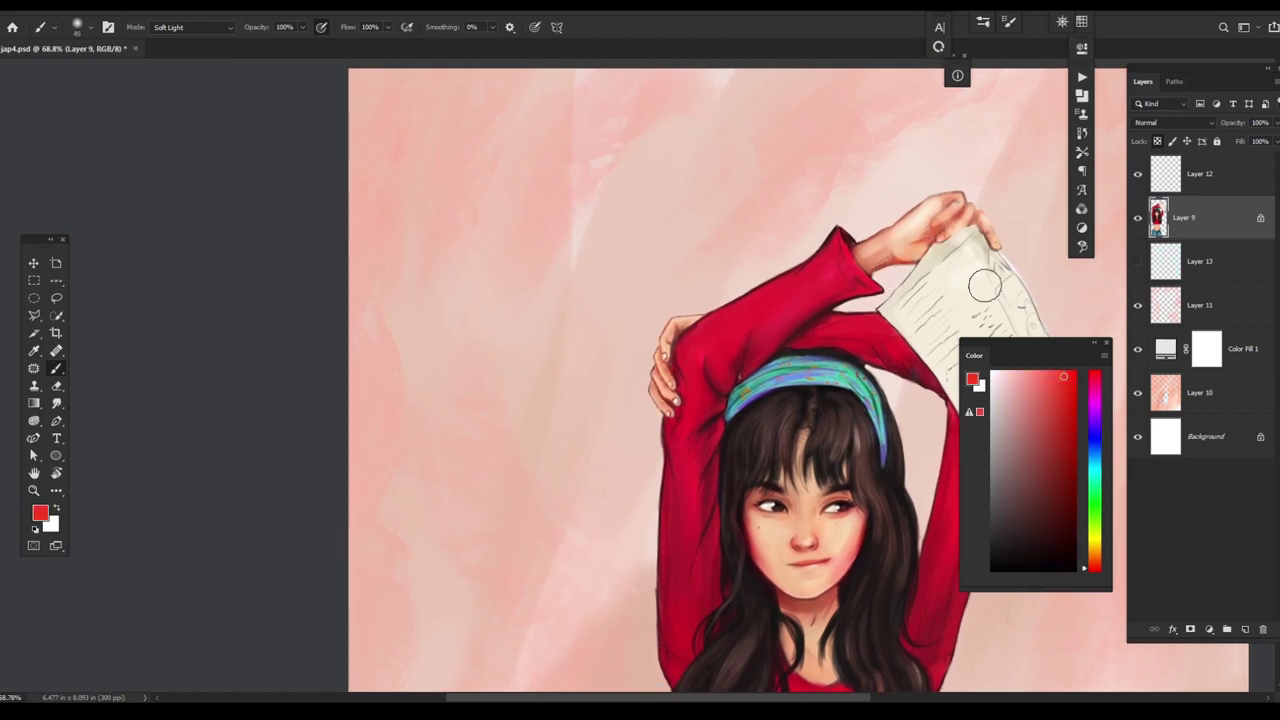
{"action": "left_click_drag", "start_coordinate": [985, 287], "coordinate": [791, 380]}
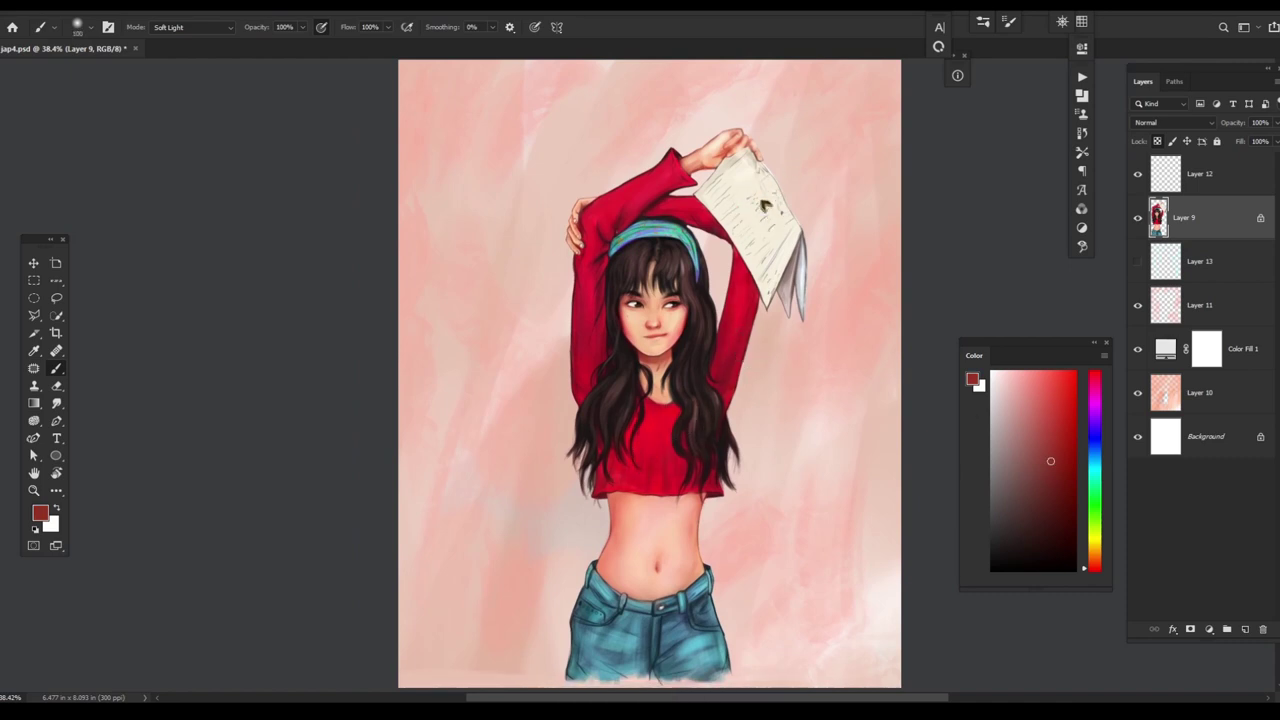
{"action": "left_click_drag", "start_coordinate": [798, 292], "coordinate": [770, 630]}
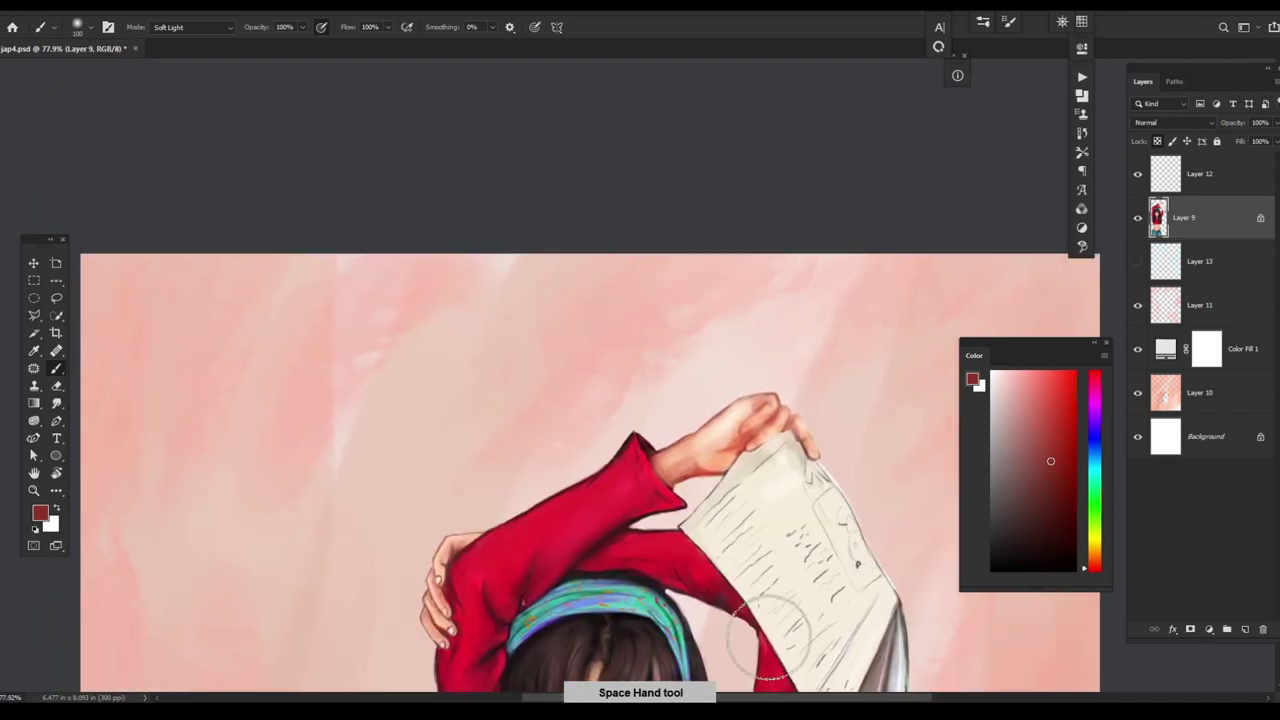
{"action": "key", "text": "ctrl+z"}
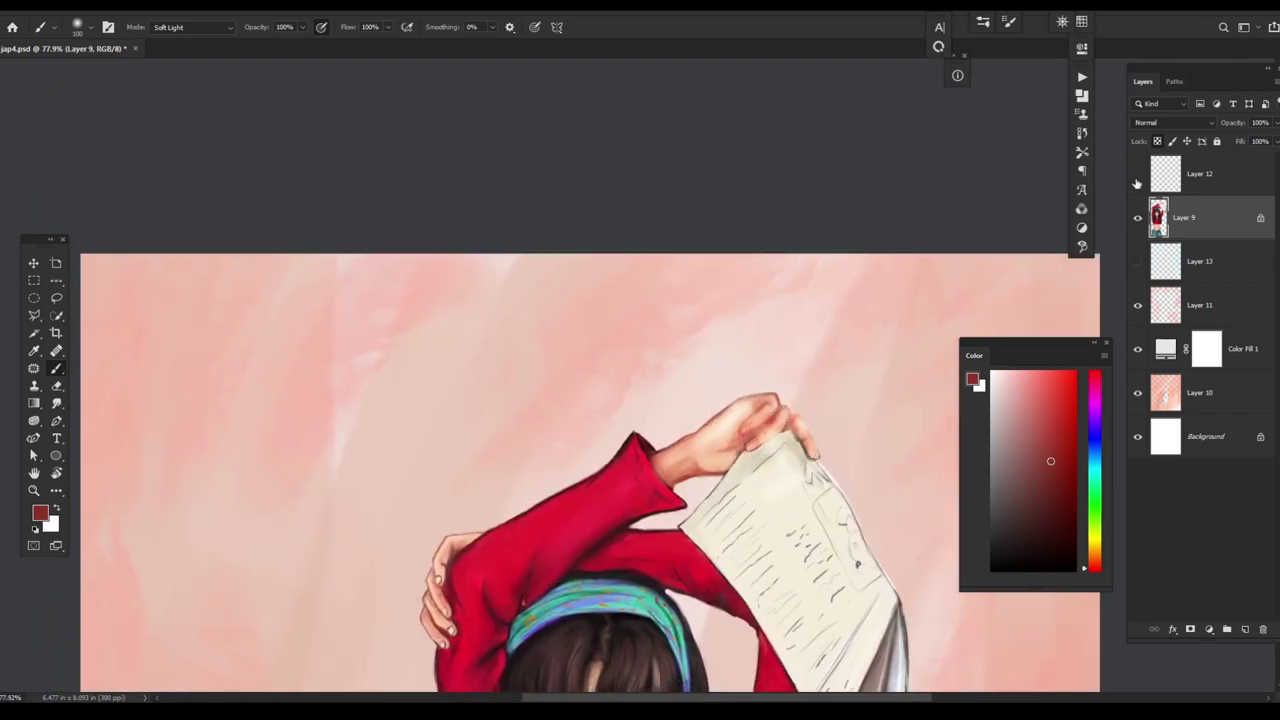
{"action": "left_click", "coordinate": [1196, 184]}
{"action": "key", "text": "ctrl+z"}
{"action": "left_click", "coordinate": [1203, 225]}
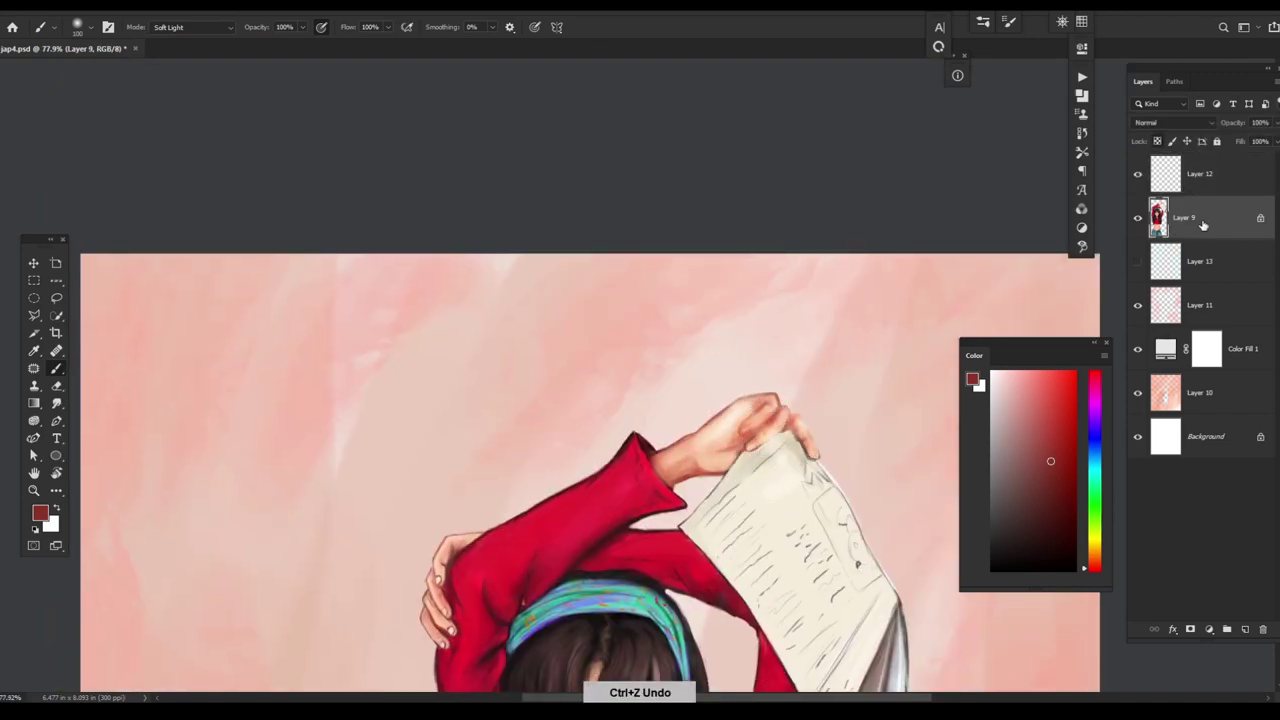
- Switch the brush to Normal mode and redraw the finger outlines above the paper with a fine dark reddish brown
{"action": "key", "text": "shift+alt+n"}
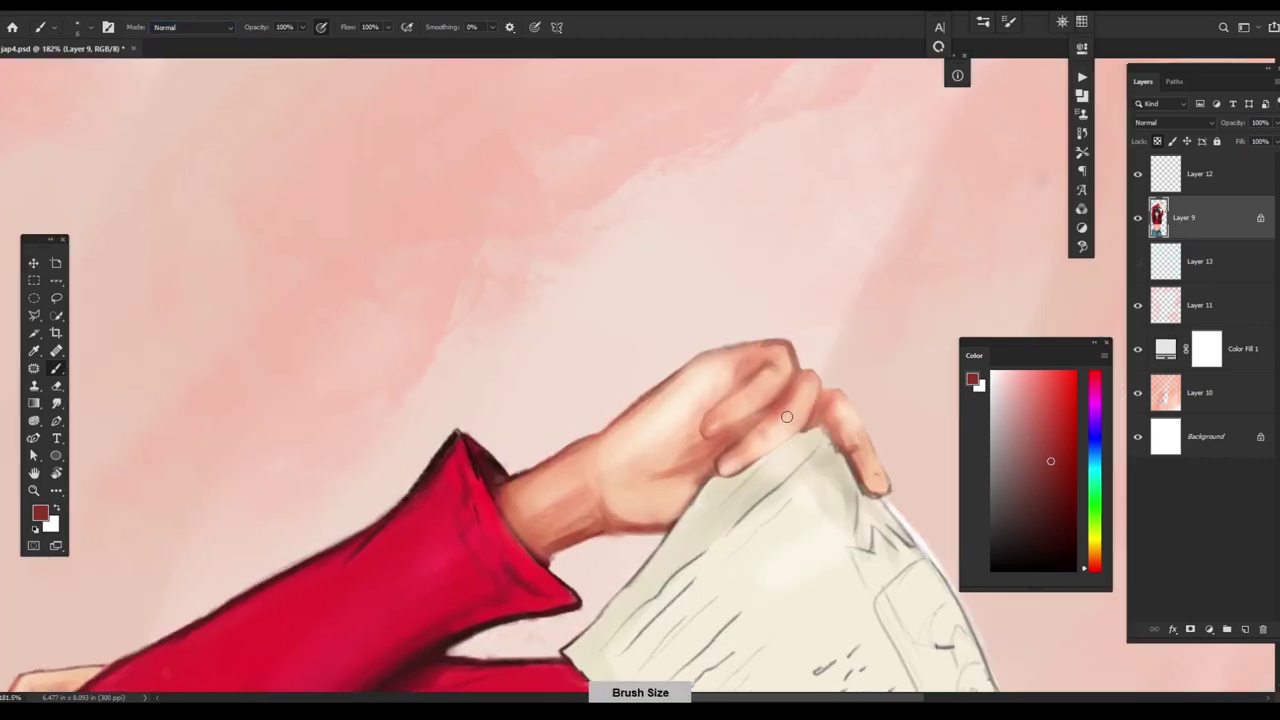
{"action": "scroll", "coordinate": [769, 411], "scroll_direction": "up", "scroll_amount": 3}
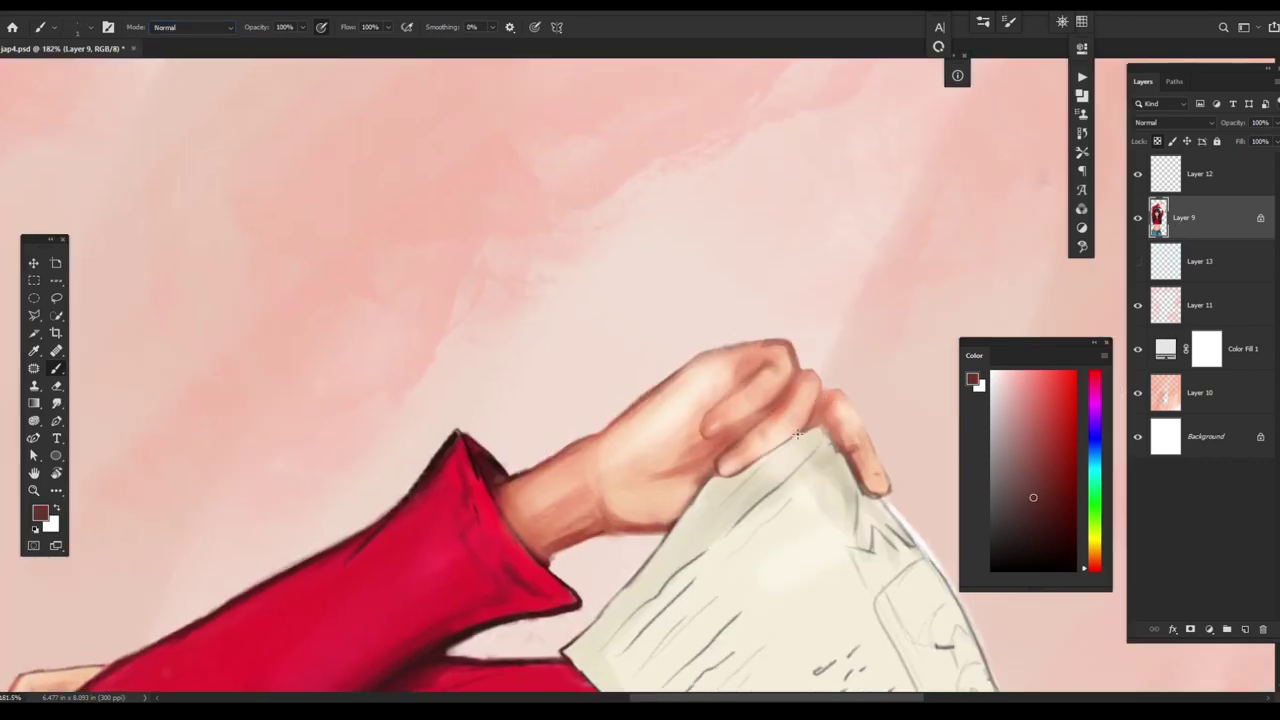
{"action": "key", "text": "bracketleft"}
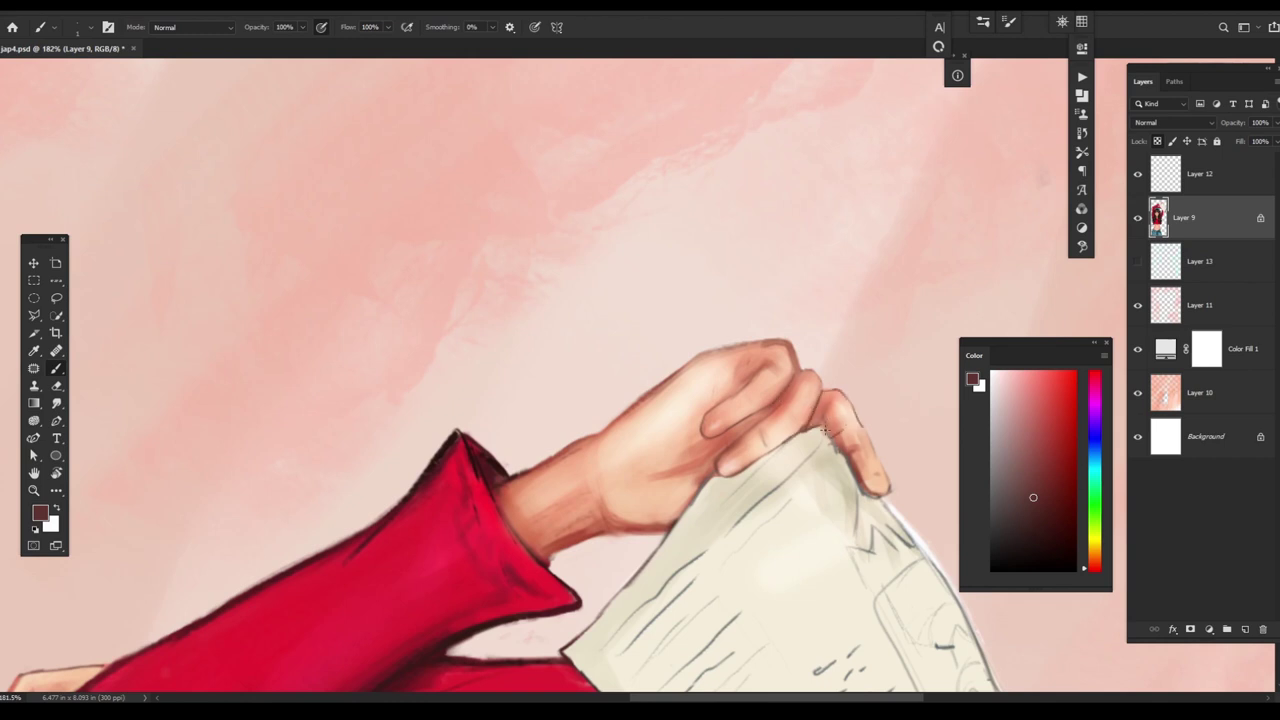
{"action": "key", "text": "ctrl+z"}
{"action": "key", "text": "bracketright"}
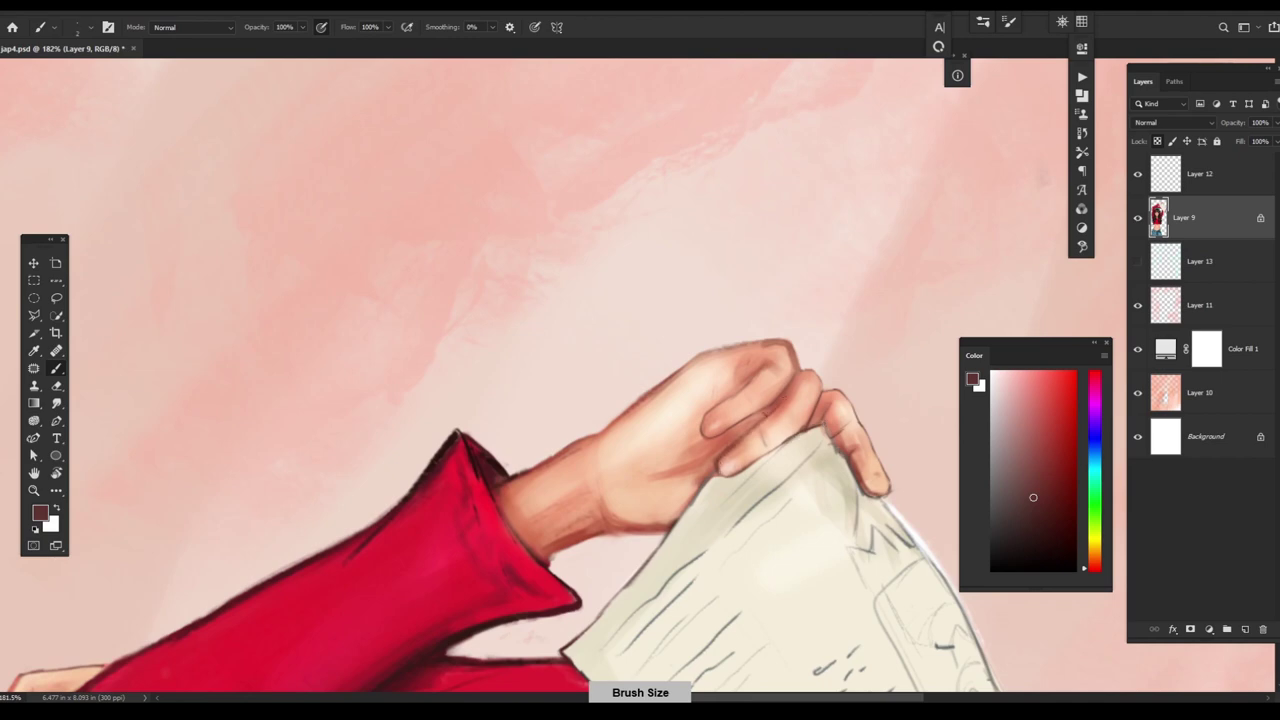
{"action": "mouse_move", "coordinate": [716, 421]}
{"action": "left_mouse_down"}
{"action": "mouse_move", "coordinate": [600, 421]}
{"action": "mouse_move", "coordinate": [857, 420]}
{"action": "mouse_move", "coordinate": [782, 393]}
{"action": "left_mouse_up"}
- Blend the fingers and back of the raised hand with sampled skin tones, varying the brush size
{"action": "left_click", "coordinate": [782, 393], "text": "alt"}
{"action": "key", "text": "bracketright"}
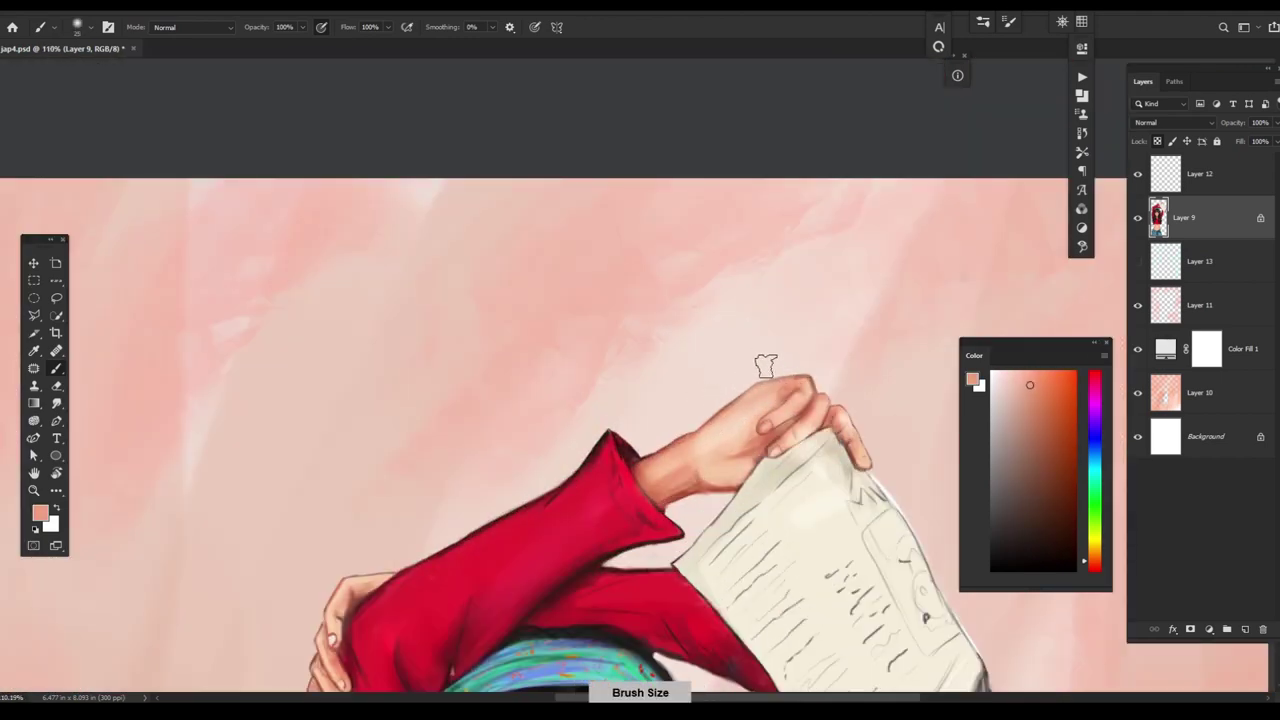
{"action": "left_click", "coordinate": [785, 398], "text": "alt"}
{"action": "key", "text": "bracketleft"}
{"action": "left_click", "coordinate": [786, 407], "text": "alt"}
{"action": "key", "text": "bracketright"}
{"action": "left_click_drag", "start_coordinate": [817, 410], "coordinate": [642, 462]}
- Open the Pentablet driver utility
{"action": "key", "text": "b"}
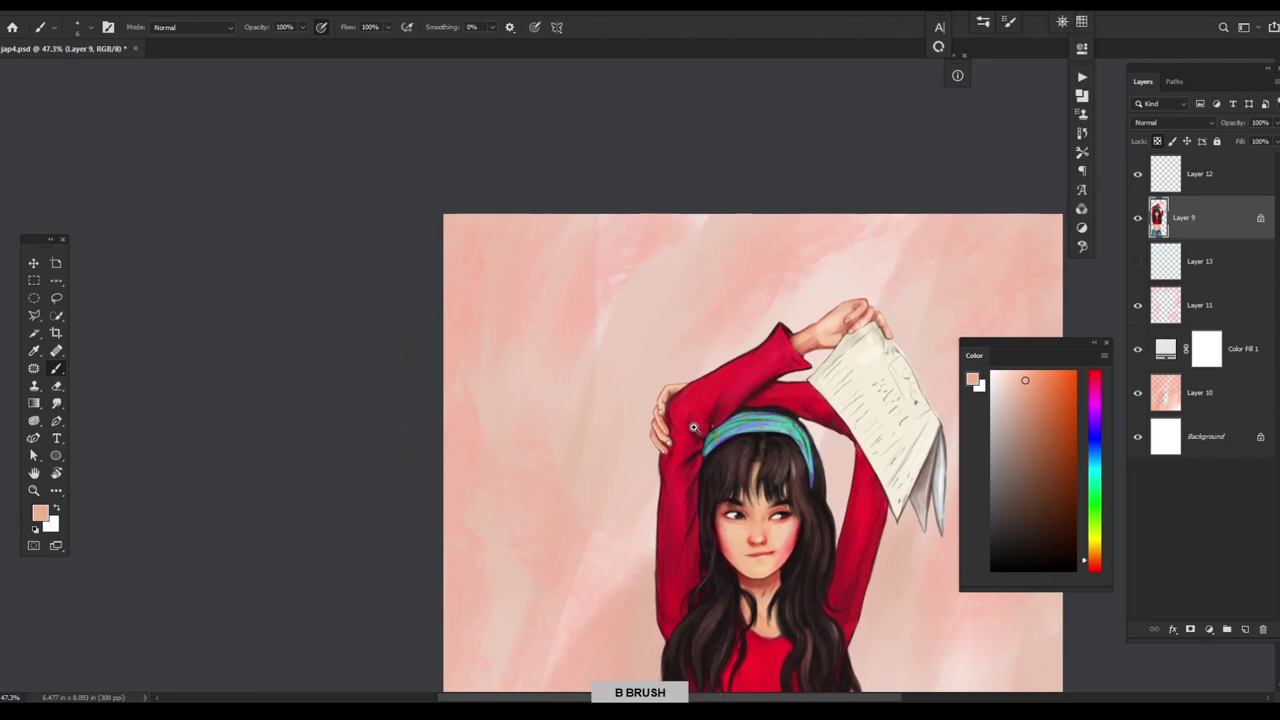
{"action": "left_click", "coordinate": [1041, 699]}
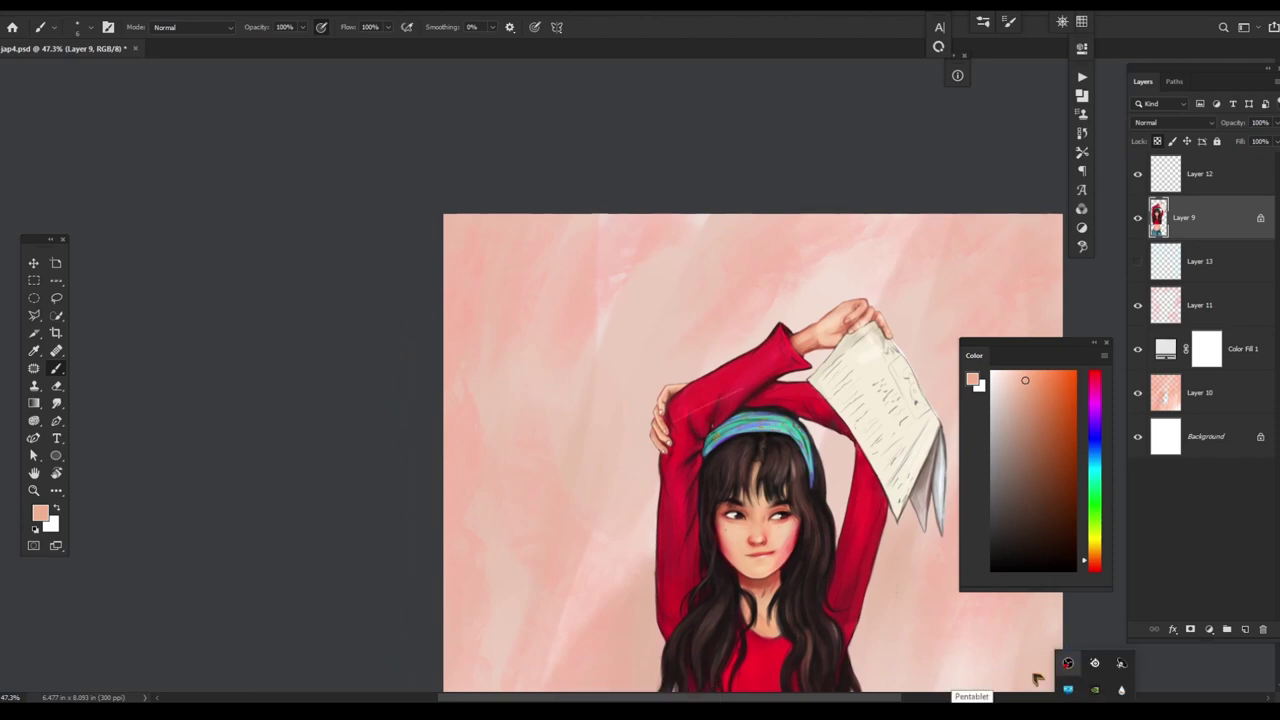
{"action": "left_click", "coordinate": [1066, 662]}
{"action": "left_click", "coordinate": [1066, 662]}
- Define the finger edges of the hand gripping the elbow with thin dark brown strokes
{"action": "mouse_move", "coordinate": [770, 435]}
{"action": "left_mouse_down"}
{"action": "mouse_move", "coordinate": [823, 394]}
{"action": "mouse_move", "coordinate": [766, 460]}
{"action": "mouse_move", "coordinate": [820, 455]}
{"action": "left_mouse_up"}
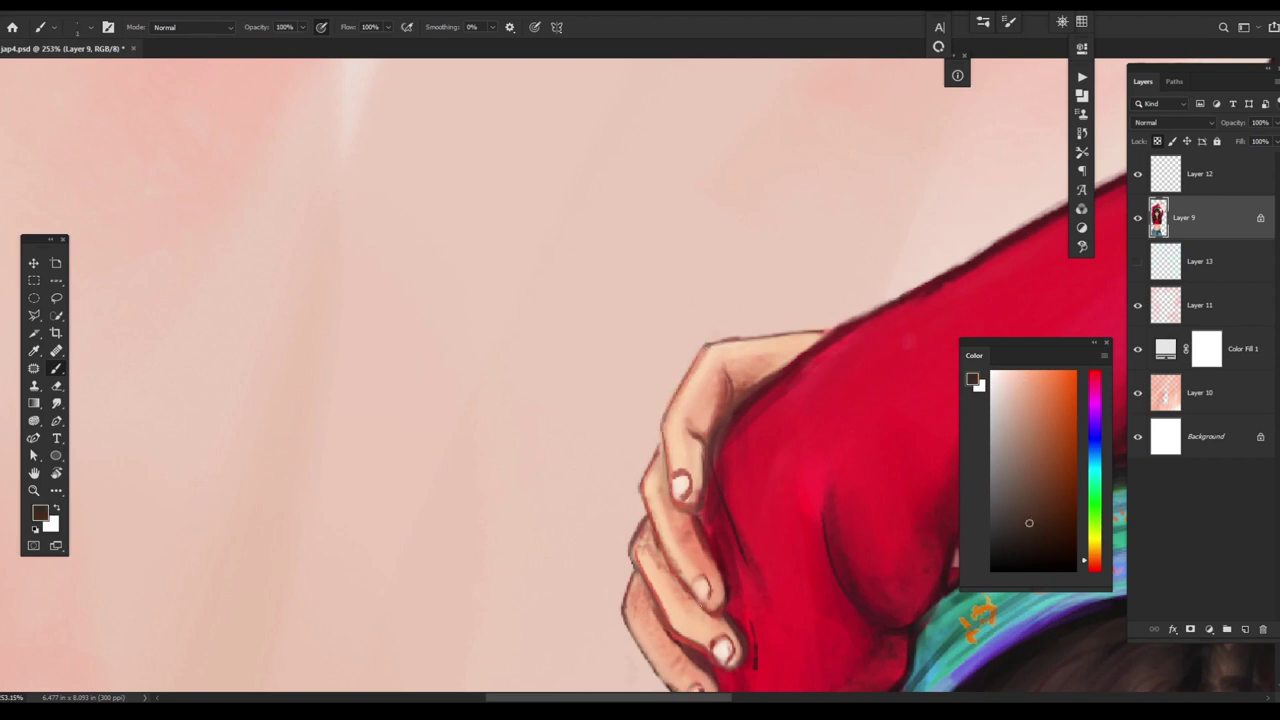
{"action": "left_click_drag", "start_coordinate": [700, 400], "coordinate": [708, 360]}
{"action": "left_click", "coordinate": [708, 360], "text": "alt"}
{"action": "left_click", "coordinate": [740, 300], "text": "alt"}
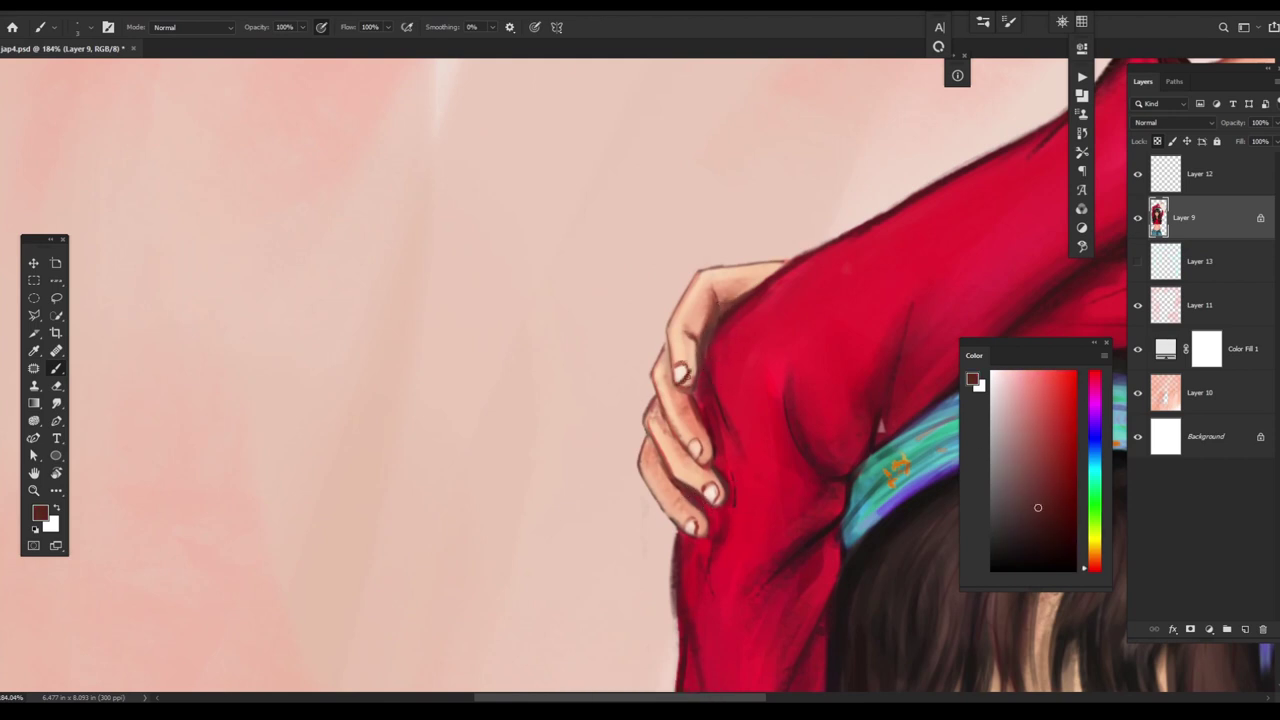
- Refine the gripping hand's knuckles and finger gaps with sampled skin, brown and dark red tones, undoing stray strokes
{"action": "key", "text": "bracketleft"}
{"action": "left_click", "coordinate": [663, 436], "text": "alt"}
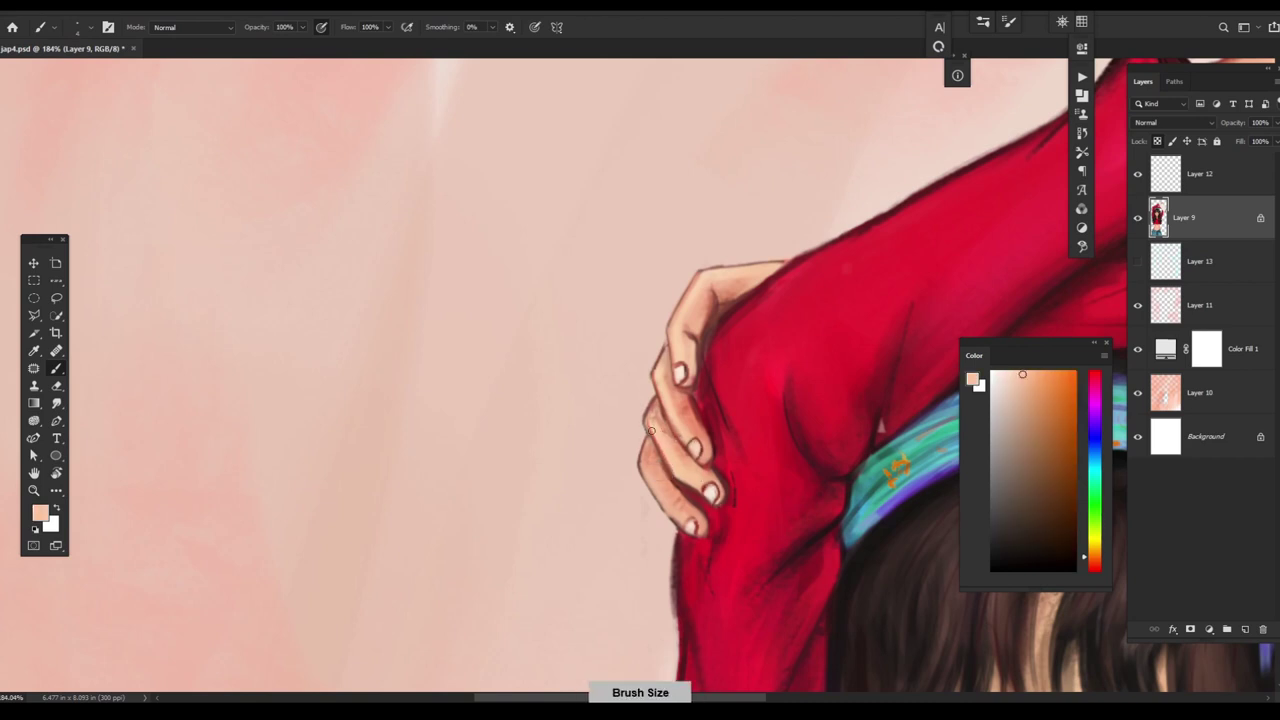
{"action": "left_click", "coordinate": [708, 463], "text": "alt"}
{"action": "key", "text": "bracketleft"}
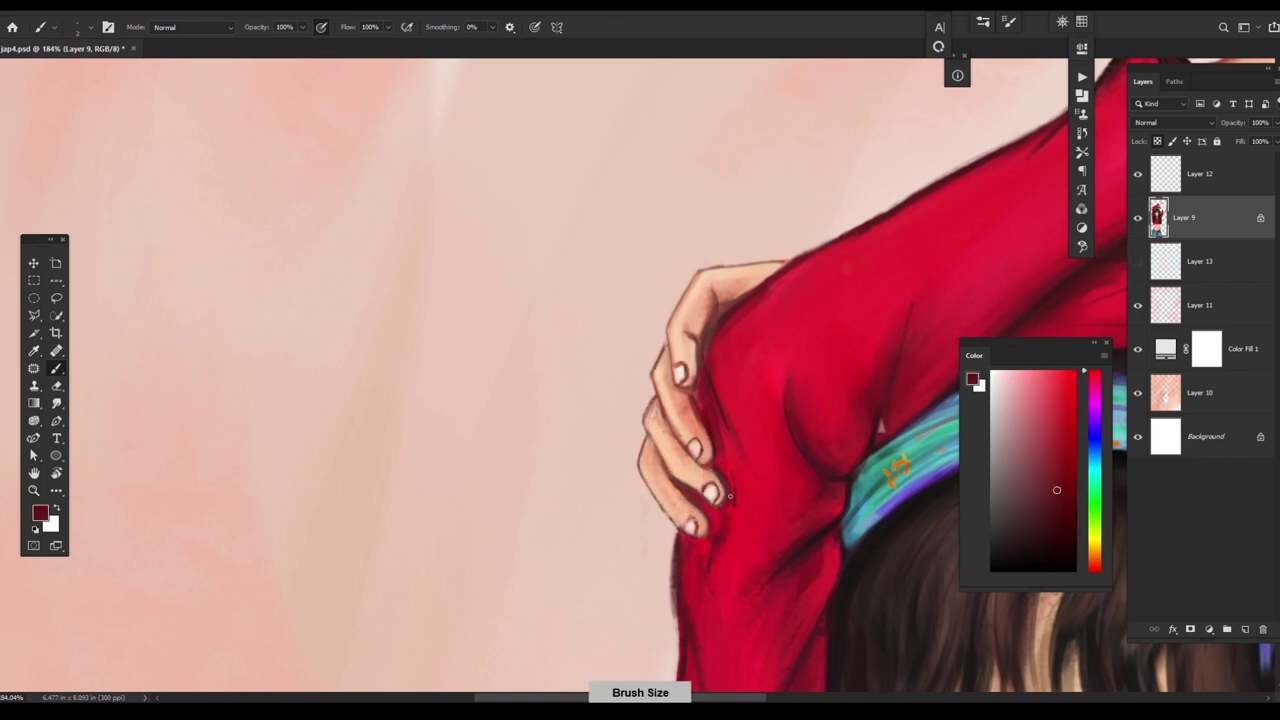
{"action": "left_click", "coordinate": [650, 437], "text": "alt"}
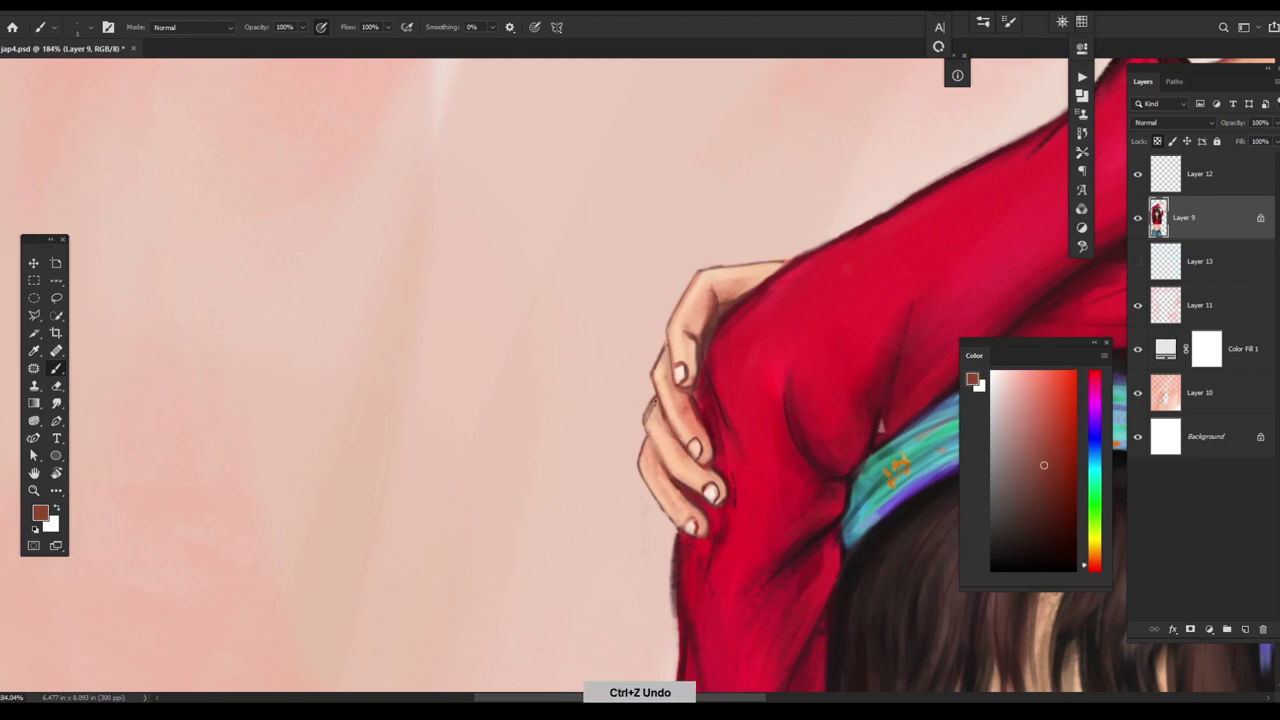
{"action": "left_click", "coordinate": [682, 502], "text": "alt"}
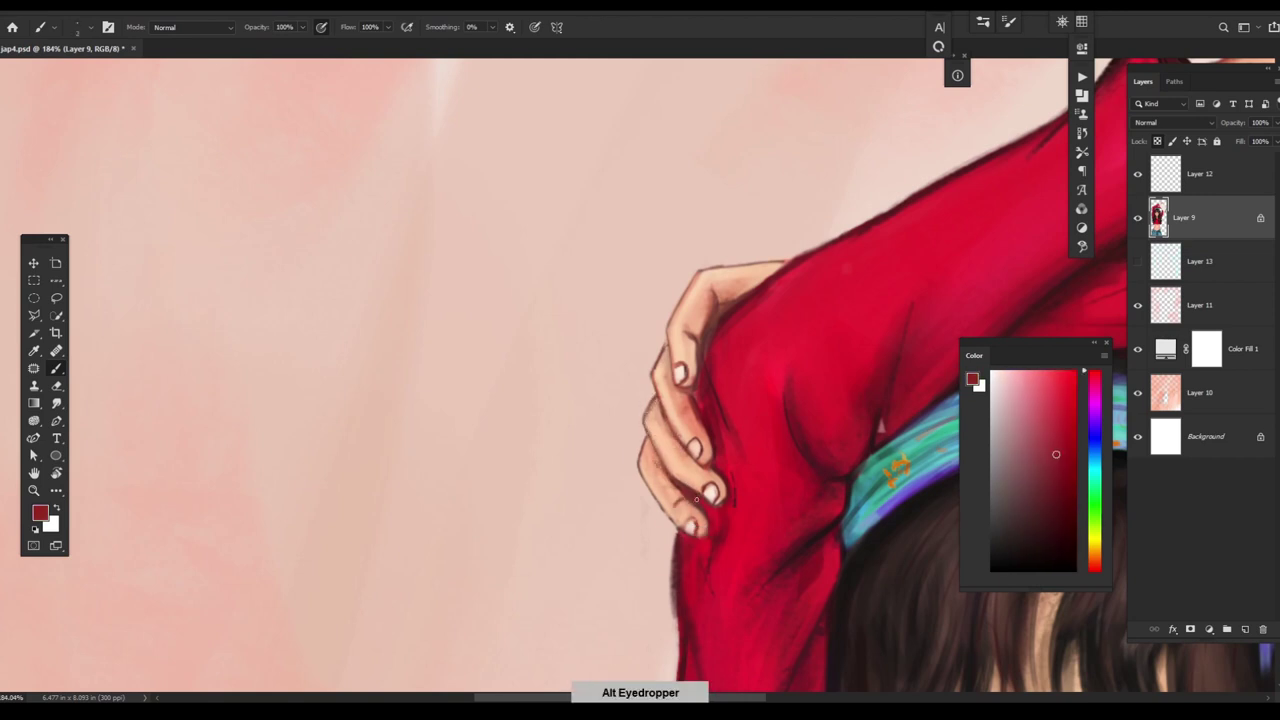
{"action": "key", "text": "ctrl+z"}
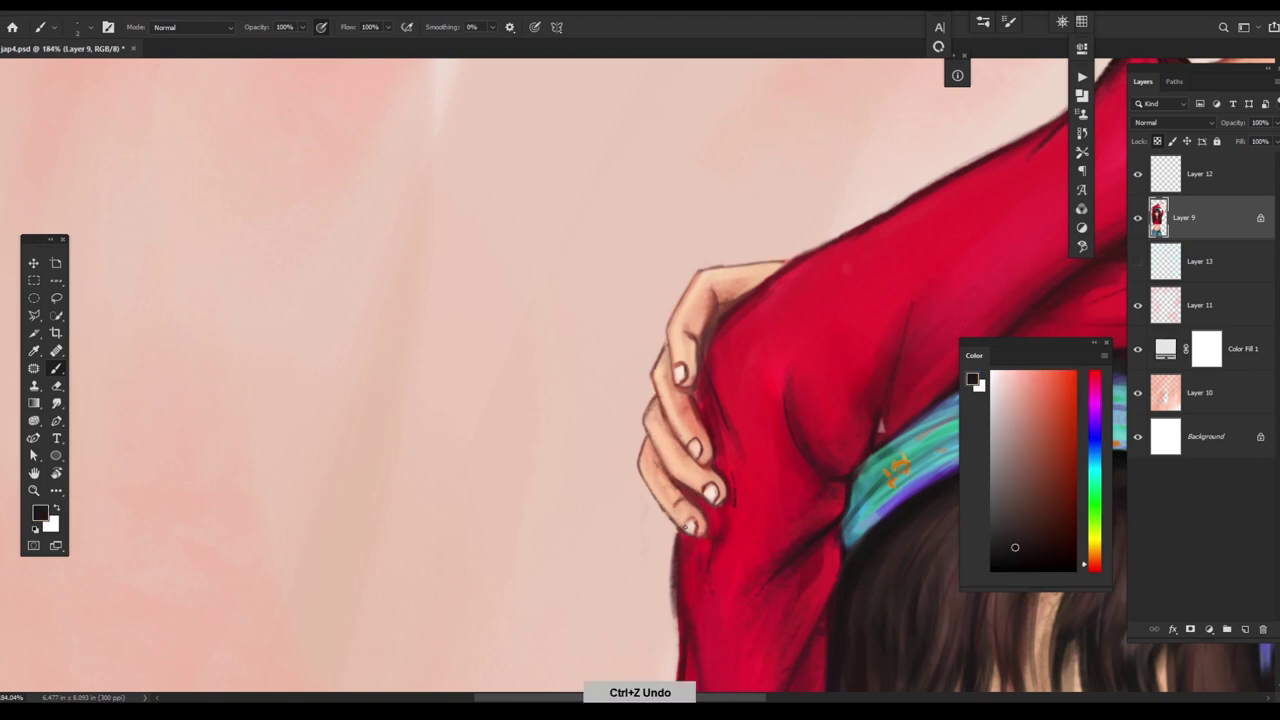
- Touch up the little finger's nail on the gripping hand with a sampled pale pink and surrounding skin colour
{"action": "key", "text": "bracketleft"}
{"action": "left_click", "coordinate": [709, 492], "text": "alt"}
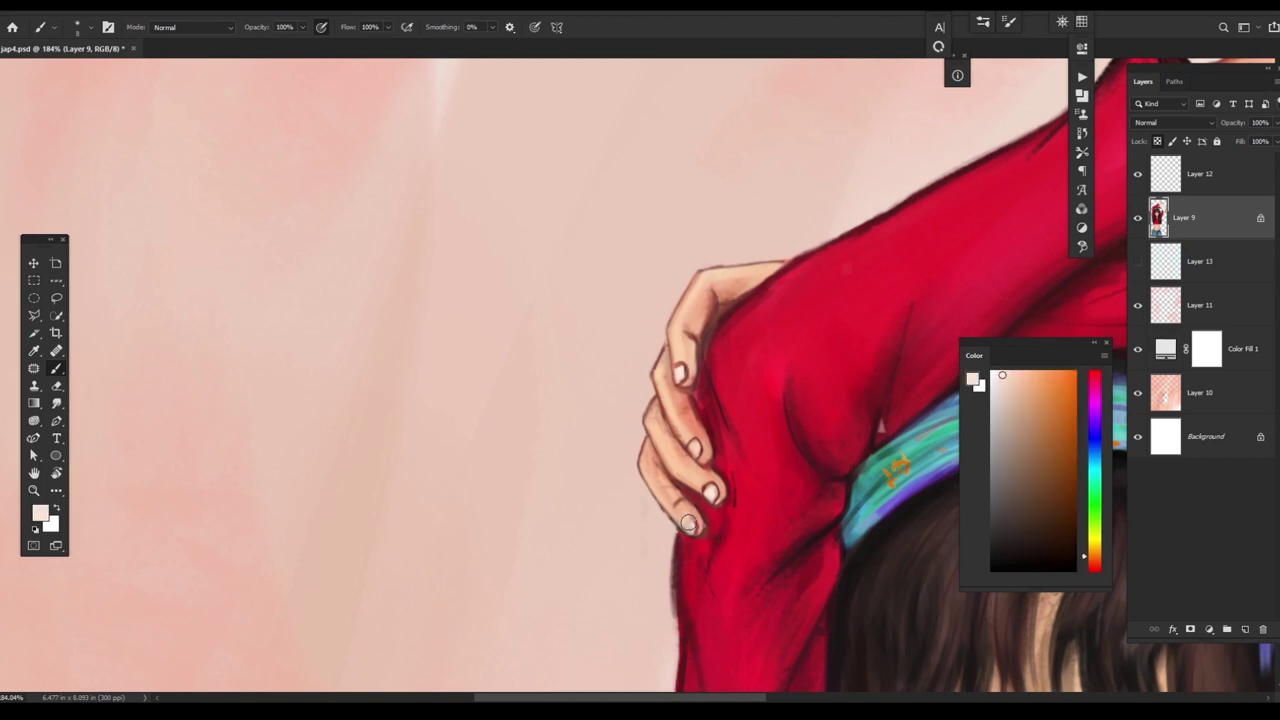
{"action": "key", "text": "bracketleft"}
{"action": "left_click", "coordinate": [681, 523], "text": "alt"}
{"action": "mouse_move", "coordinate": [820, 463]}
{"action": "left_mouse_down"}
{"action": "mouse_move", "coordinate": [717, 543]}
{"action": "mouse_move", "coordinate": [919, 480]}
{"action": "left_mouse_up"}
- On Layer 12, fill a wide rectangular band across the raised arms and headband with the salmon foreground colour
{"action": "key", "text": "alt+bracketright"}
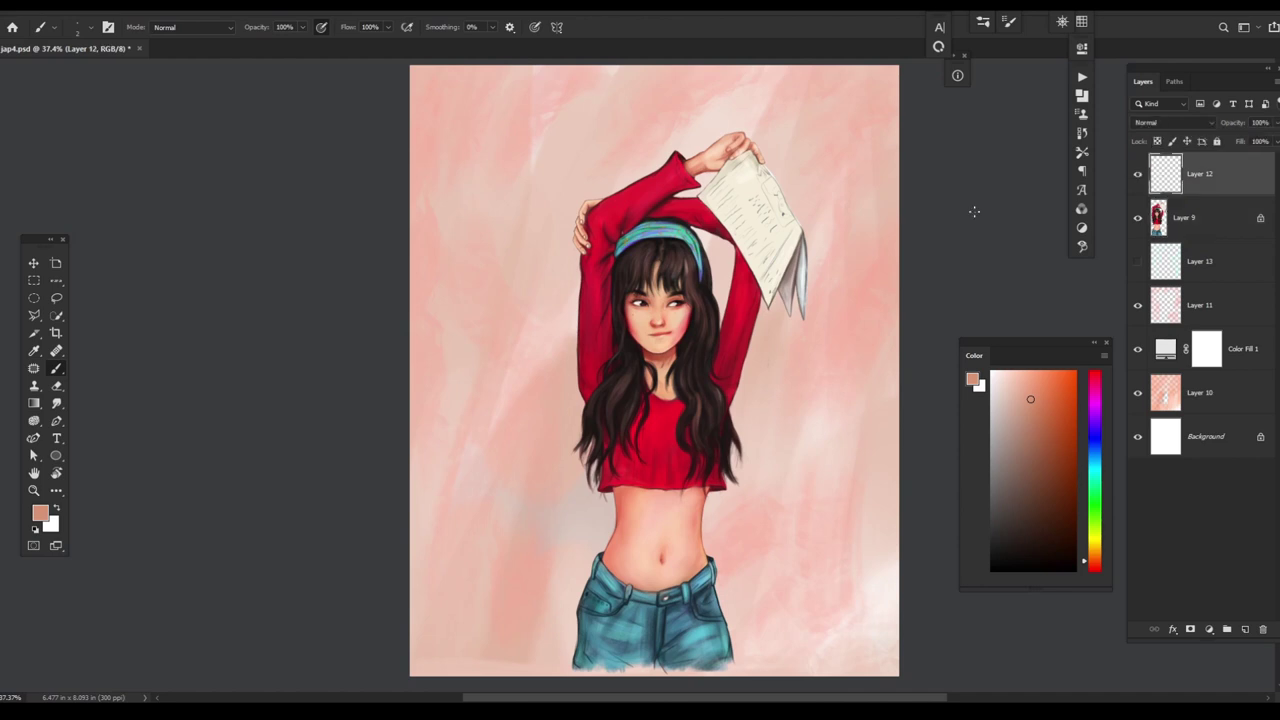
{"action": "left_click", "coordinate": [34, 281]}
{"action": "left_click_drag", "start_coordinate": [458, 206], "coordinate": [885, 268]}
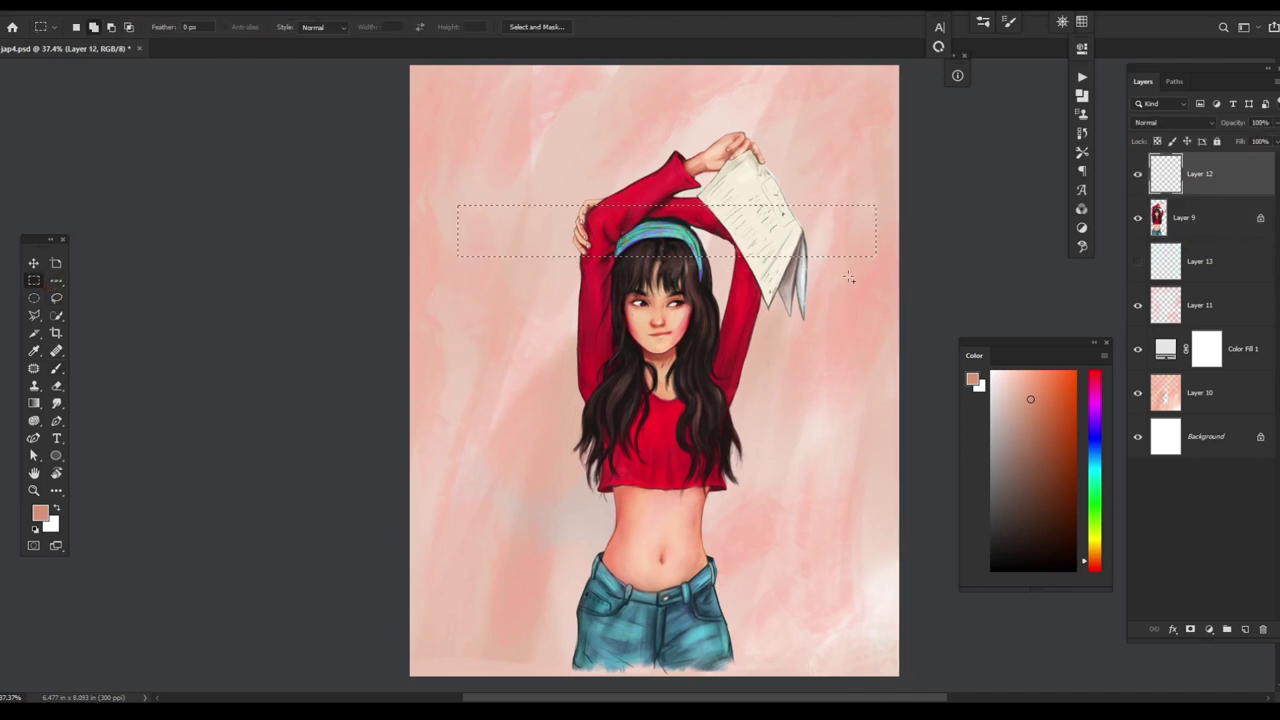
{"action": "key", "text": "Return"}
{"action": "key", "text": "alt+BackSpace"}
- Set Layer 12's blending mode to Screen and soften the band with a Blur filter
{"action": "left_click", "coordinate": [1175, 123]}
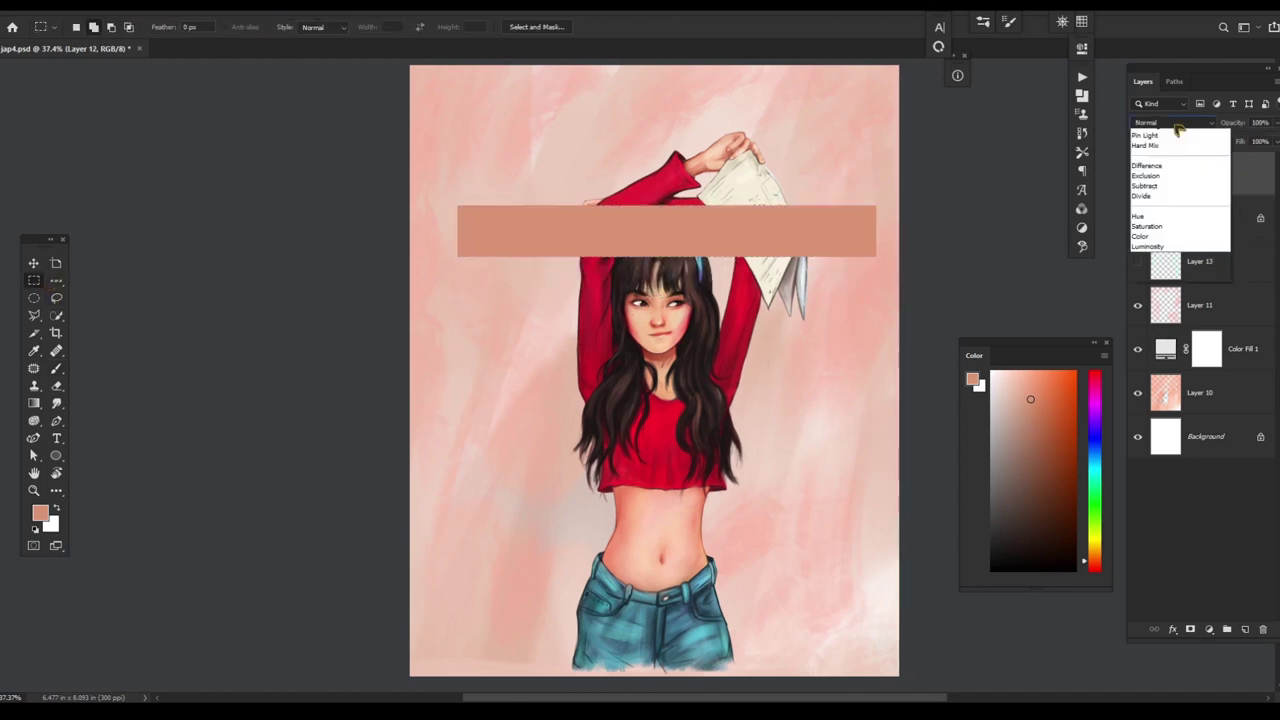
{"action": "left_click", "coordinate": [1160, 237]}
{"action": "left_click", "coordinate": [214, 5]}
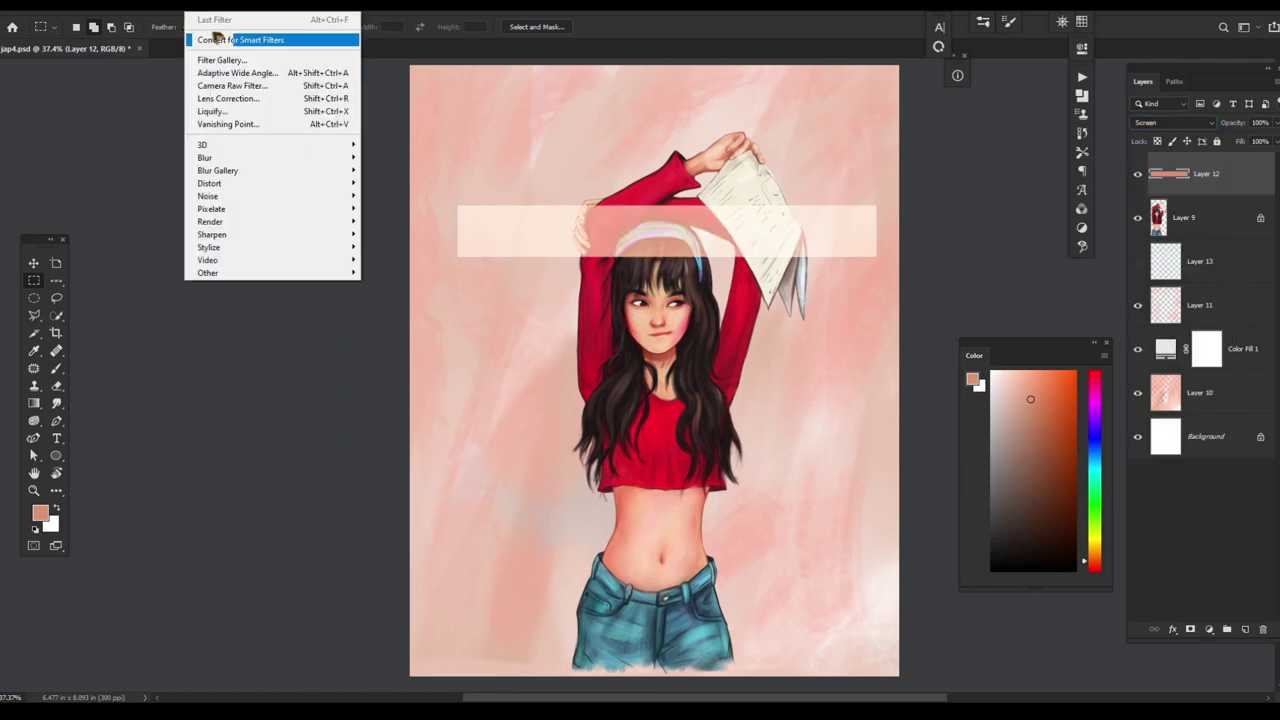
{"action": "mouse_move", "coordinate": [230, 157]}
{"action": "left_click", "coordinate": [410, 209]}
{"action": "left_click", "coordinate": [960, 126]}
- Transform the light band so it slants diagonally across the girl's neck and shoulders
{"action": "scroll", "coordinate": [820, 430], "scroll_direction": "down", "scroll_amount": 3}
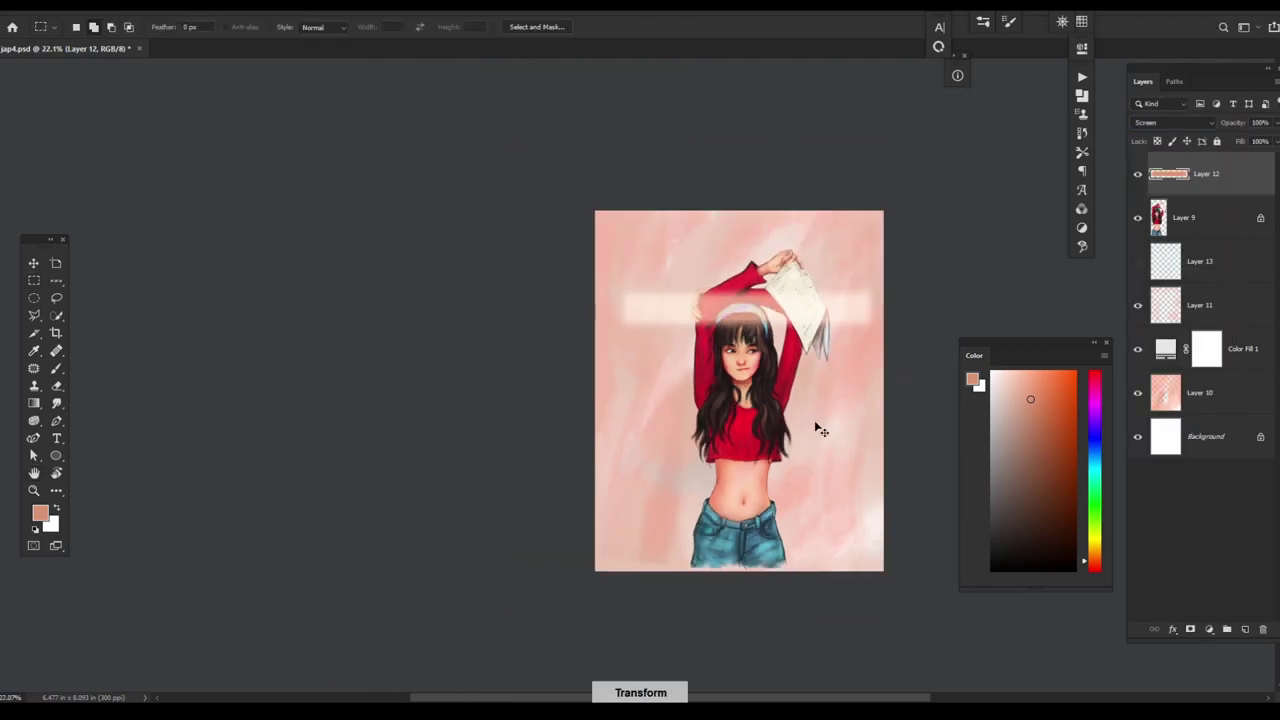
{"action": "scroll", "coordinate": [820, 430], "scroll_direction": "up", "scroll_amount": 3}
{"action": "left_click_drag", "start_coordinate": [655, 210], "coordinate": [836, 430]}
{"action": "key", "text": "Return"}
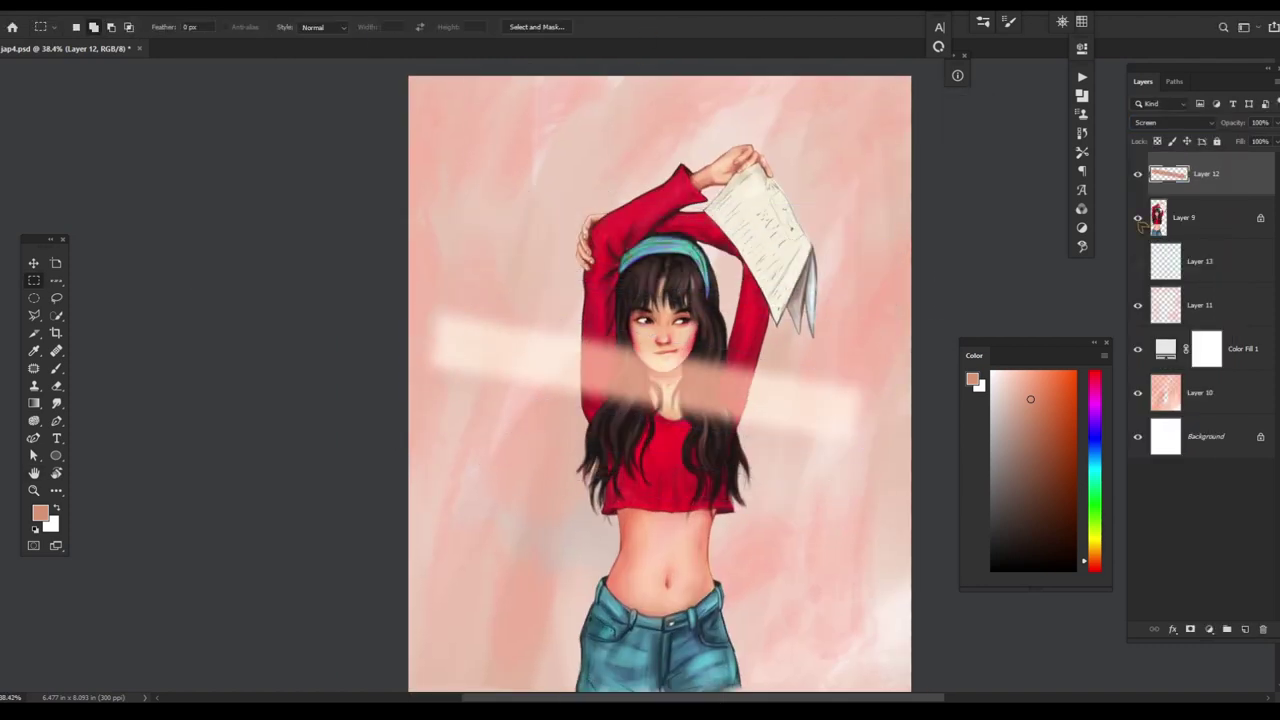
- Set Layer 12's blending mode to Linear Dodge (Add) and its fill to 63%
{"action": "left_click", "coordinate": [1172, 122]}
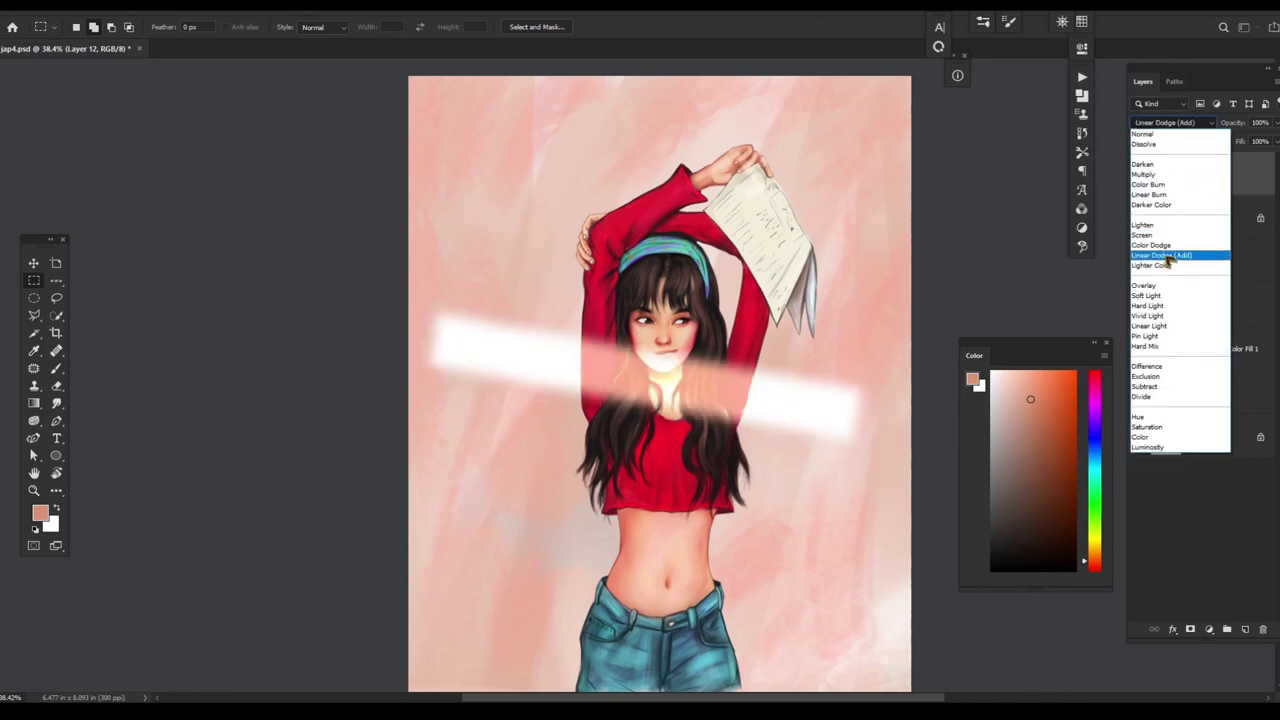
{"action": "left_click", "coordinate": [1165, 256]}
{"action": "key", "text": "shift+6"}
{"action": "key", "text": "shift+3"}
- Enlarge and distort the light band so it slants across the full canvas width, over the girl's face, hair and top
{"action": "scroll", "coordinate": [825, 410], "scroll_direction": "down", "scroll_amount": 2}
{"action": "key", "text": "ctrl+t"}
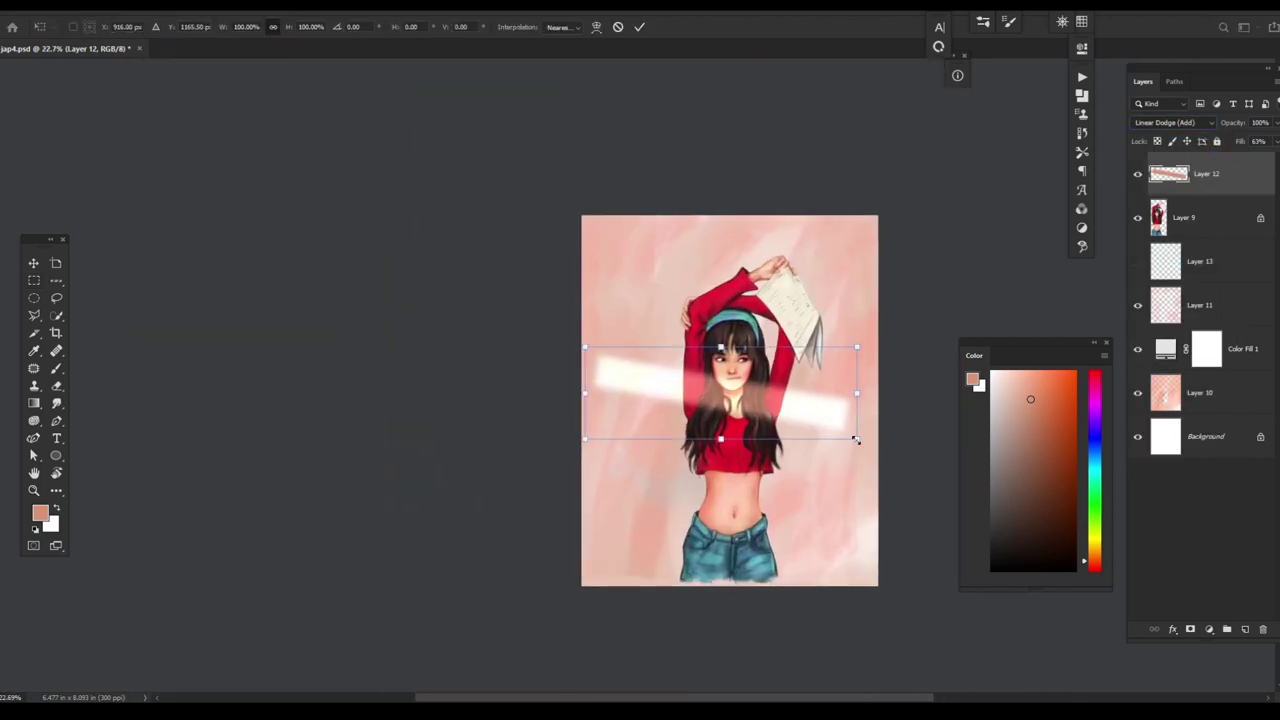
{"action": "left_click_drag", "start_coordinate": [851, 443], "coordinate": [908, 531]}
{"action": "left_click_drag", "start_coordinate": [857, 340], "coordinate": [893, 326]}
{"action": "left_click_drag", "start_coordinate": [583, 336], "coordinate": [570, 297]}
{"action": "left_click_drag", "start_coordinate": [591, 437], "coordinate": [534, 451]}
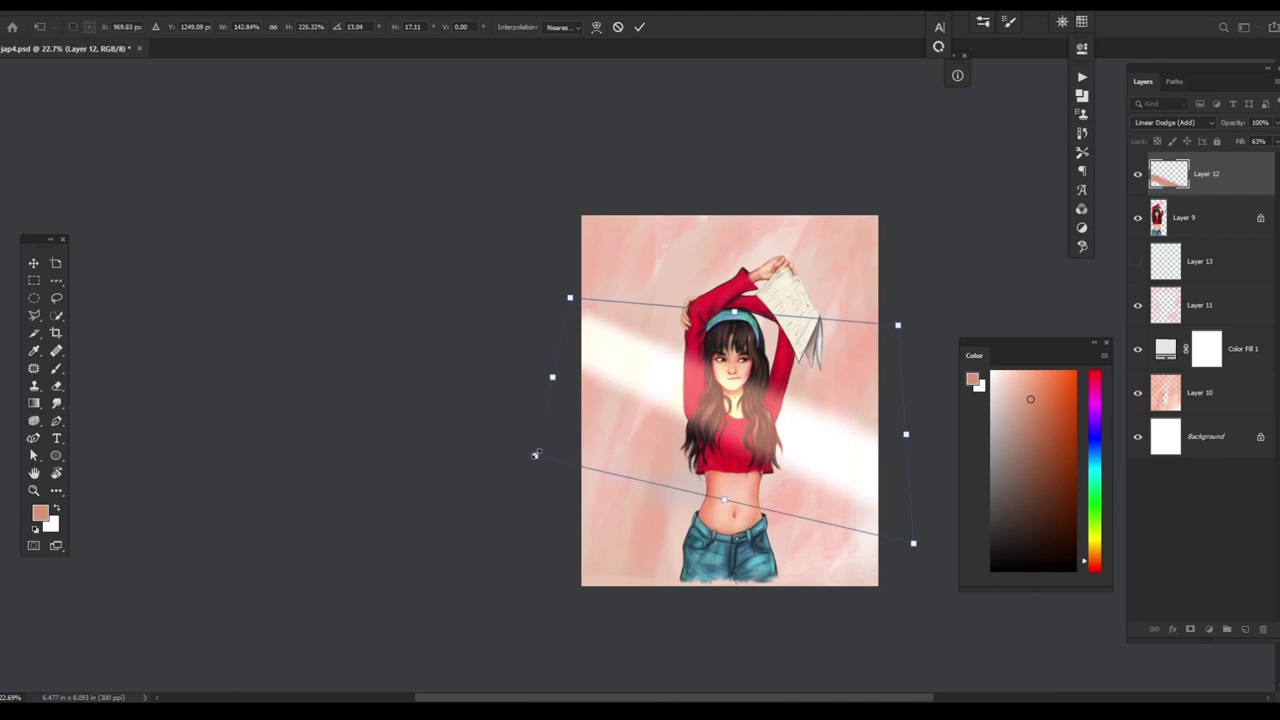
{"action": "key", "text": "Return"}
- Clip the light band to Layer 9 and move it down over the girl's waist and jeans
{"action": "left_click_drag", "start_coordinate": [803, 466], "coordinate": [843, 472]}
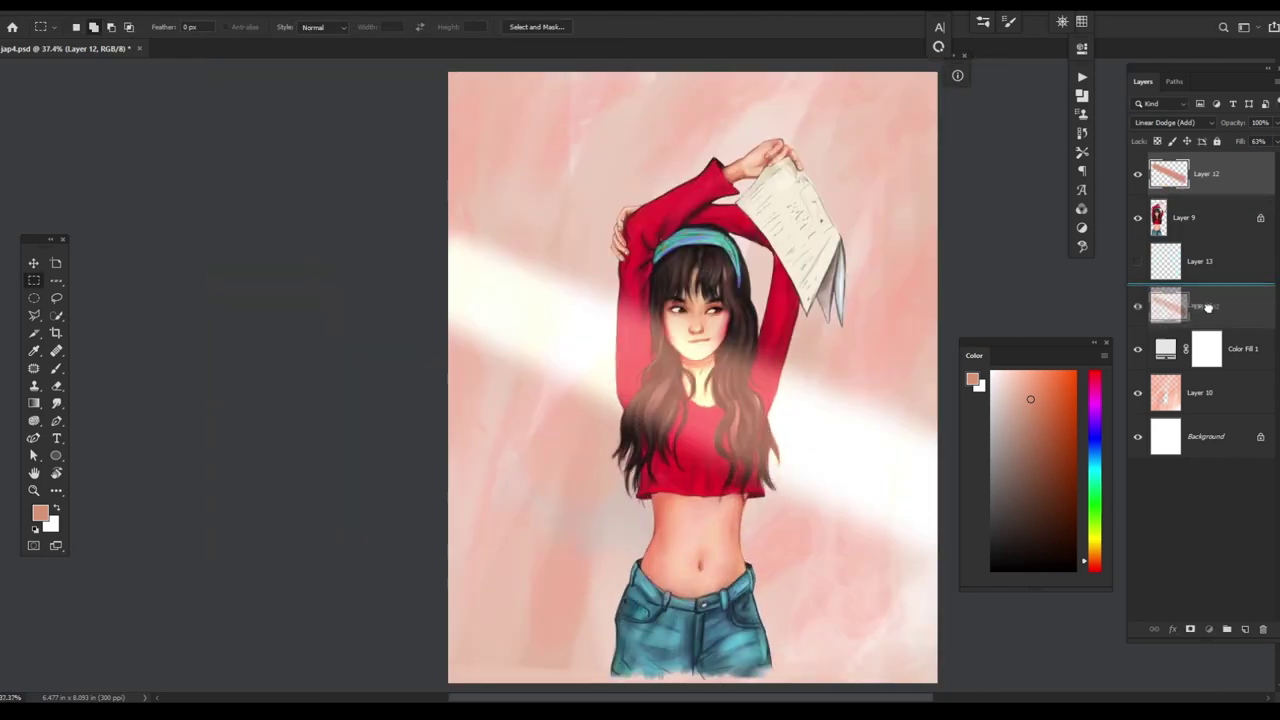
{"action": "left_click", "coordinate": [1180, 197], "text": "alt"}
{"action": "key", "text": "ctrl+t"}
{"action": "left_click_drag", "start_coordinate": [800, 230], "coordinate": [755, 584]}
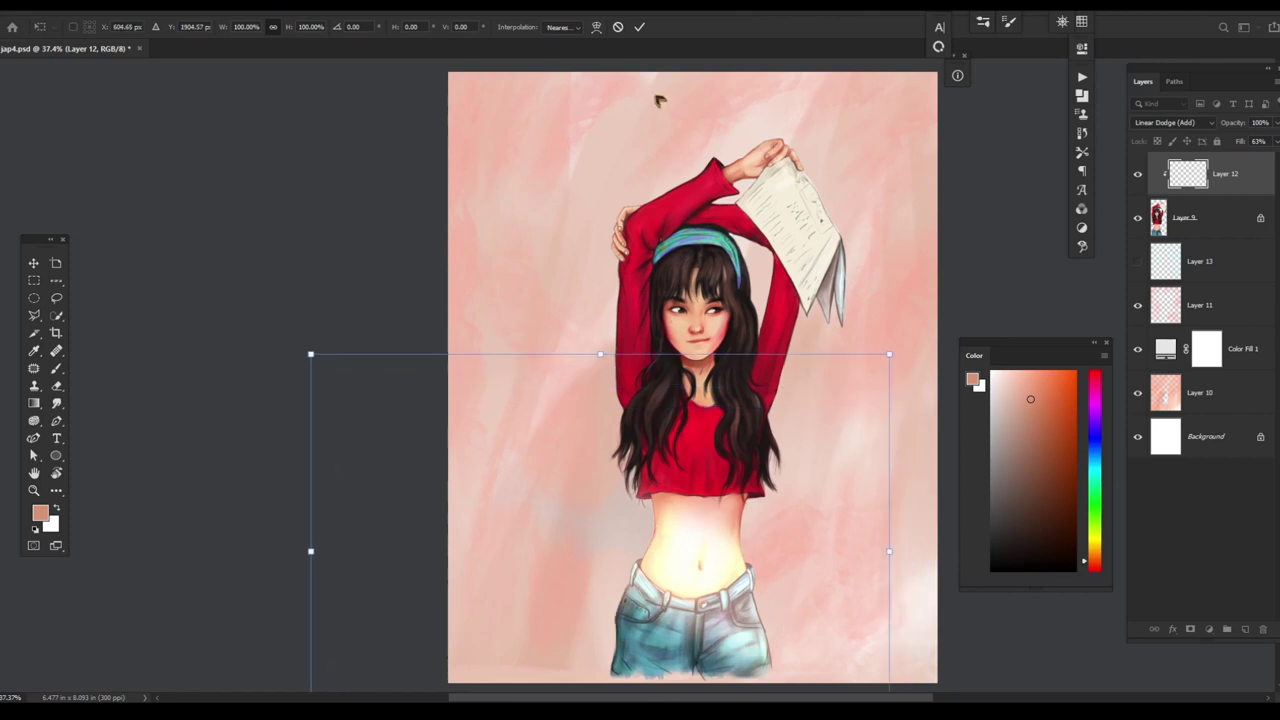
{"action": "left_click_drag", "start_coordinate": [868, 512], "coordinate": [830, 512]}
{"action": "left_click_drag", "start_coordinate": [740, 443], "coordinate": [838, 603]}
{"action": "key", "text": "Return"}
- Replace the light band layer with a new empty layer and choose the framed signature stamp brush
{"action": "left_click_drag", "start_coordinate": [769, 521], "coordinate": [800, 548]}
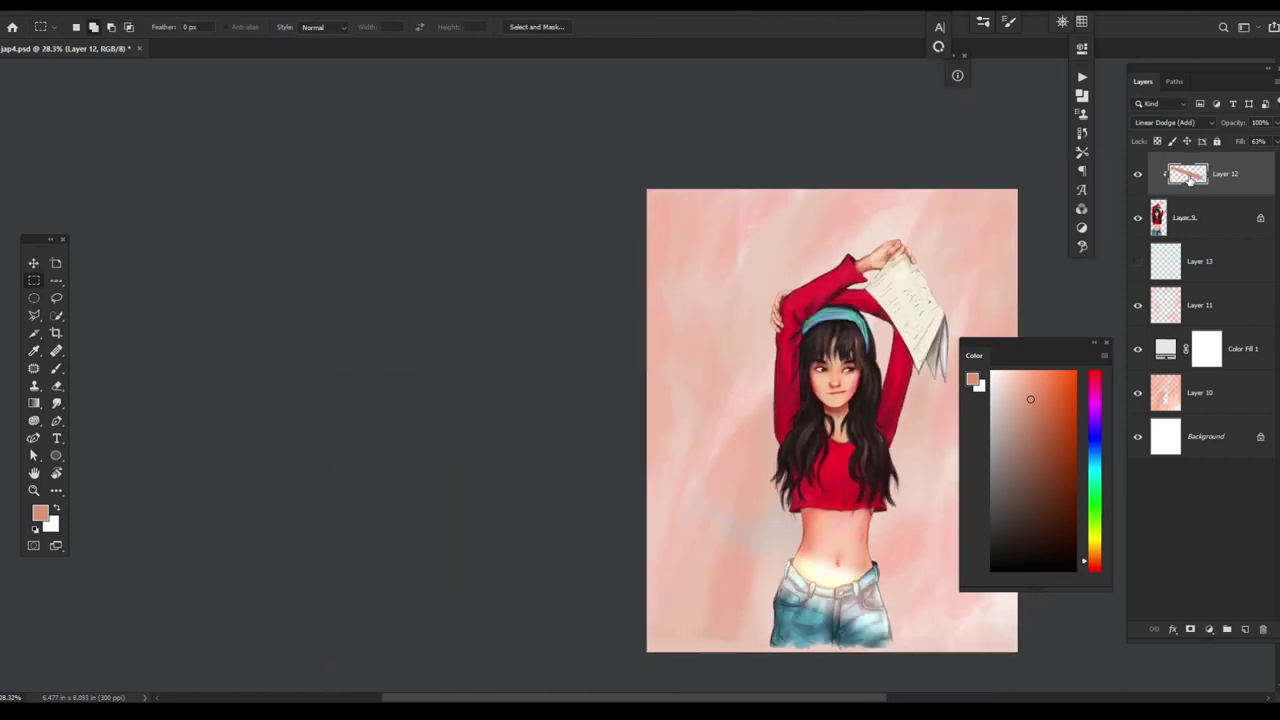
{"action": "left_click", "coordinate": [1245, 629]}
{"action": "left_click_drag", "start_coordinate": [1180, 607], "coordinate": [1114, 607]}
{"action": "key", "text": "b"}
{"action": "right_click", "coordinate": [1114, 607]}
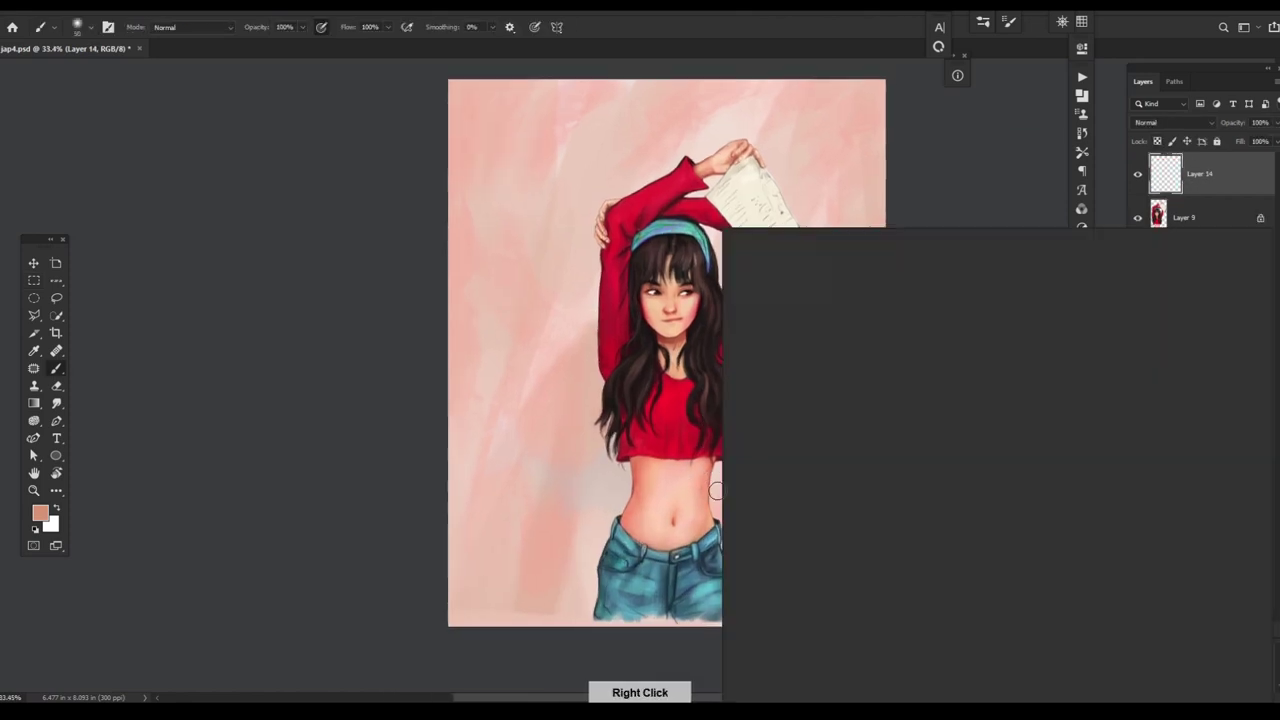
{"action": "scroll", "coordinate": [980, 500], "scroll_direction": "down", "scroll_amount": 5}
{"action": "left_click", "coordinate": [948, 657]}
{"action": "key", "text": "Escape"}
- Stamp the framed signature in red in the painting's lower-left corner with the brush size reduced to 300
{"action": "key", "text": "F6"}
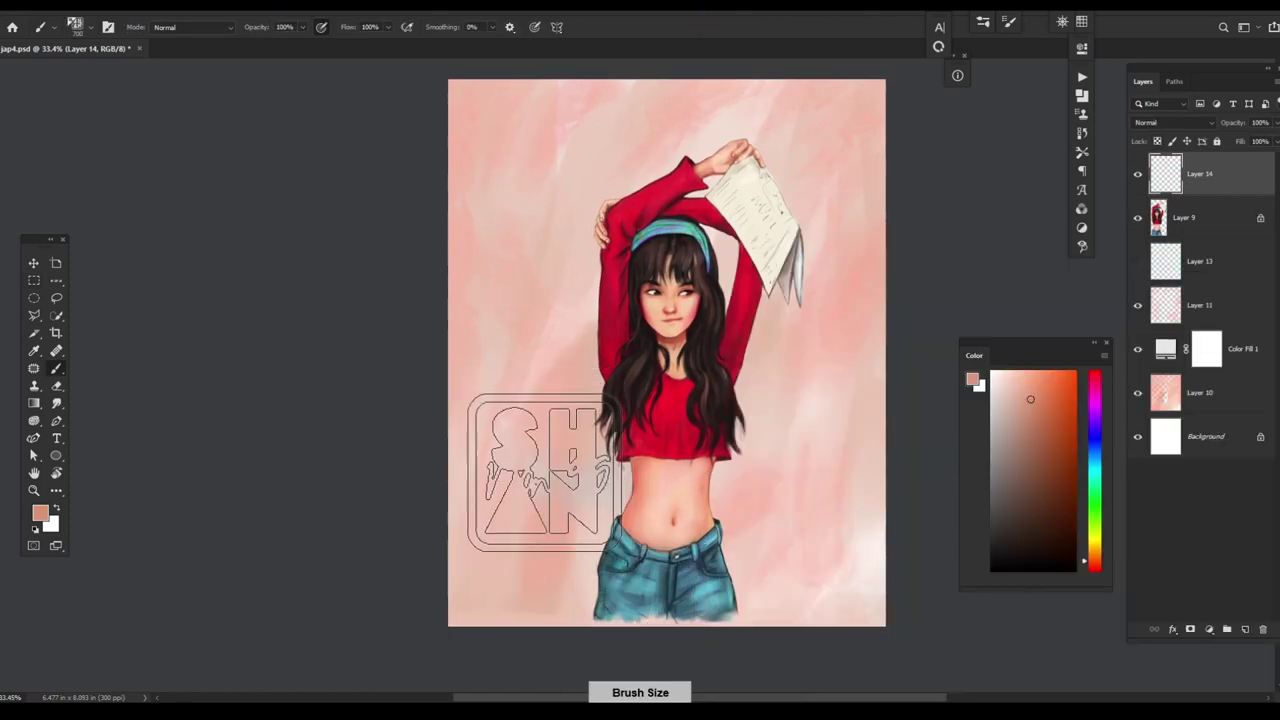
{"action": "key", "text": "d"}
{"action": "left_click", "coordinate": [507, 561]}
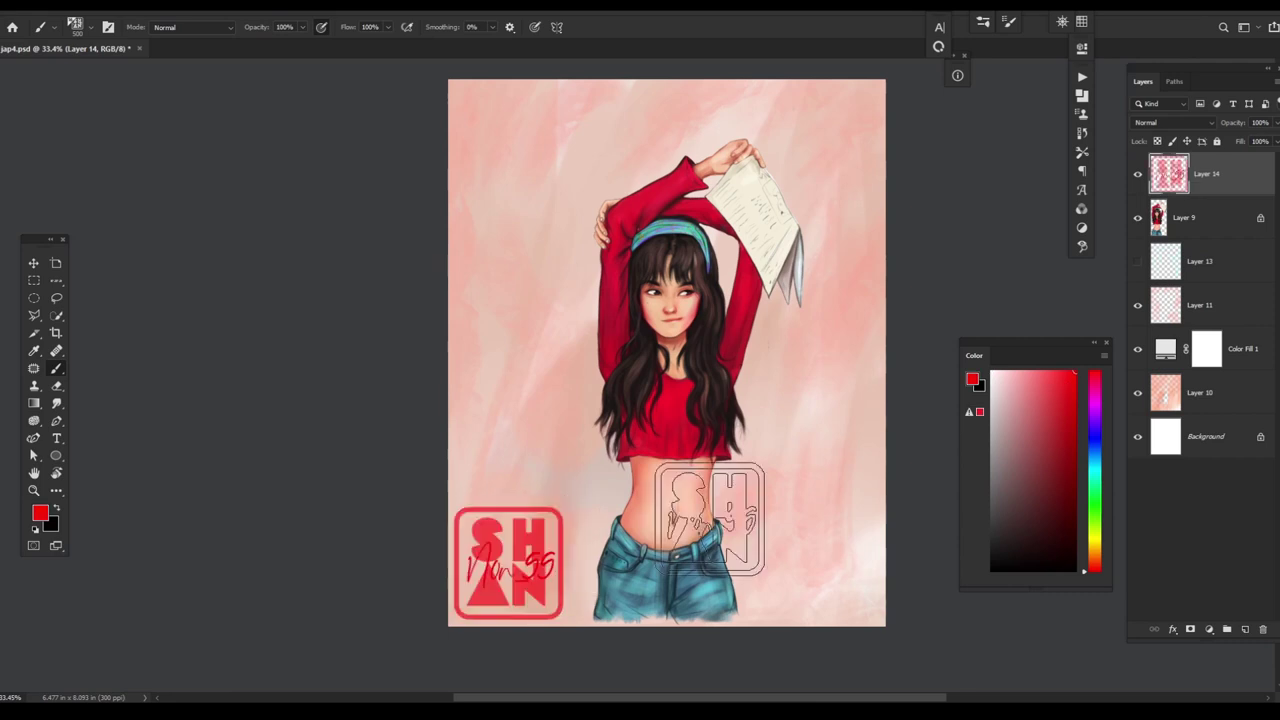
{"action": "key", "text": "ctrl+z"}
{"action": "key", "text": "["}
{"action": "left_click", "coordinate": [493, 575]}
{"action": "left_click", "coordinate": [852, 507], "text": "ctrl+alt"}
{"action": "left_click", "coordinate": [841, 507], "text": "ctrl"}
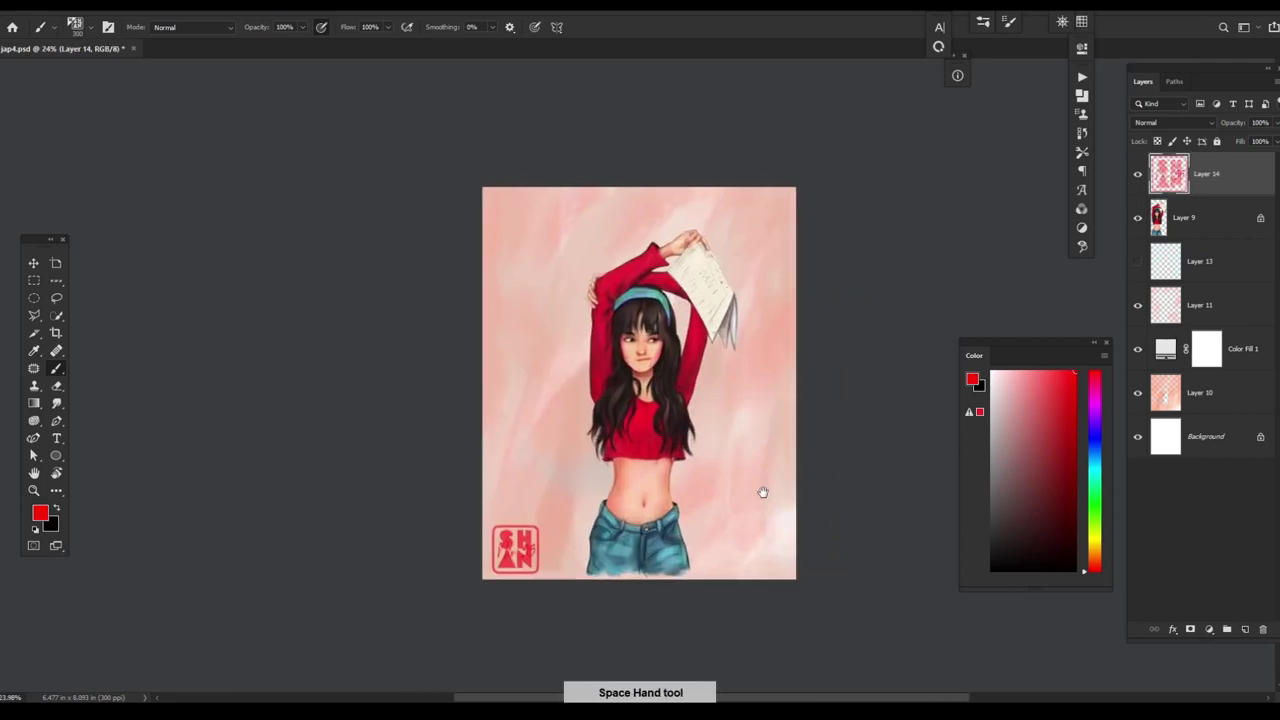
{"action": "left_click", "coordinate": [810, 500], "text": "ctrl"}
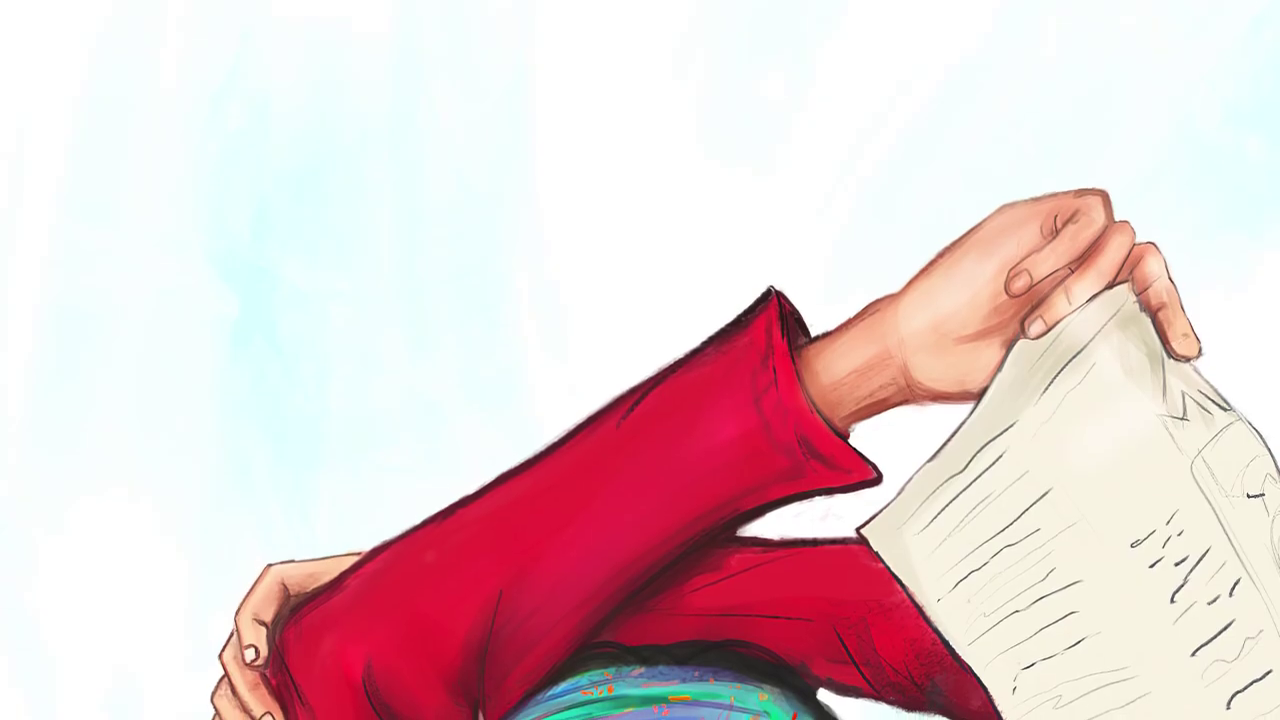